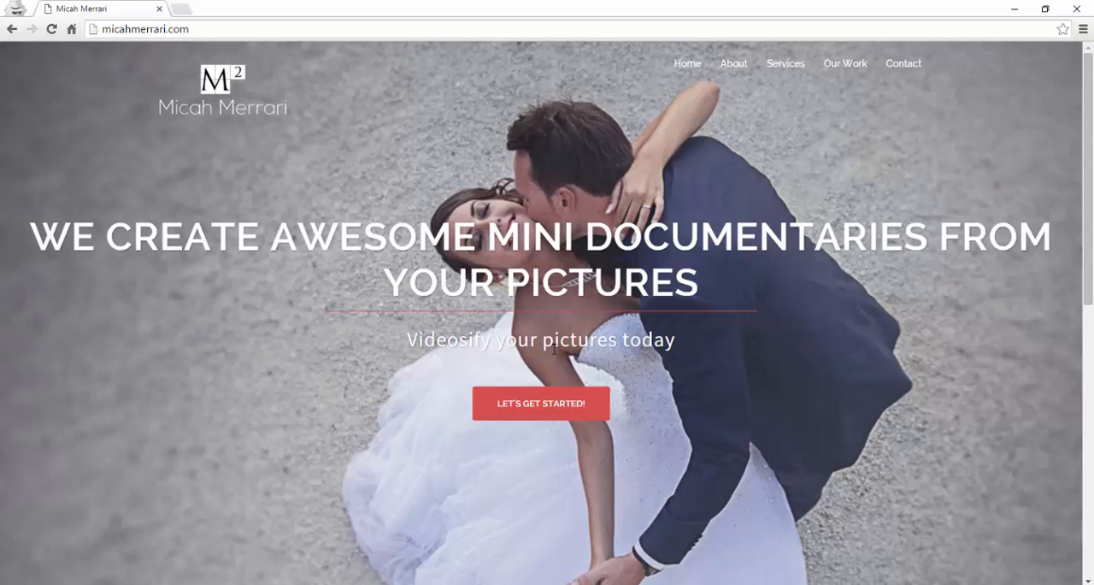
- Look through the home page's banner and its Services, Our Work and Contact sections
scroll(794, 348, "down", 5)
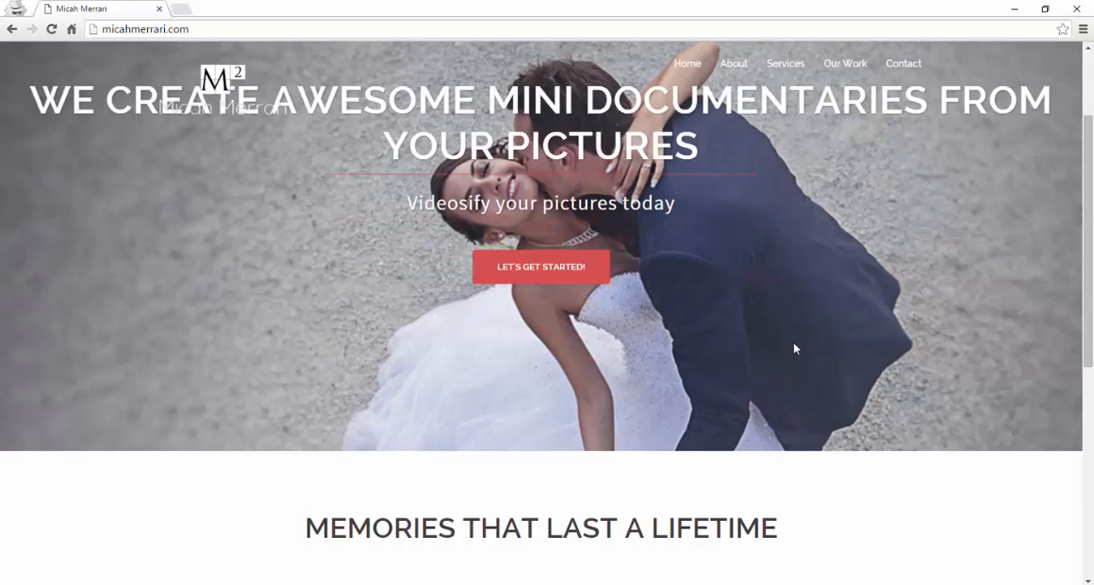
scroll(794, 346, "down", 1)
scroll(795, 346, "up", 1)
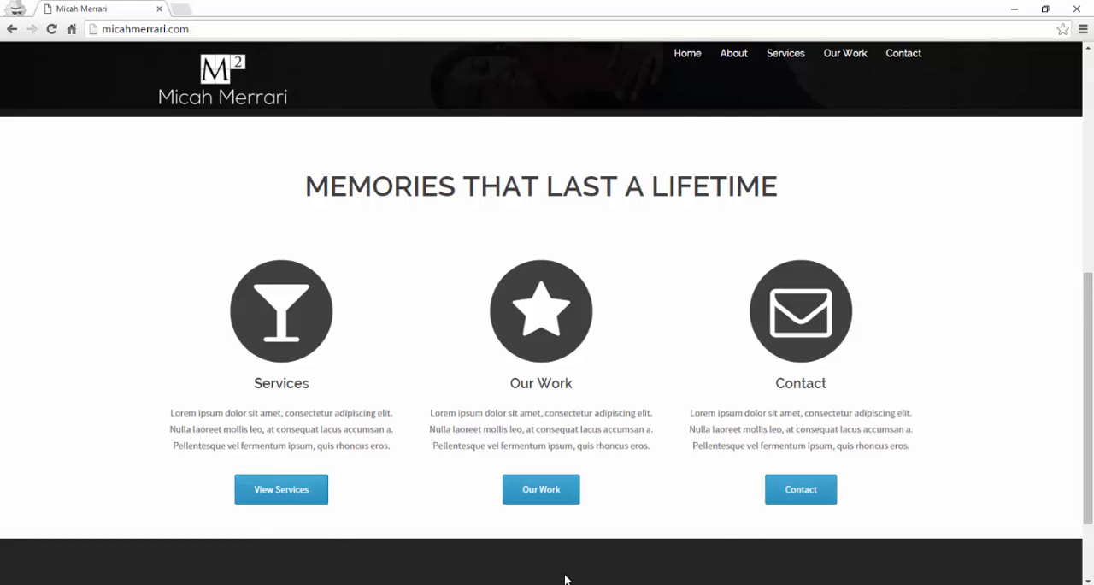
scroll(587, 470, "up", 5)
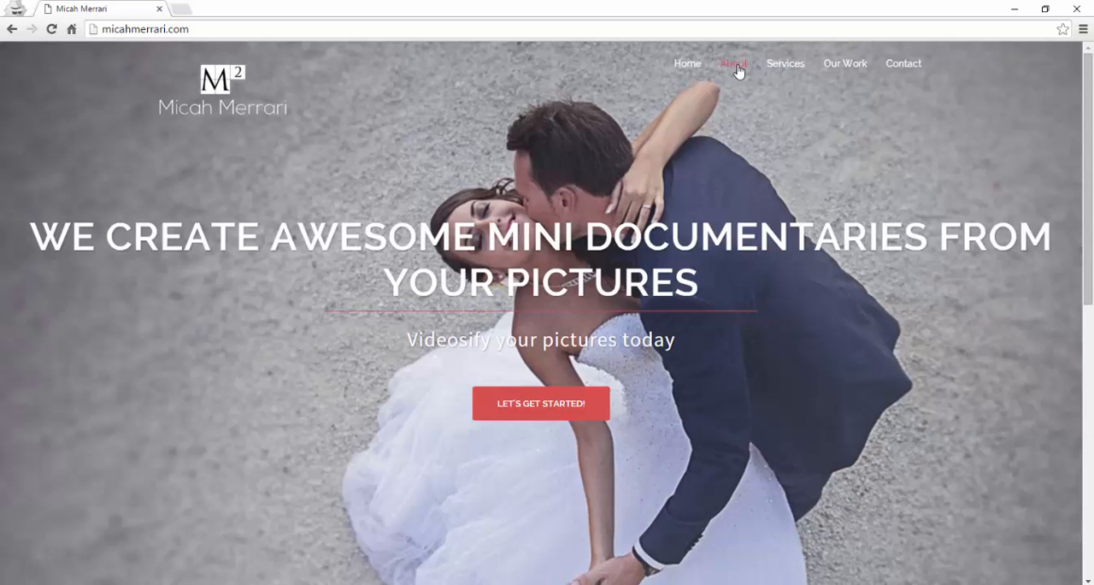
- Open the site's About page and look over its mission text and captioned pictures
left_click(734, 64)
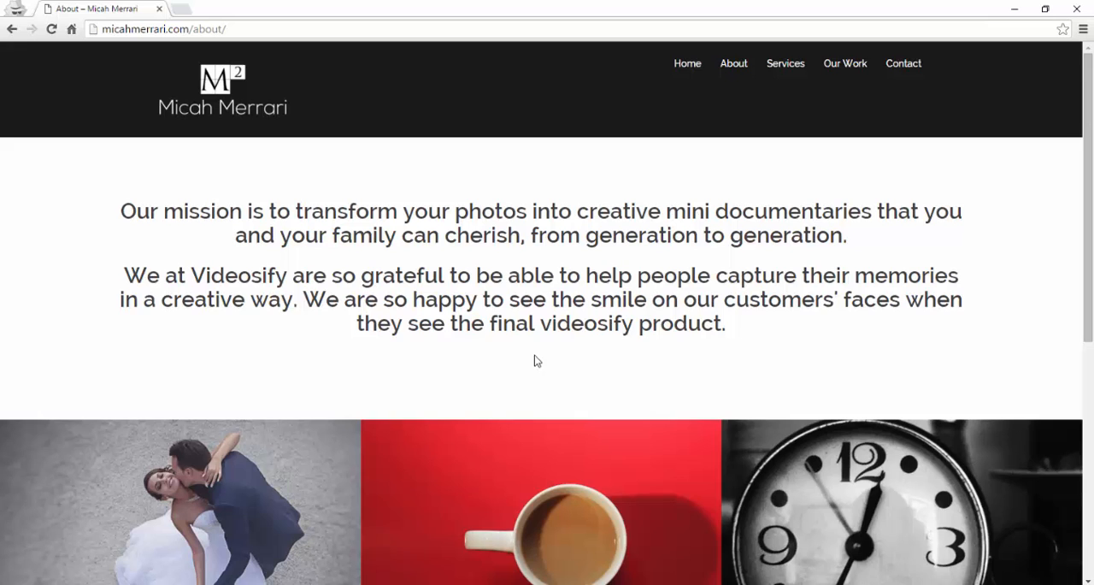
scroll(556, 364, "down", 3)
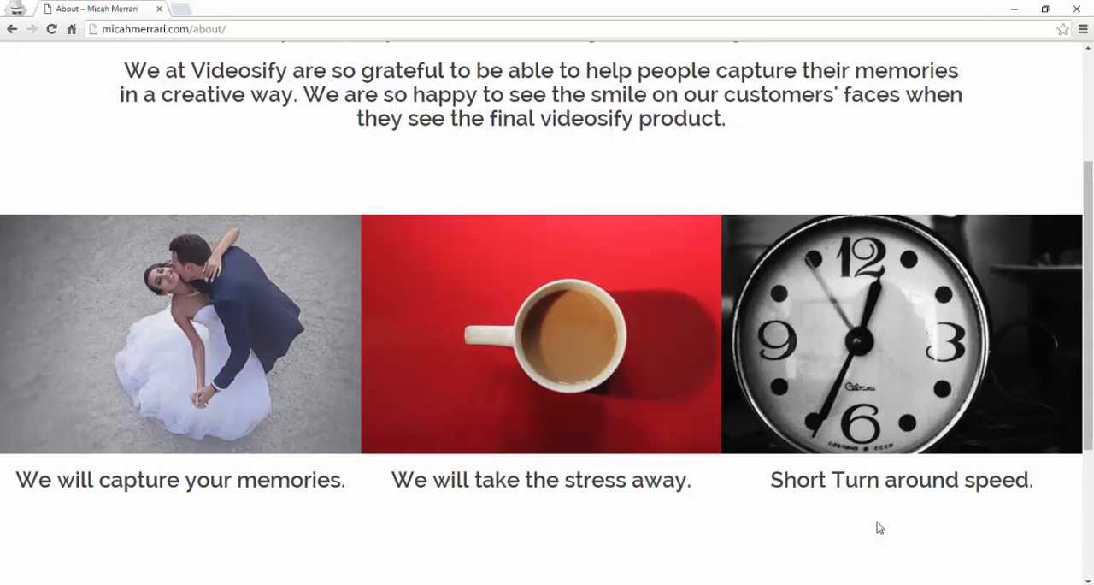
scroll(782, 521, "up", 3)
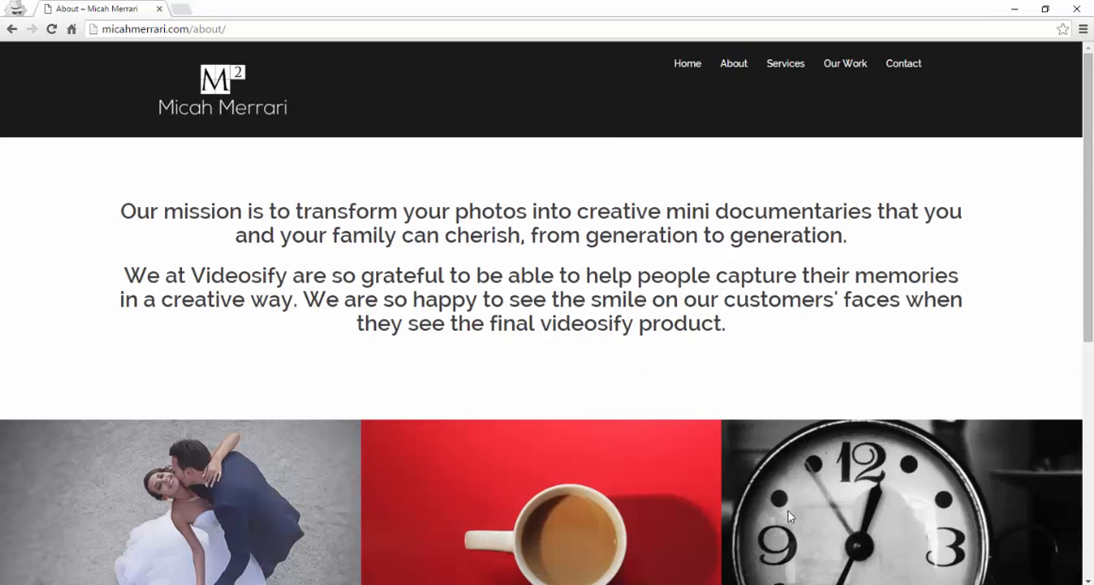
- View the Services page and the Our Work gallery, enlarging and closing the "A Storybook Wedding" picture
left_click(788, 67)
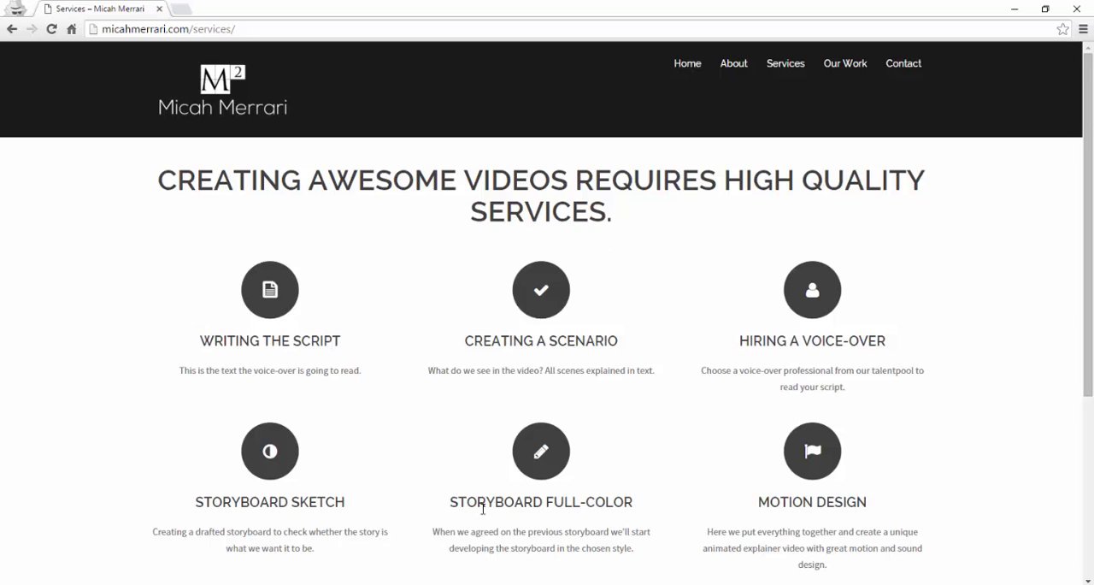
left_click(841, 73)
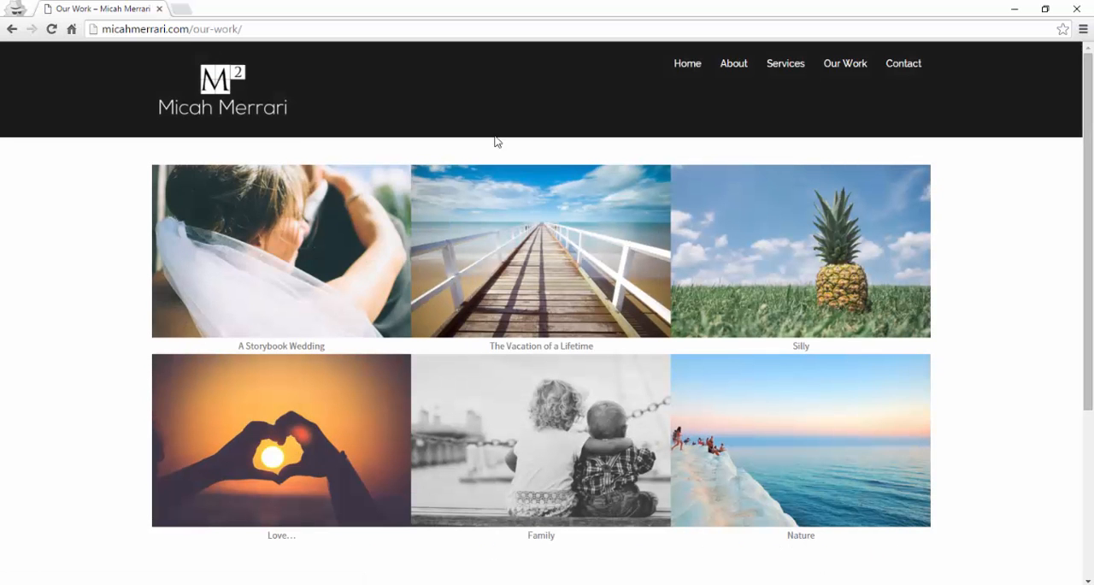
left_click(263, 289)
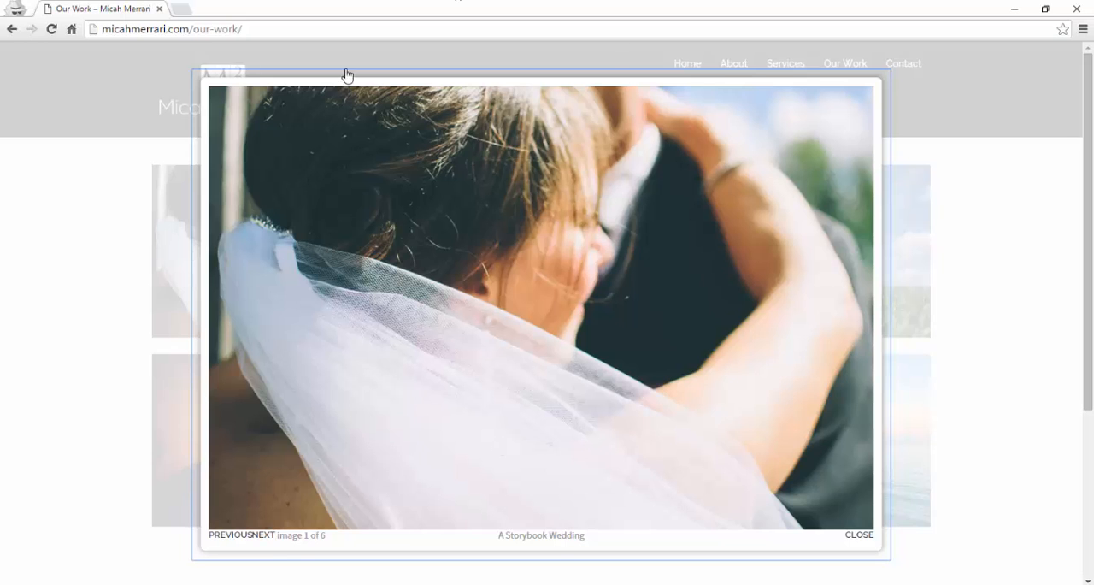
left_click(862, 536)
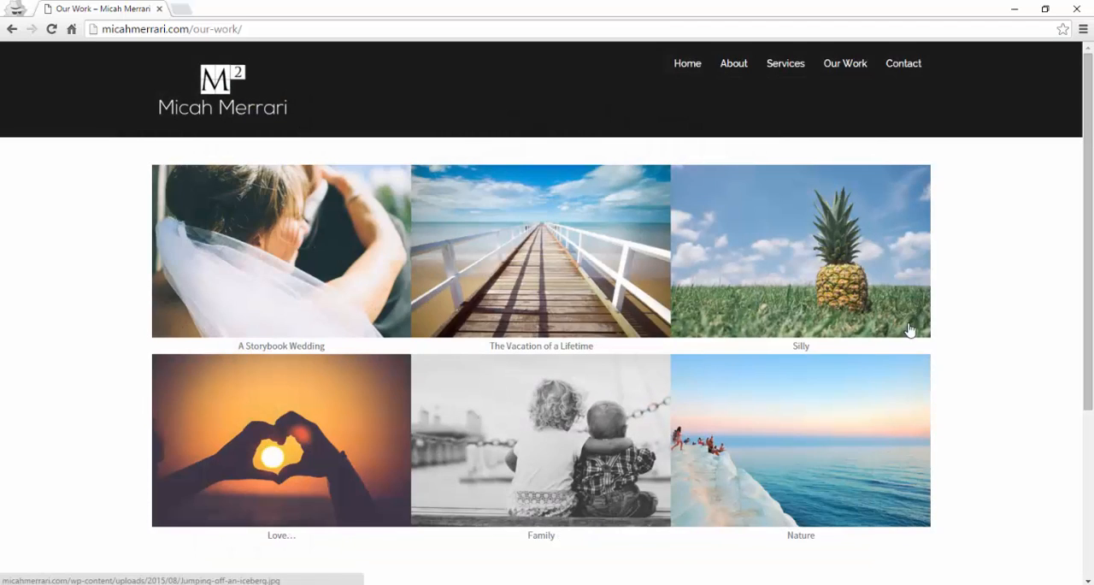
- Look over the Contact page's form and map, and return to the site's home page
left_click(904, 91)
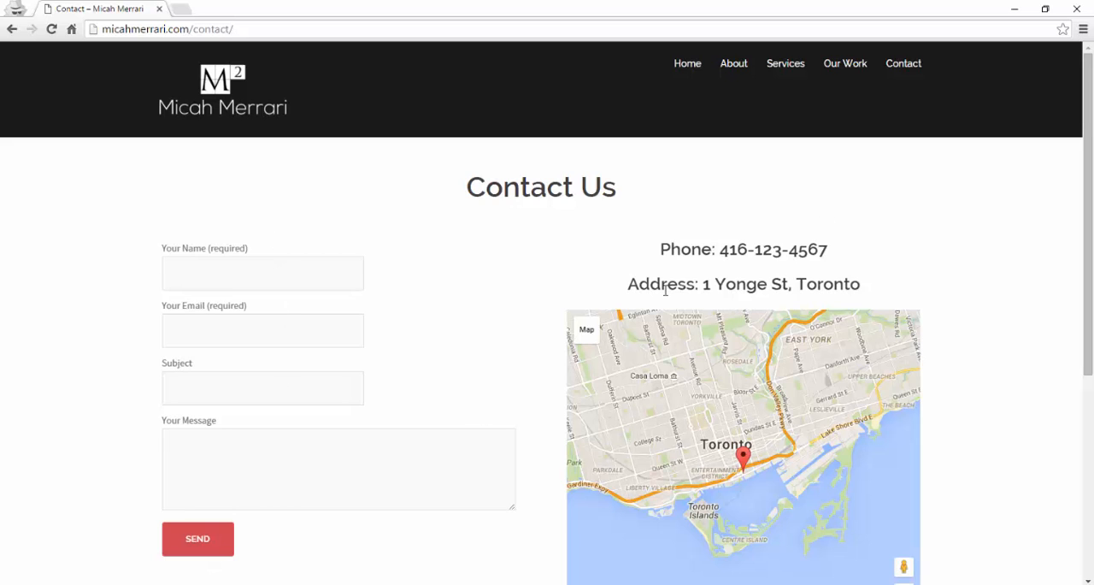
scroll(1014, 286, "down", 3)
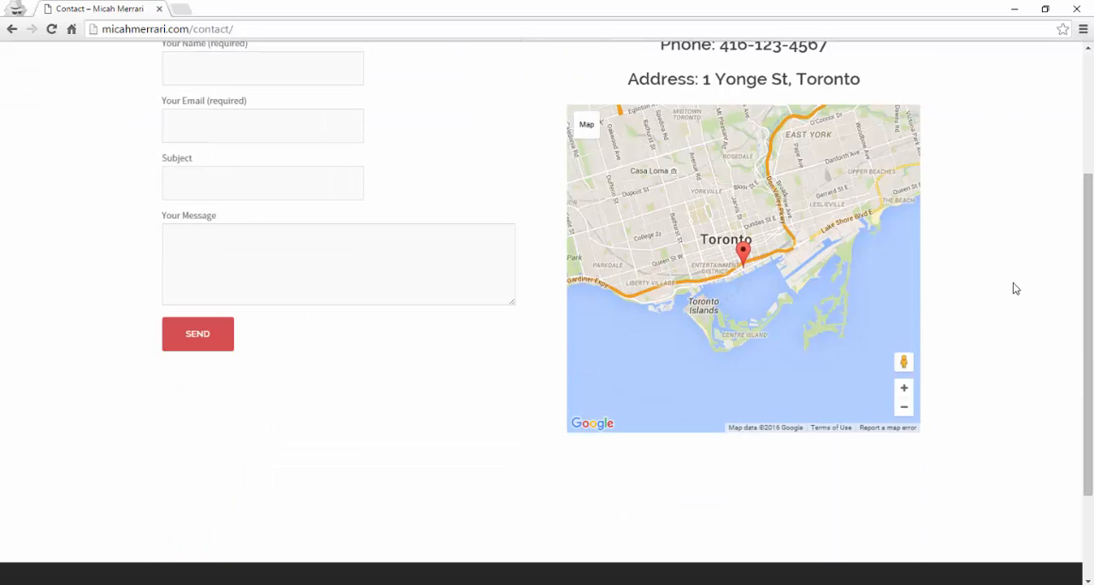
scroll(1014, 286, "up", 3)
left_click(253, 112)
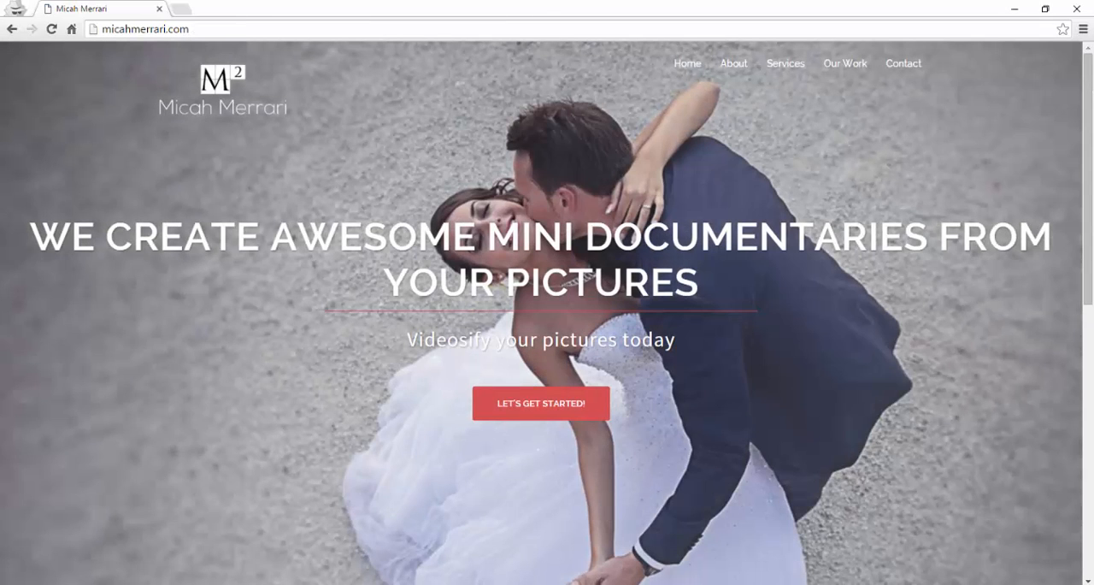
- Switch to the Notepad outline and add the line "Cost: Hosting ~$7-10/month" under step 1, Hosting and Domain Name Registration
key("alt+Tab")
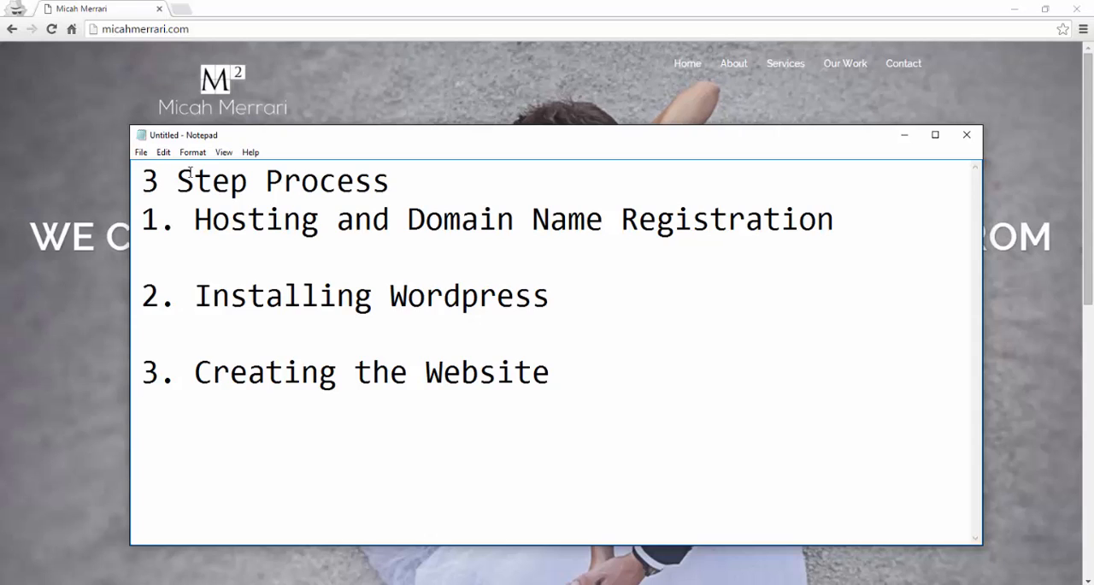
left_click(879, 215)
key("Return")
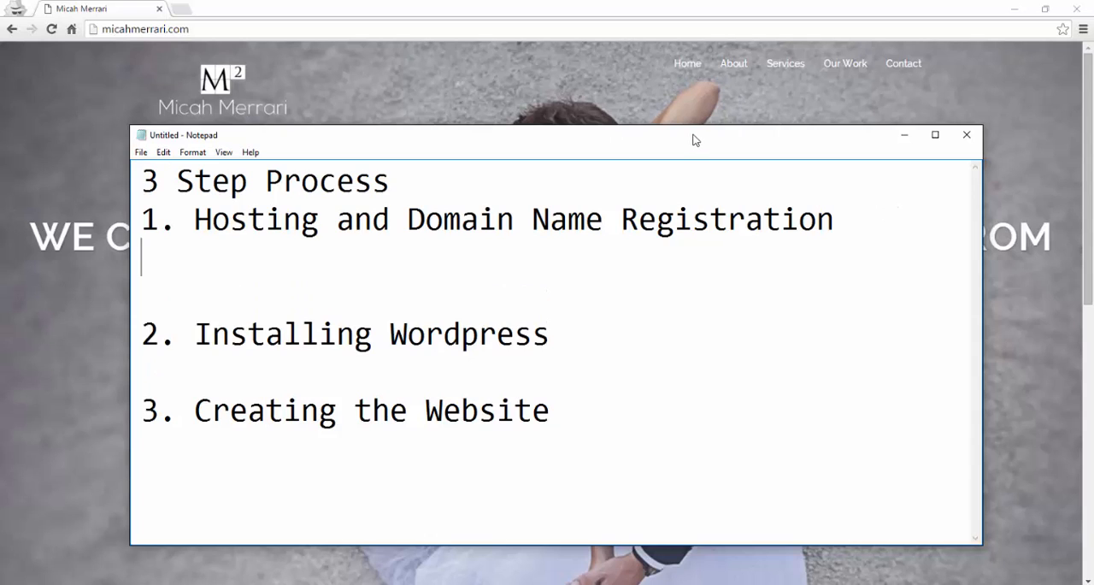
type("V")
key("BackSpace")
type("Cost")
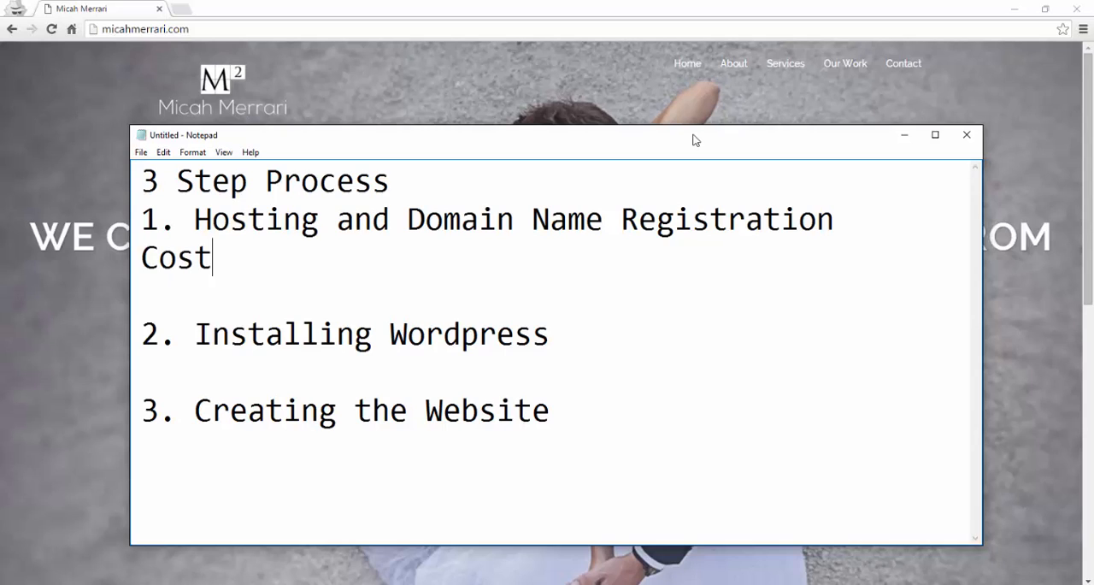
type(": Hosting ")
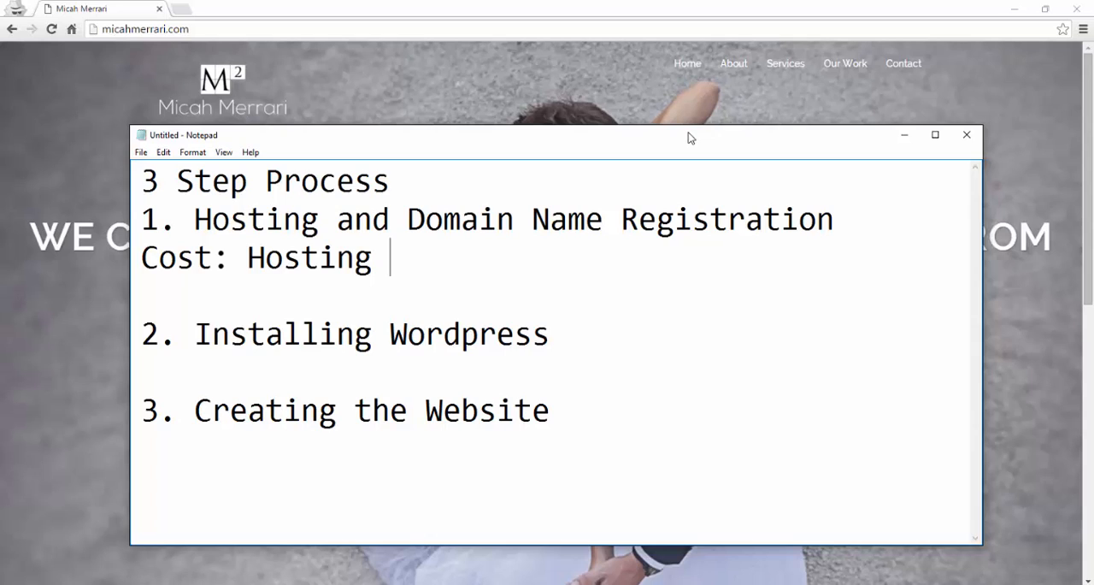
type("~$")
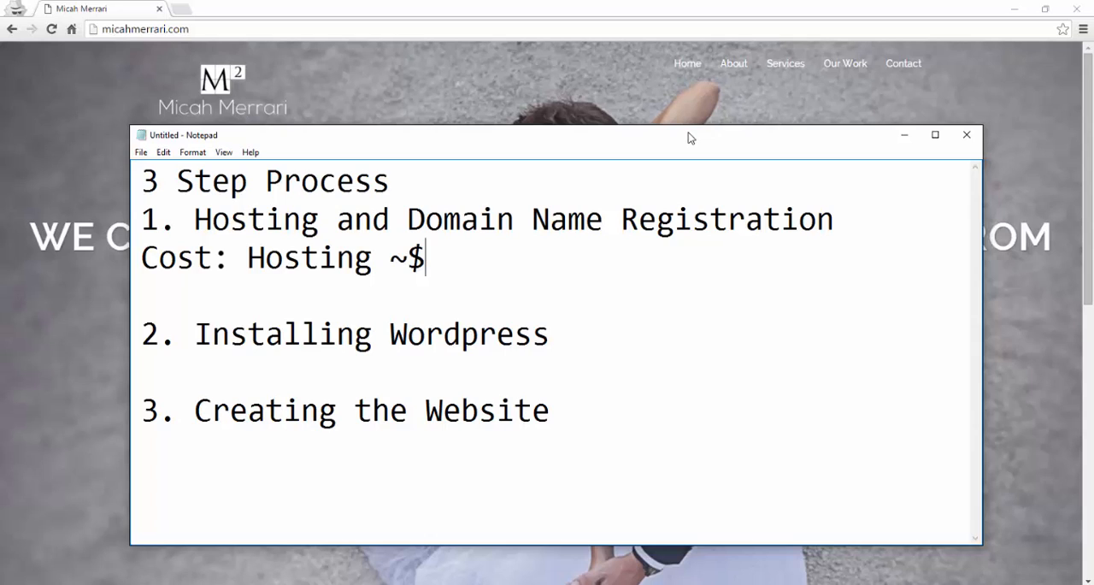
type("7-10/")
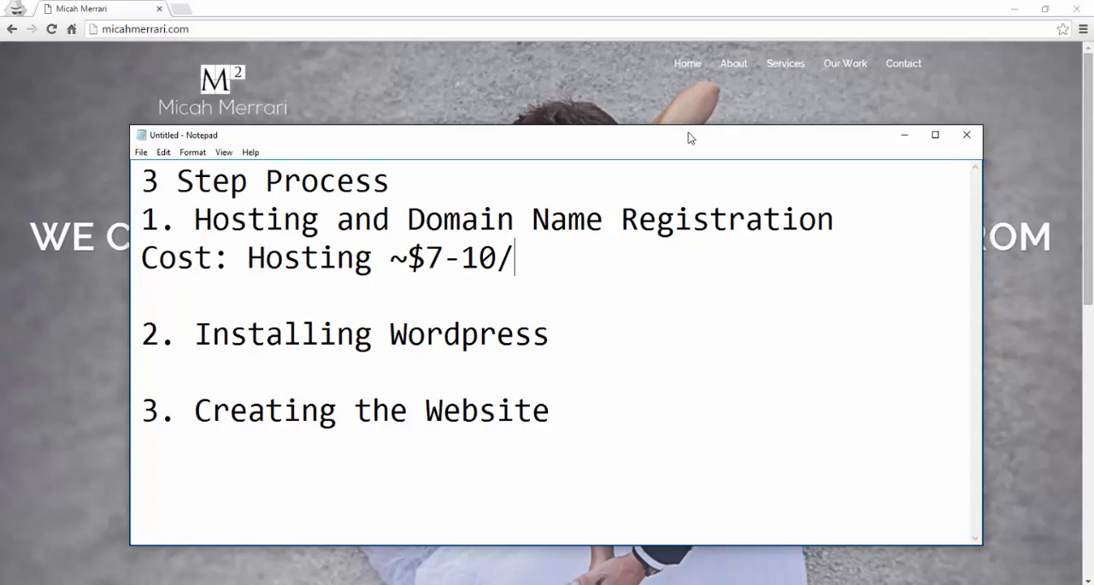
type("monht")
key("BackSpace")
key("BackSpace")
type("th")
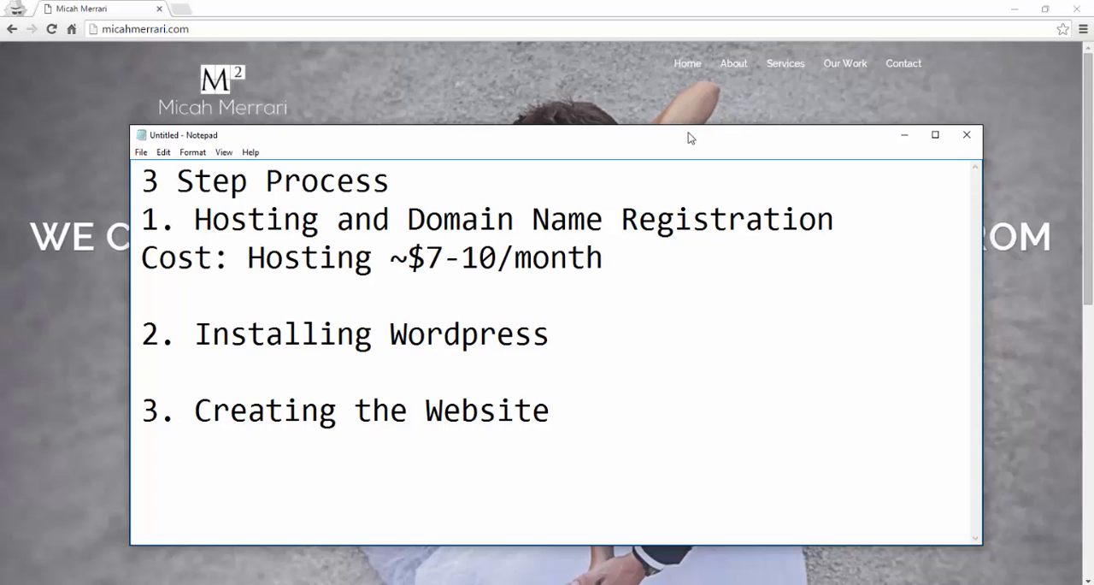
- Add the line "Domain Name: ~$10/year" below the hosting cost
key("Return")
type("Doma")
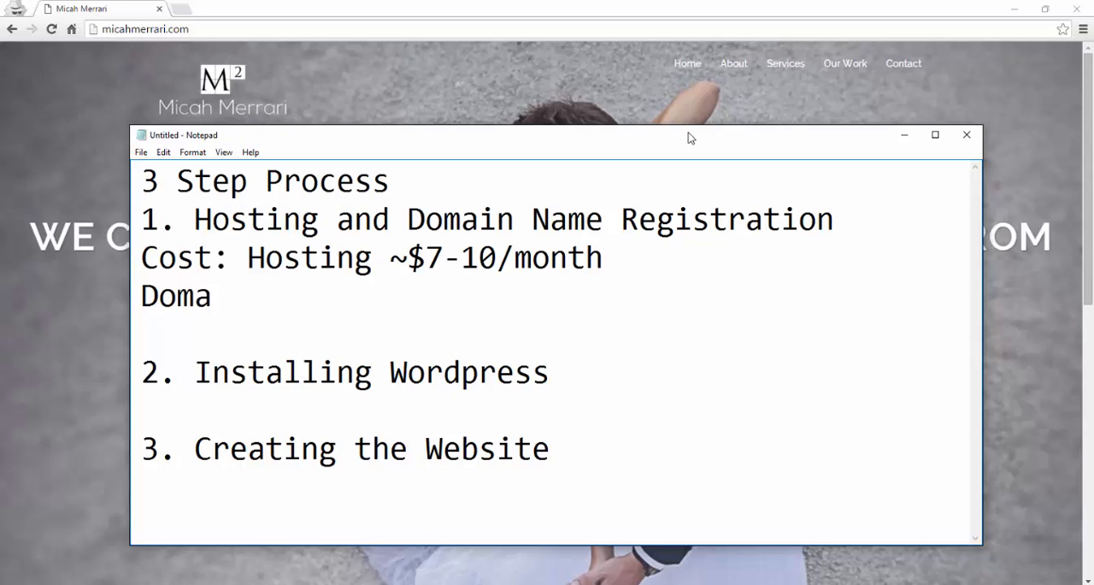
type("in n")
key("BackSpace")
type("N")
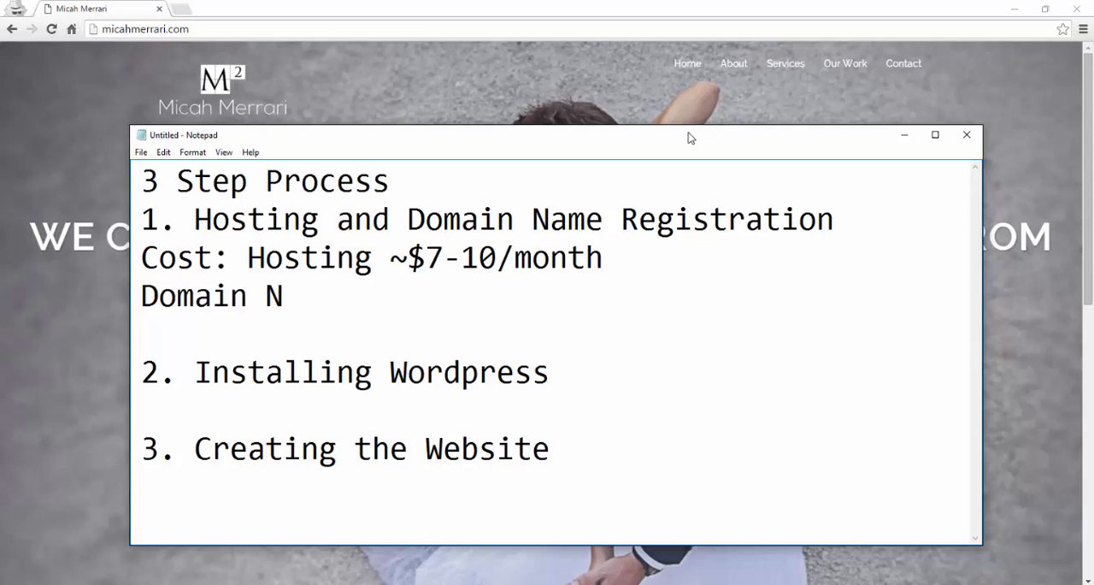
type("ame: ")
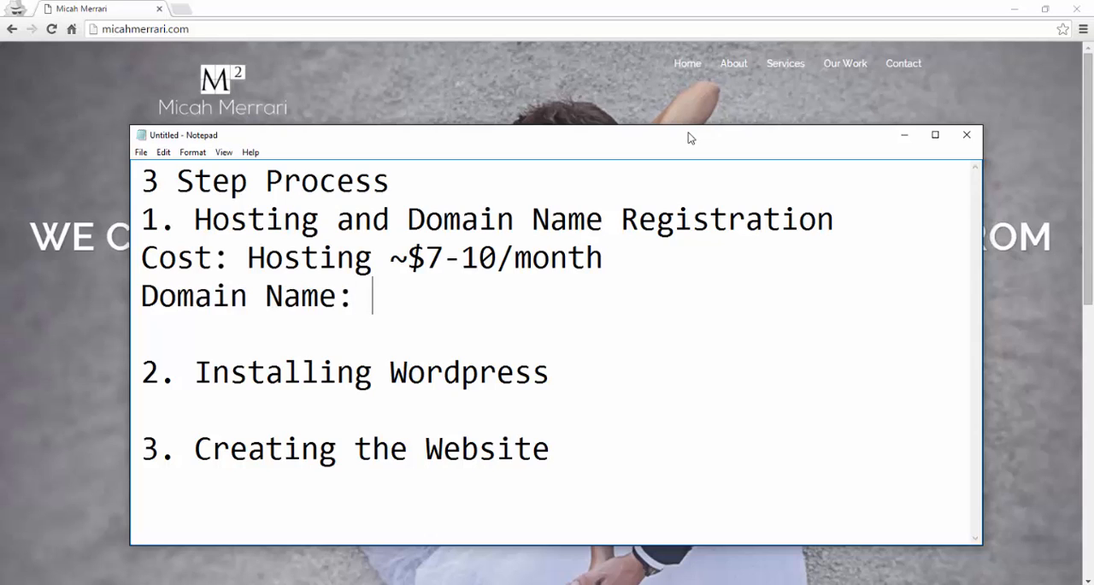
type("~$10")
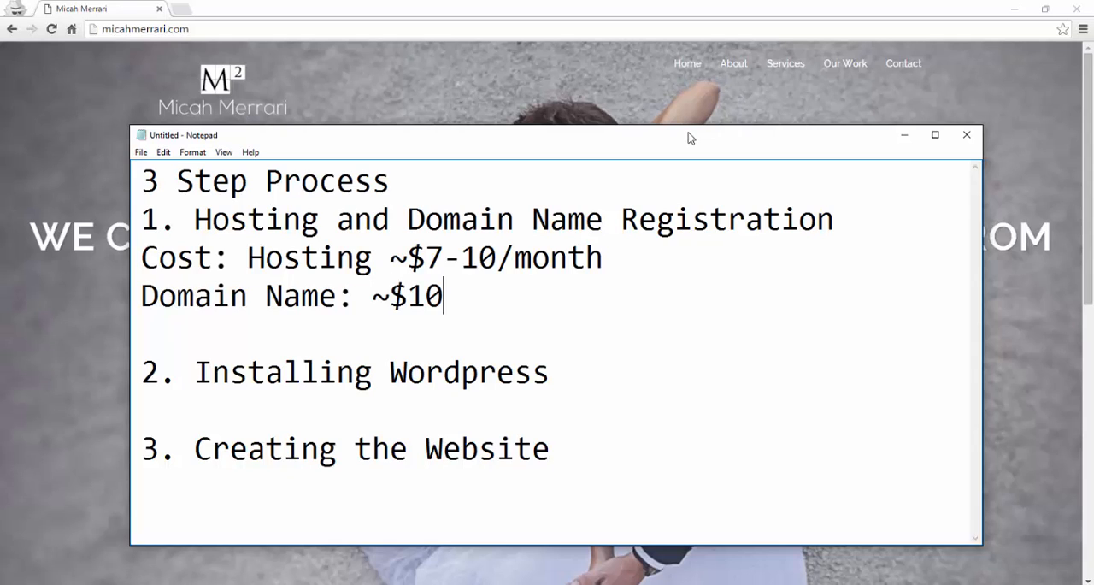
type("/year")
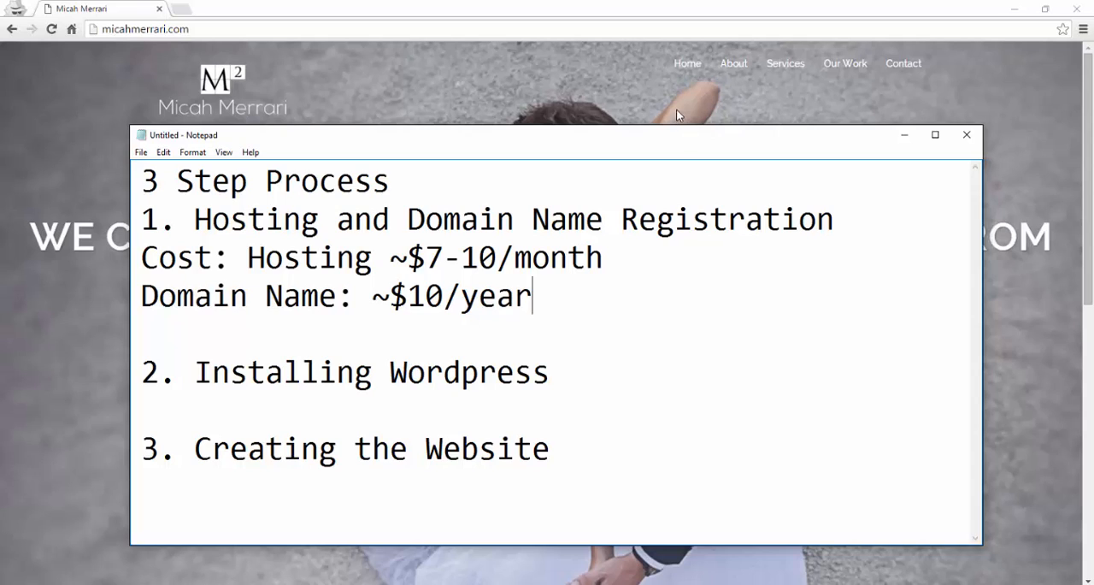
- Add the line "Cost: free" under step 2, Installing Wordpress
left_click(565, 369)
key("Return")
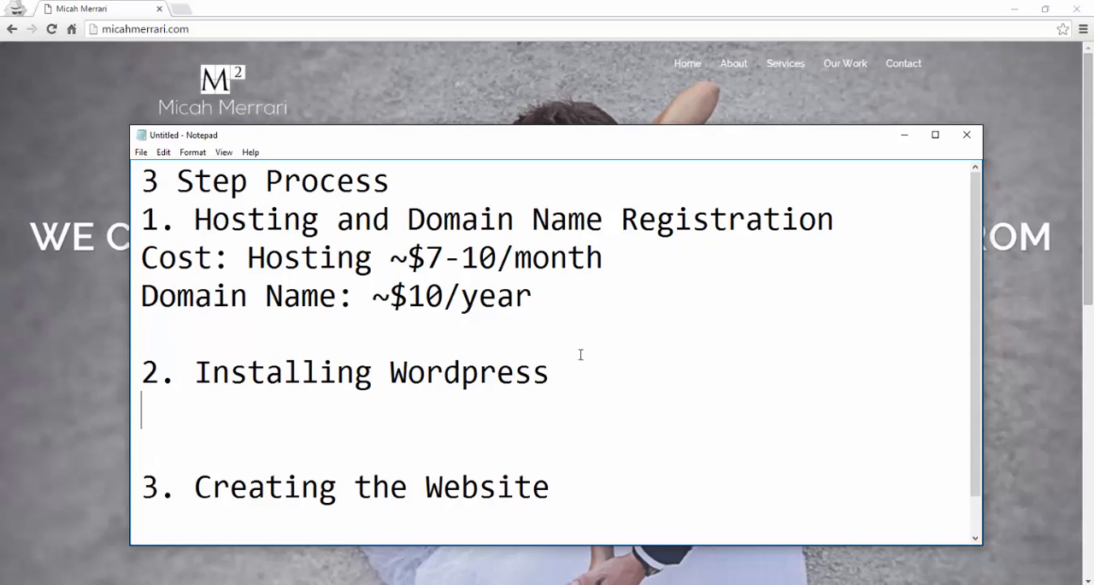
type("Cost")
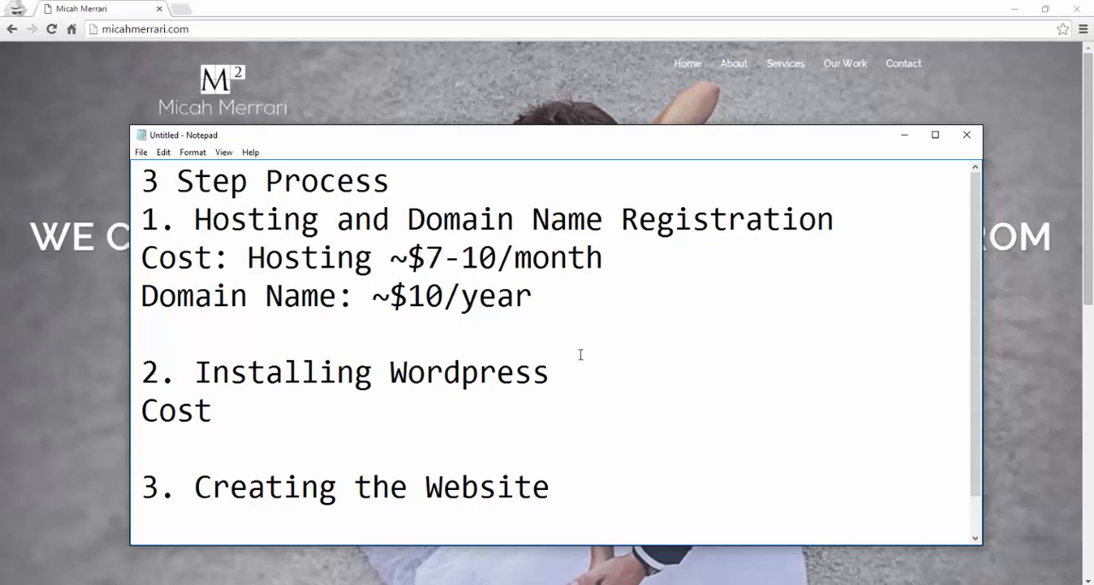
type(": free")
key("BackSpace")
key("BackSpace")
type("ee")
- Add the line "Cost: free" under step 3, Creating the Website
scroll(580, 354, "down", 1)
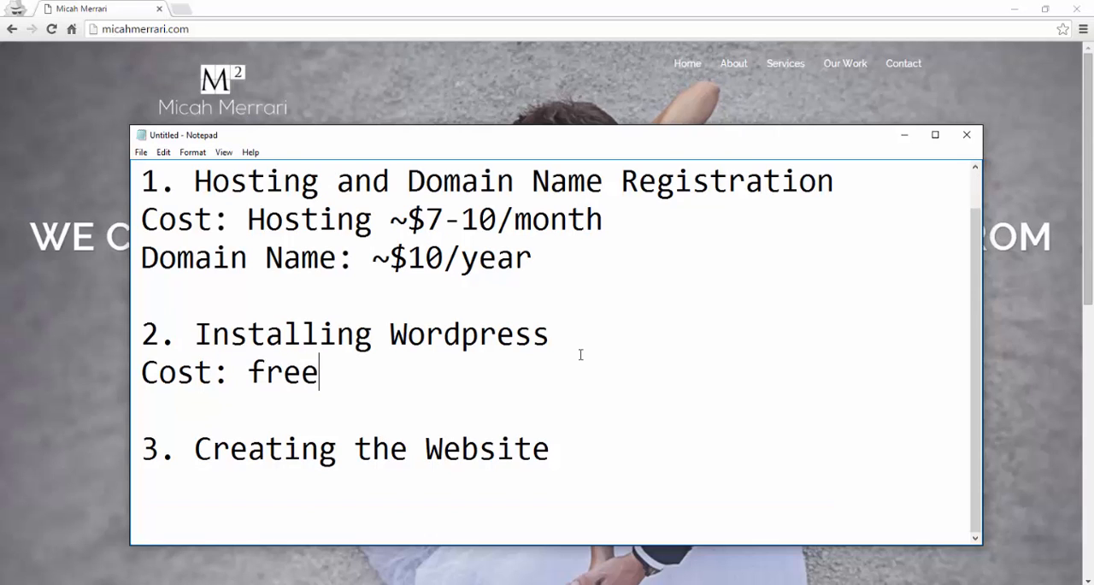
left_click(579, 433)
key("Return")
type("C")
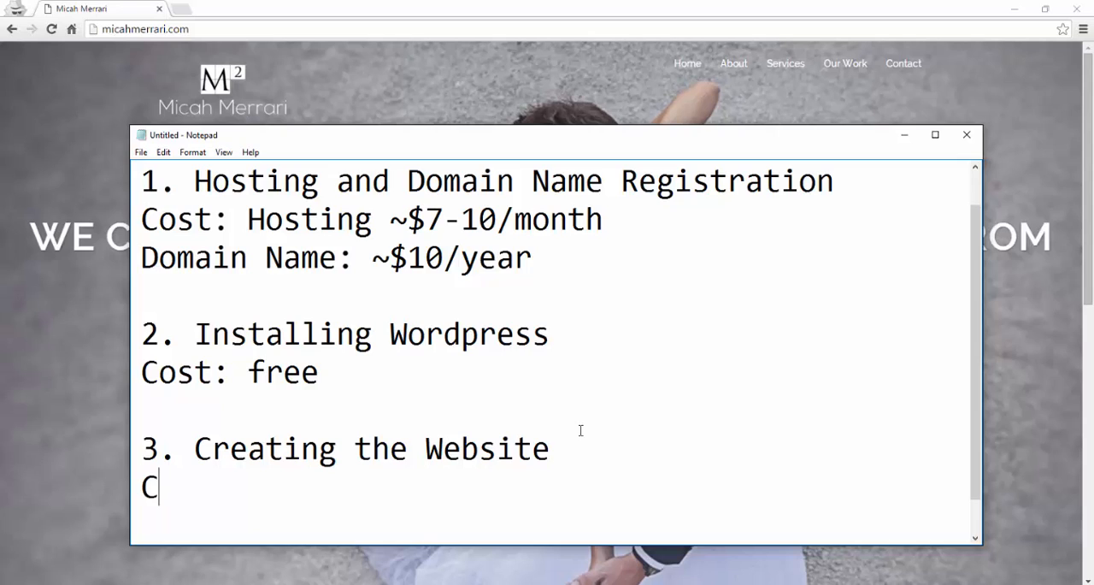
type("ost:")
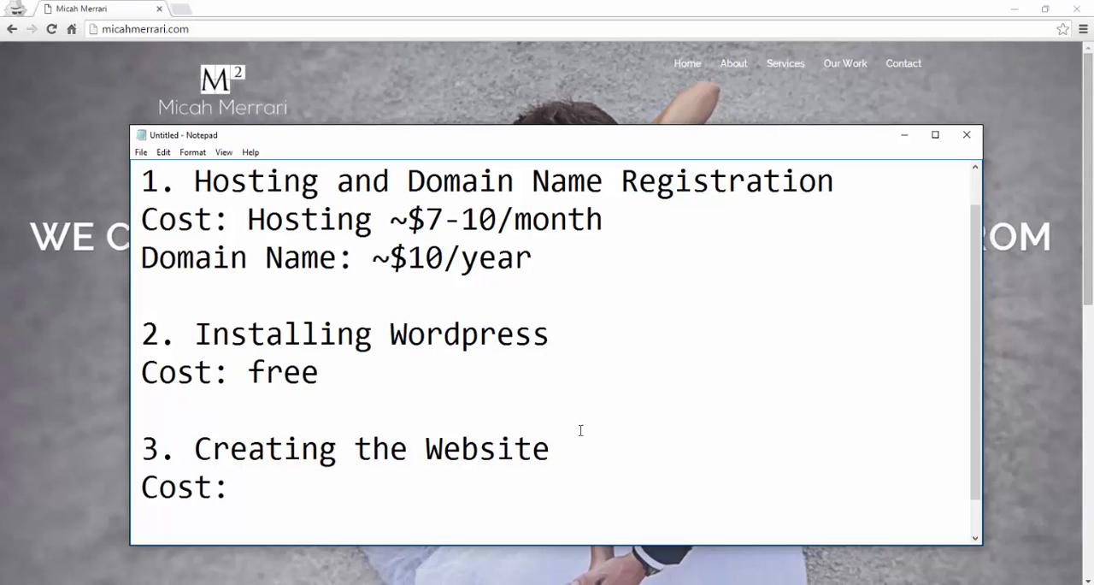
type(" free")
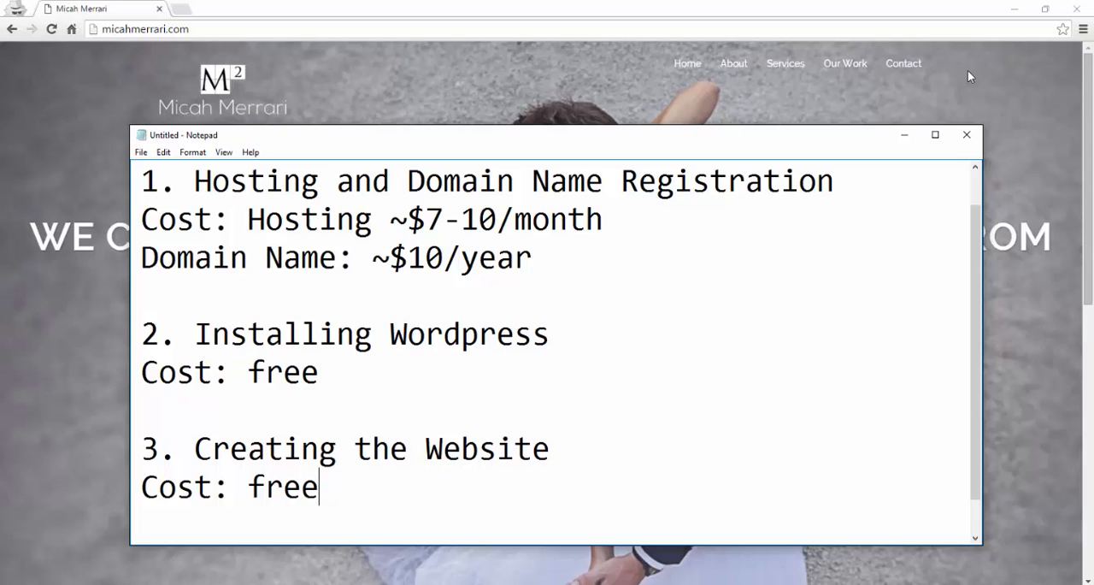
- Put the Notepad outline away and open creatifymarketing.com/hostgator in a new browser tab
left_click_drag(194, 180, 817, 182)
left_click(905, 135)
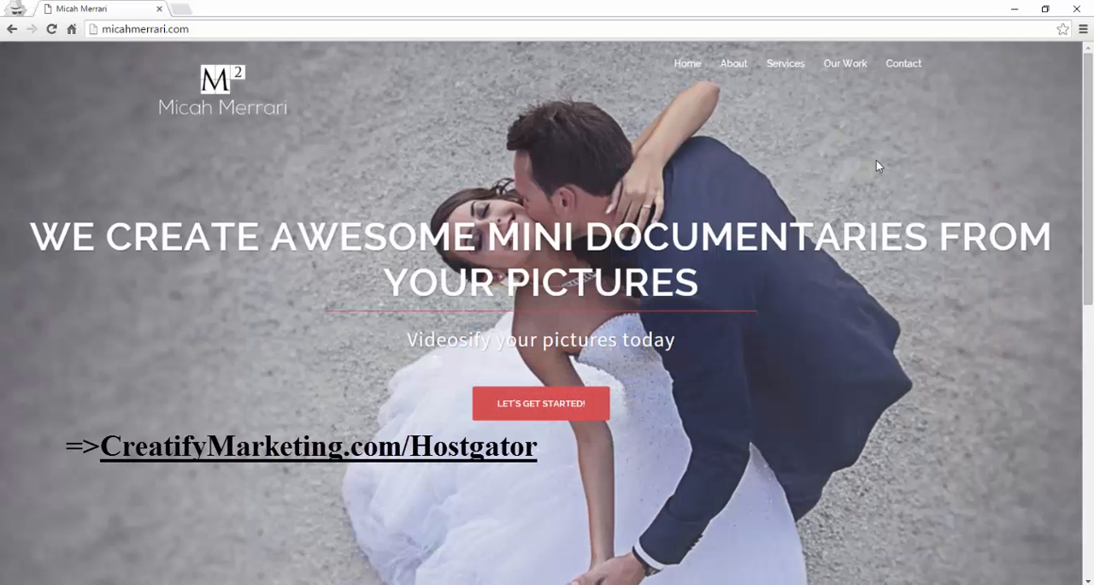
key("ctrl+t")
type("creatify")
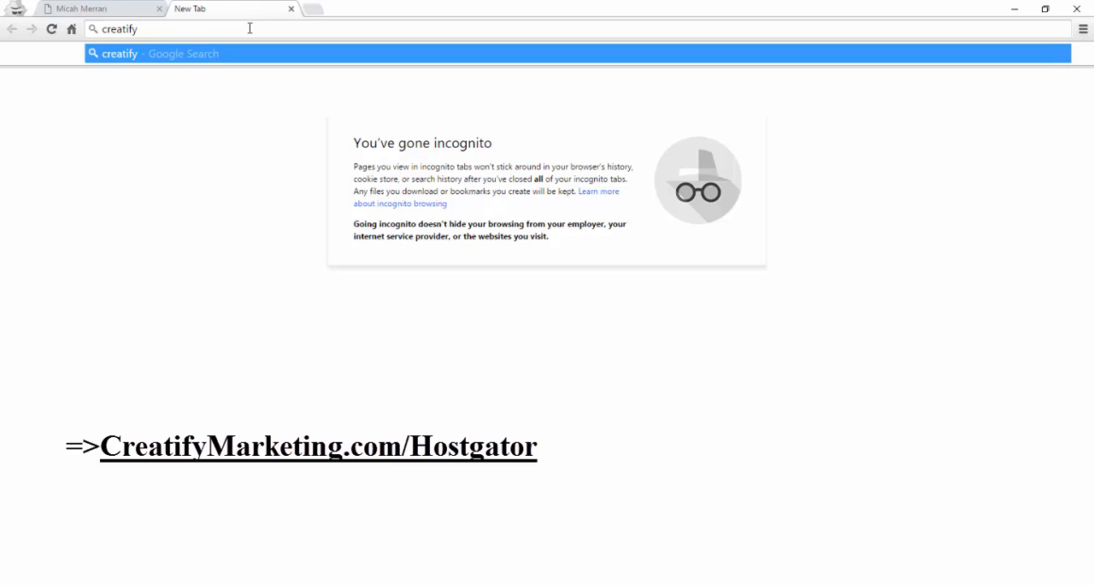
type("mark")
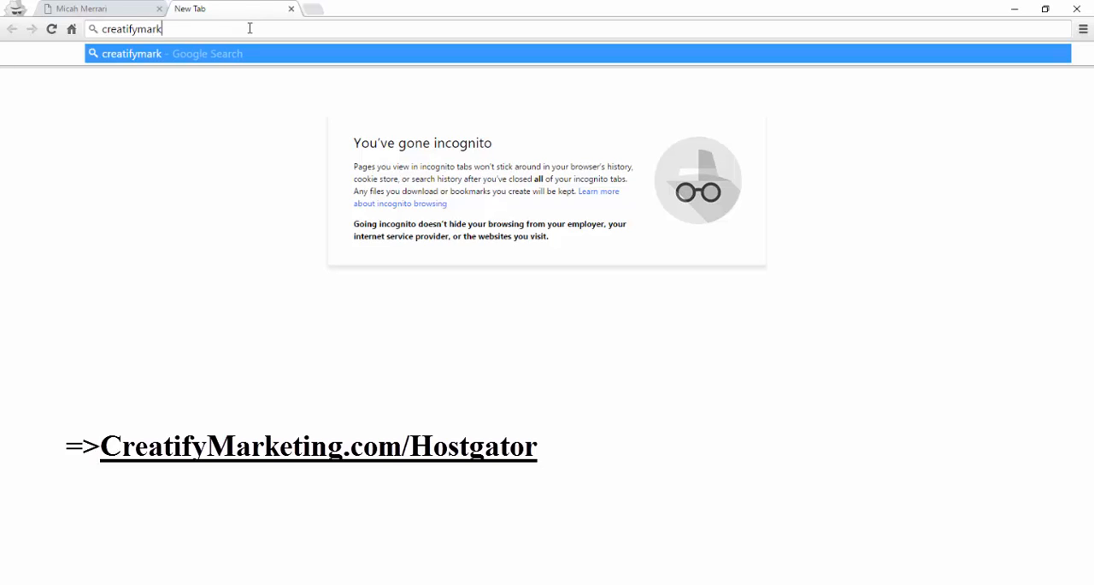
type("et")
type("ing.c")
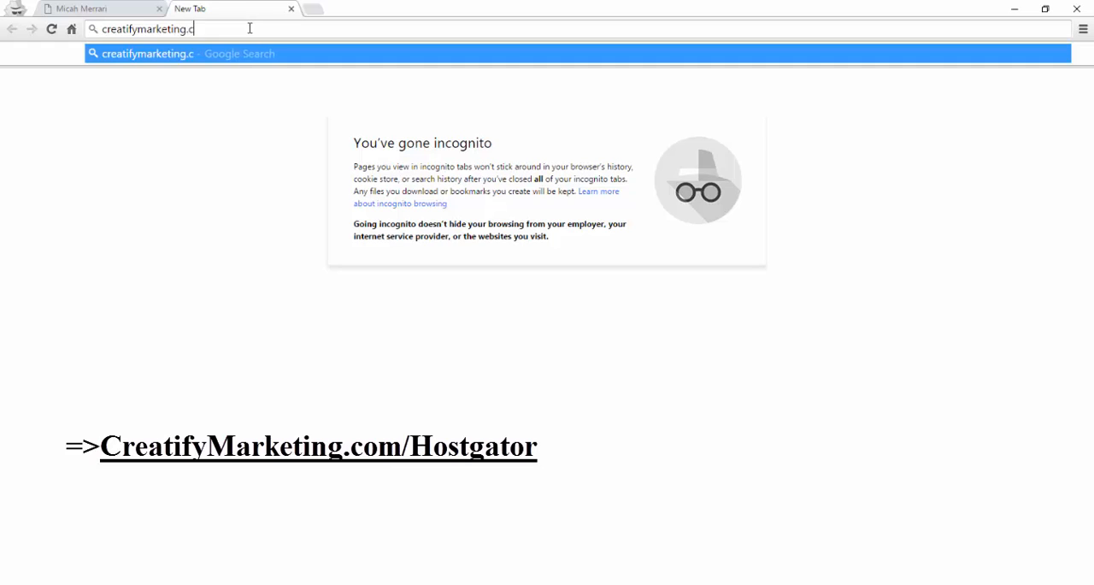
type("om/hostgator")
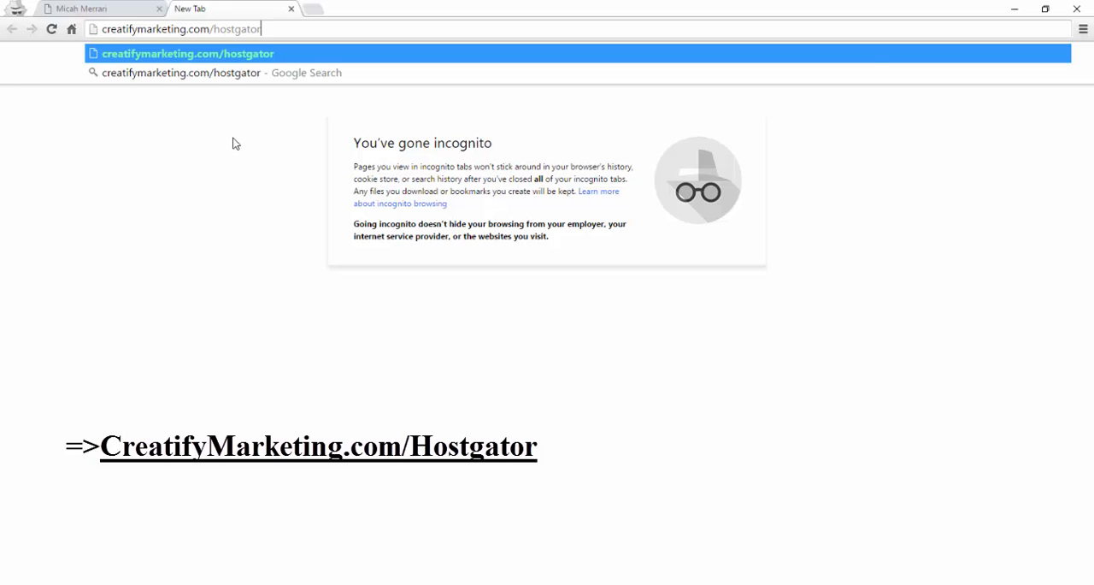
key("Return")
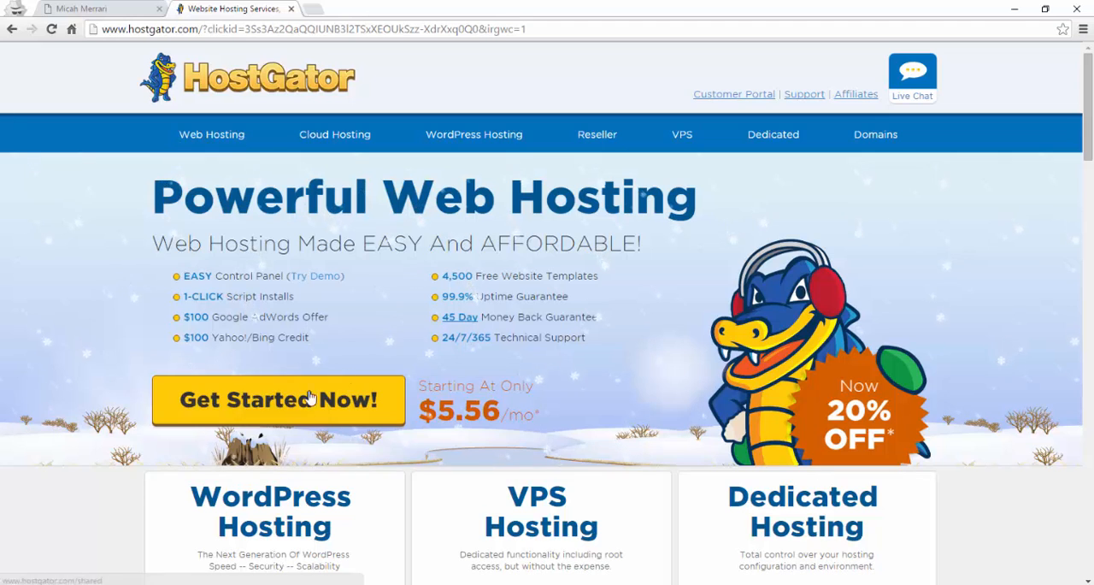
- Go to the shared web hosting plans and sign up for the Baby Plan with the 3-year term
left_click(285, 405)
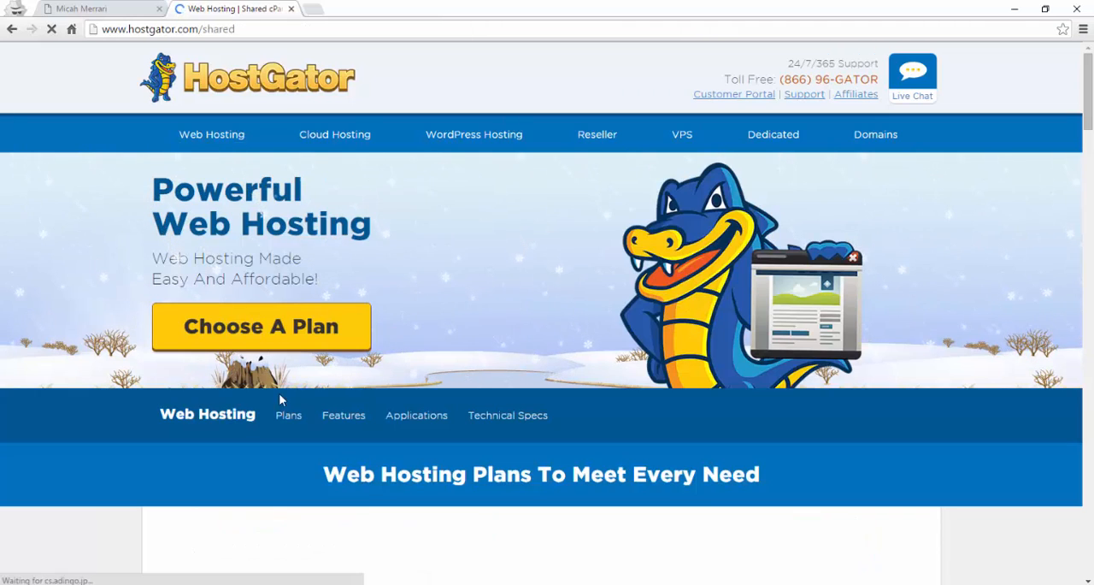
left_click(261, 334)
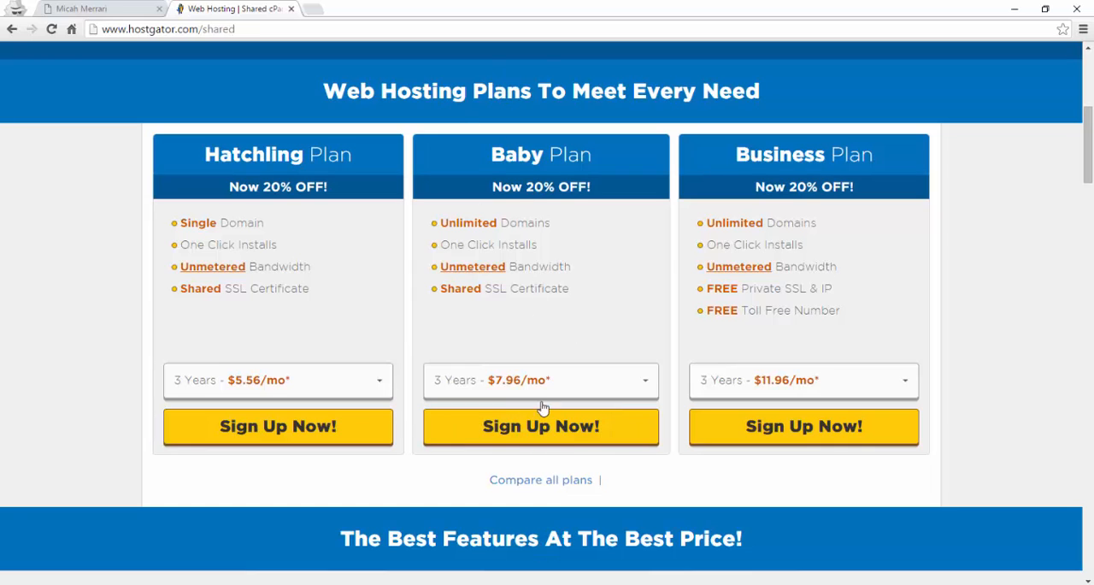
left_click(519, 446)
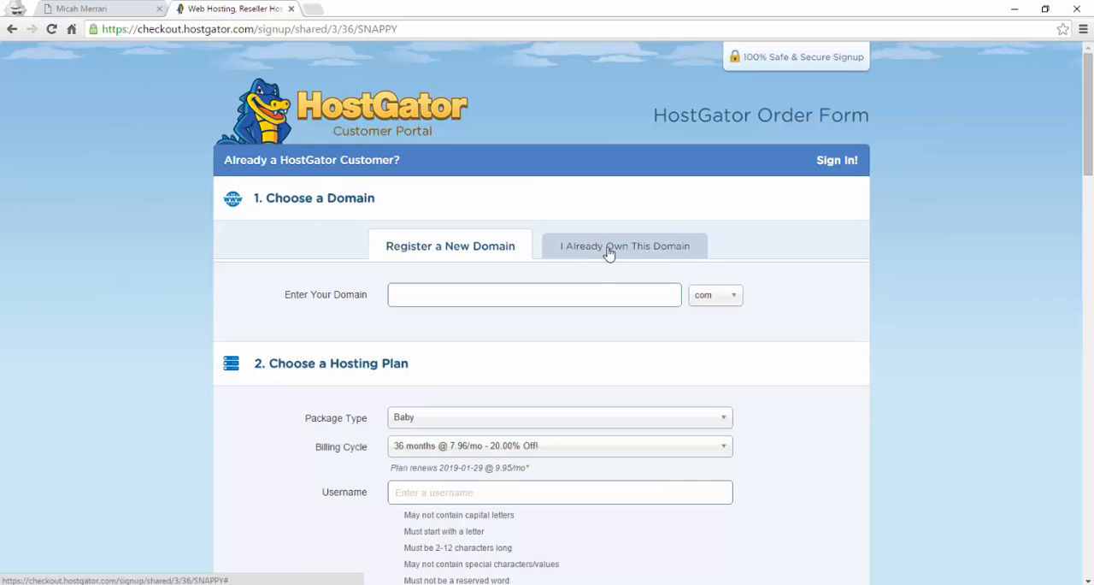
- Enter weightloss4u2 as the new .com domain to register and look through the available extensions
scroll(504, 233, "down", 1)
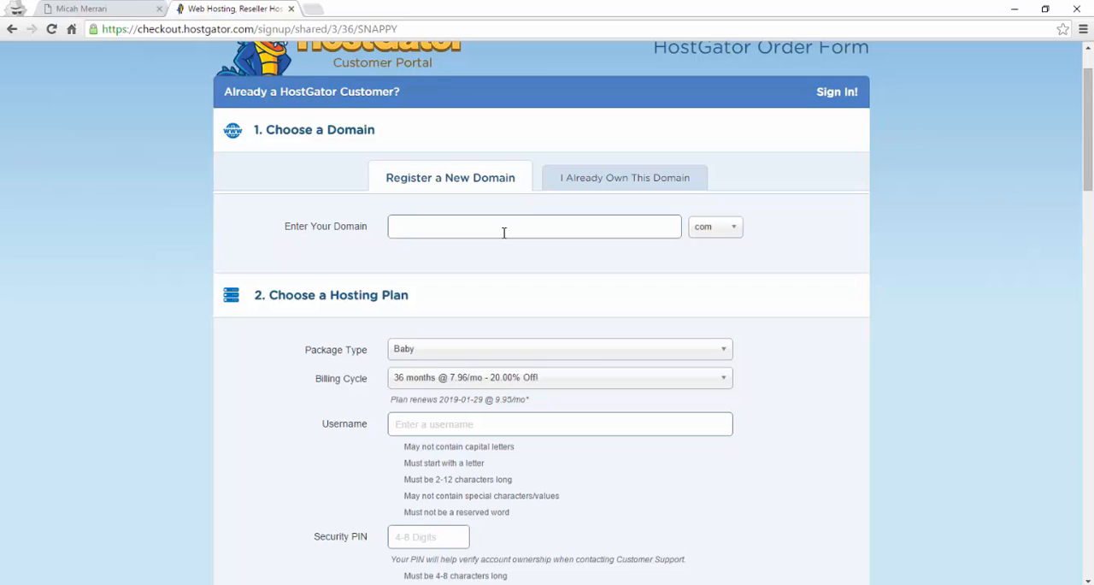
left_click(503, 233)
type("weightloss4u2")
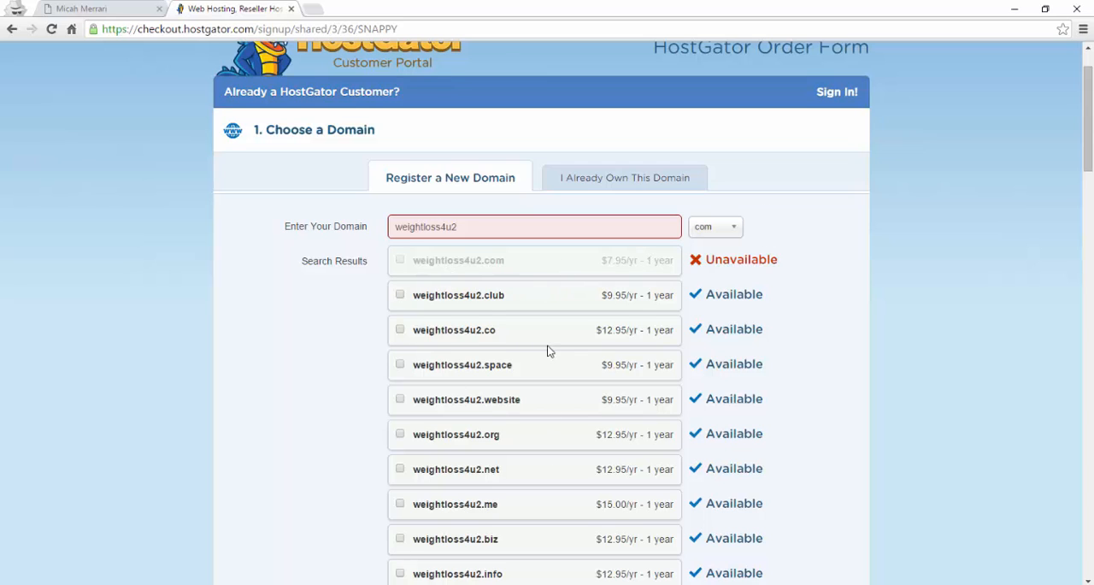
scroll(539, 384, "down", 1)
scroll(513, 376, "up", 2)
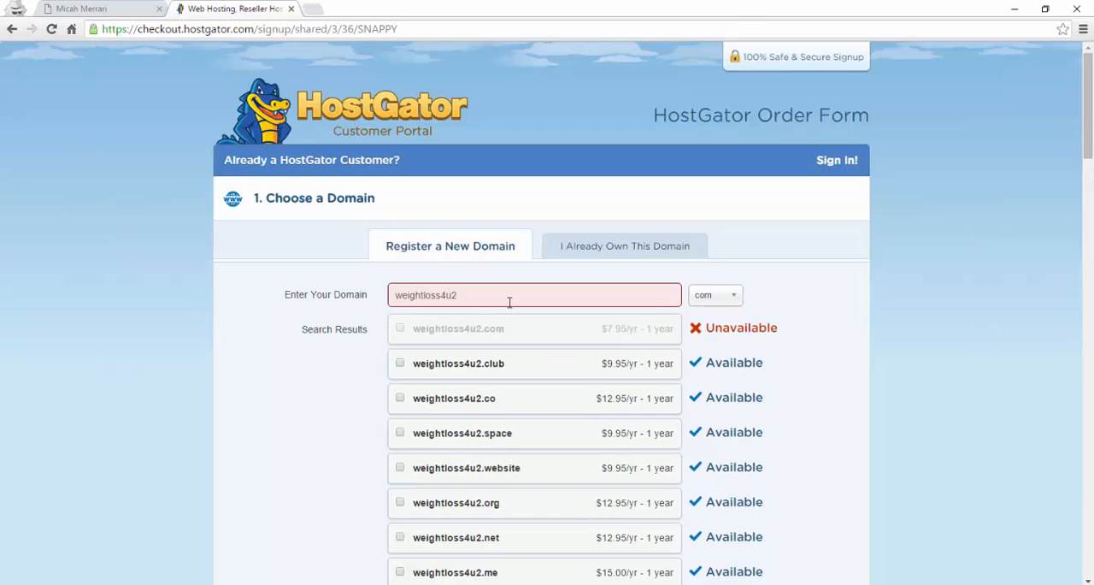
- Change the domain name to weightloss4utoo with the .com extension and opt out of Domain Privacy Protection
left_click(502, 304)
key("BackSpace")
type("too")
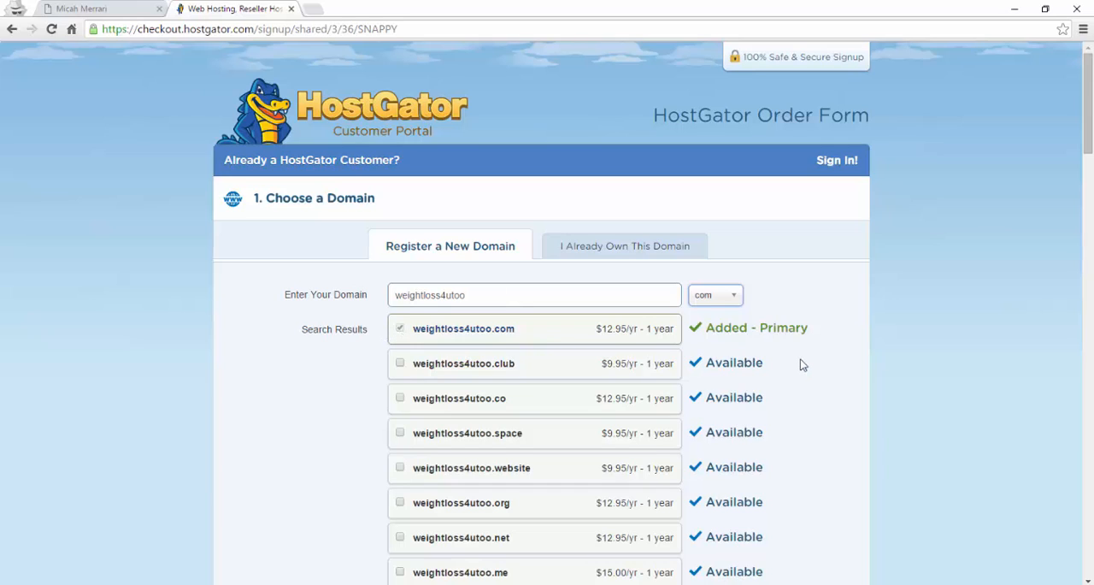
scroll(804, 376, "down", 4)
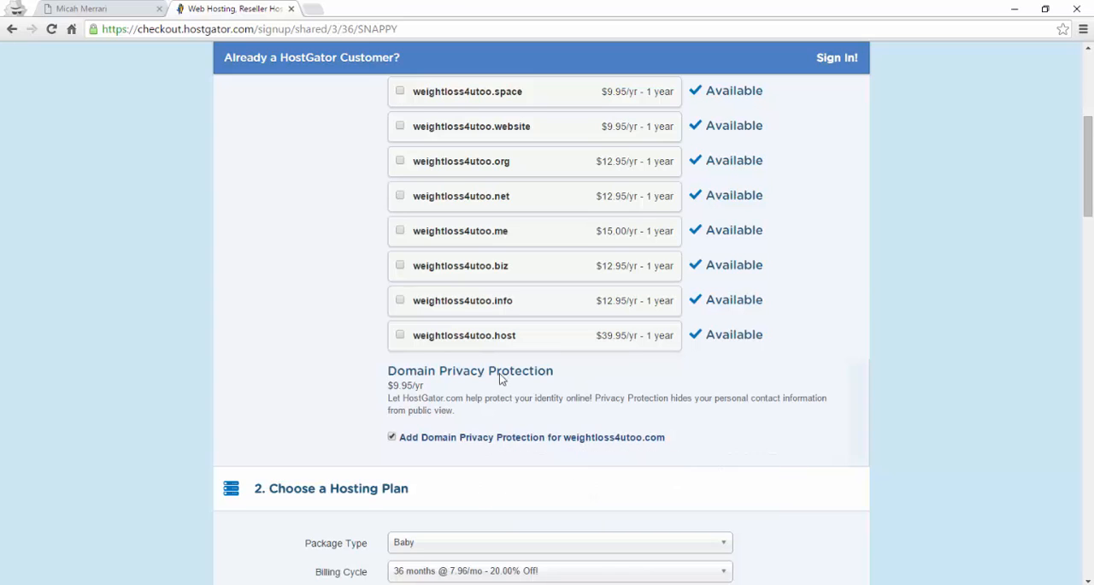
scroll(429, 392, "down", 1)
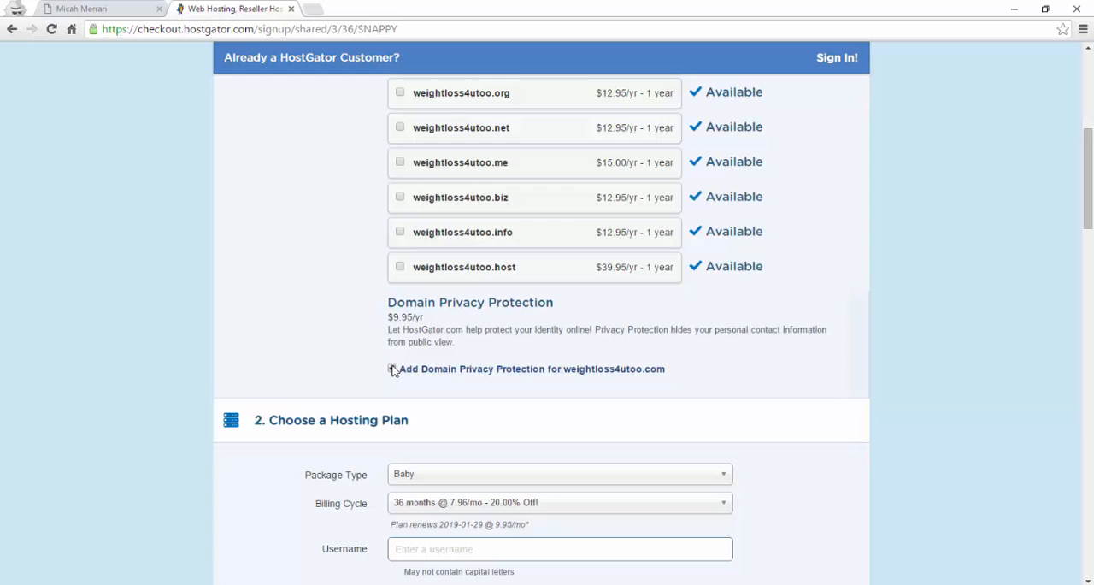
scroll(778, 409, "down", 2)
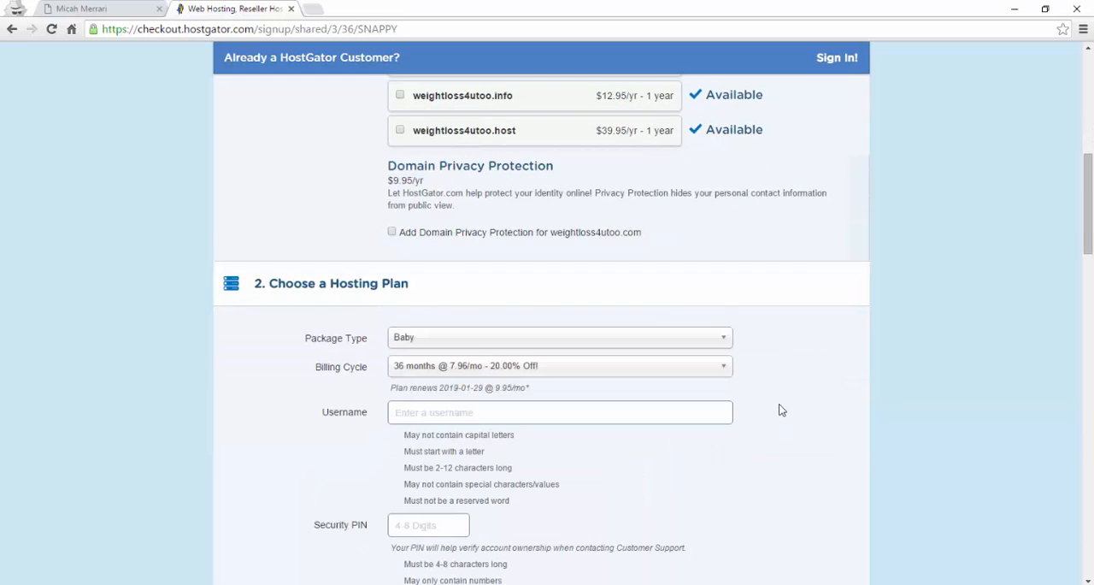
- Set the Baby package's billing cycle to 12 months @ 9.56/mo
scroll(779, 409, "down", 2)
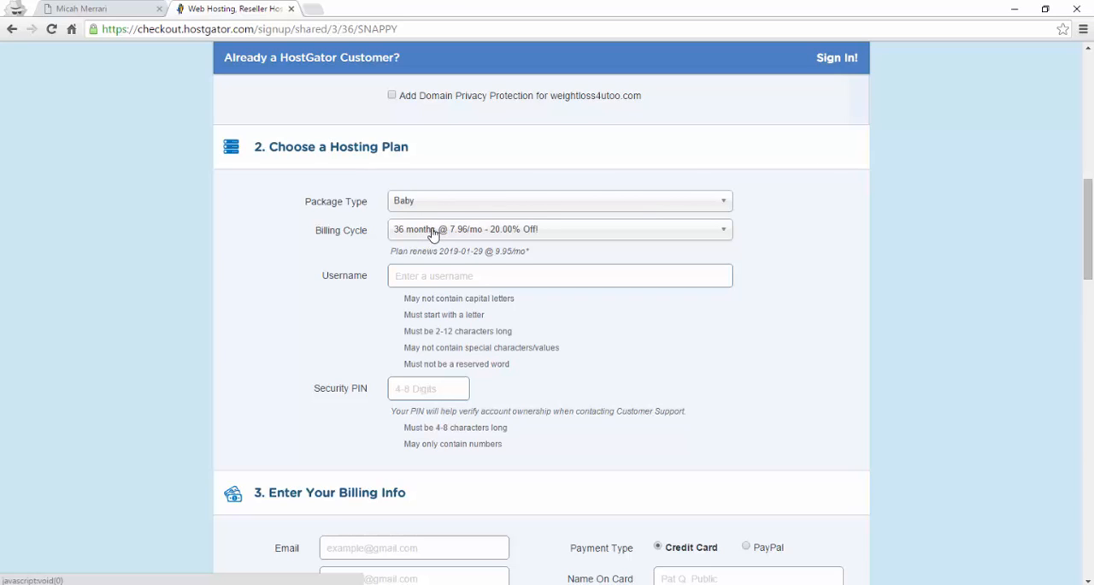
left_click(433, 232)
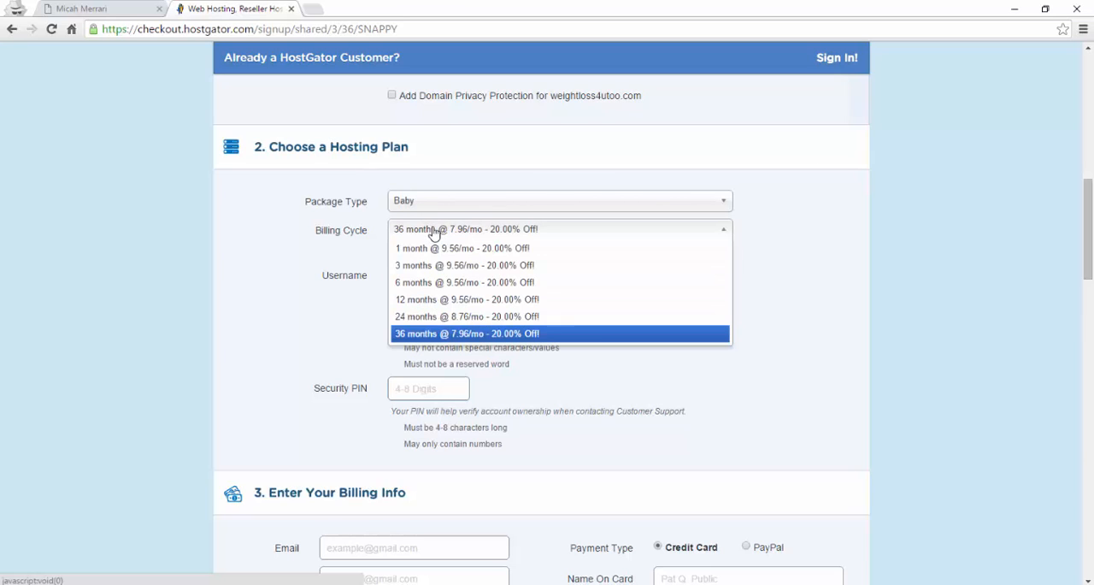
left_click(454, 301)
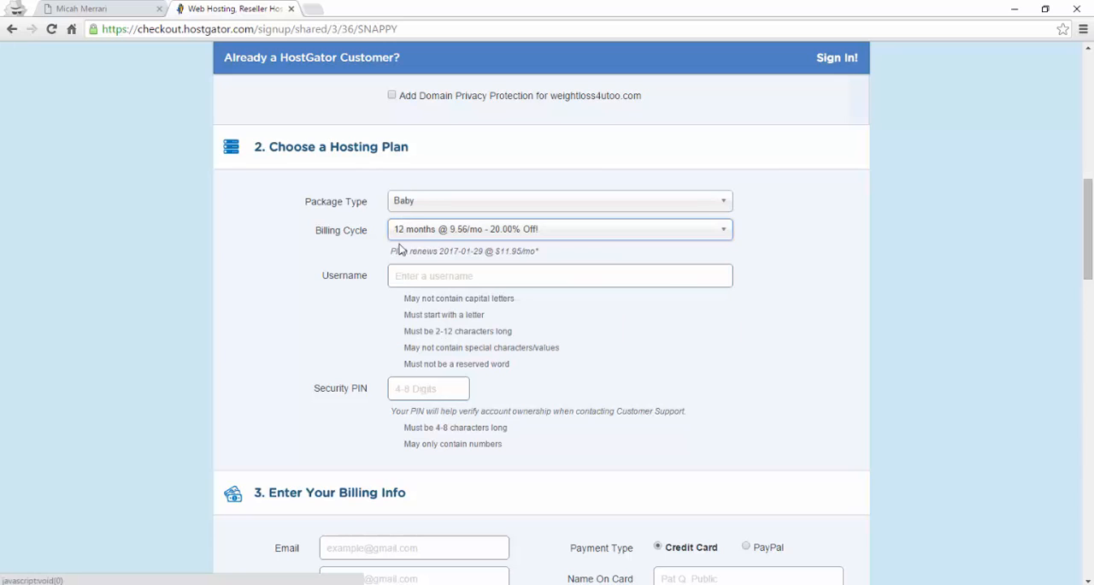
left_click(422, 278)
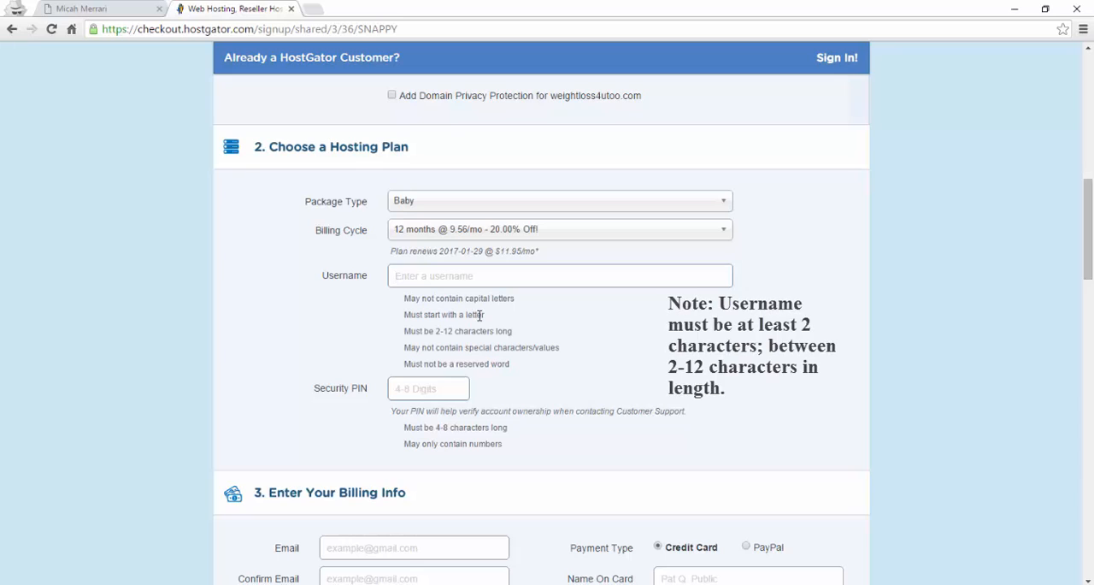
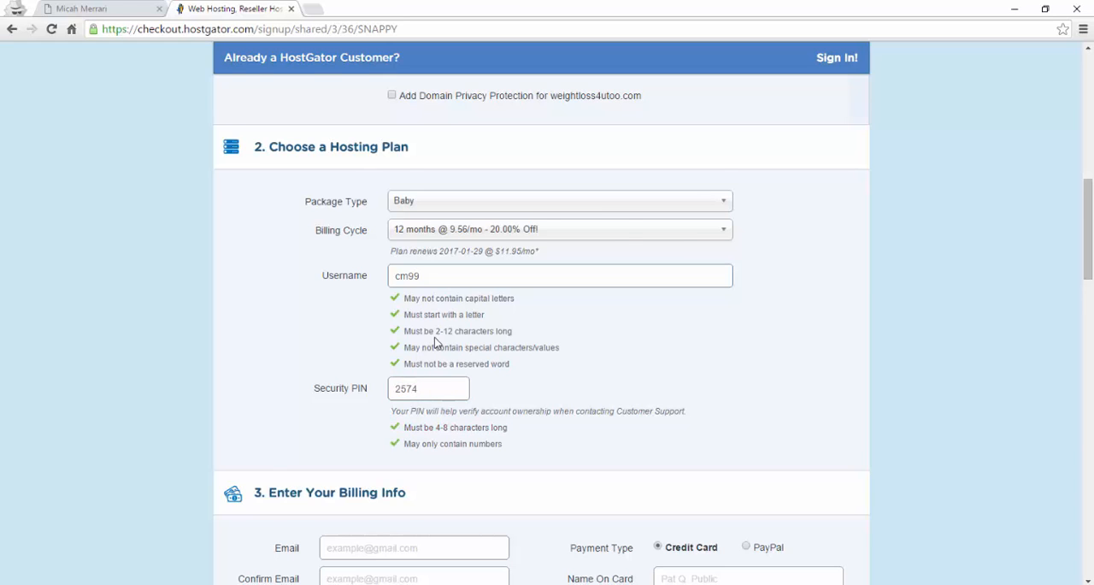
- Remove the preselected SiteLock security and CodeGuard site backup services from the order
scroll(559, 372, "down", 3)
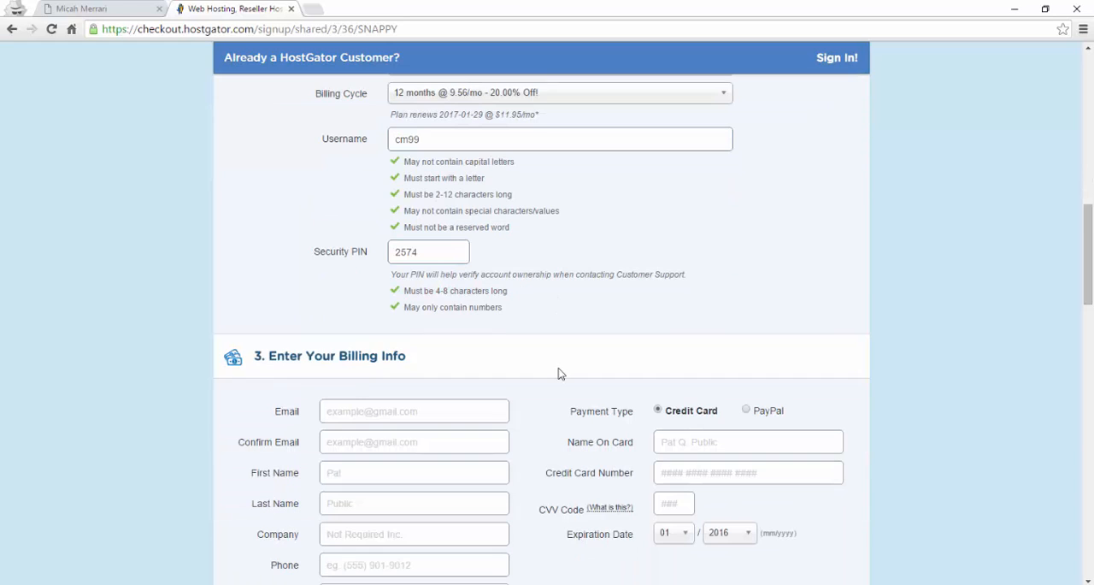
scroll(559, 372, "down", 2)
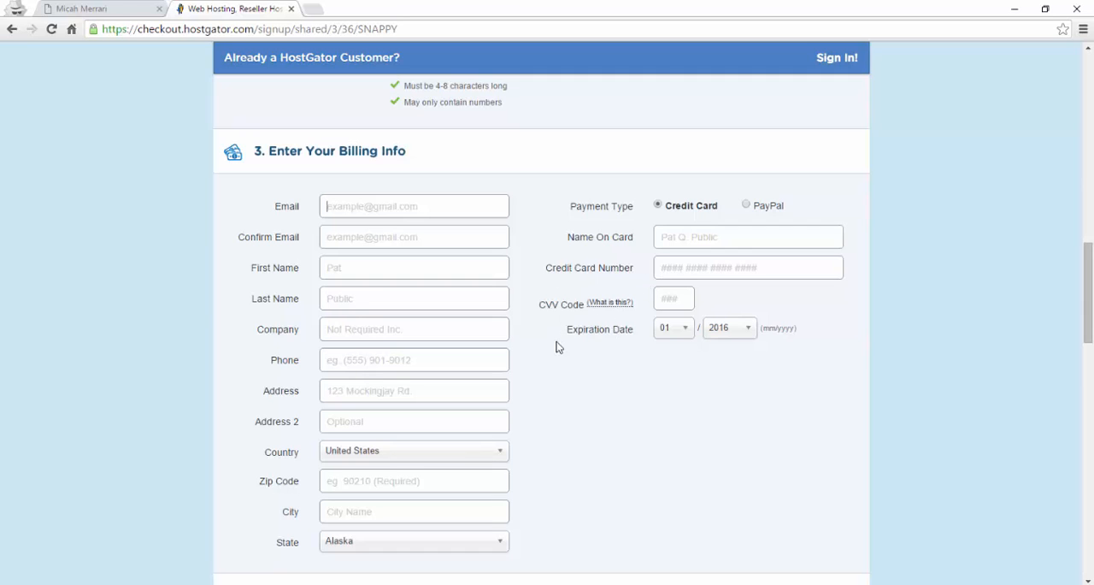
scroll(716, 385, "down", 6)
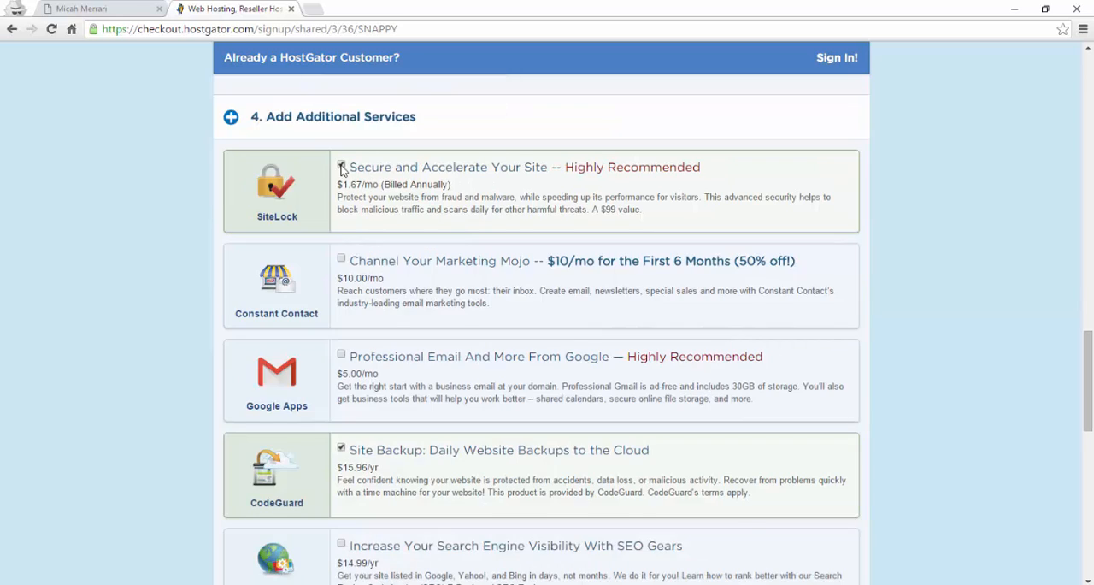
scroll(340, 169, "up", 1)
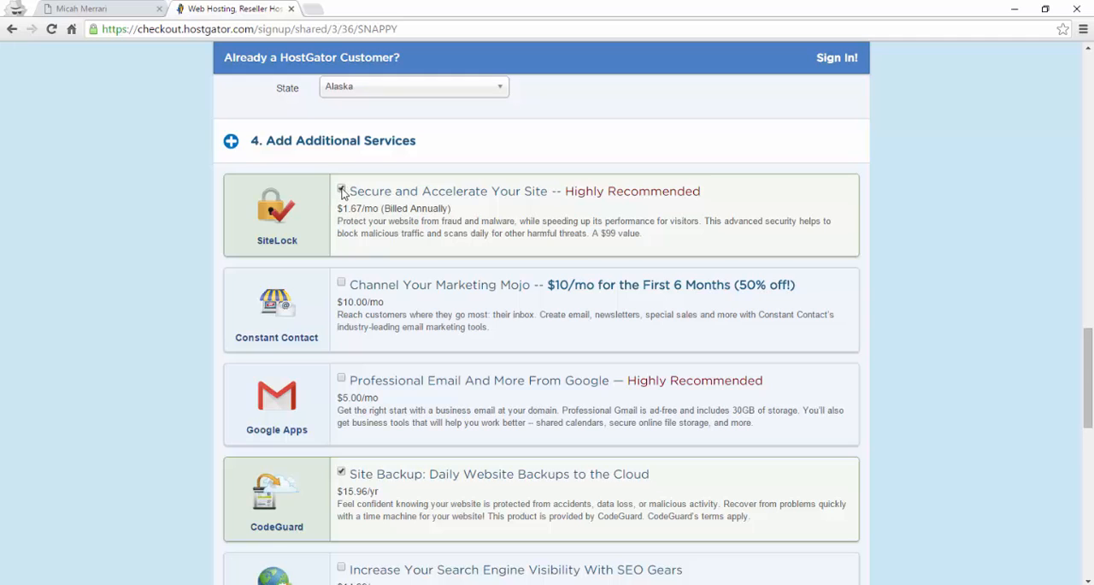
left_click(341, 189)
scroll(402, 332, "down", 2)
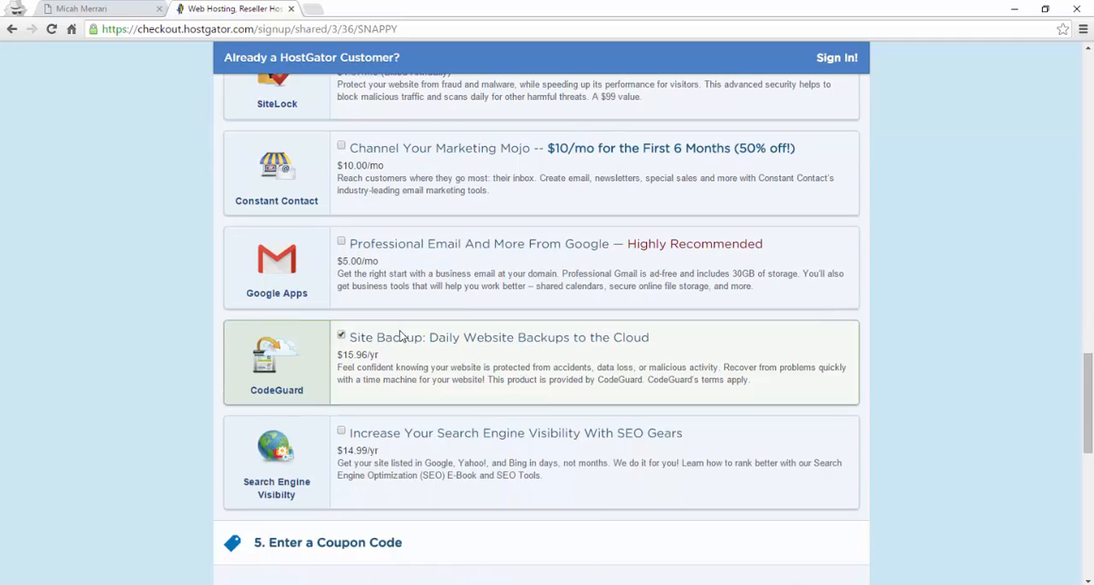
left_click(342, 335)
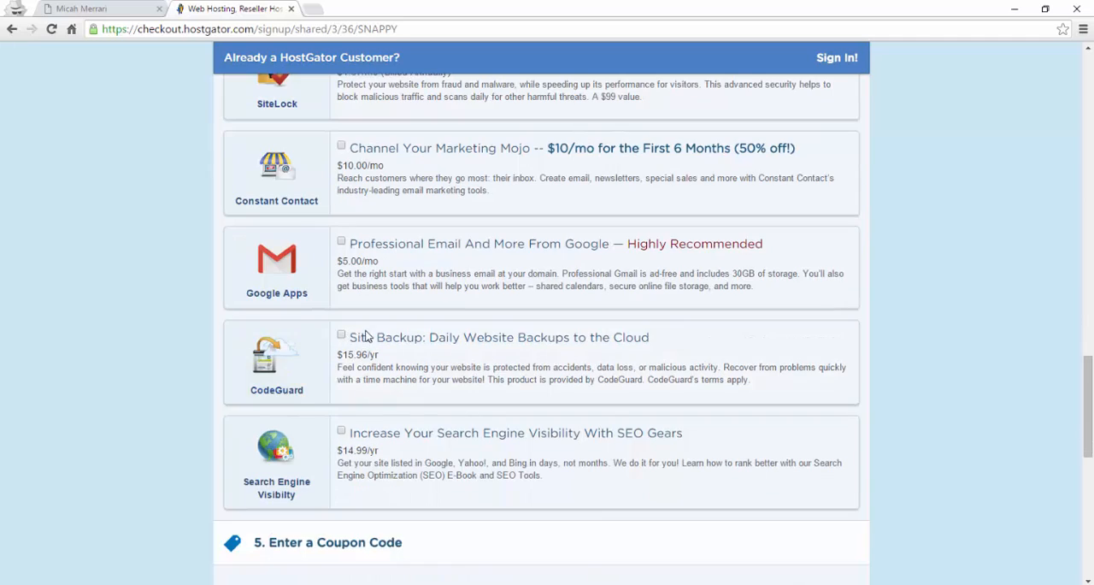
- Review the order's amount due and domain charge, and replace the coupon code with CREATIFYMARKETING25OFF and validate it
scroll(418, 317, "down", 3)
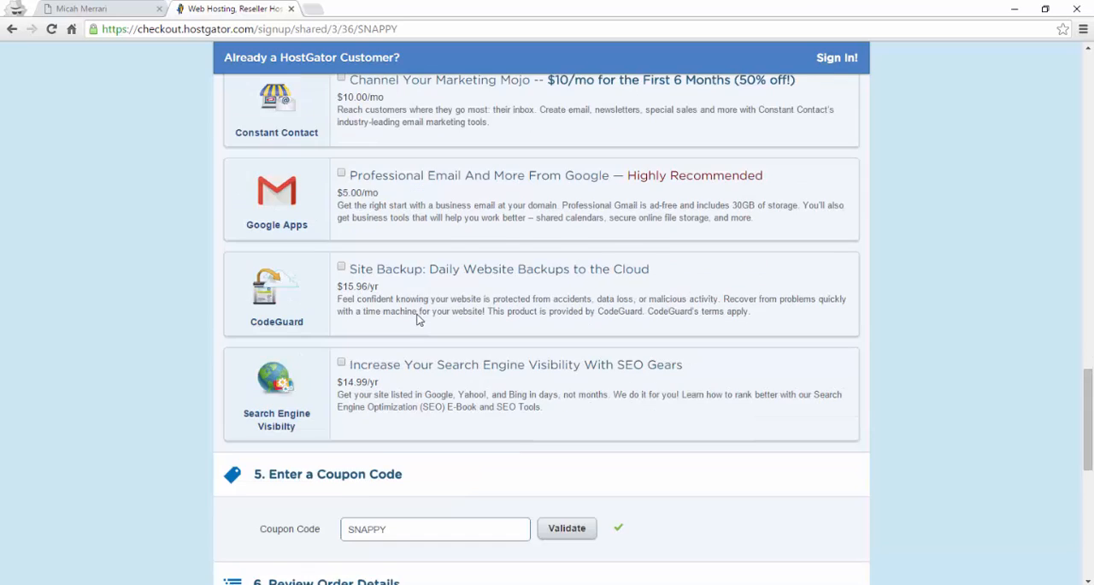
scroll(418, 316, "down", 1)
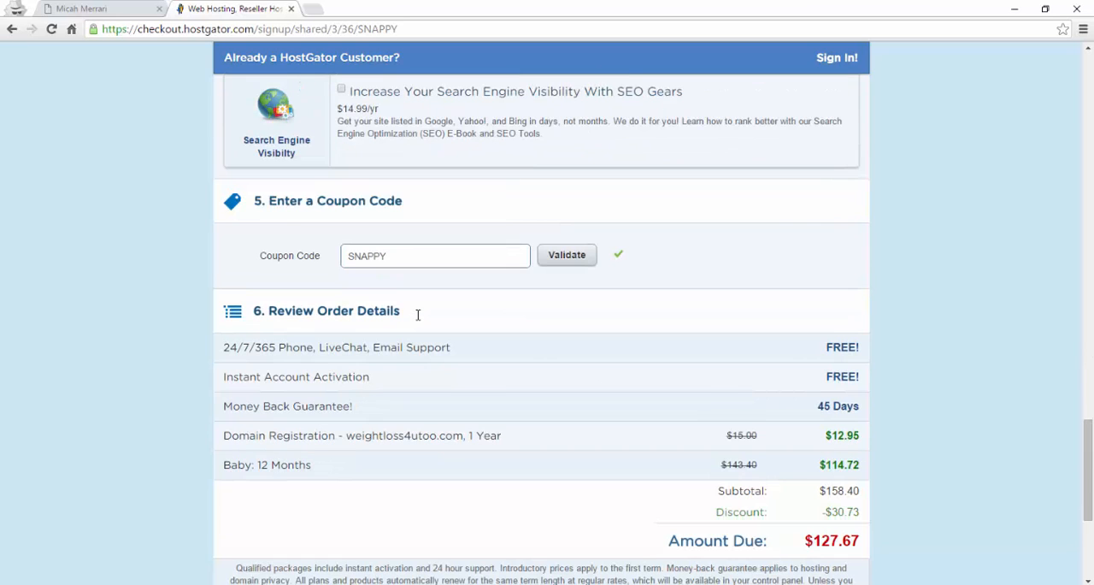
scroll(418, 315, "down", 1)
left_click_drag(808, 473, 860, 476)
left_click(810, 475)
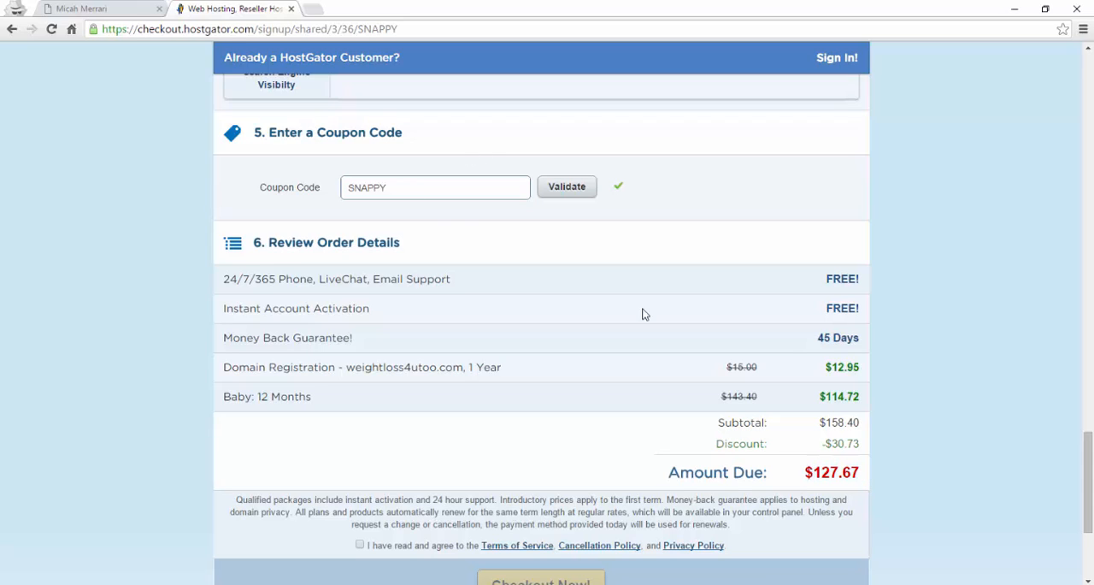
left_click_drag(823, 370, 853, 369)
left_click_drag(403, 189, 329, 190)
key("BackSpace")
type("C")
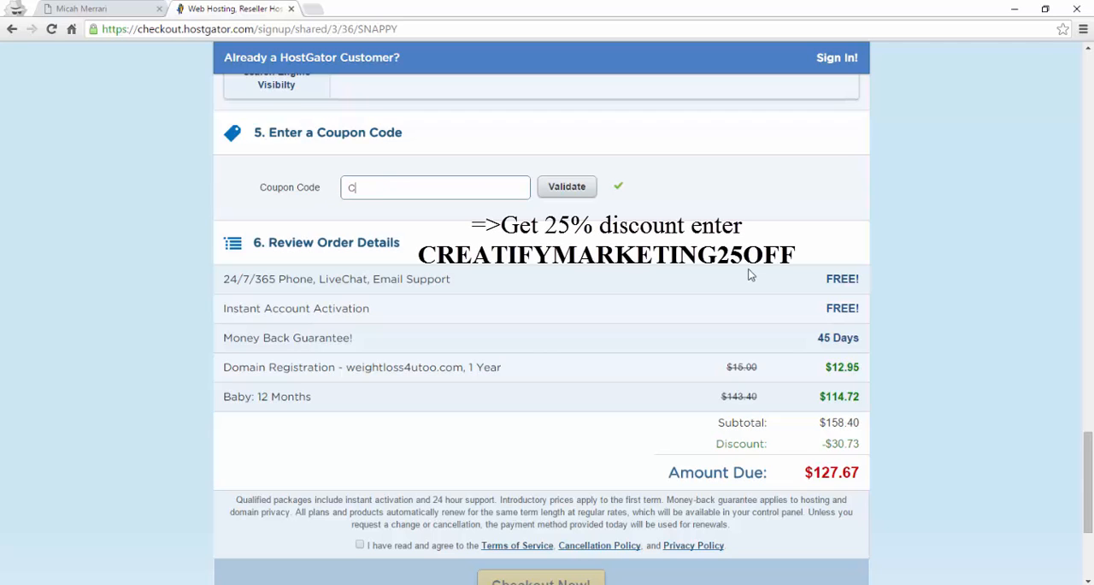
type("REATIFYMARKETING25OFF")
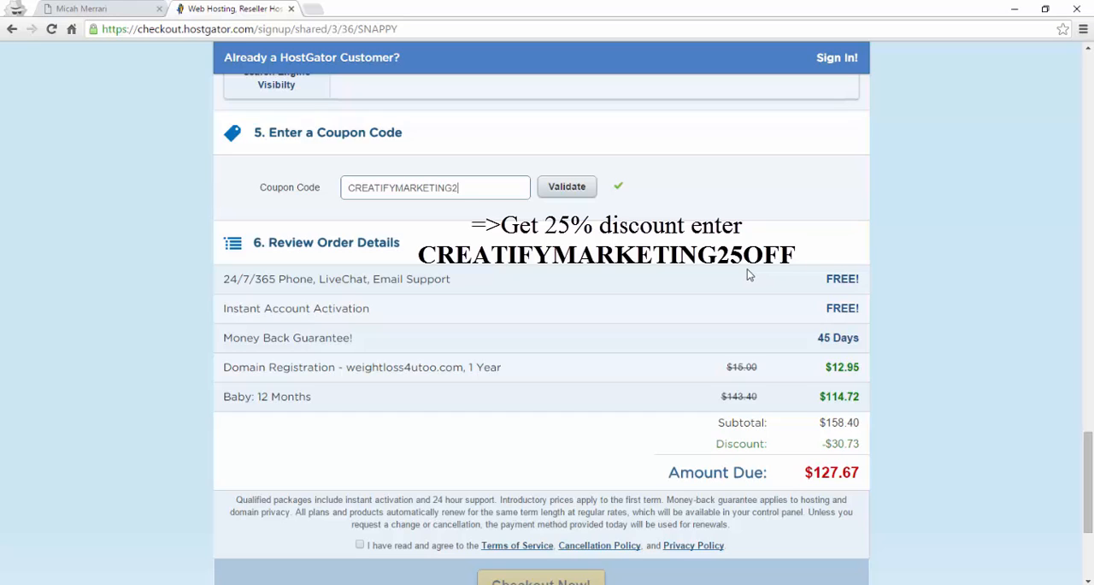
left_click(570, 188)
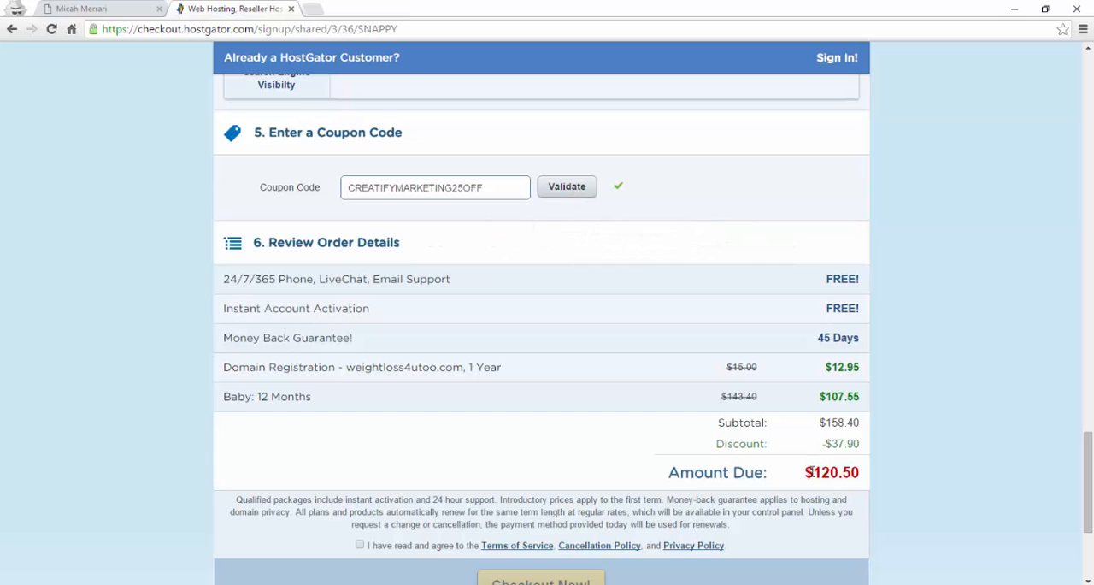
- Check the order's amount due and agree to the Terms of Service, Cancellation Policy and Privacy Policy
left_click_drag(812, 472, 868, 472)
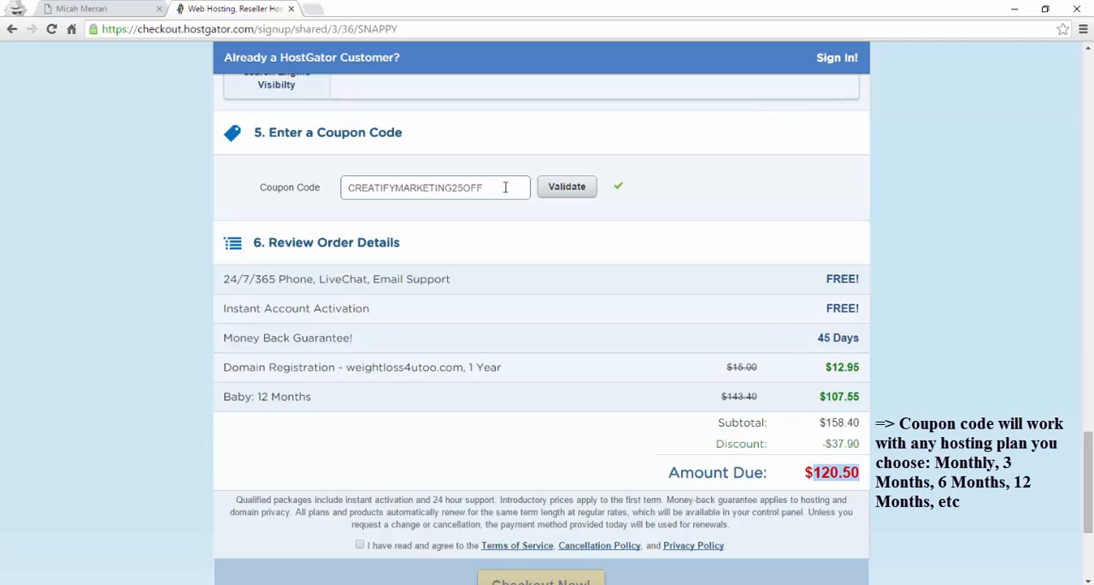
scroll(547, 269, "down", 1)
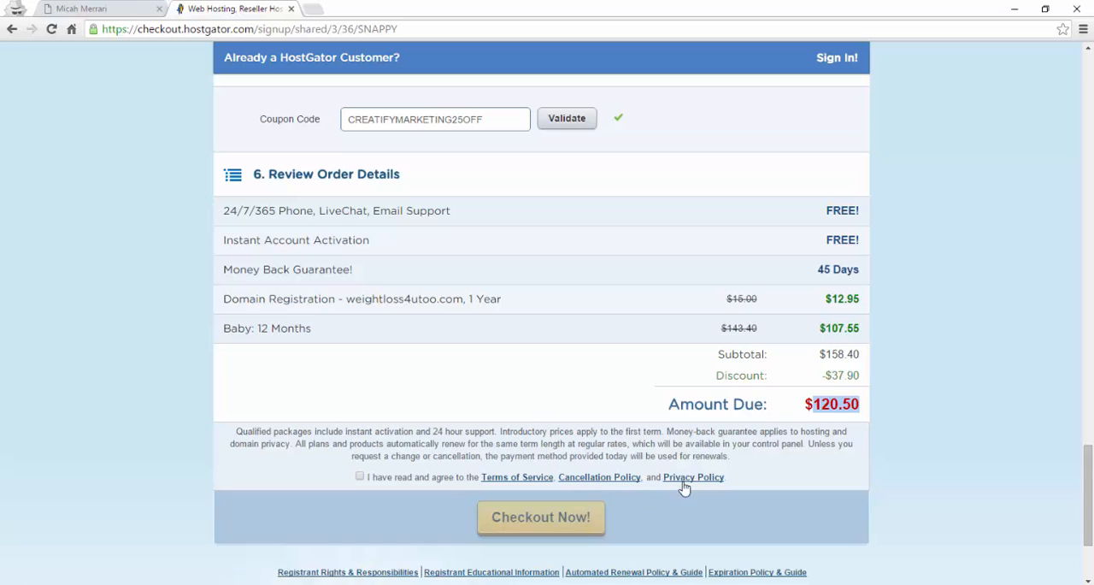
left_click(360, 477)
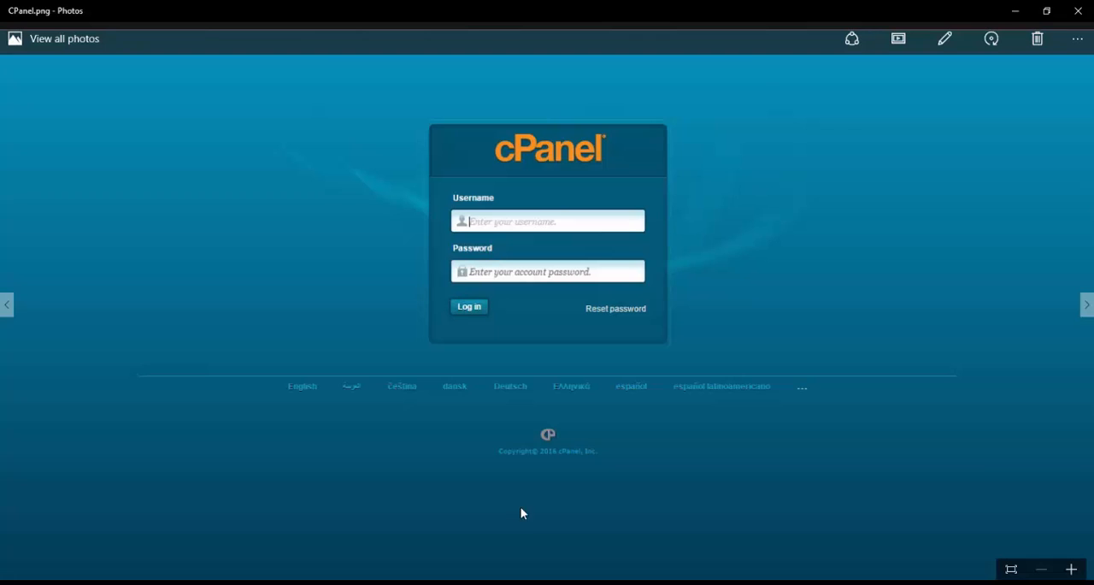
- Switch to the Notepad outline and go over its hosting and domain registration and WordPress installation items, then put it away
key("alt+Tab")
scroll(556, 351, "down", 1)
scroll(555, 350, "up", 1)
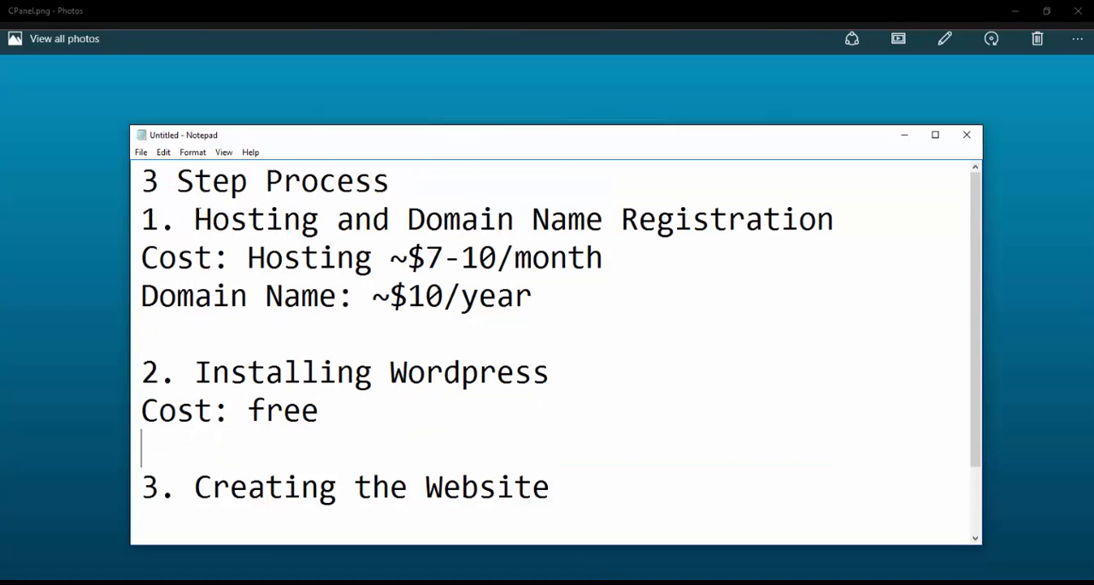
left_click(191, 211)
left_click_drag(191, 212, 850, 224)
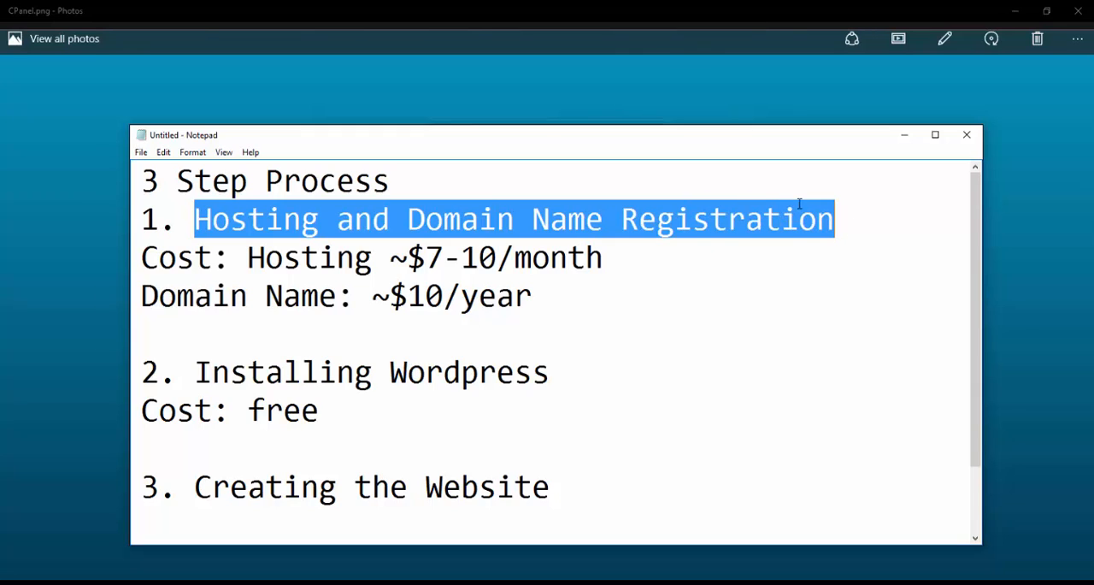
left_click_drag(195, 369, 570, 368)
left_click(905, 135)
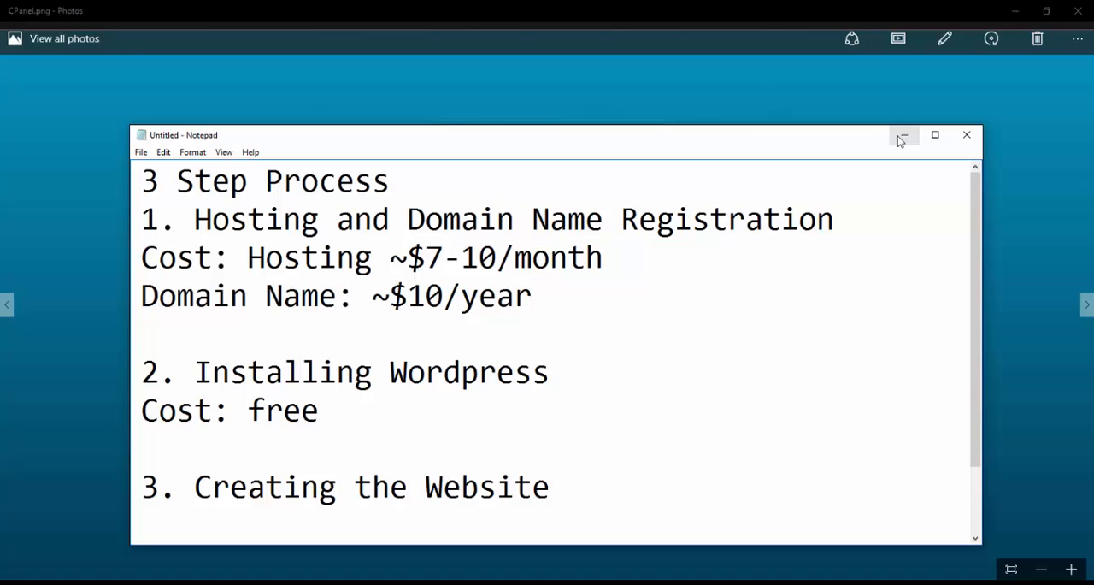
left_click(899, 136)
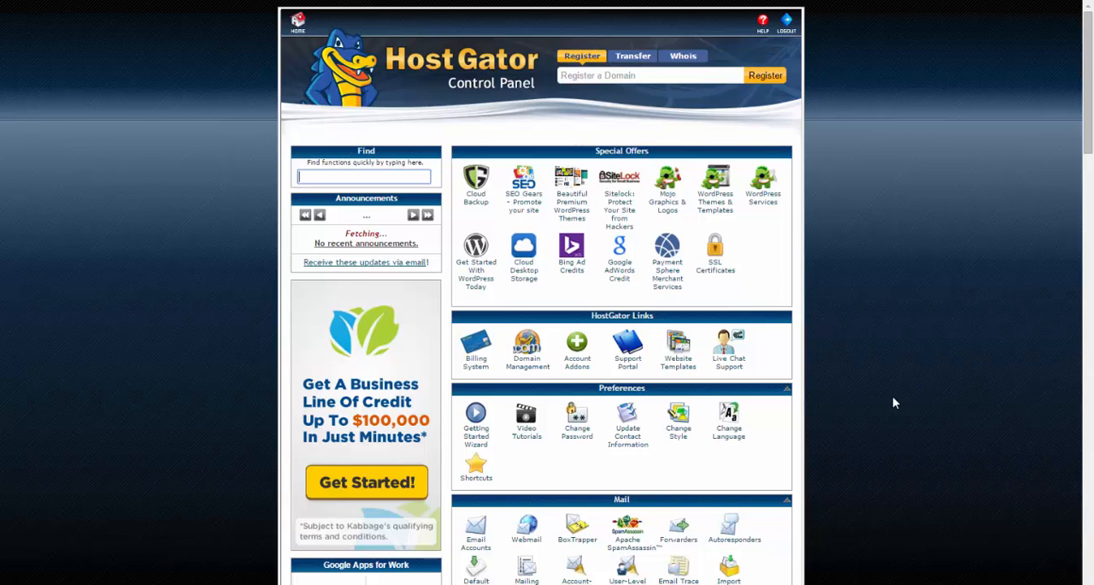
- Open QuickInstall from the HostGator control panel and bring up the form for the free WordPress install
scroll(893, 397, "down", 3)
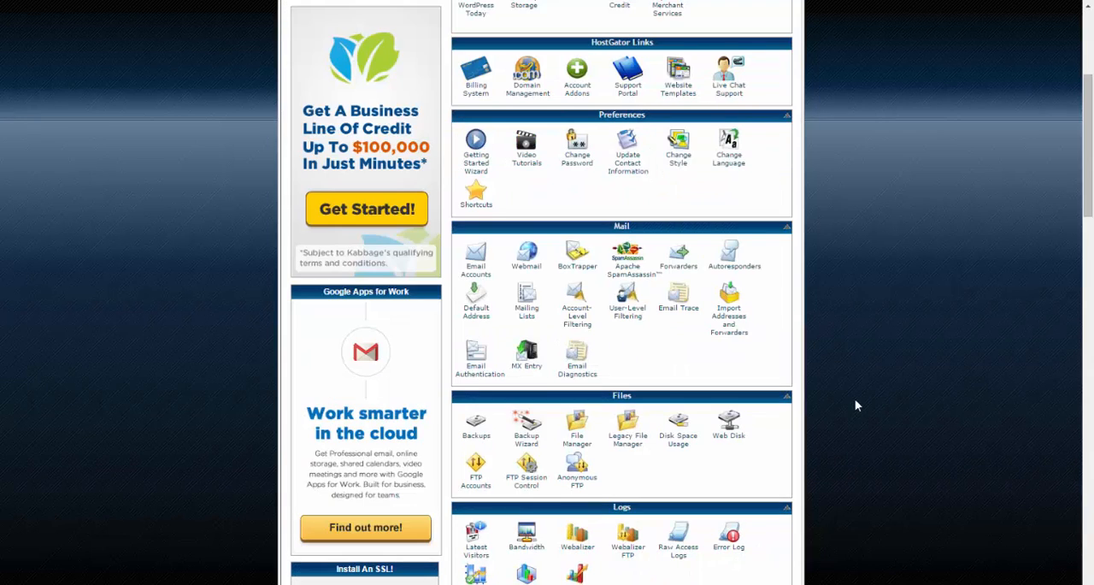
scroll(855, 405, "down", 6)
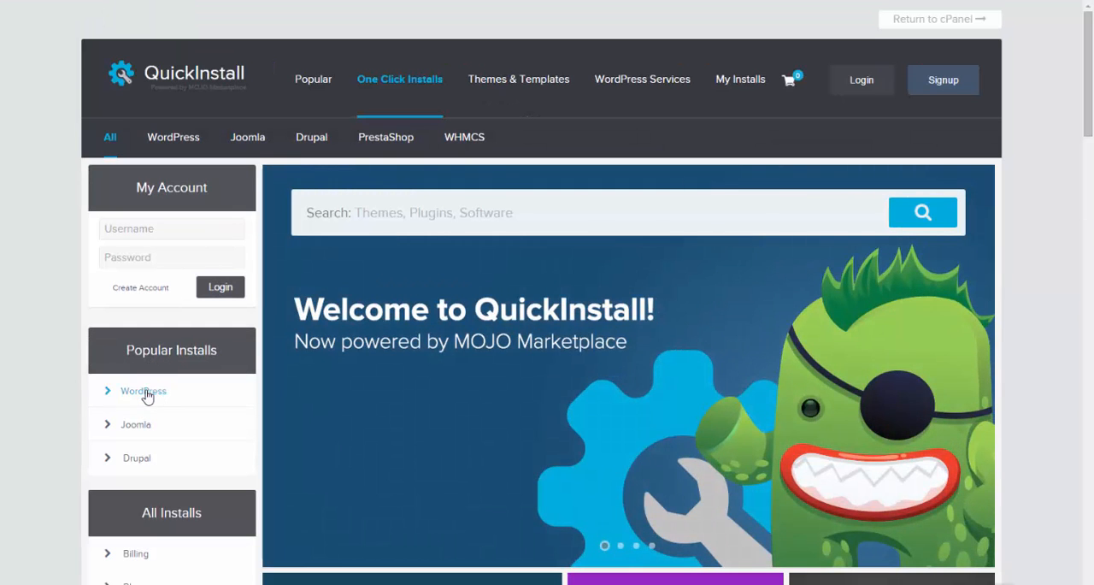
left_click(146, 391)
scroll(163, 391, "down", 2)
scroll(163, 390, "down", 4)
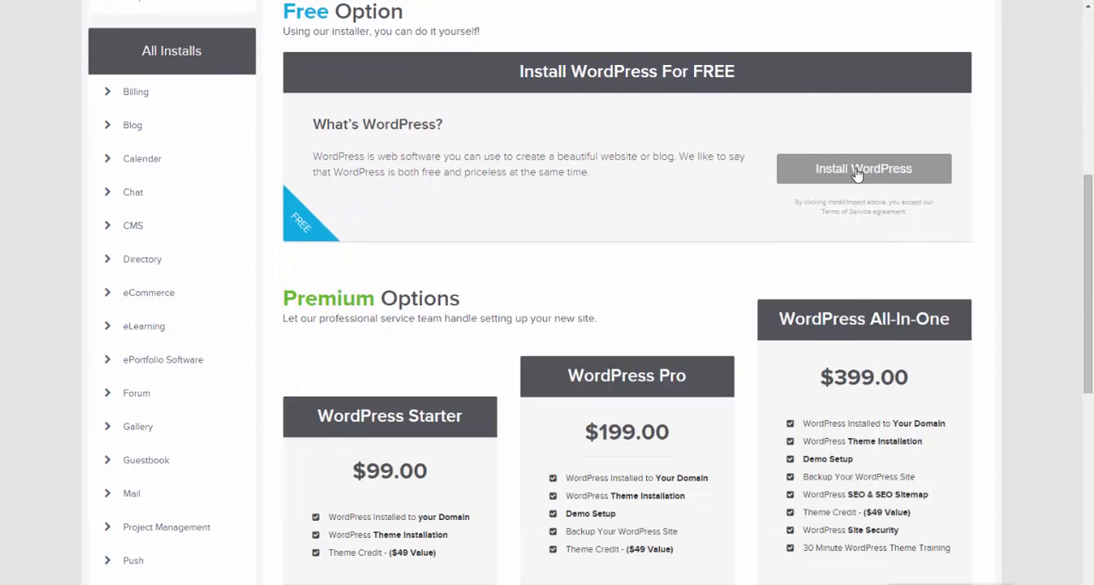
left_click(858, 170)
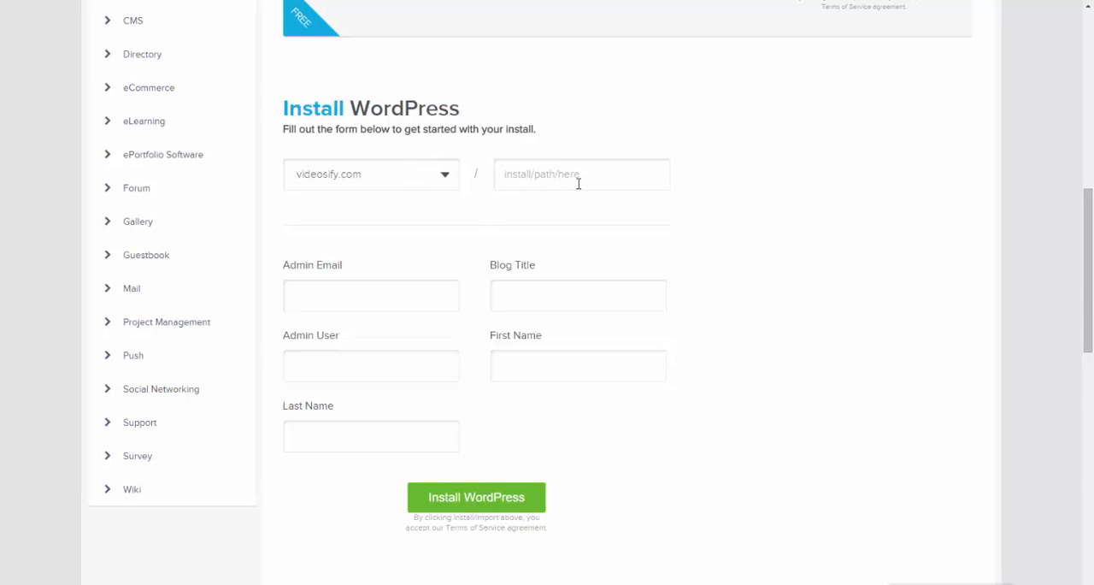
- Fill in the administrator's e-mail address for the WordPress install on videosify.com
left_click(336, 297)
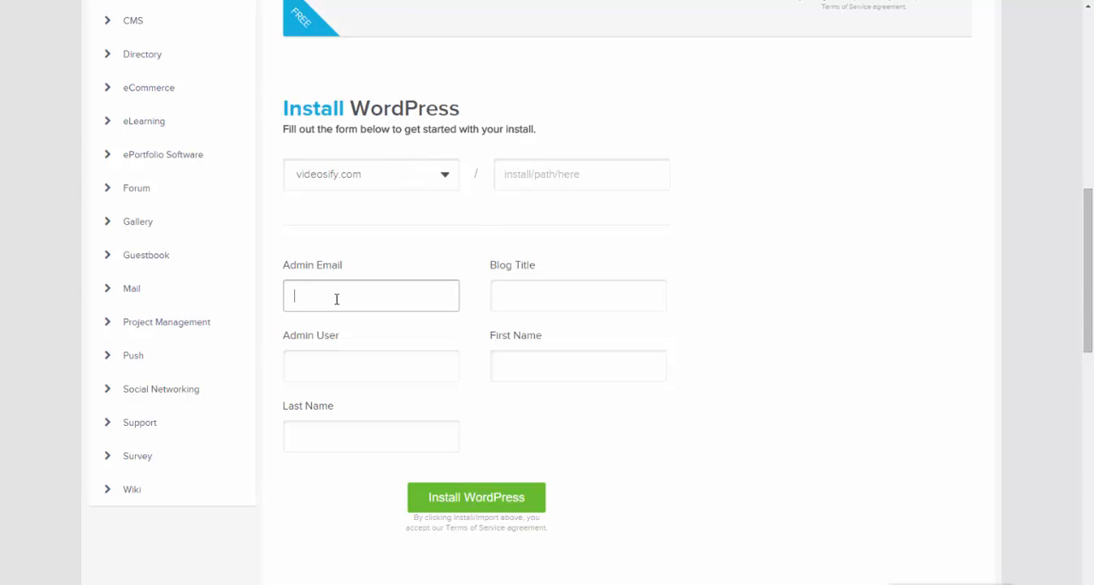
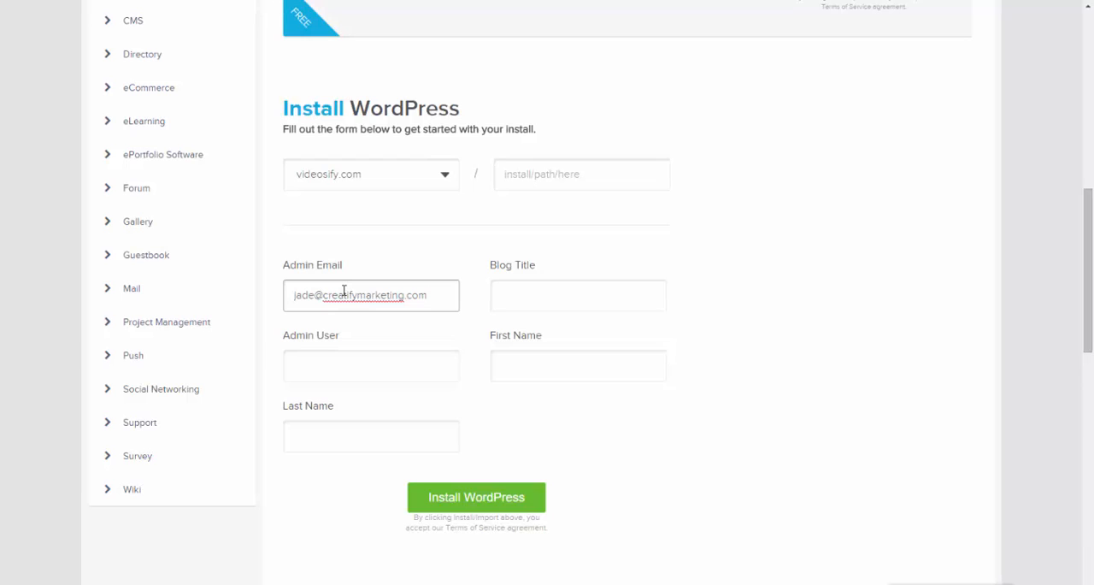
- Set the blog title to Videosify and the admin user to Videosify1
left_click(583, 298)
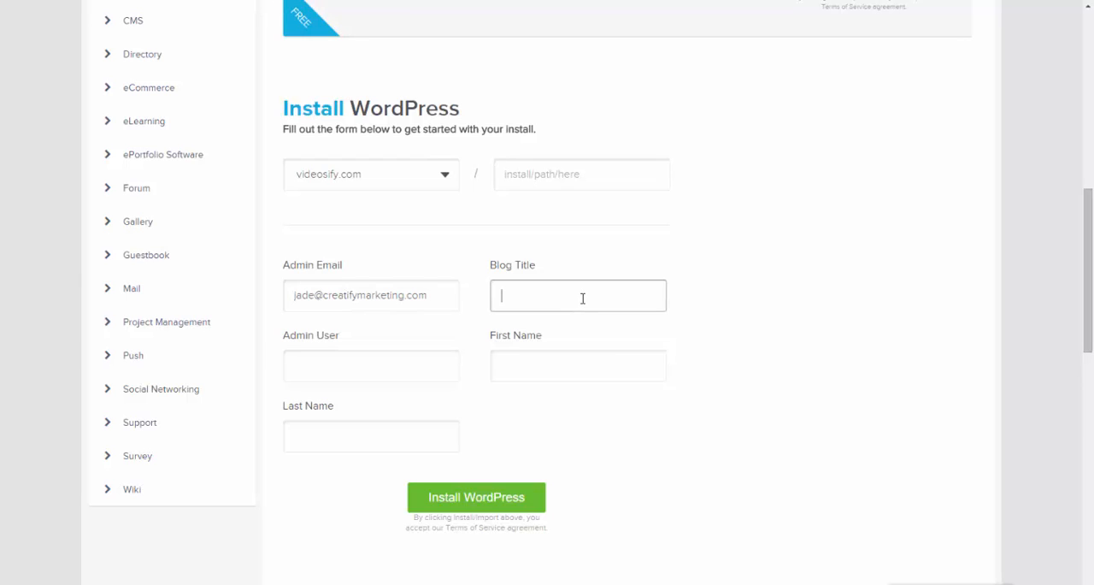
type("Videosify")
left_click(338, 362)
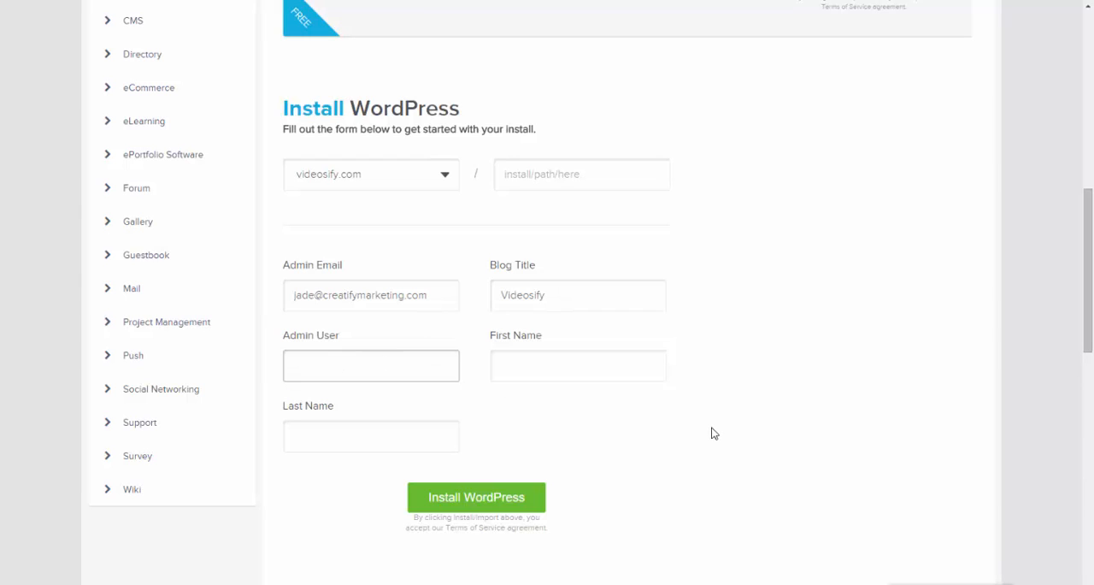
type("Videosify1")
- Fill in the administrator's first name and last name in the install form
left_click(561, 358)
key("Tab")
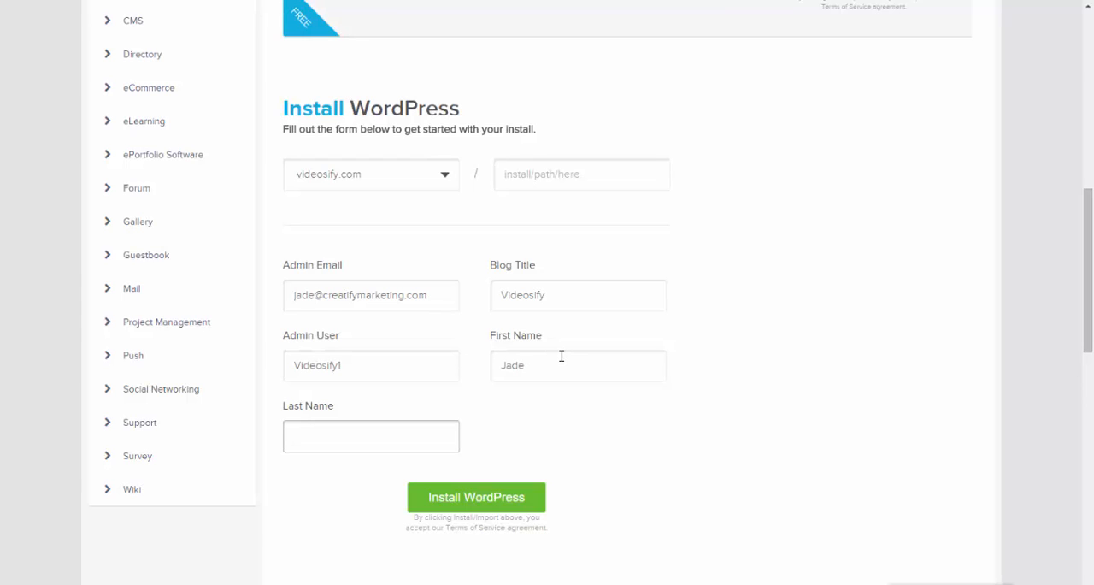
- Run the WordPress install, declining the theme offer, and show the finished install's credentials
left_click(479, 497)
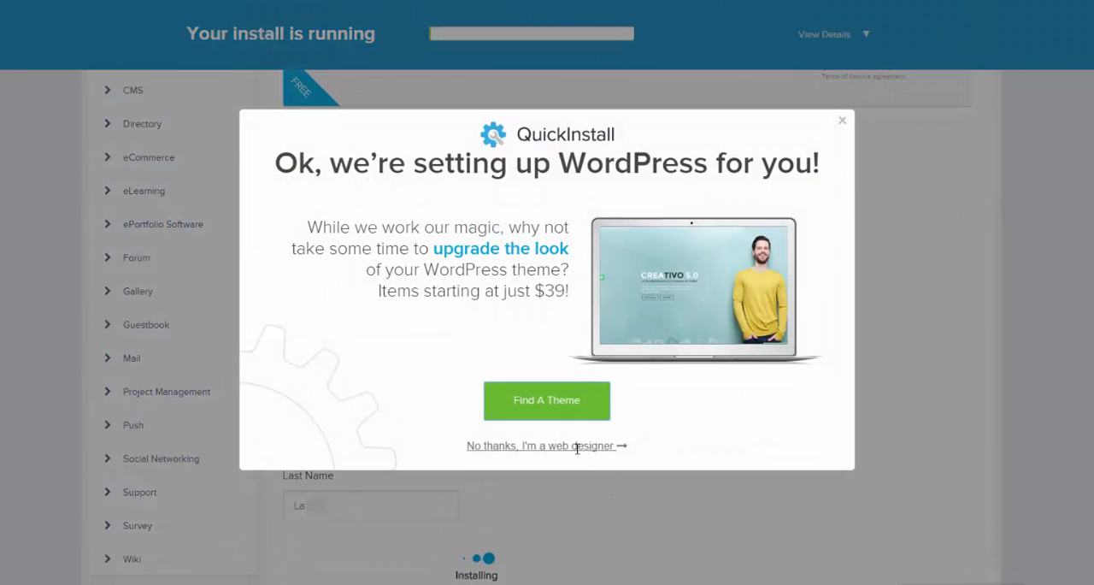
left_click(577, 445)
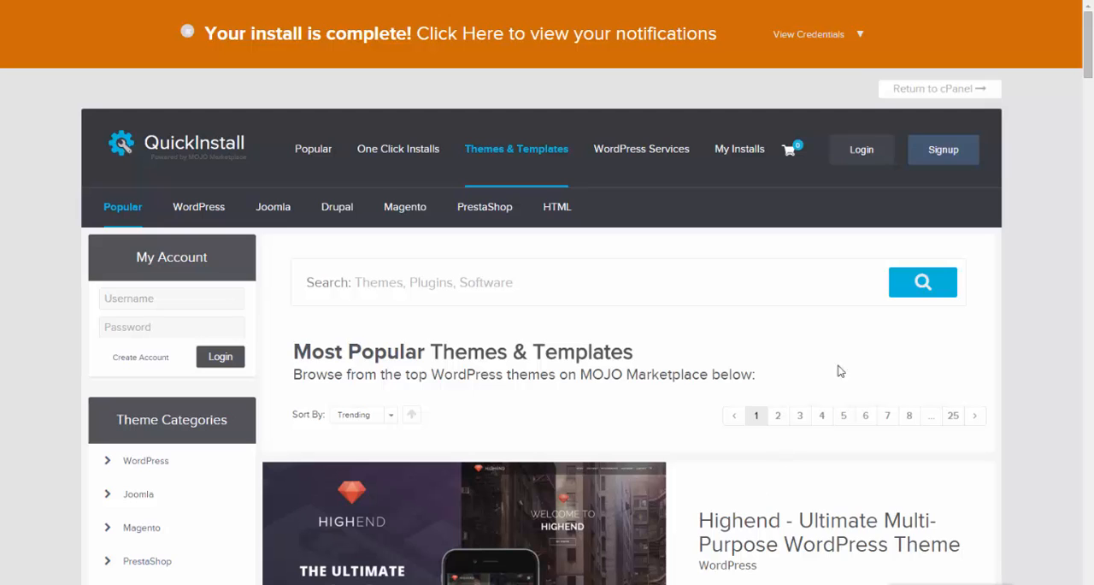
left_click(859, 36)
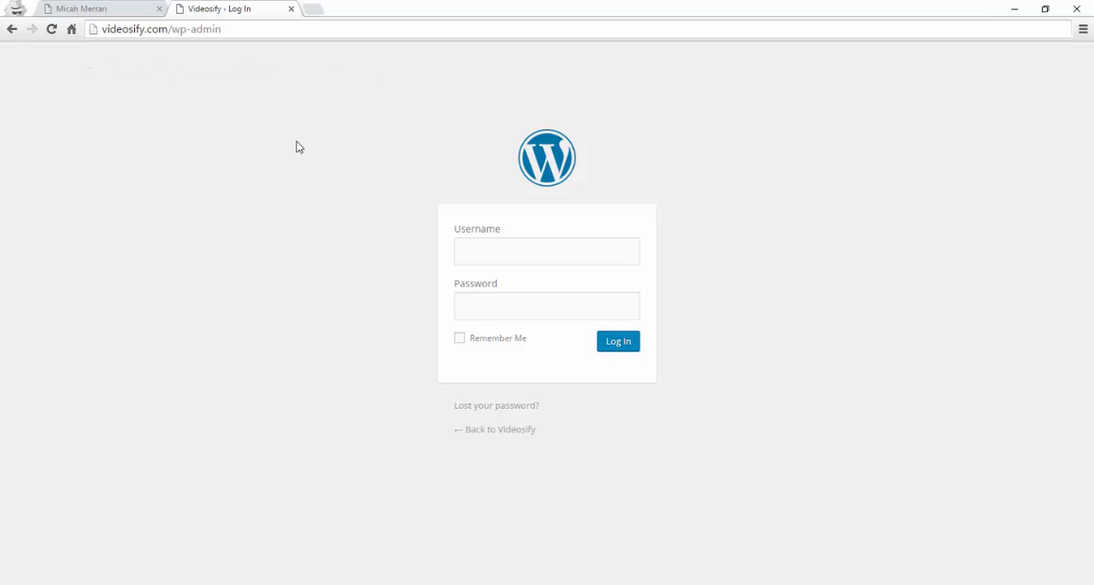
- Switch to the Notepad outline and review its three steps: hosting and domain registration, installing WordPress, and creating the website
left_click(487, 258)
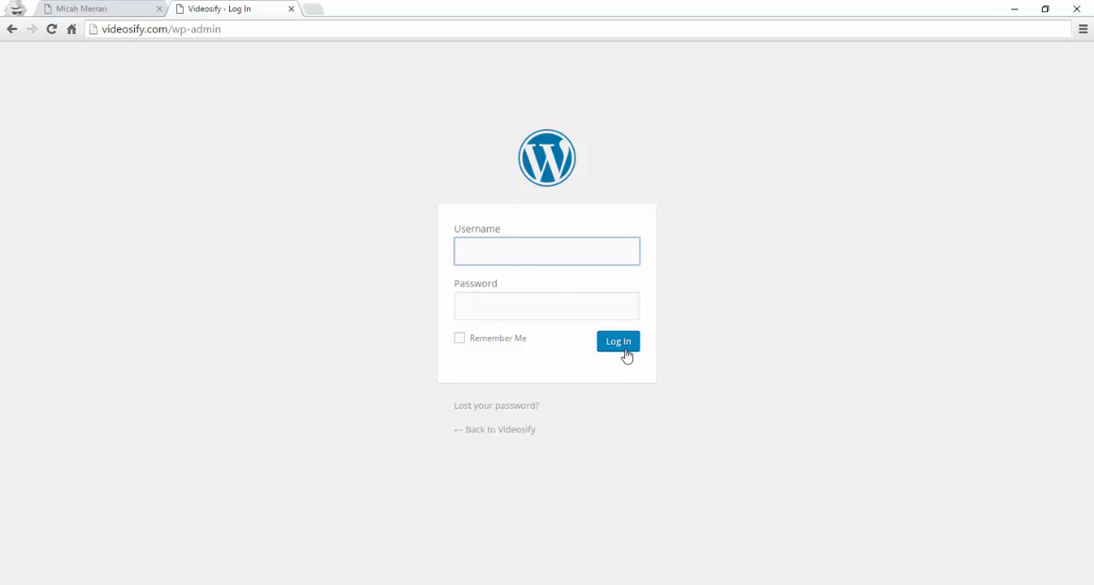
key("alt+Tab")
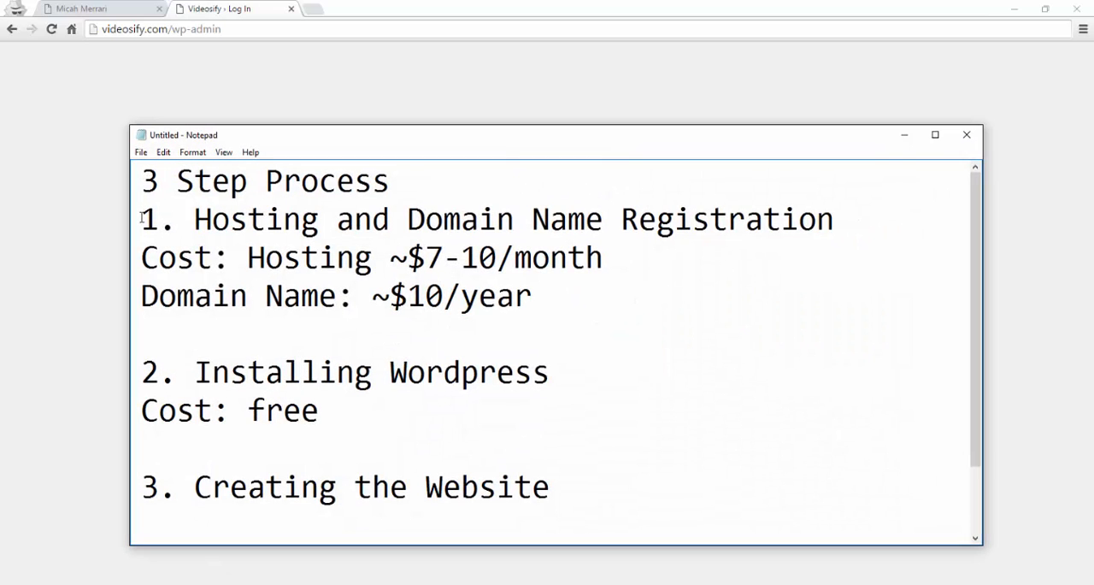
left_click_drag(142, 220, 818, 220)
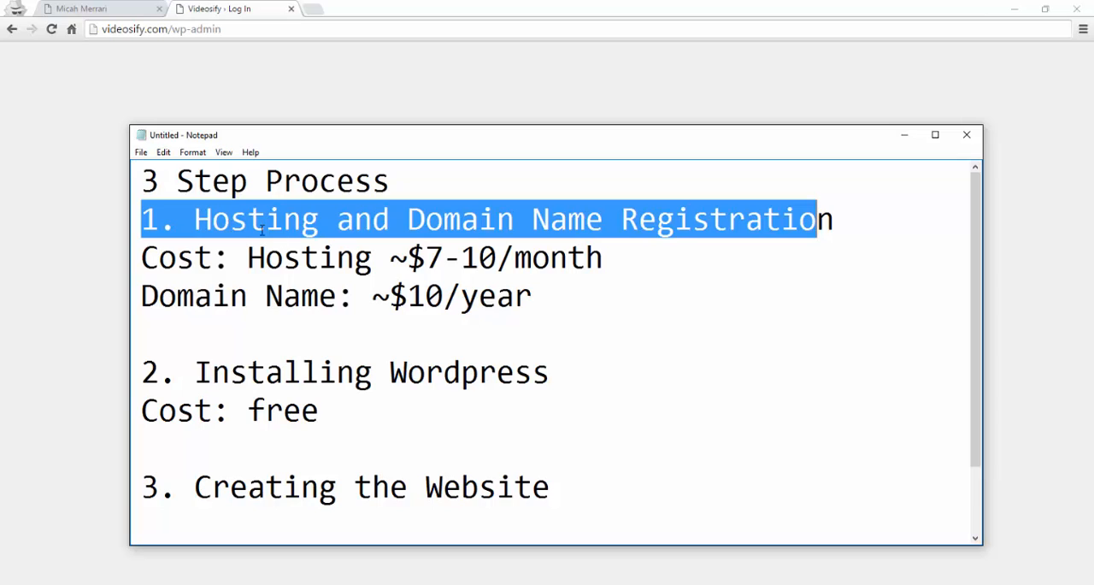
left_click(597, 257)
scroll(608, 265, "down", 1)
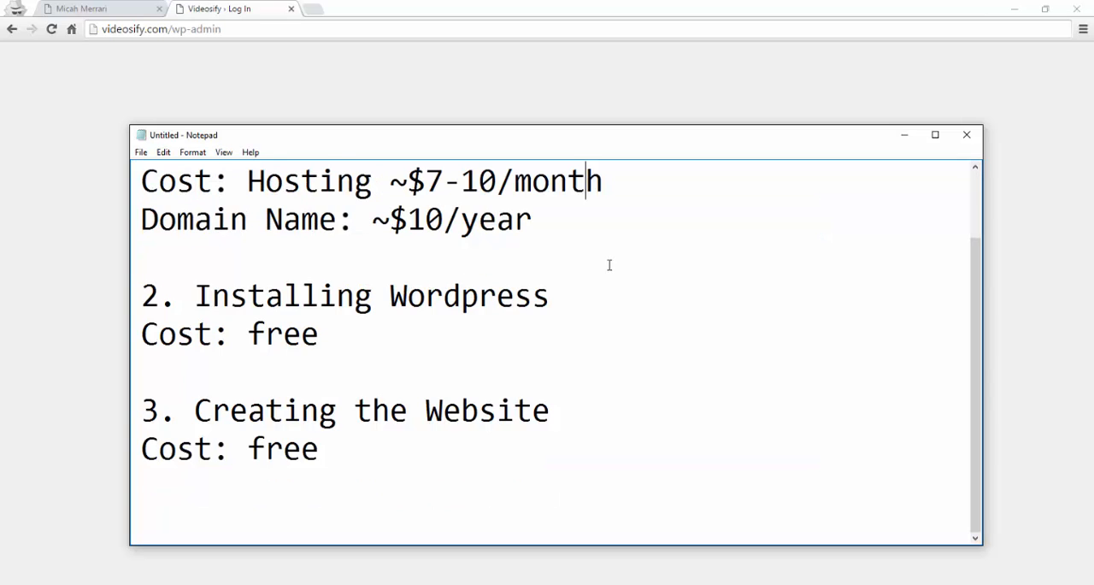
left_click_drag(180, 291, 573, 291)
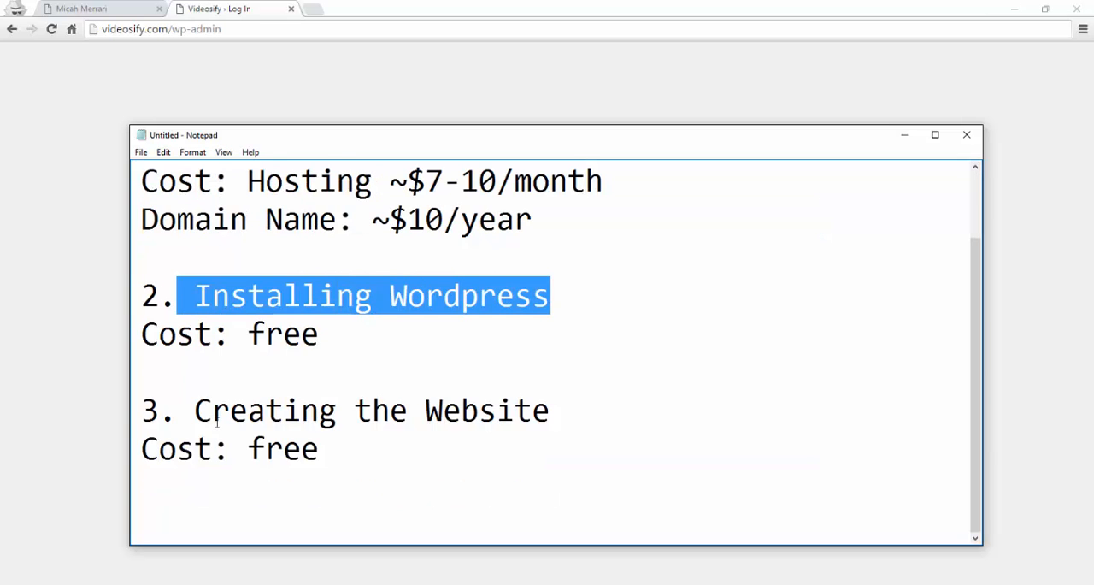
left_click_drag(144, 408, 548, 401)
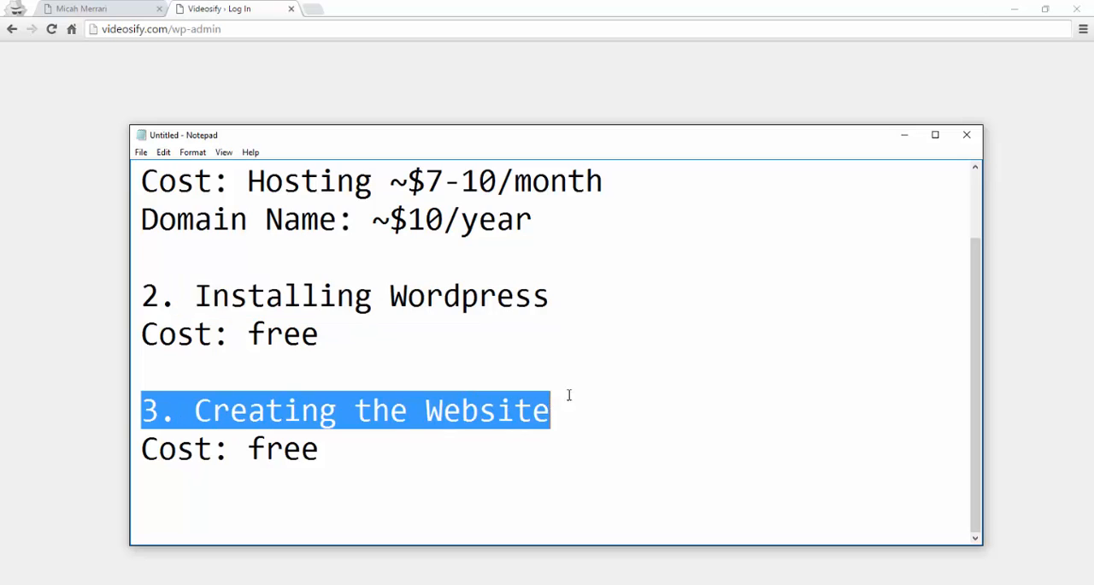
- Return to the videosify.com login page and log in to WordPress with the username videosify1 and the account password
key("alt+Tab")
type("videosify1")
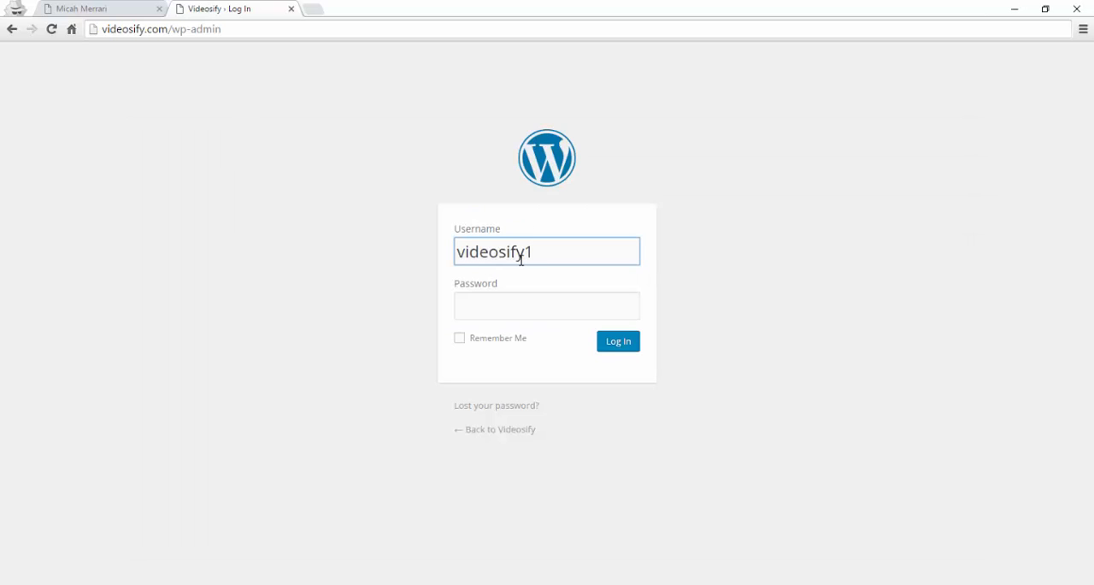
left_click(484, 301)
key("ctrl+v")
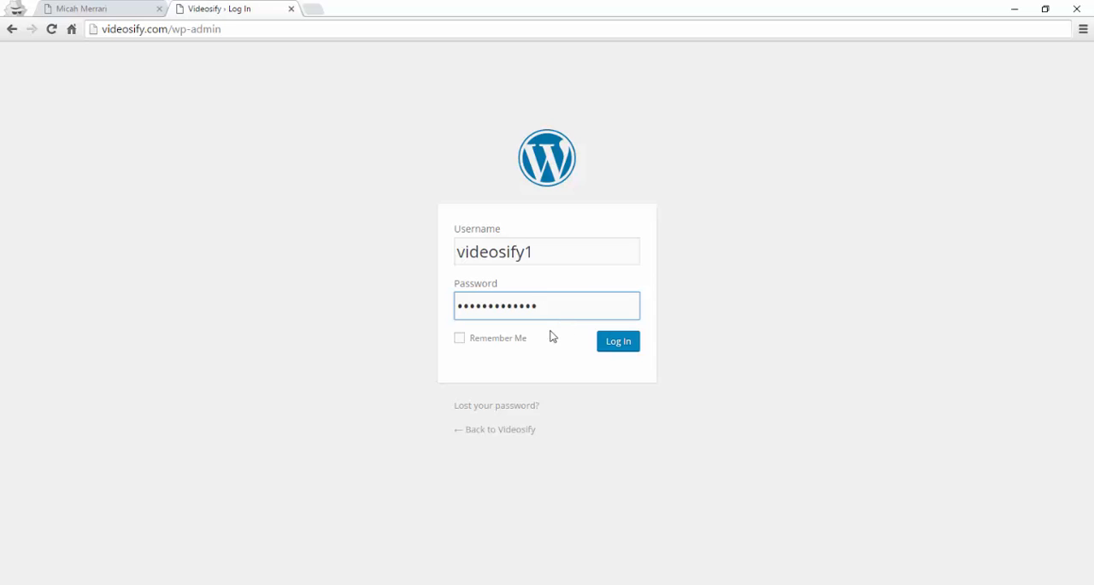
left_click(620, 343)
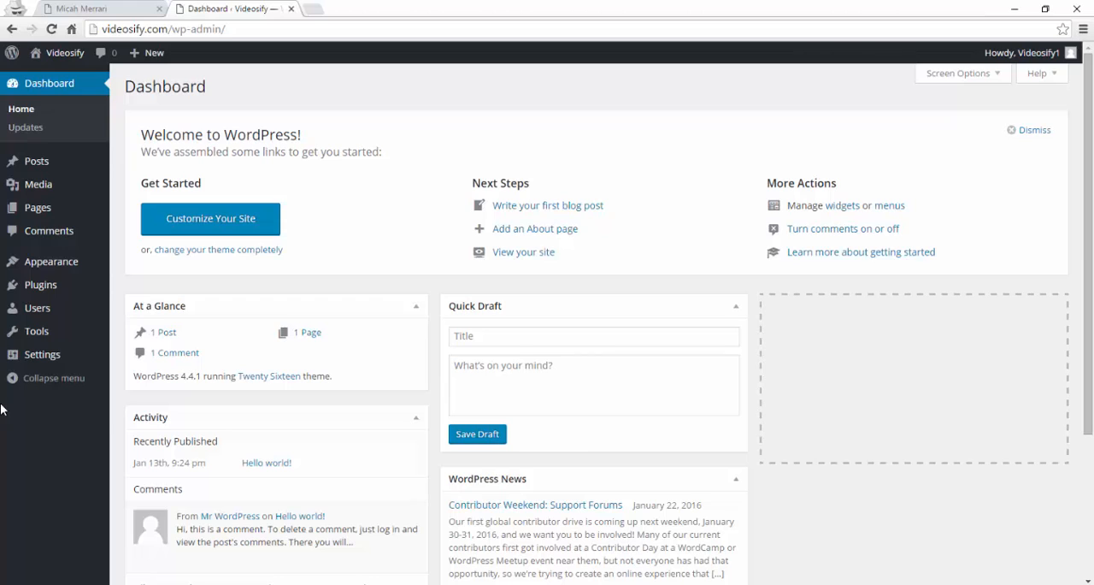
- Open your own user profile in WordPress and generate a new account password
mouse_move(37, 313)
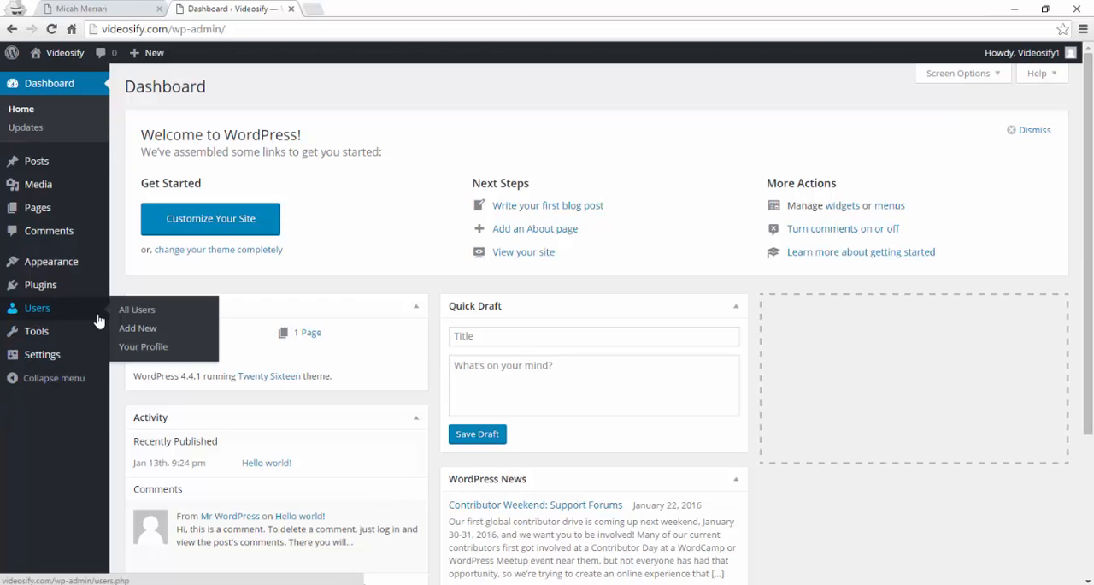
left_click(140, 349)
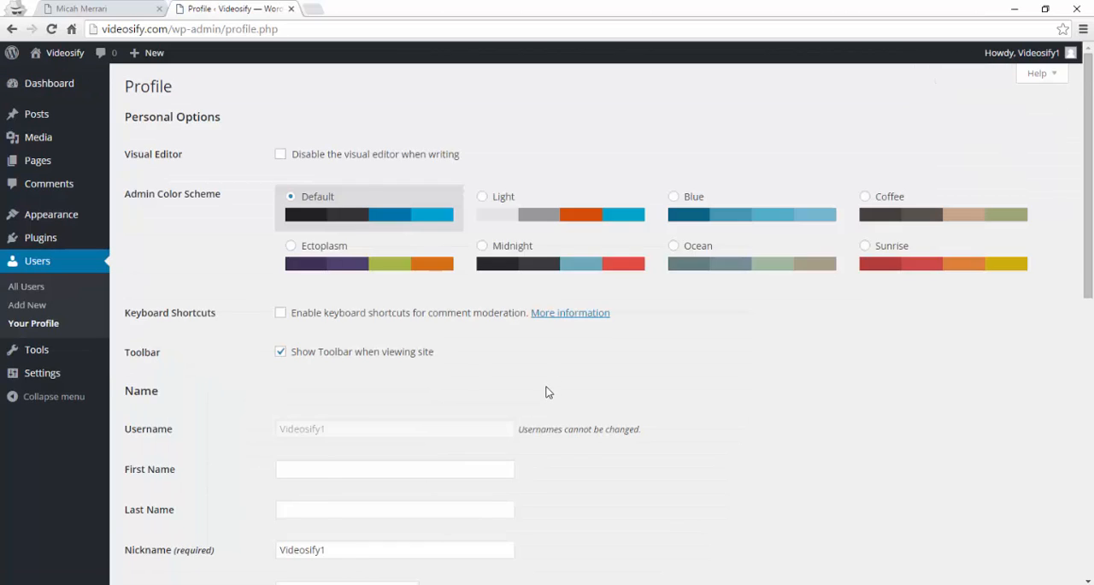
scroll(546, 389, "down", 2)
scroll(548, 393, "down", 5)
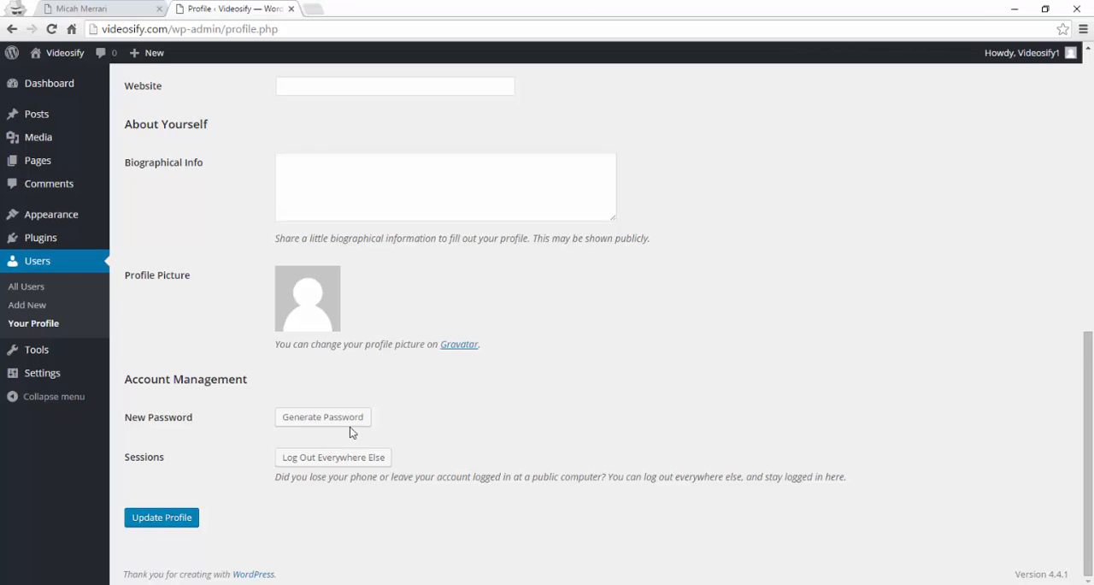
left_click(313, 418)
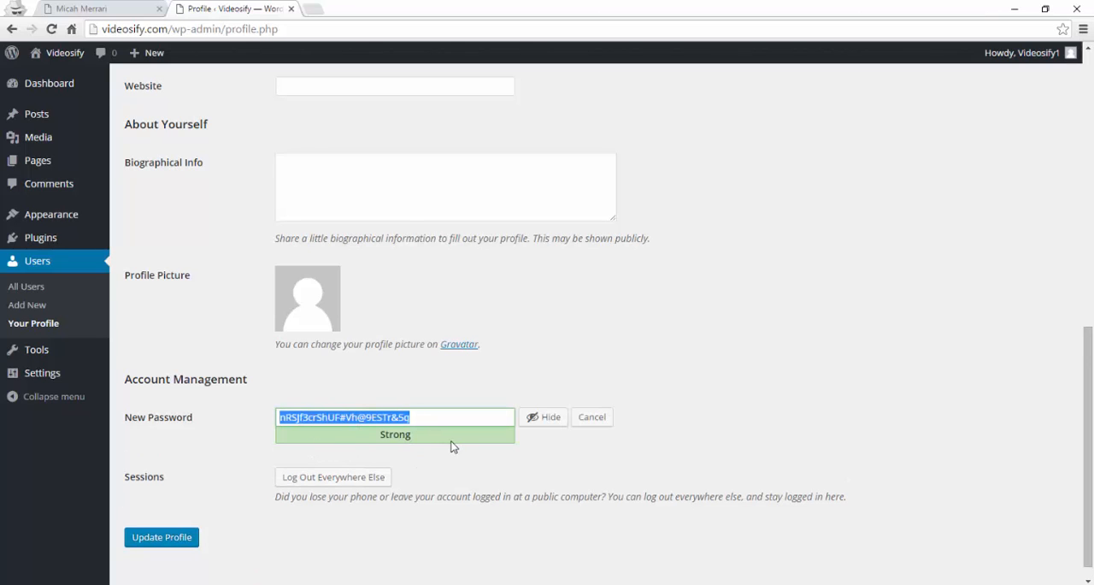
- Replace the generated password with your own account password, hiding the characters in the new password field
type("fff")
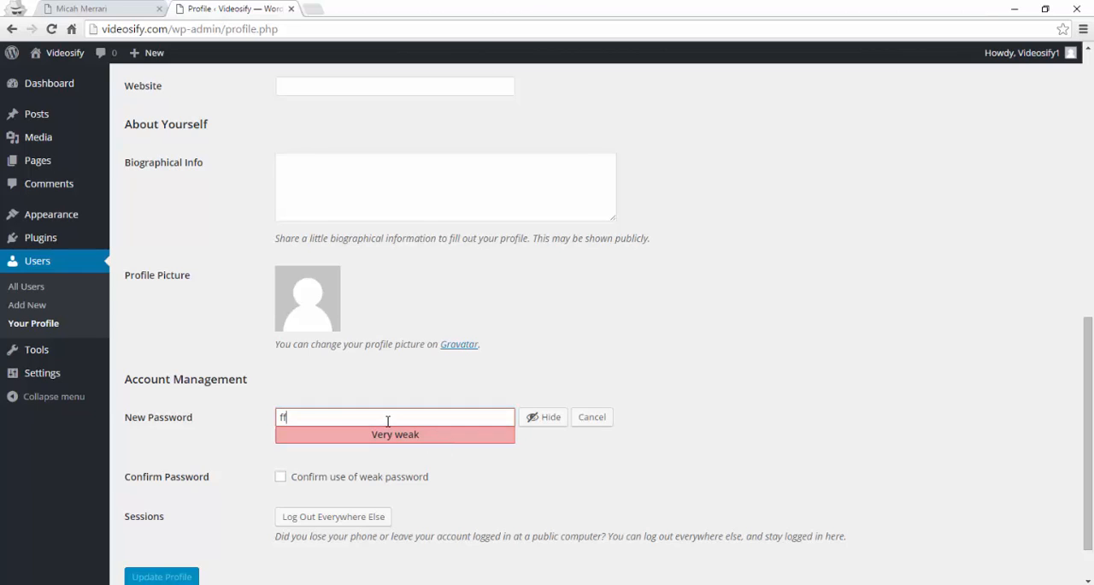
key("BackSpace")
key("BackSpace")
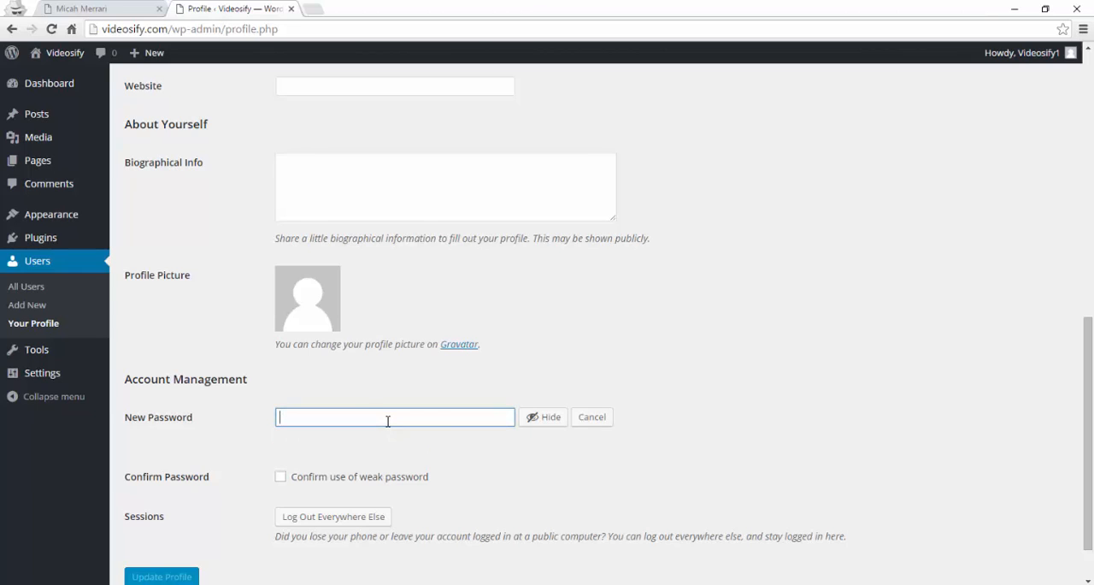
left_click(530, 425)
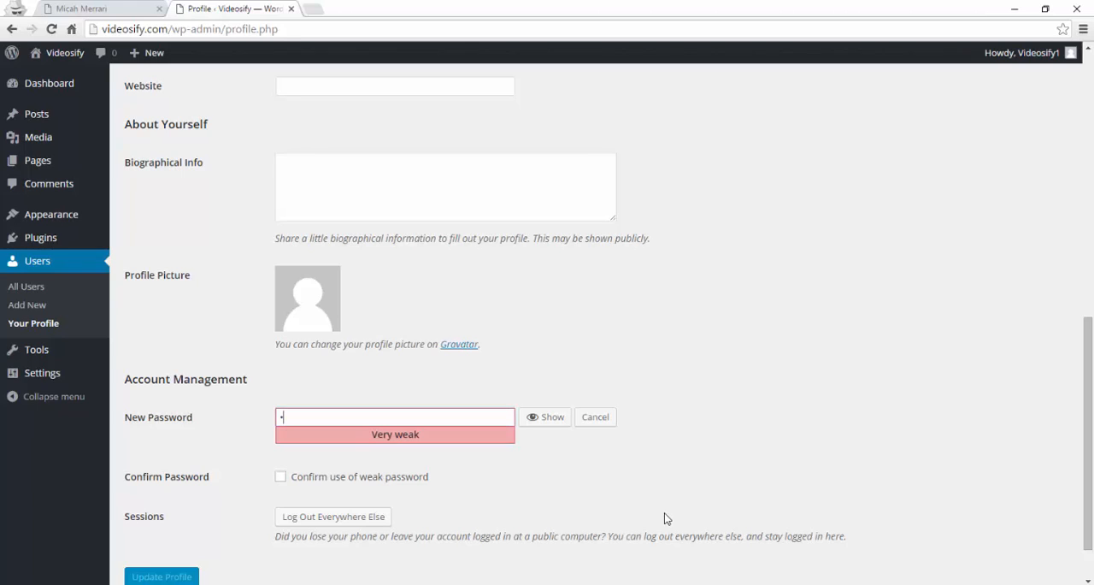
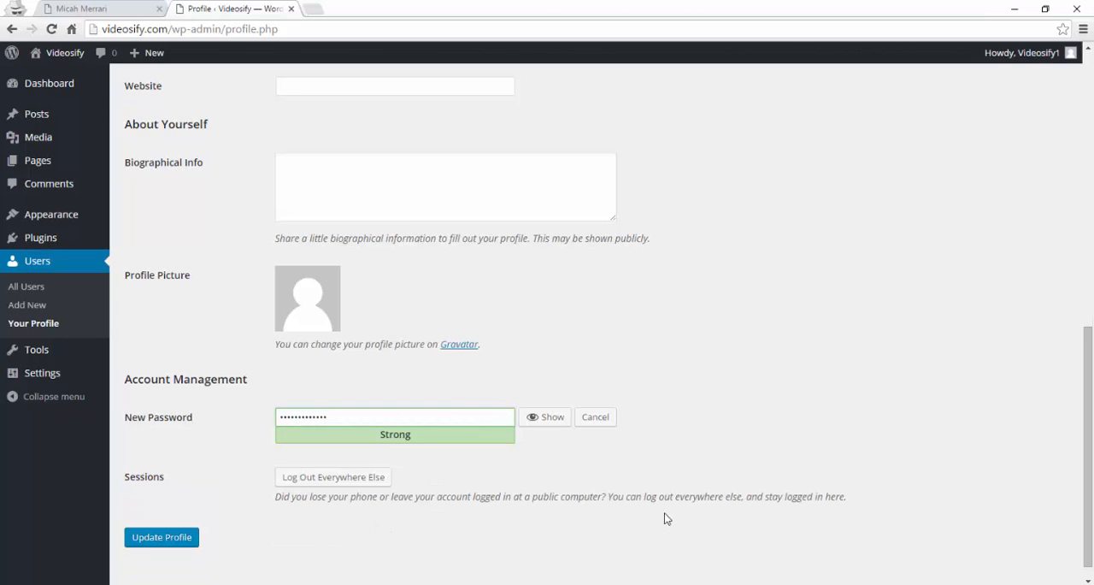
- Look over the profile details and save the profile with its new password
scroll(368, 509, "down", 1)
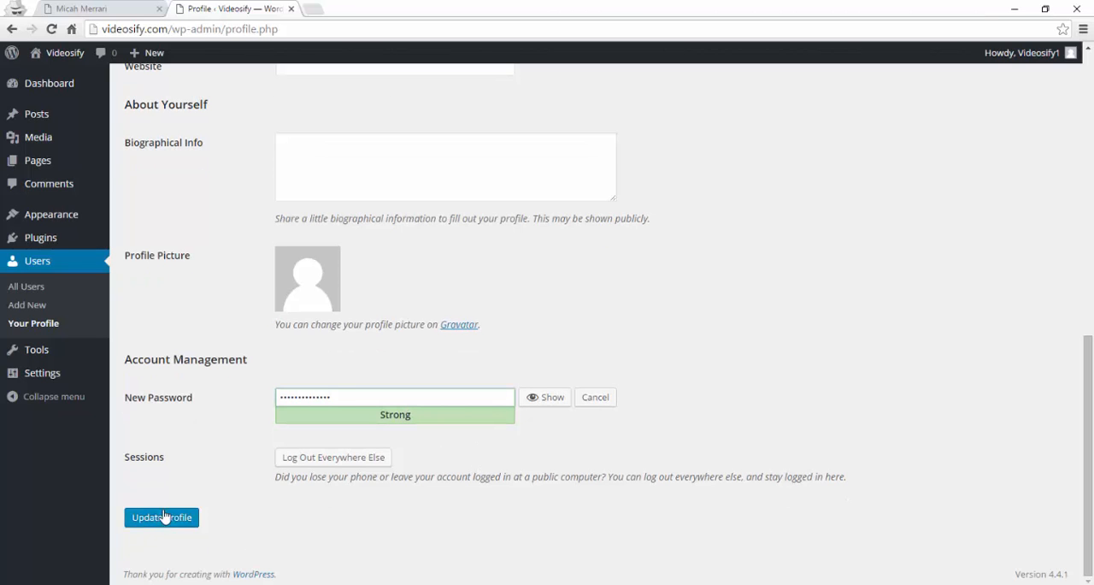
scroll(531, 399, "up", 4)
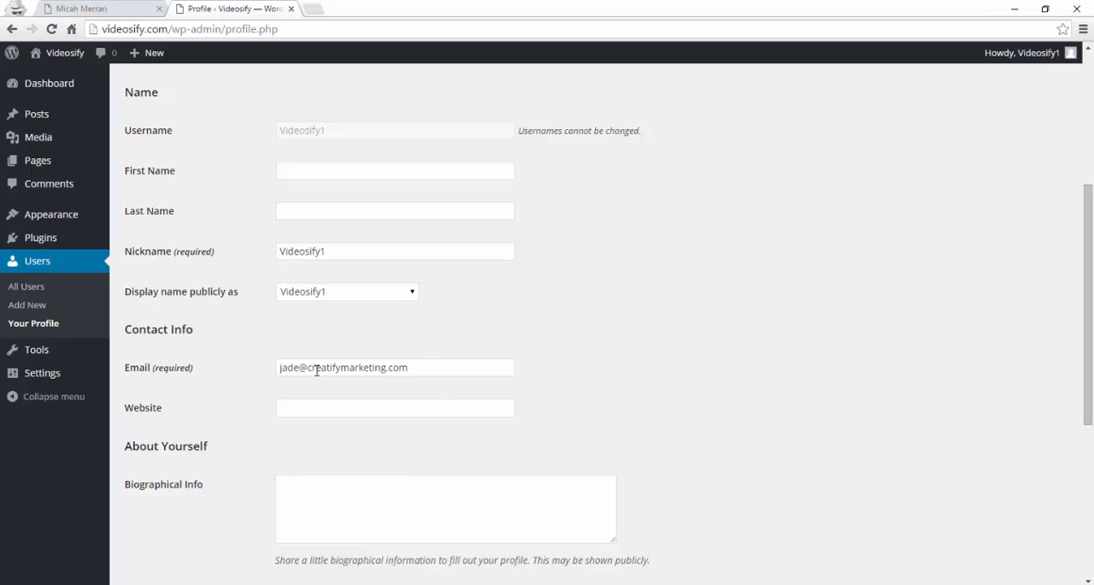
scroll(504, 330, "up", 2)
scroll(430, 345, "down", 6)
left_click(154, 519)
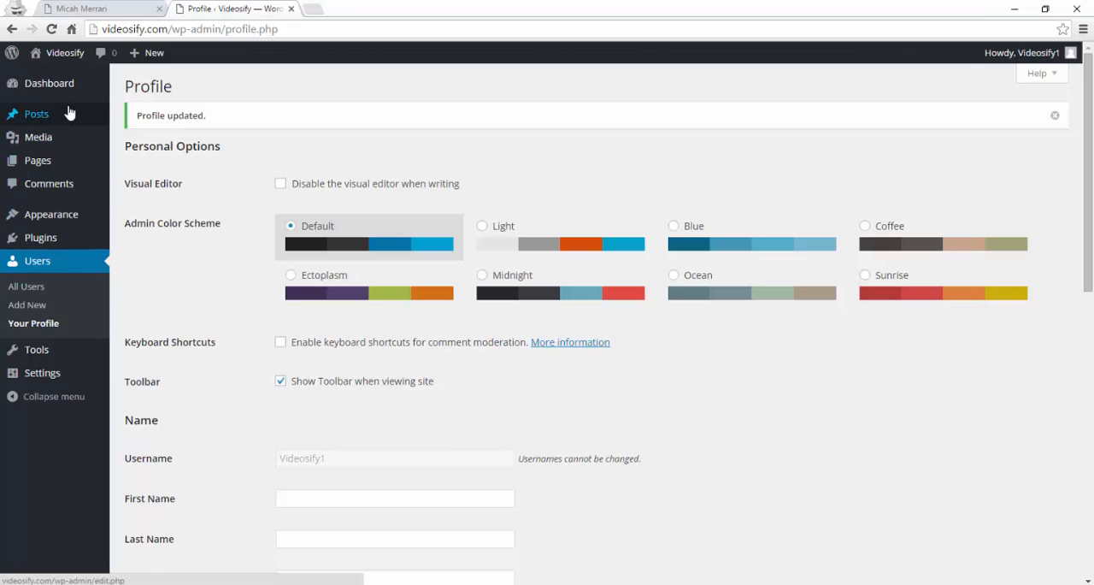
- Open the WordPress Updates page and check whether WordPress, the plugins and the themes are up to date
mouse_move(65, 91)
left_click(142, 104)
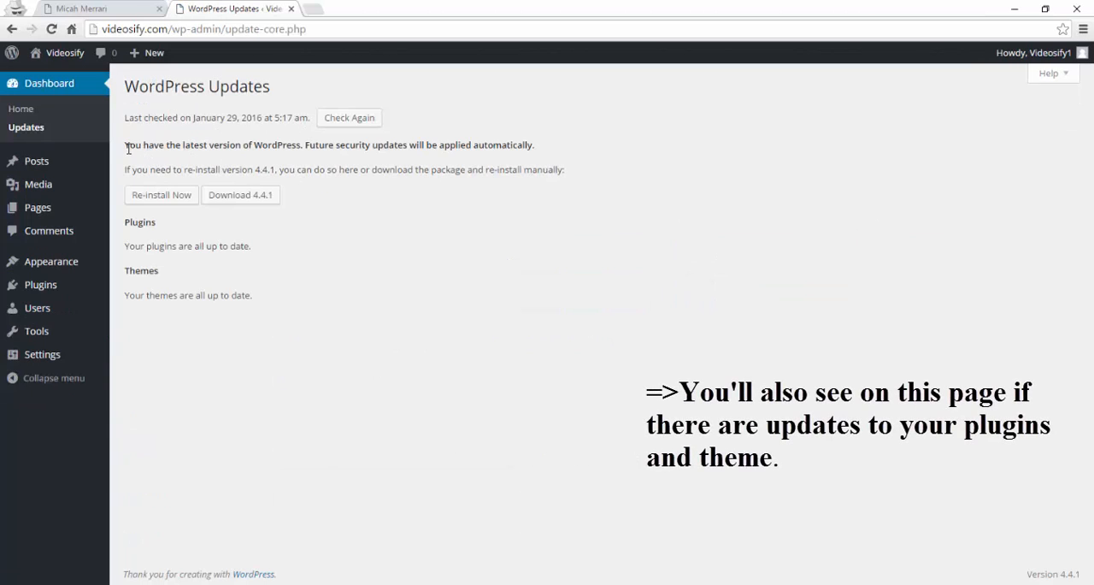
left_click_drag(166, 146, 302, 141)
left_click(301, 163)
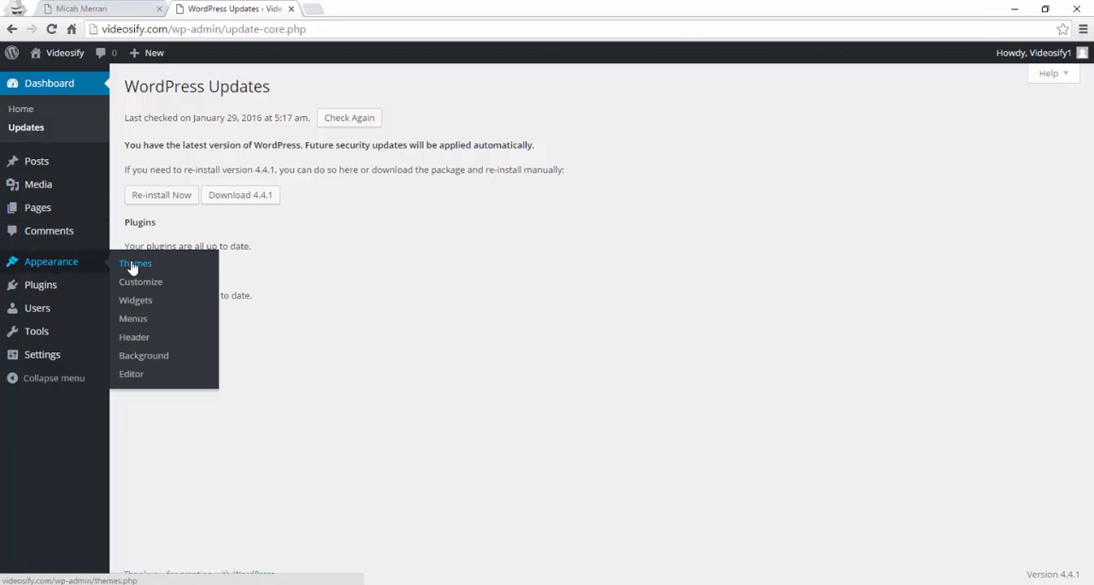
- Search the theme directory for "sydney", install and activate the Sydney theme, and dismiss its recommended-plugins notice
left_click(133, 267)
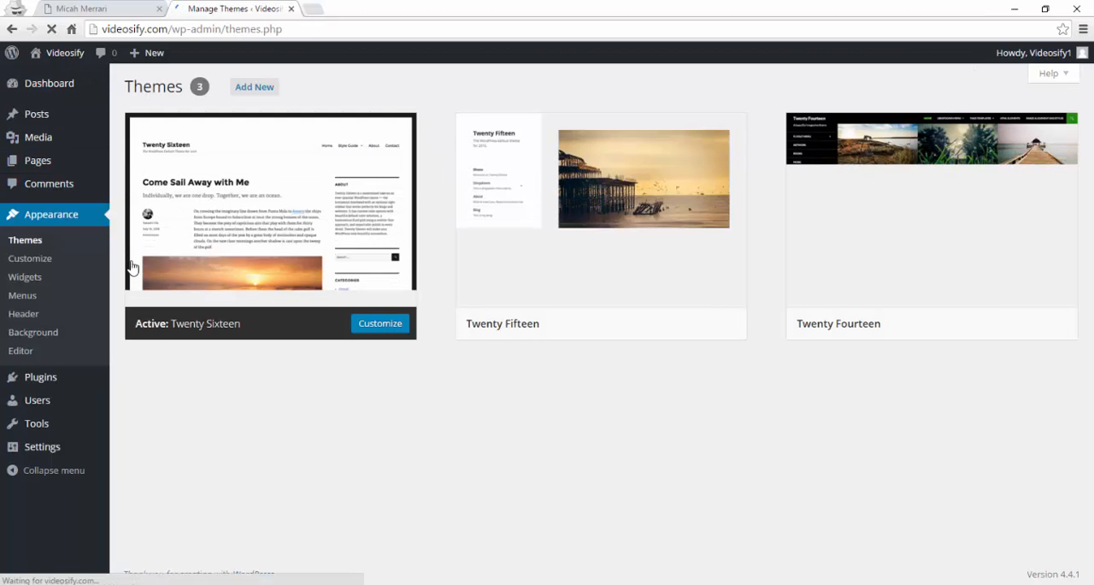
left_click(242, 92)
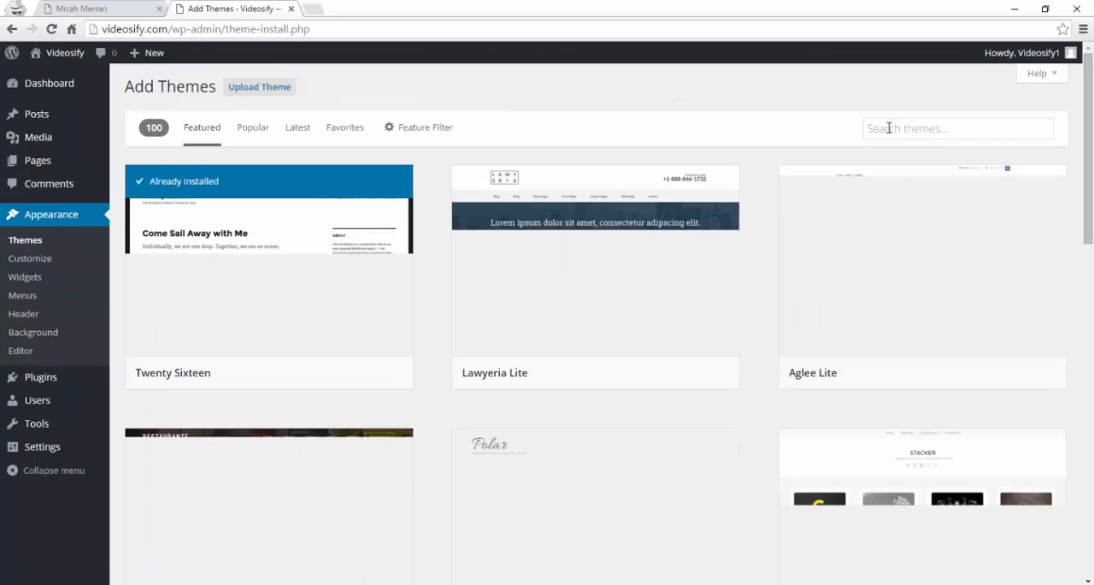
left_click(889, 129)
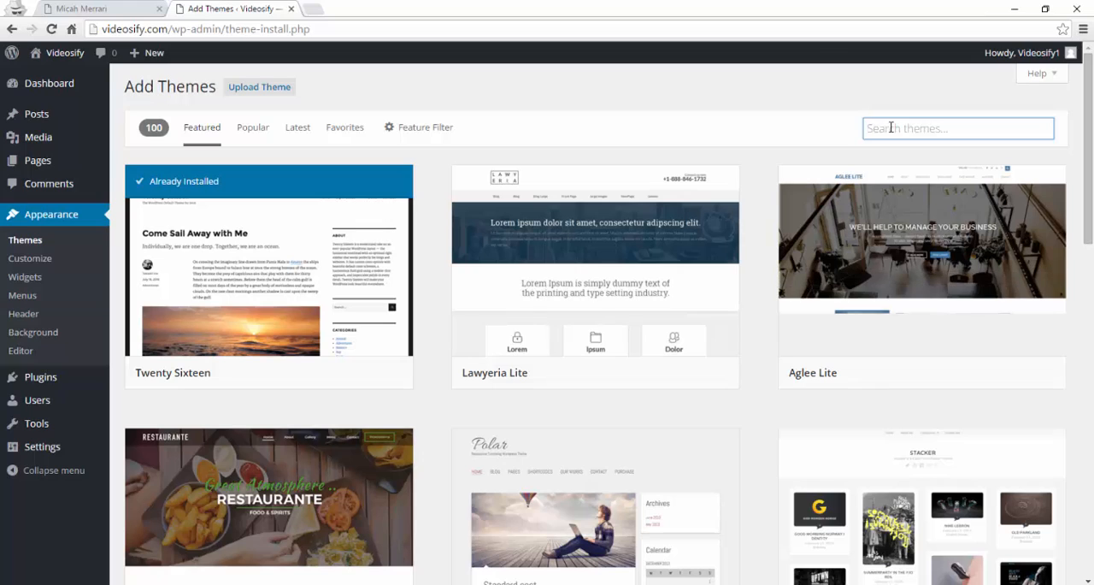
type("sydney")
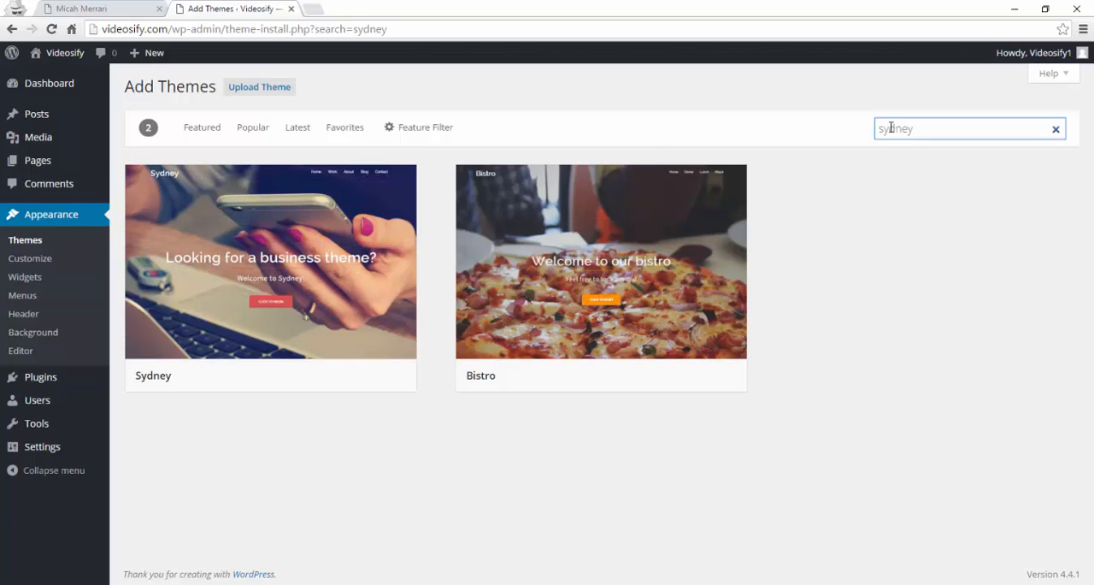
left_click(335, 380)
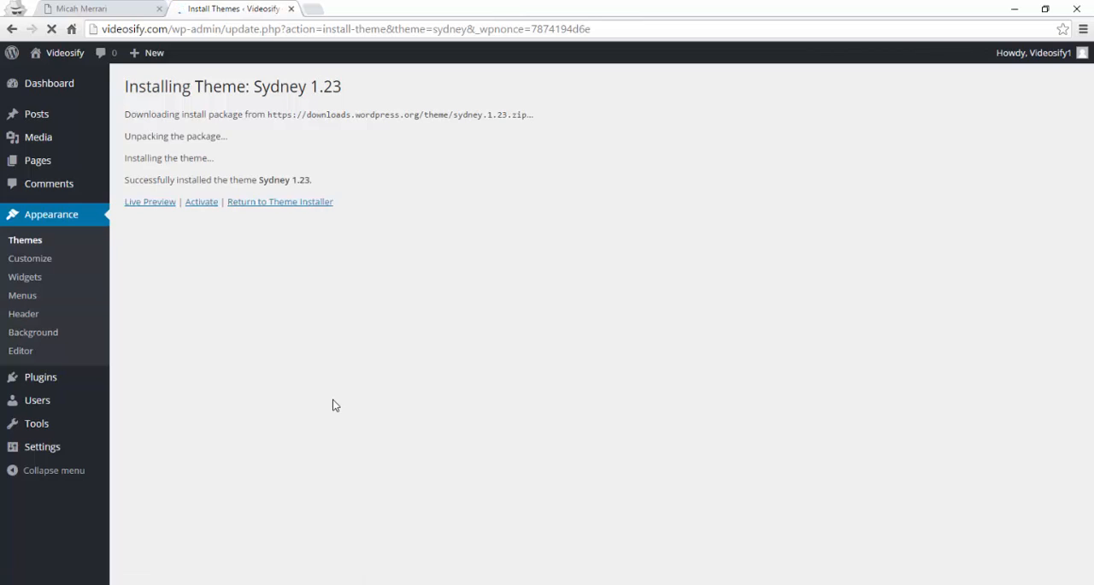
left_click(200, 204)
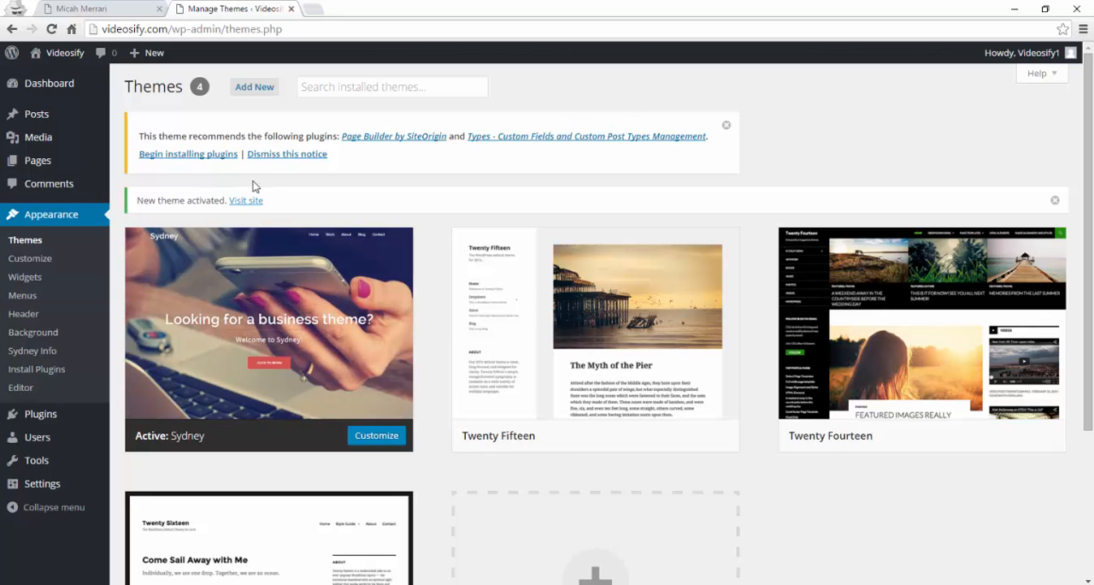
left_click(272, 156)
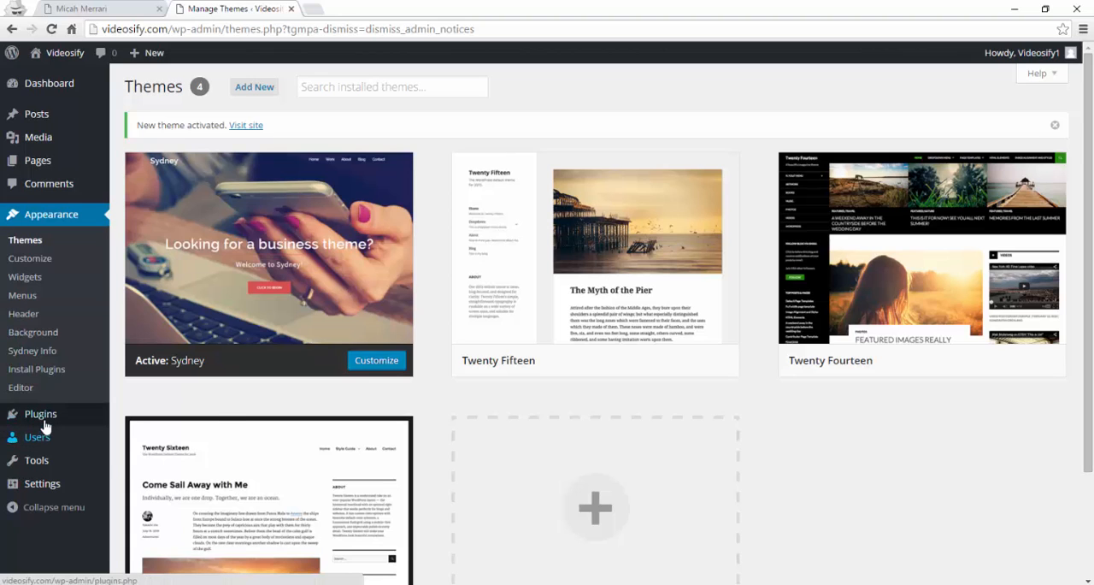
- Delete both preinstalled plugins, Akismet and Hello Dolly, together with their files
left_click(43, 419)
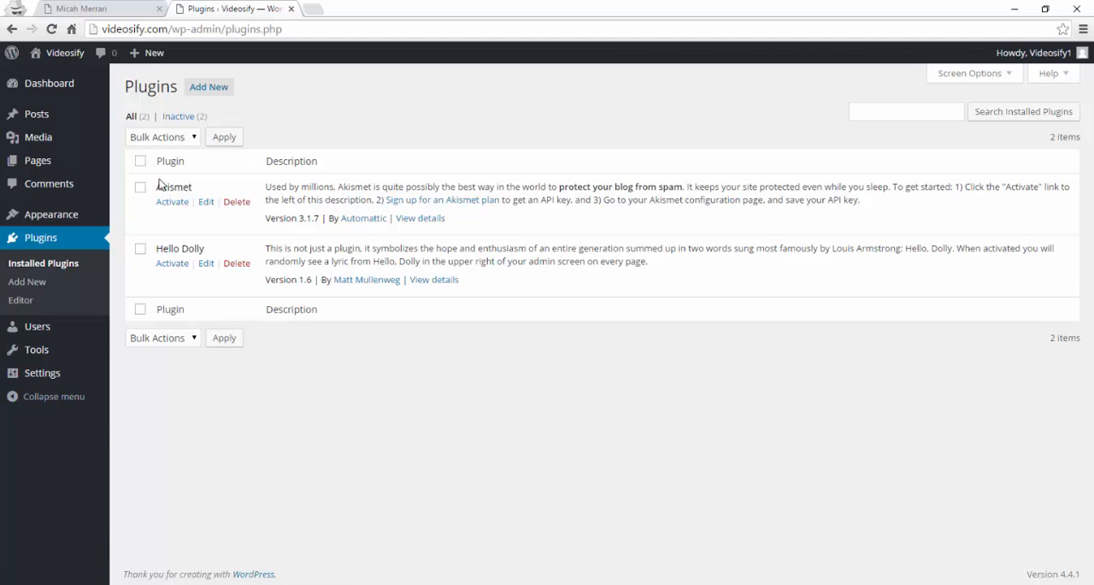
left_click(140, 187)
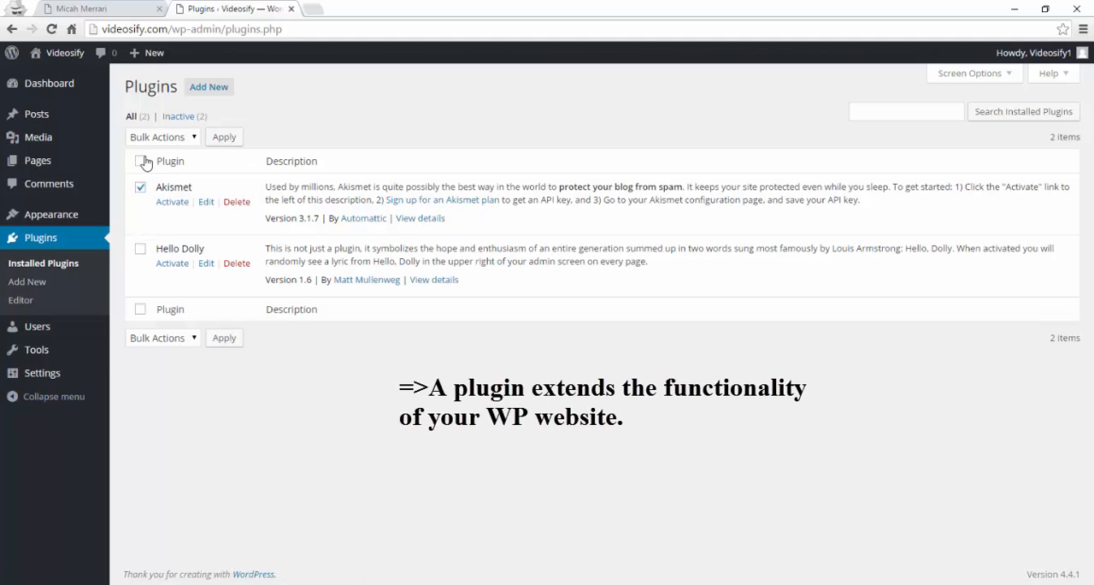
left_click(140, 161)
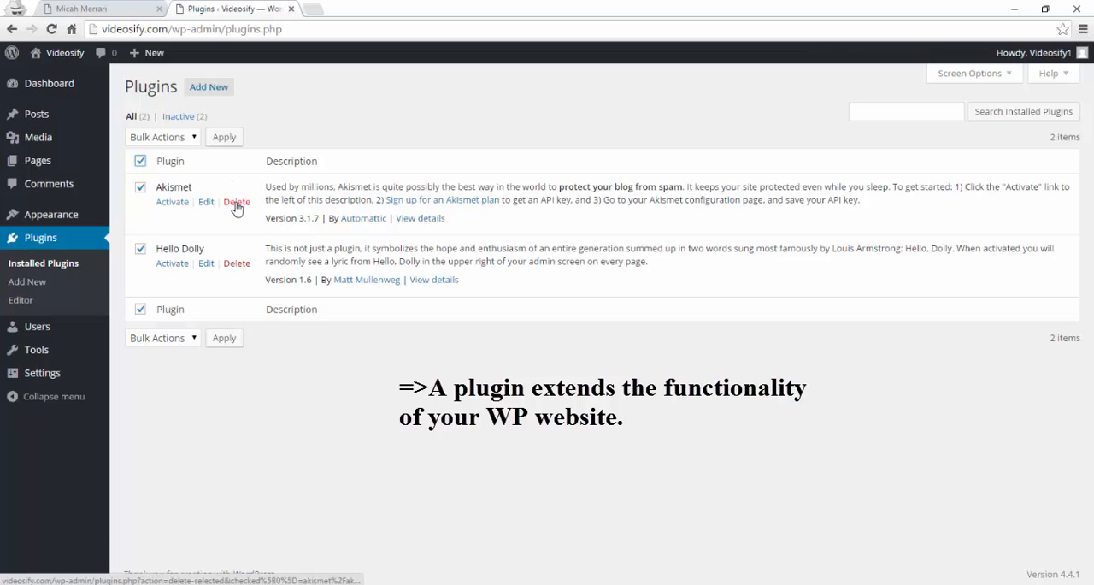
left_click(196, 138)
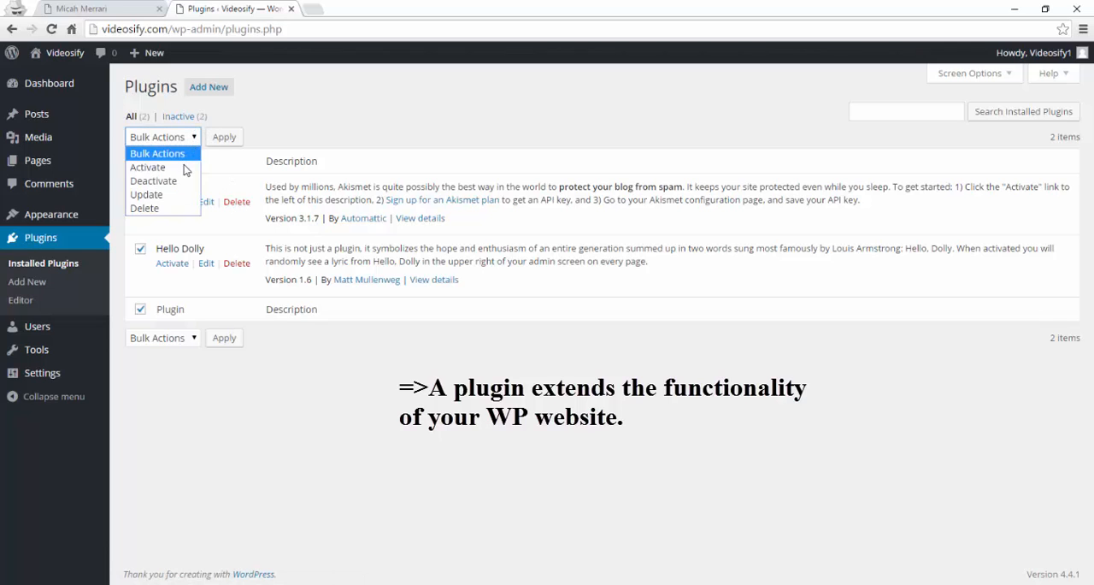
left_click(179, 208)
left_click(221, 139)
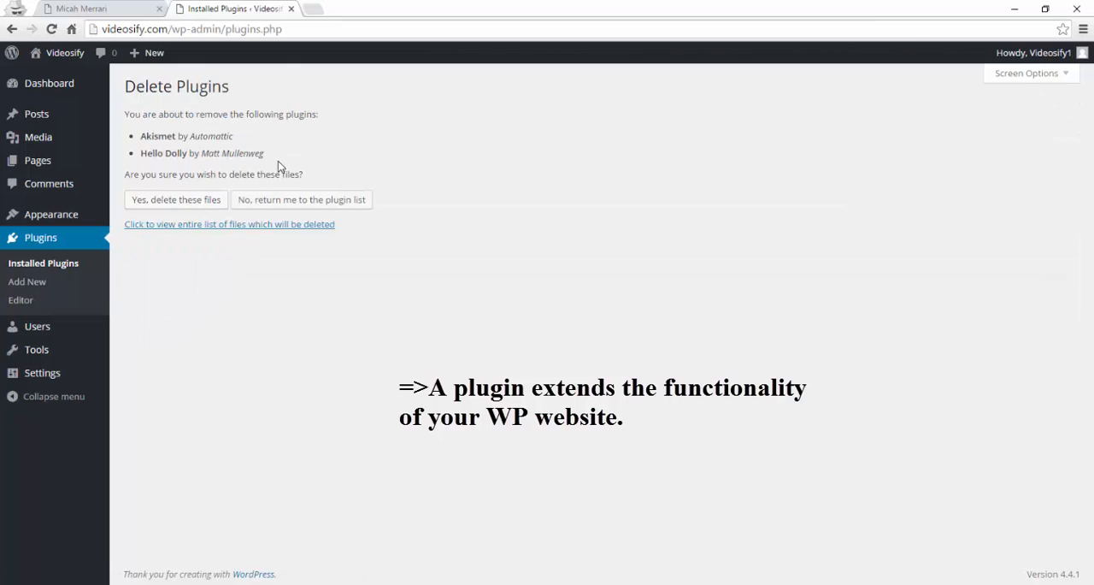
left_click(173, 204)
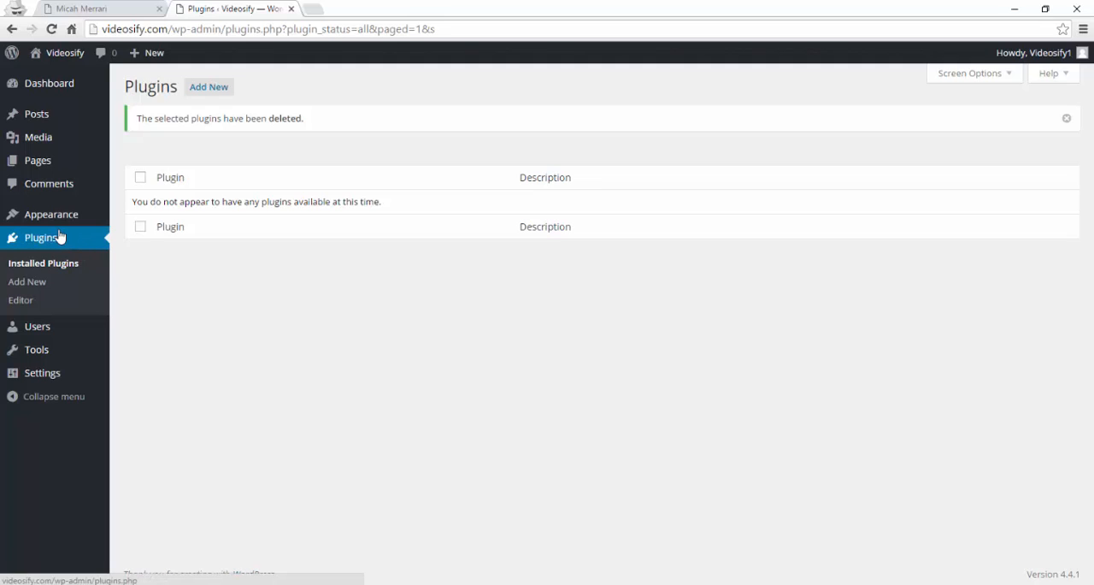
- Search the plugin directory for "Contact form 7", and install and activate the Contact Form 7 plugin
left_click(38, 290)
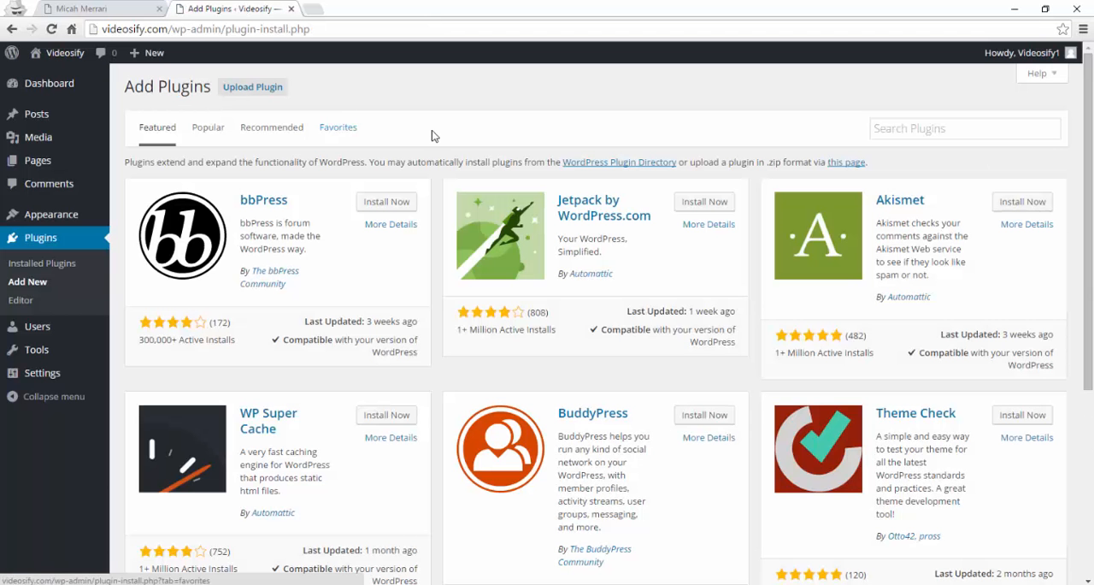
left_click(896, 129)
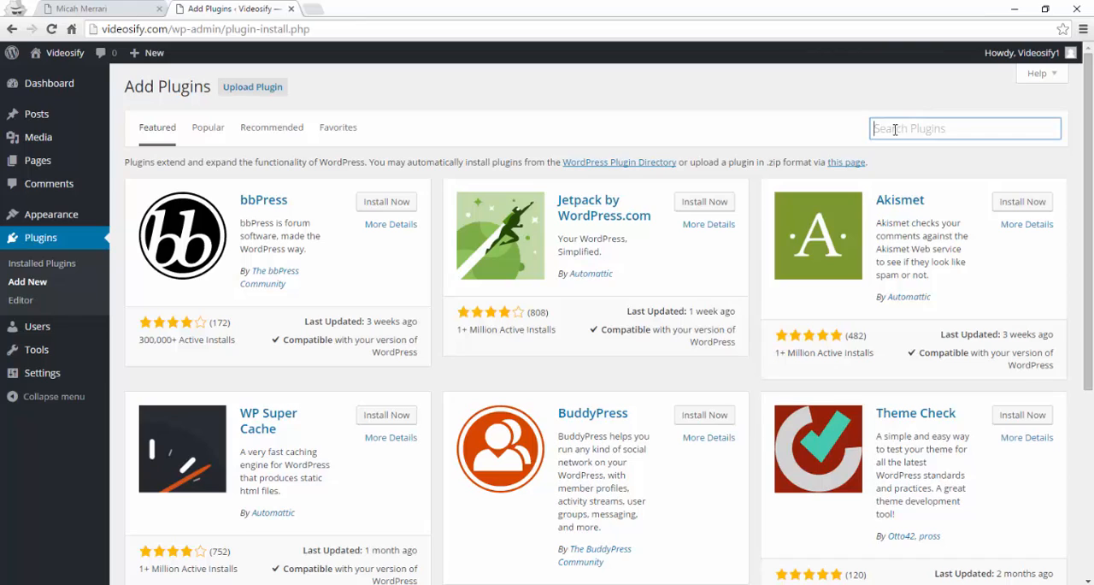
type("Contact form 7")
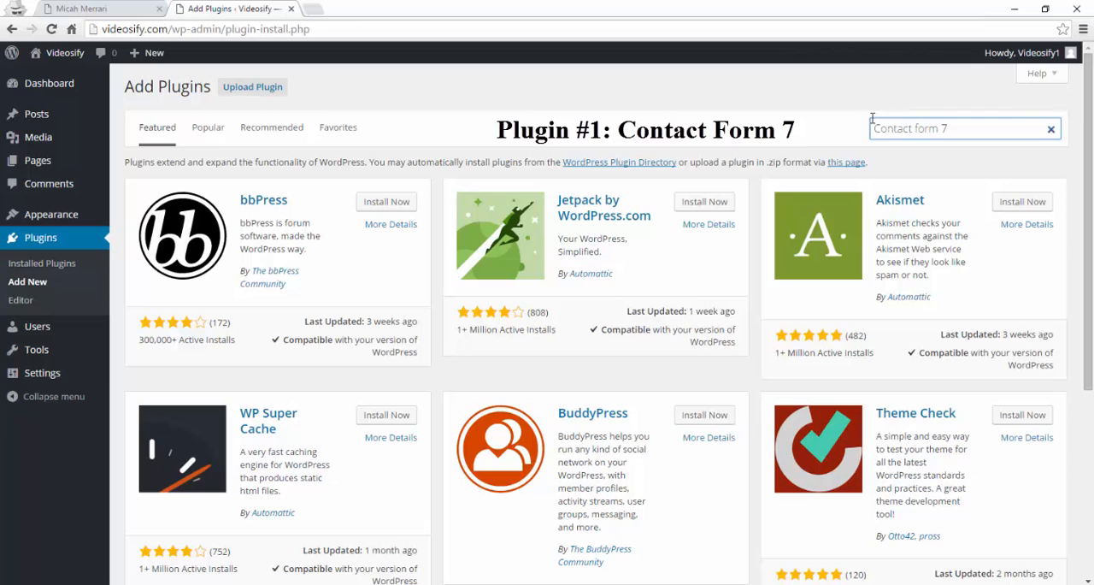
key("Return")
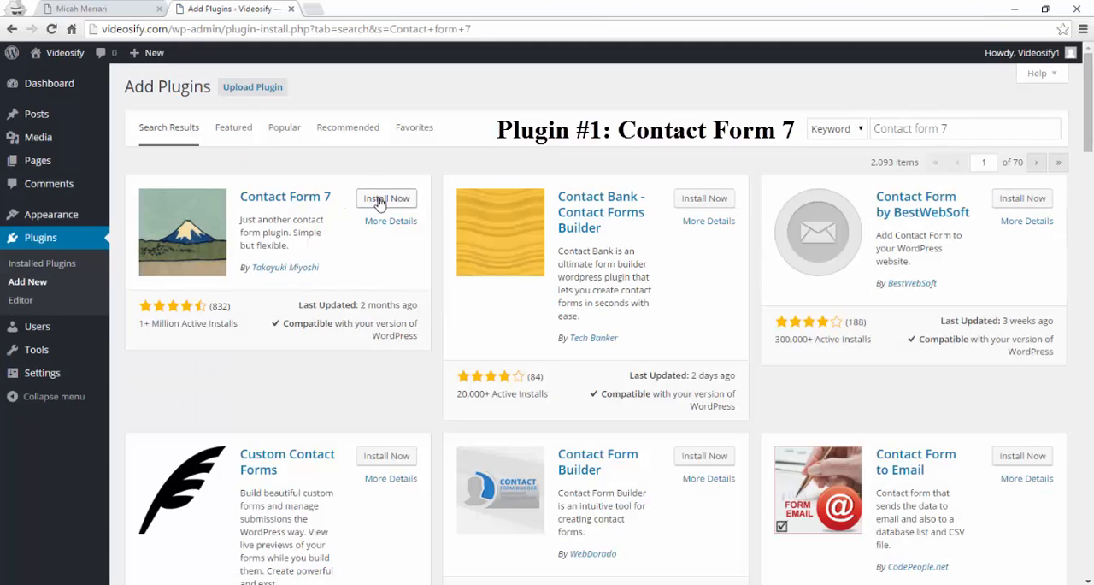
left_click(377, 204)
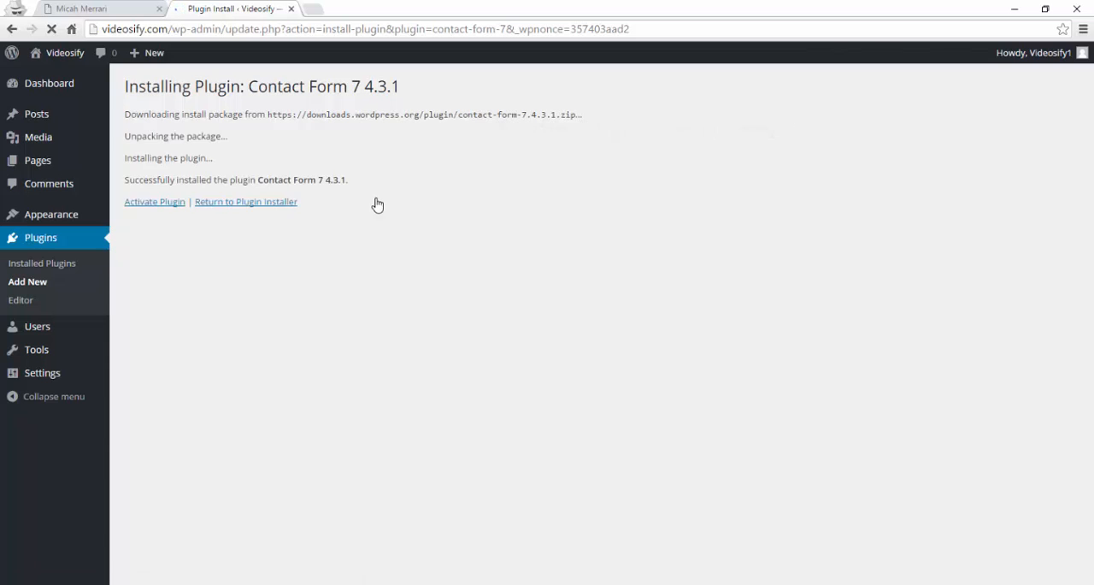
left_click(143, 205)
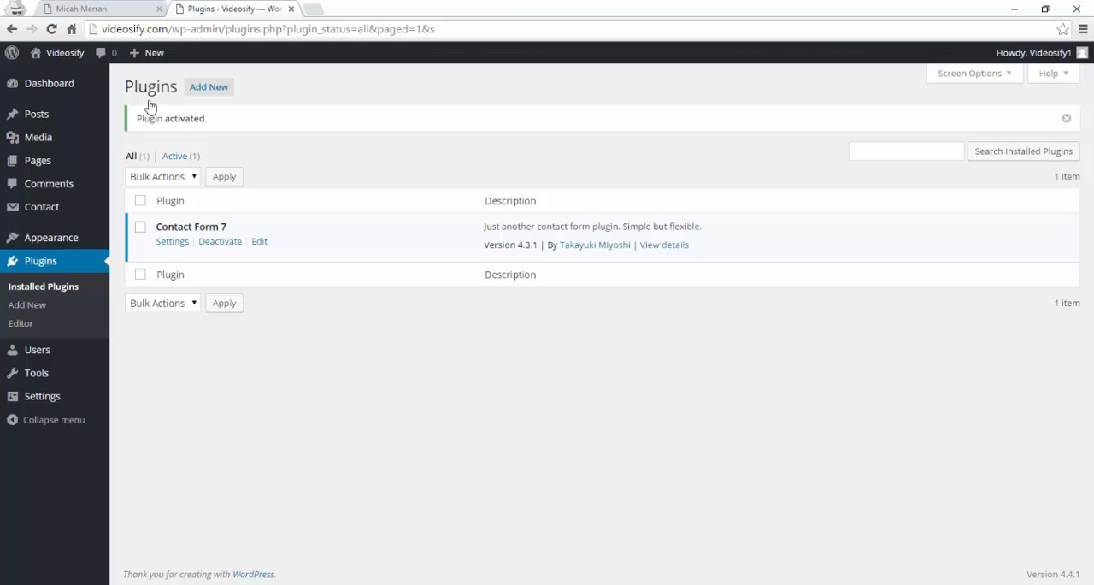
- View the contact form on the example site's Contact page and return to the WordPress plugins page
left_click(92, 7)
left_click(903, 63)
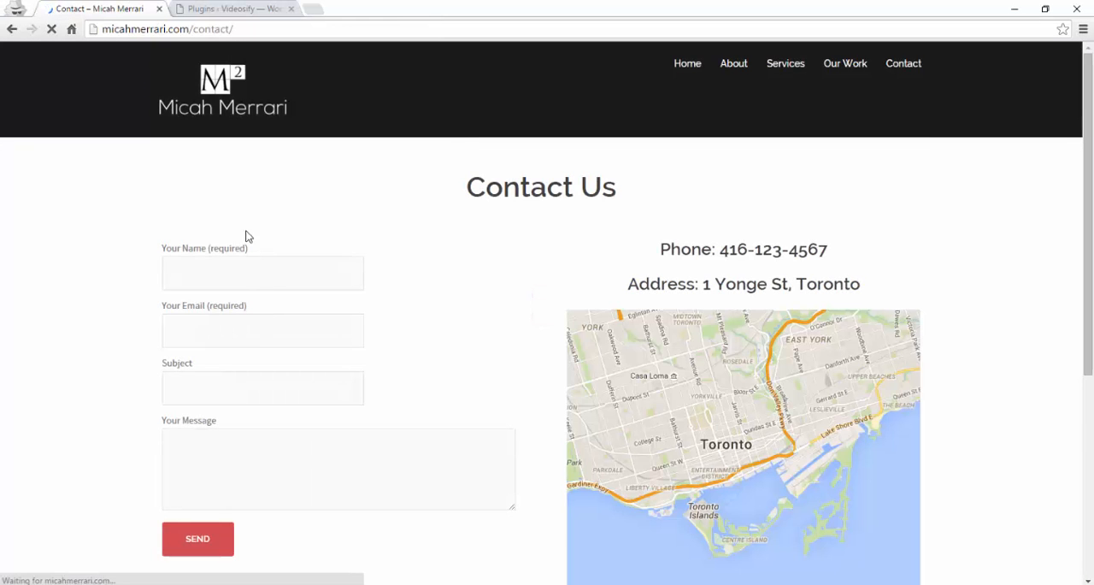
left_click(214, 8)
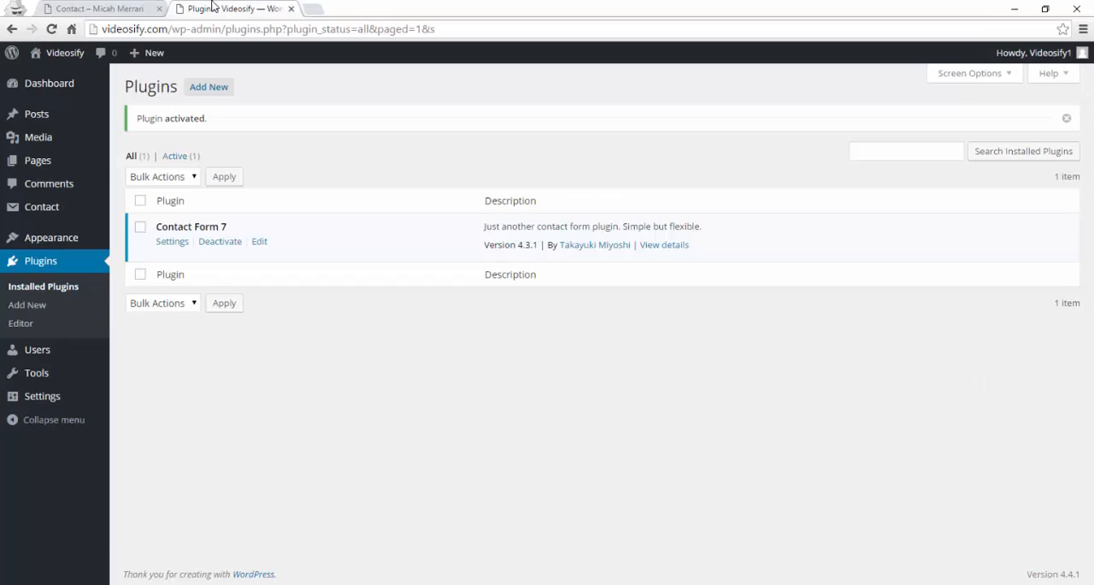
- Search the plugin directory for "Page Builder by Siteorigin" and install the Page Builder by SiteOrigin plugin
left_click(199, 89)
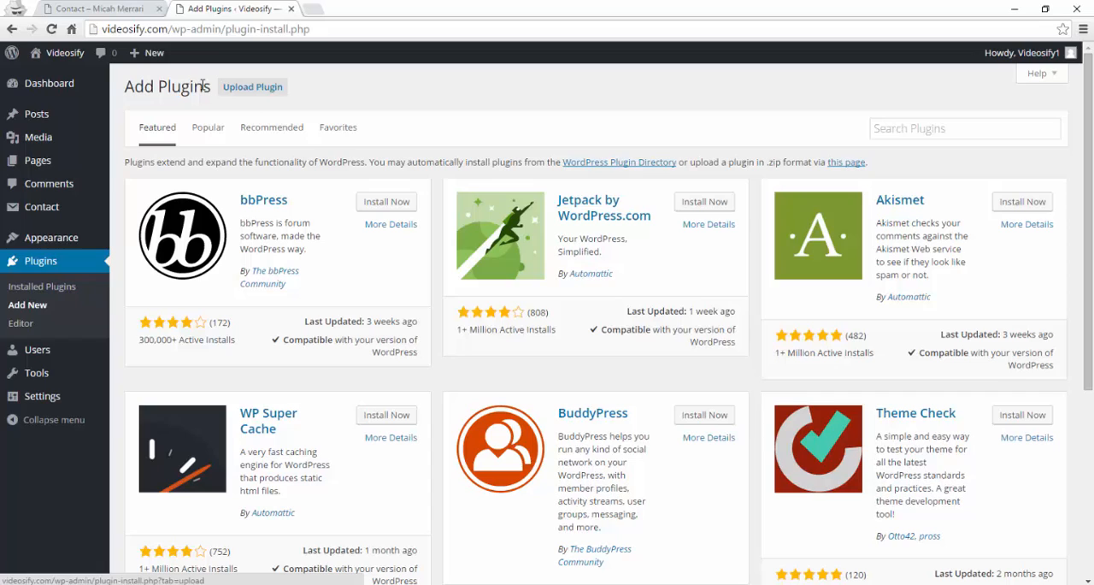
left_click(889, 128)
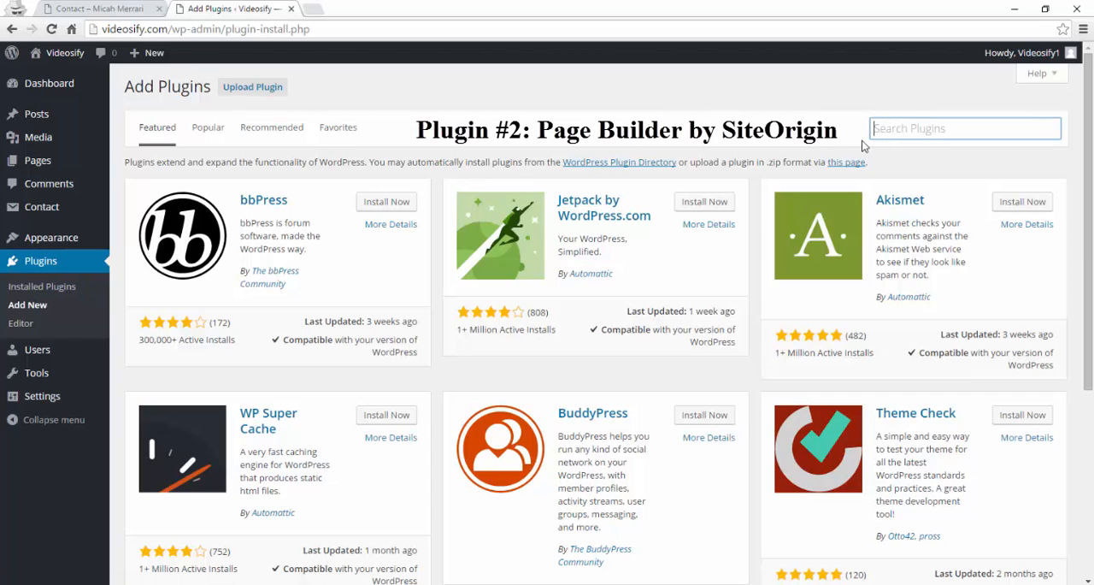
type("Page Builder by Siteorigin")
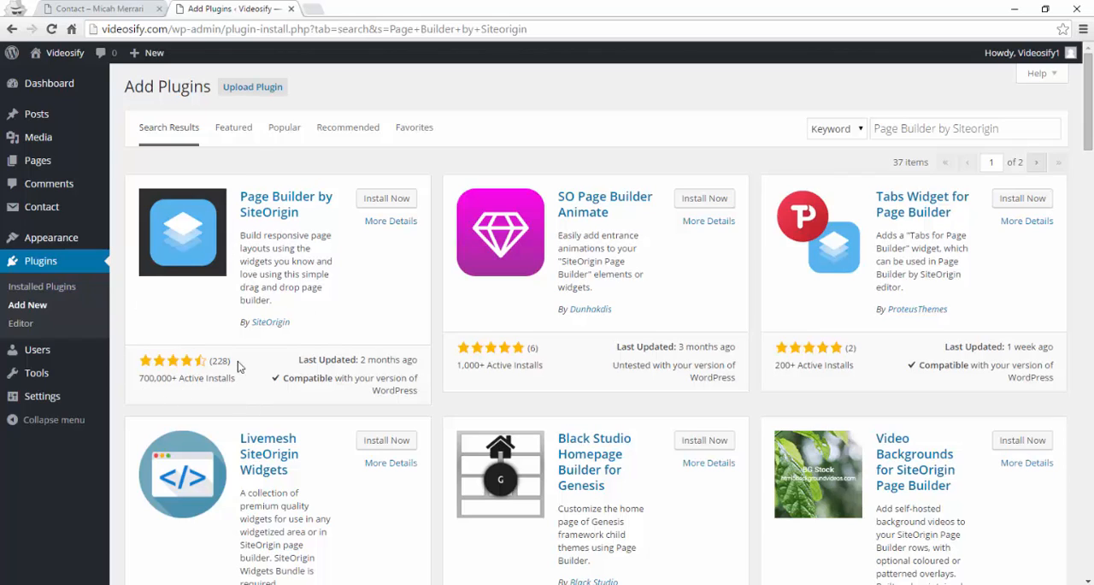
left_click_drag(139, 378, 232, 378)
left_click(246, 393)
left_click(366, 202)
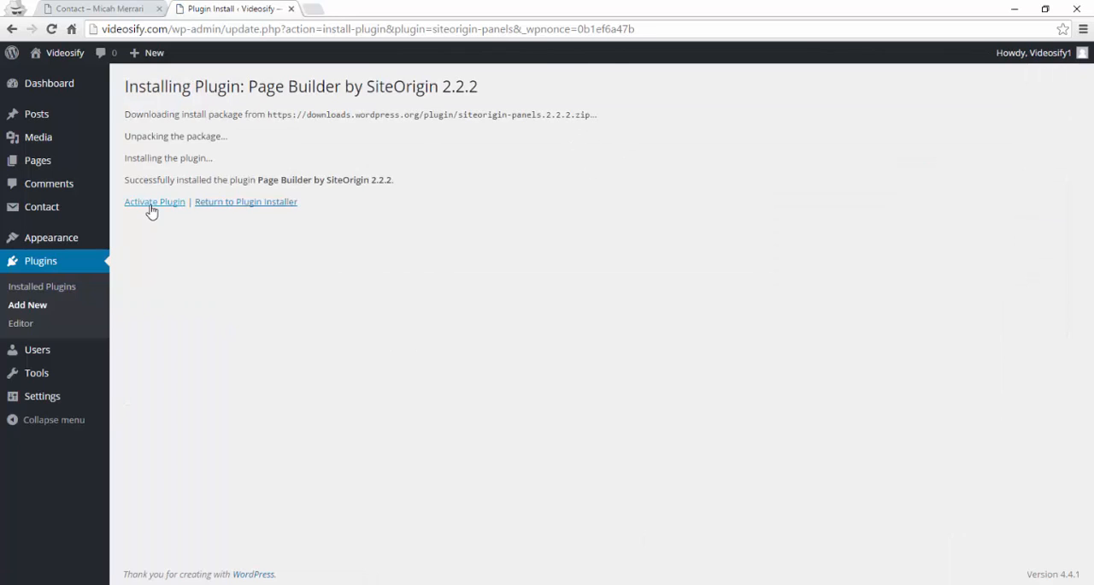
- Activate the newly installed Page Builder by SiteOrigin plugin
left_click(152, 203)
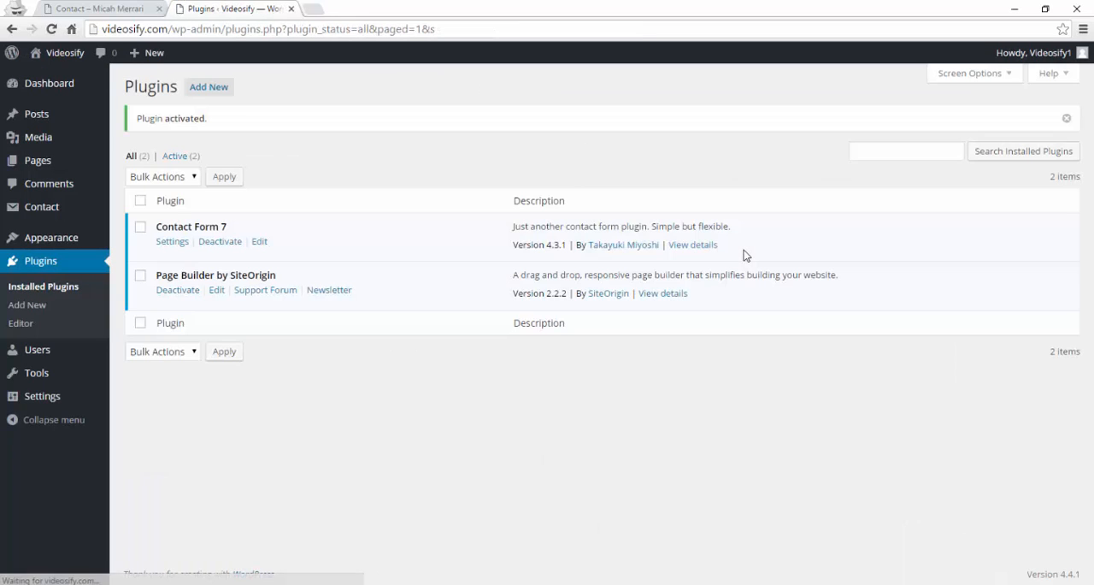
- Search the plugin directory for "Siteorigin widget bundle", and install and activate the SiteOrigin Widgets Bundle plugin
left_click(208, 88)
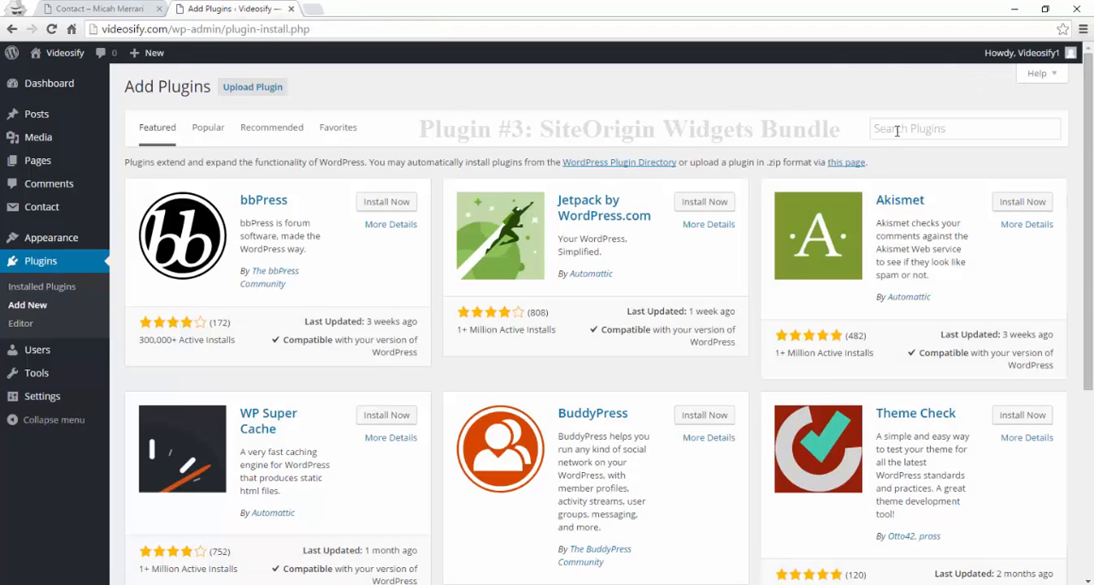
left_click(891, 128)
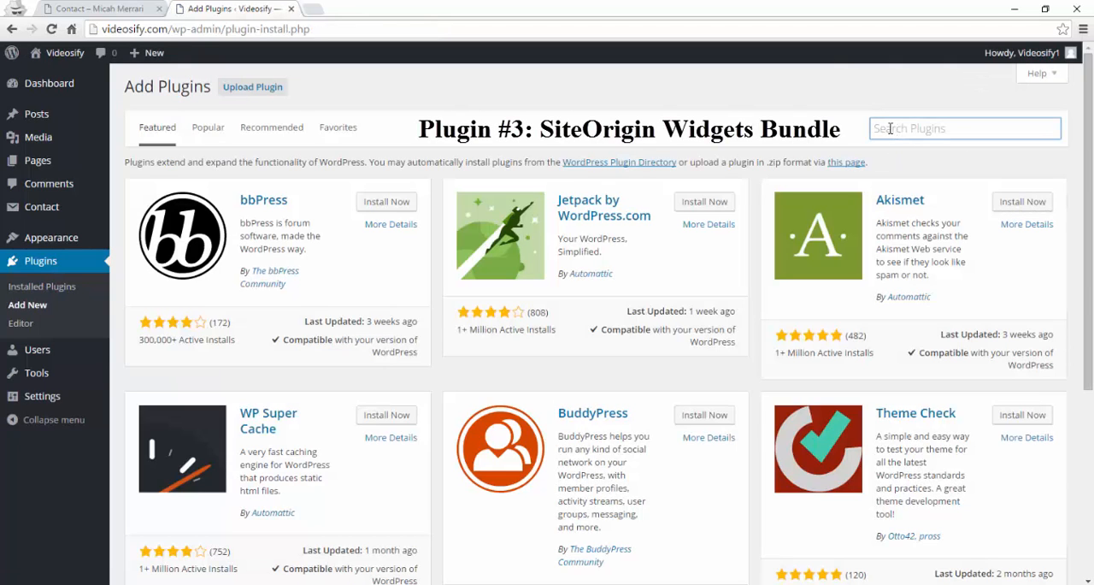
type("SiteOrigin widget bundle")
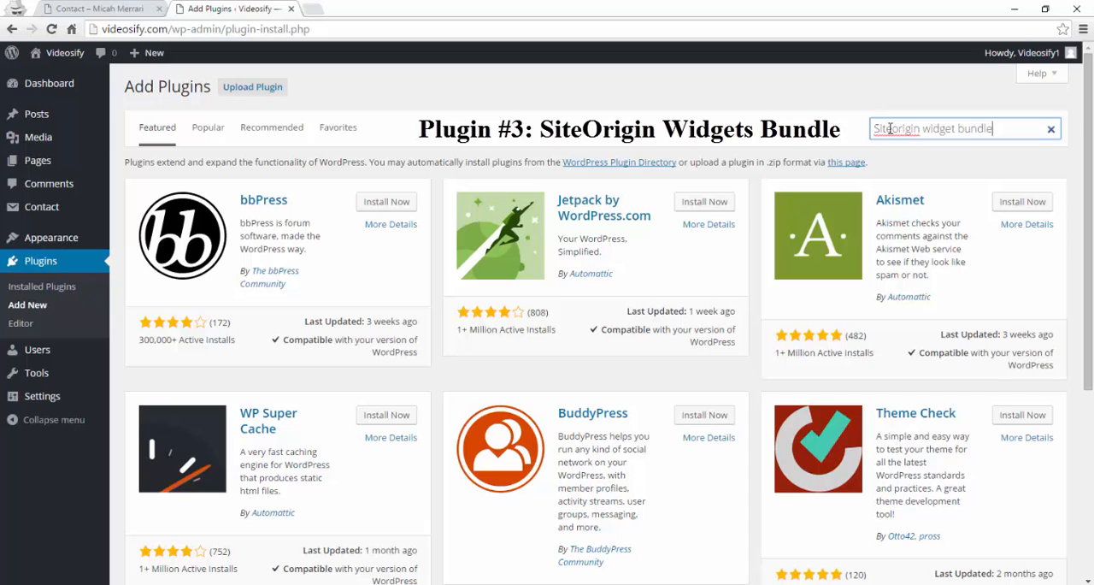
key("Return")
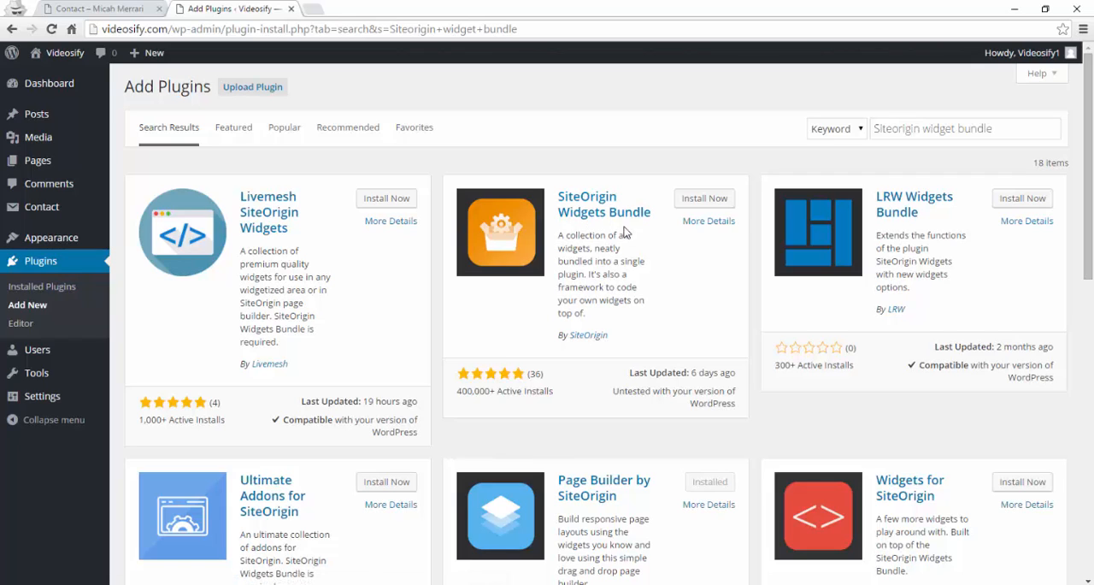
left_click(695, 200)
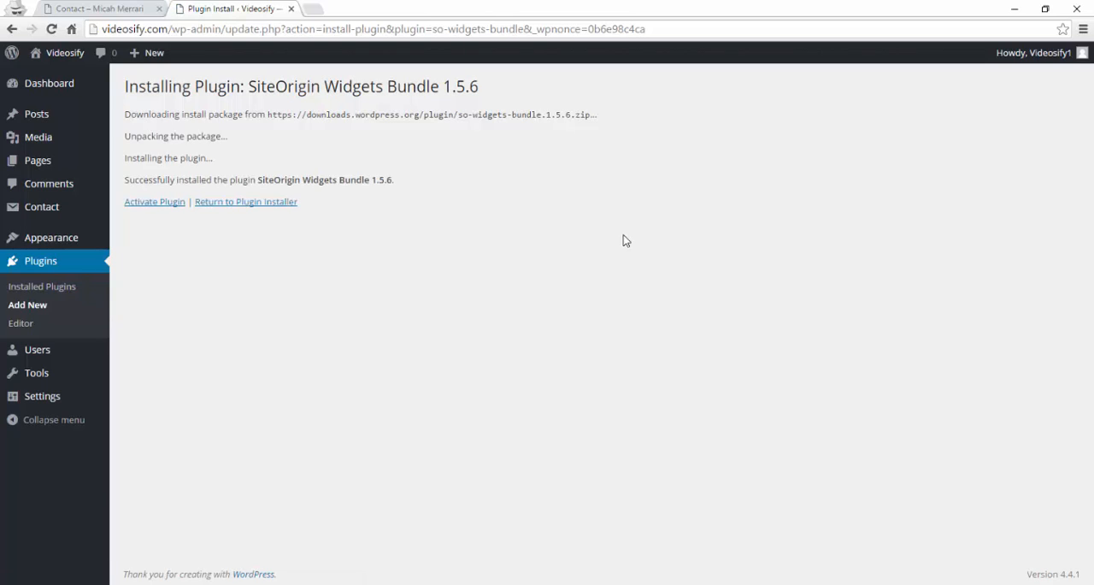
left_click(138, 204)
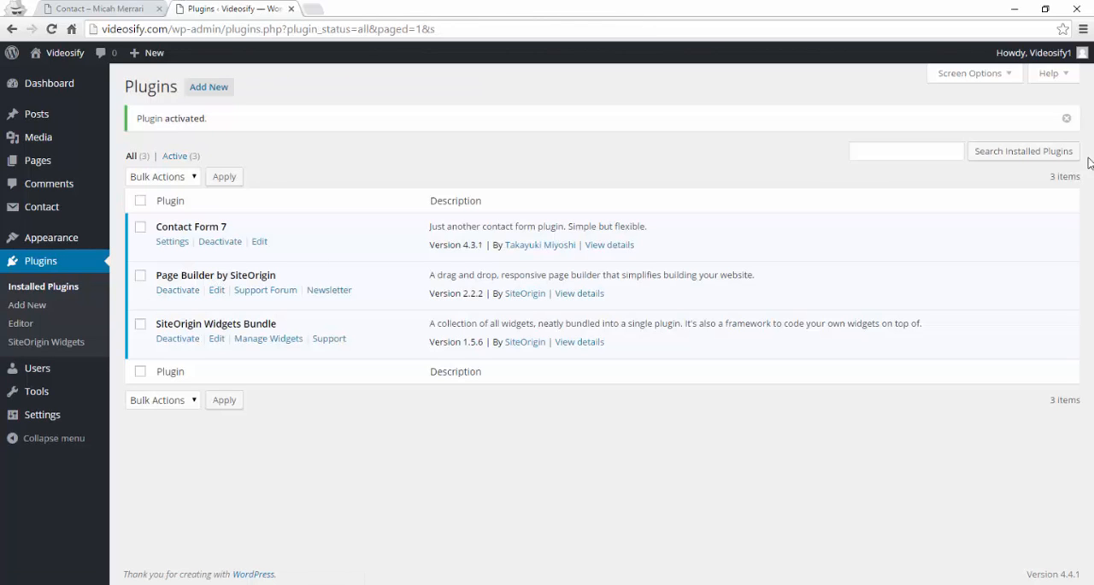
- Search the plugin directory for "TinyMCE Advanced", and install and activate the TinyMCE Advanced plugin
left_click(209, 86)
left_click(909, 127)
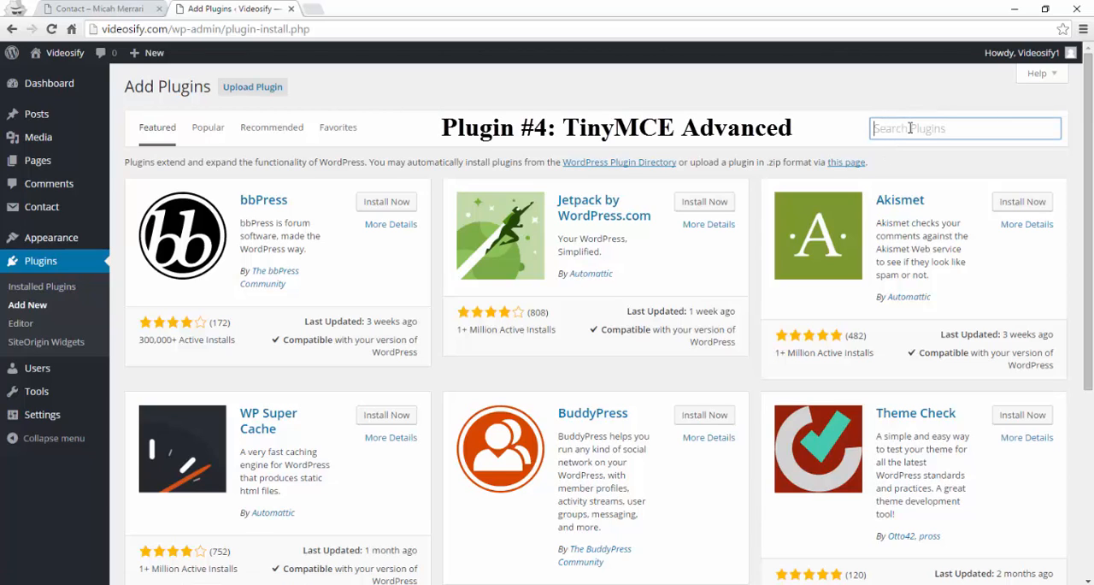
type("Tinyb")
key("BackSpace")
type("McE Advanced")
key("Return")
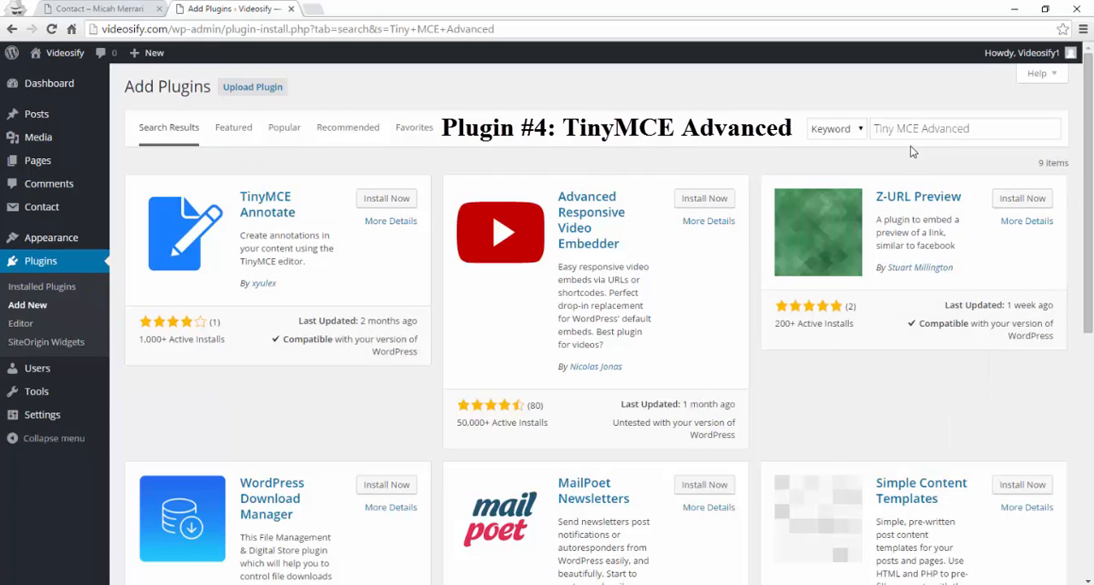
left_click(900, 130)
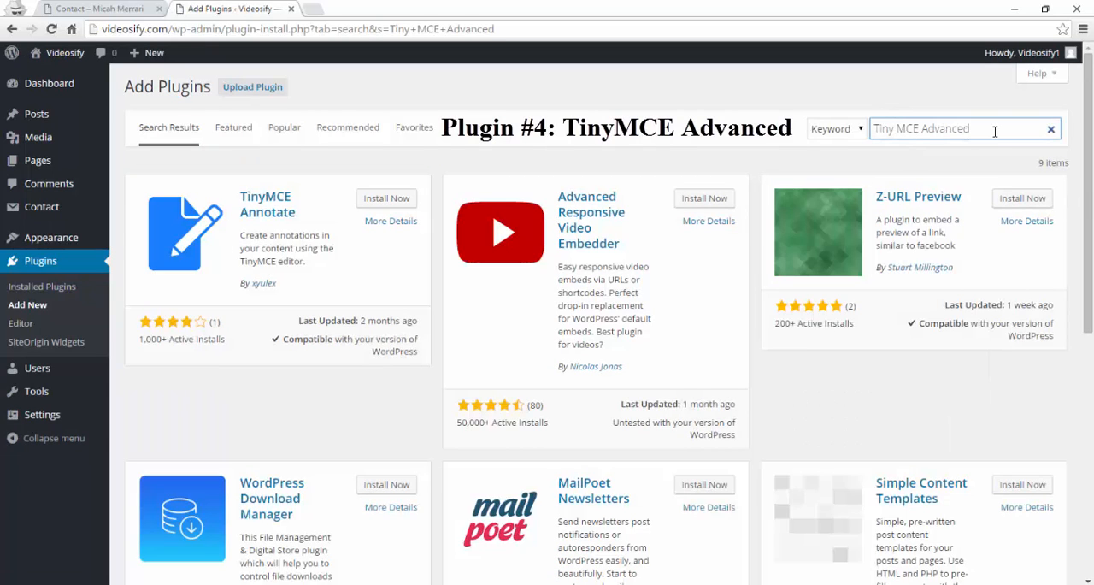
key("BackSpace")
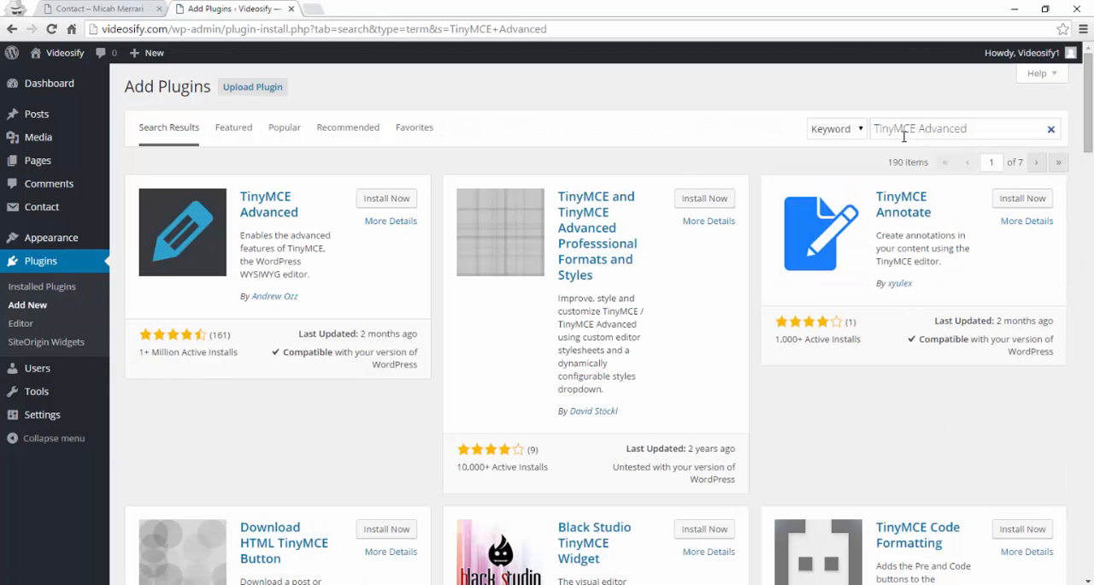
left_click(395, 201)
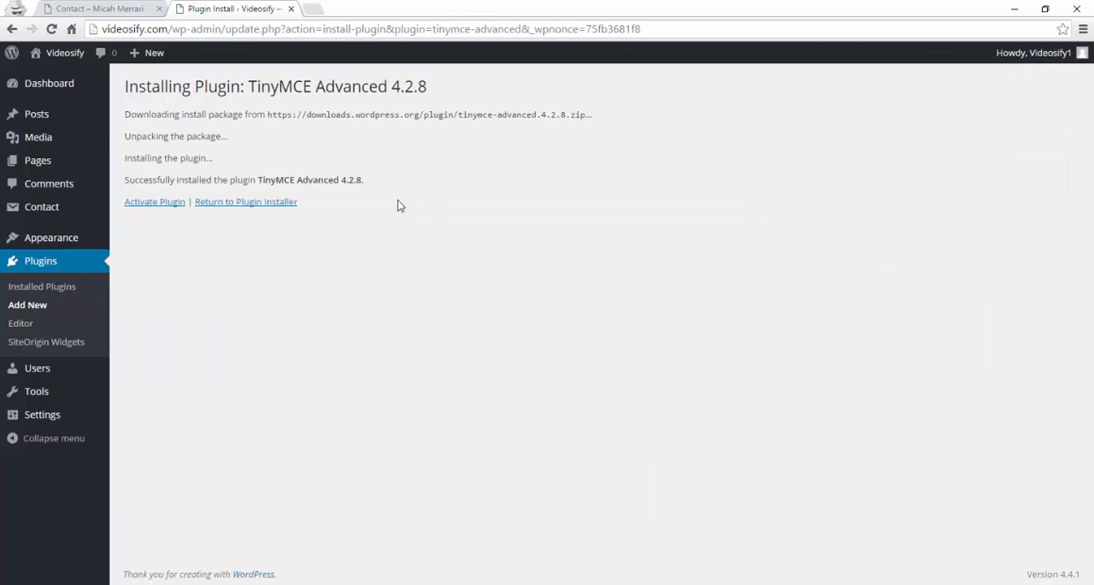
left_click(146, 204)
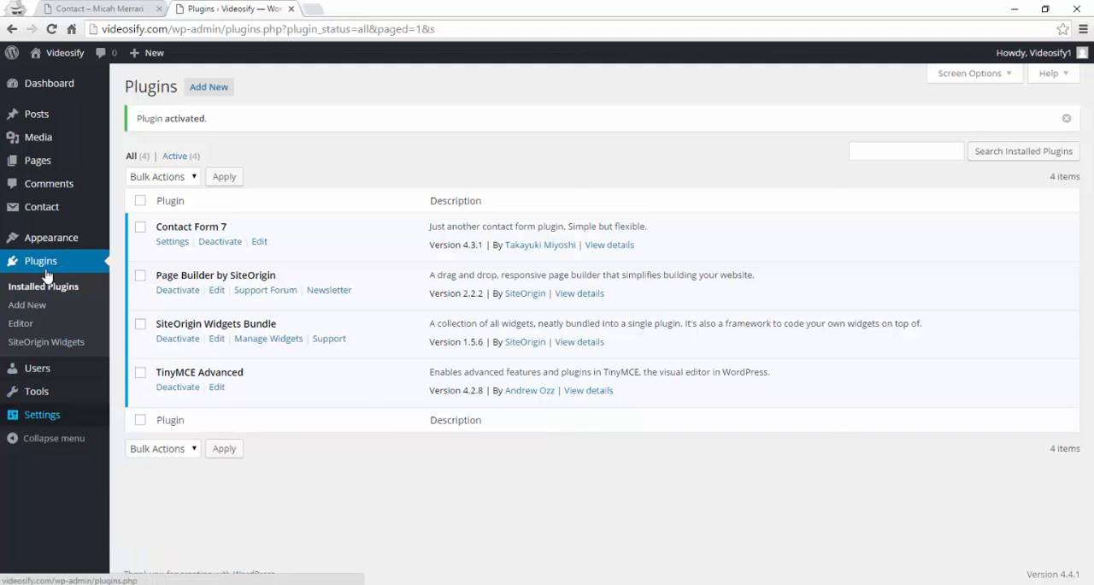
- In the TinyMCE Advanced settings, move Font Family, Paragraph and Justify into the first editor toolbar row and save the changes
mouse_move(39, 417)
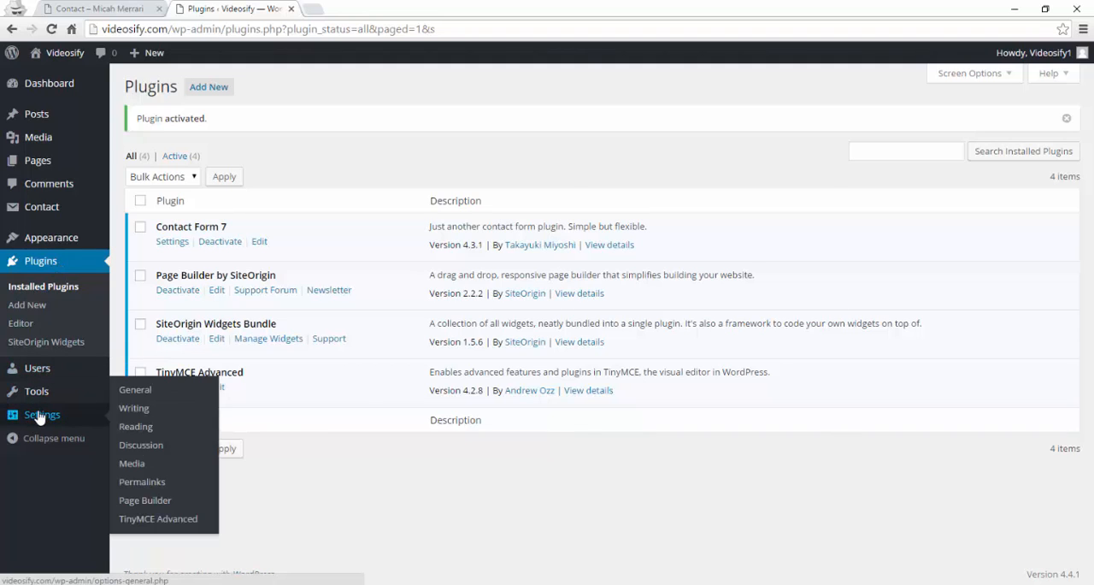
left_click(137, 520)
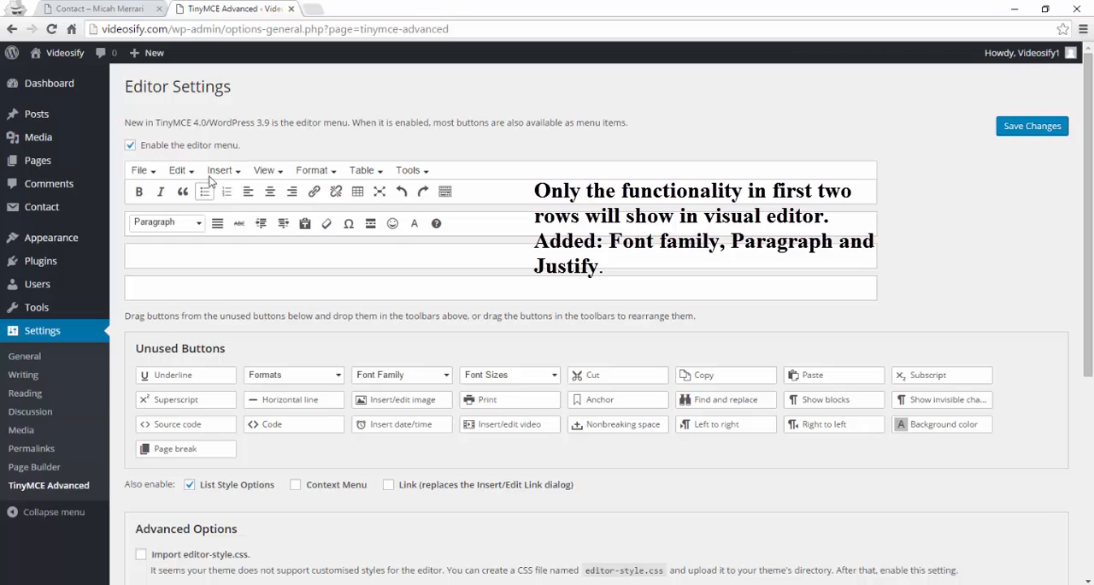
left_click_drag(200, 184, 213, 196)
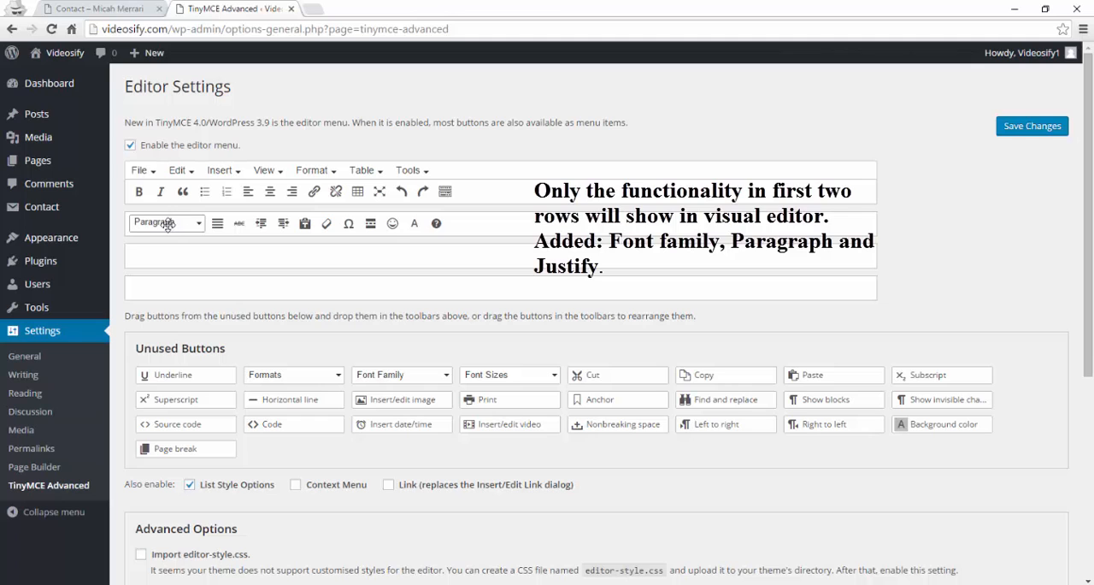
left_click_drag(400, 376, 506, 201)
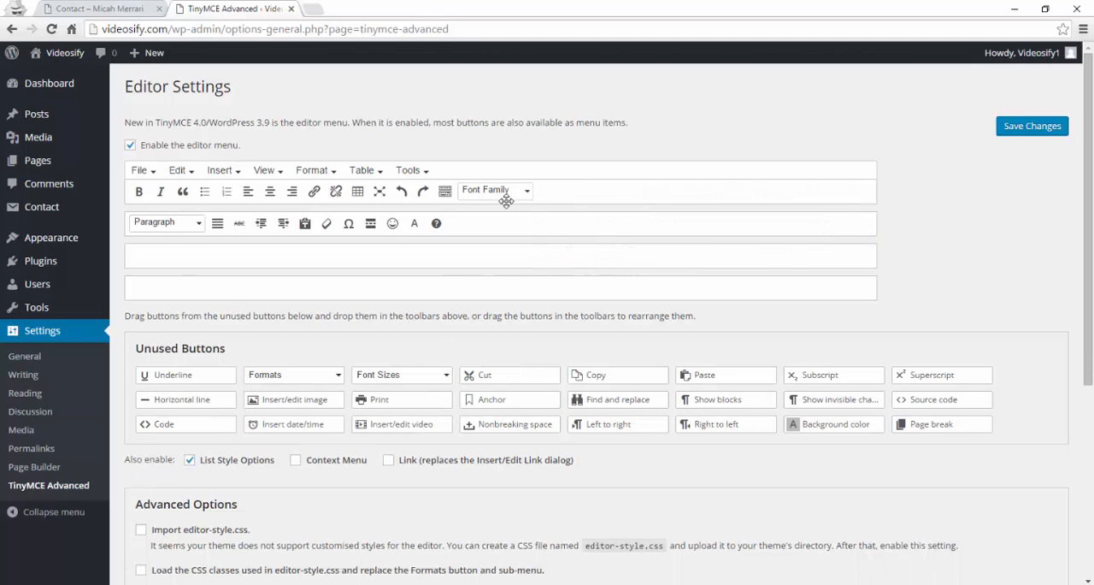
left_click_drag(154, 226, 574, 193)
left_click_drag(147, 229, 291, 195)
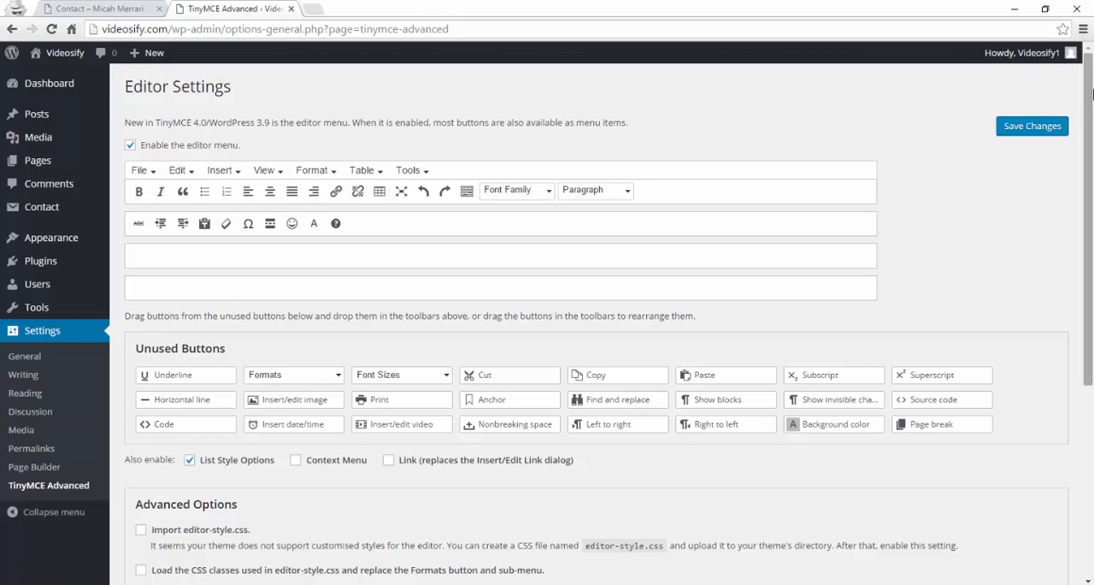
left_click(1032, 126)
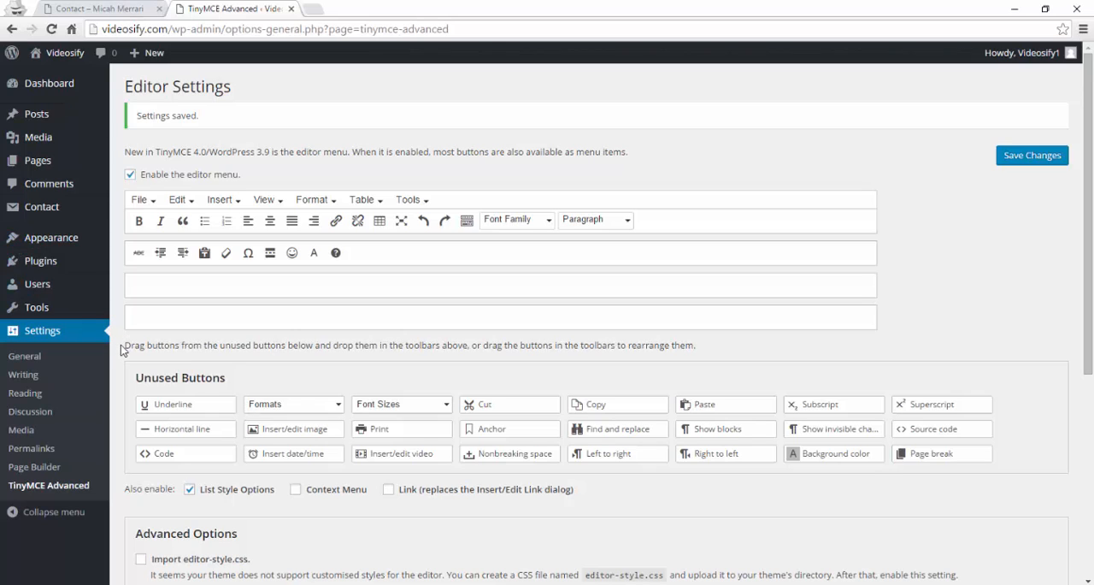
- Search the plugin directory for "title remover", and install and activate the Title Remover plugin by Brittany Internet Services
mouse_move(32, 271)
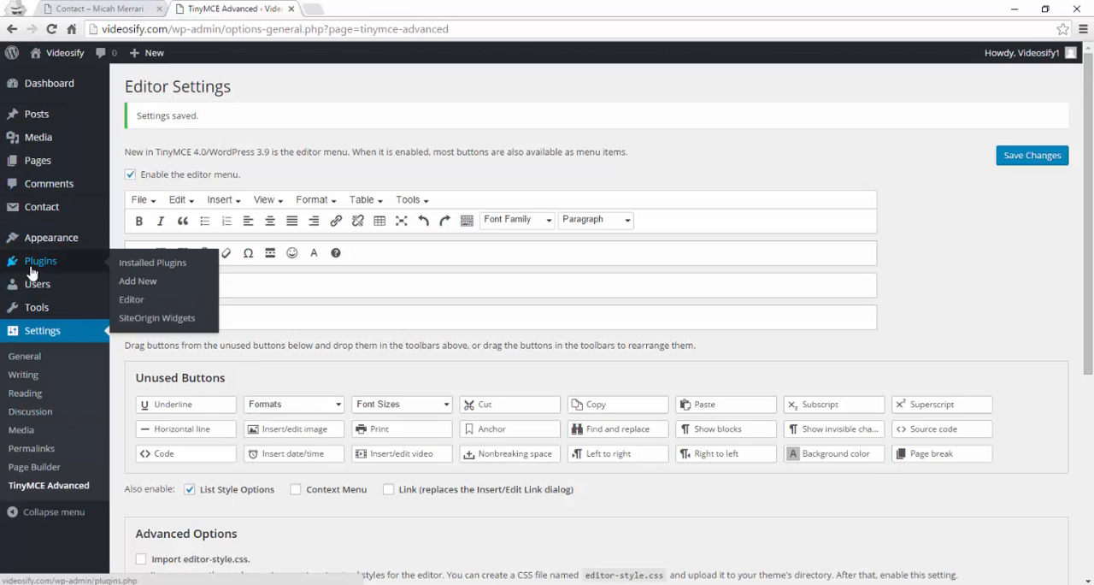
left_click(140, 281)
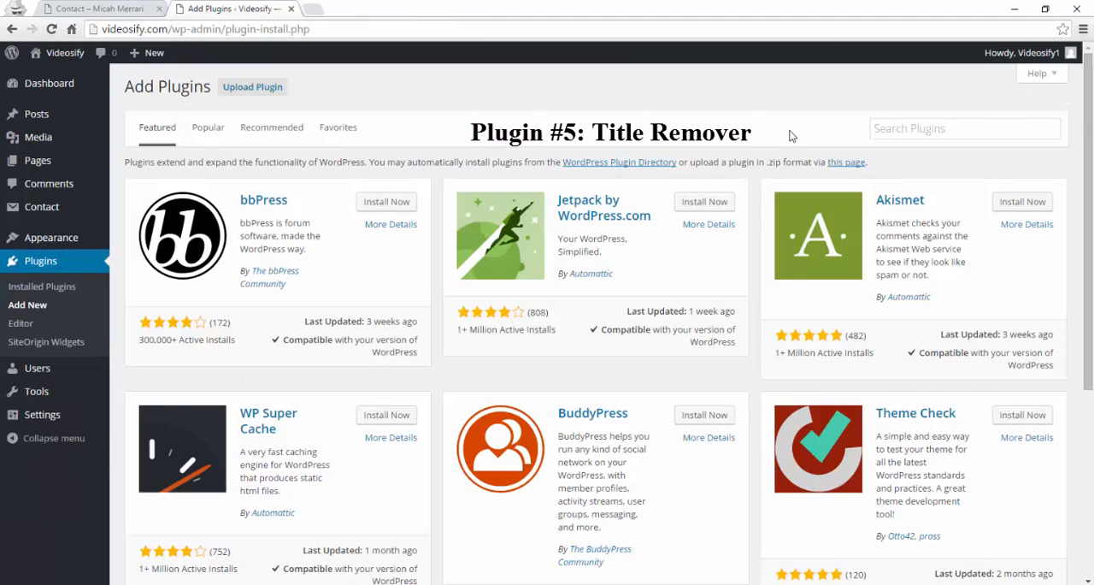
left_click(880, 126)
type("title r")
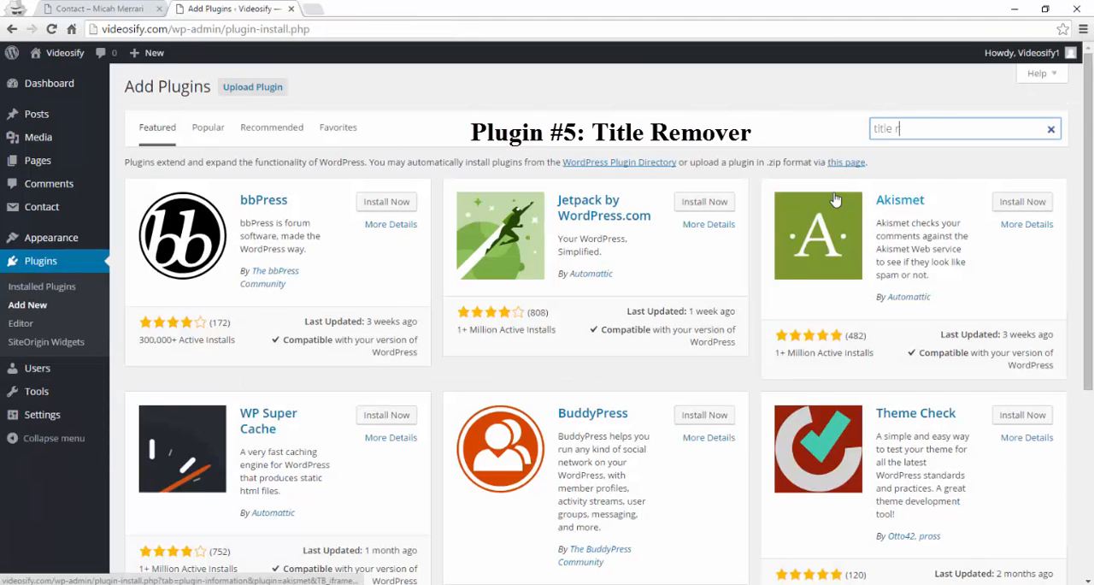
type("emover")
key("Return")
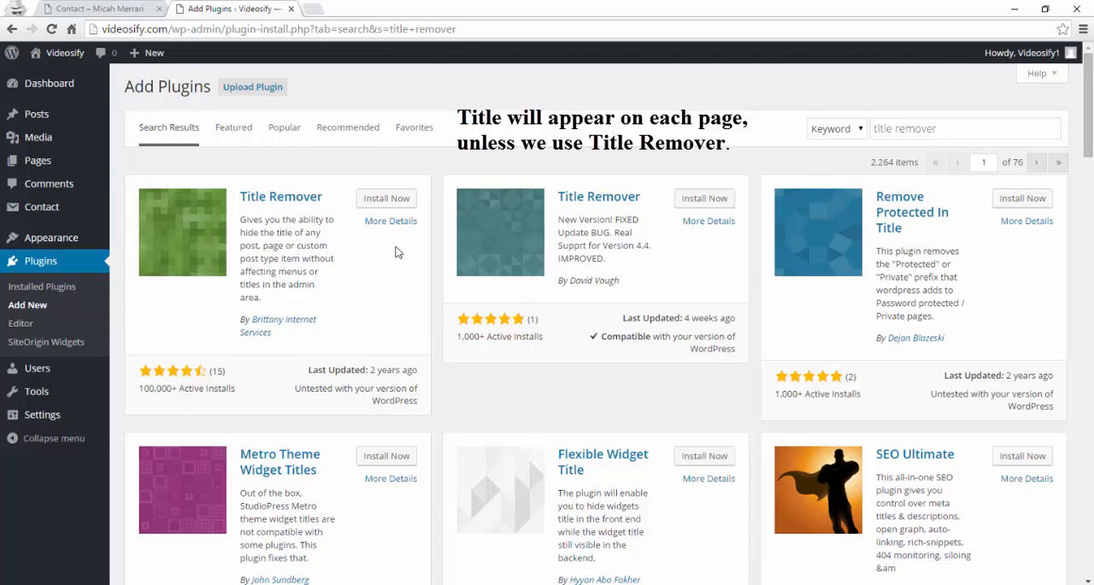
left_click(376, 199)
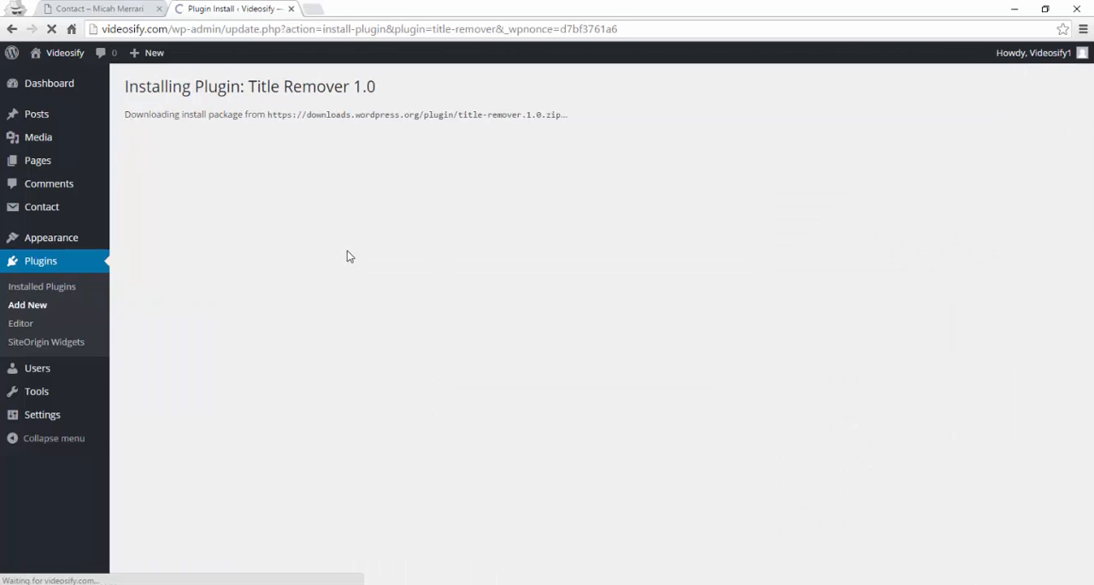
left_click(143, 208)
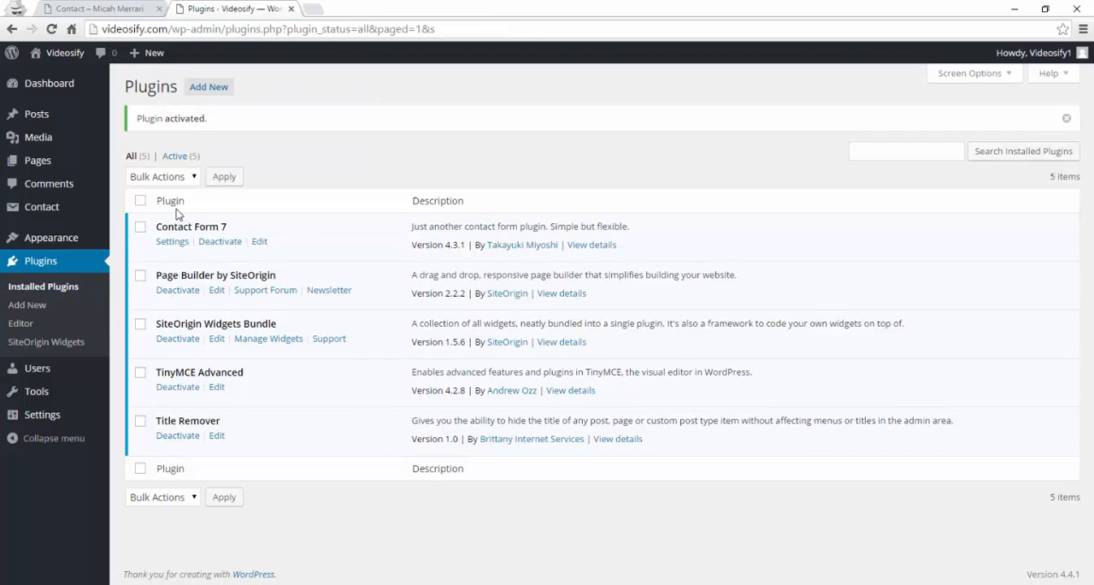
- Search the plugin directory for "siteorigin css", and install and activate the SiteOrigin CSS plugin
left_click(208, 88)
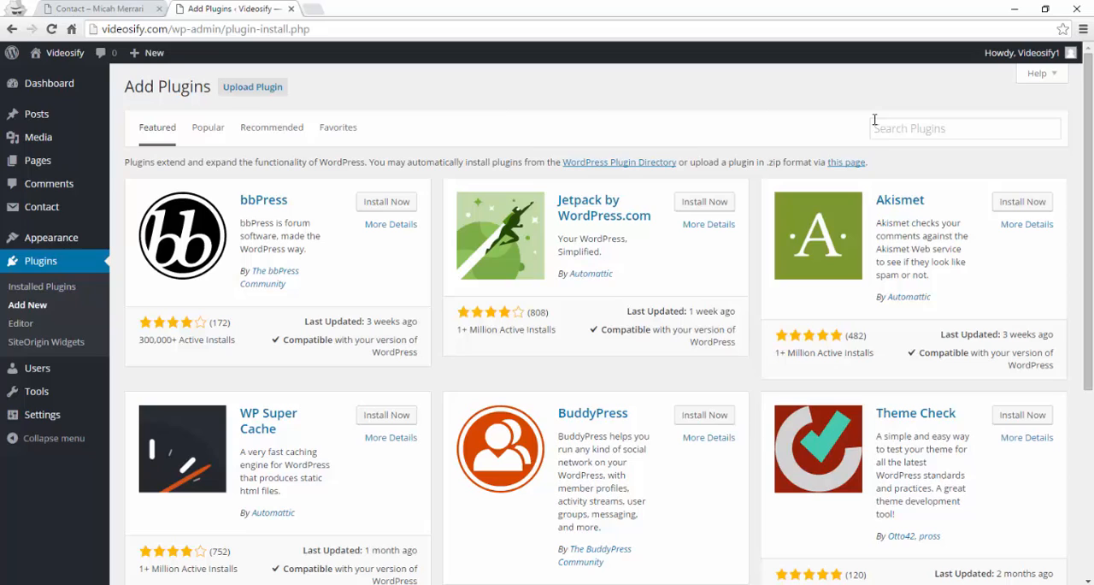
left_click(886, 132)
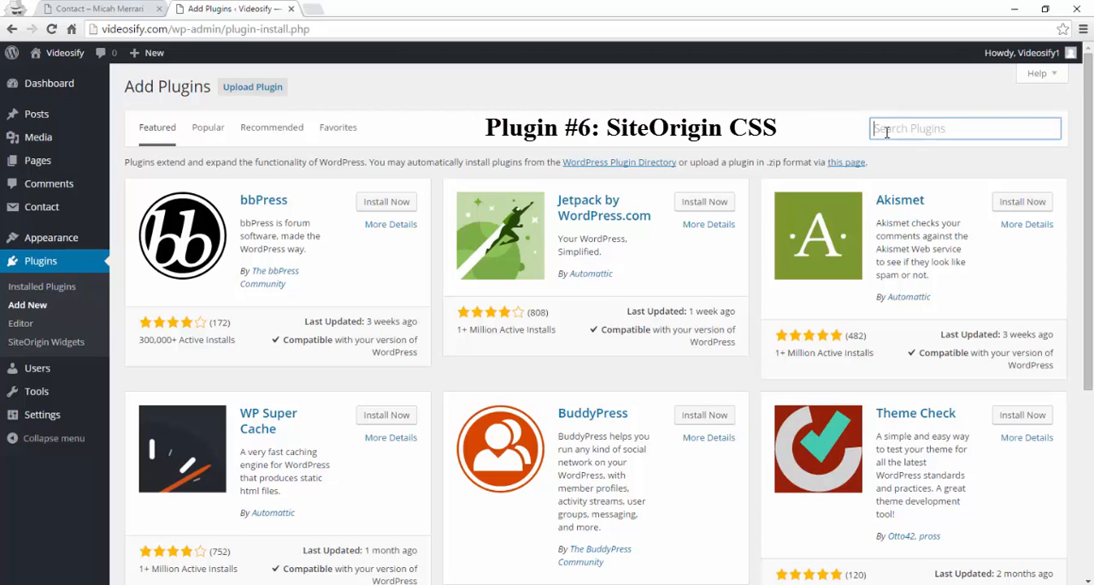
type("siteorigin css")
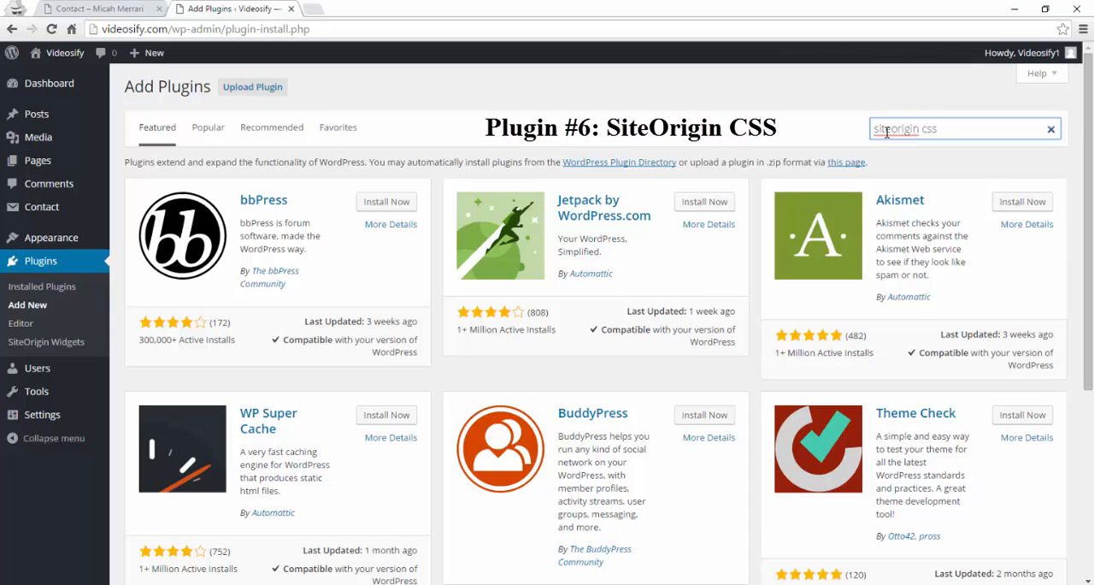
key("Return")
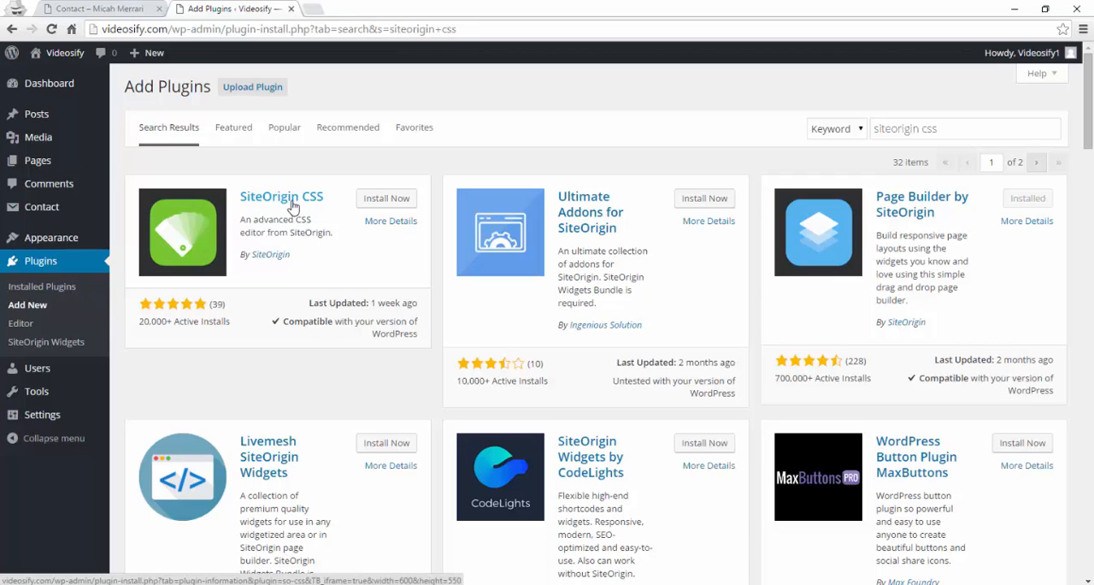
left_click(382, 202)
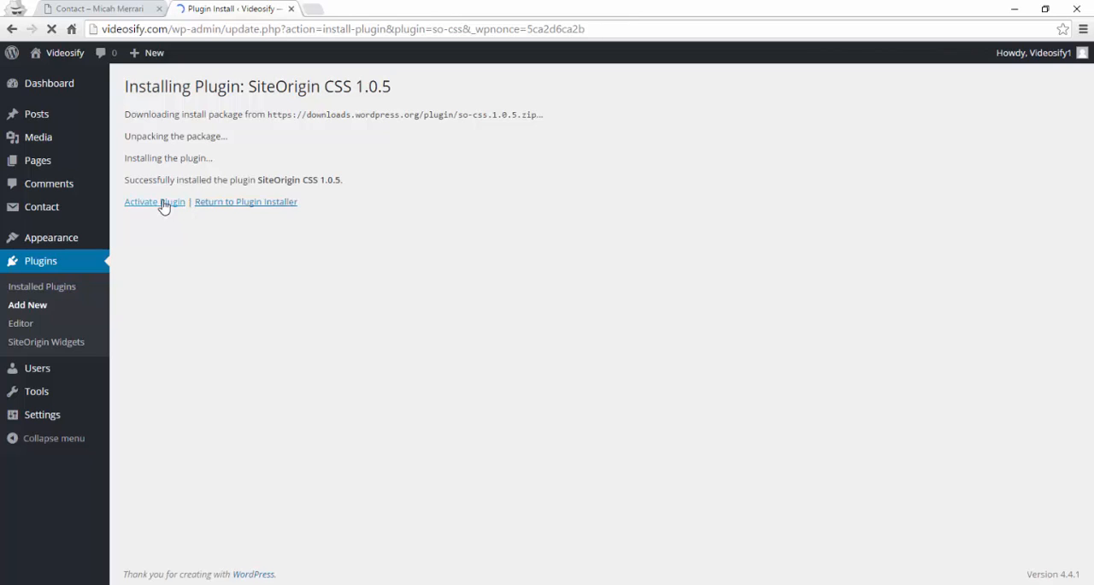
left_click(162, 203)
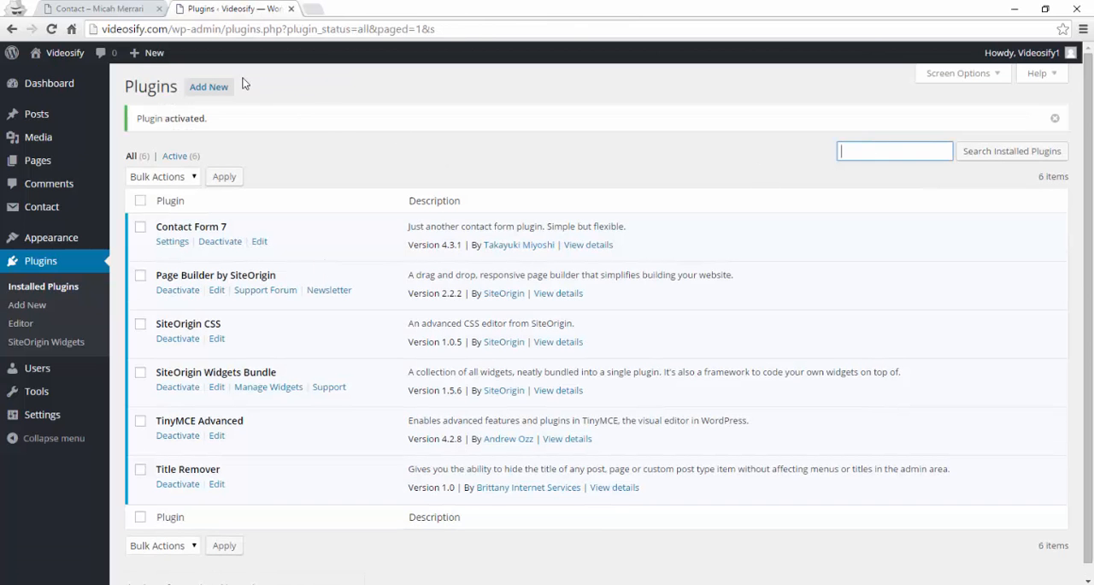
- Search the plugin directory for "Lightbox plus colorbox" and install the Lightbox Plus Colorbox plugin
left_click(212, 86)
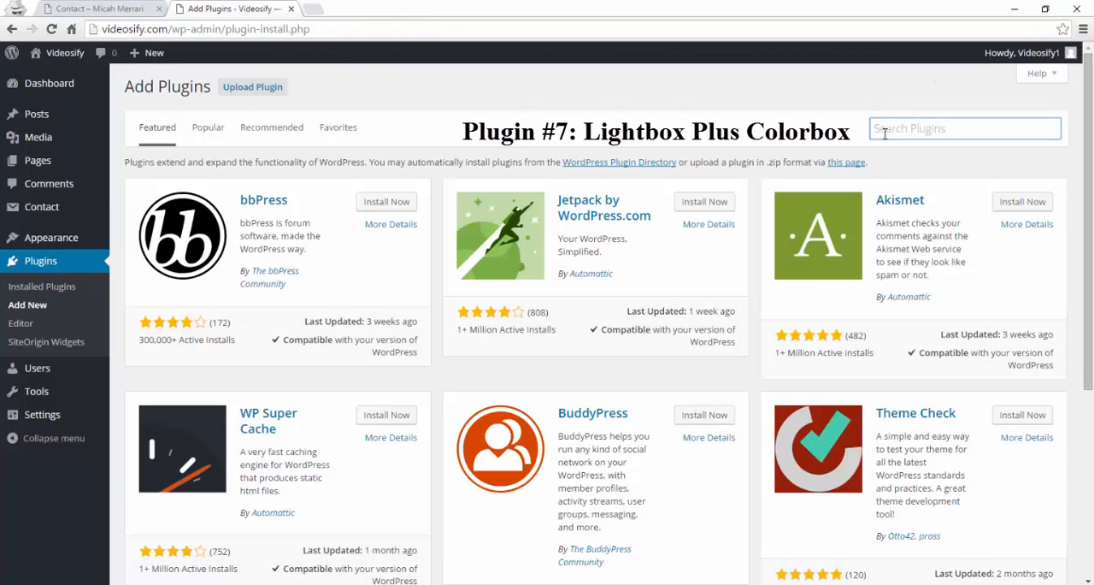
type("Lightbox plus colorbox")
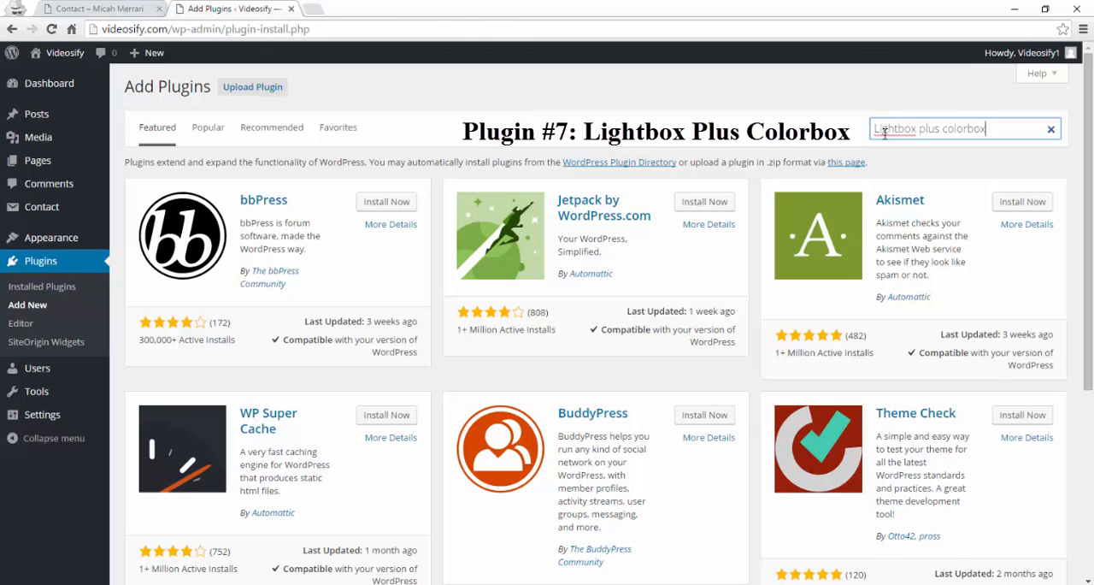
key("Return")
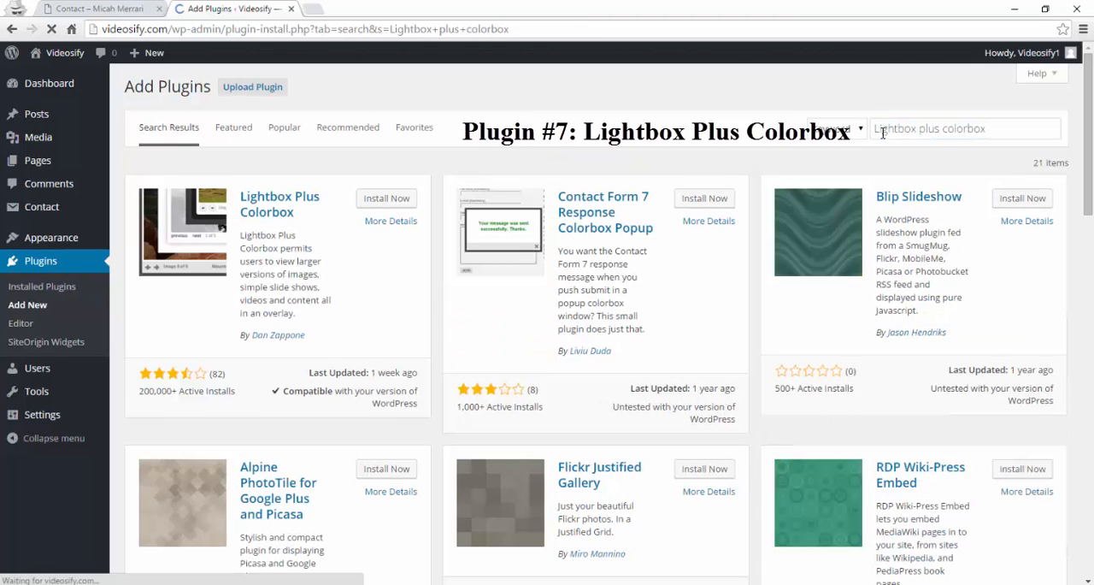
left_click(369, 200)
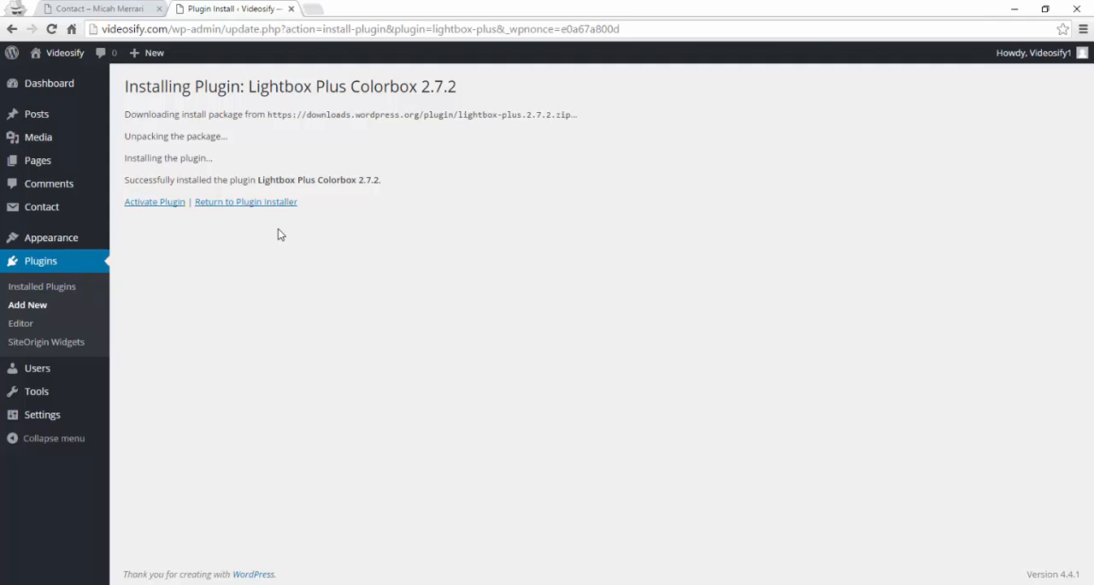
- Activate the newly installed Lightbox Plus Colorbox plugin
left_click(148, 204)
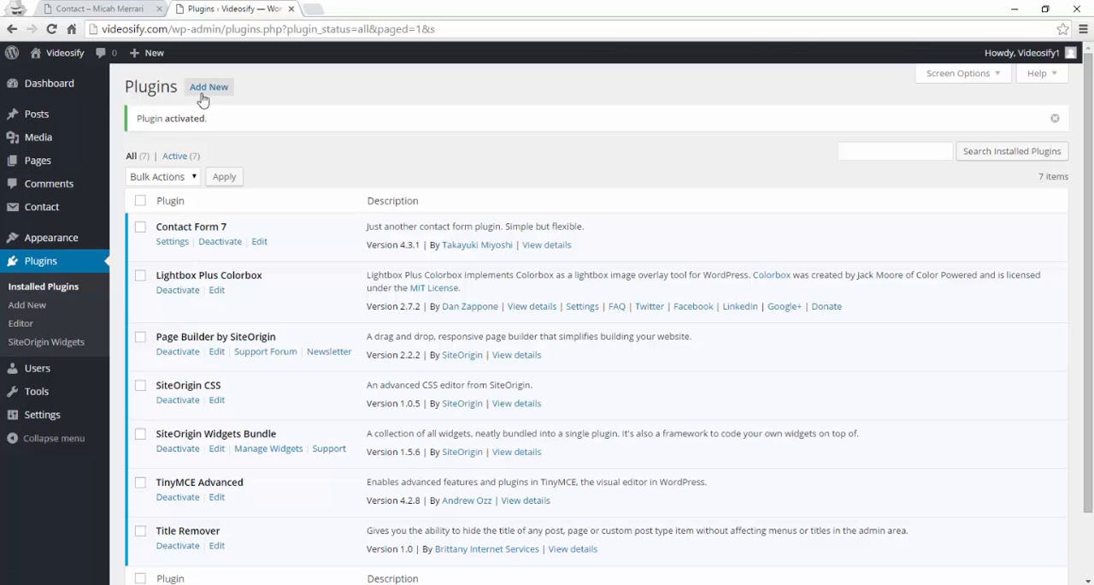
- Search the plugin directory for "spacer", install and activate the Spacer plugin, and dismiss its notice about spacer height on mobile screens
left_click(202, 92)
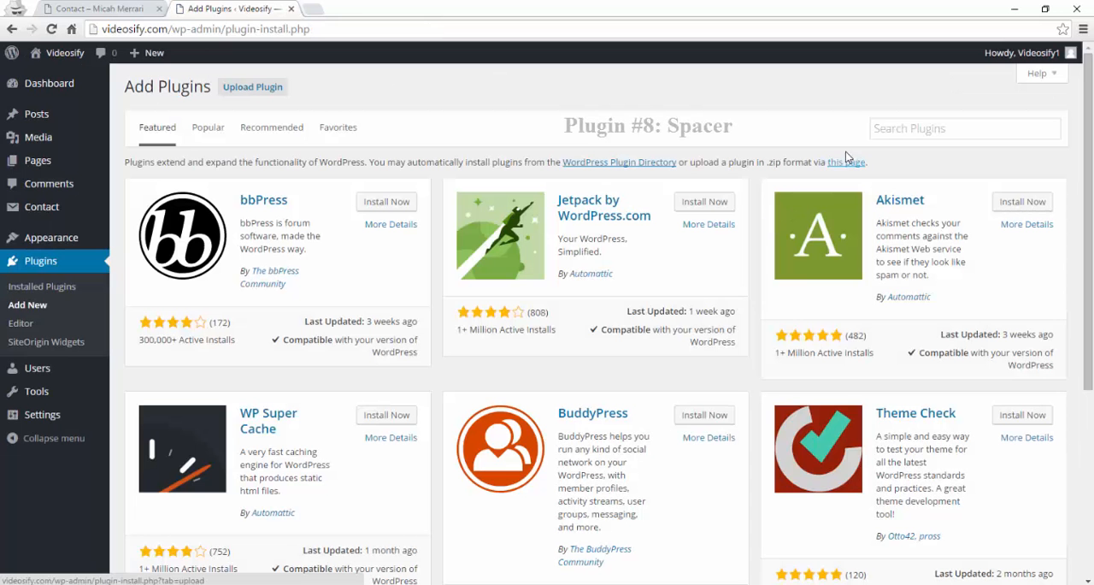
left_click(889, 130)
type("sapc")
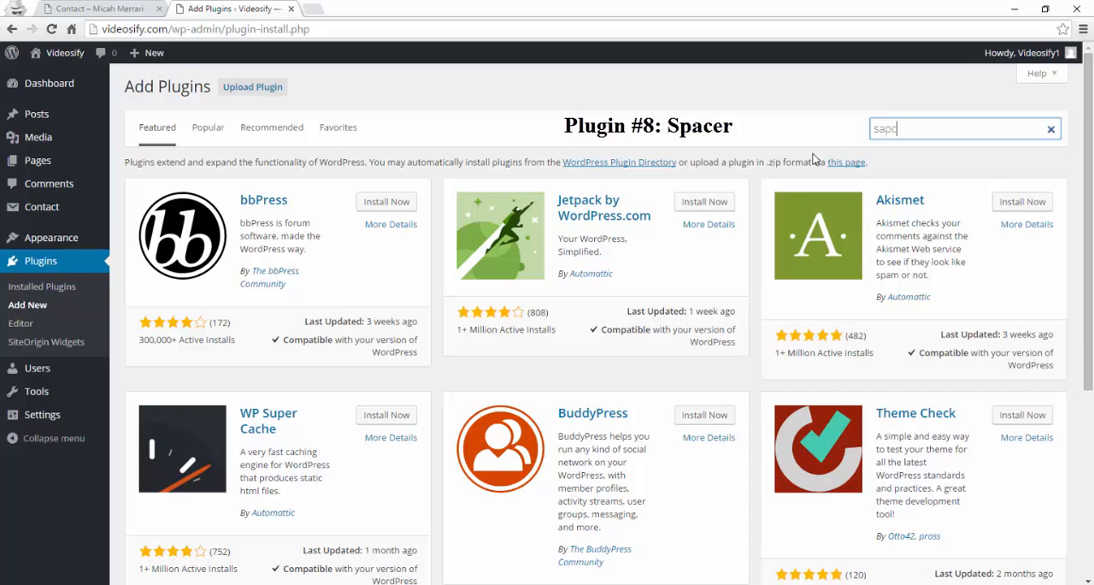
type("acer")
key("Return")
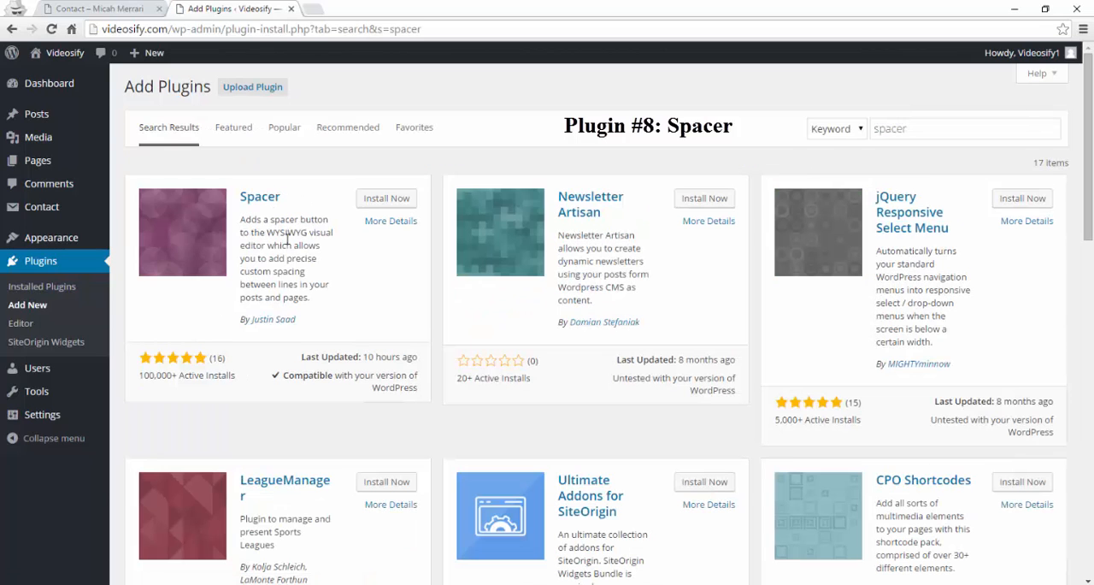
left_click(387, 200)
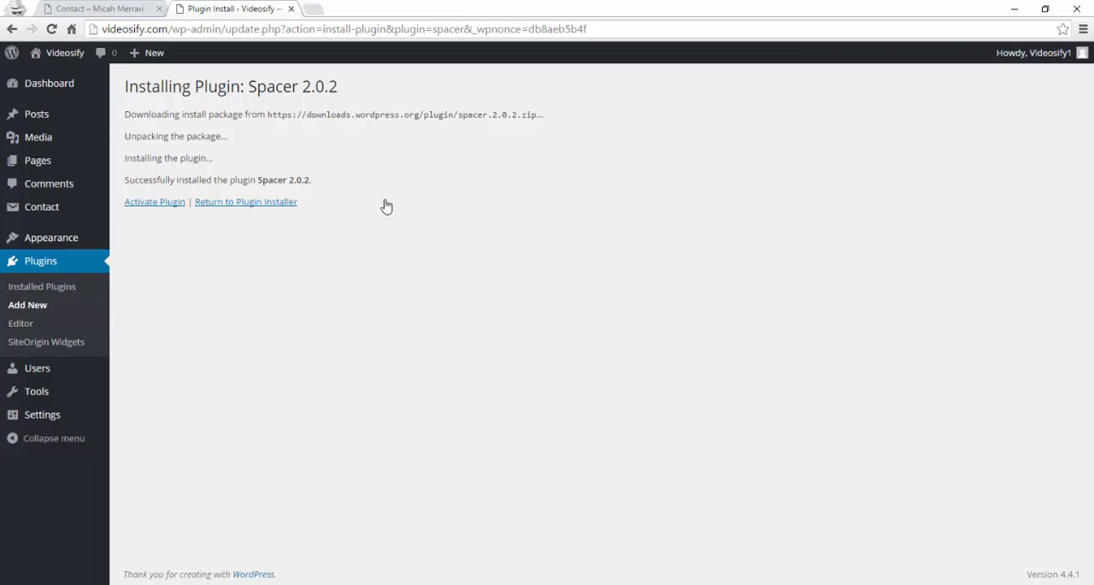
left_click(161, 208)
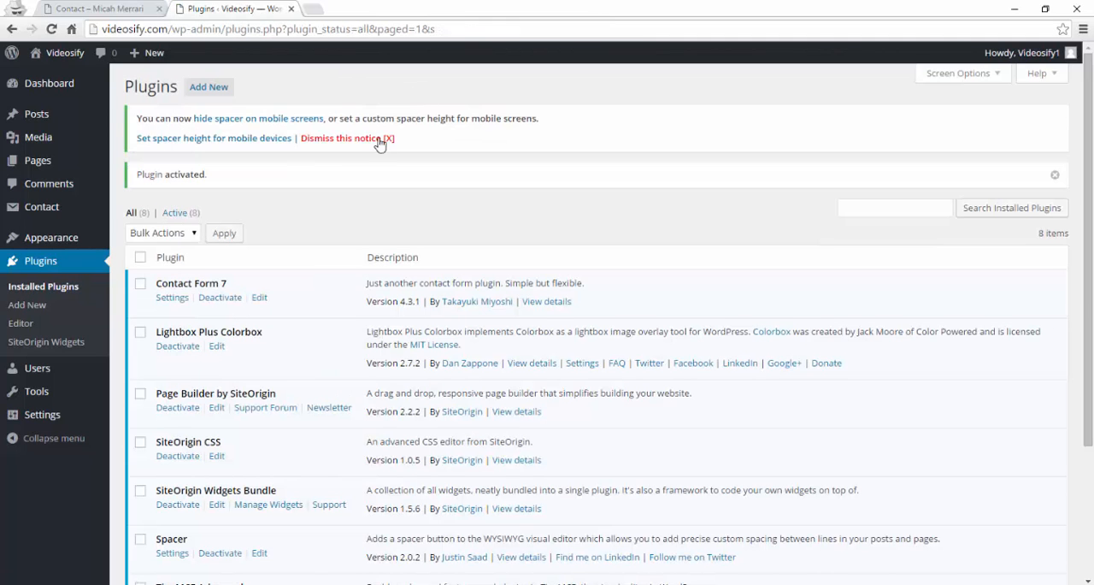
left_click(349, 140)
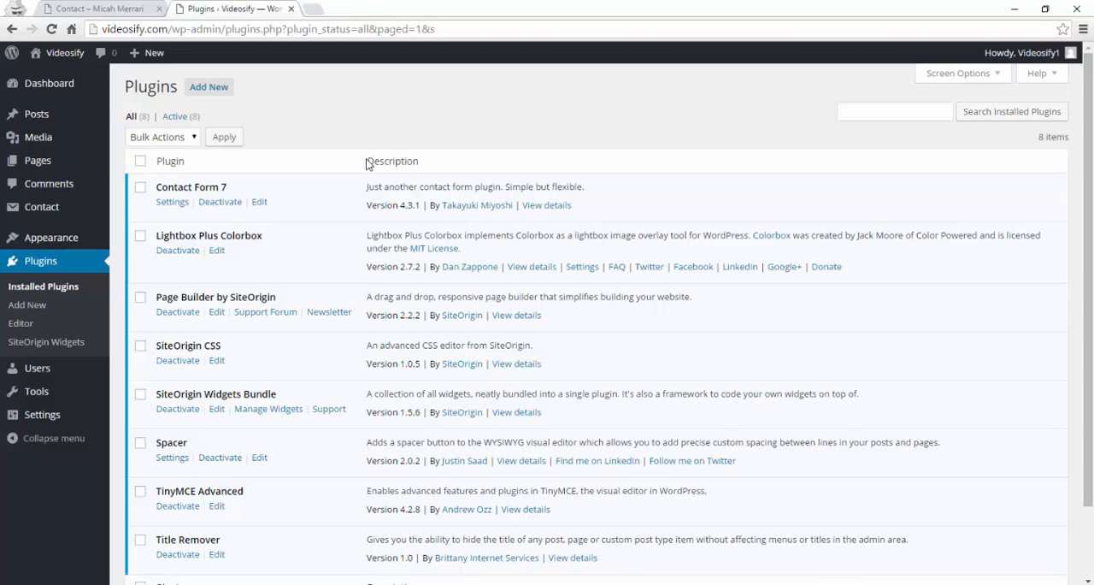
- Move the default Sample Page to the trash in the list of pages
left_click(28, 166)
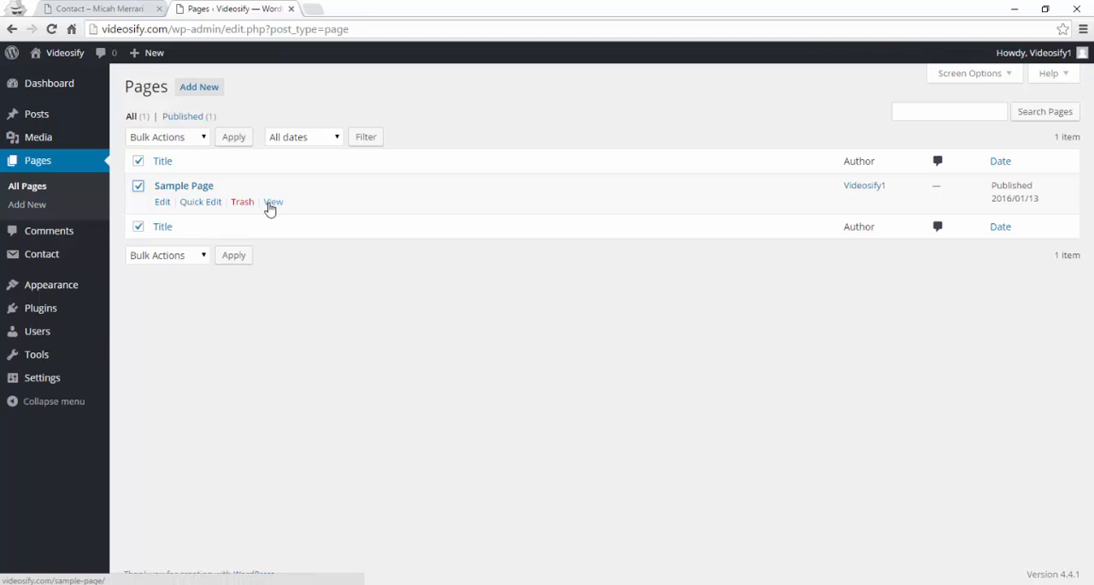
left_click(243, 206)
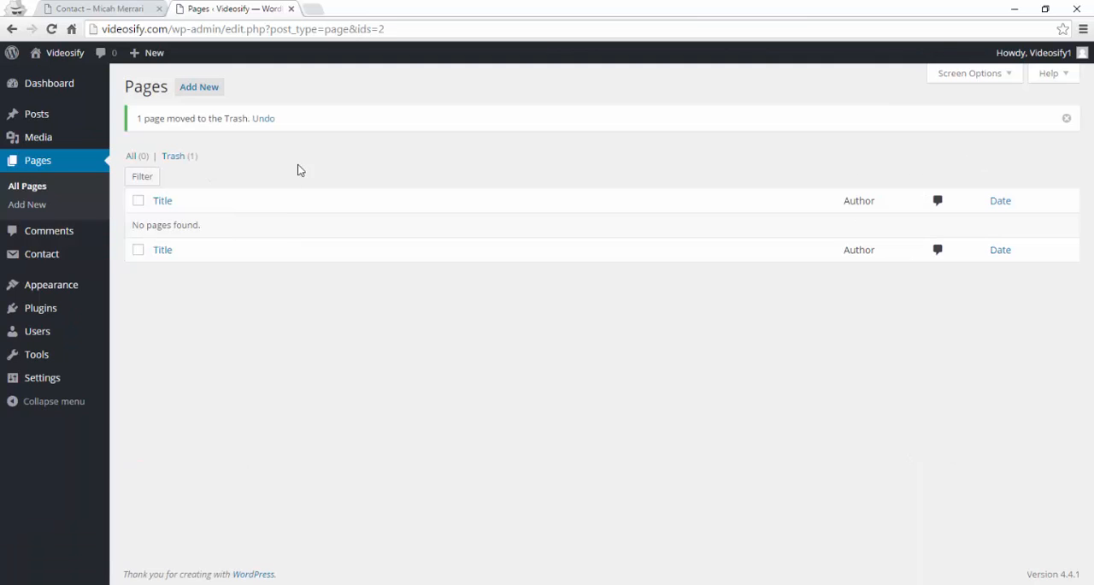
- Start a new page titled Home, checking the navigation menu of the example website for the page names
left_click(187, 91)
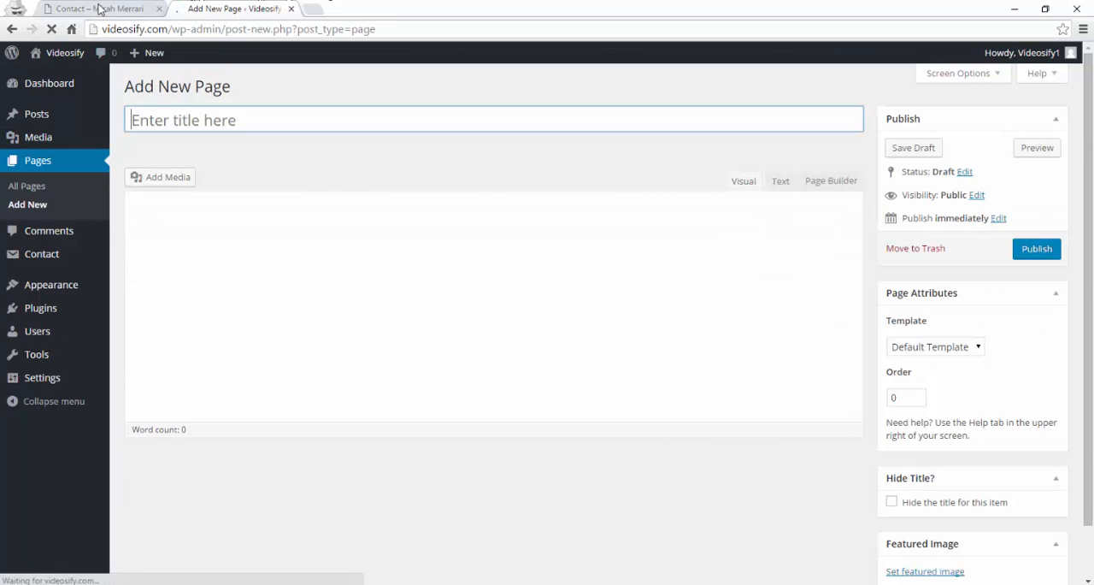
left_click(98, 8)
left_click(184, 91)
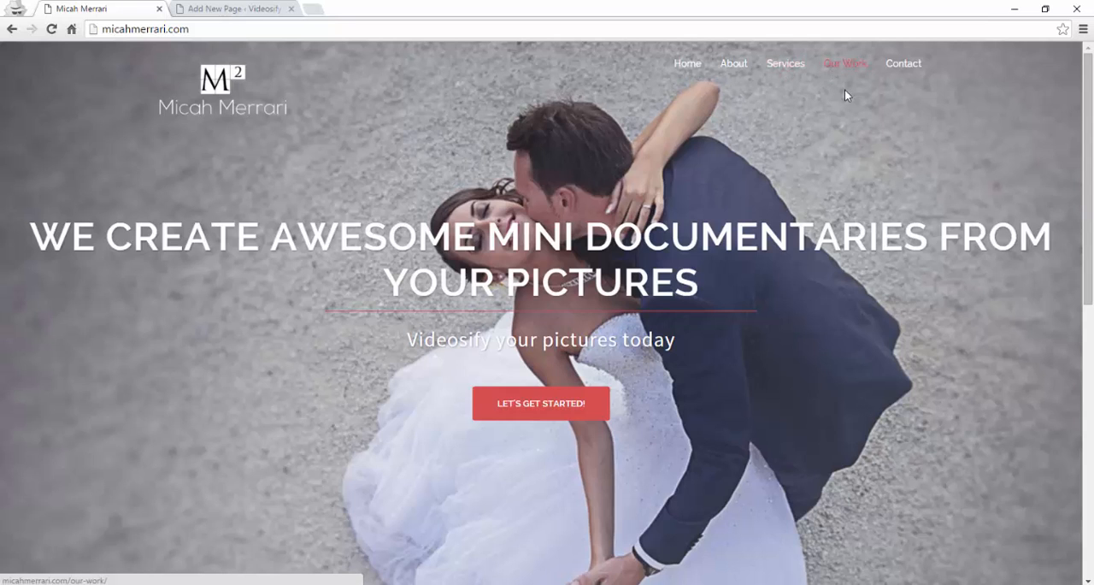
left_click(261, 9)
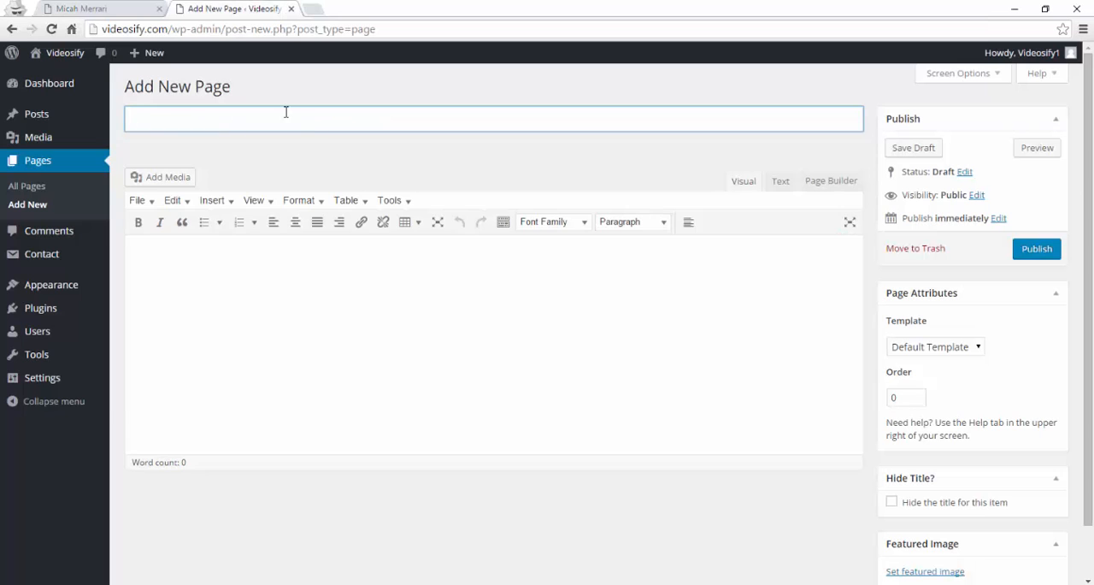
type("Home")
- Assign the Front Page template to the Home page, hide its title, and publish it
scroll(1069, 345, "down", 1)
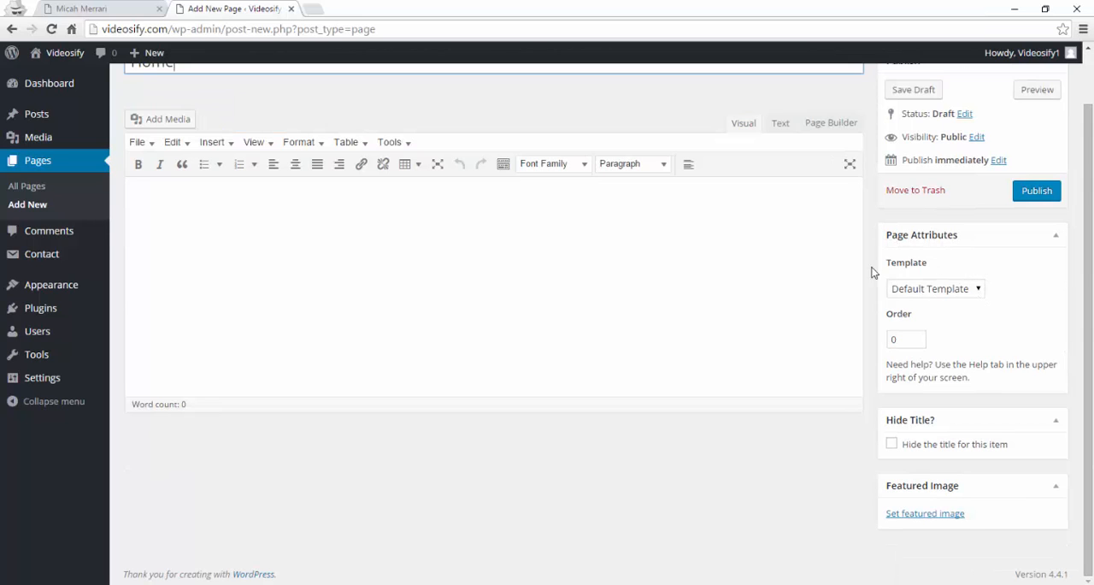
left_click(927, 291)
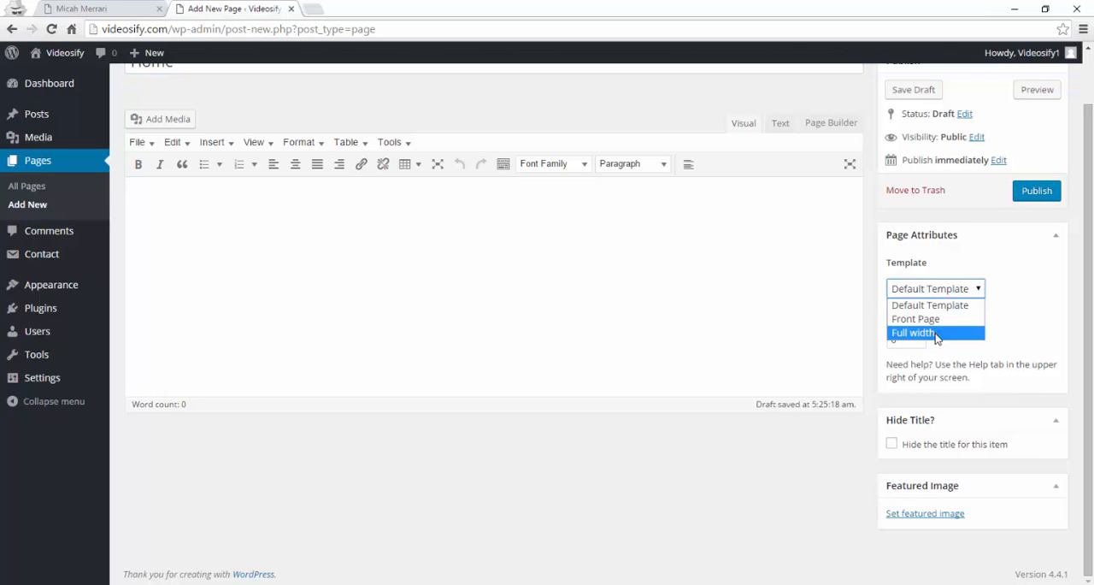
left_click(928, 319)
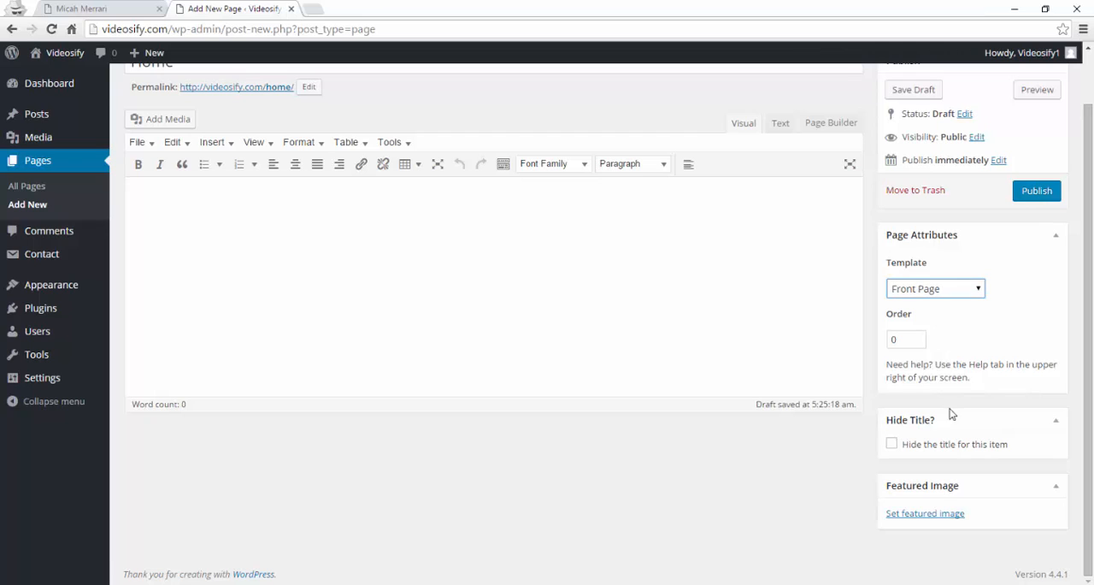
left_click(893, 446)
scroll(973, 425, "up", 1)
left_click(1039, 247)
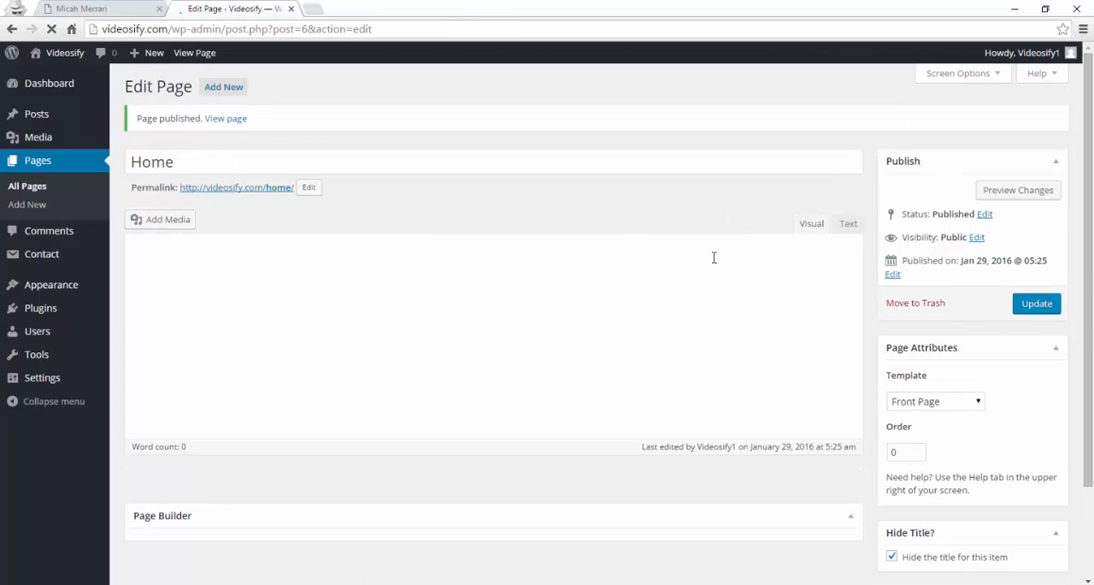
- Start a new page titled About, consulting the example website's menu for the name
left_click(215, 89)
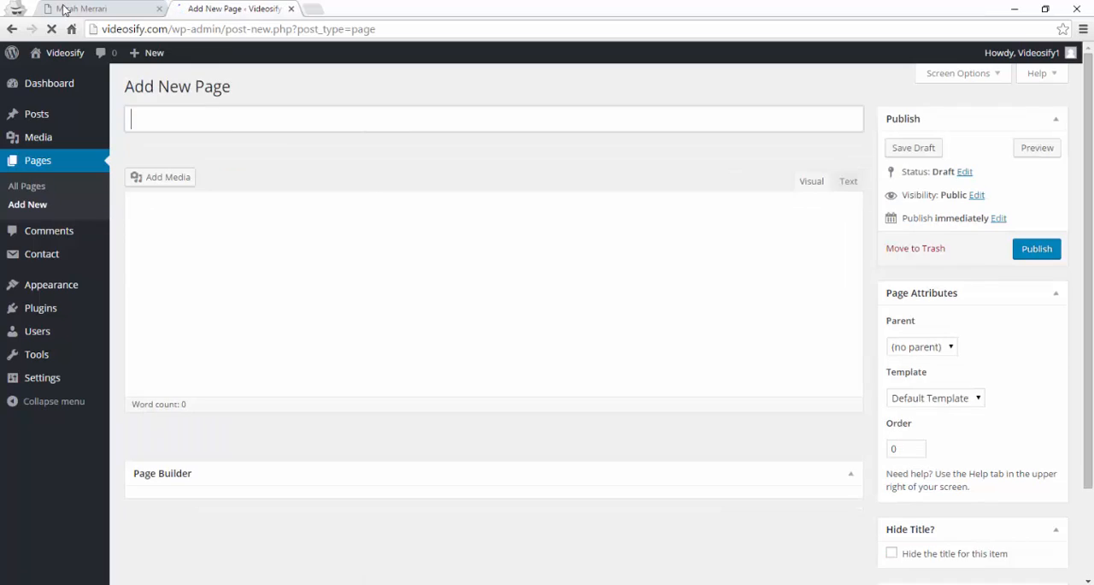
left_click(67, 9)
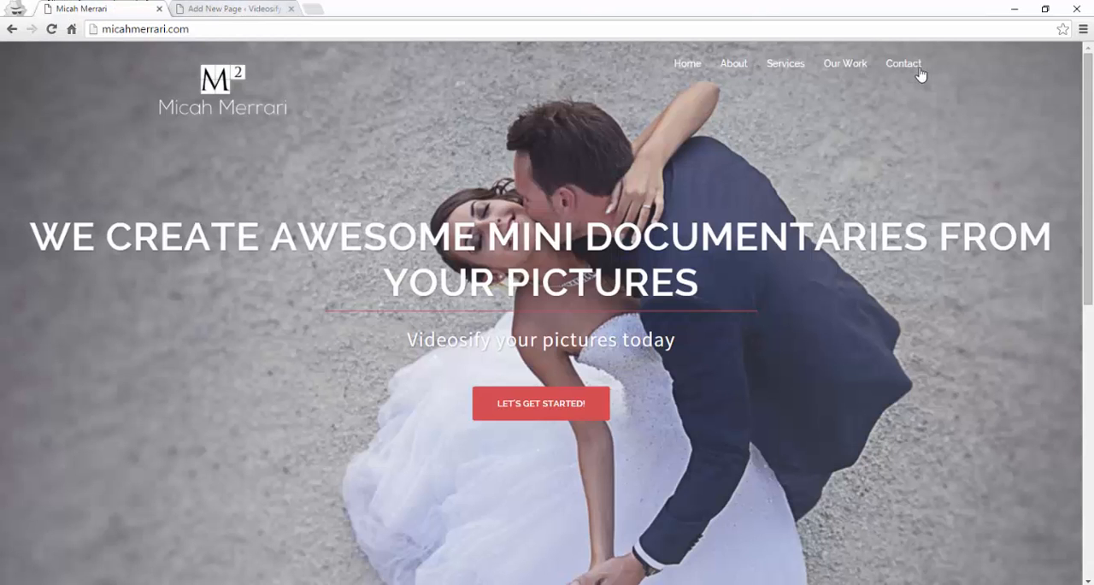
left_click(186, 7)
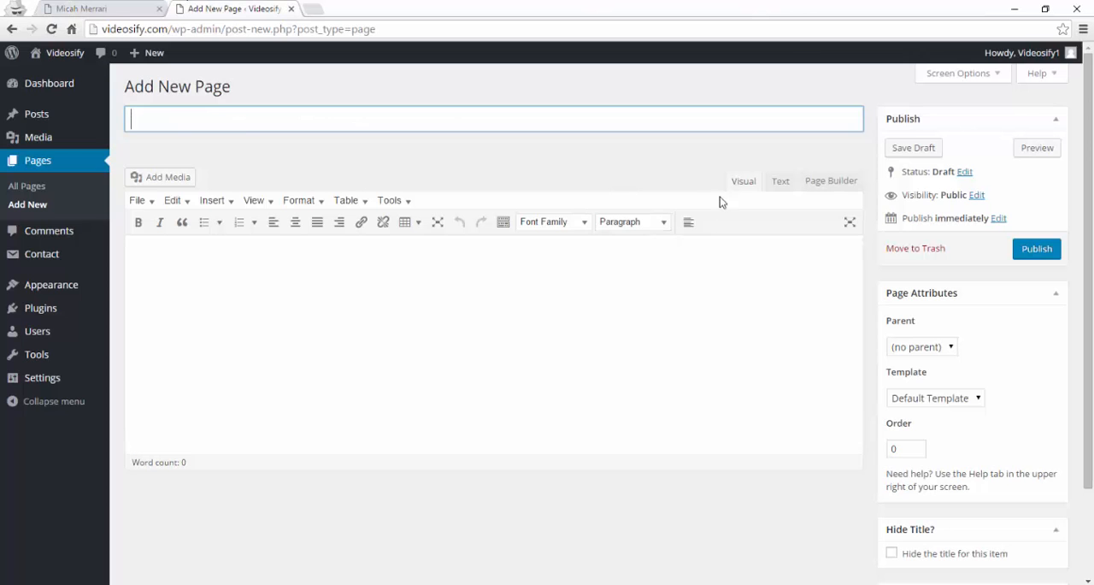
type("About")
- Assign the Full width template to the About page, hide its title, and publish it
scroll(1088, 256, "down", 1)
scroll(887, 282, "down", 2)
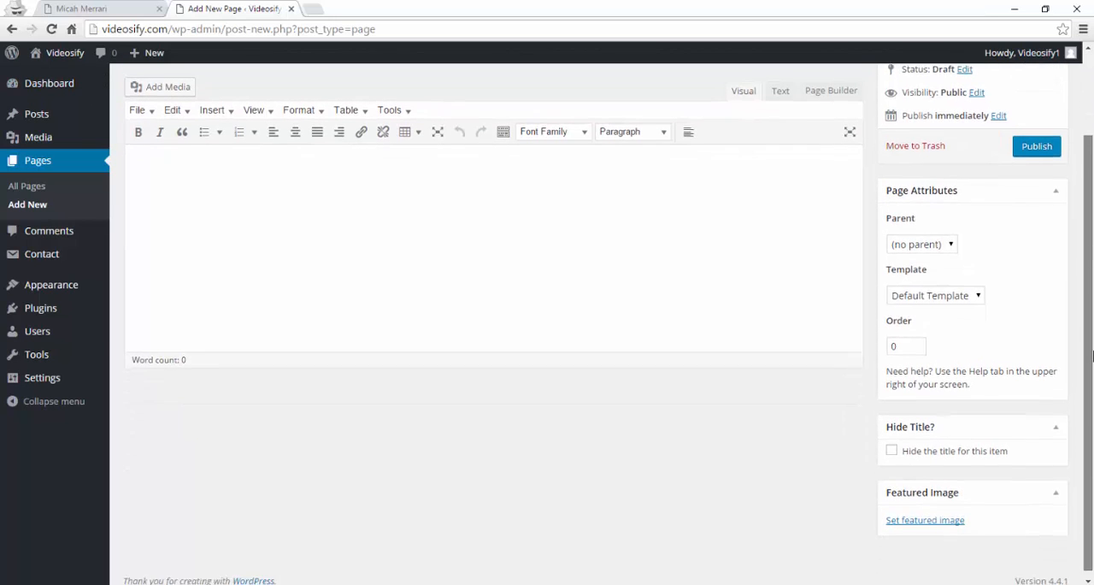
left_click(946, 292)
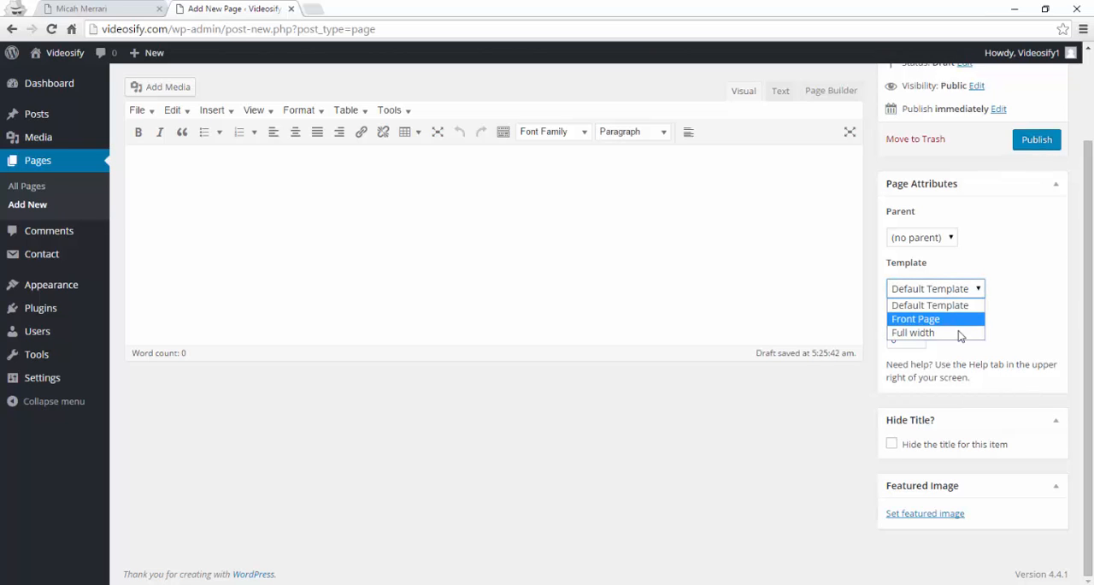
left_click(960, 334)
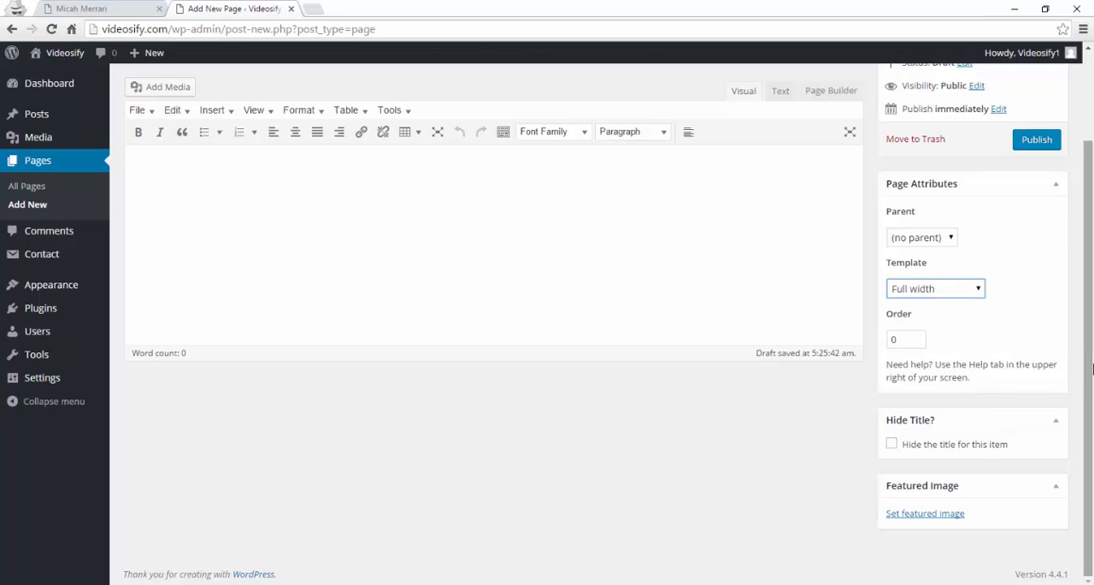
left_click(892, 445)
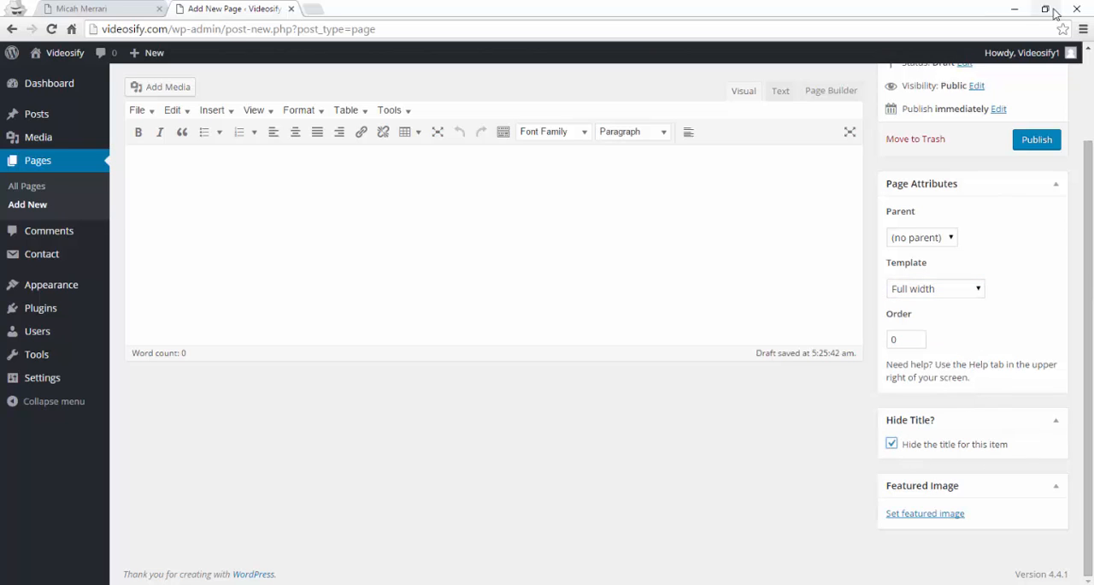
left_click(1039, 139)
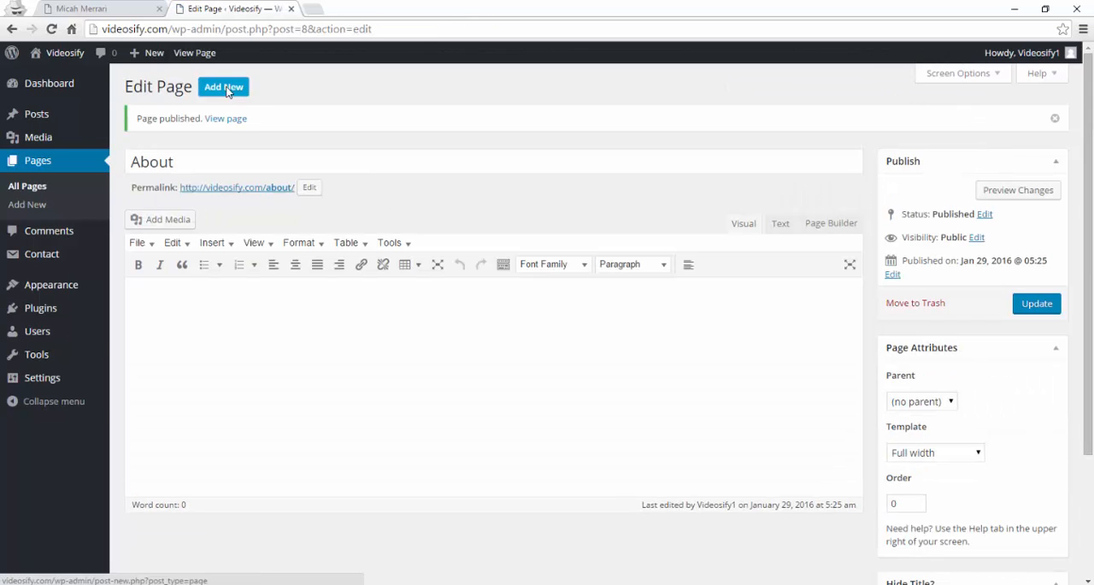
- Start a new page titled Services, consulting the example website's menu for the name
left_click(228, 89)
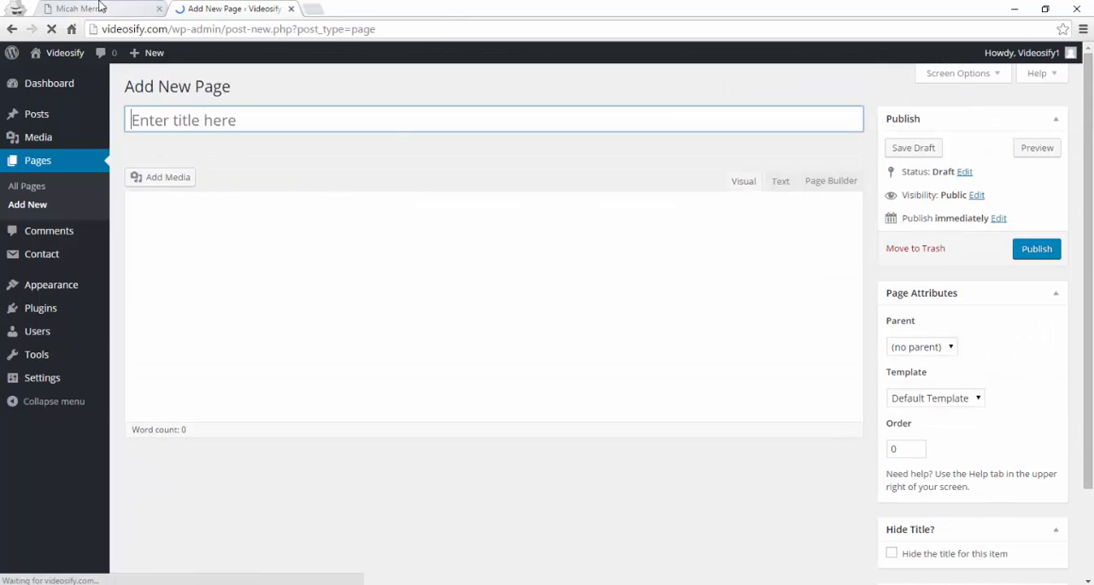
left_click(100, 8)
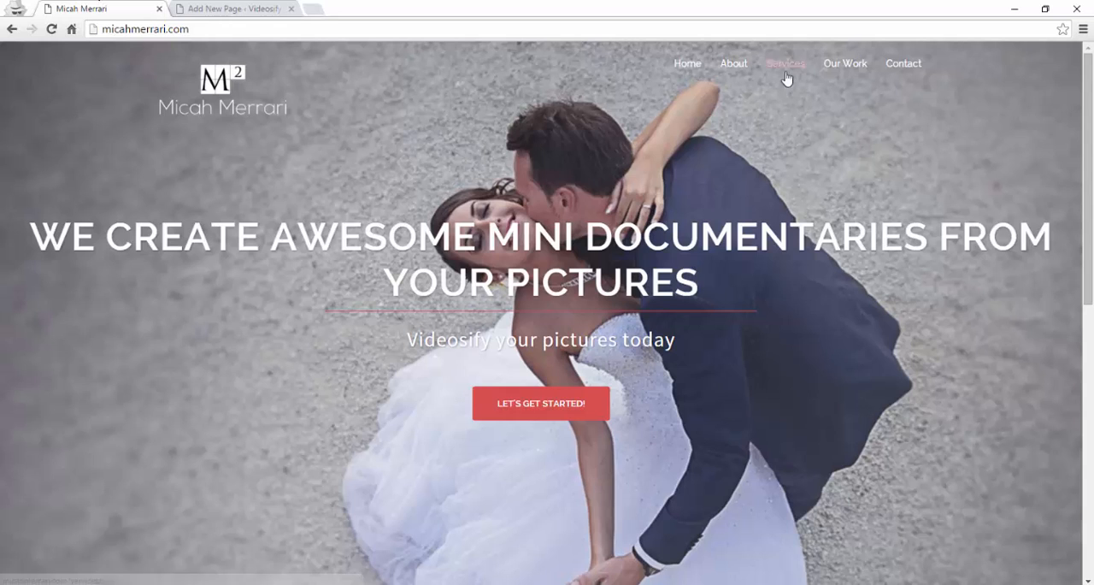
left_click(283, 8)
left_click(402, 122)
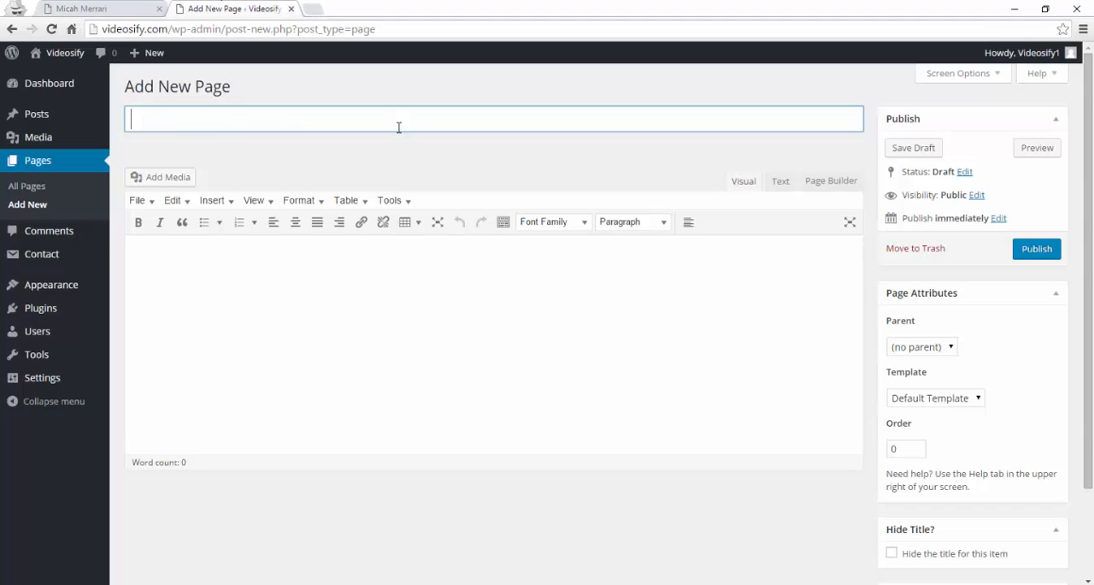
type("Services")
- Assign the Full width template to the Services page, hide its title, and publish it
scroll(1084, 309, "down", 1)
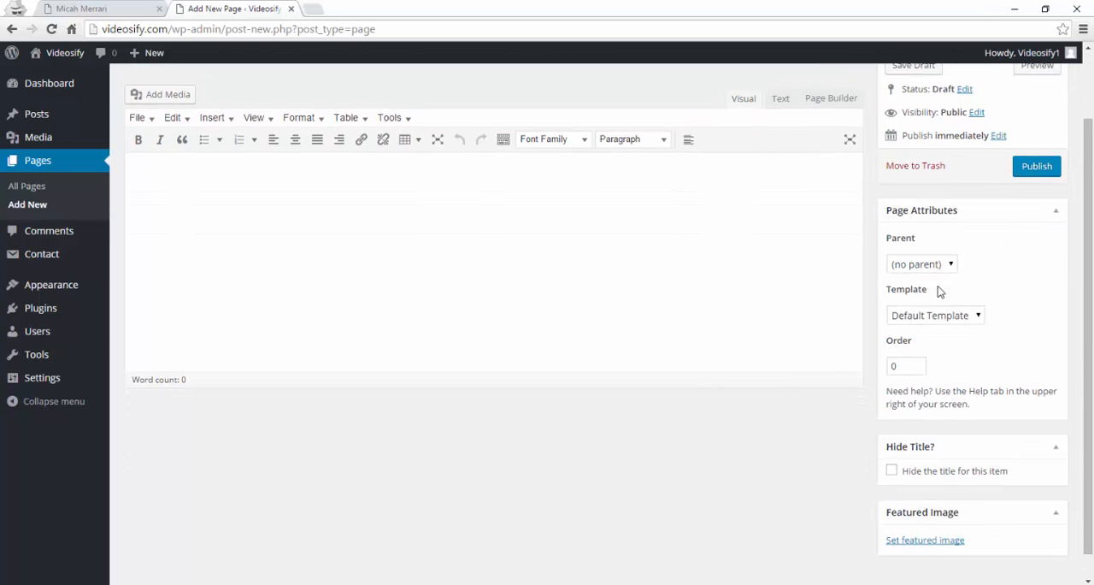
left_click(926, 316)
left_click(913, 359)
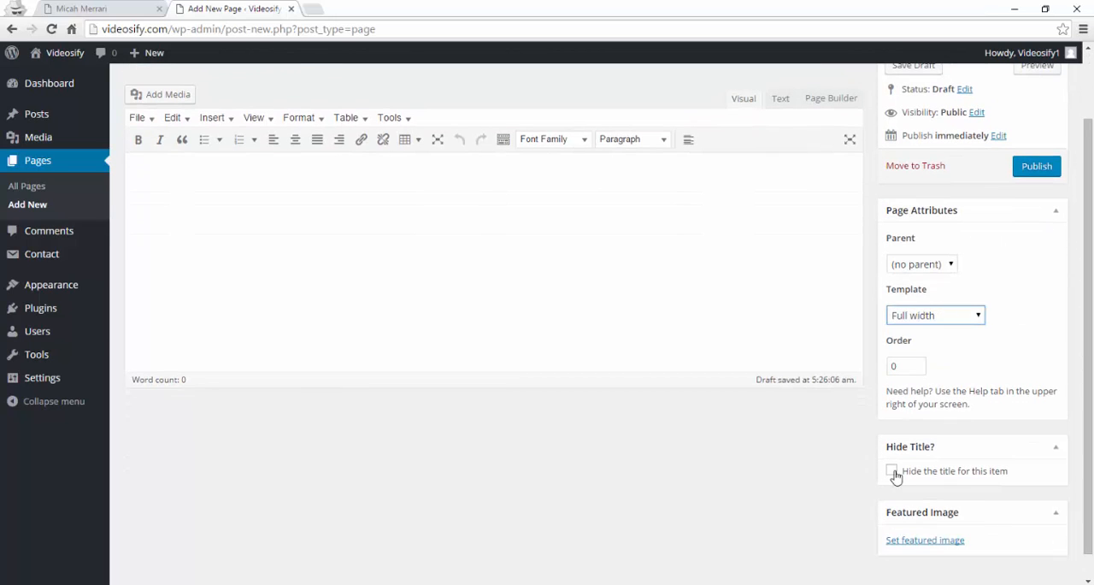
left_click(892, 470)
left_click(1036, 165)
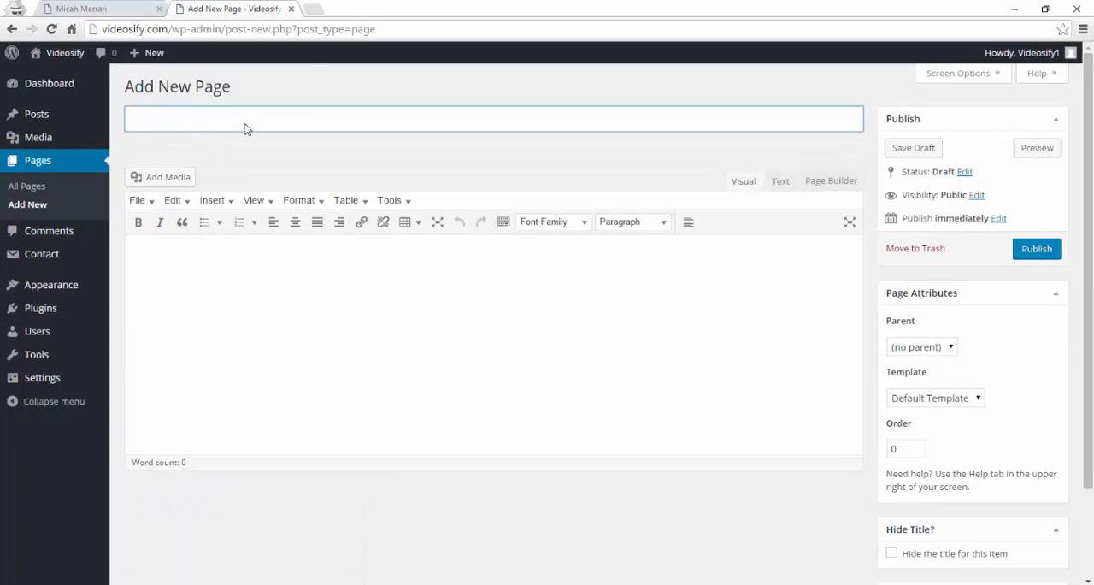
- Title the new page Our Work, with the Full width template and its title hidden
type("Our Work")
left_click(933, 398)
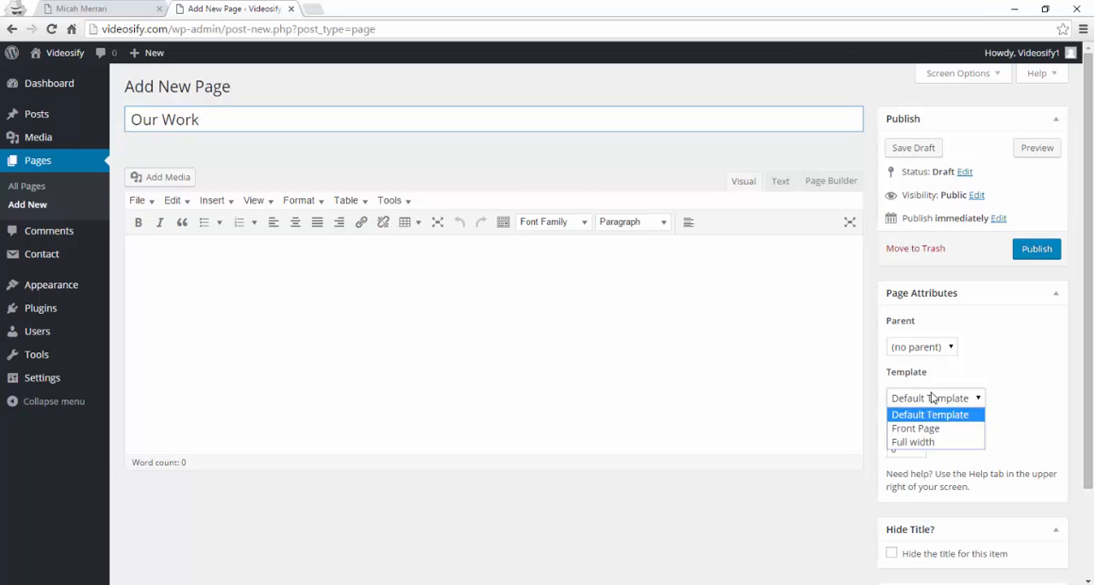
left_click(920, 442)
scroll(1091, 404, "down", 1)
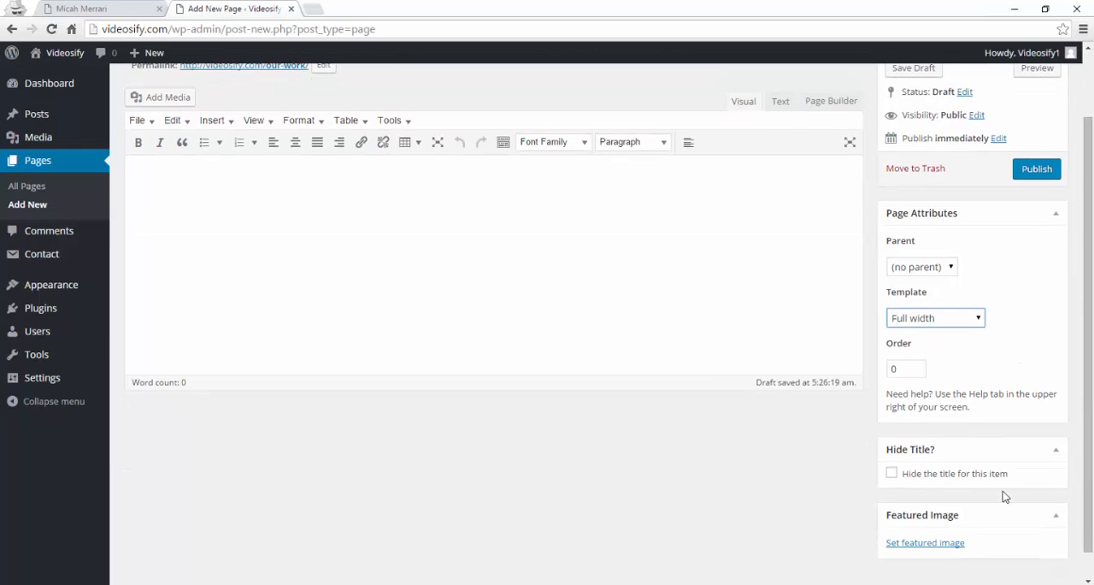
left_click(892, 472)
scroll(276, 254, "up", 1)
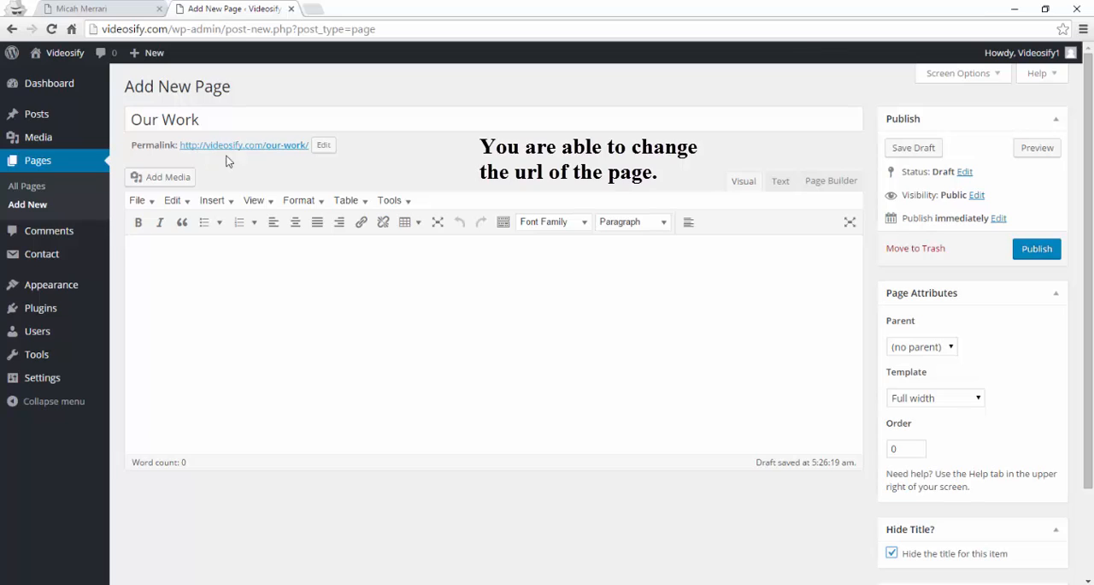
- Change the Our Work page's permalink slug to ourwork
left_click(275, 145)
left_click_drag(275, 145, 332, 162)
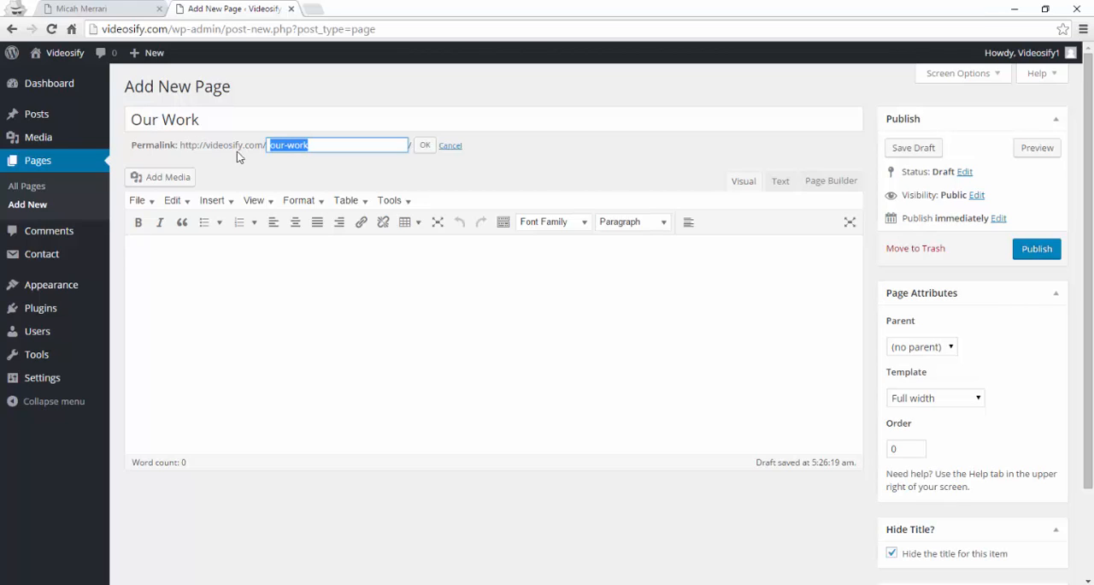
left_click(289, 146)
key("BackSpace")
left_click(424, 145)
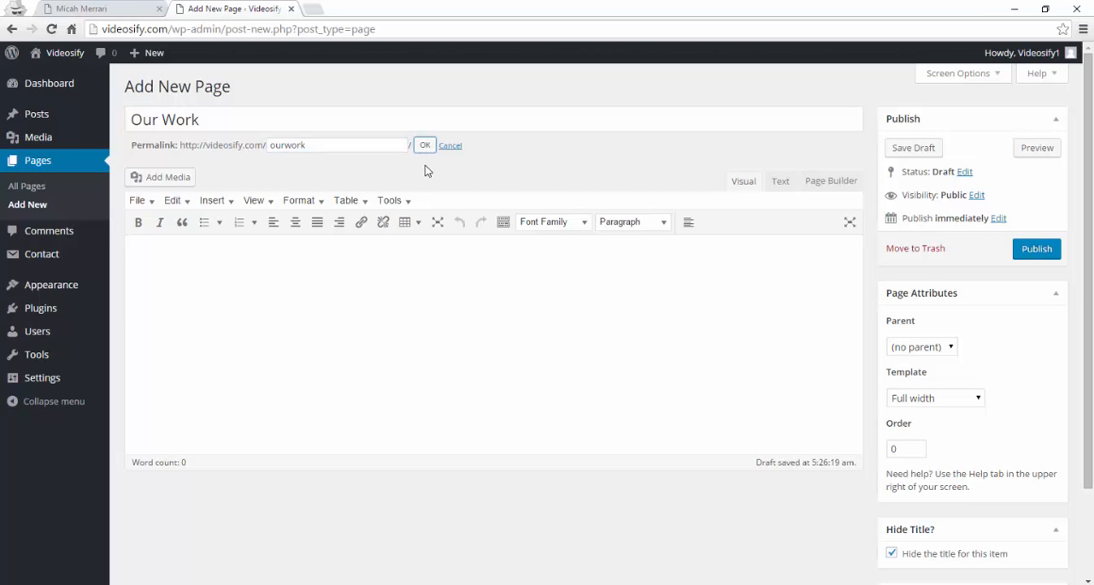
- Publish the Our Work page and start a new page titled Contact
left_click(1026, 252)
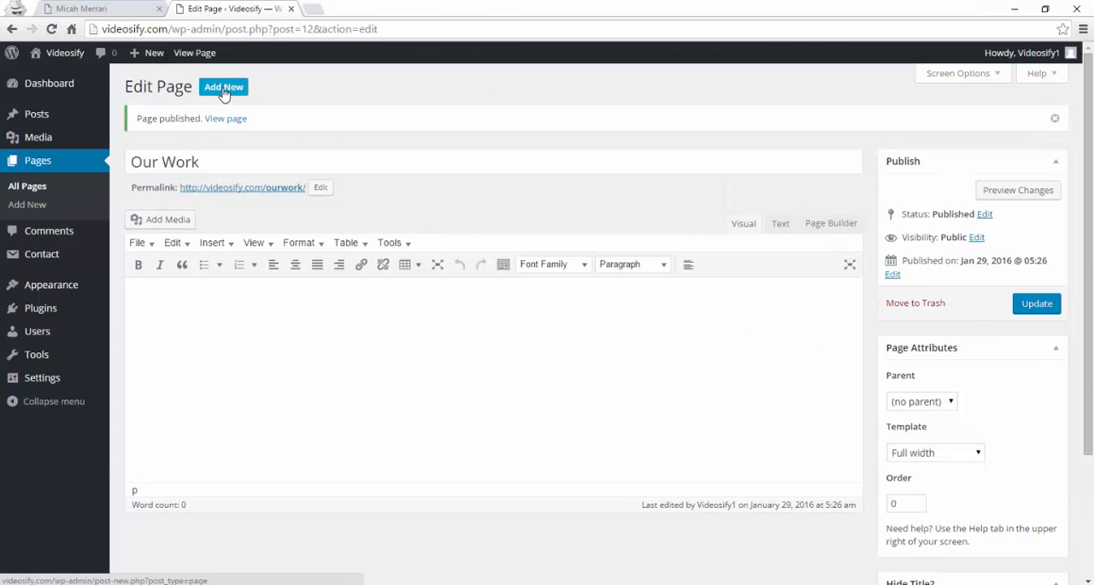
left_click(224, 88)
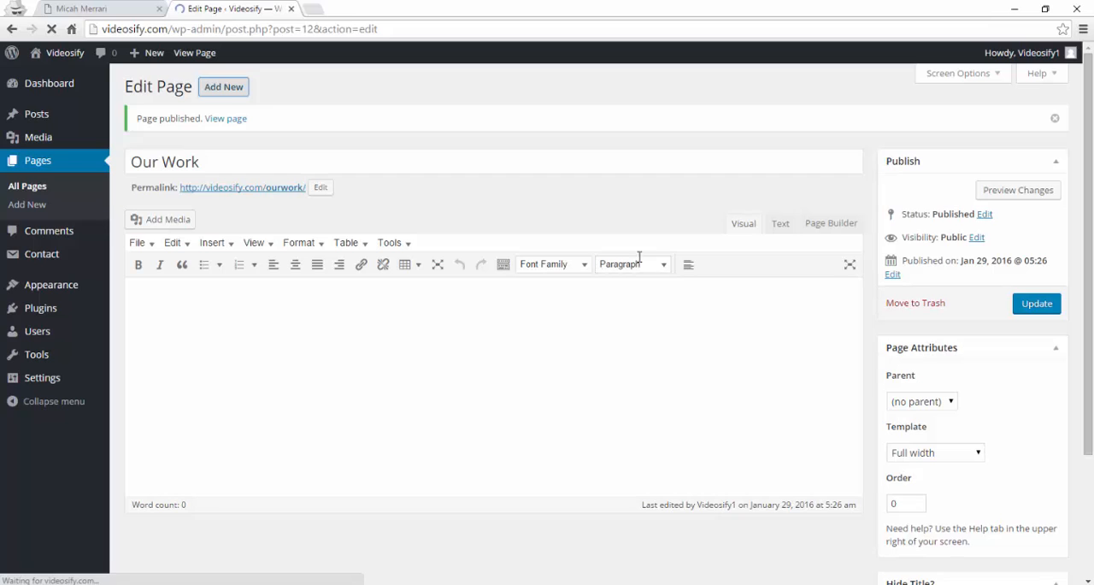
type("Contact")
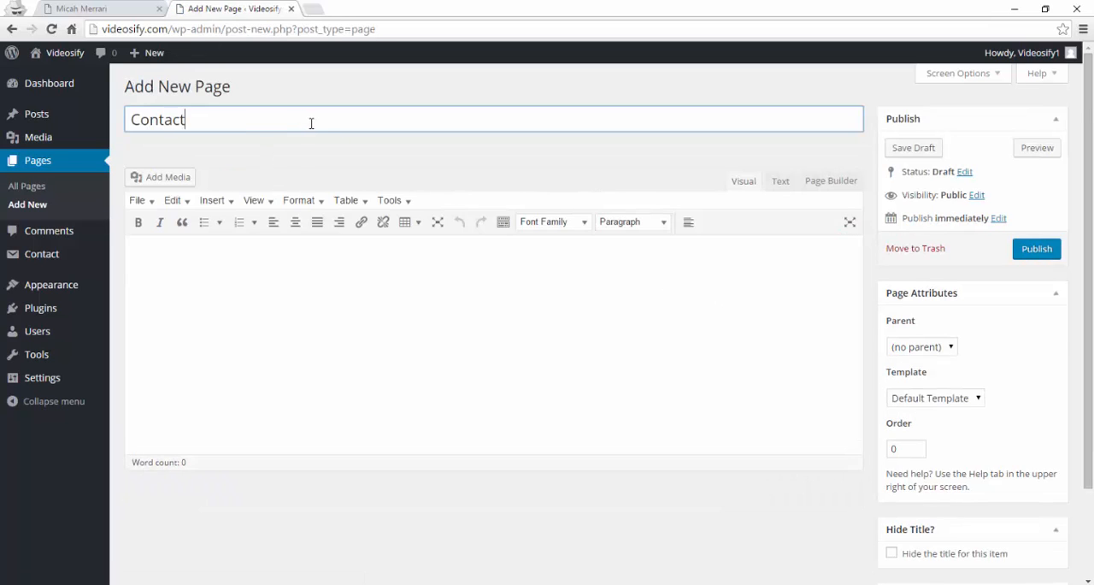
- Assign the Full width template to the Contact page, hide its title, and publish it
scroll(855, 265, "down", 1)
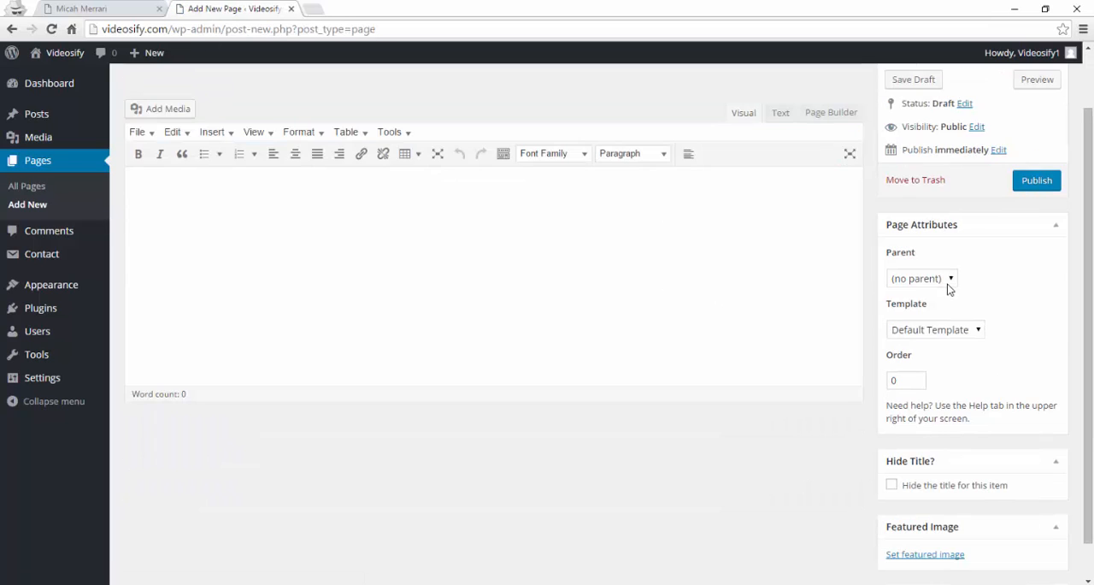
left_click(946, 330)
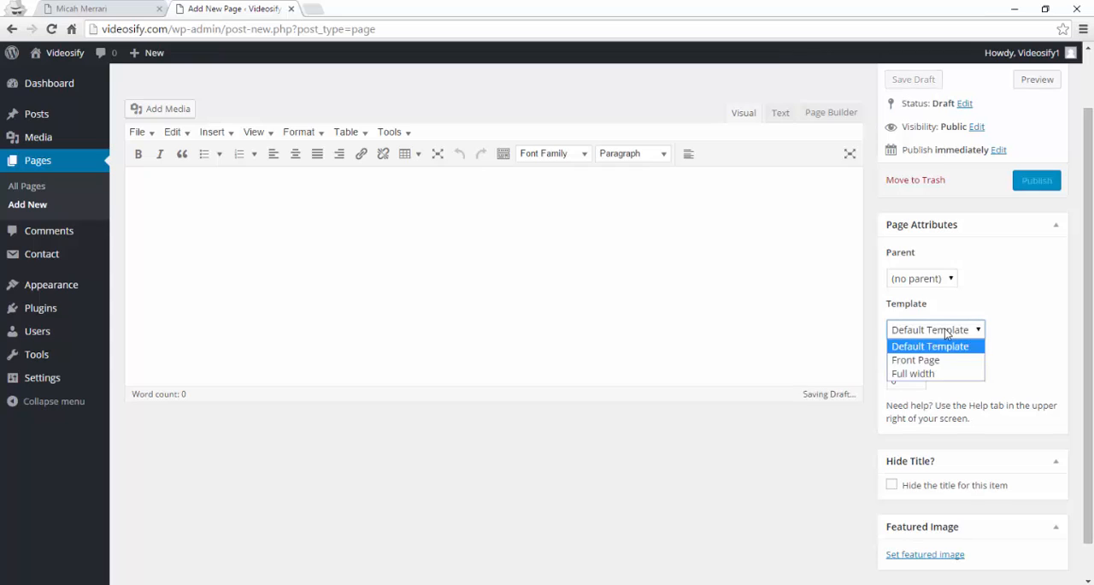
left_click(933, 375)
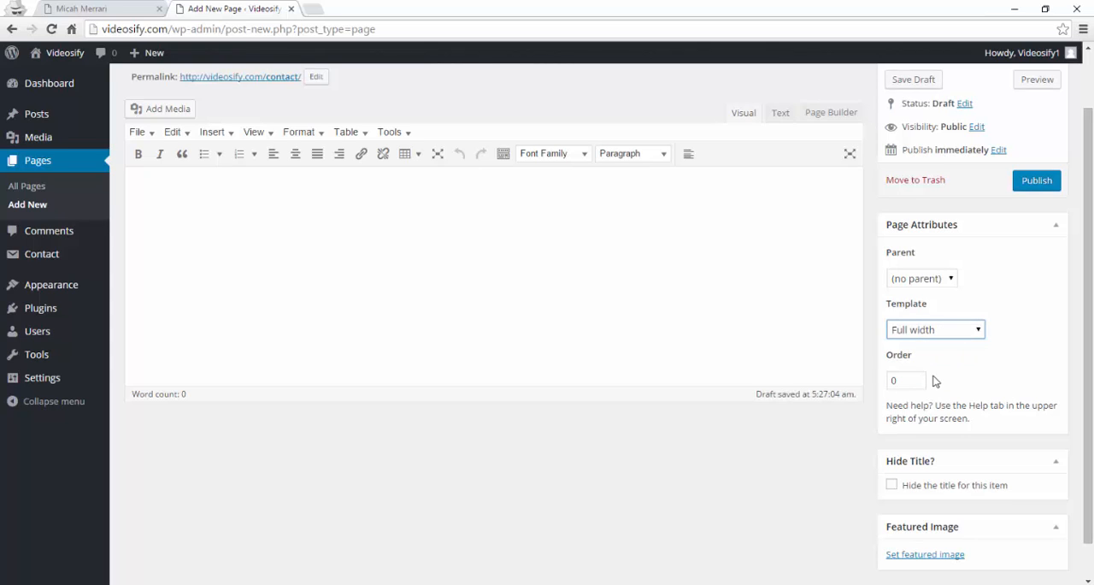
left_click(892, 484)
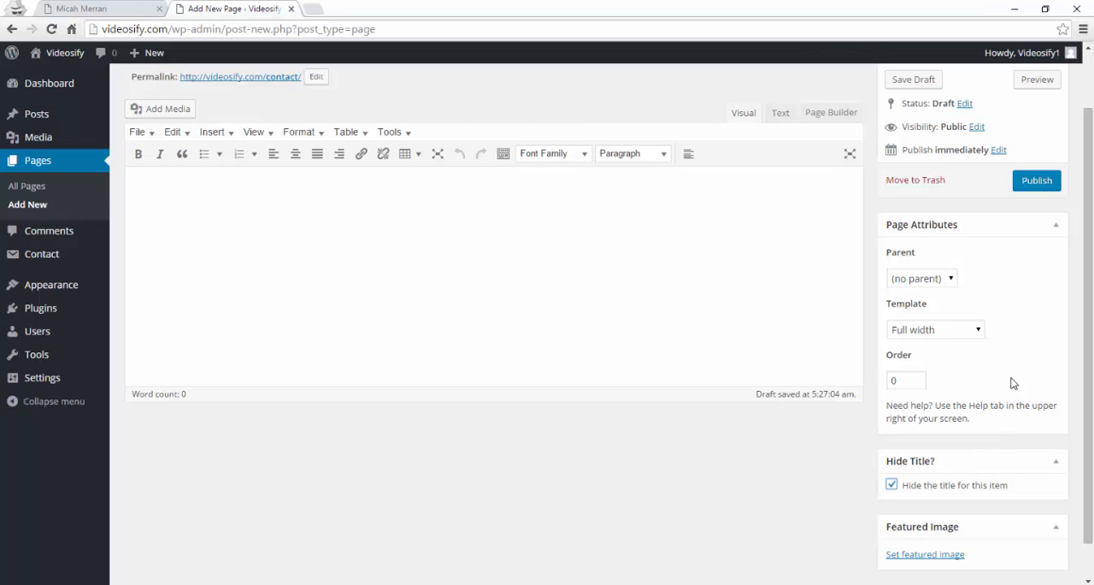
scroll(1067, 347, "up", 2)
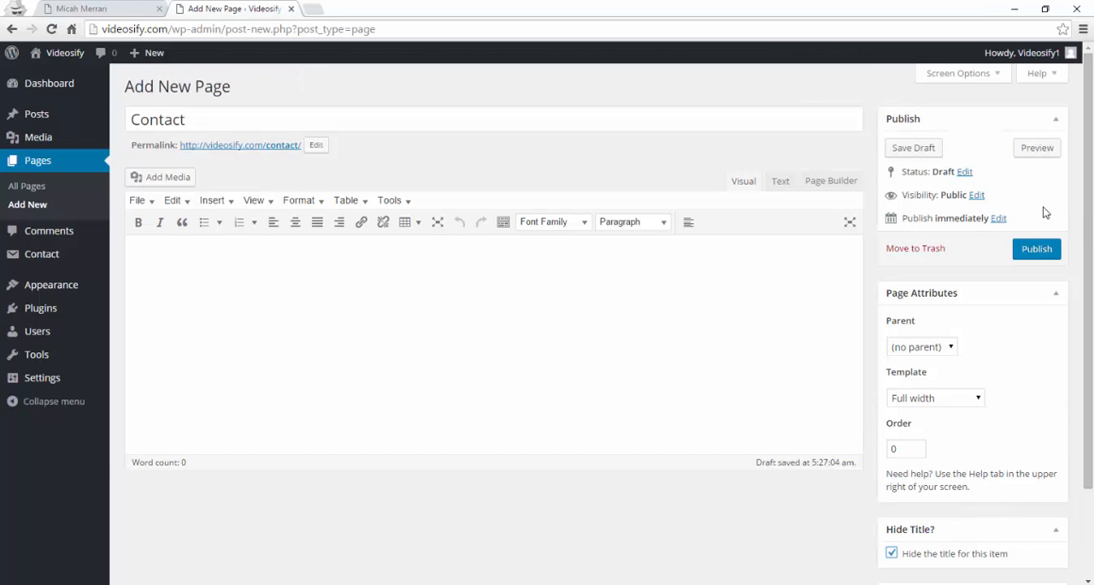
left_click(1038, 252)
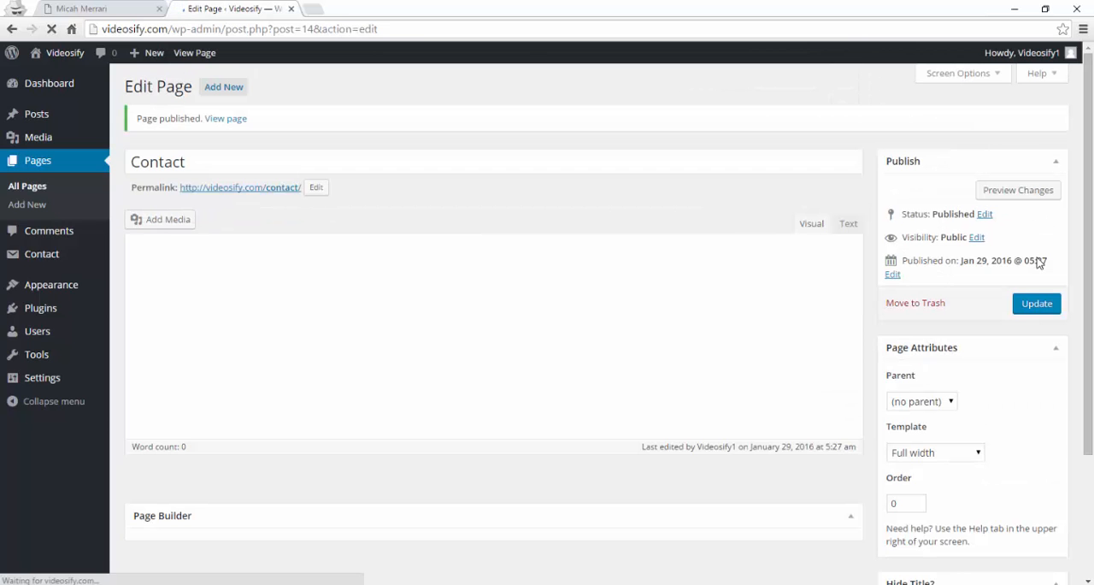
- Copy the domain videosify.com from the page address, open it in a new browser tab, and look over the live homepage
left_click_drag(172, 29, 102, 31)
right_click(148, 34)
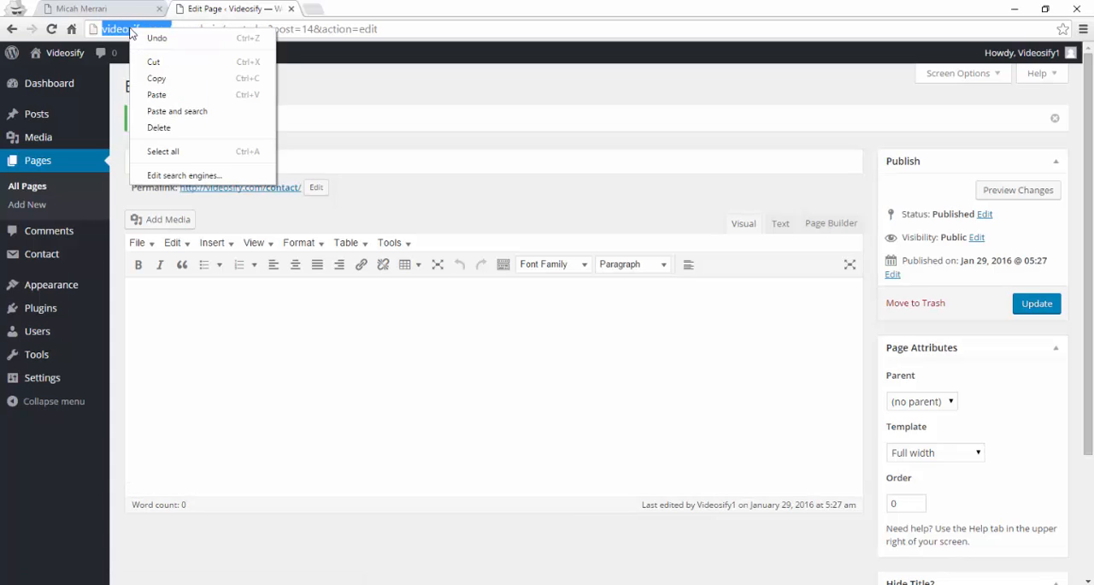
left_click(167, 75)
left_click(313, 10)
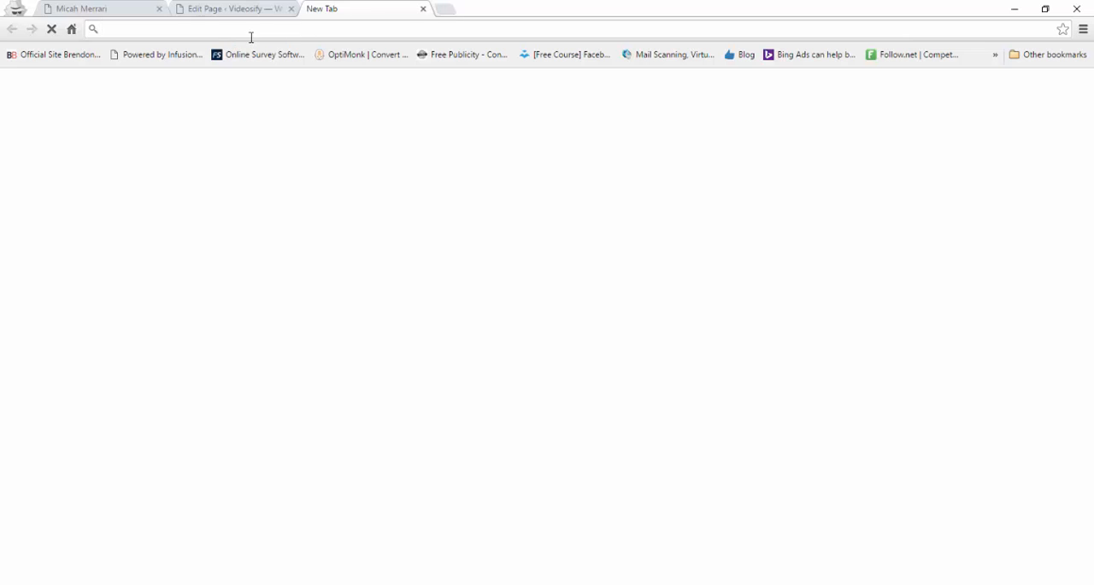
key("ctrl+v")
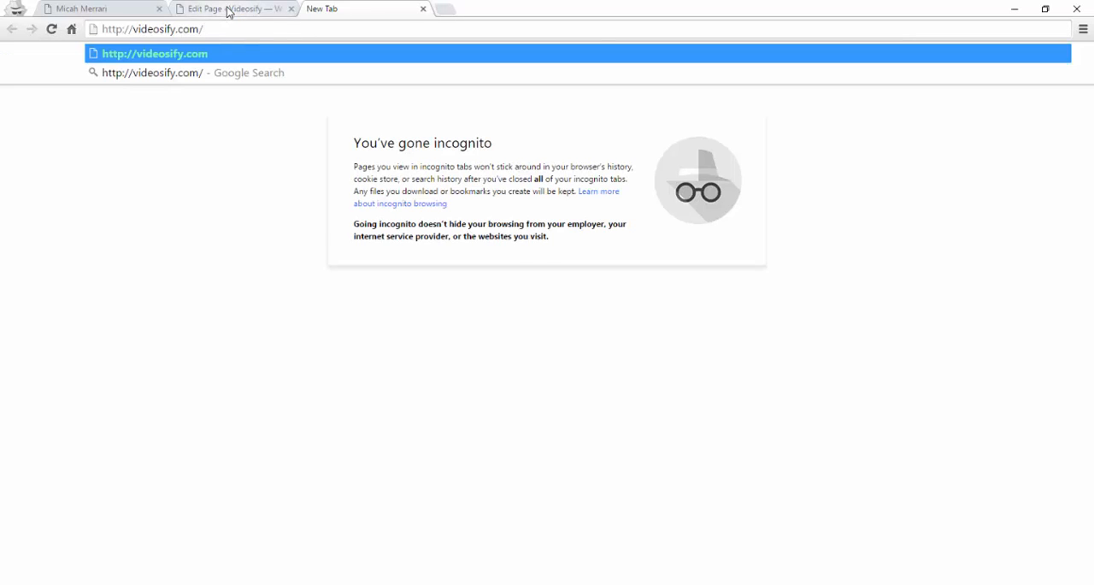
left_click(229, 10)
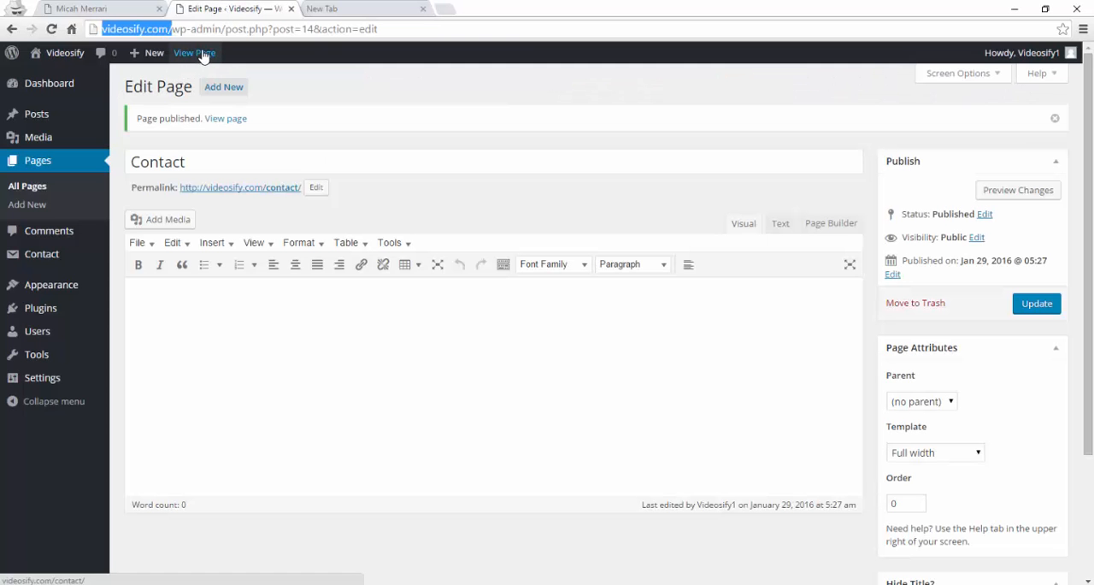
left_click(363, 7)
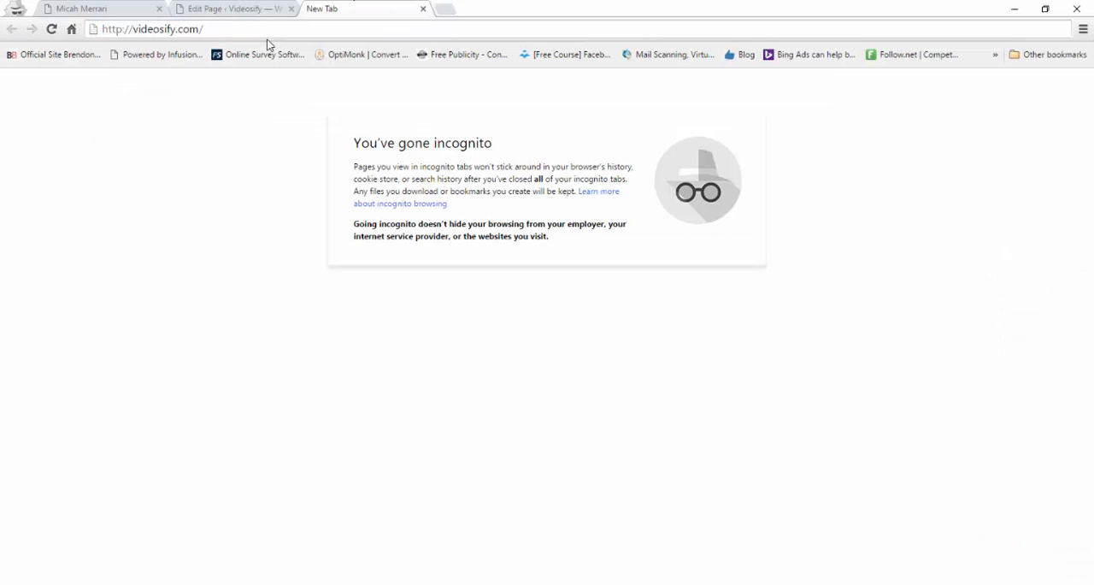
key("Return")
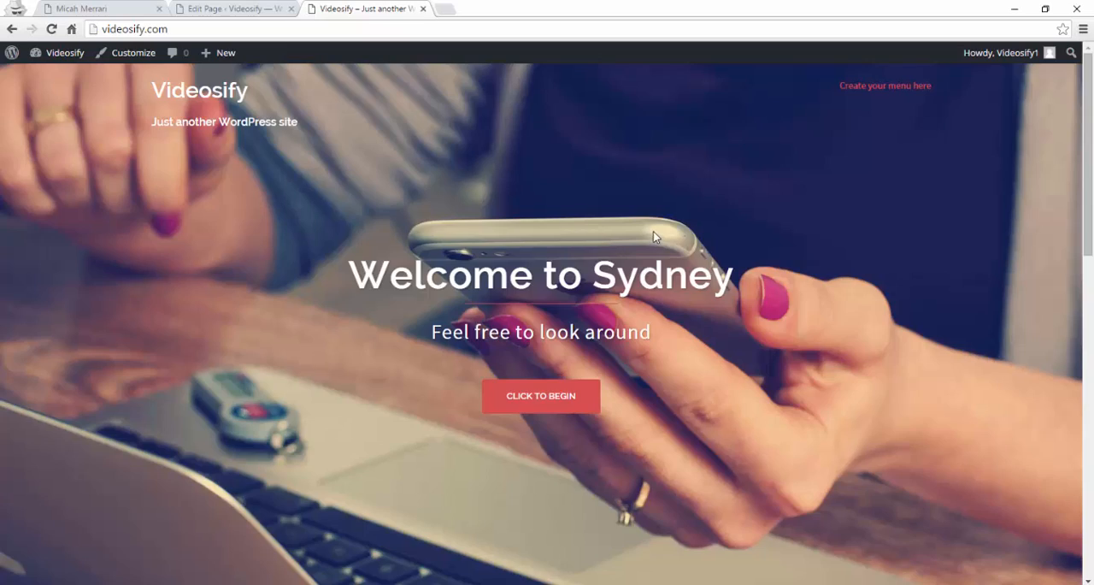
scroll(654, 233, "down", 5)
scroll(654, 233, "up", 5)
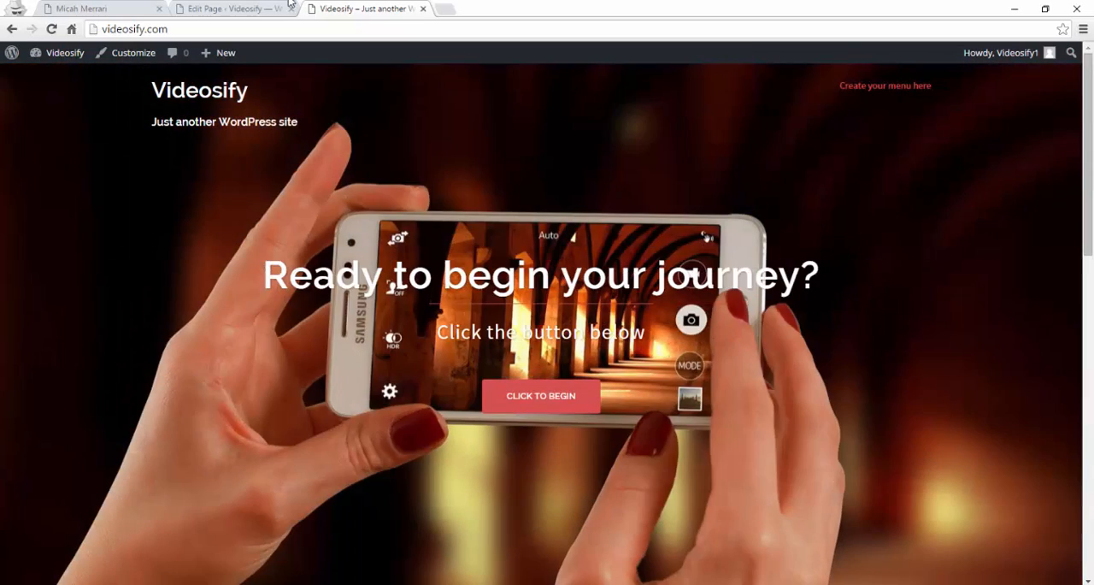
- Switch to the example website and examine its homepage layout from the header image down to the footer
left_click(205, 8)
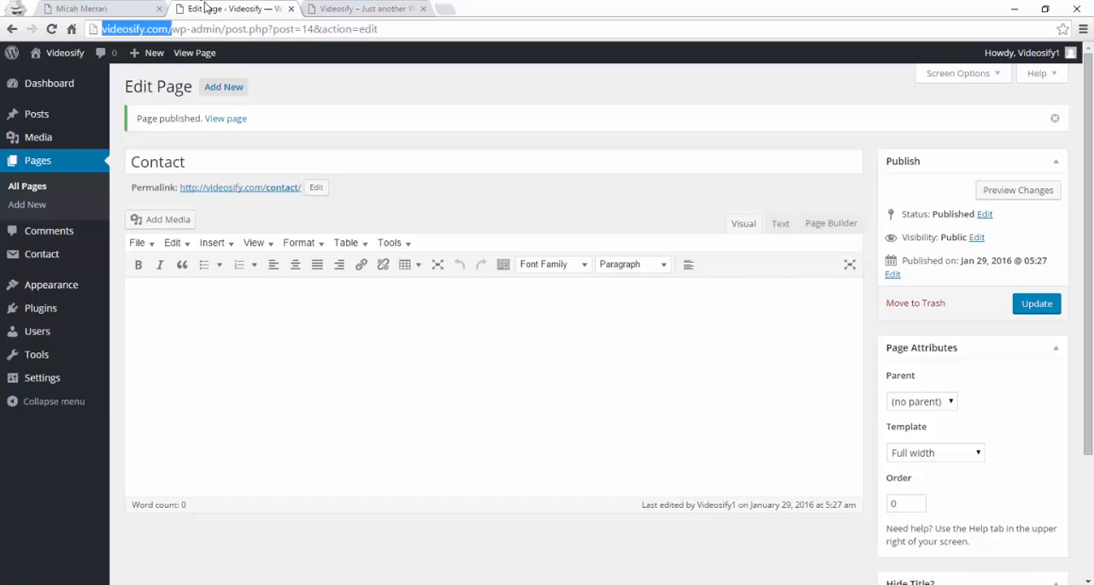
left_click(81, 8)
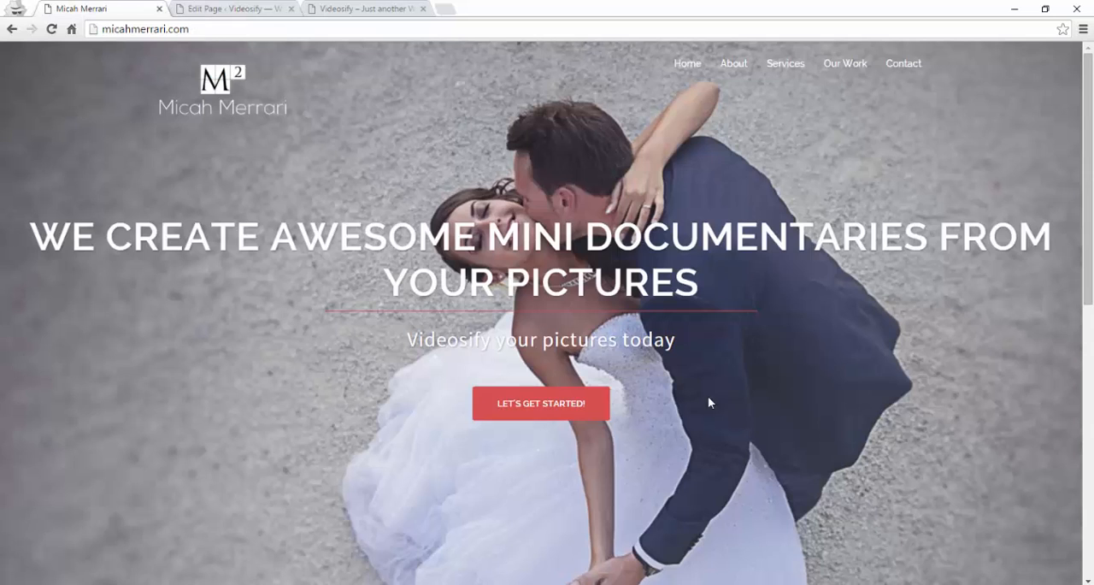
scroll(675, 350, "down", 2)
scroll(675, 355, "down", 5)
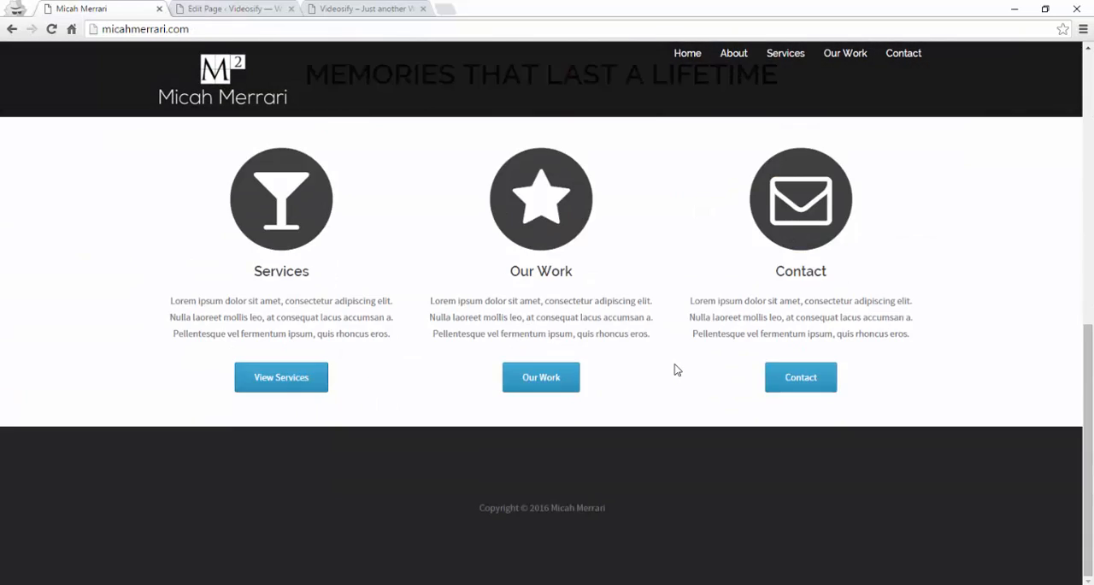
scroll(675, 363, "up", 5)
scroll(674, 365, "up", 3)
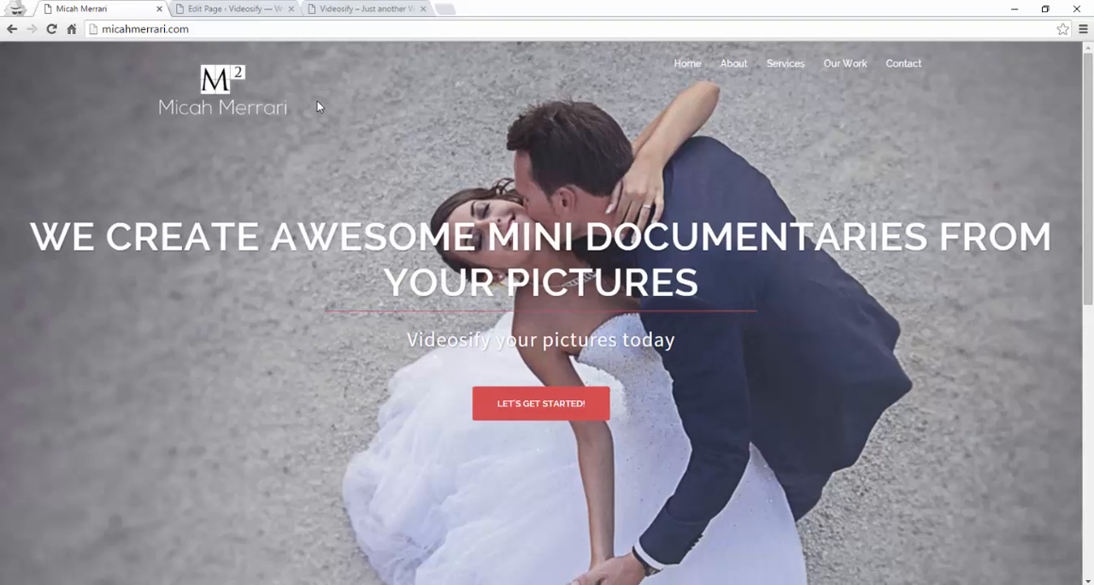
- Return to the Videosify admin, open the theme customizer, and set the front page to display a static page
left_click(235, 10)
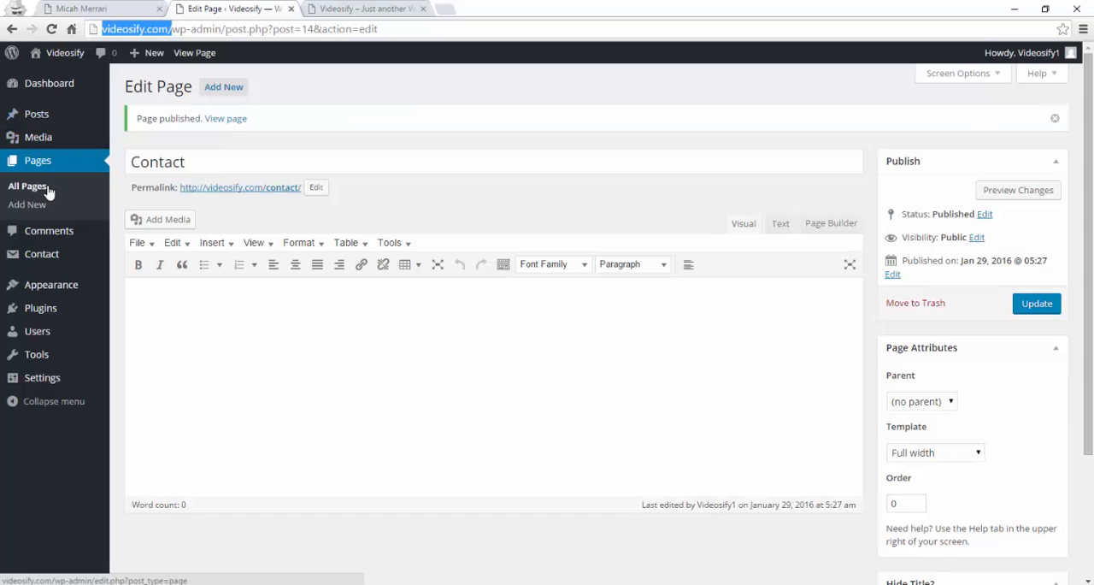
mouse_move(26, 285)
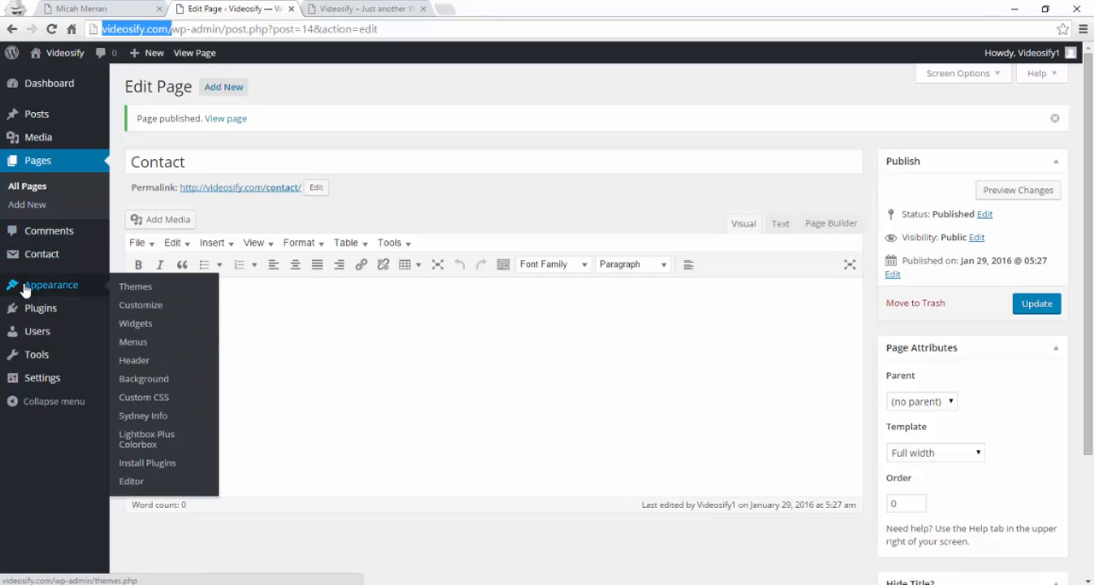
left_click(125, 305)
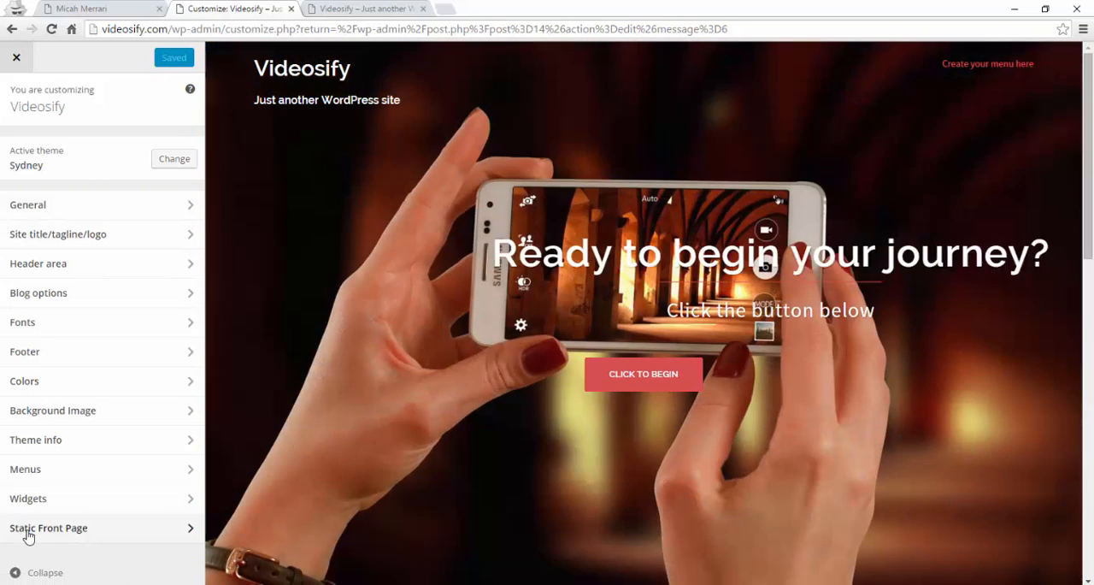
left_click(28, 531)
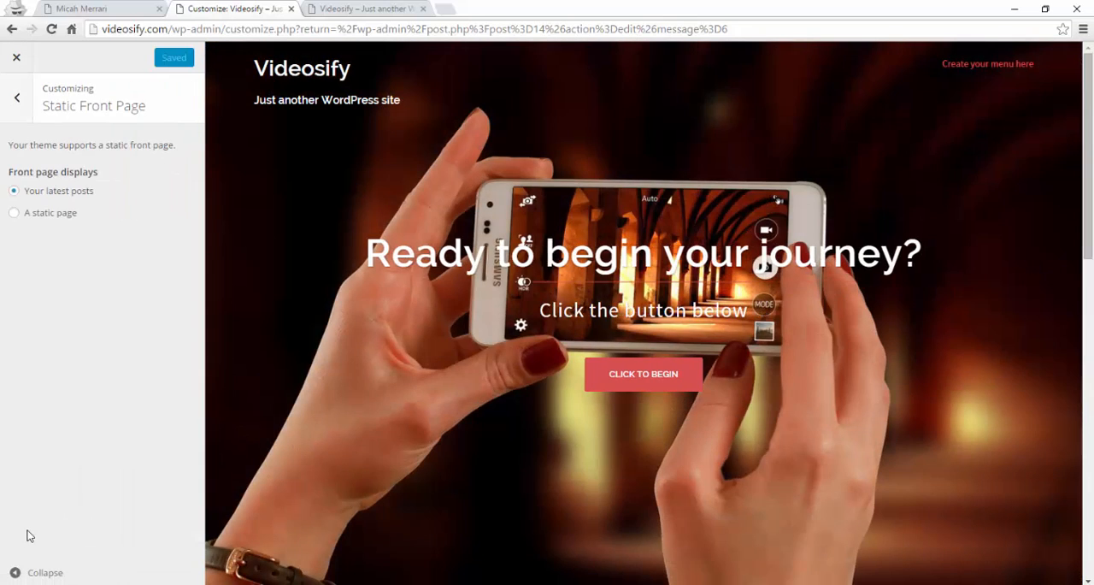
left_click(13, 221)
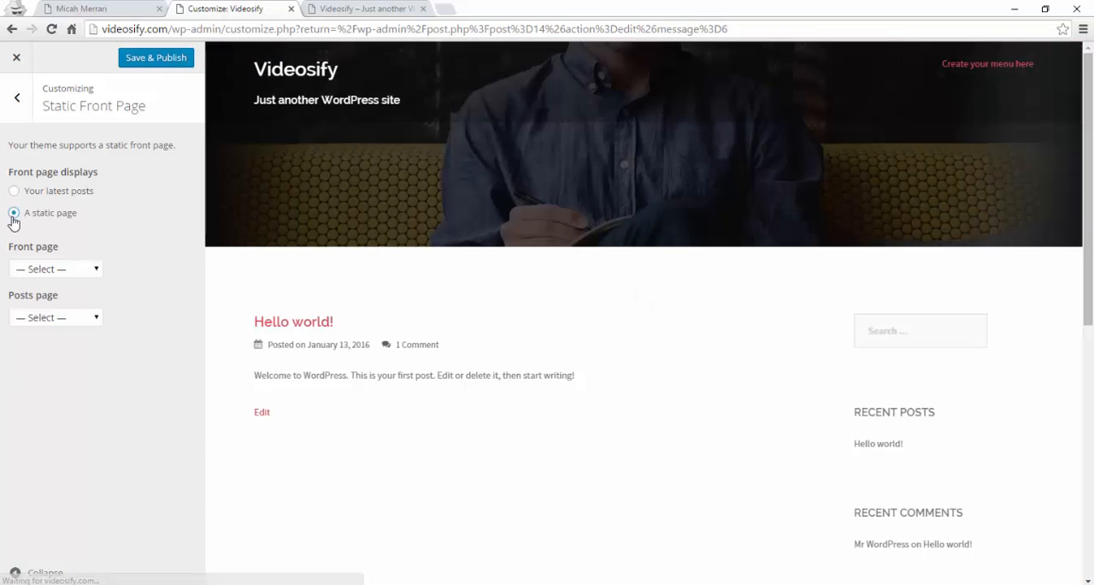
- Look over the live Videosify homepage, from the header slider down to the blog posts and sidebar
left_click(346, 10)
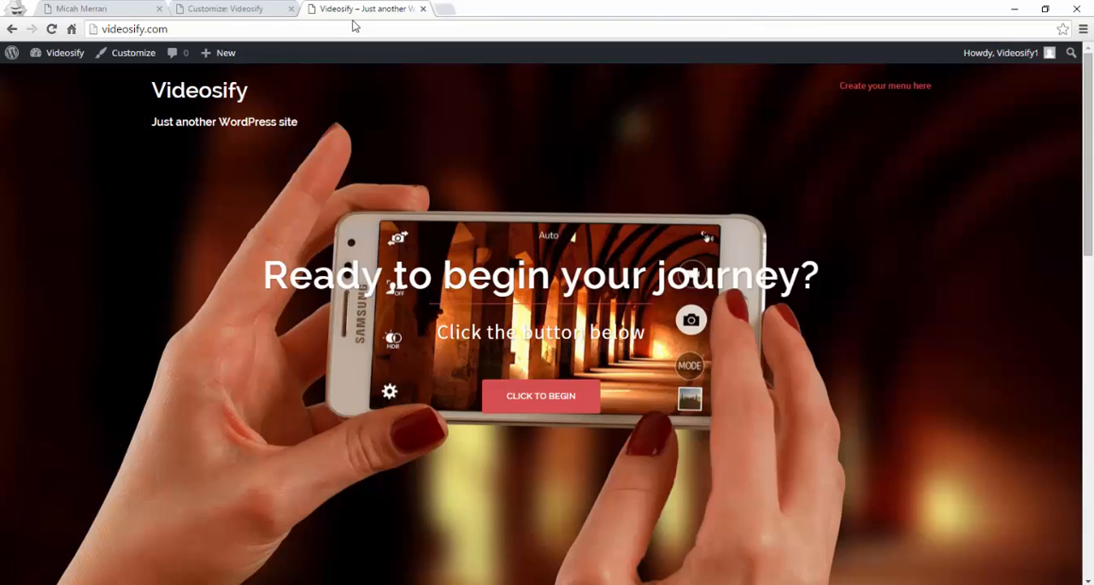
scroll(242, 247, "down", 5)
scroll(310, 322, "up", 3)
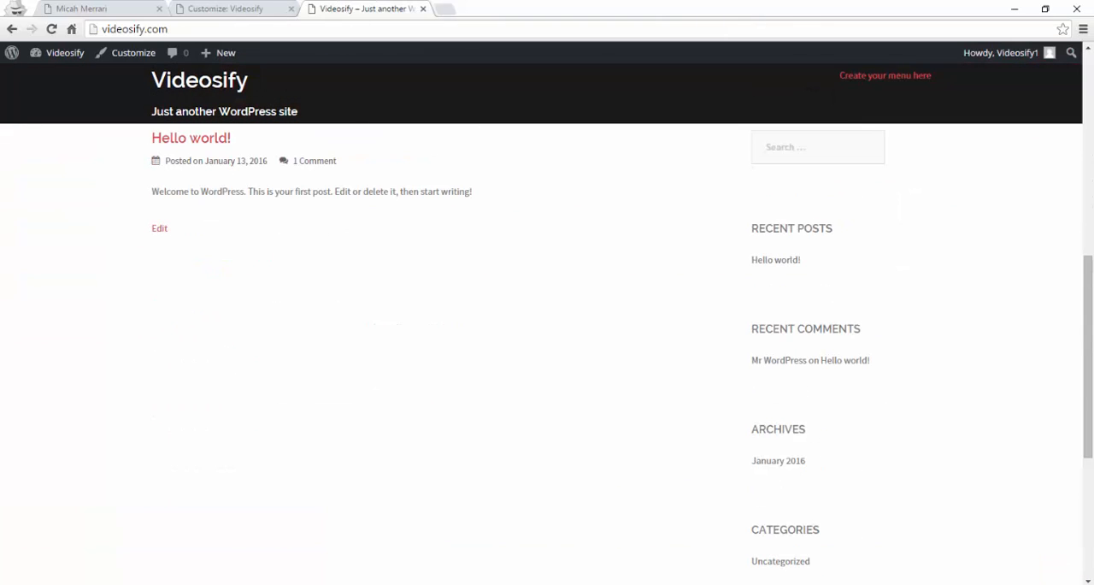
scroll(287, 312, "up", 3)
scroll(335, 342, "up", 3)
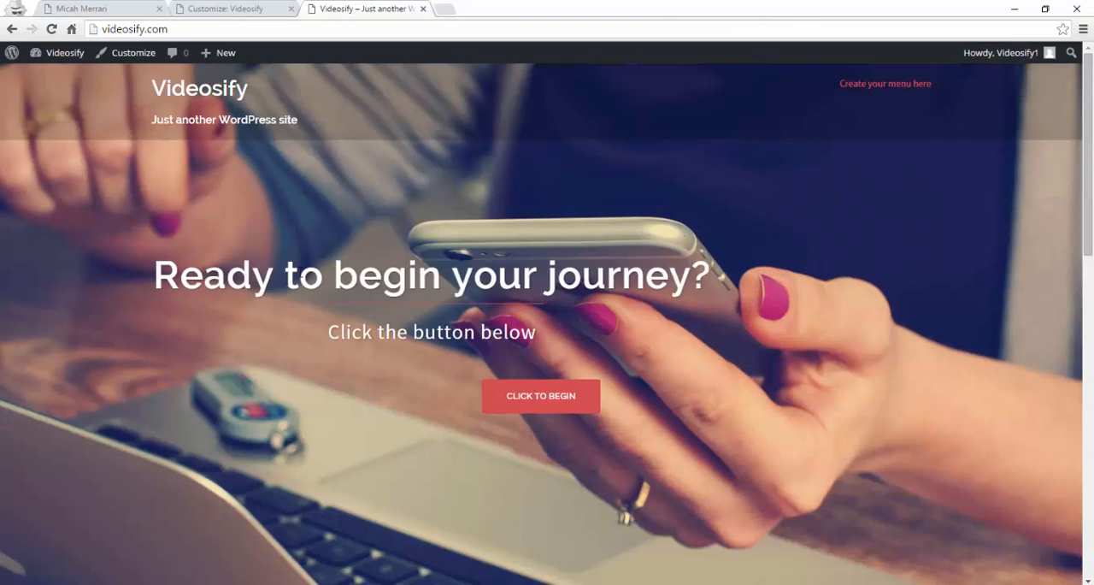
- Choose Home as the static front page in the customizer and publish the change
left_click(222, 9)
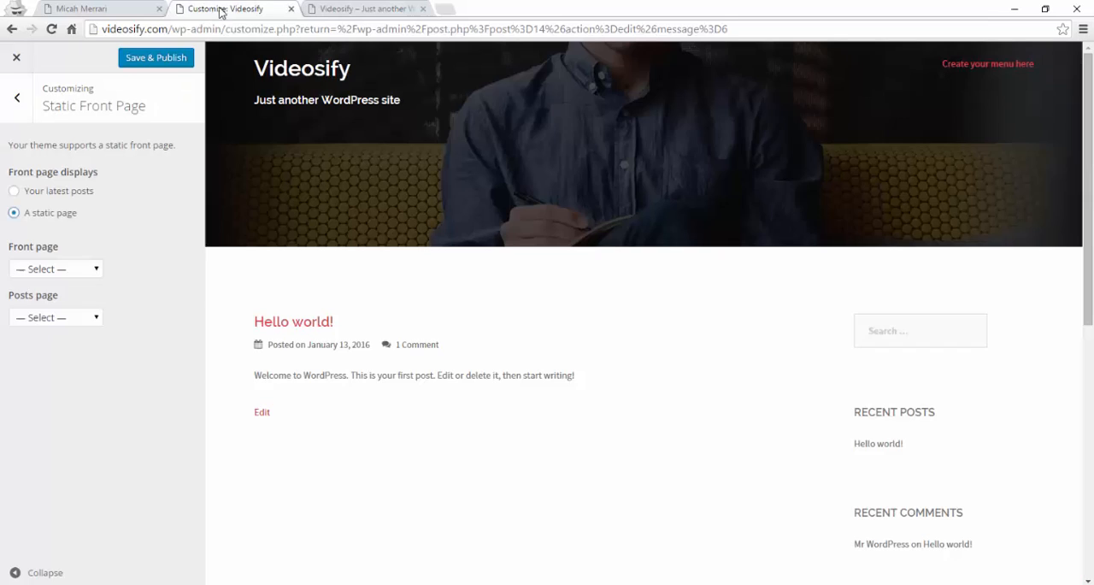
left_click(70, 274)
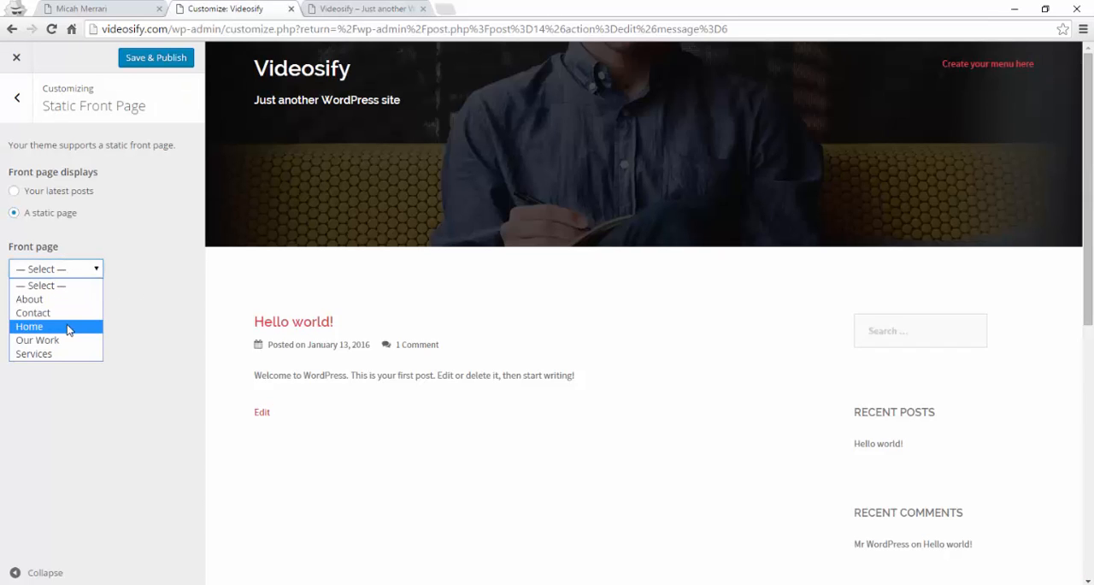
left_click(74, 322)
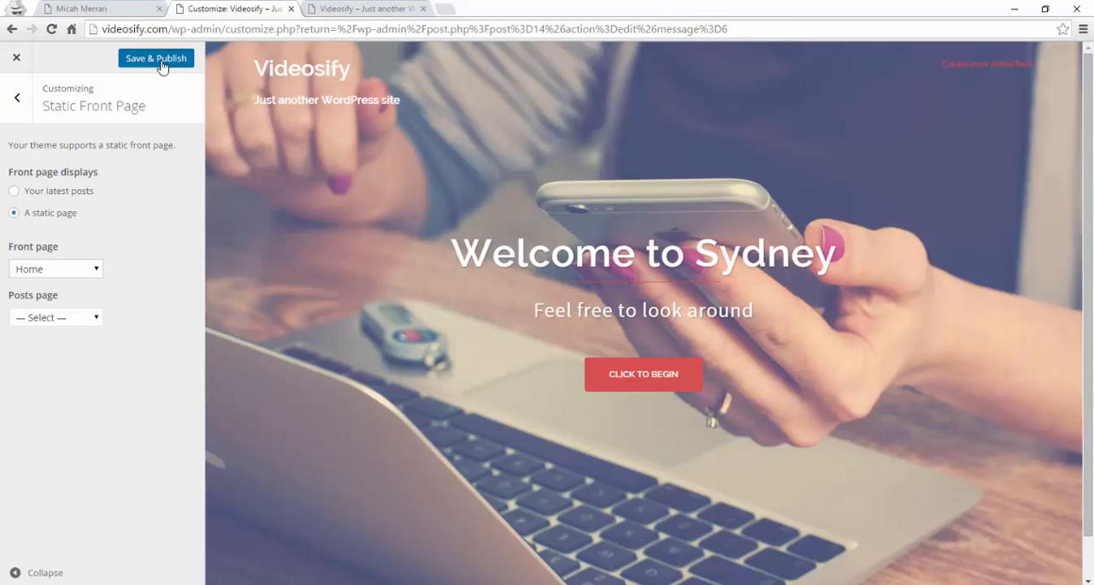
left_click(164, 62)
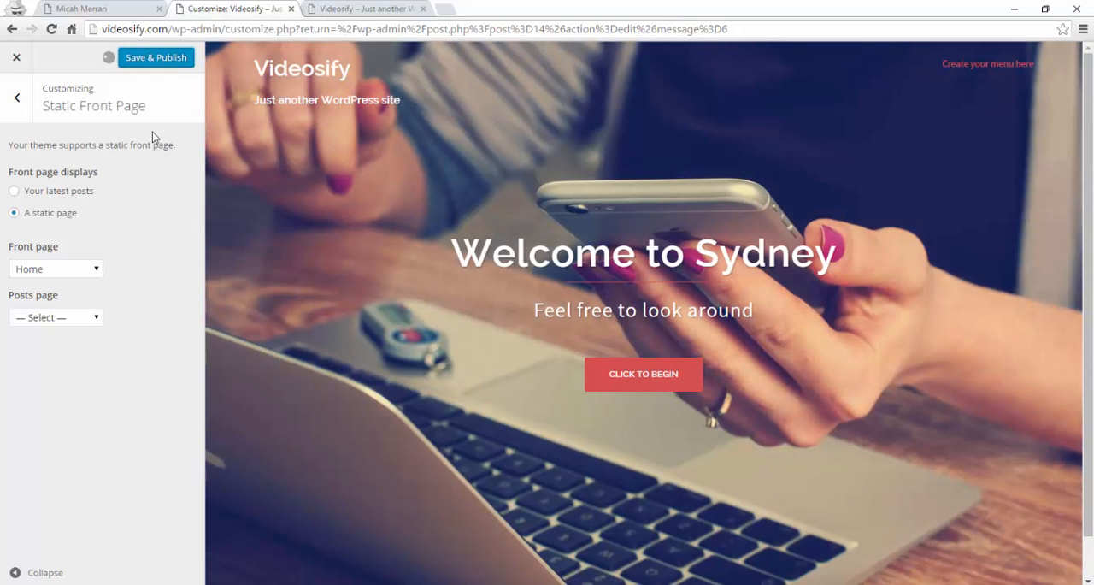
- Reload the live homepage to check the static front page, and close the customizer
left_click(368, 9)
left_click(53, 31)
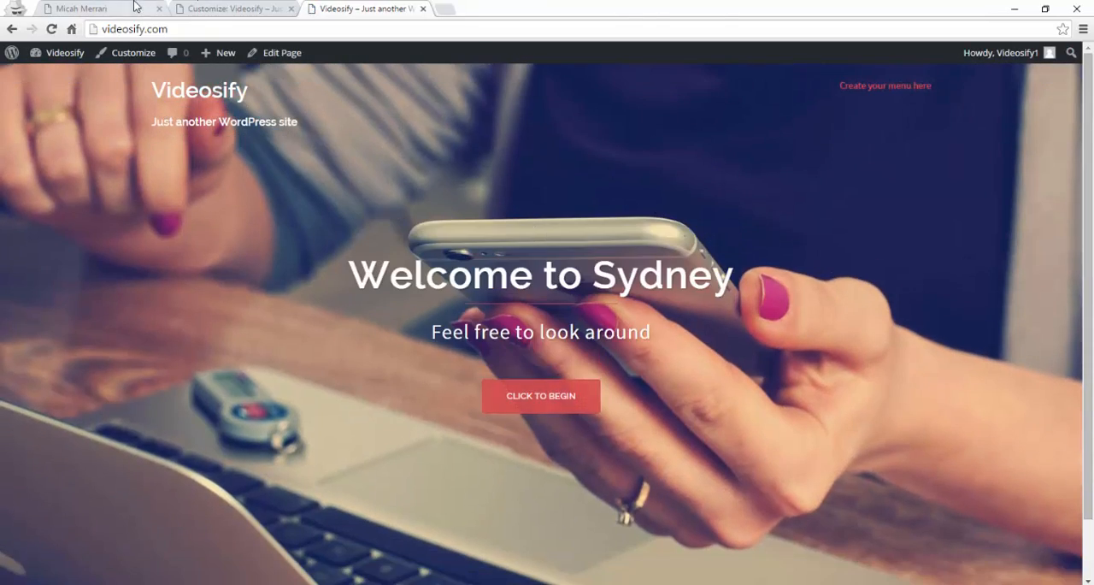
left_click(200, 8)
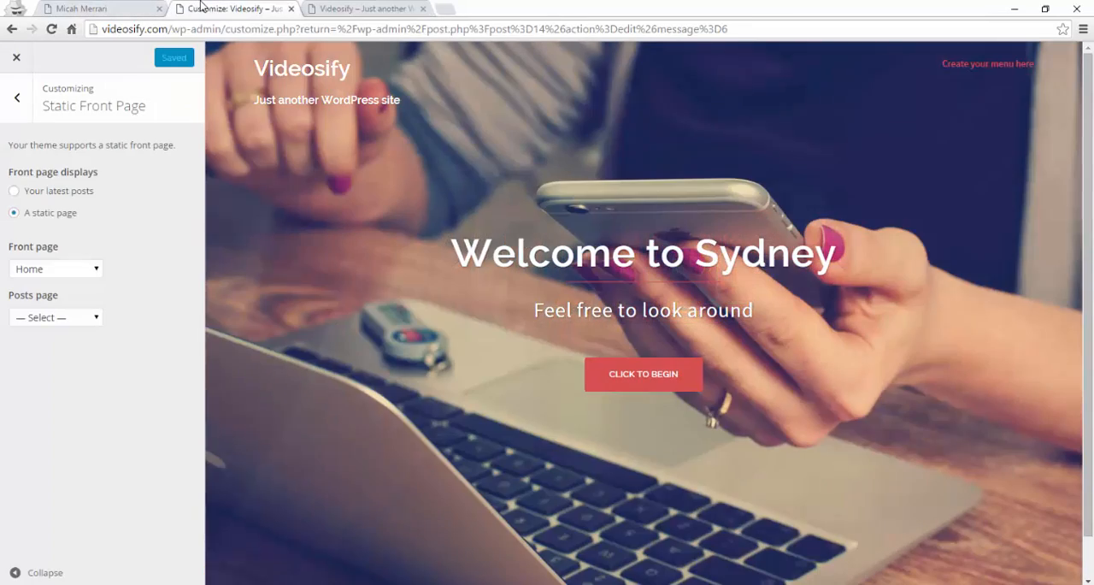
left_click(16, 57)
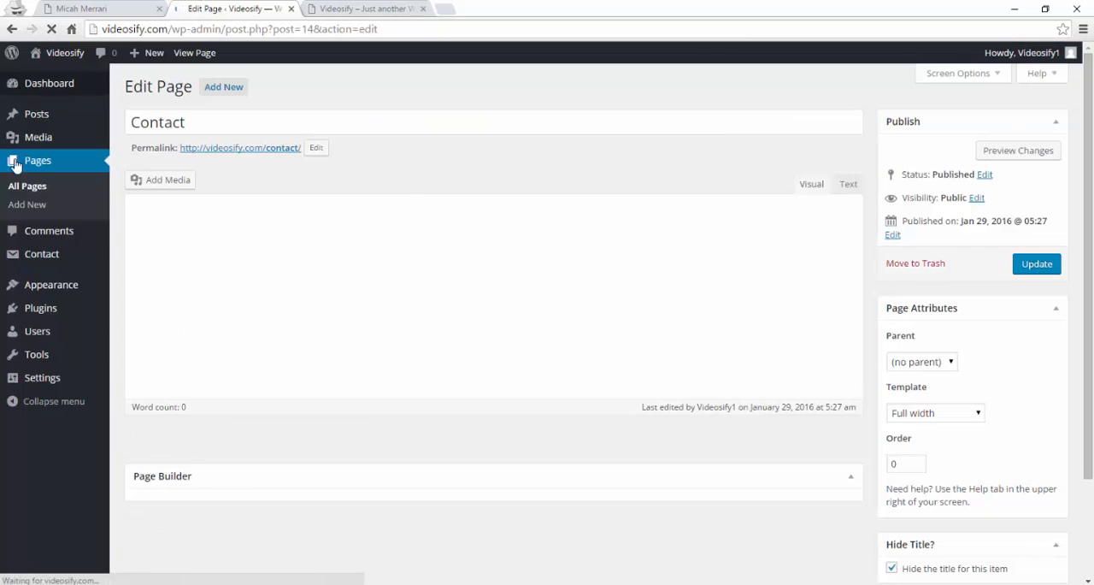
- Reopen the theme customizer and clear the tagline in the Site title/tagline/logo settings
mouse_move(85, 295)
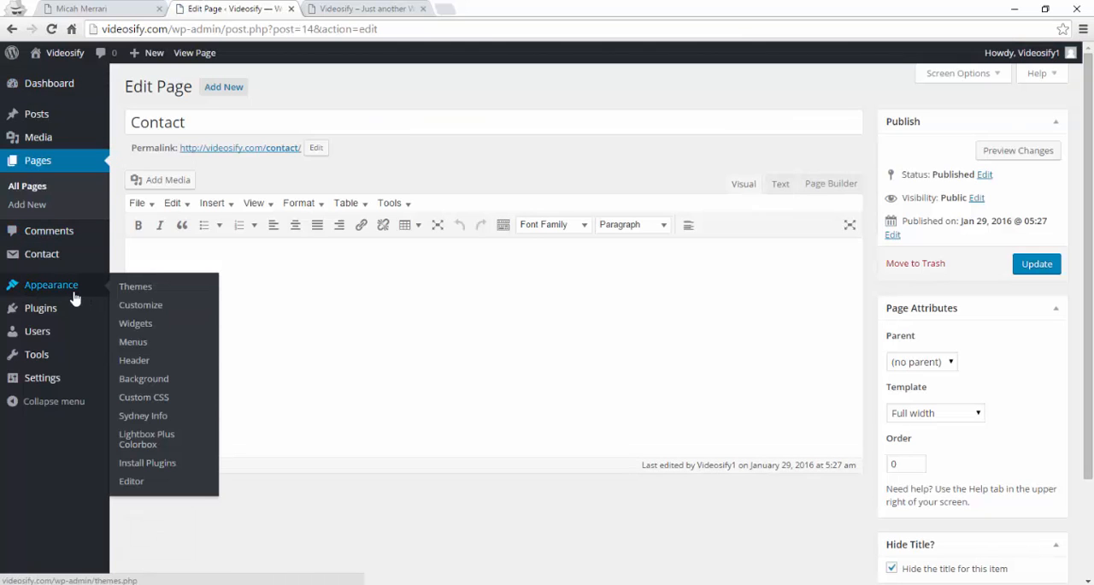
left_click(183, 311)
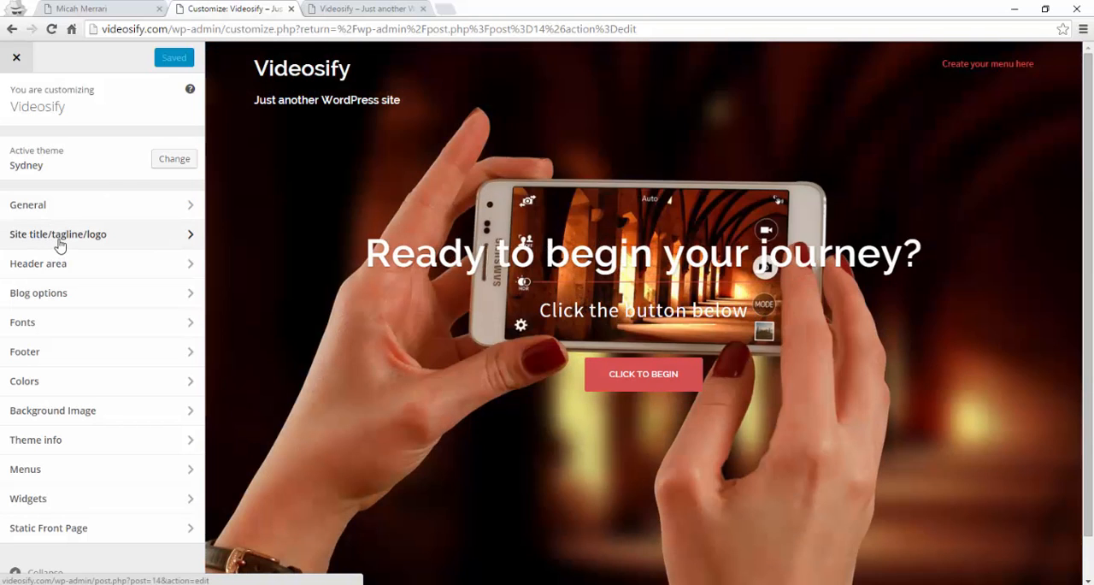
left_click(60, 243)
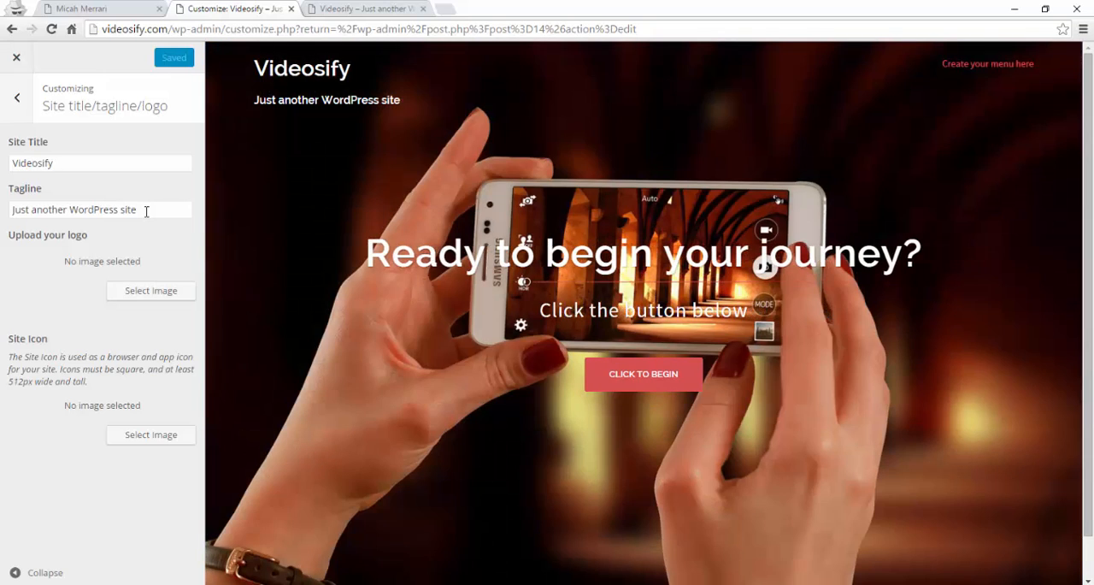
left_click_drag(146, 212, 10, 210)
key("BackSpace")
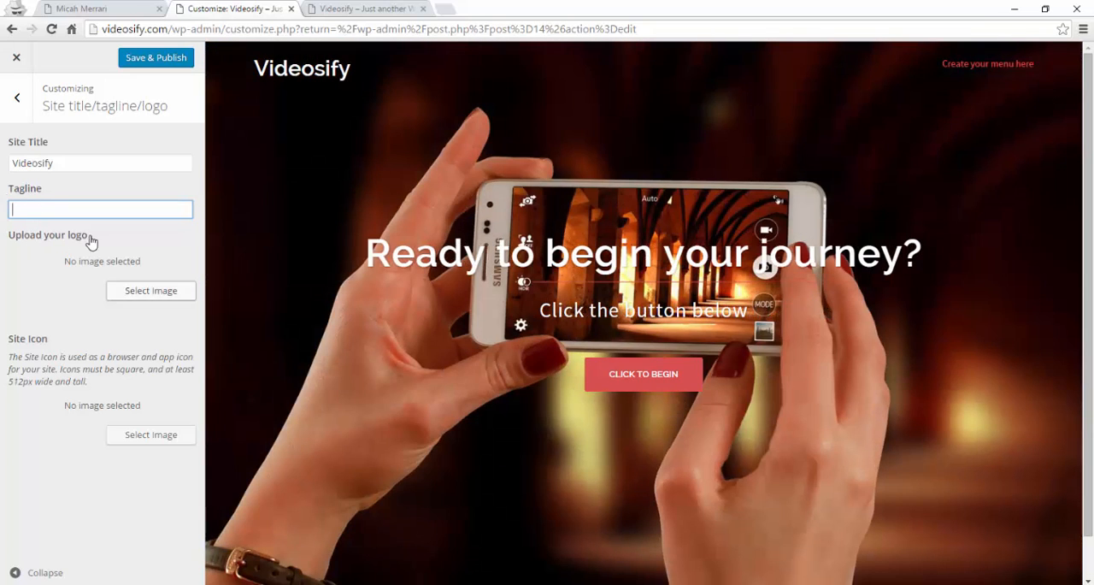
- Upload "Videosify (Transparent Background w blue)" from the Webinar pics folder as the site logo and publish the changes
left_click(147, 292)
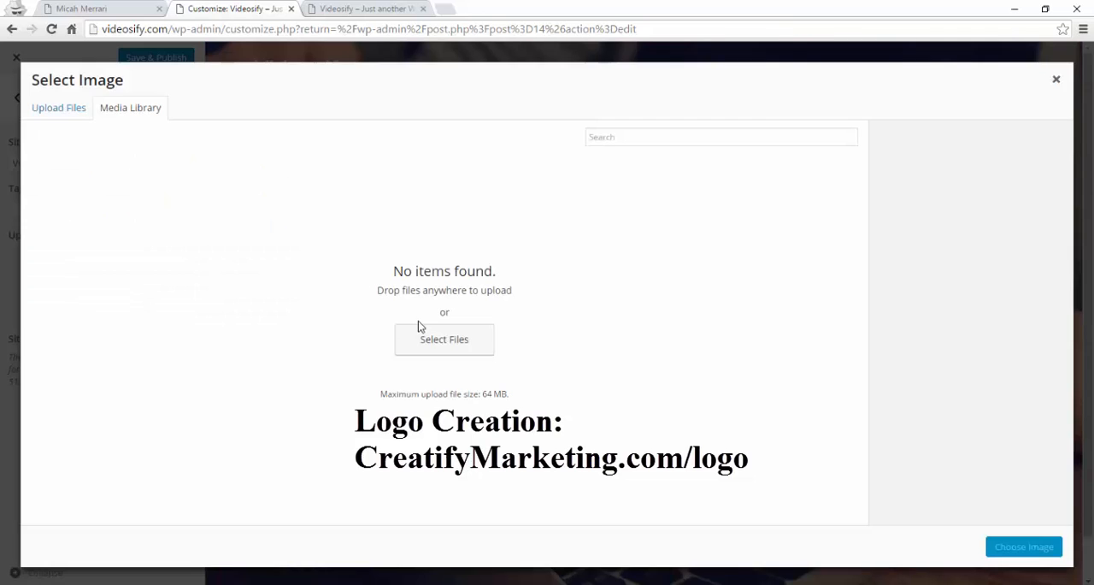
left_click(422, 342)
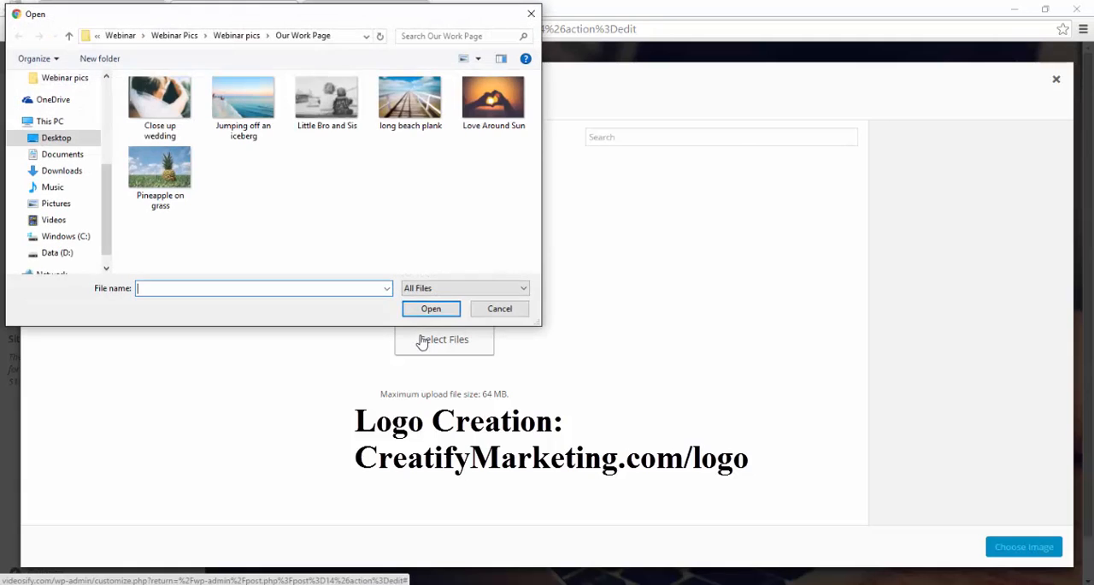
left_click(69, 36)
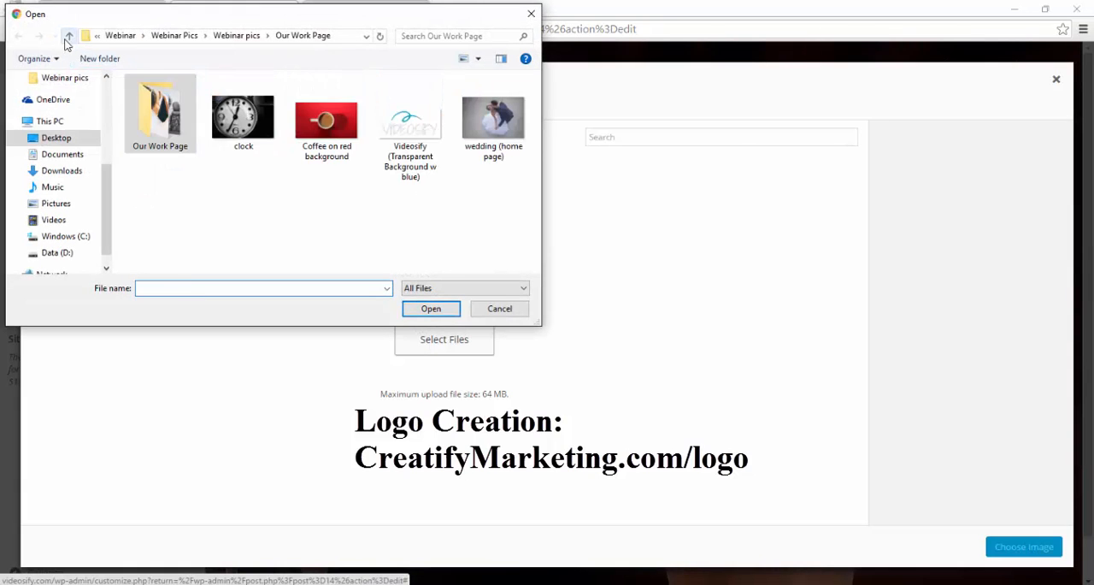
left_click(395, 138)
left_click(431, 308)
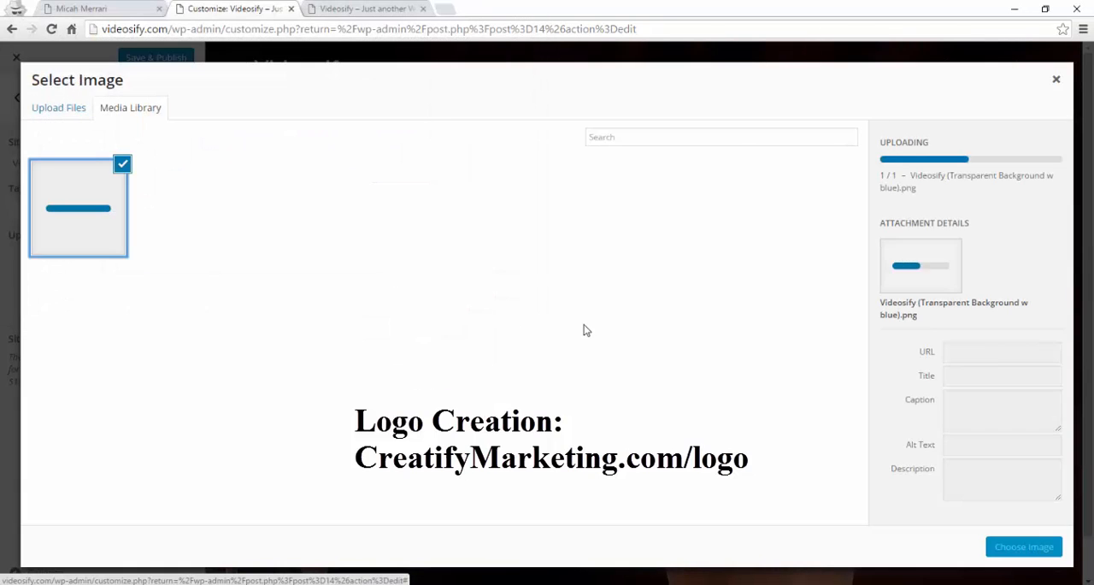
left_click(1010, 548)
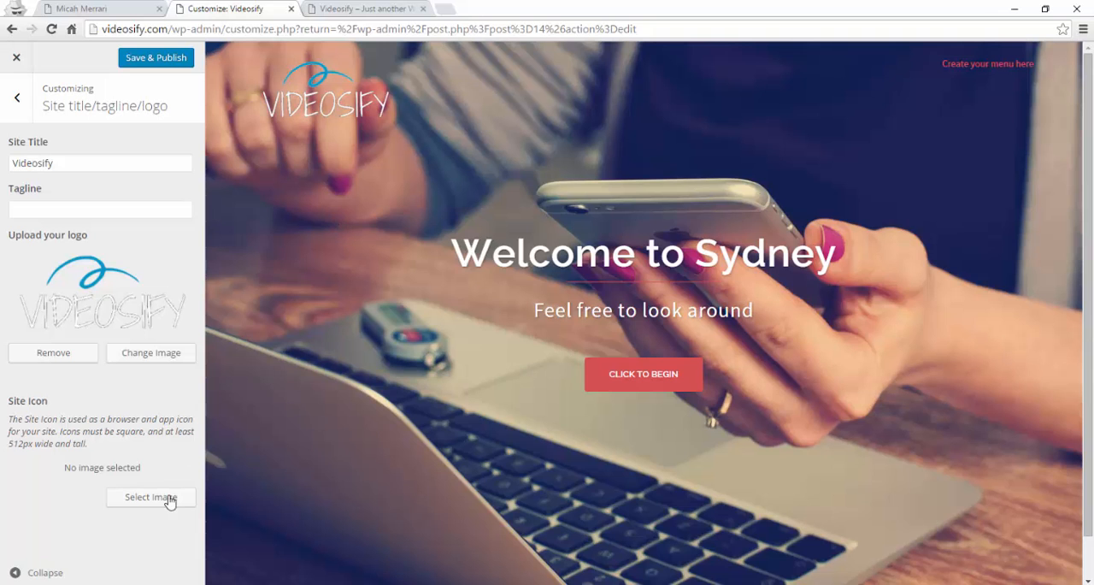
left_click(133, 60)
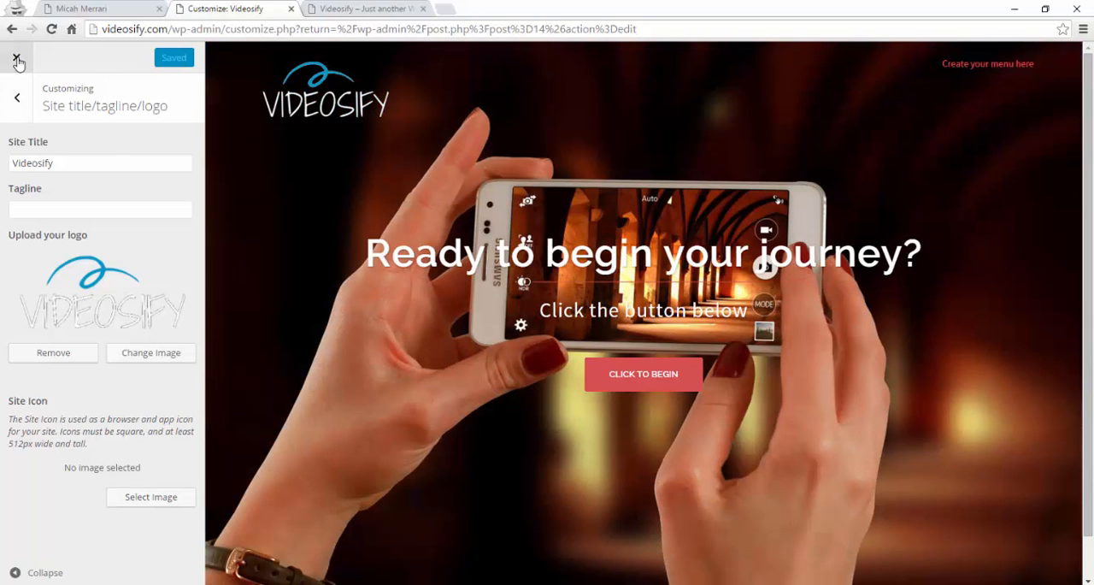
- In the Header area's header type settings, set the site header type to No header (only menu)
left_click(16, 99)
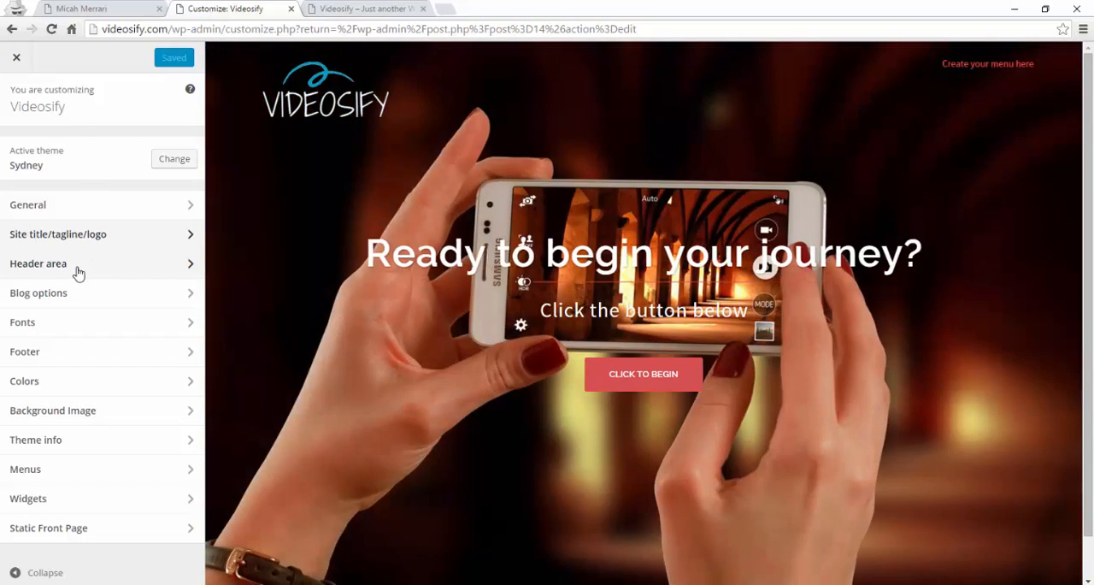
left_click(78, 267)
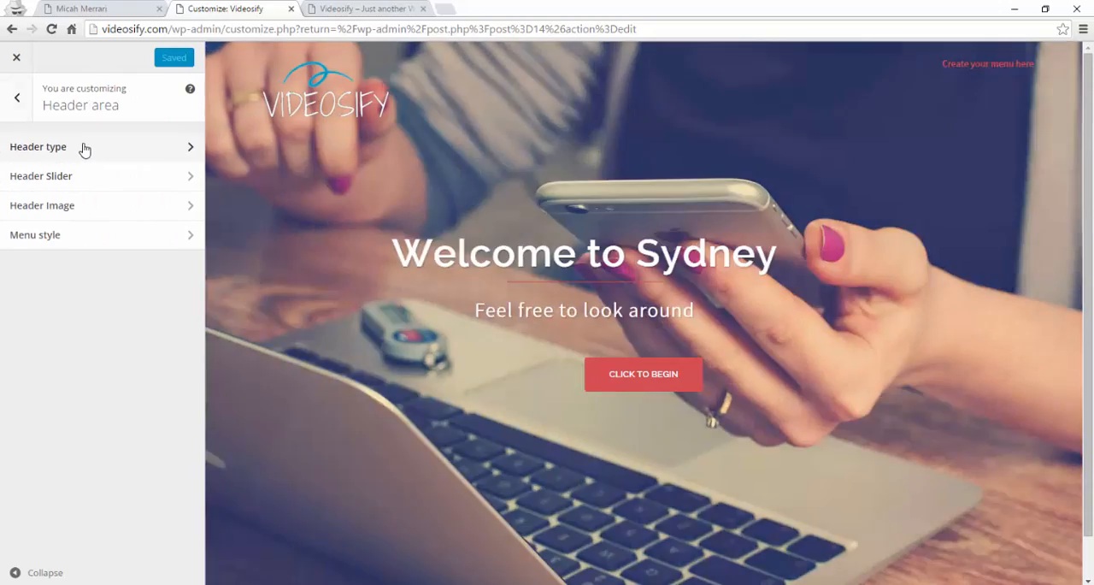
left_click(81, 148)
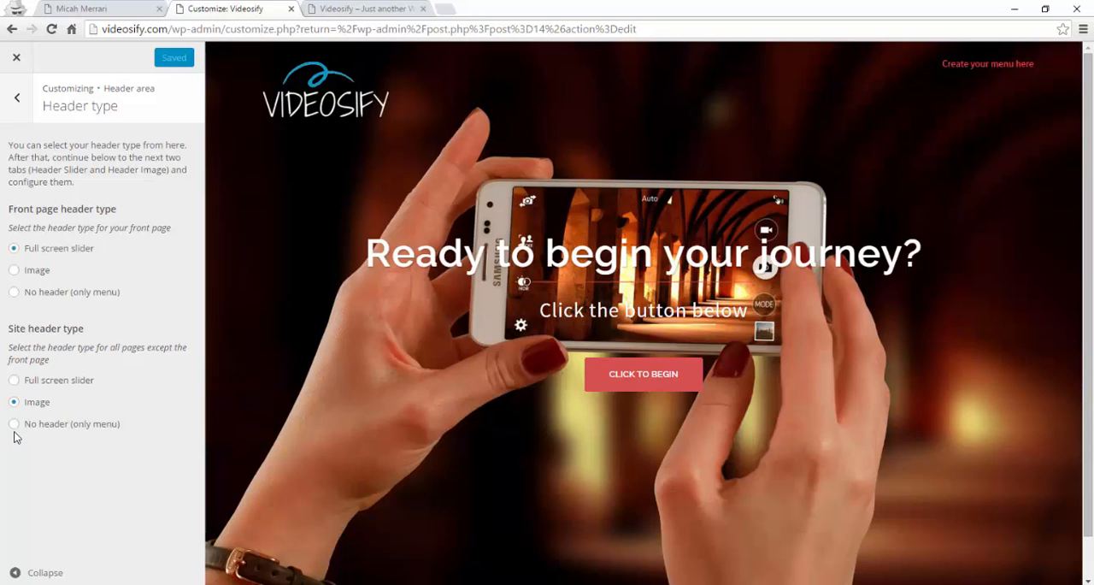
left_click(13, 425)
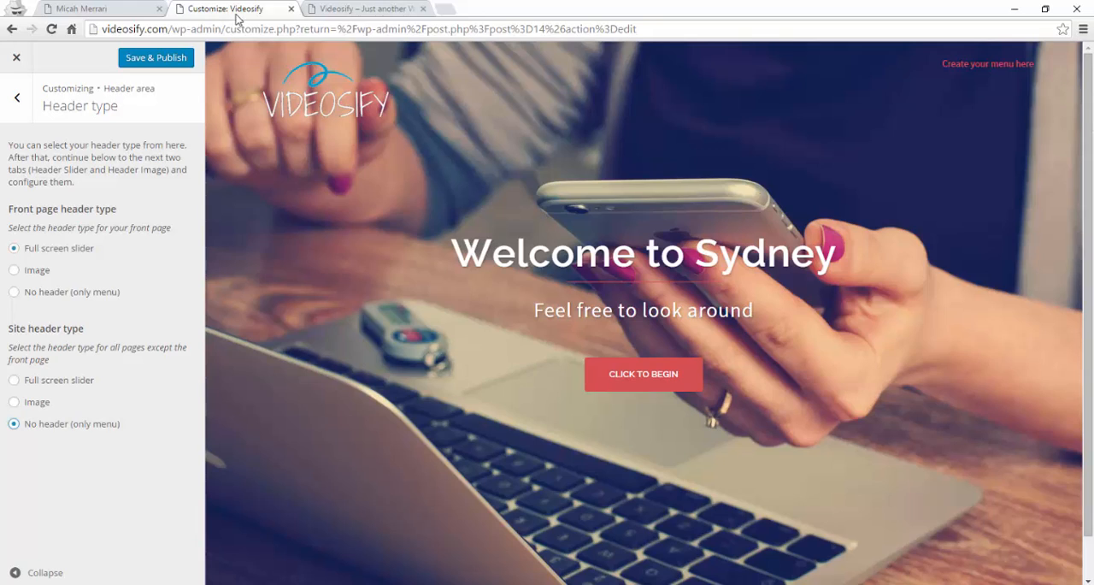
- Reload the live homepage to check the logo, and examine the header on the example website's About page
left_click(340, 8)
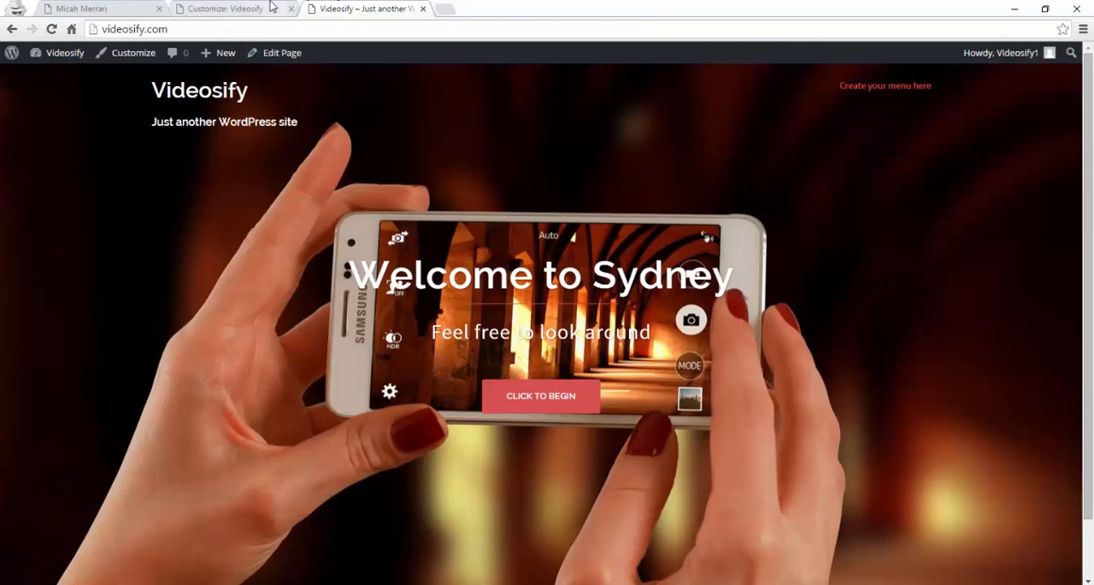
left_click(51, 29)
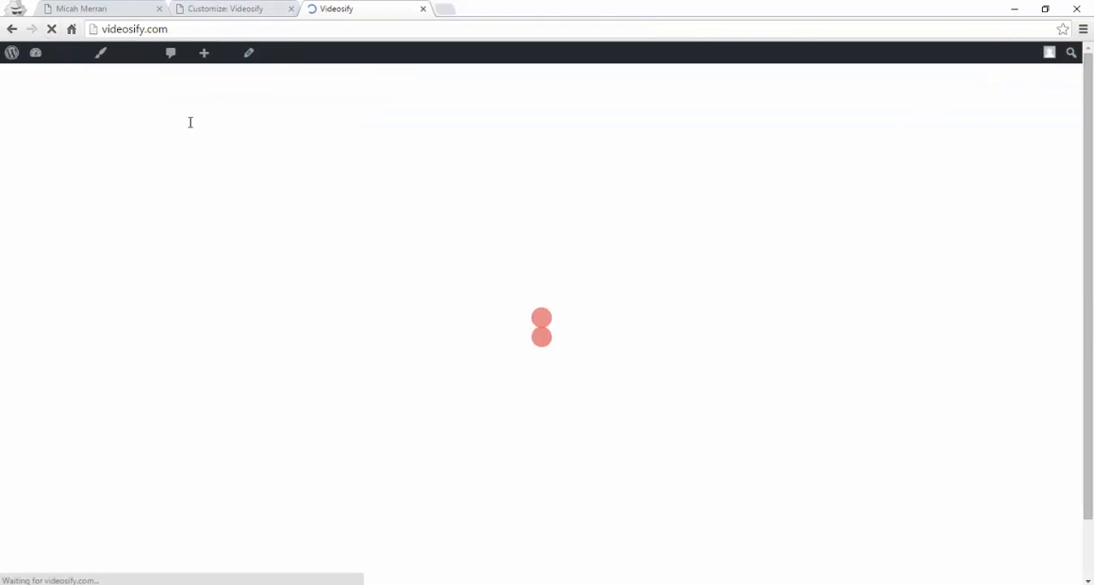
left_click(81, 9)
left_click(733, 65)
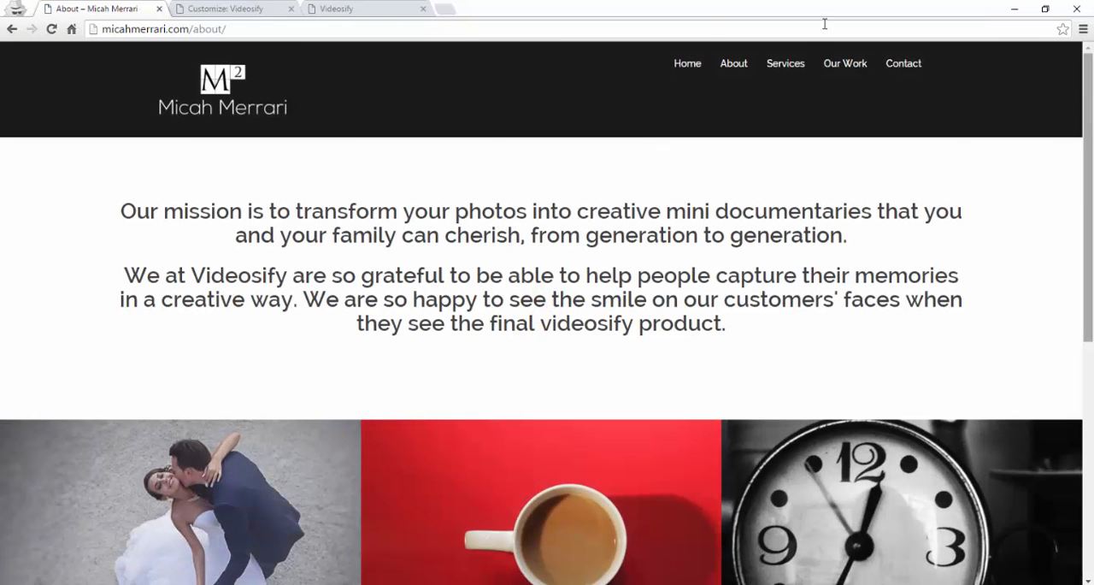
left_click(351, 8)
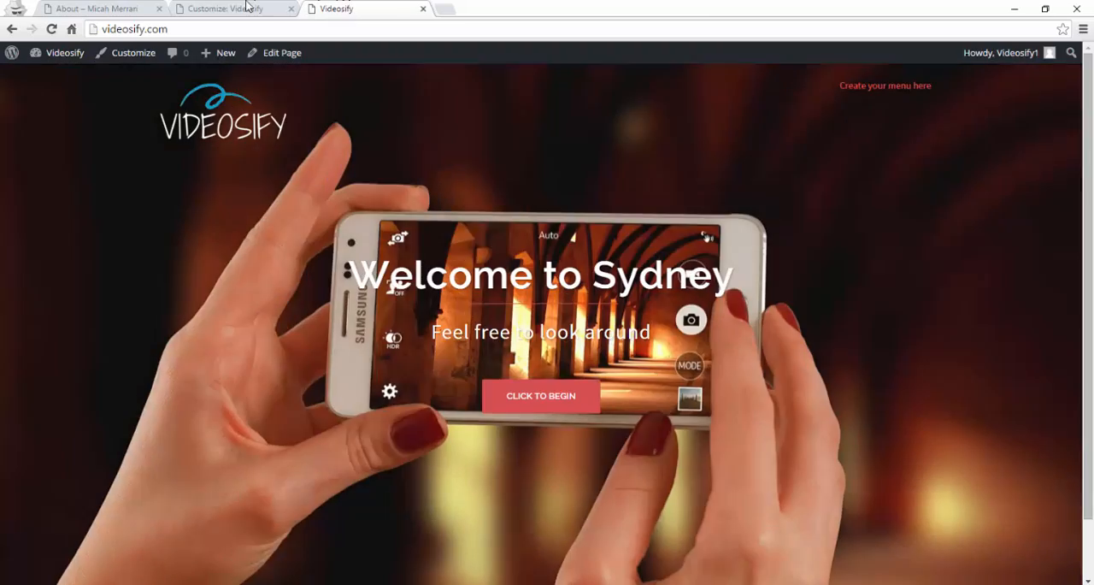
- Publish the header type change in the customizer and return to the Header area options
left_click(239, 9)
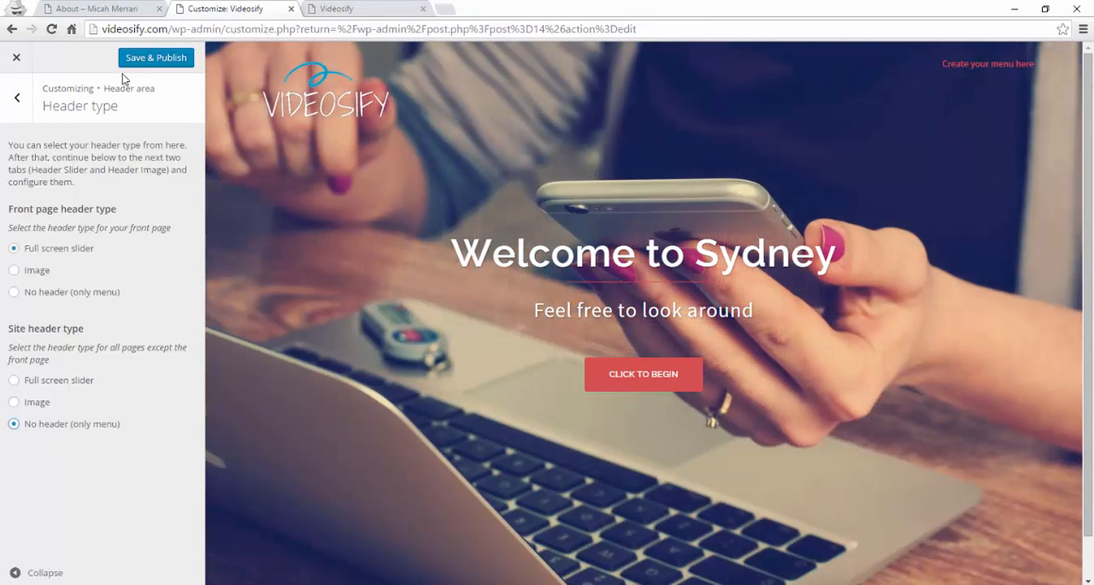
left_click(134, 62)
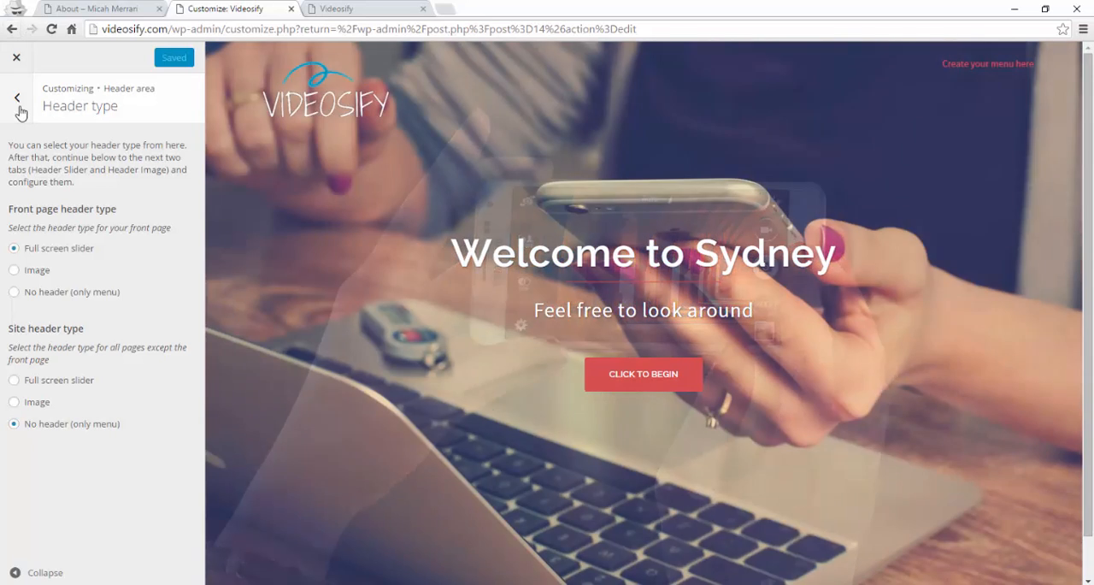
left_click(17, 100)
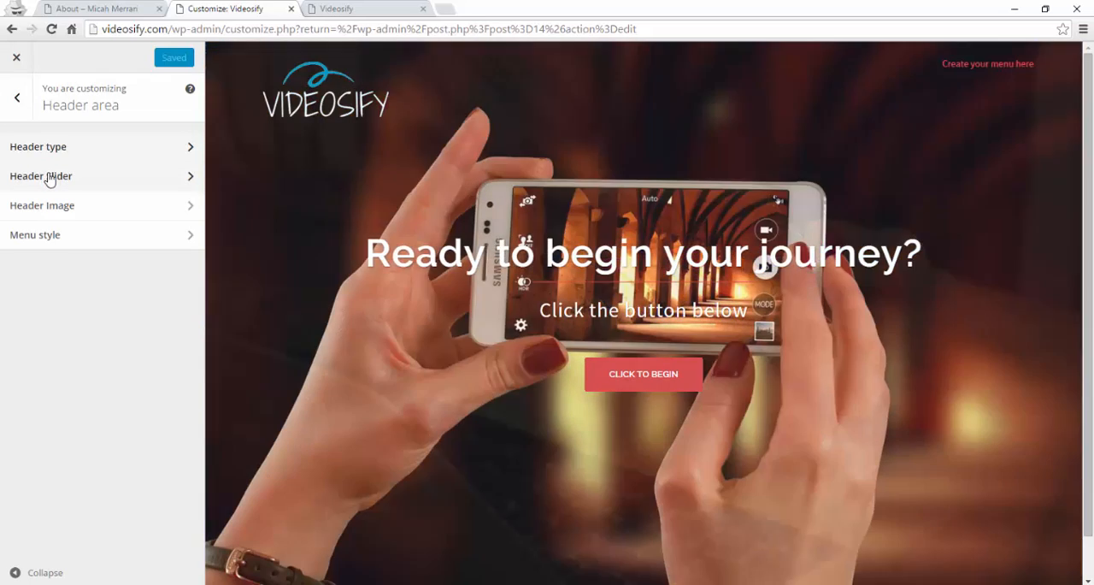
- In the Header Slider settings, set the slider speed to 0 and stop the text slider
left_click(49, 176)
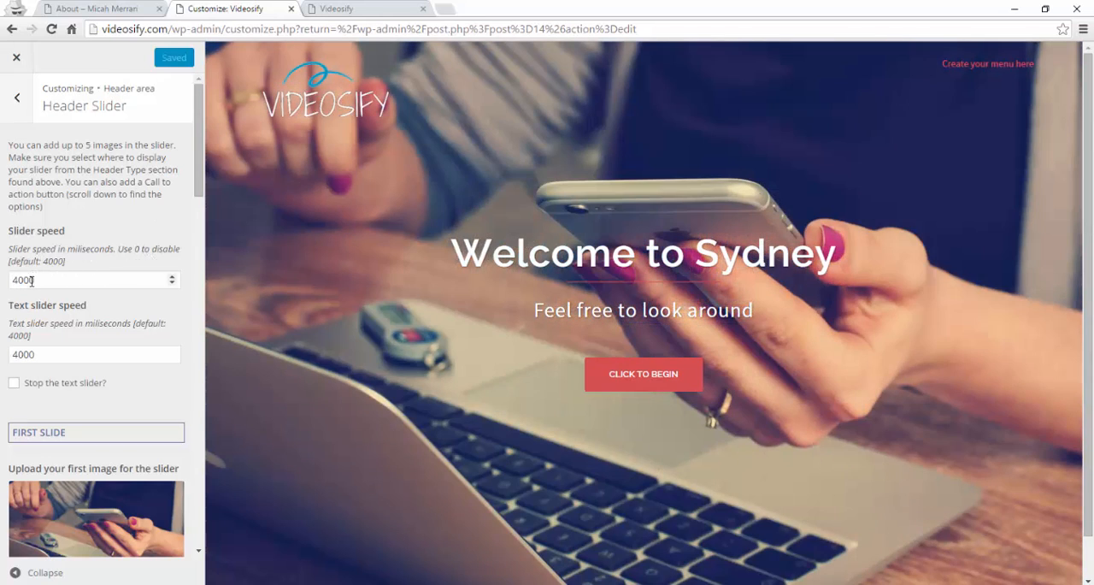
left_click(32, 281)
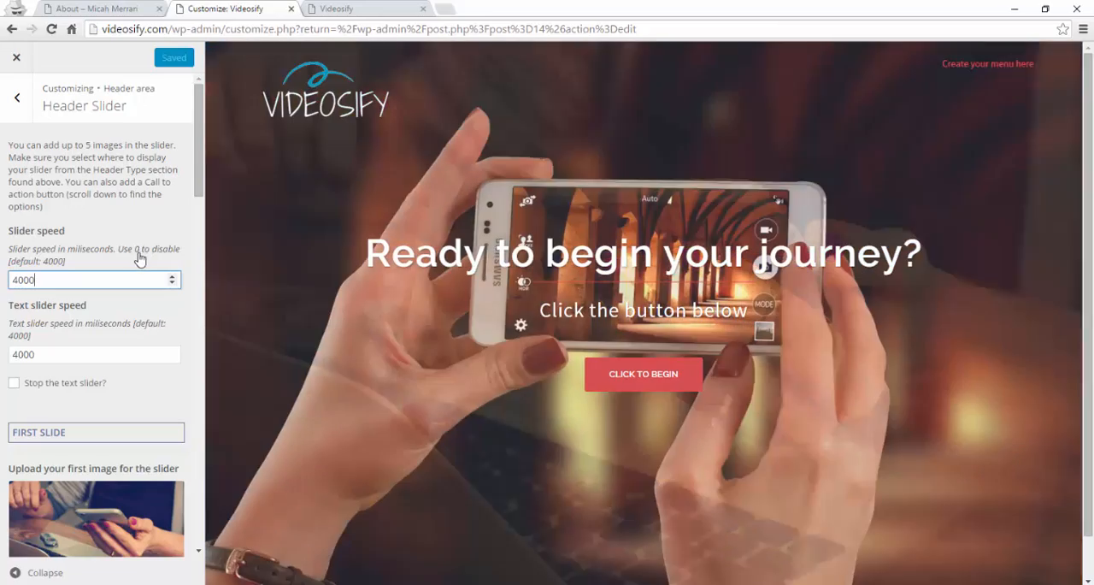
left_click_drag(55, 281, 13, 285)
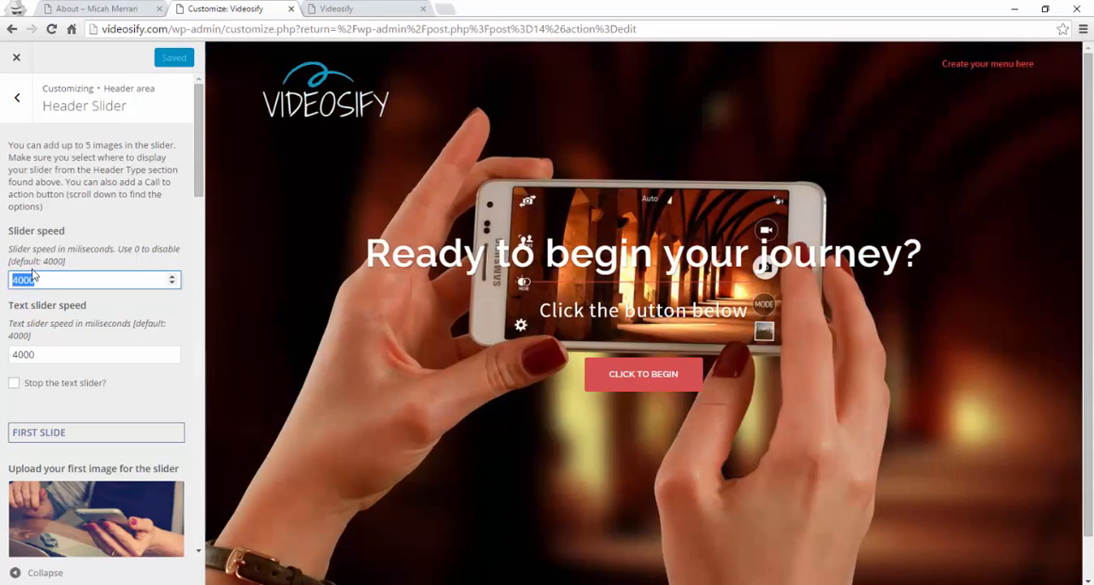
type("0")
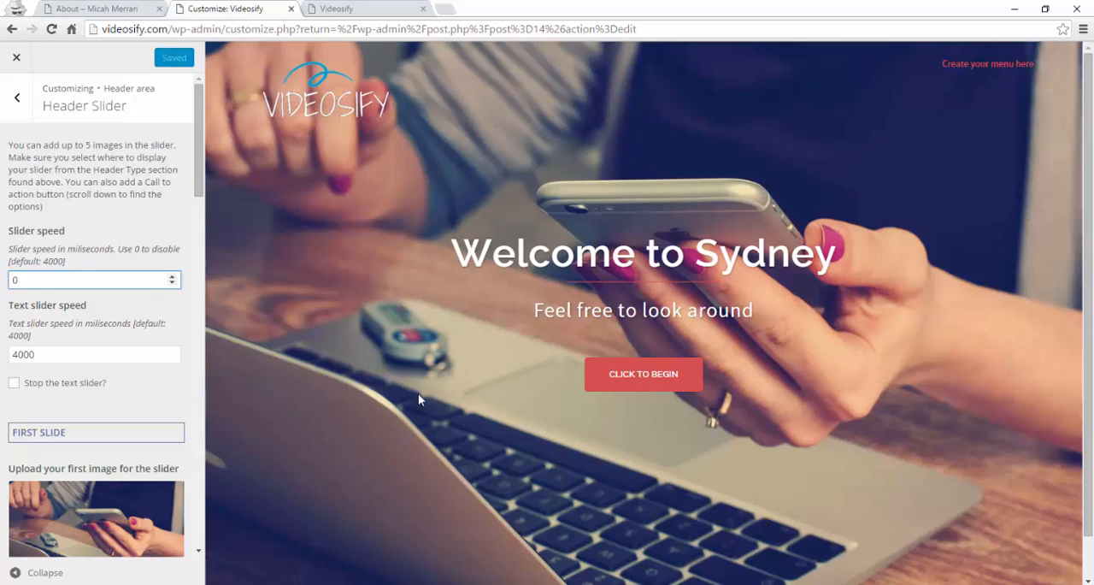
left_click(14, 383)
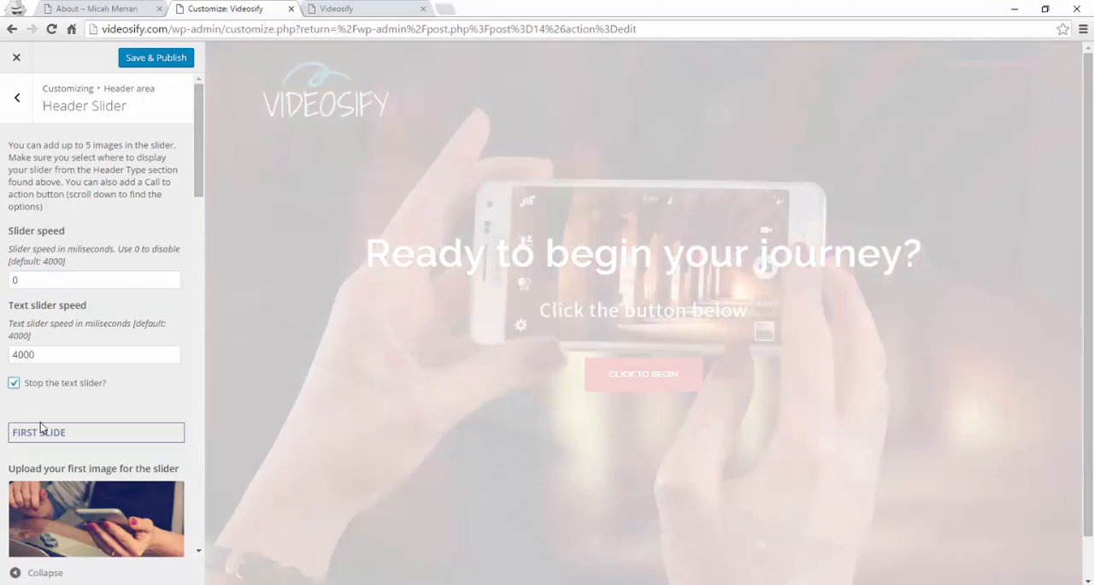
- Replace the first slide's image by uploading "wedding (home page)" from the Webinar pics folder
scroll(40, 428, "down", 1)
scroll(39, 425, "down", 2)
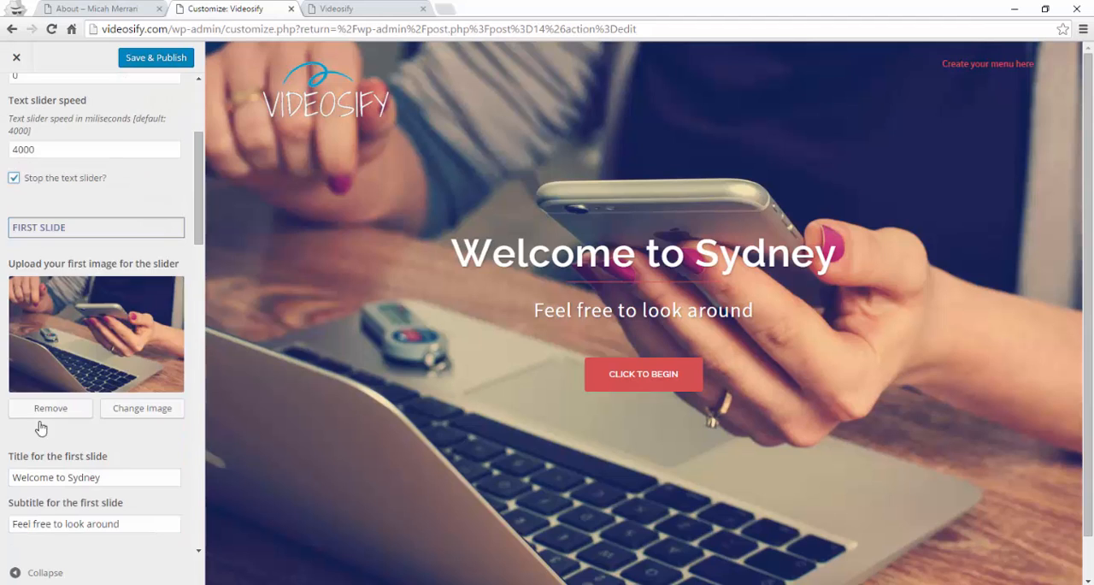
left_click(132, 414)
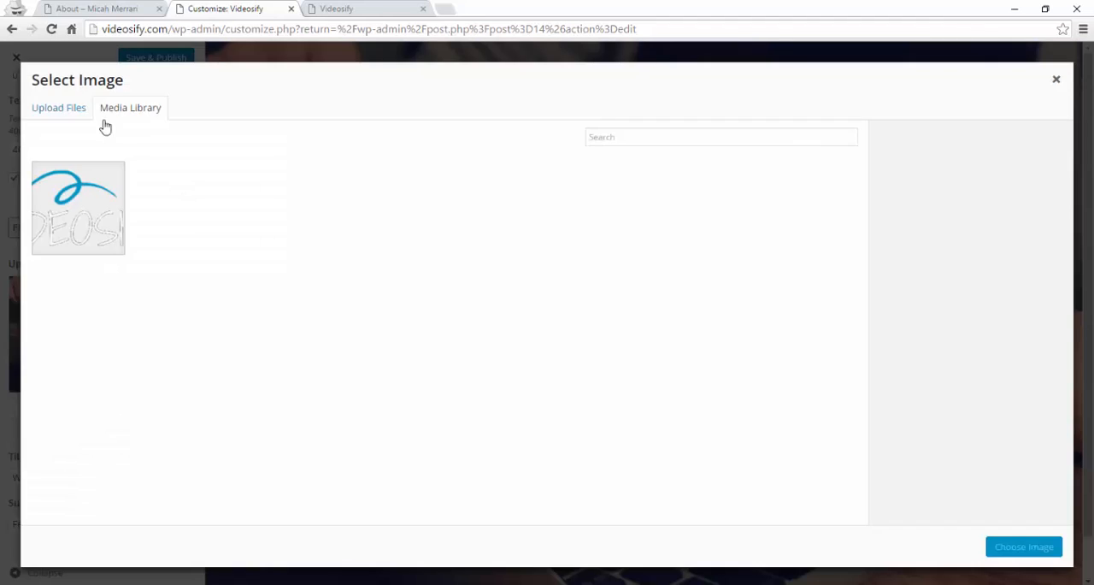
left_click(72, 111)
left_click(552, 315)
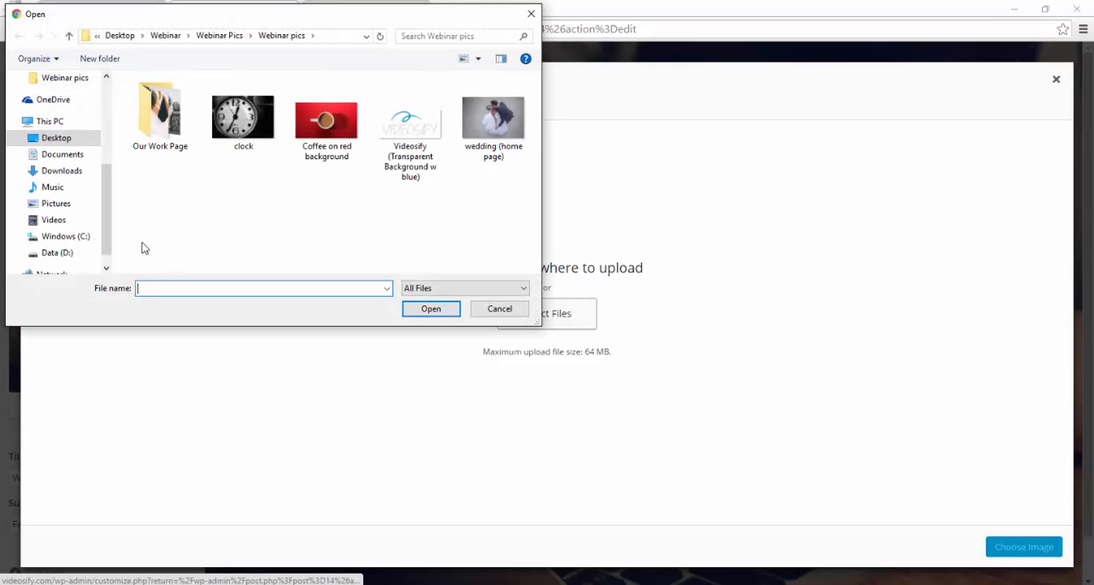
left_click(493, 119)
left_click(431, 310)
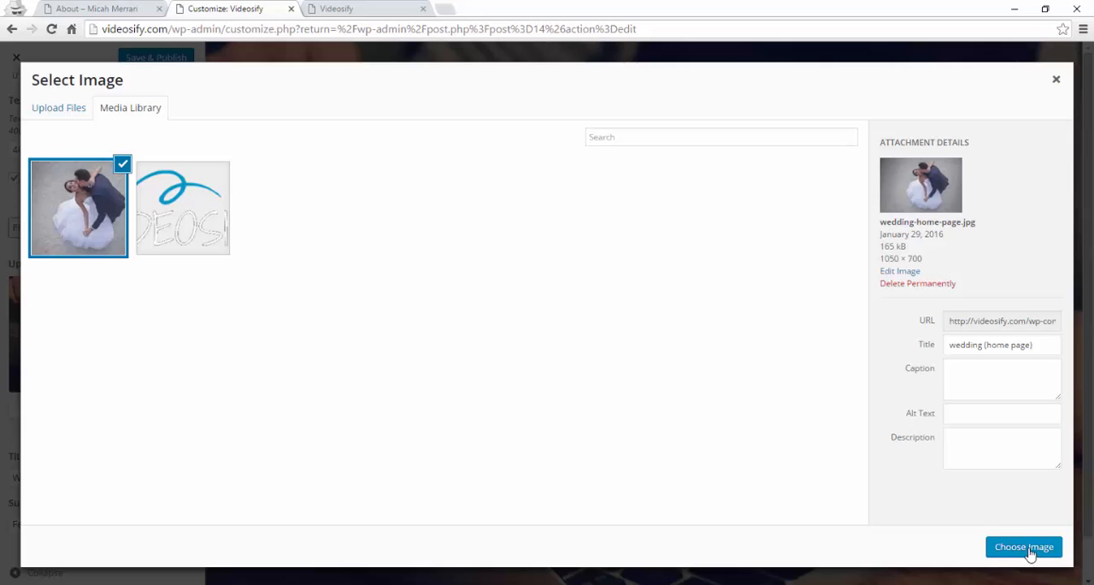
left_click(1031, 553)
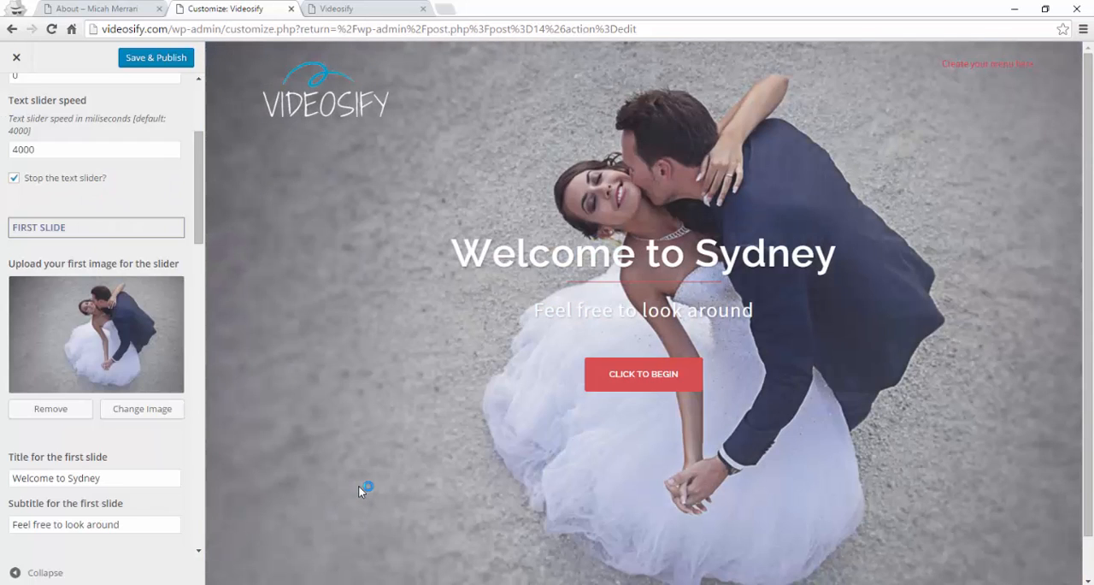
- Replace the first slide's title with "WE CREATE AWESOME MINI DOCUMENTARIES FROM YOUR PICTURES", copied from the example website's homepage
scroll(52, 473, "down", 1)
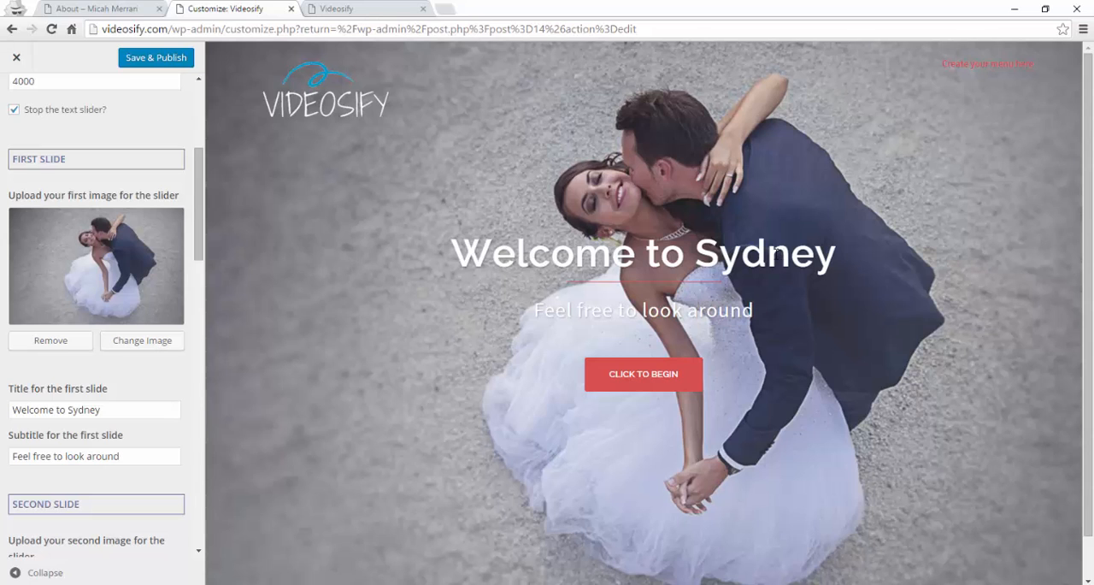
left_click(96, 8)
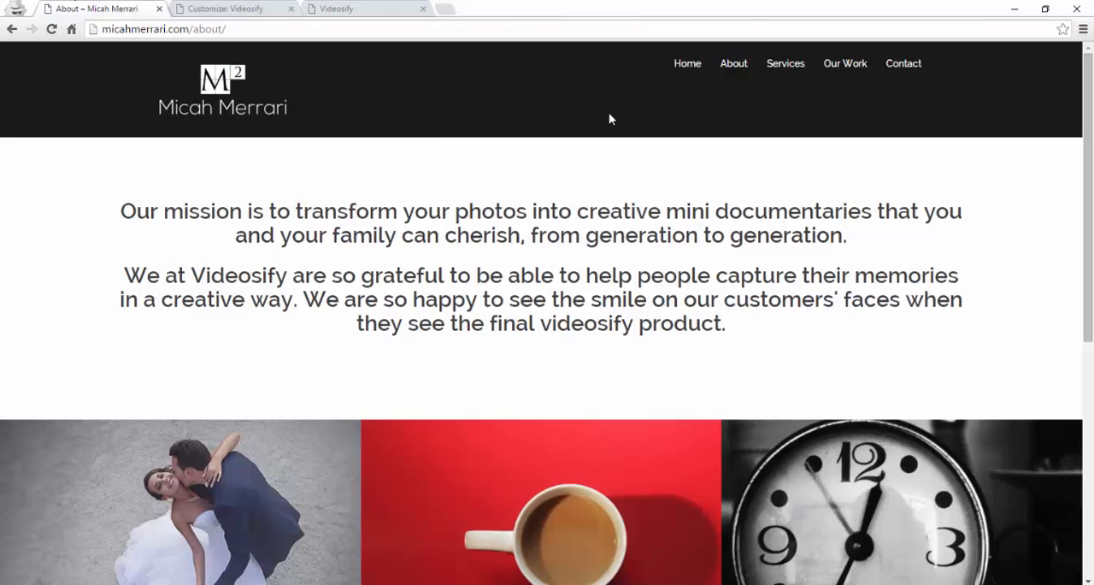
left_click(684, 64)
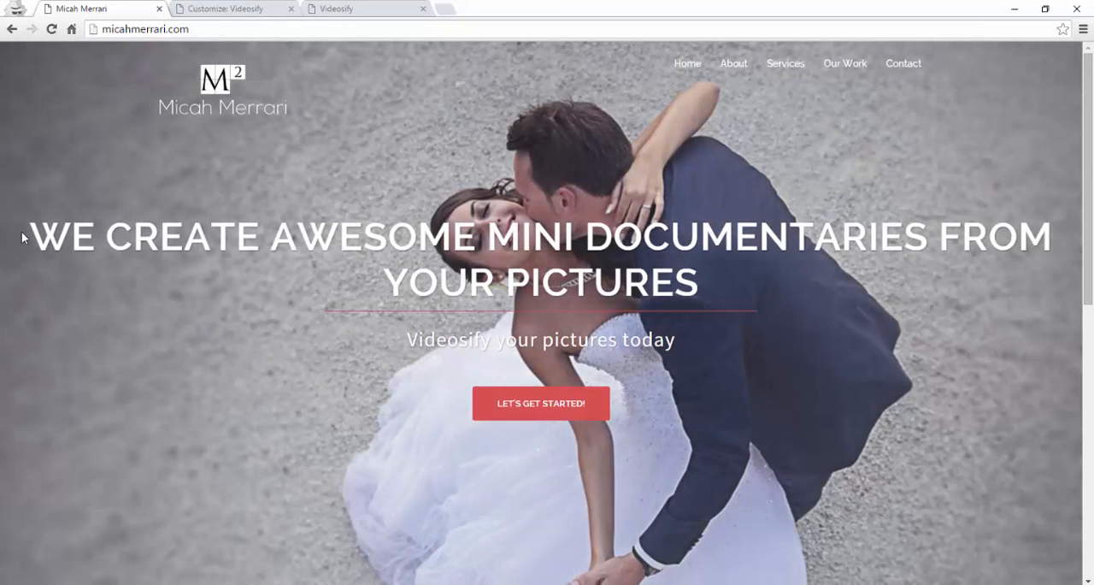
left_click_drag(22, 237, 727, 270)
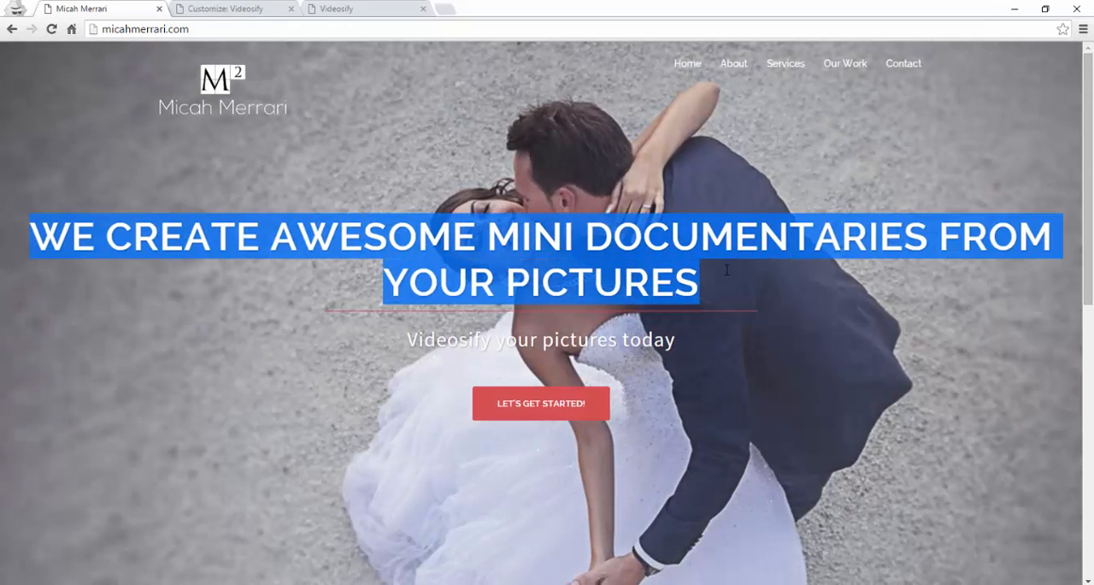
right_click(584, 254)
left_click(601, 264)
left_click(601, 284)
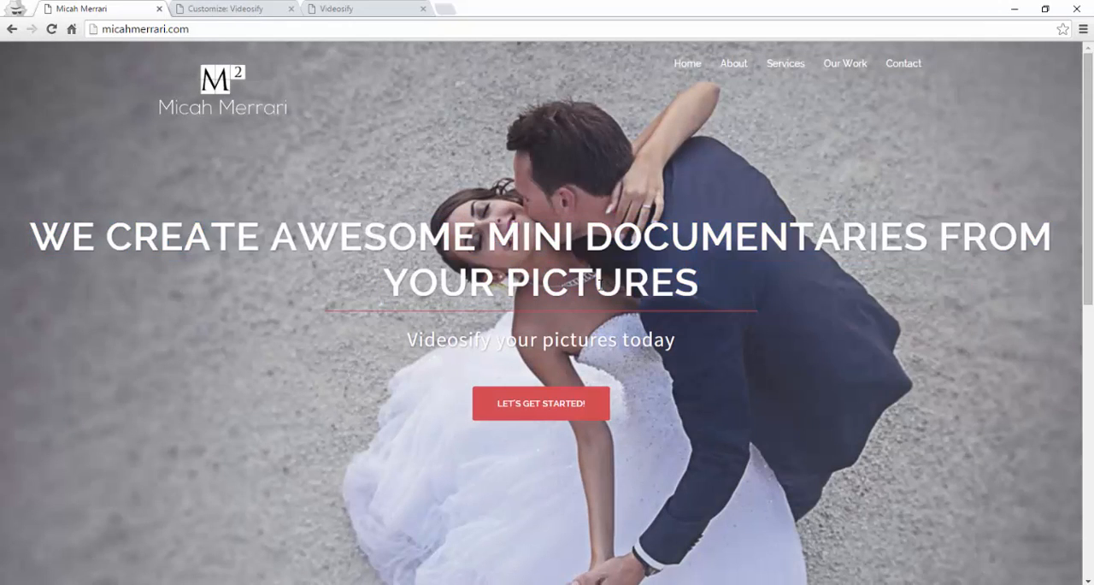
left_click(182, 8)
left_click_drag(114, 417, 12, 414)
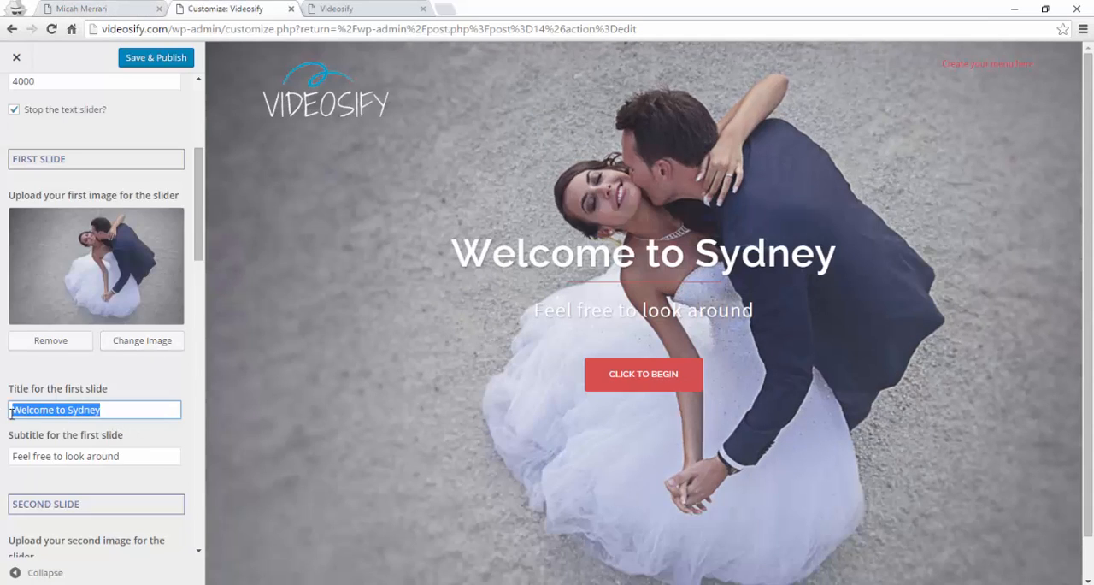
right_click(40, 411)
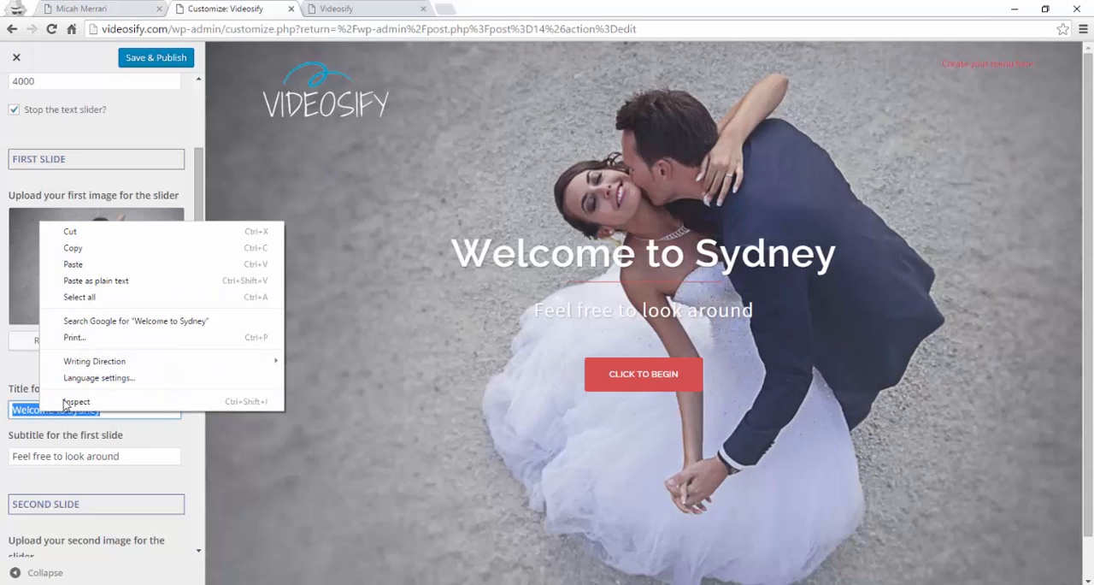
left_click(77, 264)
- Replace the first slide's subtitle with "Videosify your pictures today", copied from the example website's homepage
left_click(128, 455)
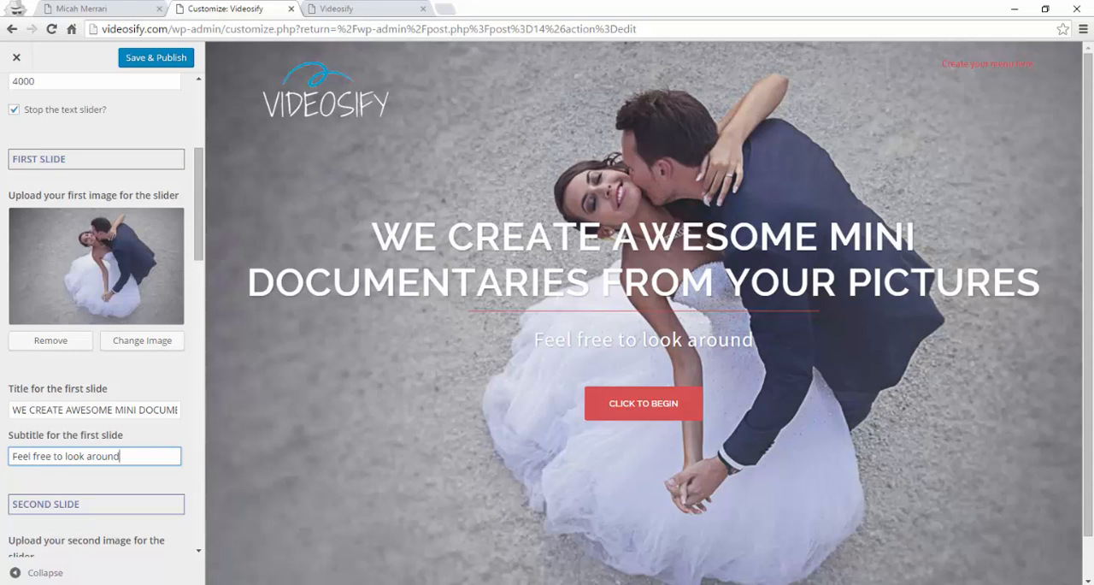
left_click(101, 9)
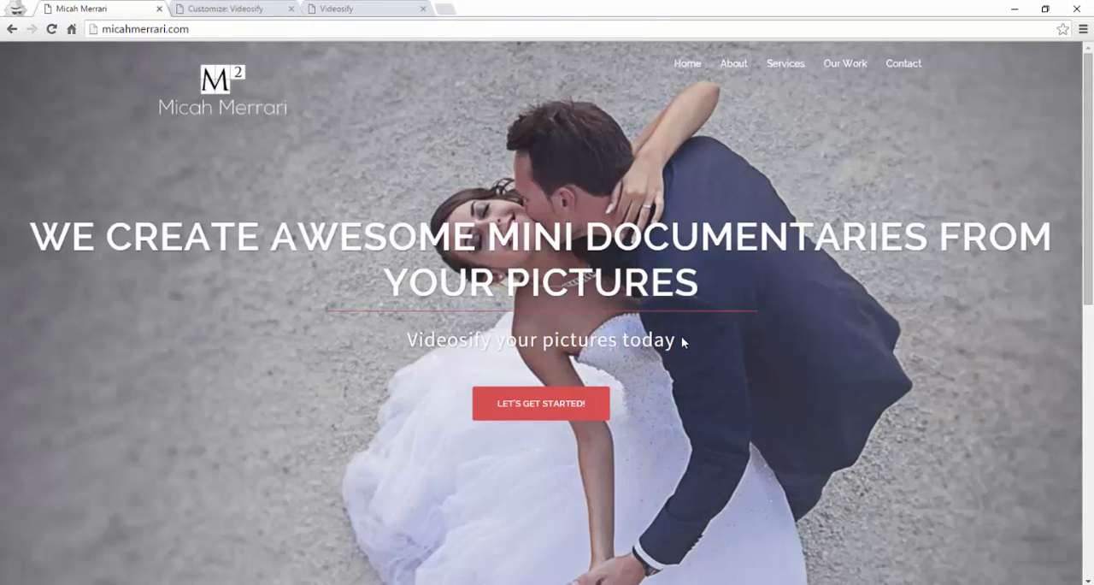
left_click_drag(681, 340, 388, 348)
right_click(467, 344)
left_click(488, 357)
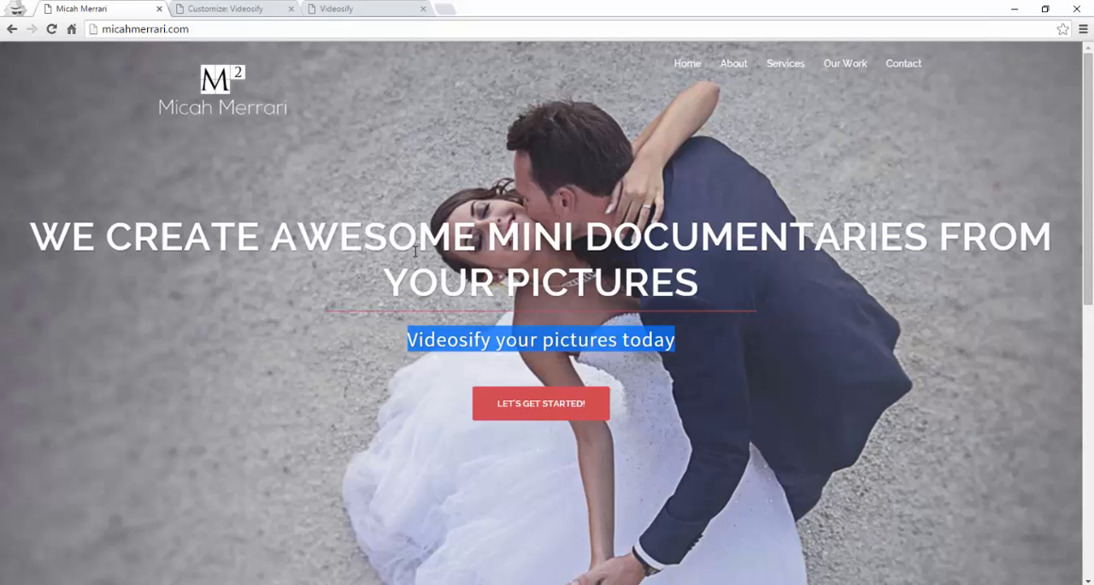
left_click(231, 9)
left_click_drag(136, 458, 12, 457)
right_click(94, 456)
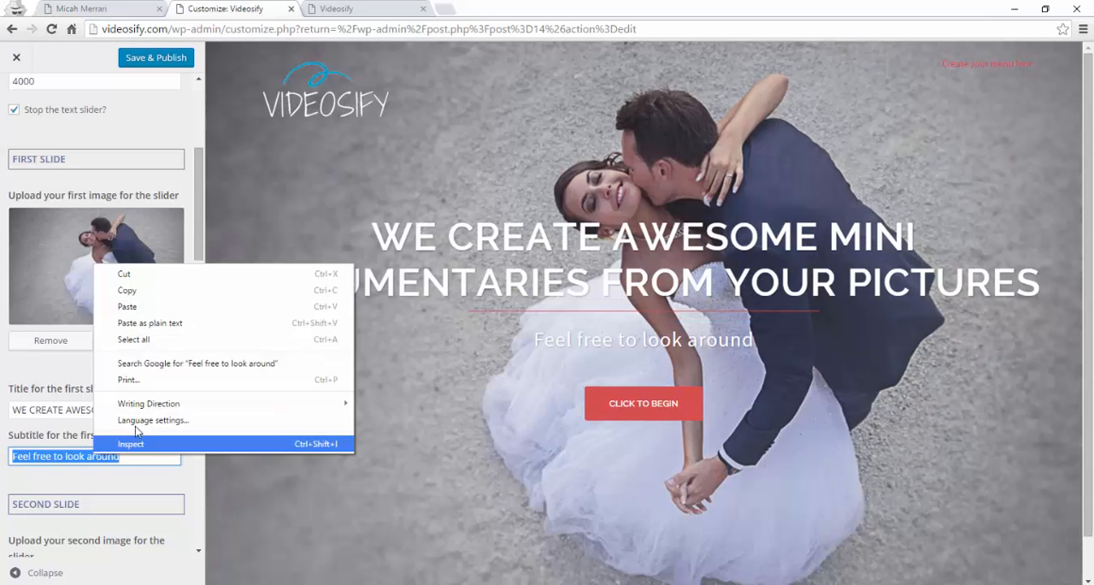
left_click(140, 308)
- Set the call to action button's text to "LET'S GET STARTED!", matching the button on the example homepage
scroll(131, 451, "down", 6)
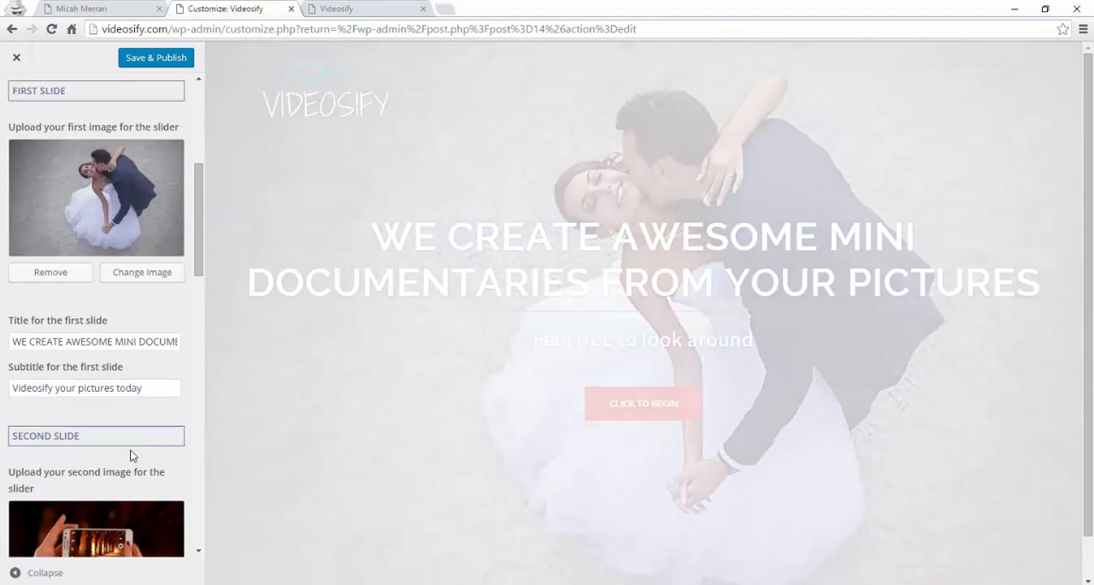
scroll(131, 454, "down", 8)
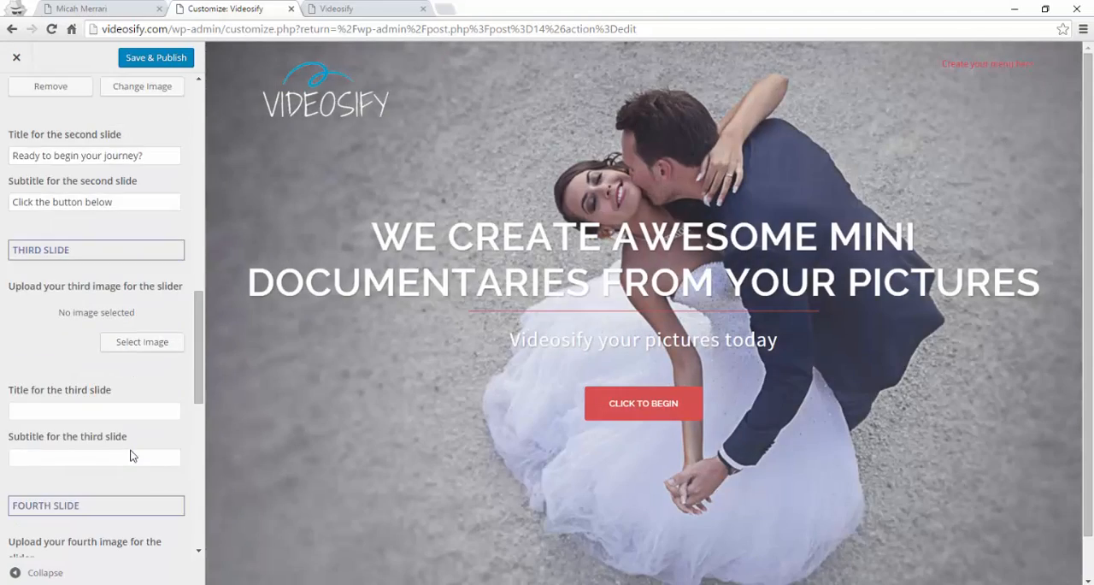
scroll(131, 455, "down", 1)
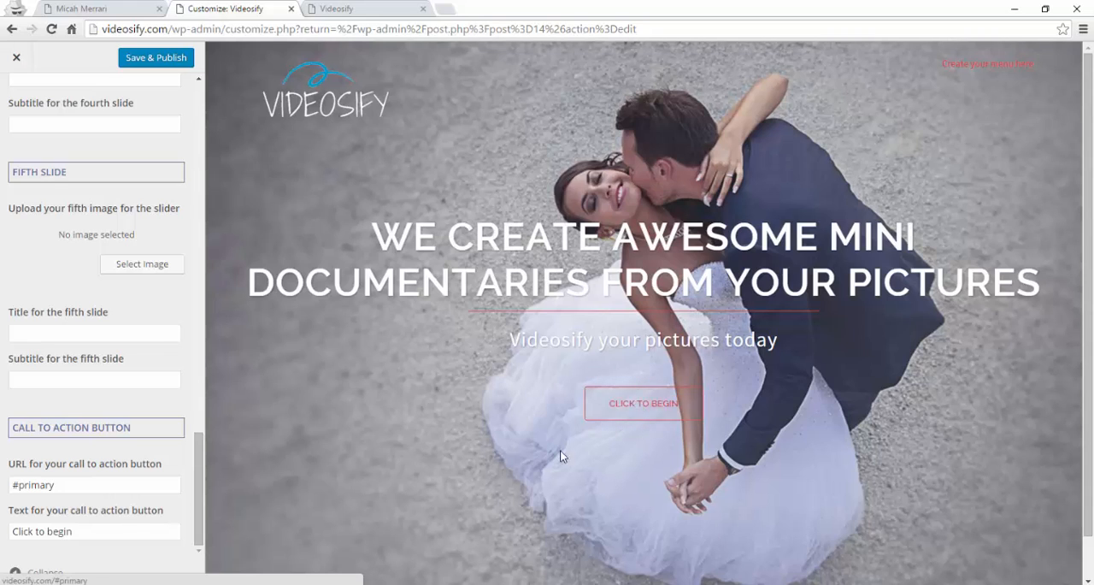
left_click(75, 7)
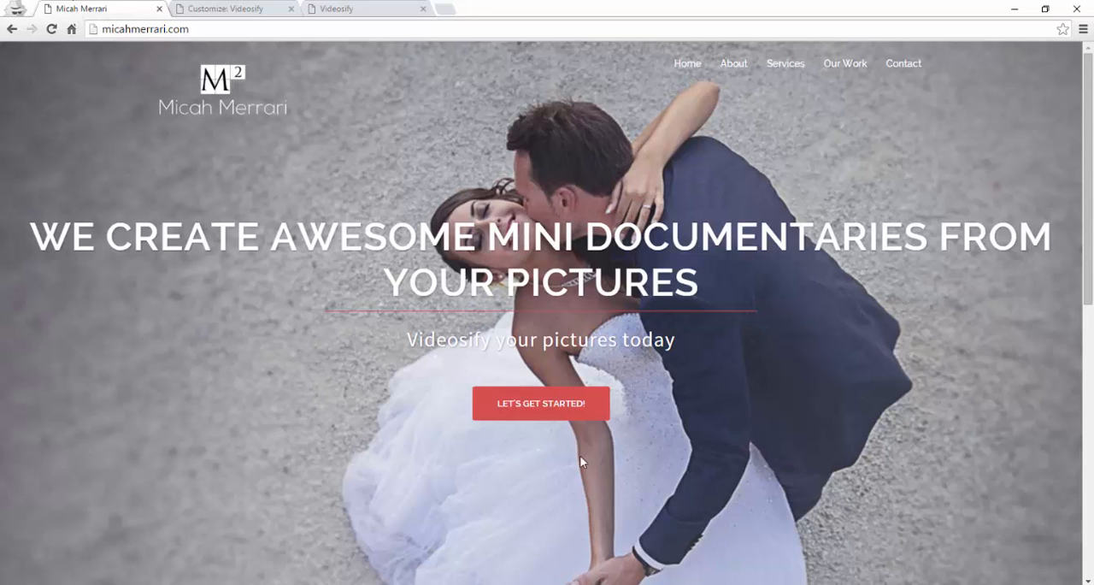
left_click(183, 7)
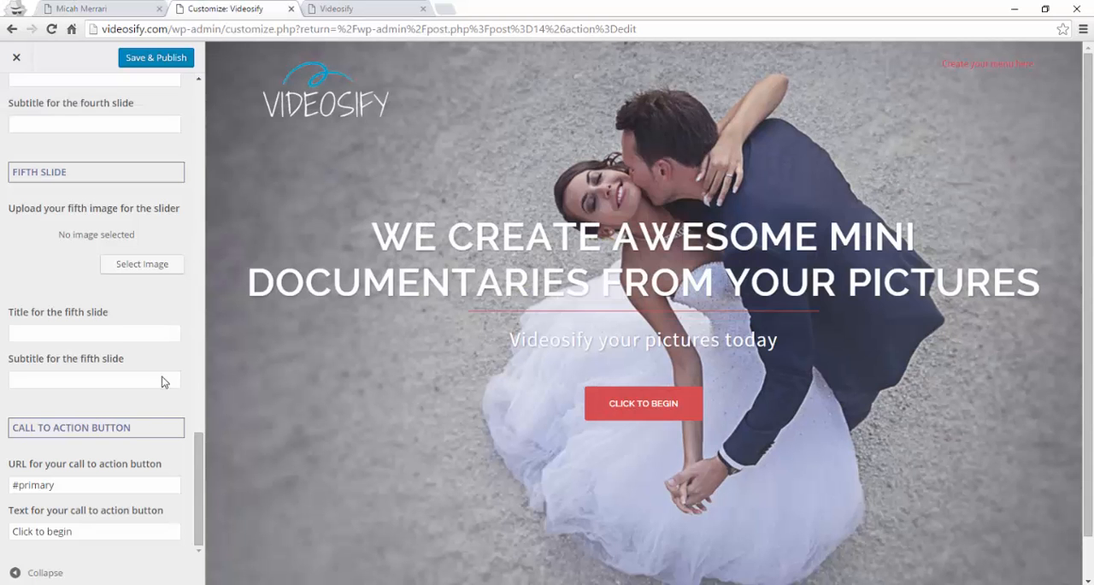
left_click_drag(87, 537, 14, 519)
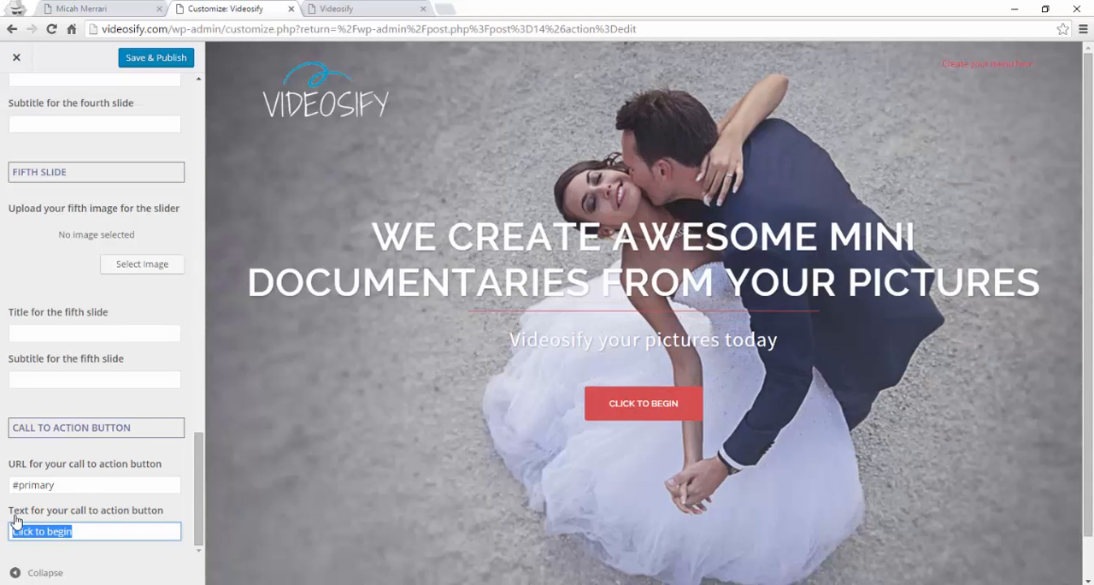
key("BackSpace")
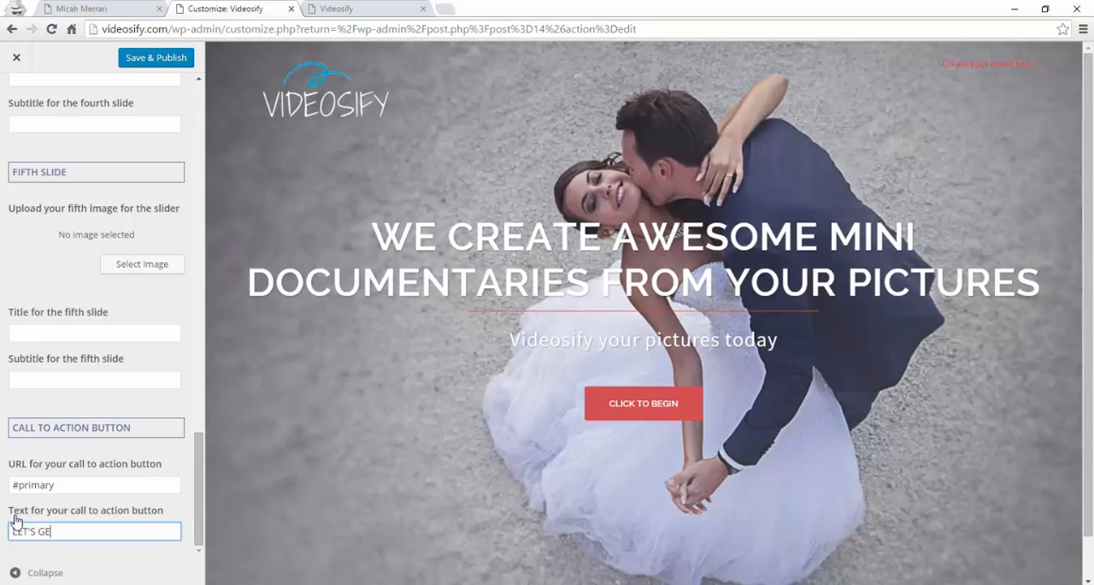
type("LET'S GET STARTED!")
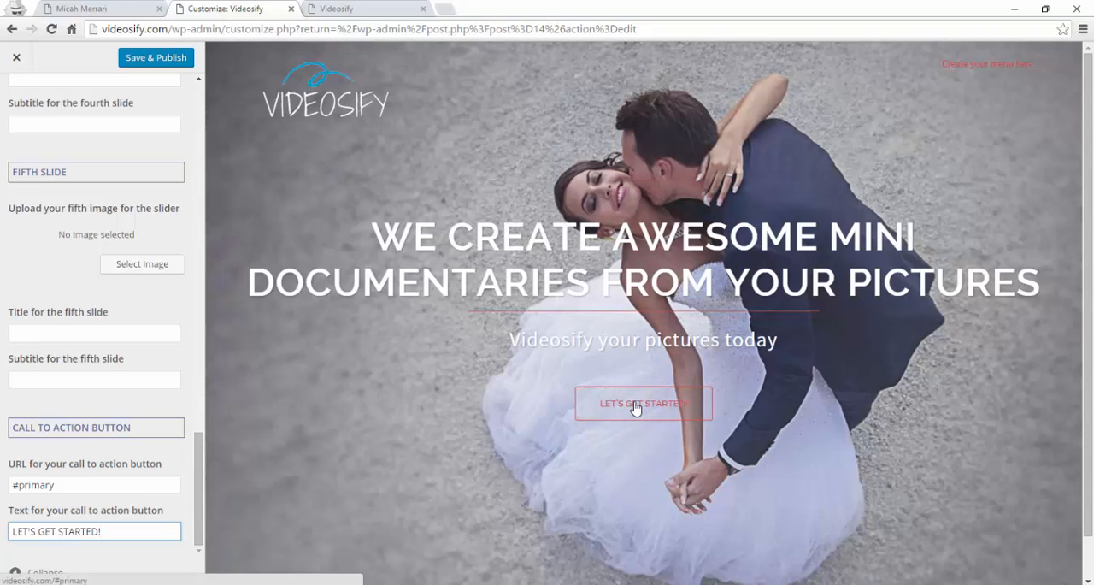
- Set the call to action button's URL to videosify.com/contact and publish the header slider changes
triple_click(63, 490)
type("vide")
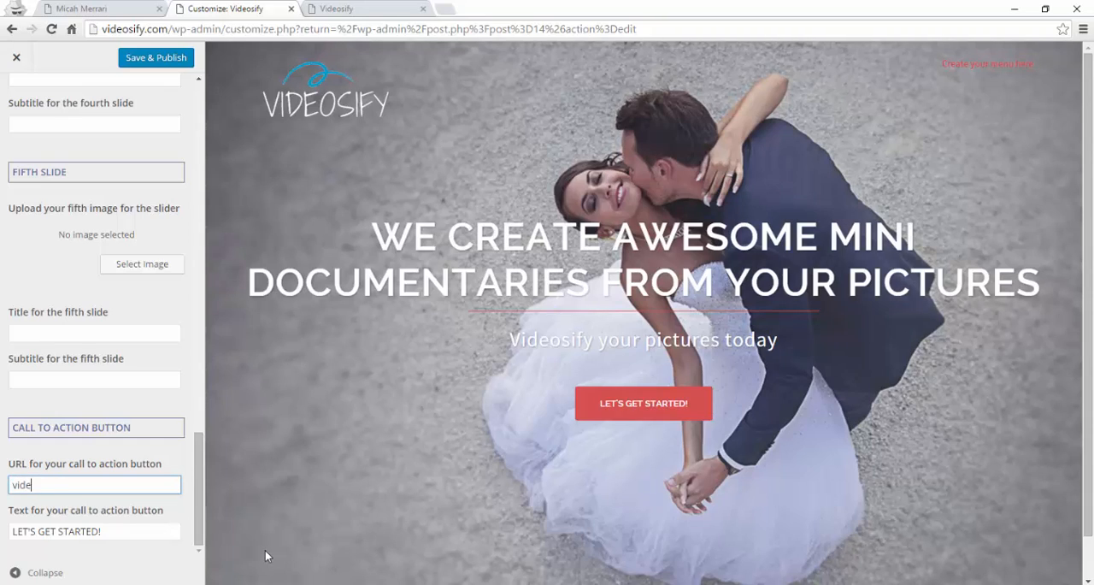
type("osify.com/contac")
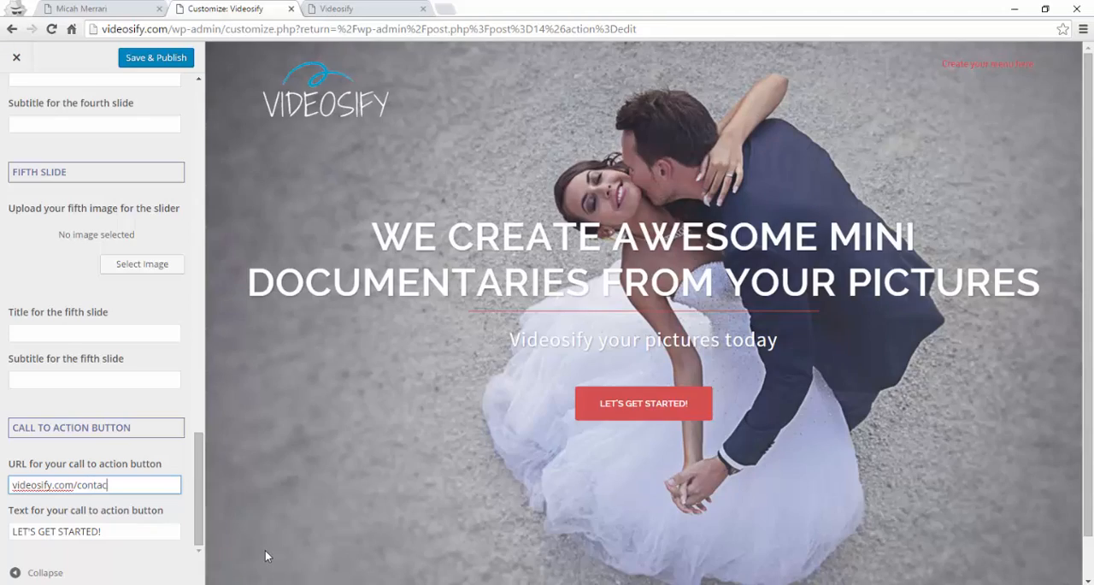
type("t")
left_click(136, 61)
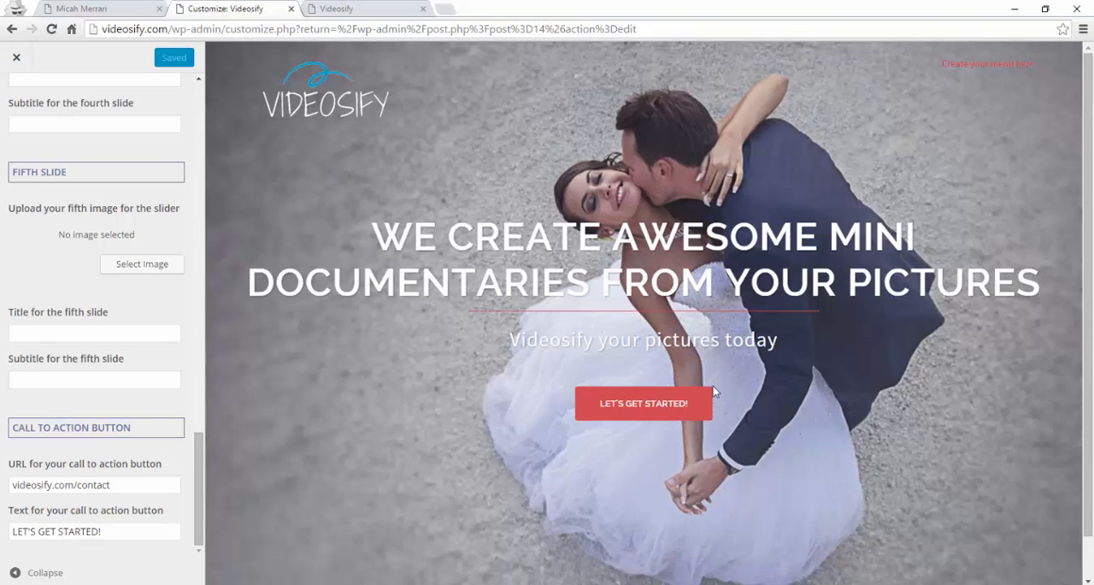
- Review the sections of the example website's homepage and switch to the live Videosify homepage to compare
left_click(72, 8)
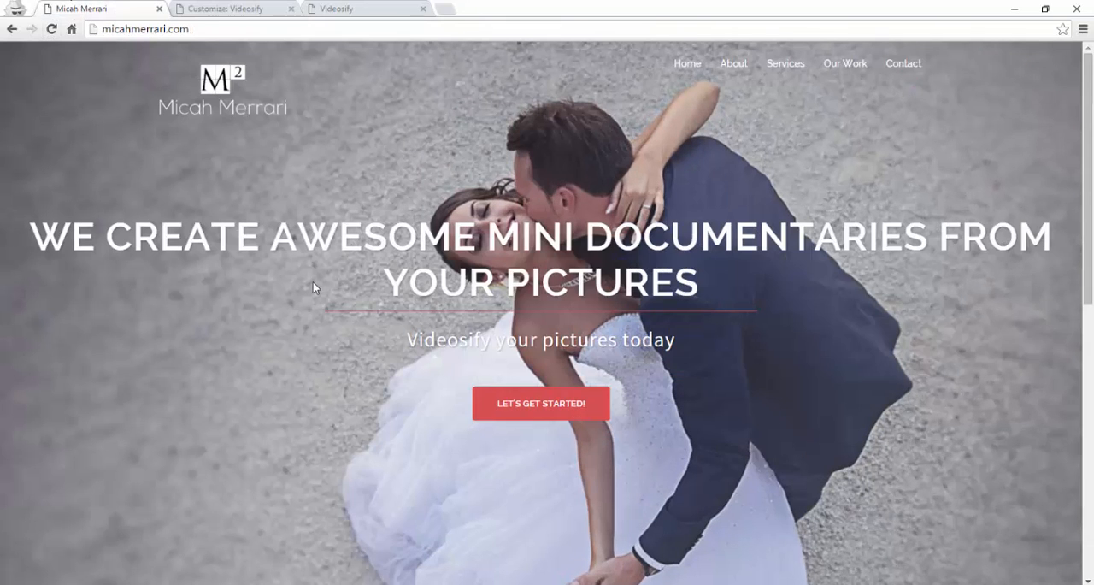
scroll(313, 284, "down", 5)
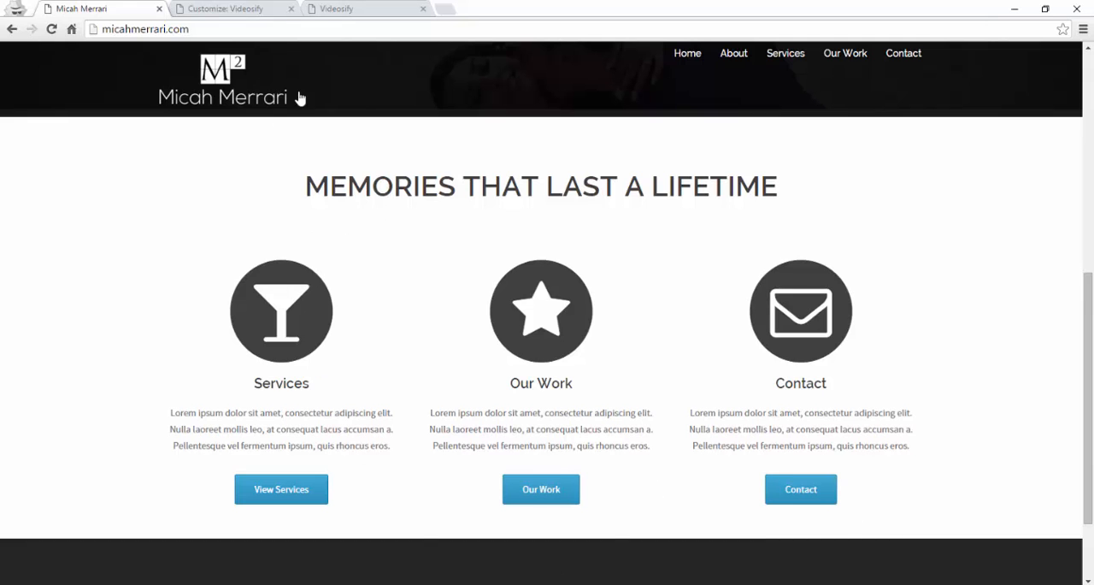
left_click(527, 501)
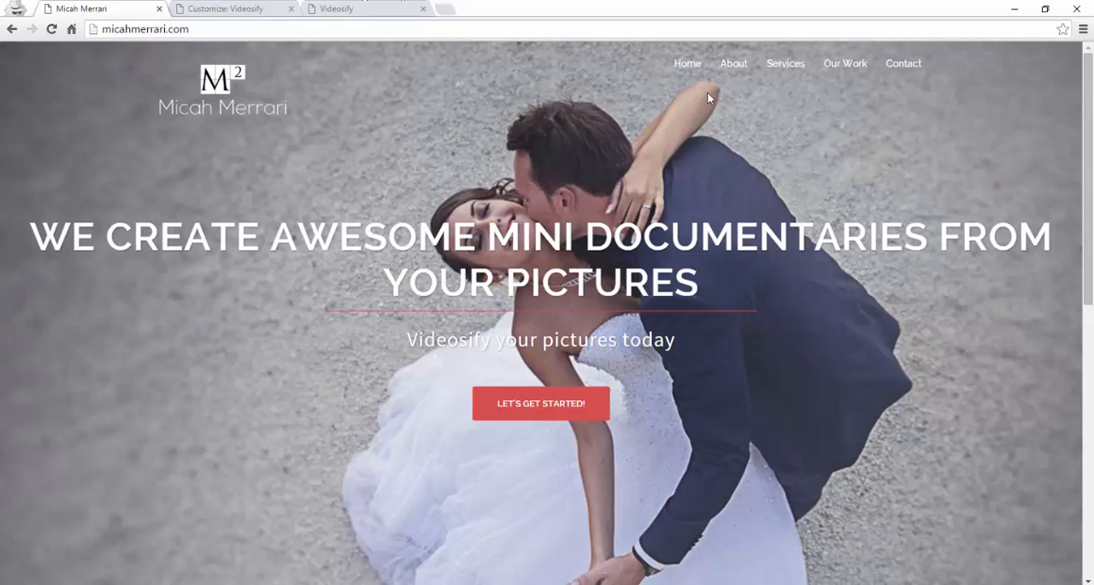
left_click(335, 8)
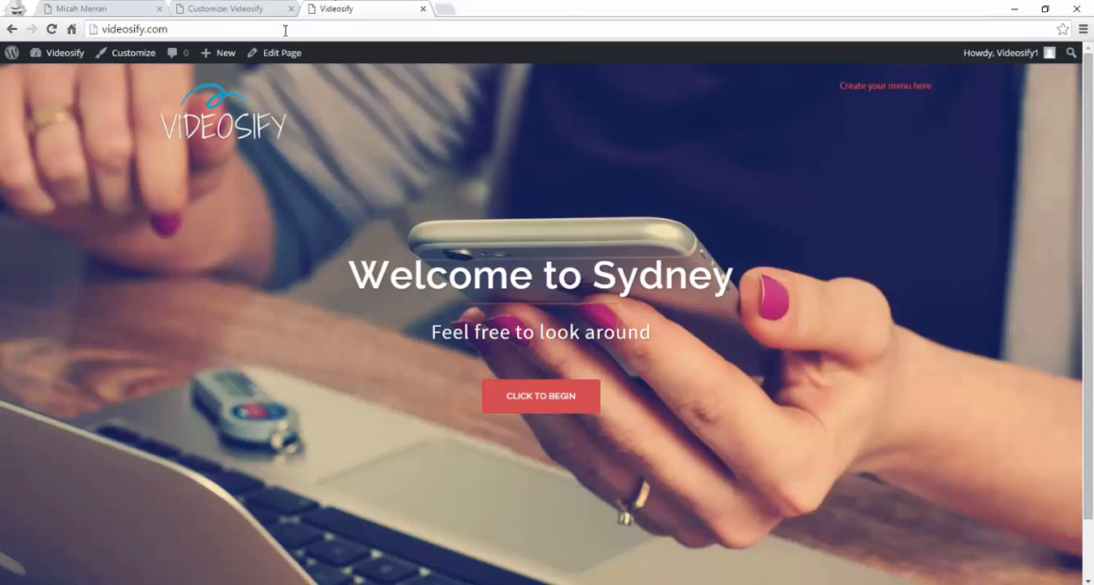
- Reload the live homepage to check the slider, leave the Customizer and open the menu editing page
left_click(51, 29)
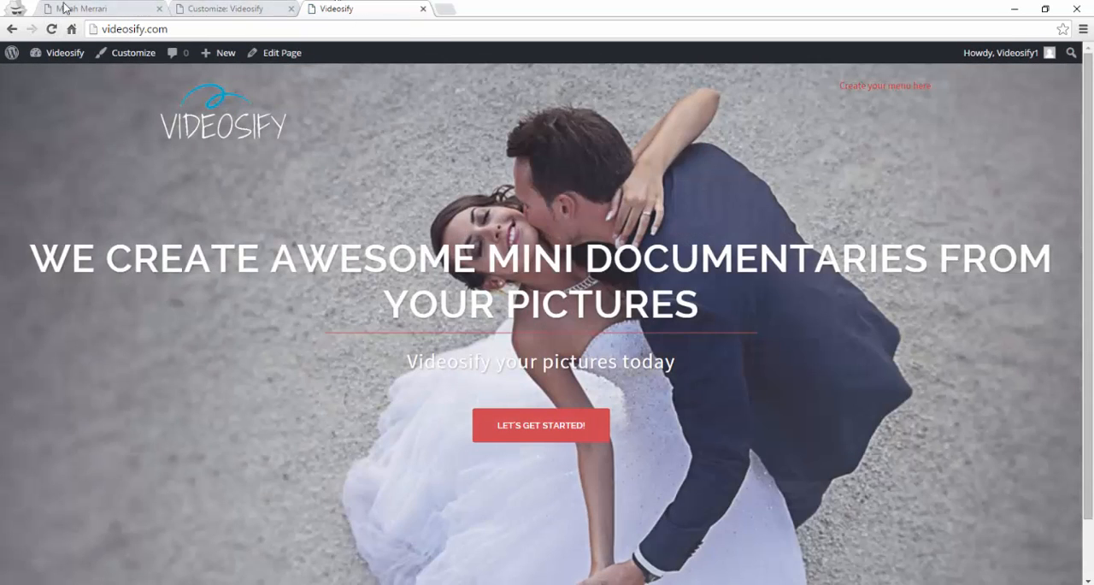
left_click(190, 9)
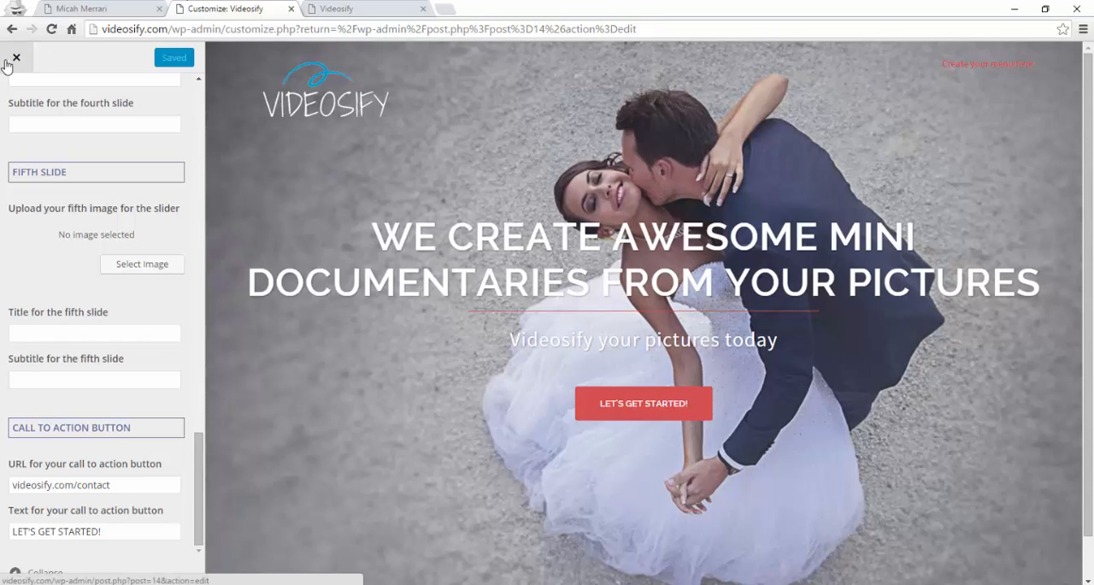
left_click(16, 58)
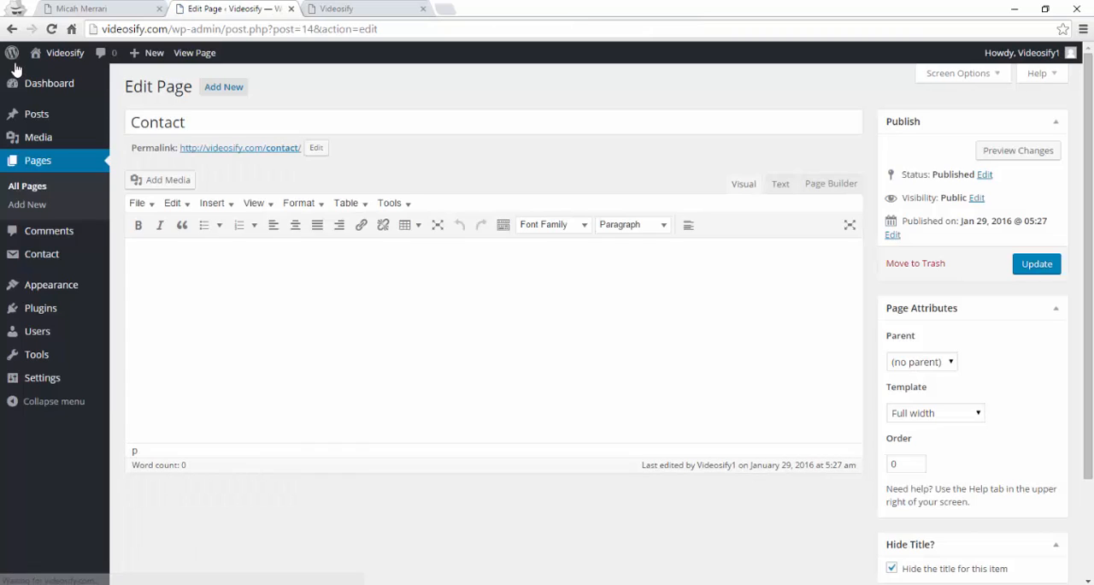
mouse_move(51, 284)
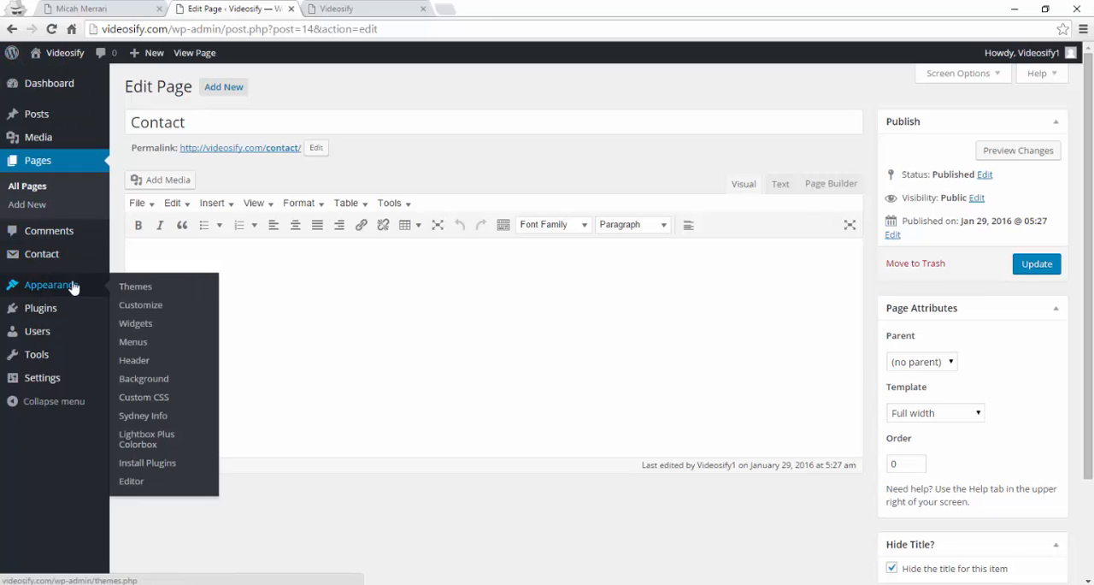
left_click(158, 345)
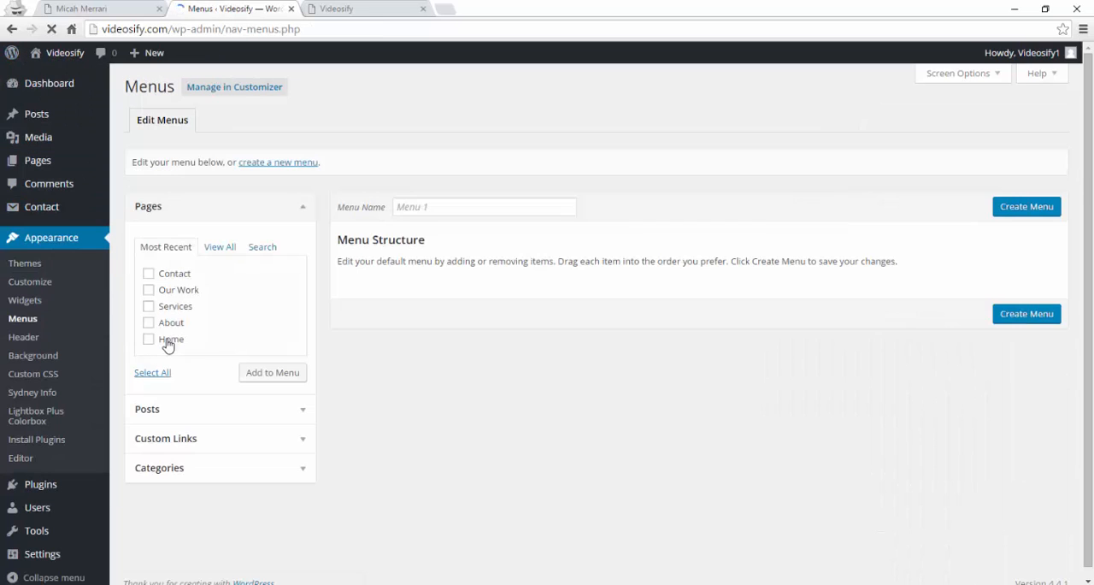
- Check the example site's navigation and remove the first Home item from Menu 1
left_click(77, 8)
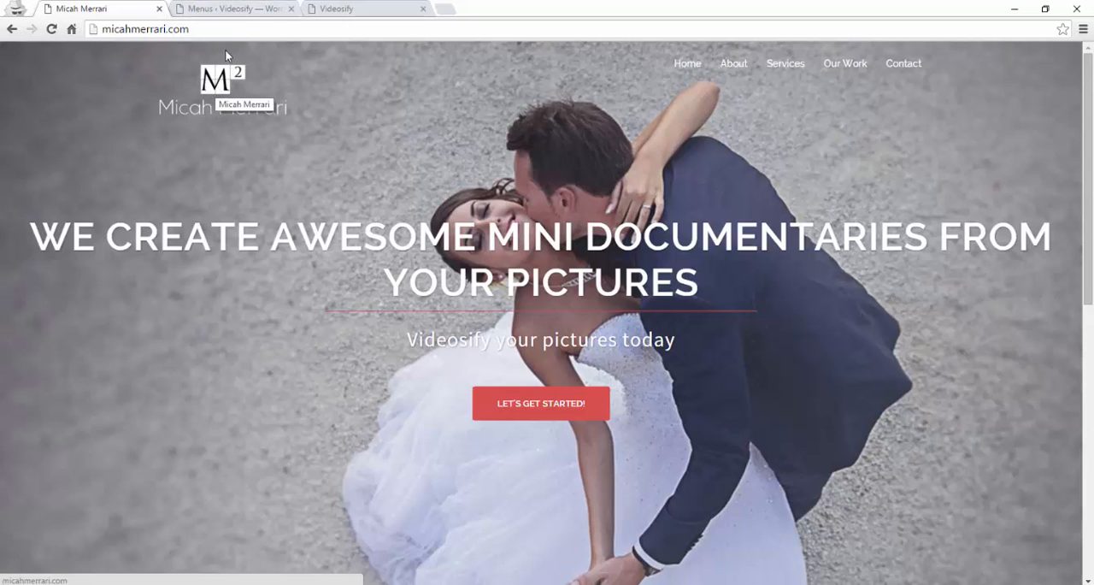
left_click(216, 9)
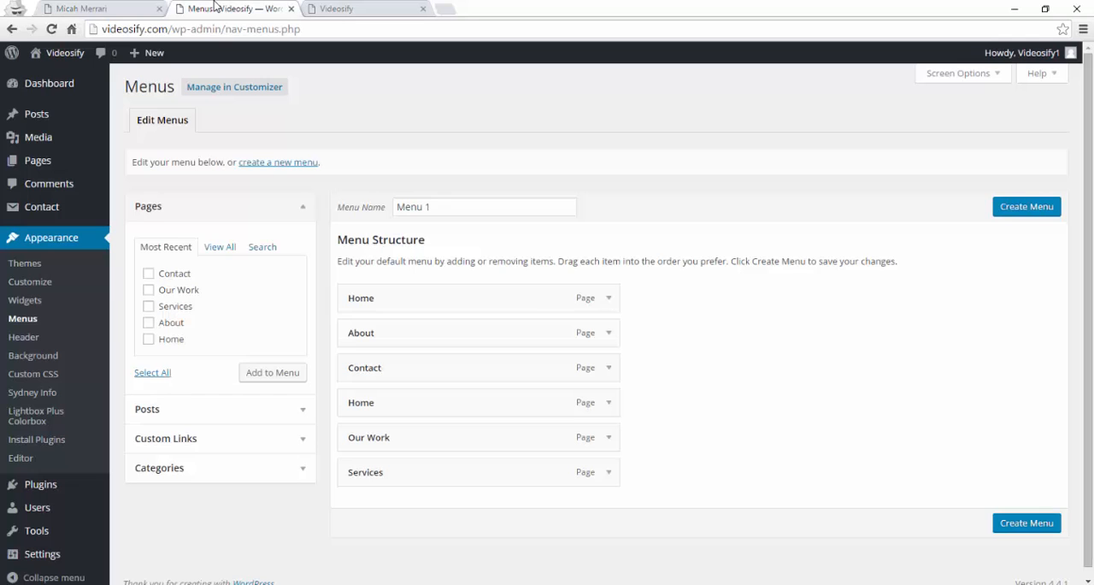
left_click(609, 302)
left_click(362, 423)
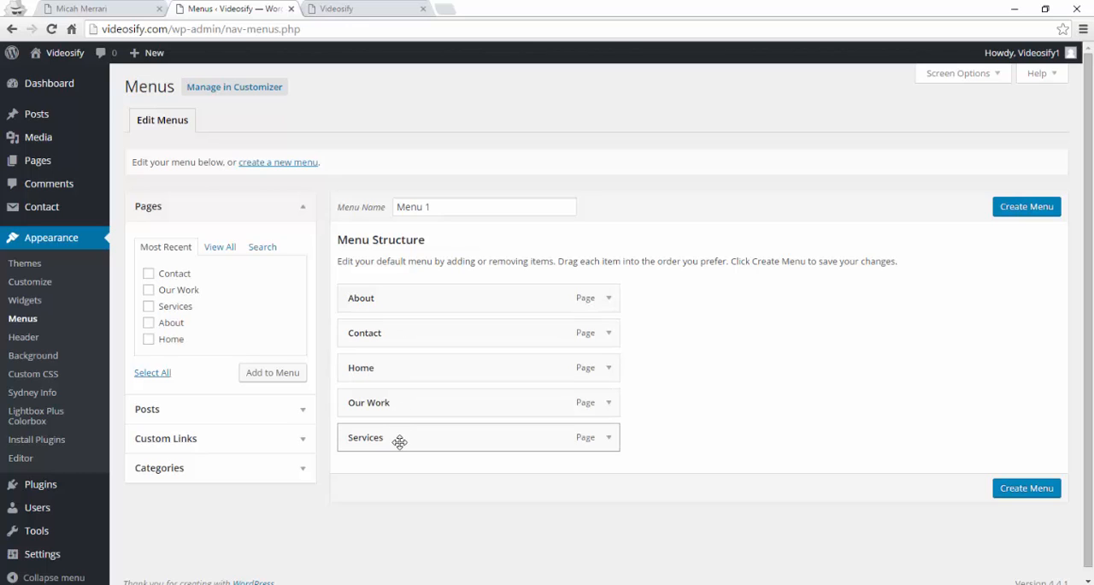
- Reorder the menu pages as About, Services, Our Work, Contact and remove the remaining Home item
left_click_drag(398, 443, 368, 334)
left_click_drag(378, 438, 384, 369)
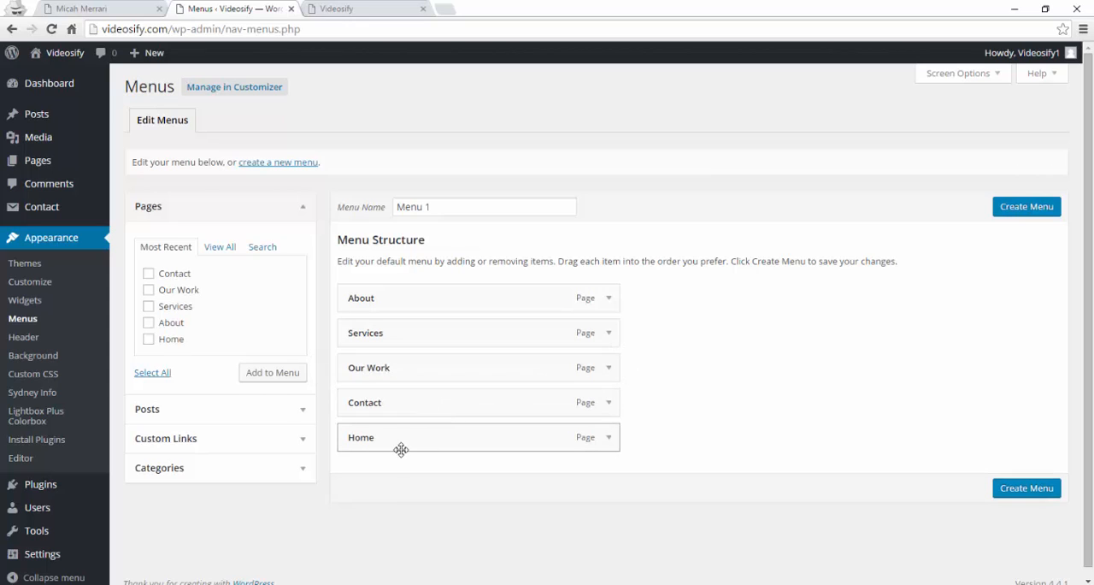
left_click(609, 437)
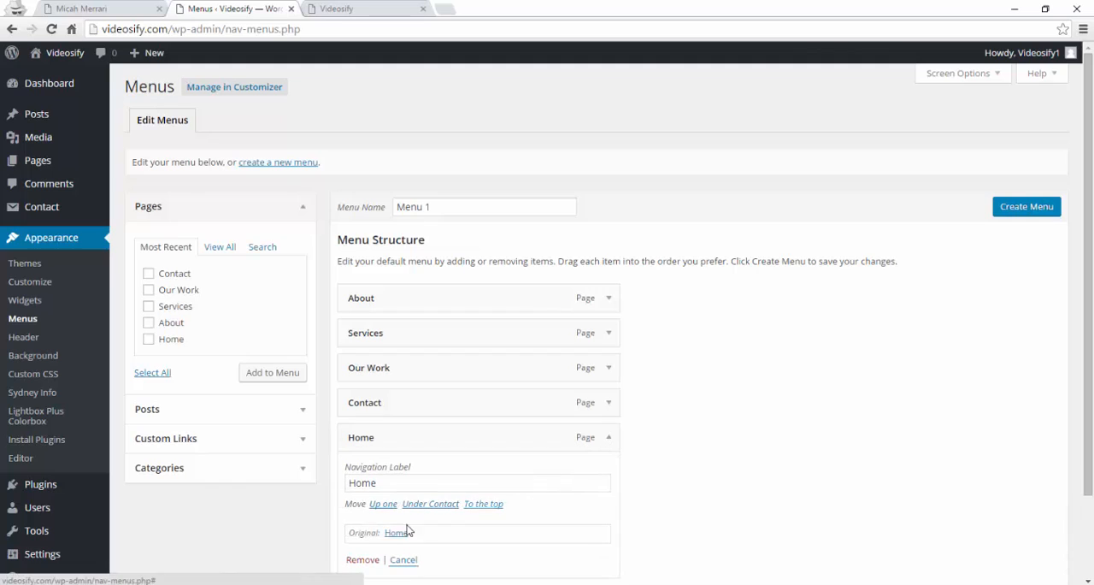
left_click(362, 560)
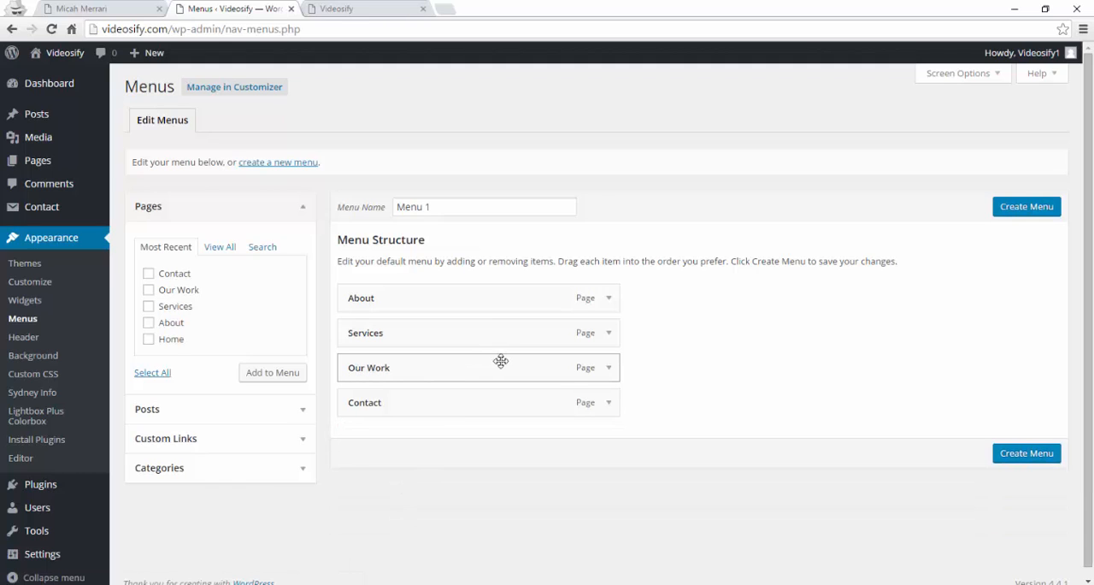
- Check the example site's navigation and nest Services and Our Work as sub items under About
left_click(84, 8)
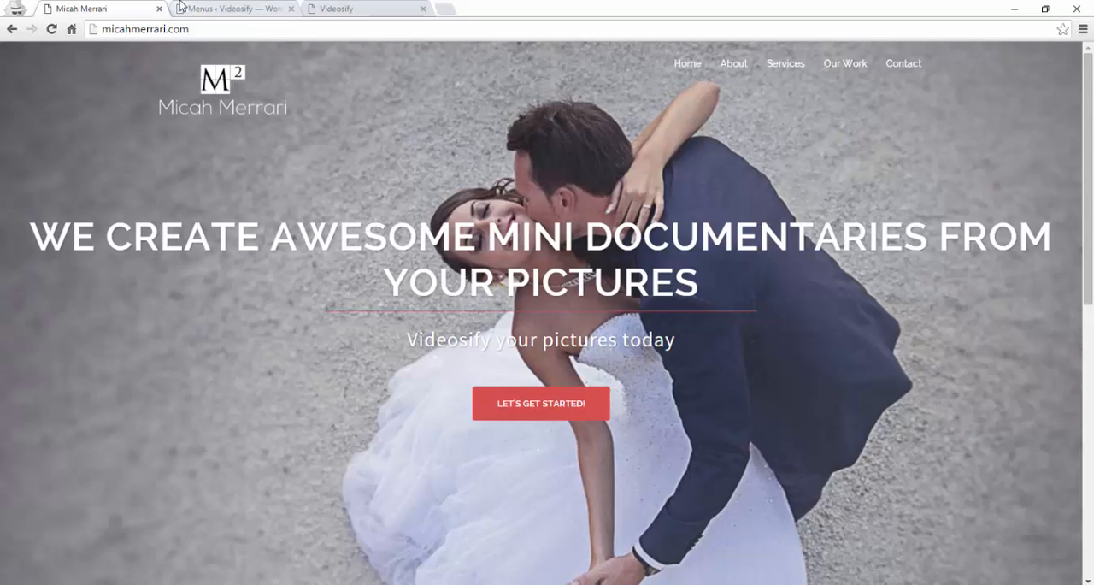
left_click(230, 8)
left_click_drag(490, 330, 501, 336)
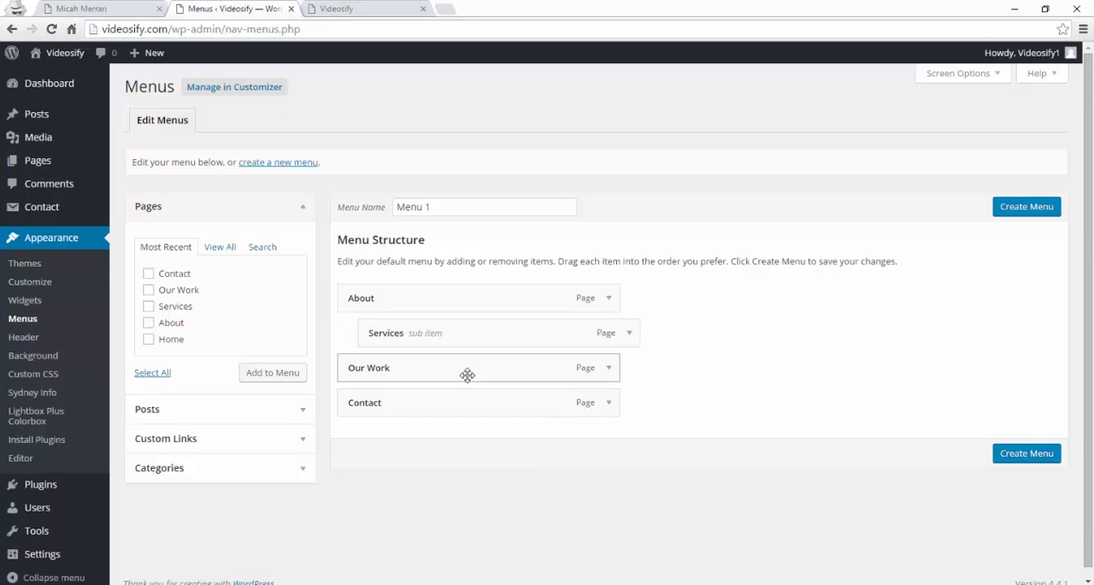
left_click_drag(464, 373, 500, 377)
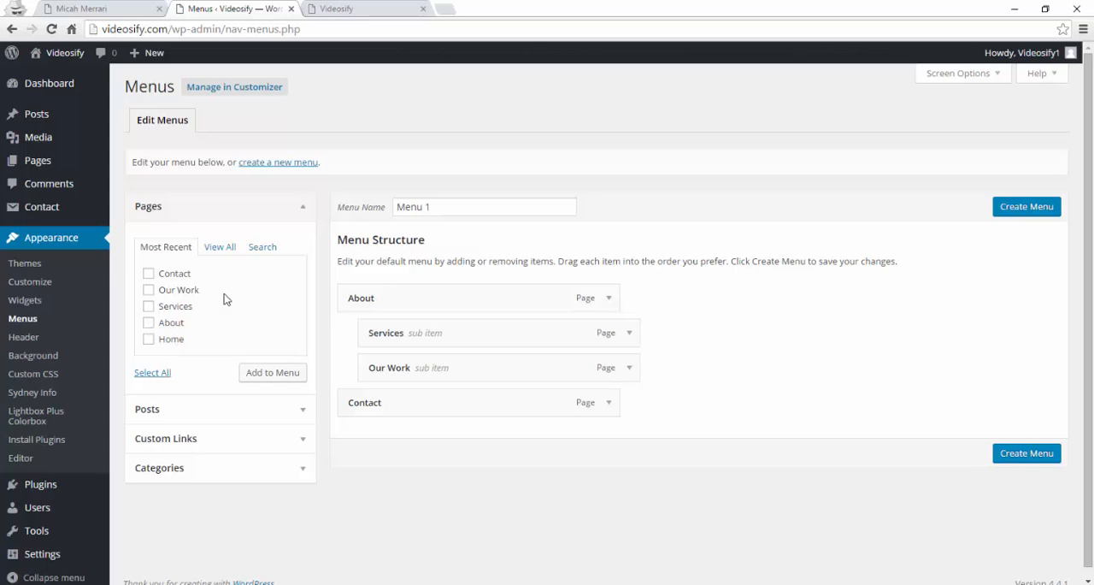
- Move Services and Our Work back out to top-level menu items
left_click_drag(491, 330, 342, 331)
left_click_drag(399, 369, 342, 366)
left_click_drag(386, 333, 342, 331)
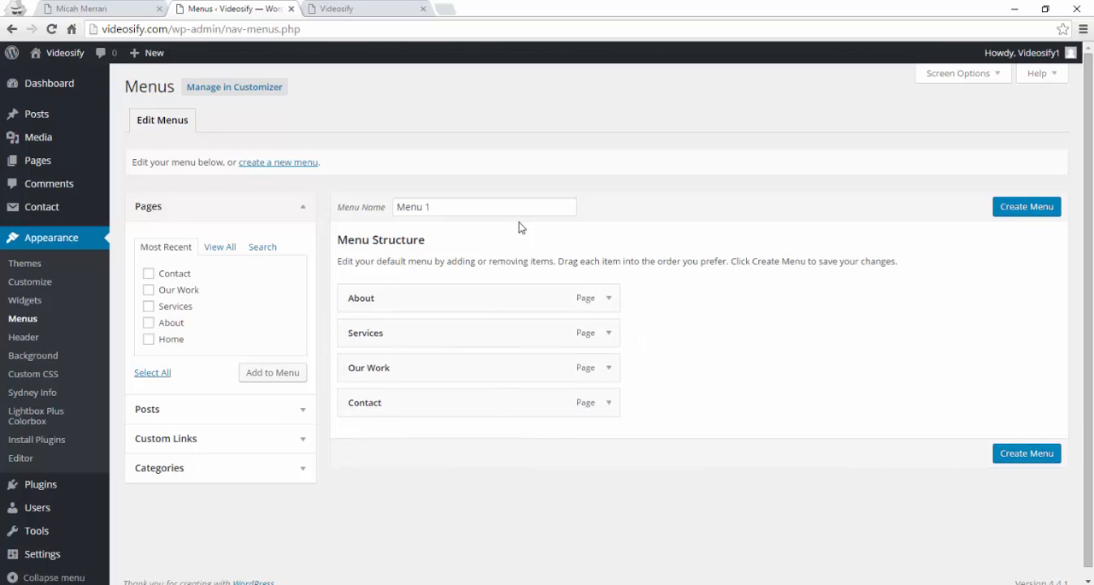
- Create Menu 1, enable automatic adding of new top-level pages, assign it as the Primary Menu and save it
left_click(1014, 453)
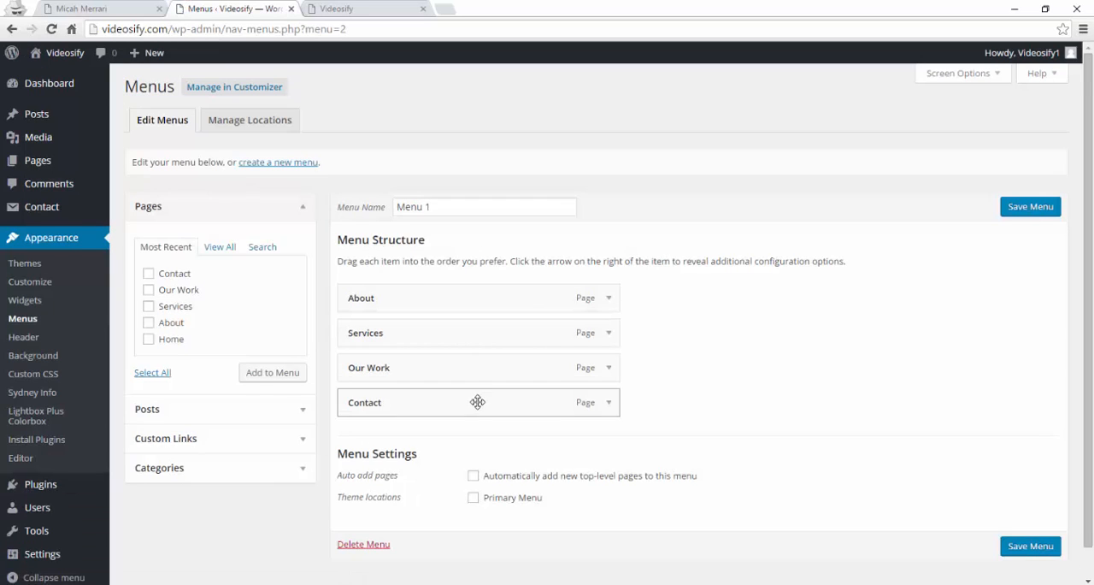
scroll(478, 399, "down", 1)
left_click(473, 445)
left_click(473, 468)
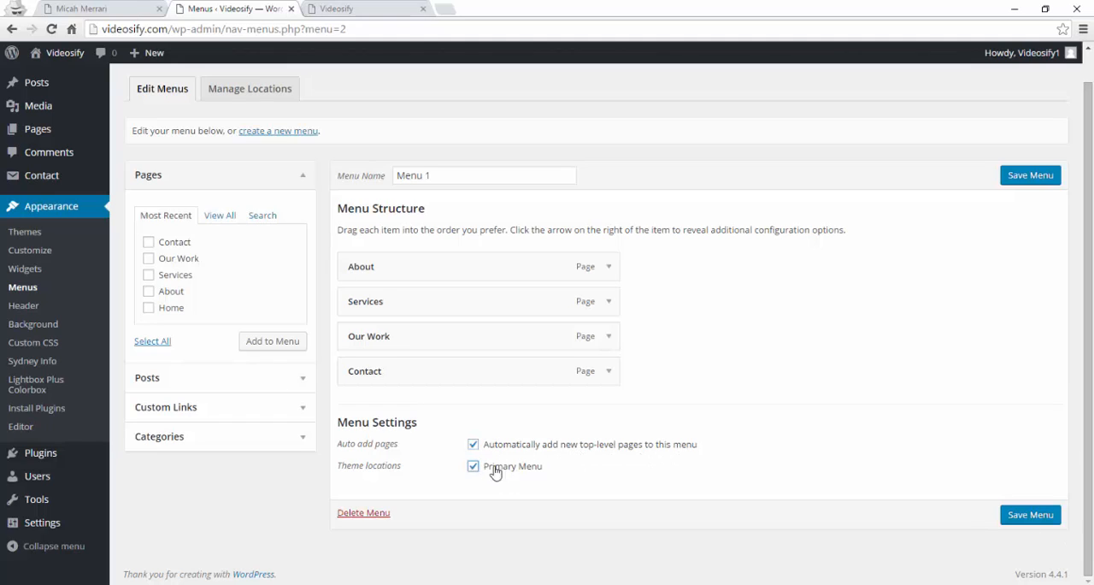
left_click(1030, 513)
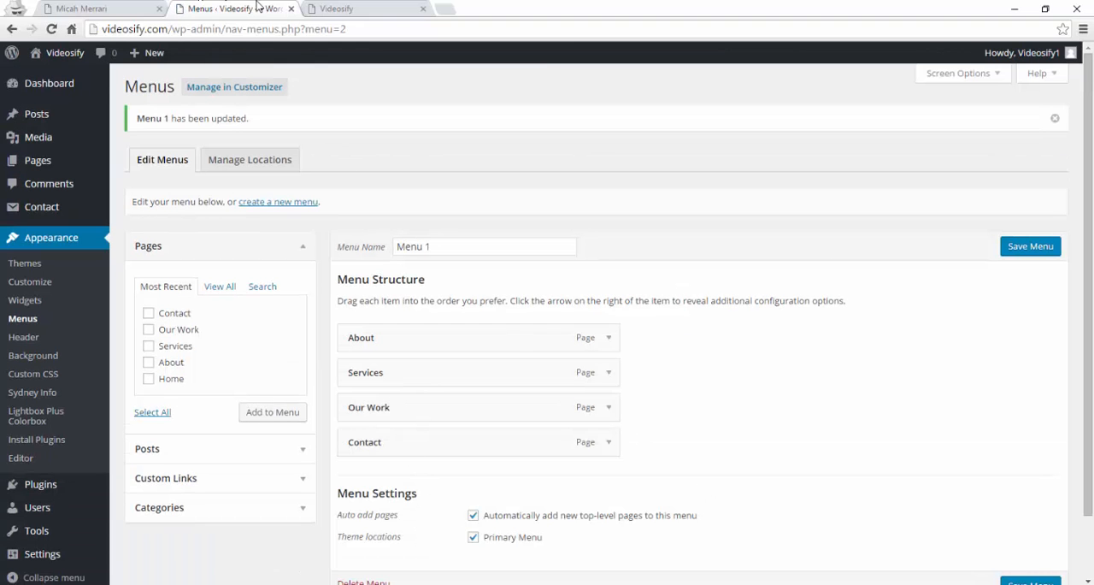
- Check the navigation on the reloaded live homepage and review the sections below the header on the example homepage
left_click(342, 8)
left_click(50, 31)
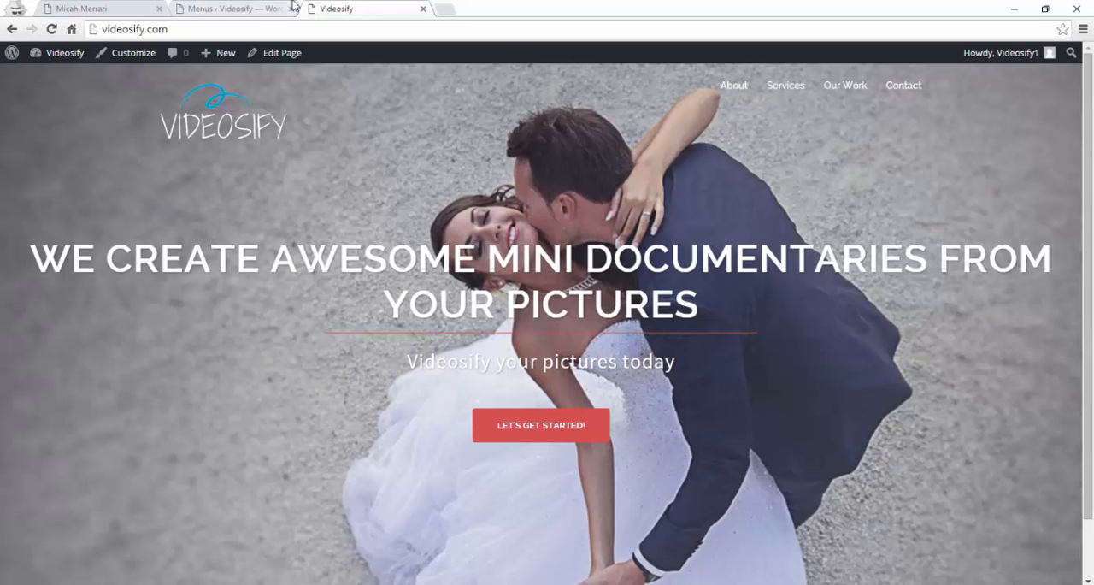
left_click(90, 9)
scroll(475, 346, "down", 8)
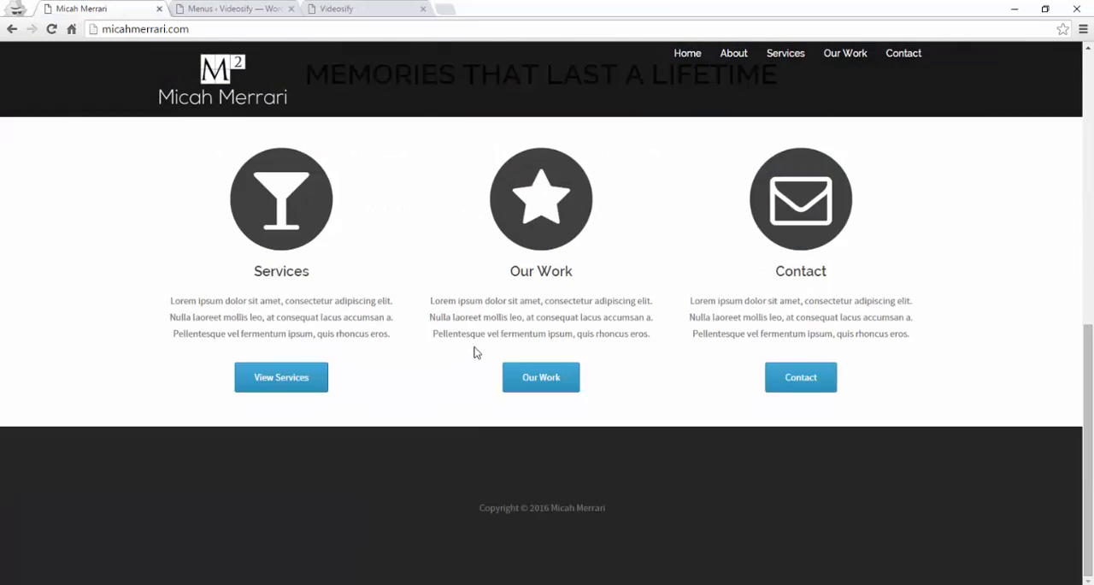
scroll(474, 350, "up", 2)
scroll(474, 349, "down", 1)
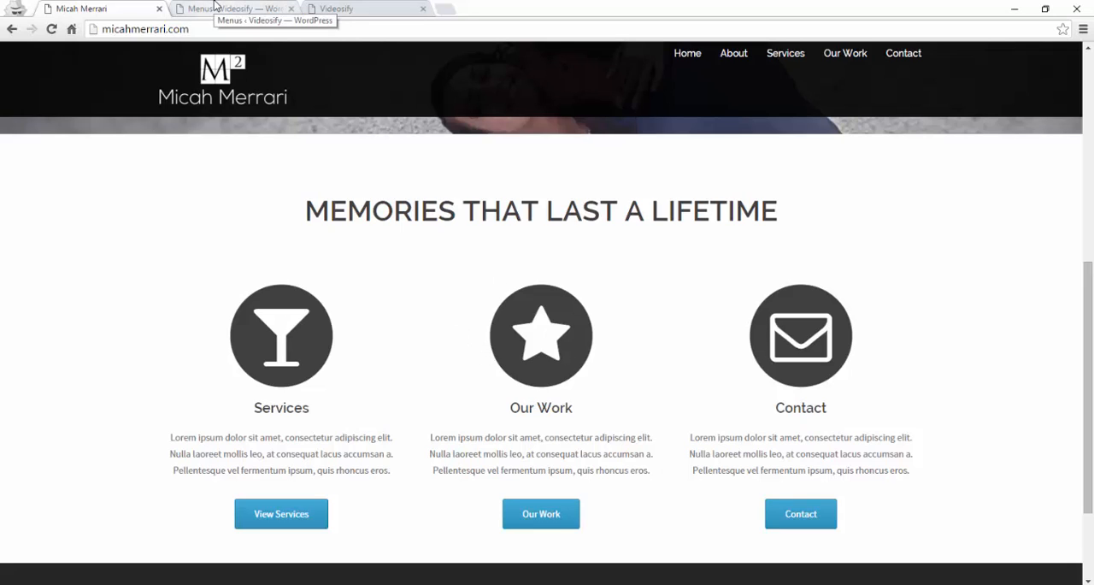
- Open the Home page for editing and switch its content area to Page Builder
left_click(214, 7)
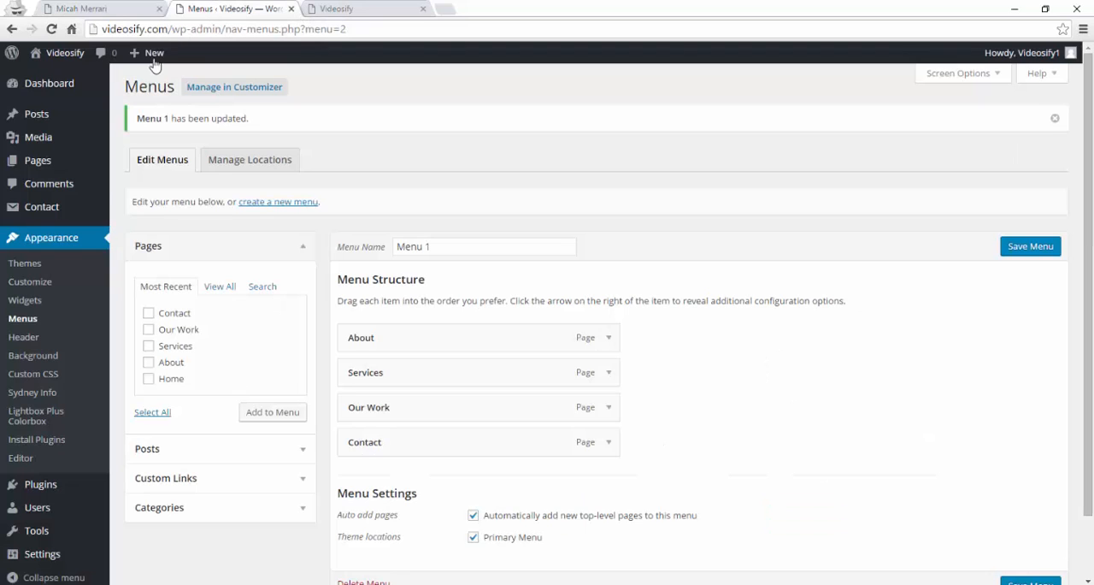
mouse_move(36, 168)
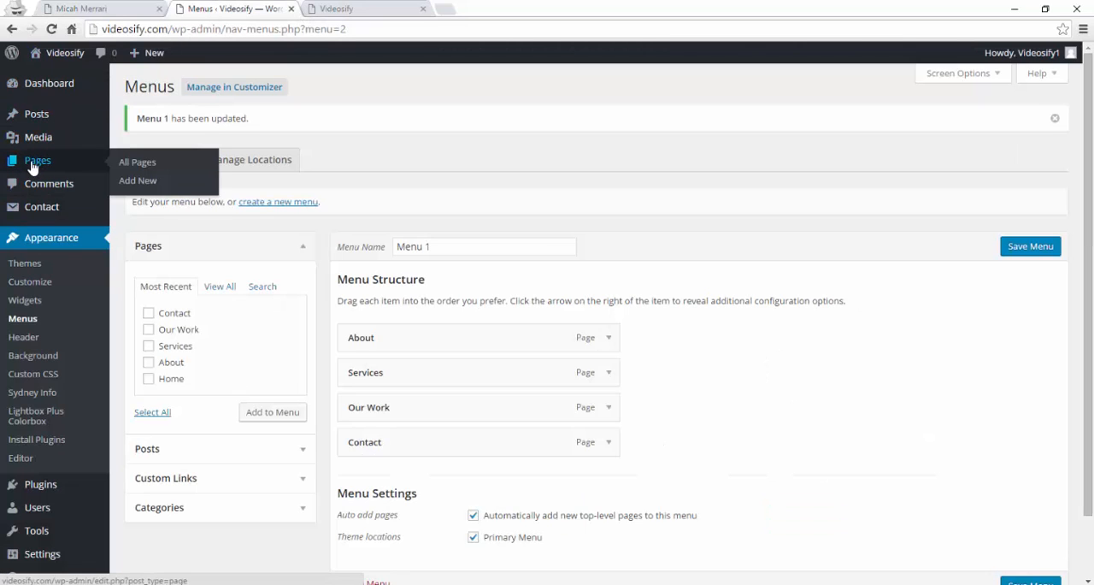
left_click(182, 166)
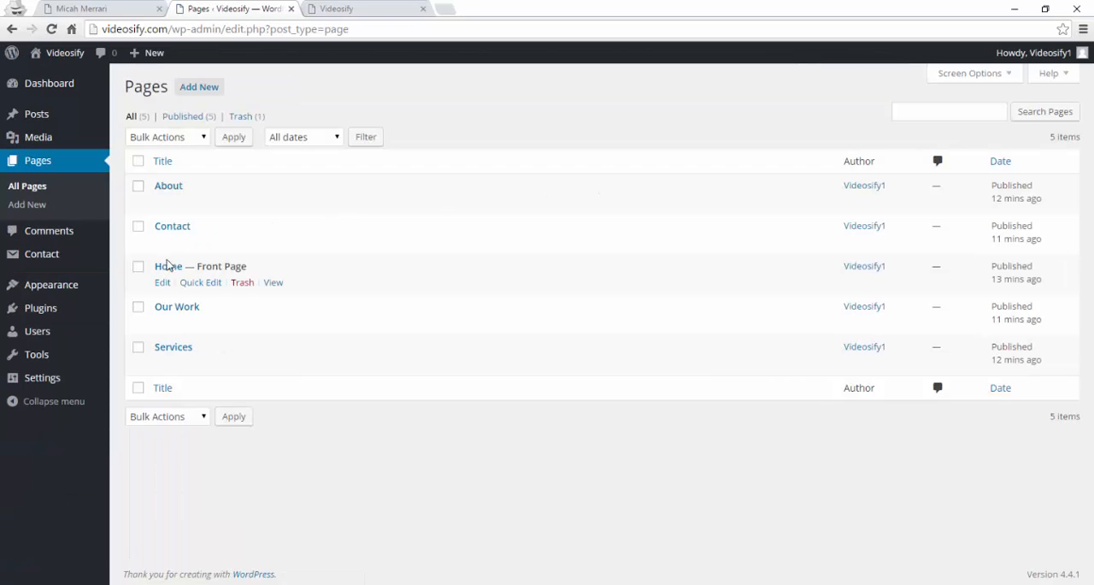
left_click(163, 282)
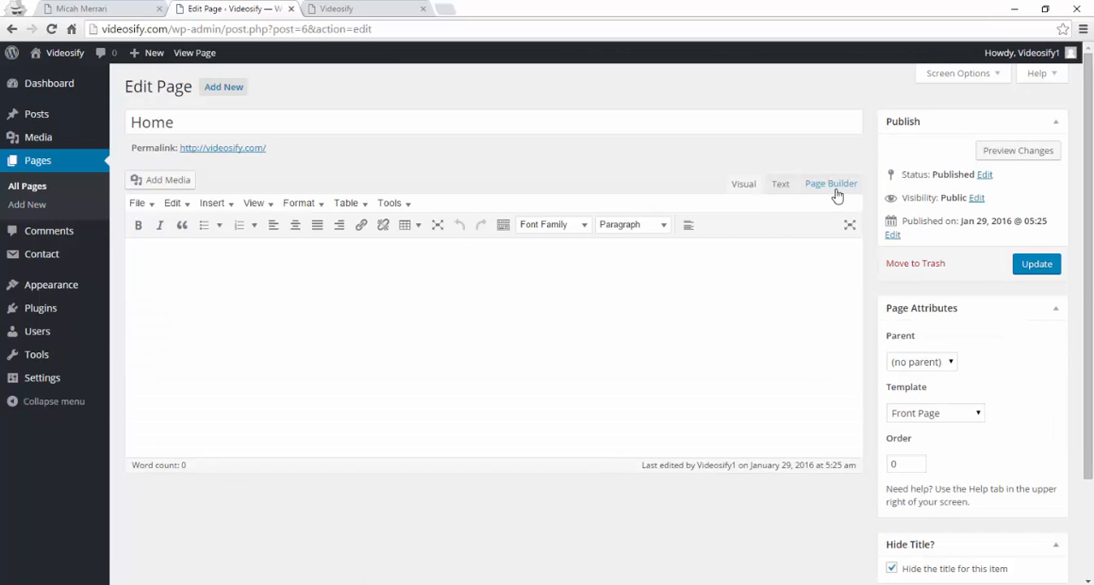
left_click(833, 185)
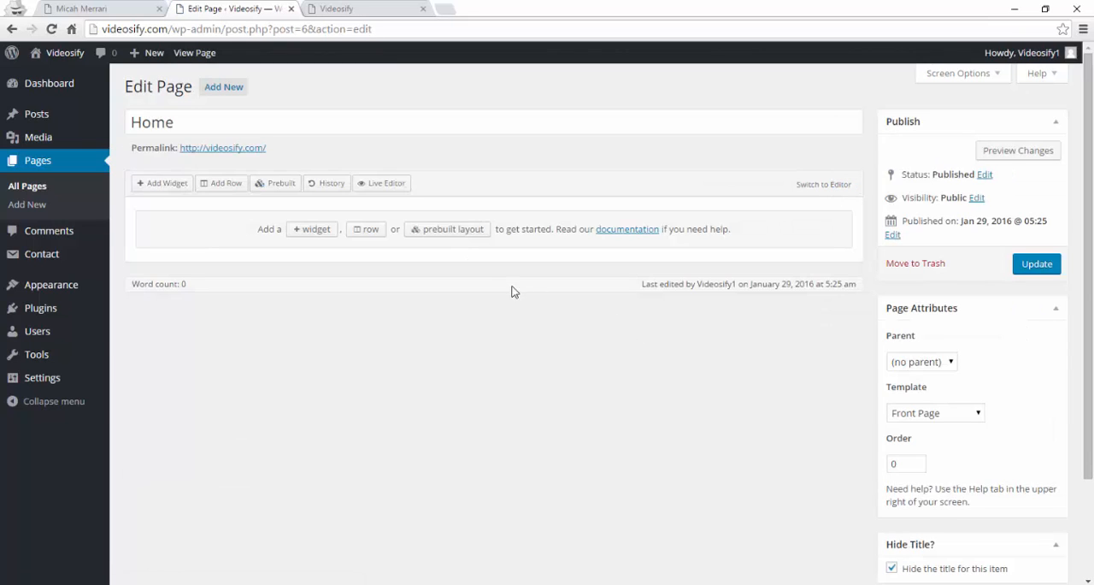
- Add a SiteOrigin Editor widget to the Home page and open it for editing
left_click(155, 184)
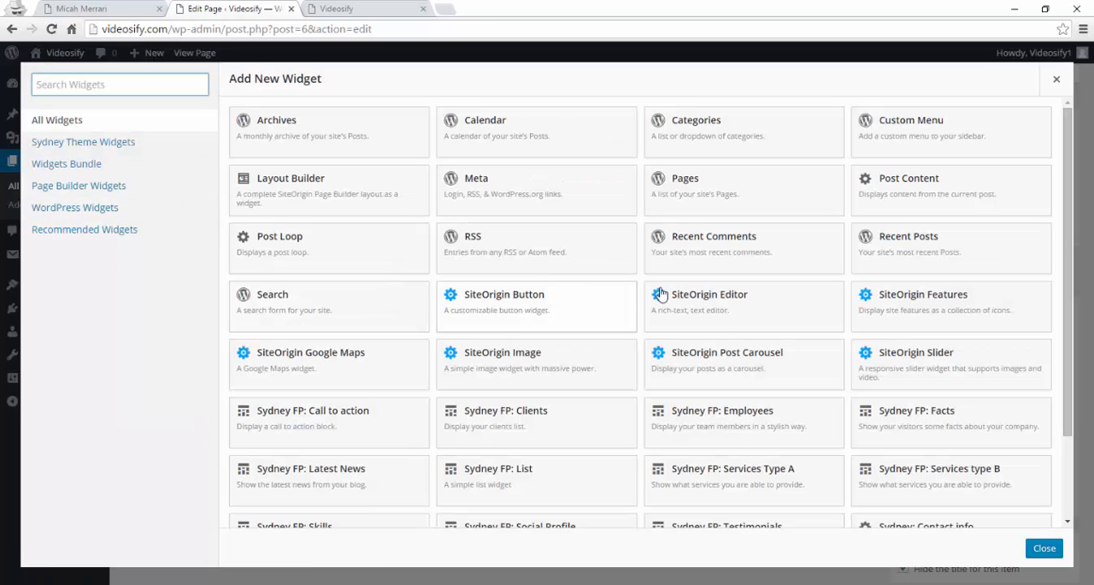
left_click(724, 309)
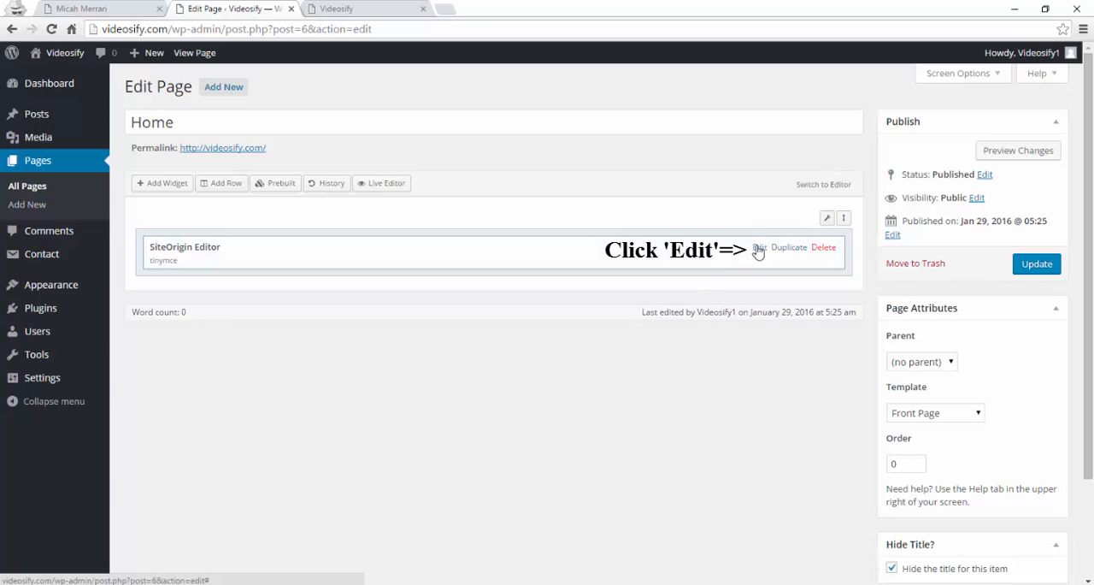
left_click(758, 248)
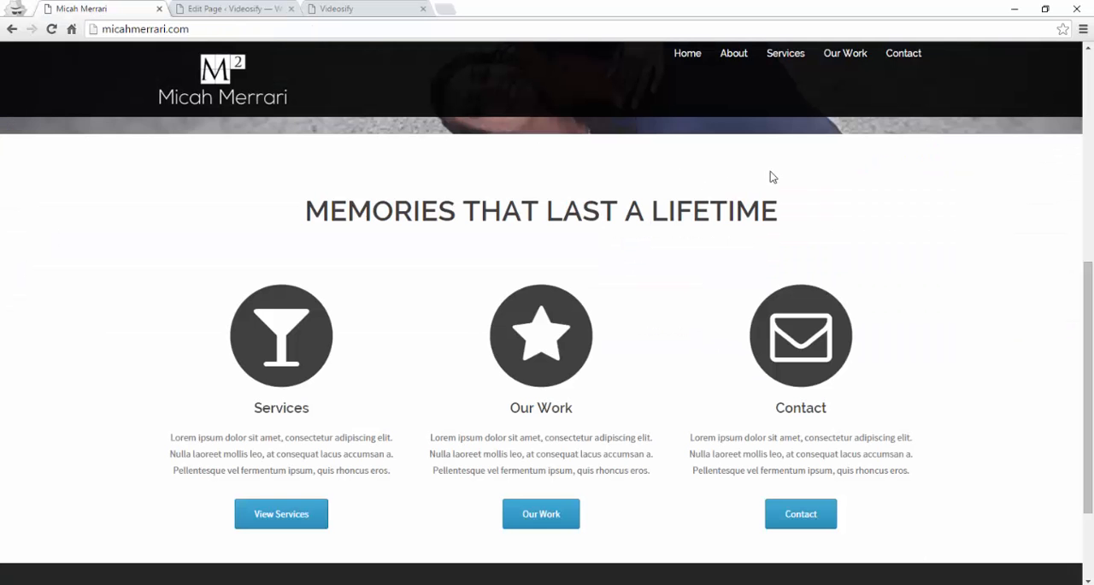
- Copy the heading "MEMORIES THAT LAST A LIFETIME" from the example homepage into the widget's Text view and return to the Visual view
left_click_drag(772, 212, 309, 227)
right_click(359, 215)
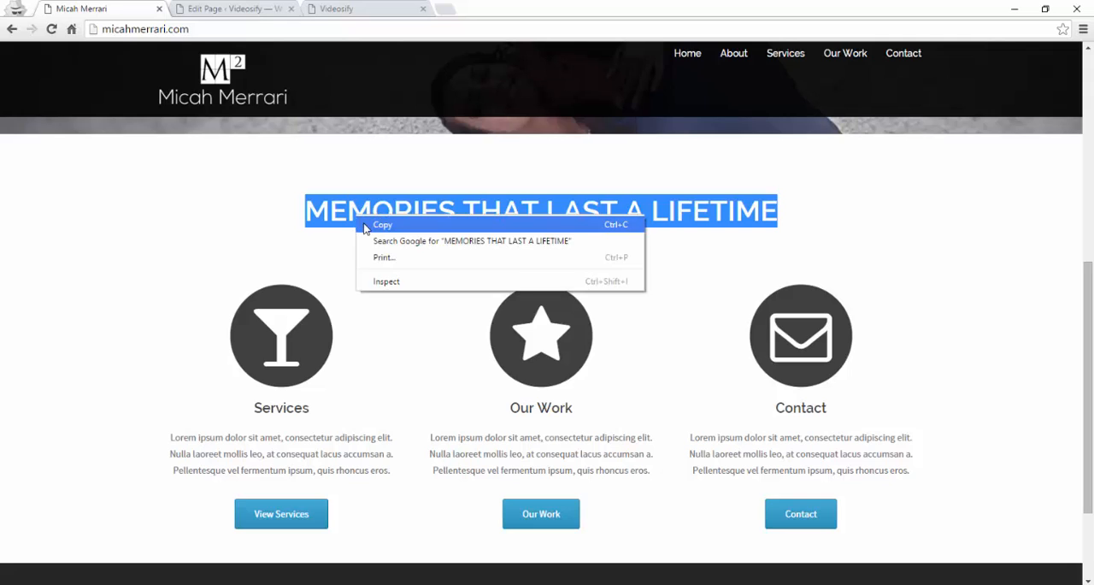
left_click(377, 224)
left_click(253, 8)
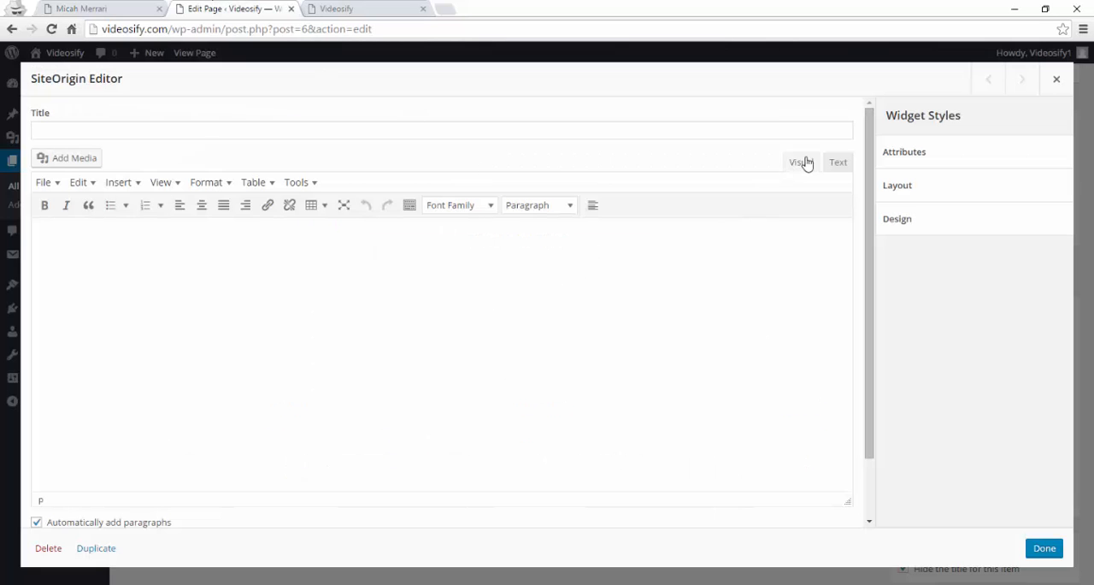
left_click(837, 163)
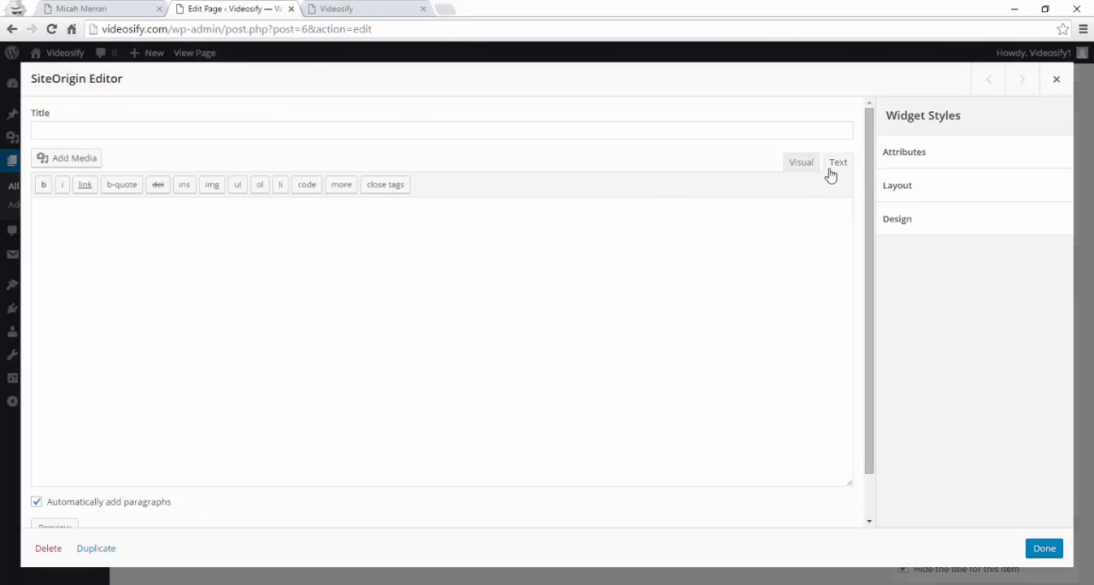
right_click(268, 222)
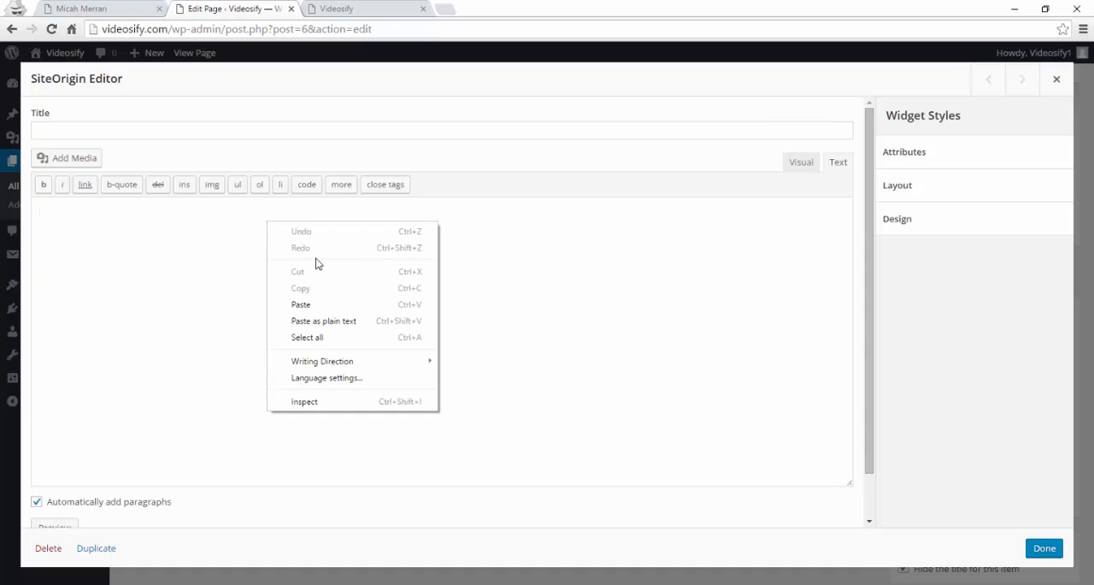
left_click(317, 304)
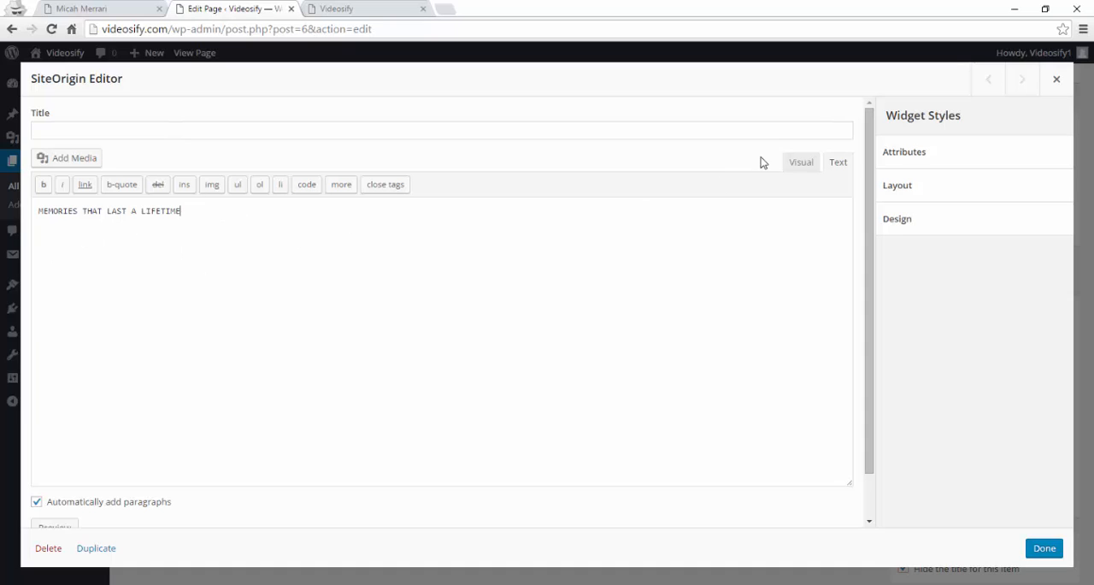
left_click(791, 168)
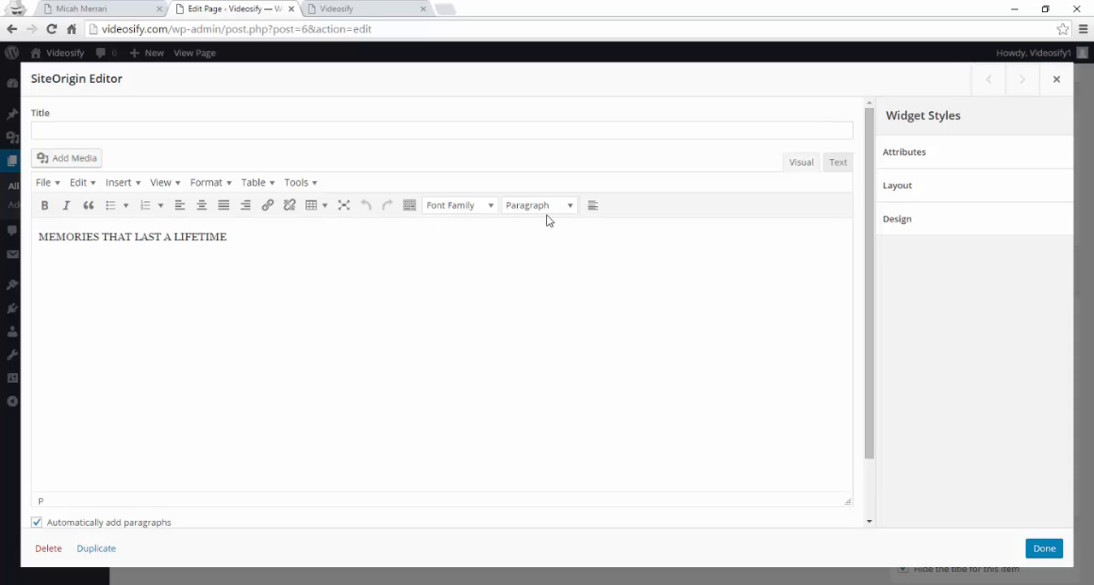
- Center the "MEMORIES THAT LAST A LIFETIME" text as a Heading 2 and update the Home page
left_click(203, 206)
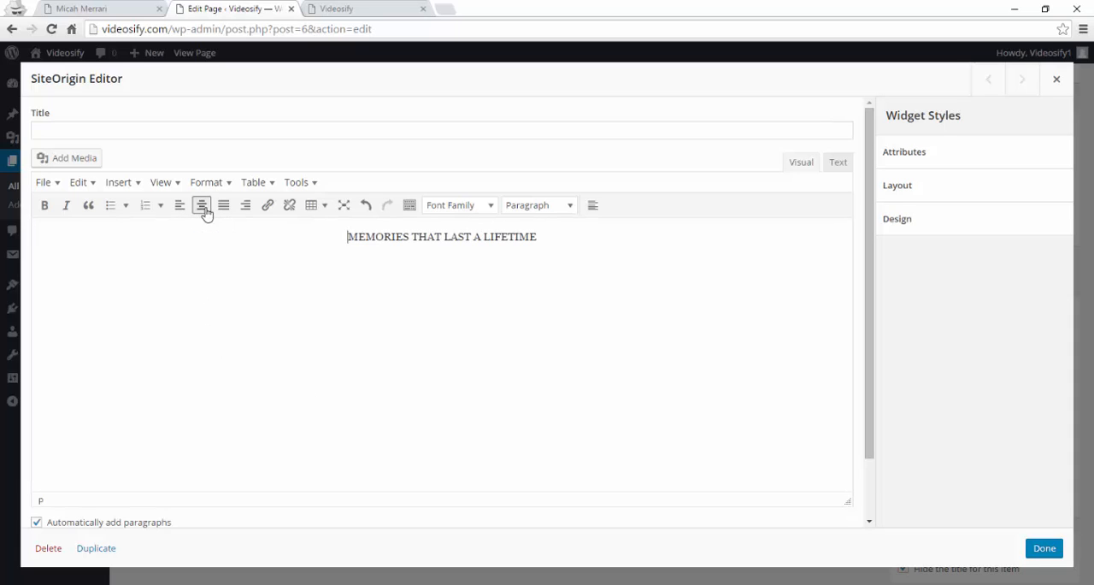
left_click(535, 214)
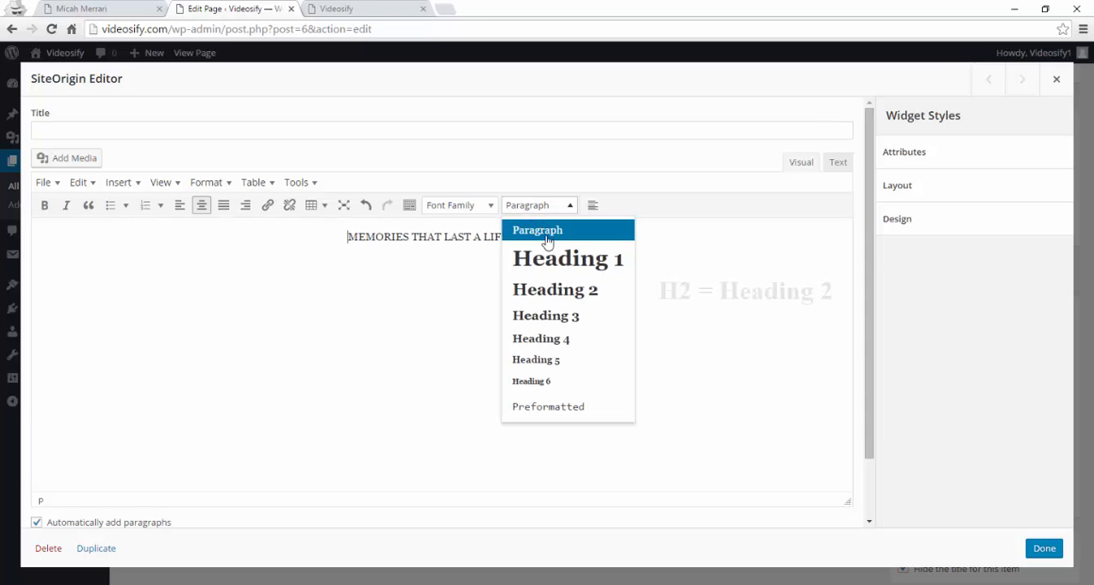
left_click(556, 289)
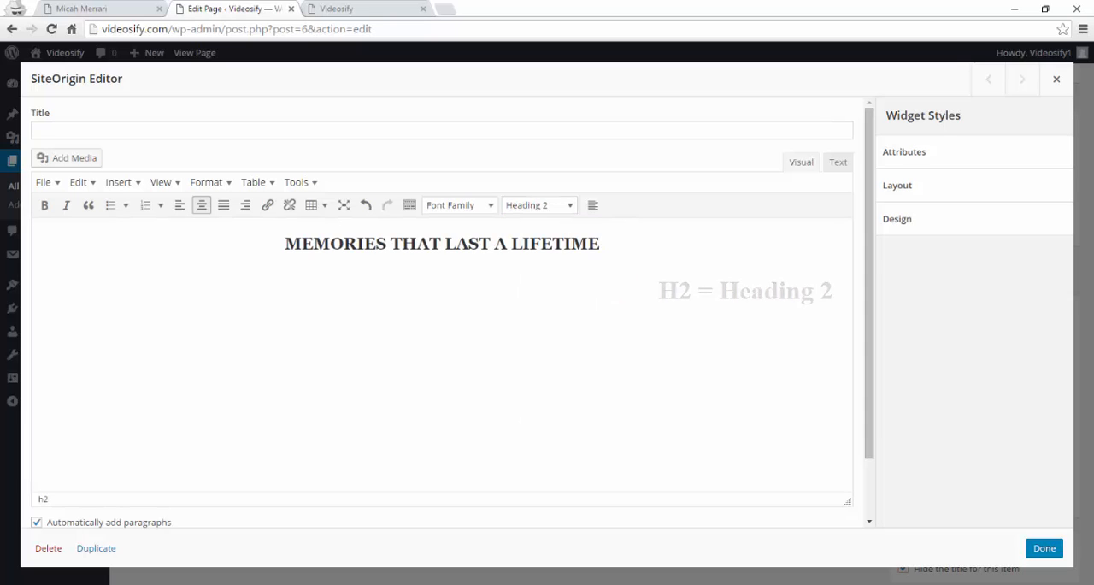
left_click(1045, 548)
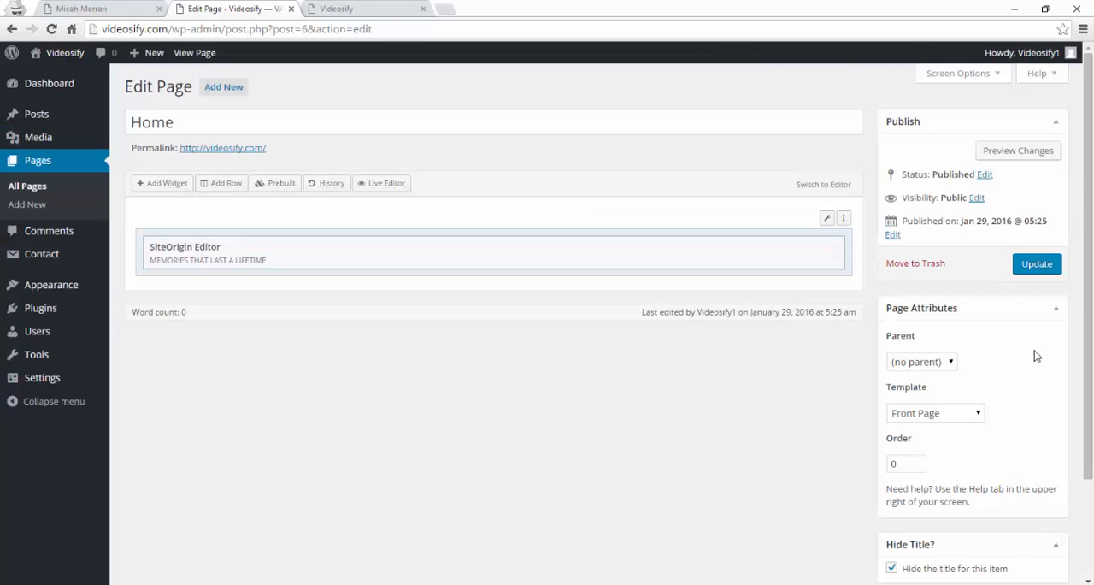
left_click(1036, 265)
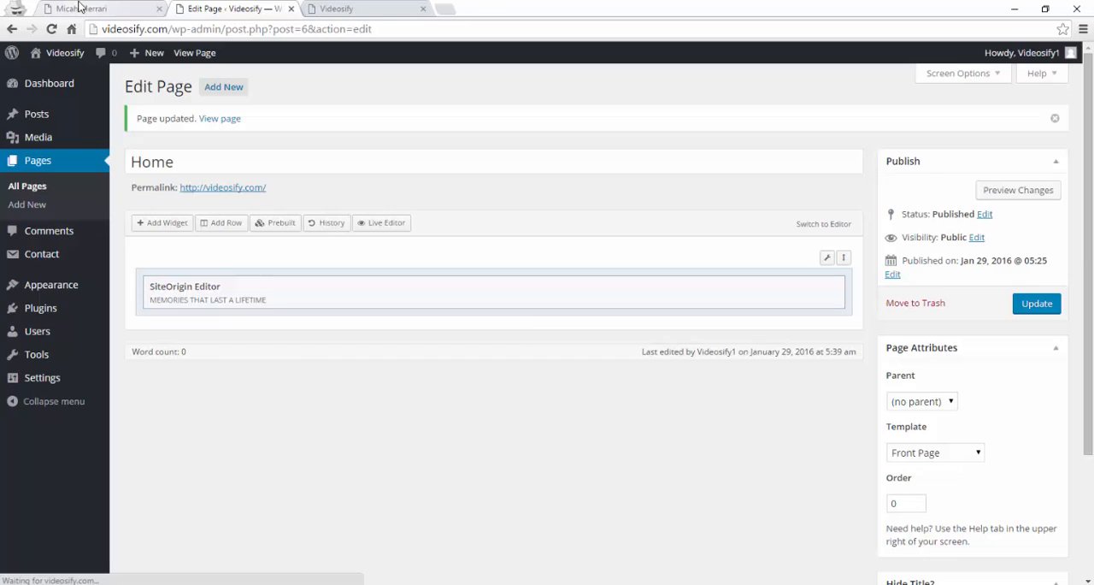
- Check the section layout on the example homepage and add a three-column row below the heading on the Home page
left_click(79, 7)
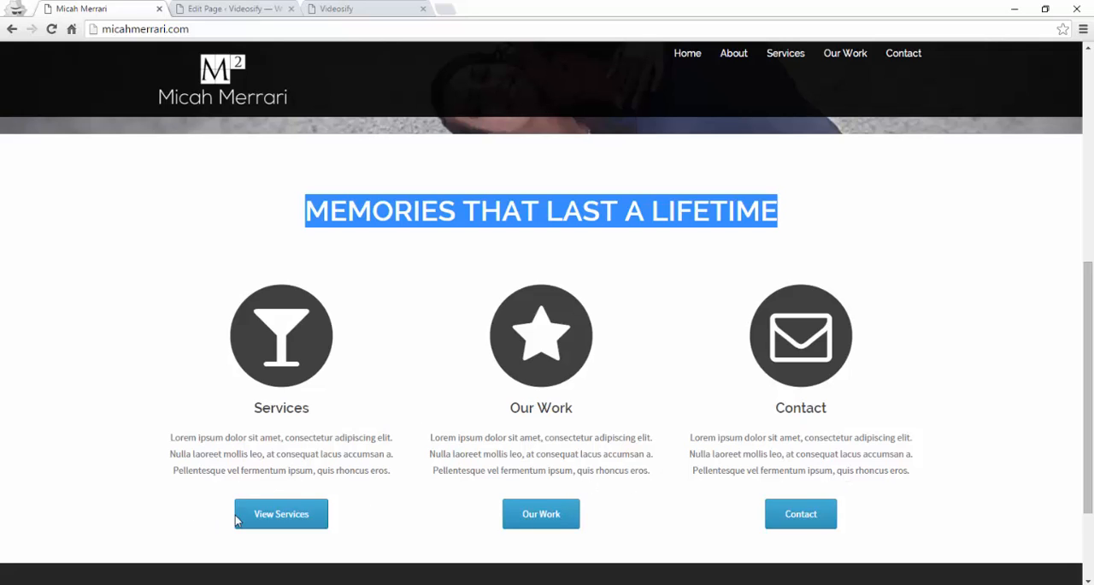
left_click(205, 7)
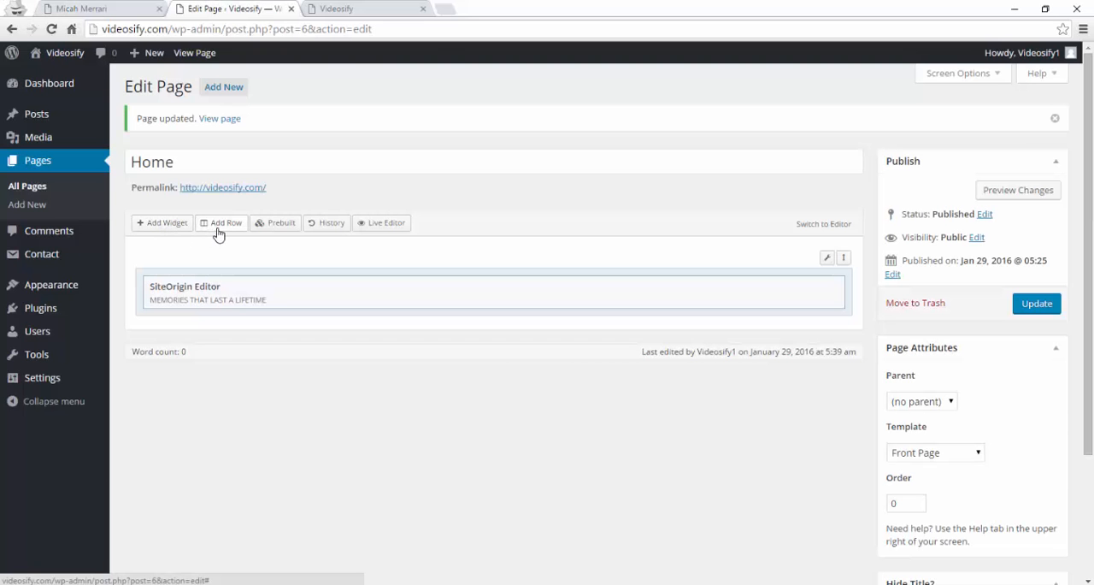
left_click(218, 225)
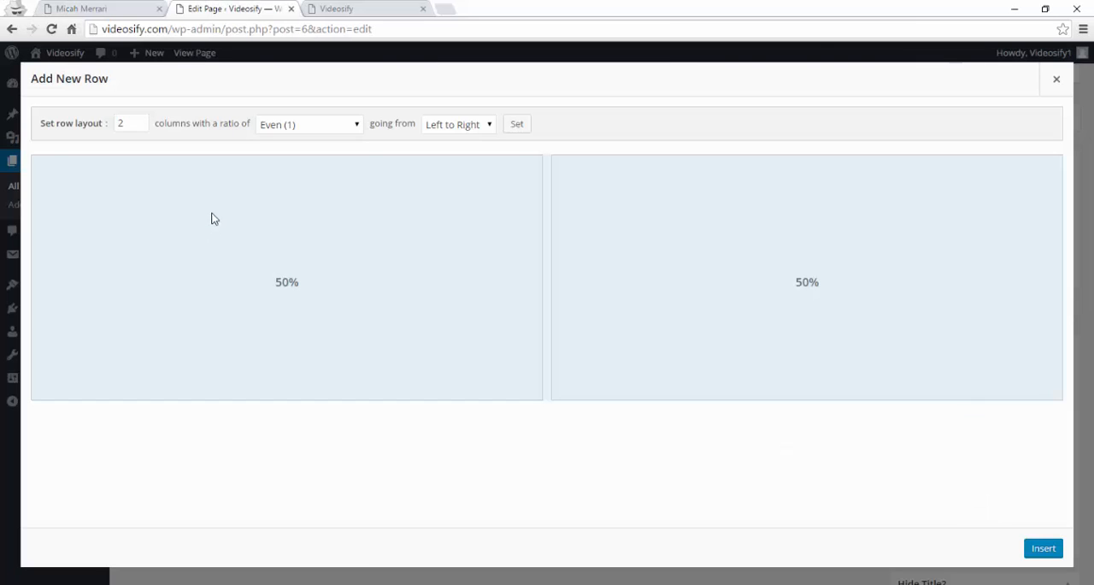
left_click(143, 120)
left_click(1043, 548)
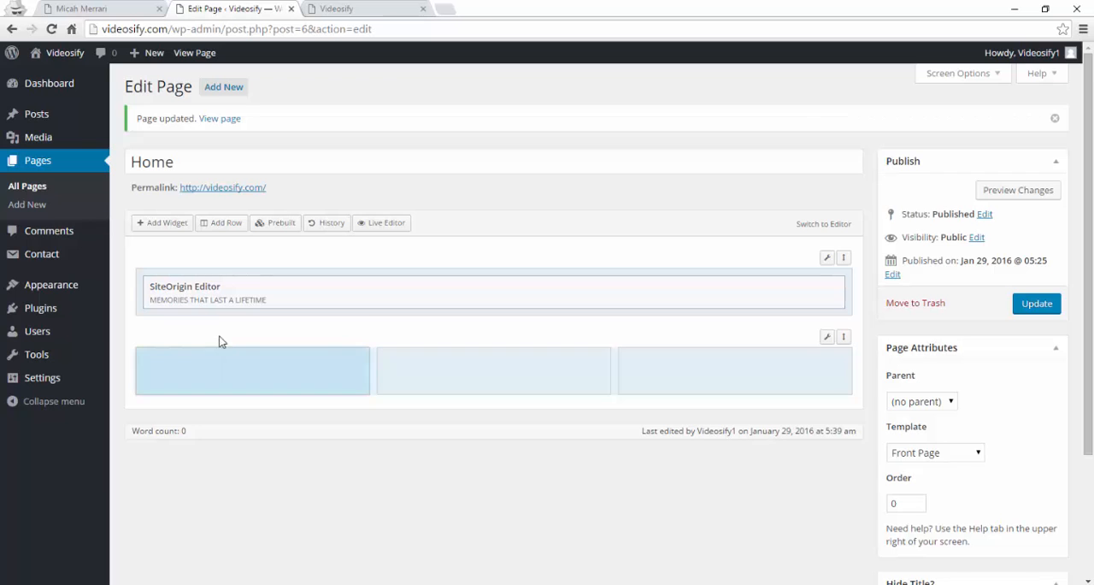
- Add a SiteOrigin Features widget to the new row's first column and place duplicates in the other two columns
left_click(162, 222)
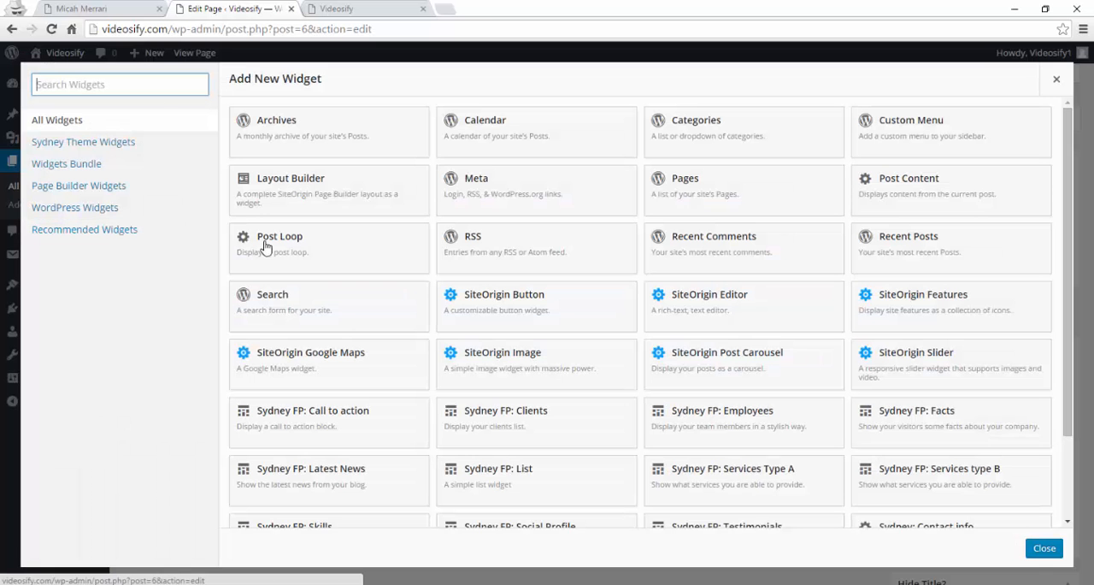
left_click(903, 305)
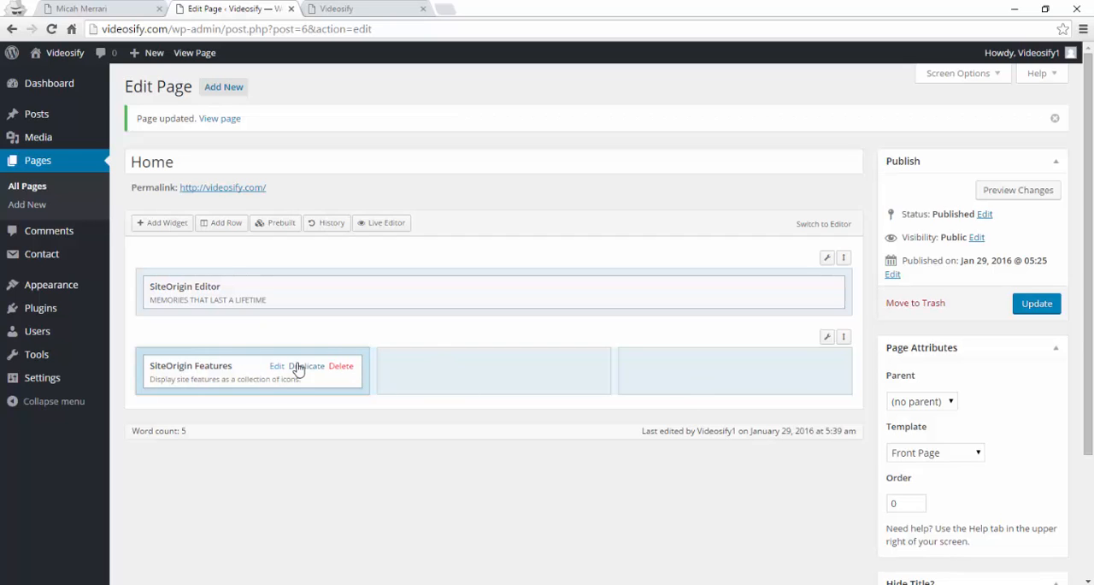
left_click(307, 366)
left_click(306, 366)
left_click_drag(231, 433, 477, 366)
left_click_drag(293, 407, 704, 375)
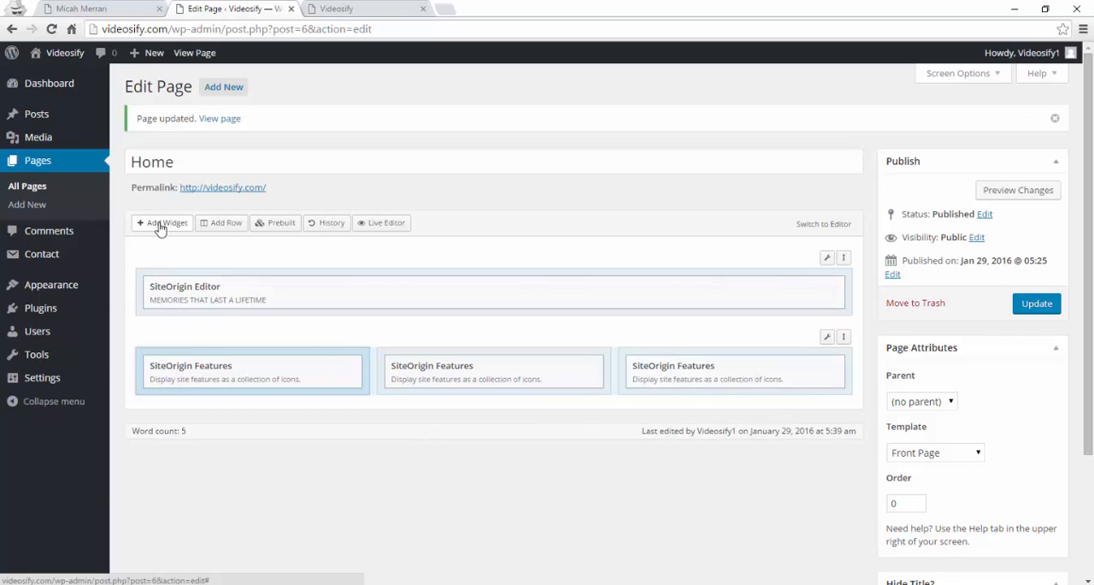
- Add a SiteOrigin Editor widget under the first Features widget and place duplicates in the second and third columns
left_click(159, 225)
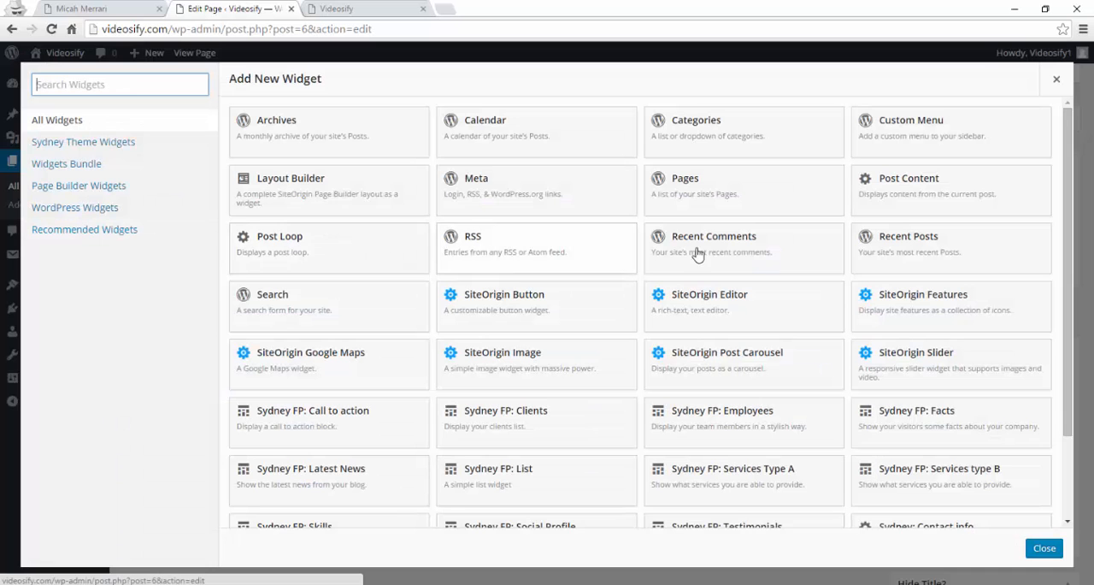
left_click(708, 309)
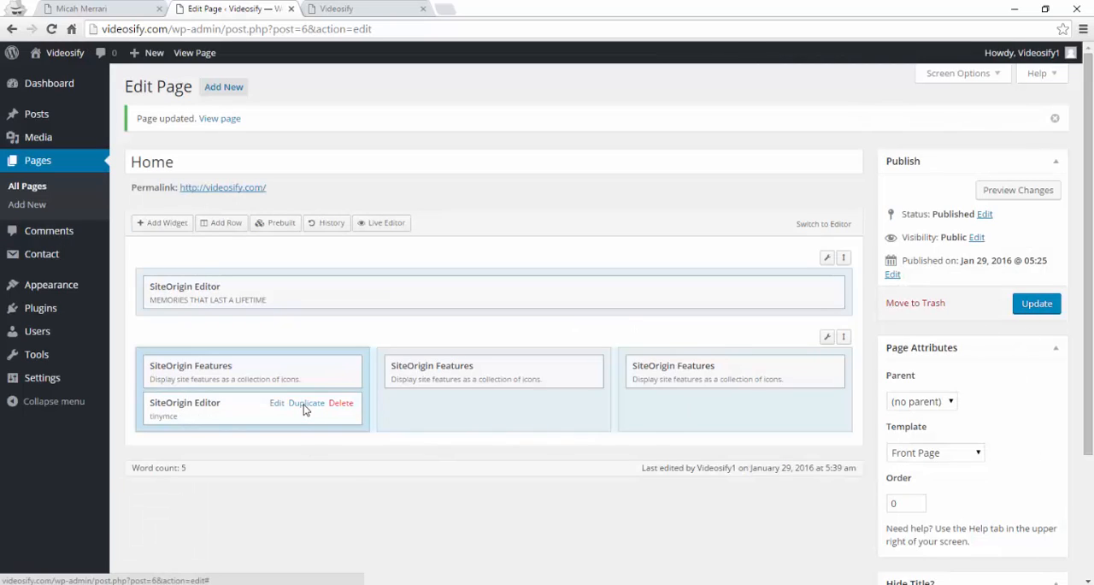
left_click(306, 404)
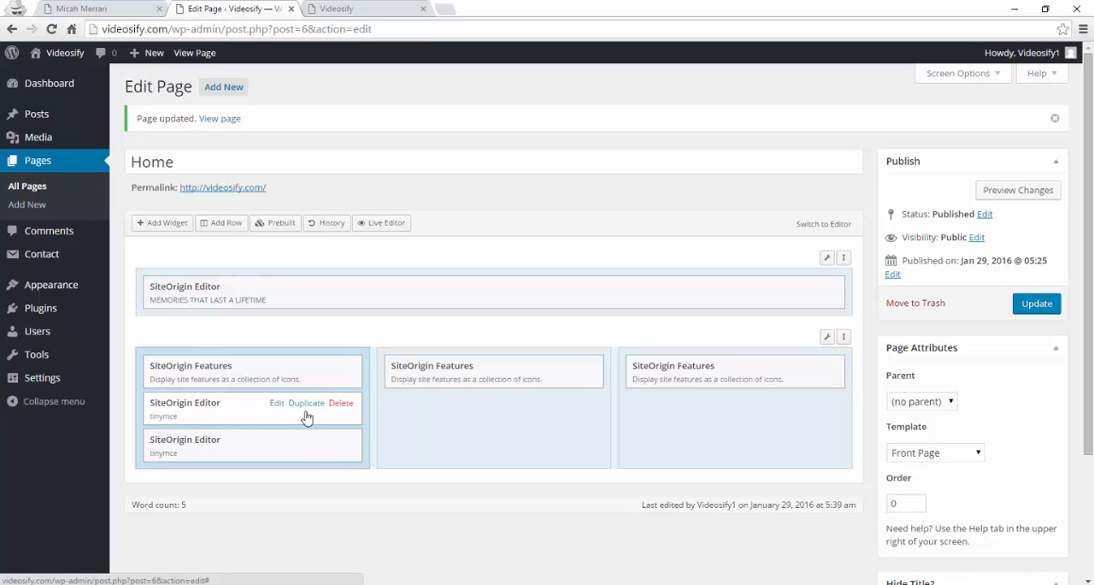
left_click(306, 412)
left_click_drag(264, 484, 467, 430)
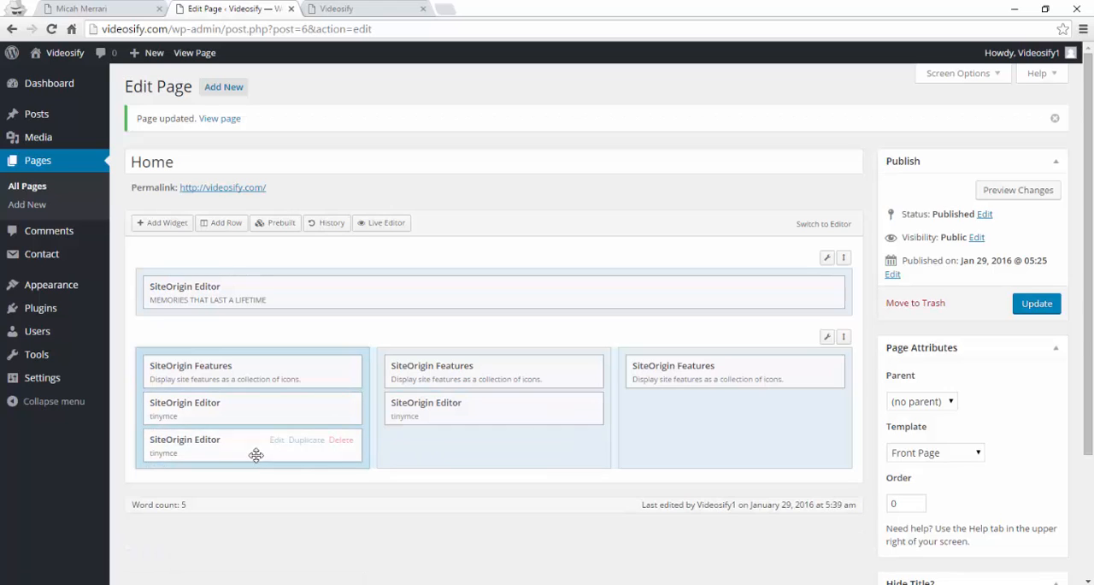
left_click_drag(254, 455, 555, 415)
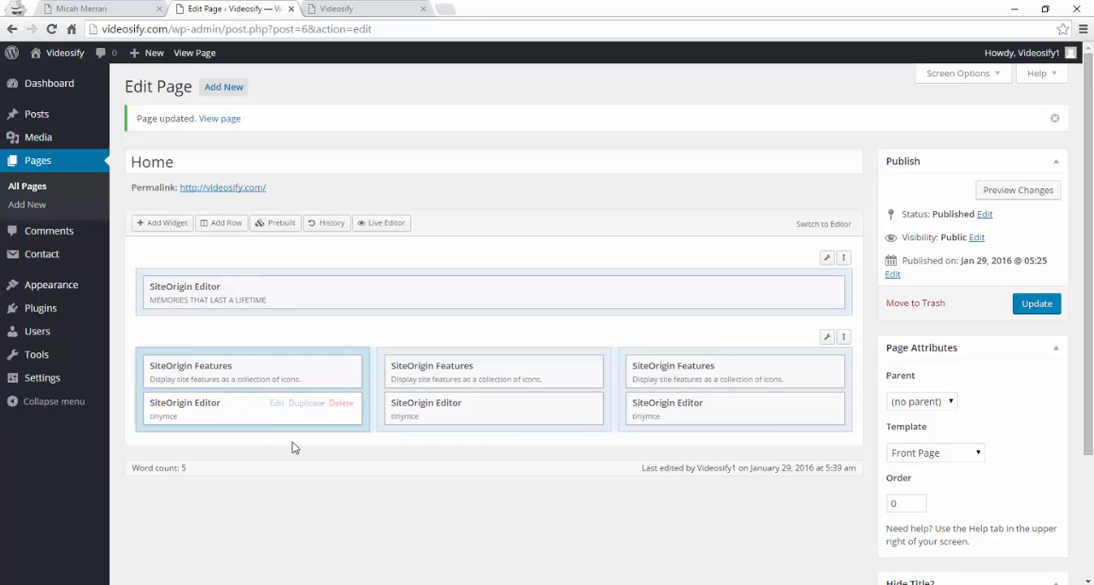
- Add a SiteOrigin Button widget under the first column's Editor widget and place duplicates in the other two columns
left_click(174, 225)
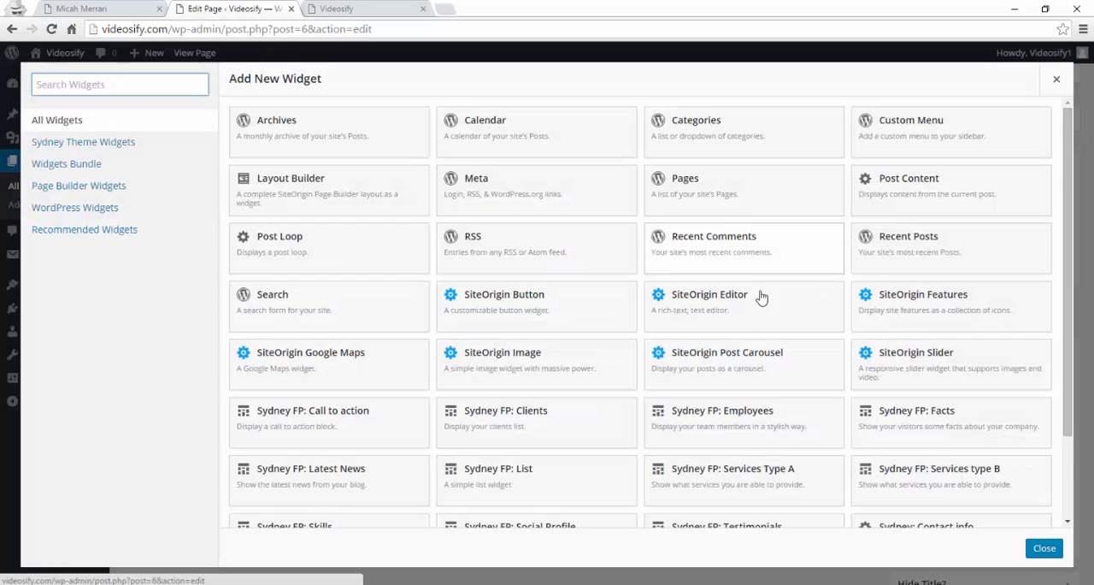
left_click(540, 308)
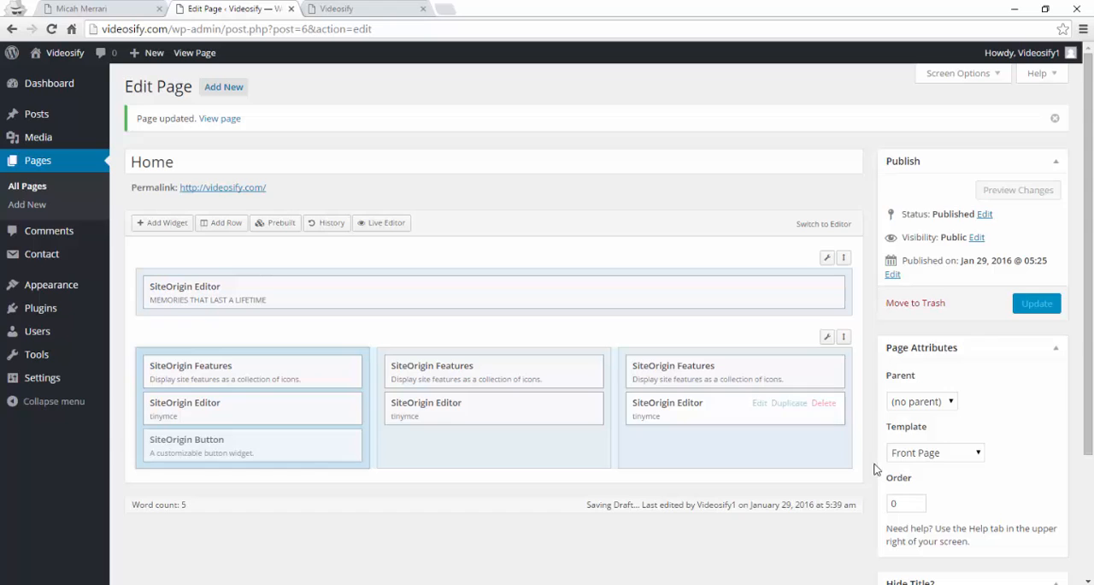
left_click(313, 441)
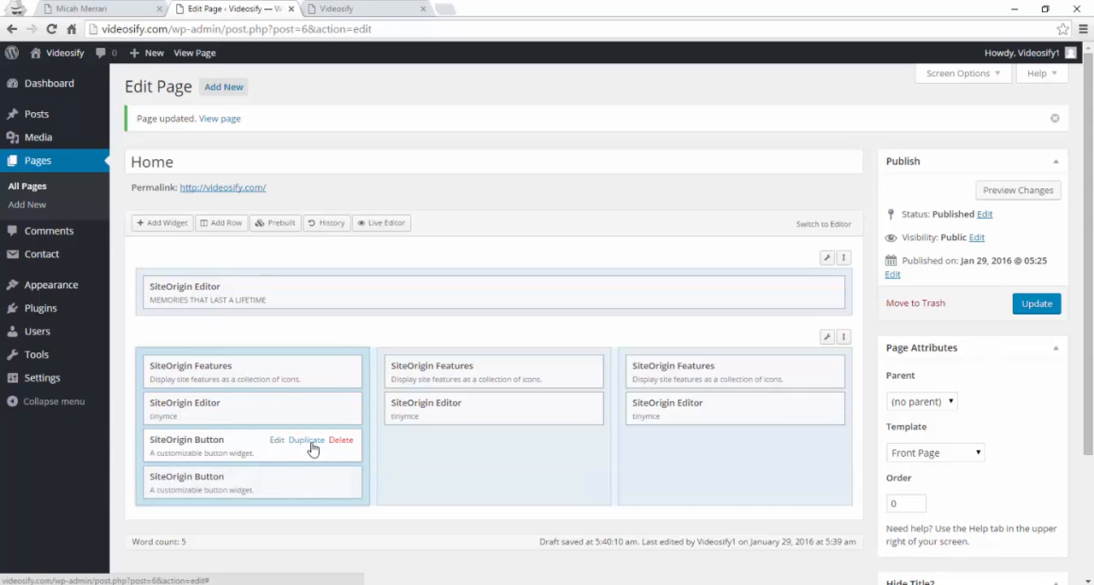
left_click(304, 441)
left_click_drag(256, 517, 487, 453)
left_click_drag(281, 484, 727, 447)
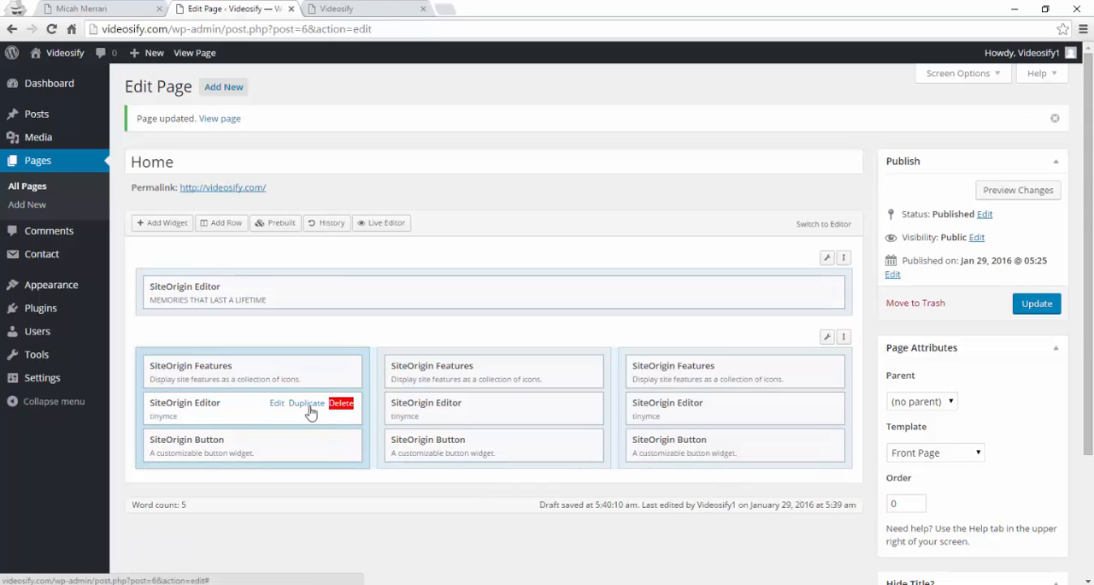
- Duplicate the first column's Editor widget so that each of the three columns has another one below its Button widget
left_click(318, 412)
left_click_drag(247, 447, 243, 501)
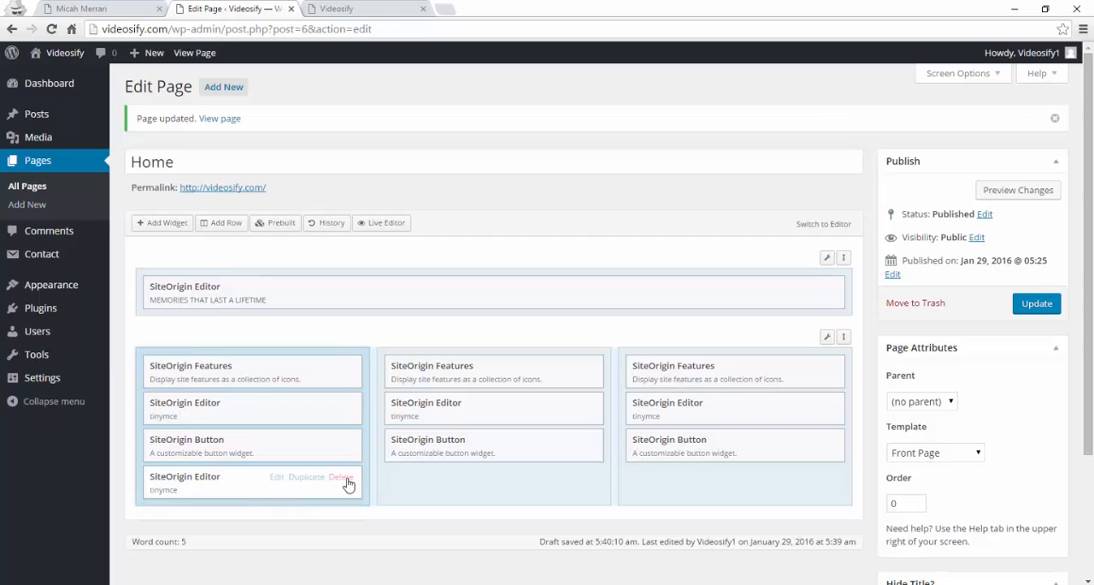
left_click(313, 481)
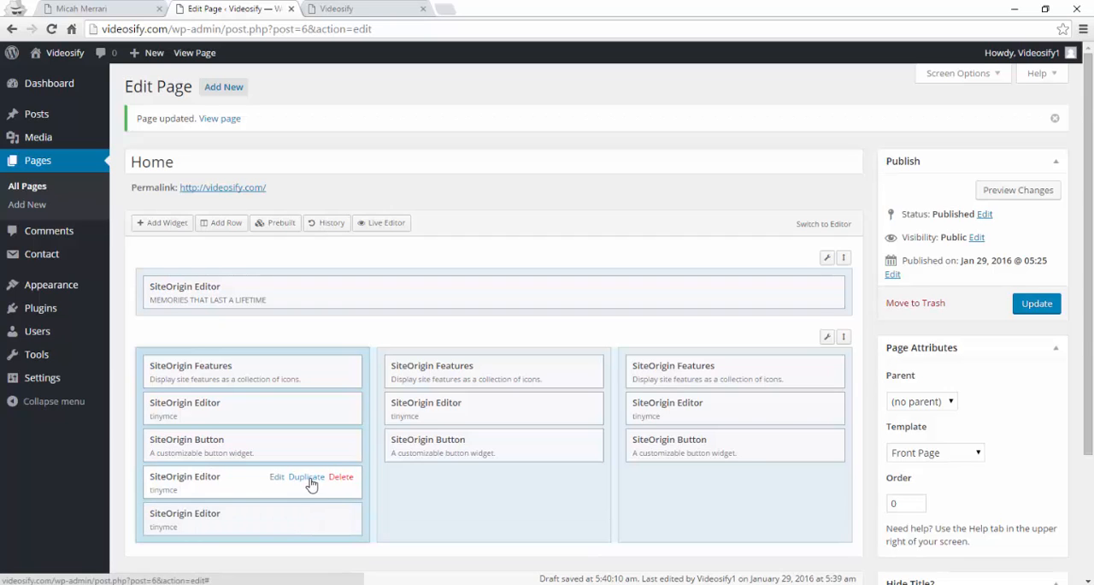
left_click(311, 482)
scroll(325, 488, "down", 1)
left_click_drag(262, 475, 478, 423)
left_click_drag(282, 447, 701, 440)
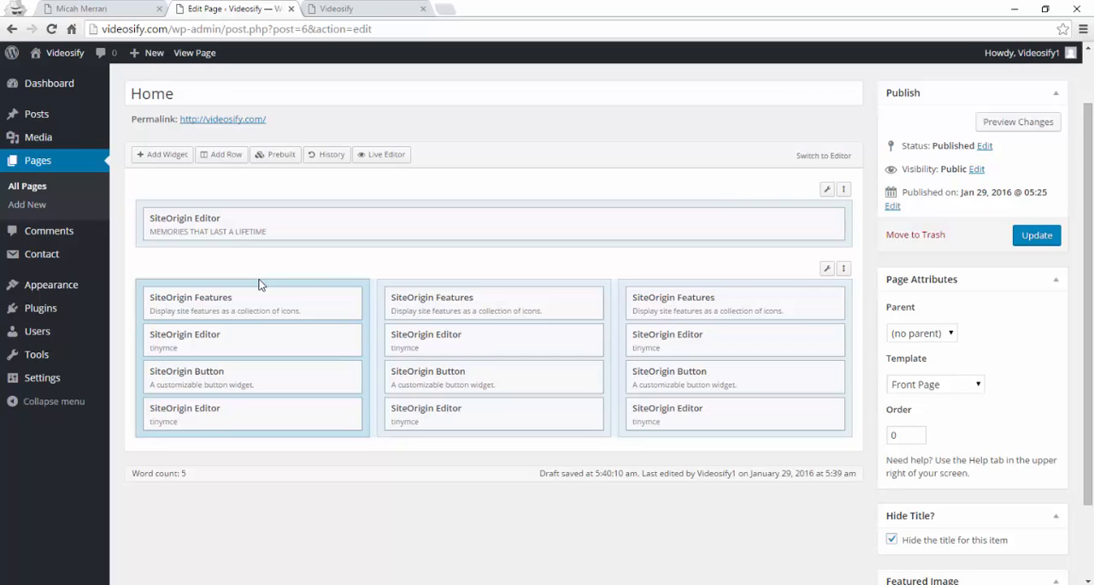
- Open the first column's SiteOrigin Features widget for editing, add one feature and expand its settings
left_click(278, 300)
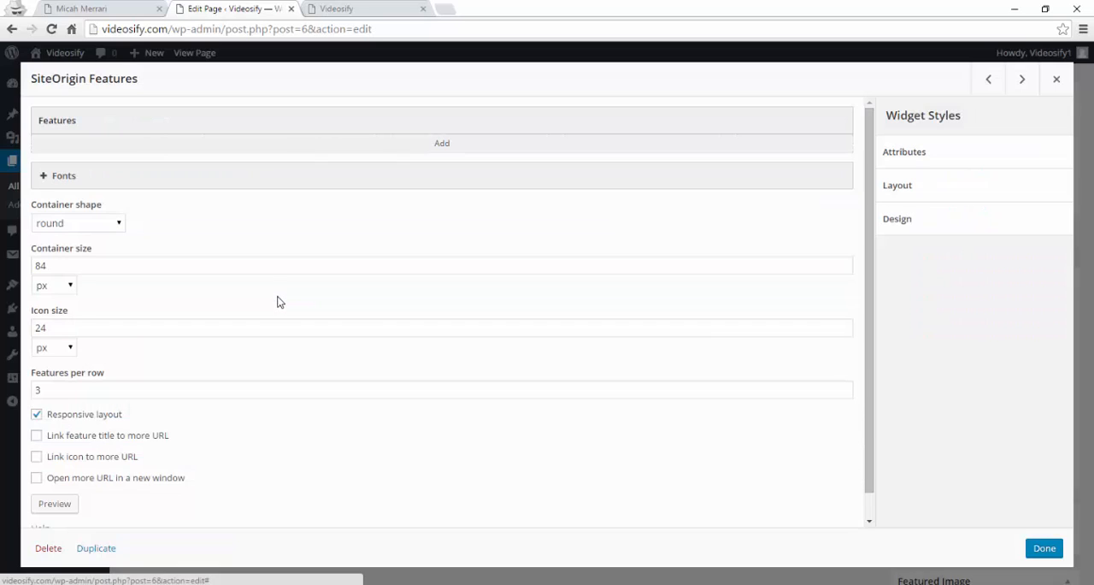
left_click(440, 147)
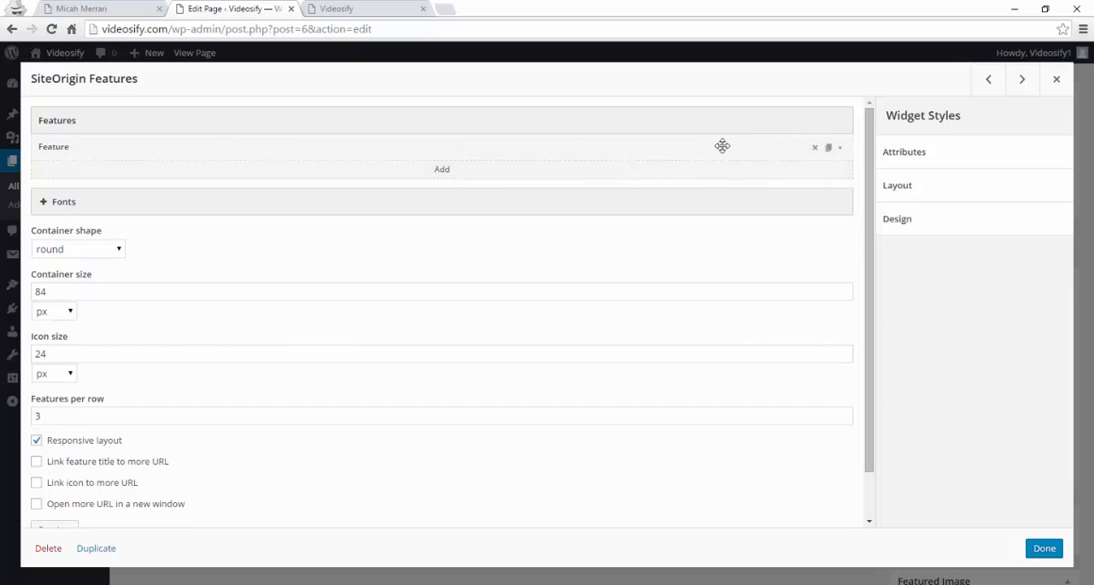
left_click(840, 151)
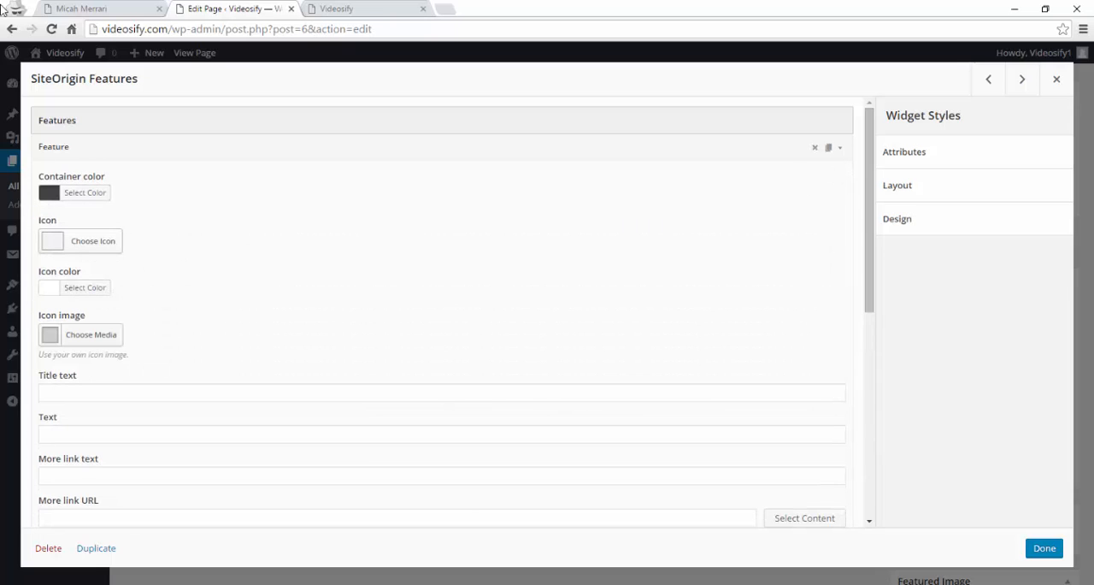
- Compare with the Services icon on the example homepage and choose the Font Awesome film strip as the feature's icon
left_click(78, 10)
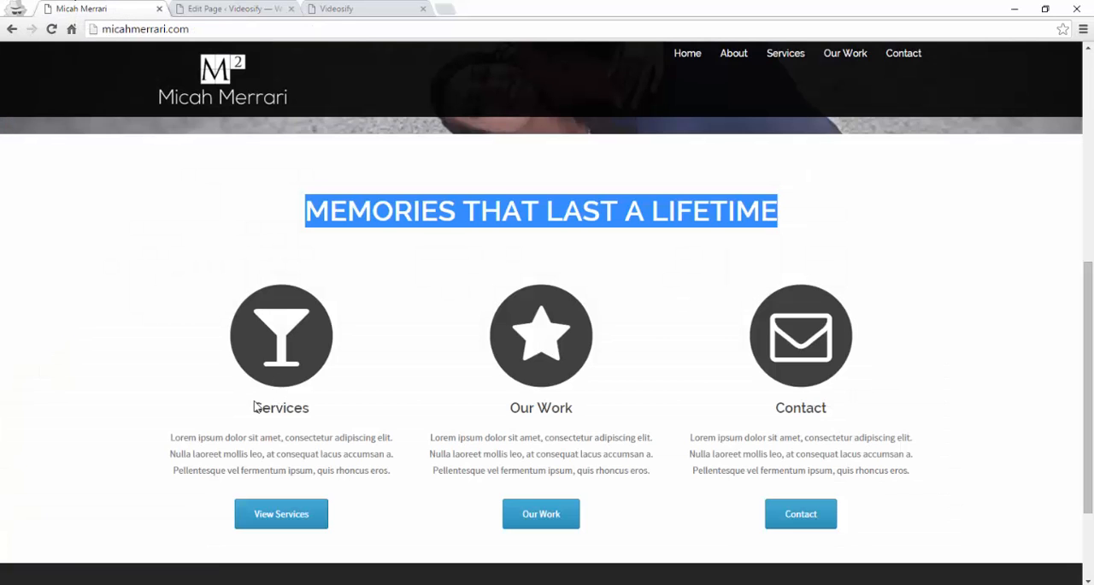
left_click(227, 9)
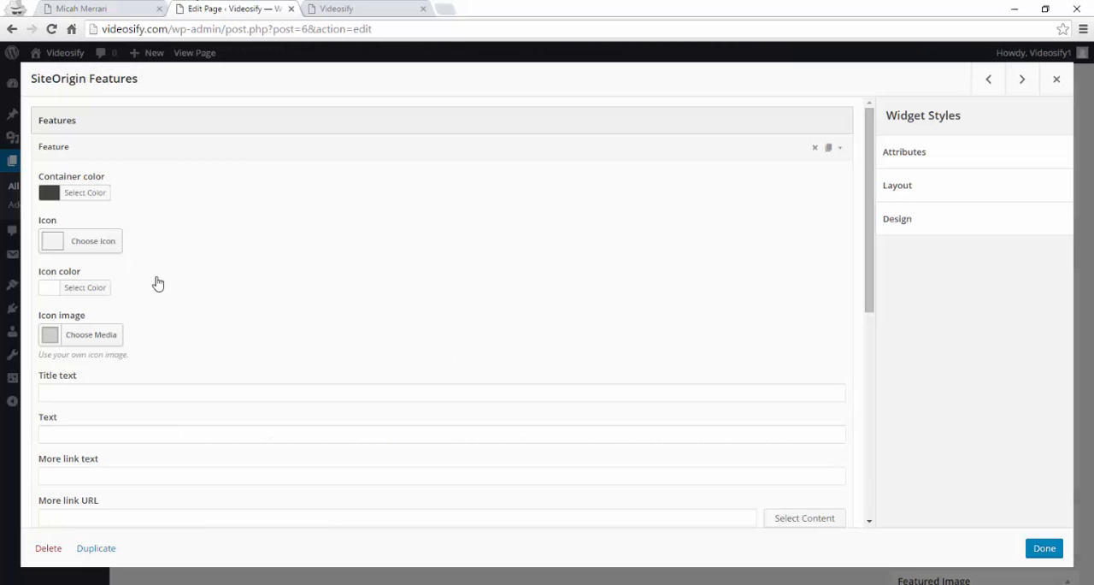
left_click(89, 242)
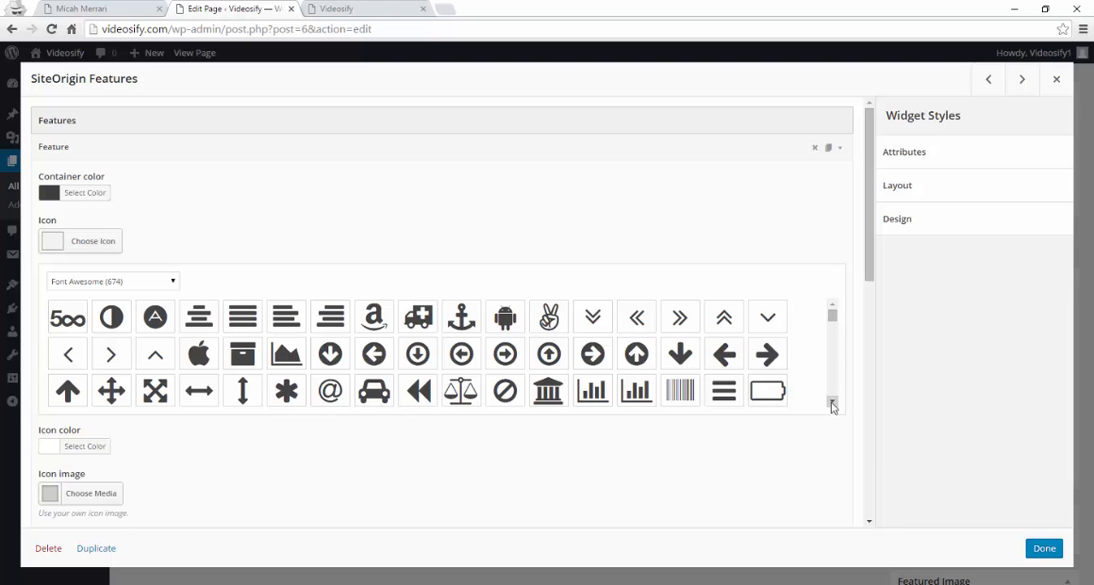
scroll(136, 358, "down", 5)
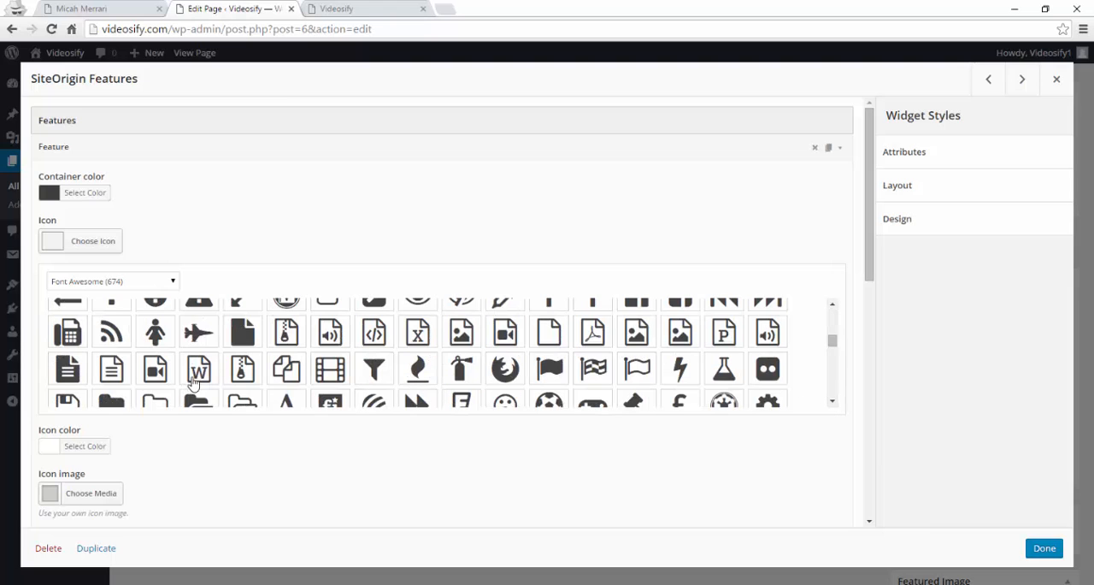
left_click(330, 369)
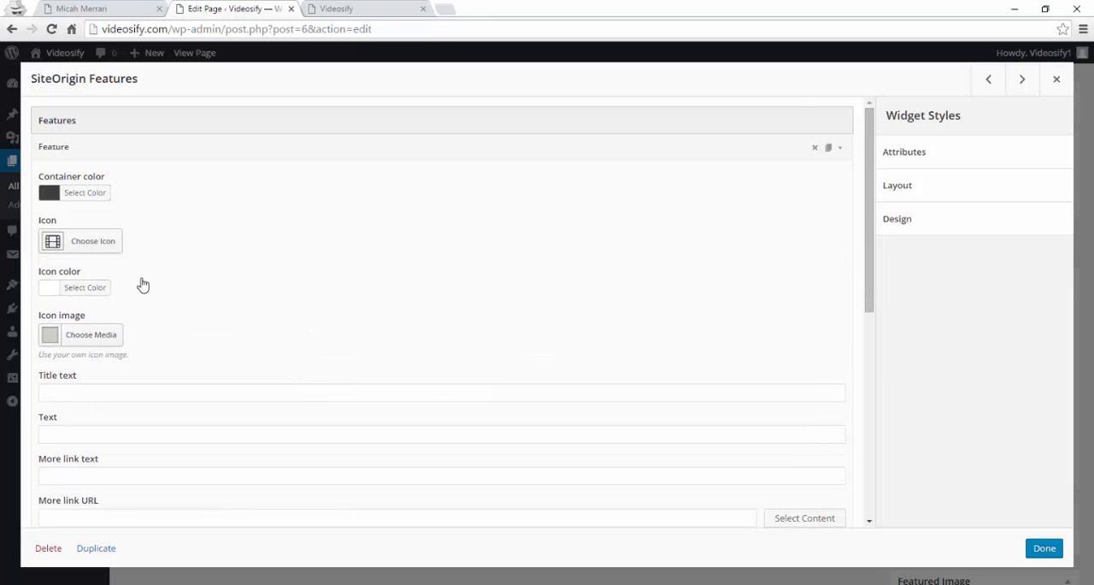
- Title the first column's feature "Services" and fill its text with the Lorem ipsum paragraph copied from the example site's Services section
left_click(86, 393)
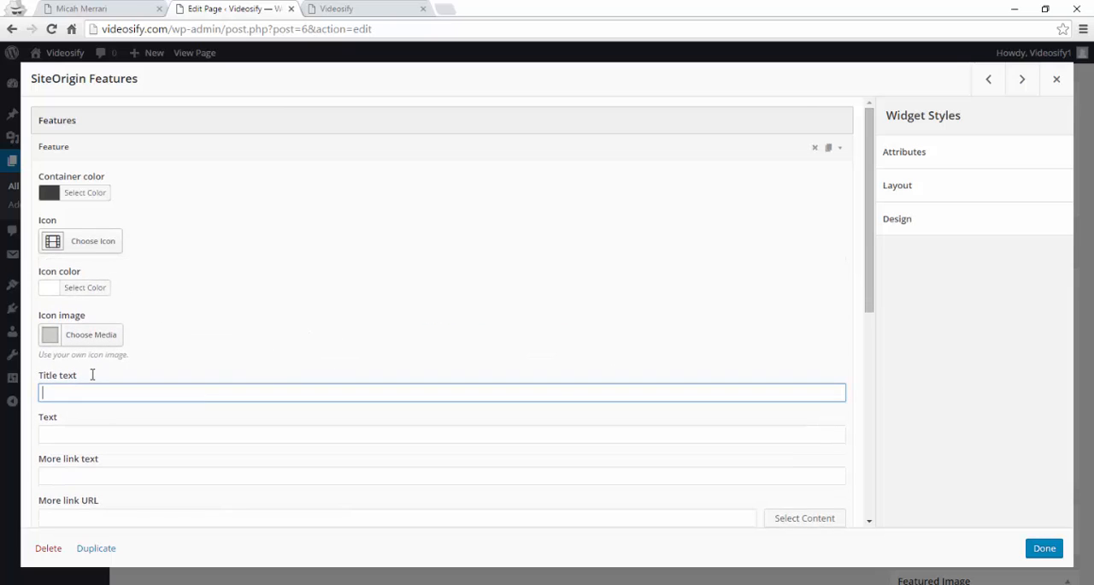
left_click(43, 8)
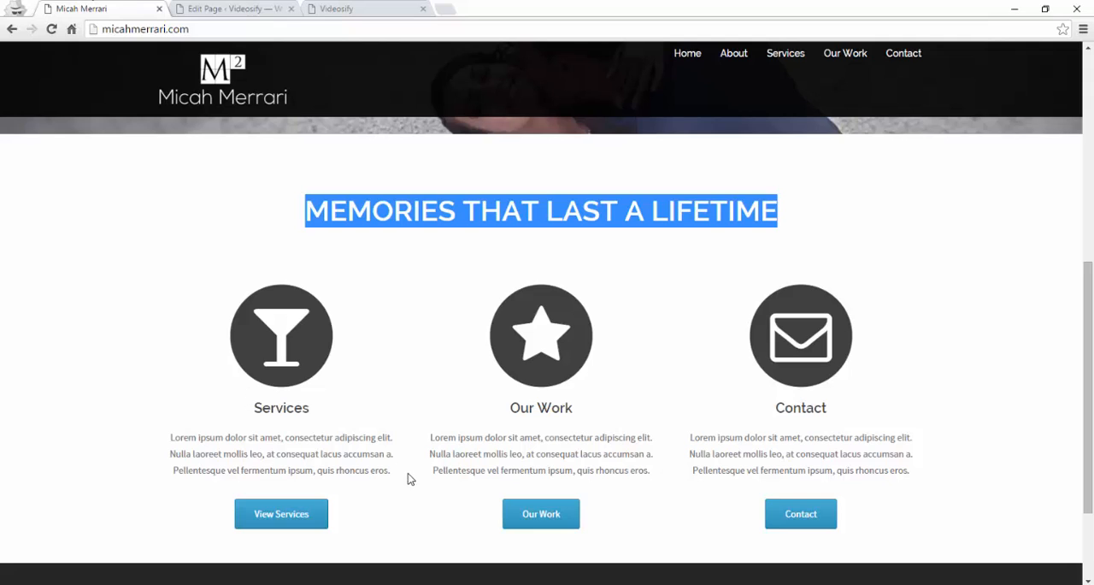
left_click_drag(408, 479, 170, 437)
right_click(185, 439)
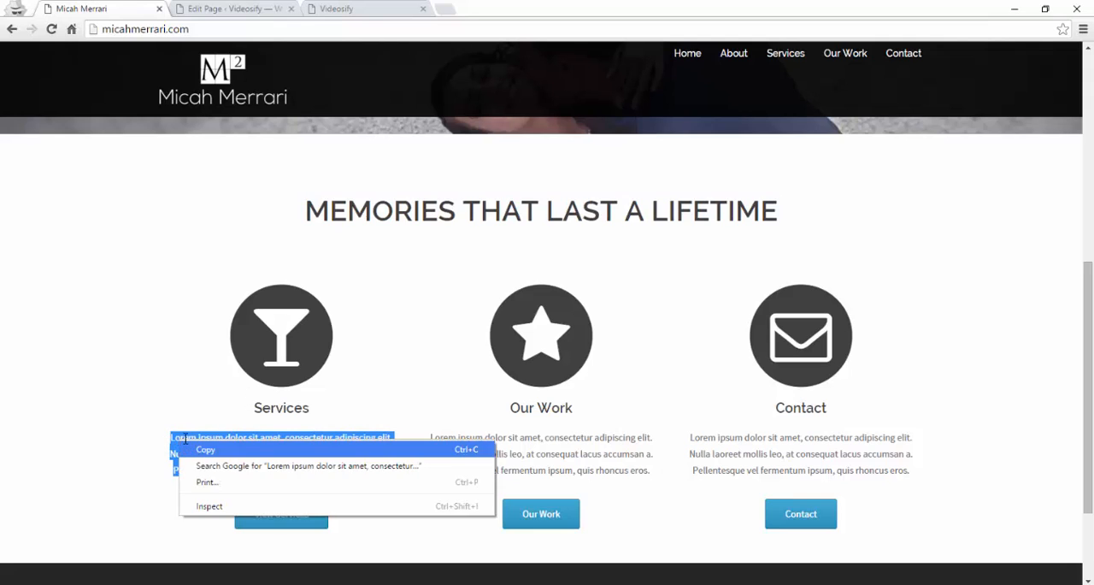
left_click(201, 449)
left_click(229, 9)
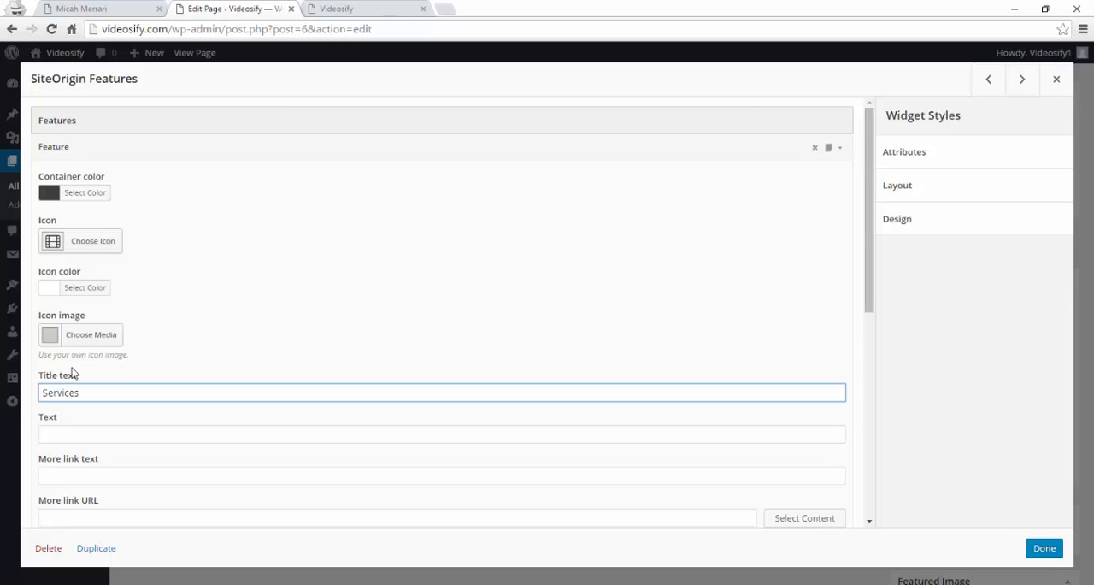
left_click(67, 437)
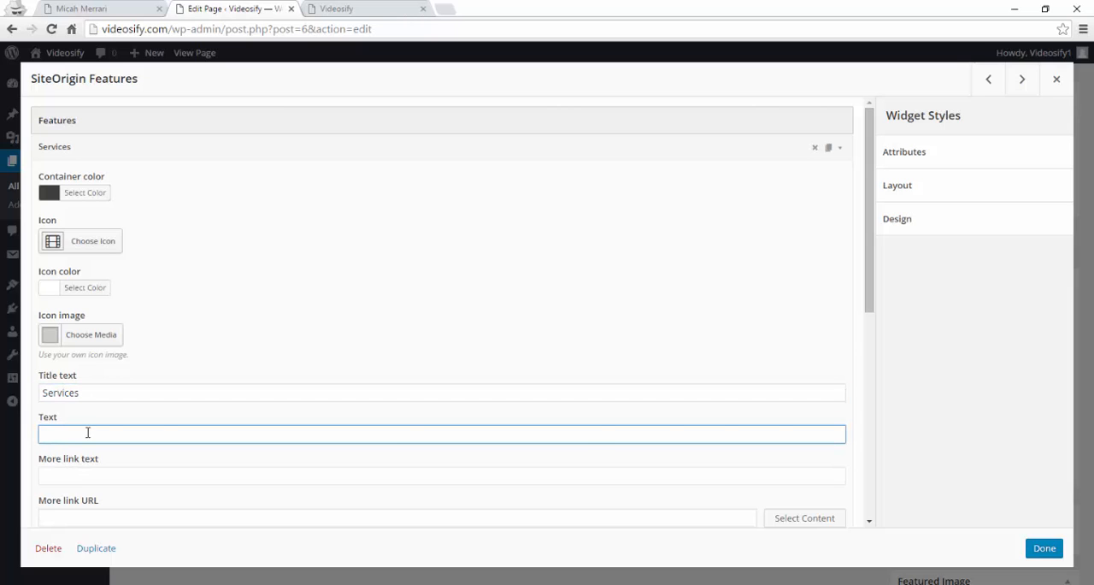
key("ctrl+v")
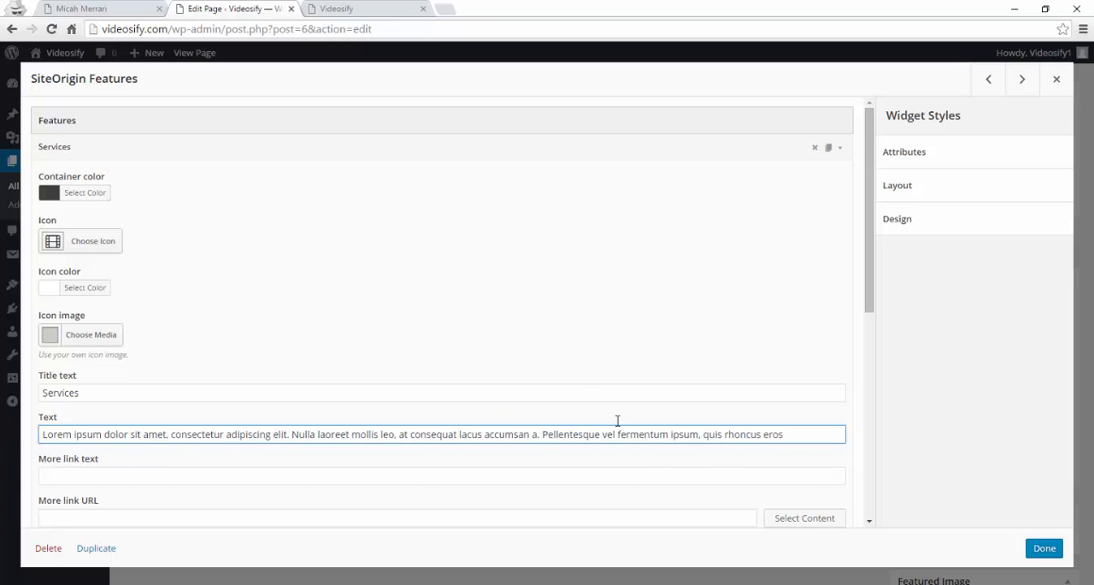
- Leave the More link text empty and enter the Services page address on videosify.com as the feature's More link URL
left_click_drag(617, 420, 364, 496)
left_click(253, 329)
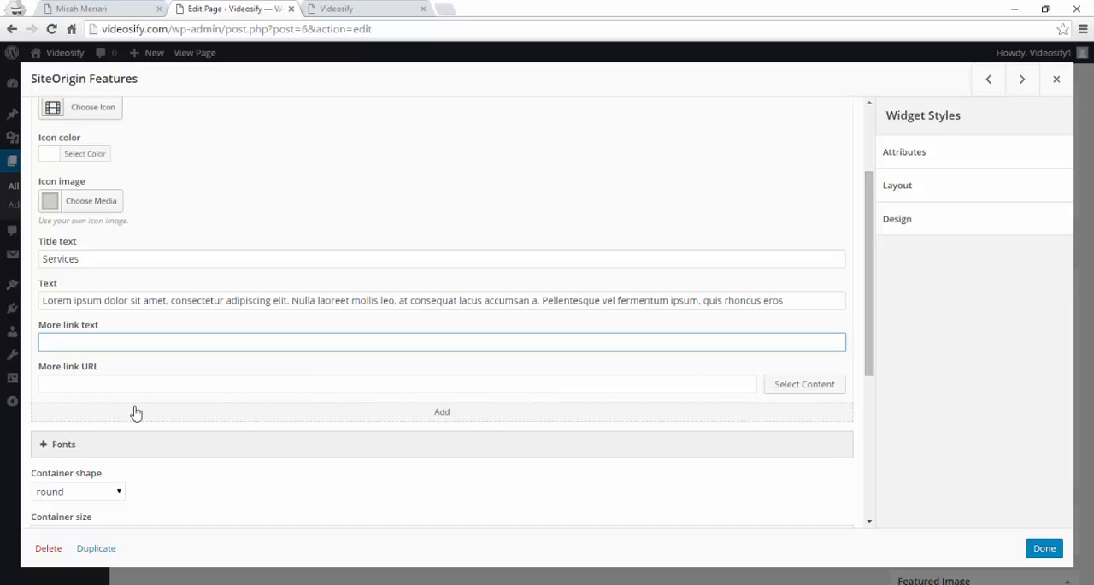
key("Tab")
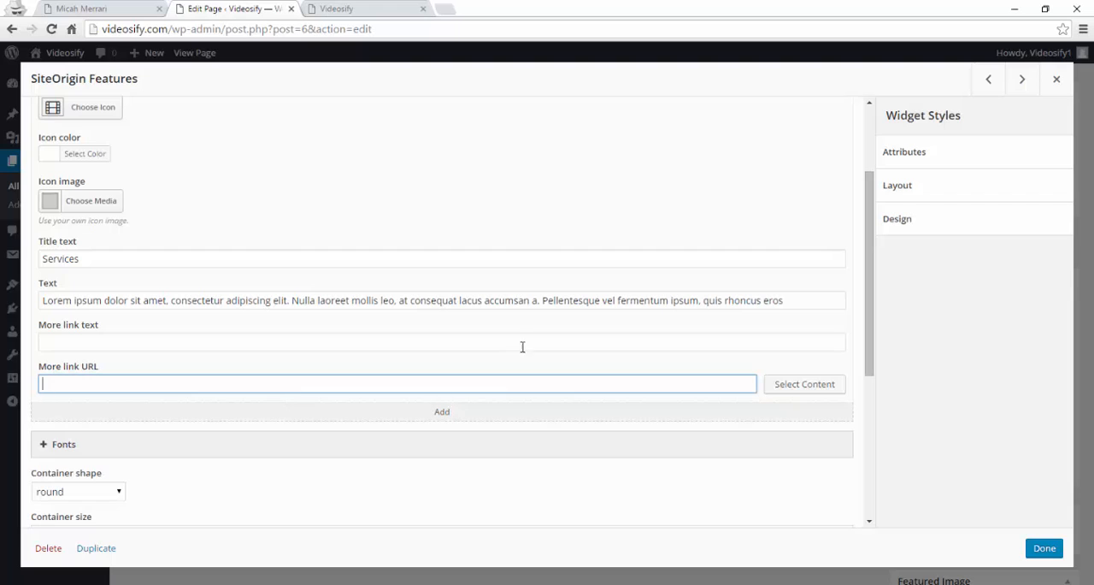
key("BackSpace")
type("ideosify.com/service")
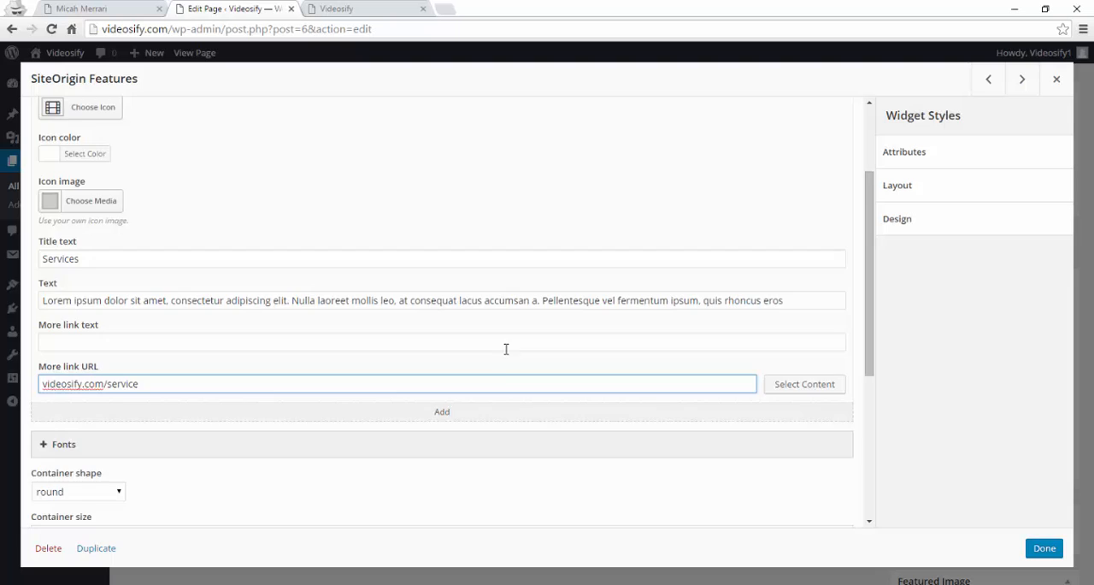
- Compare with the example site's icon and set container size to 150 px, icon size to 90 px and features per row to 1
scroll(505, 347, "down", 4)
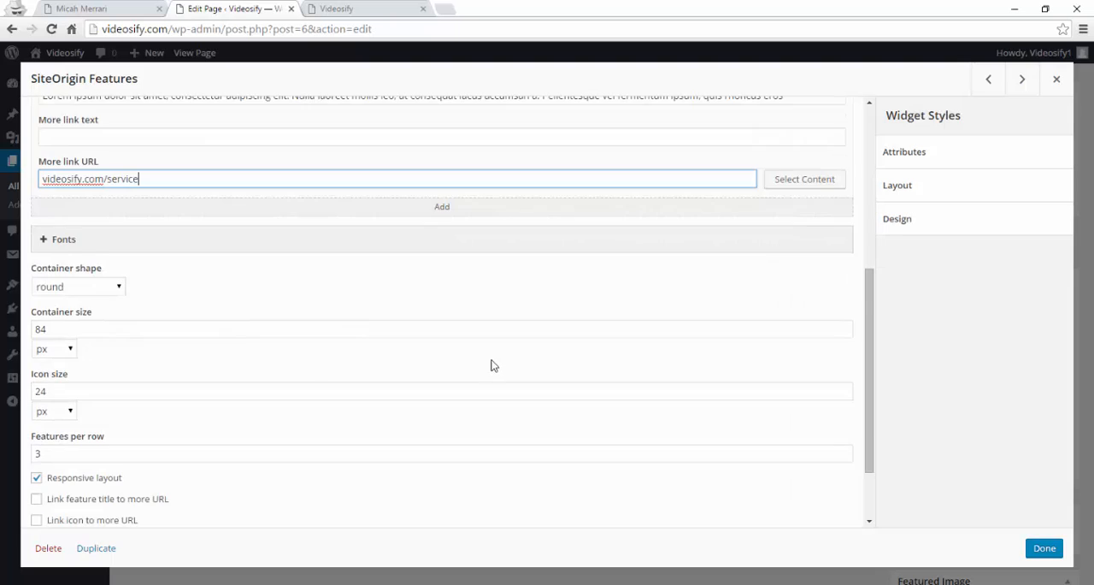
left_click(94, 8)
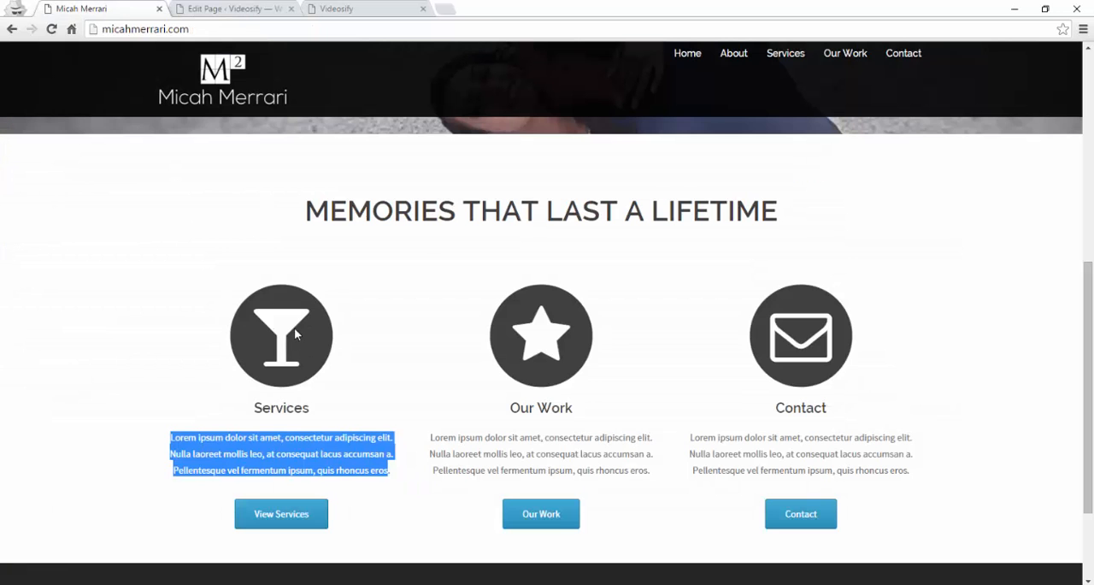
left_click(198, 8)
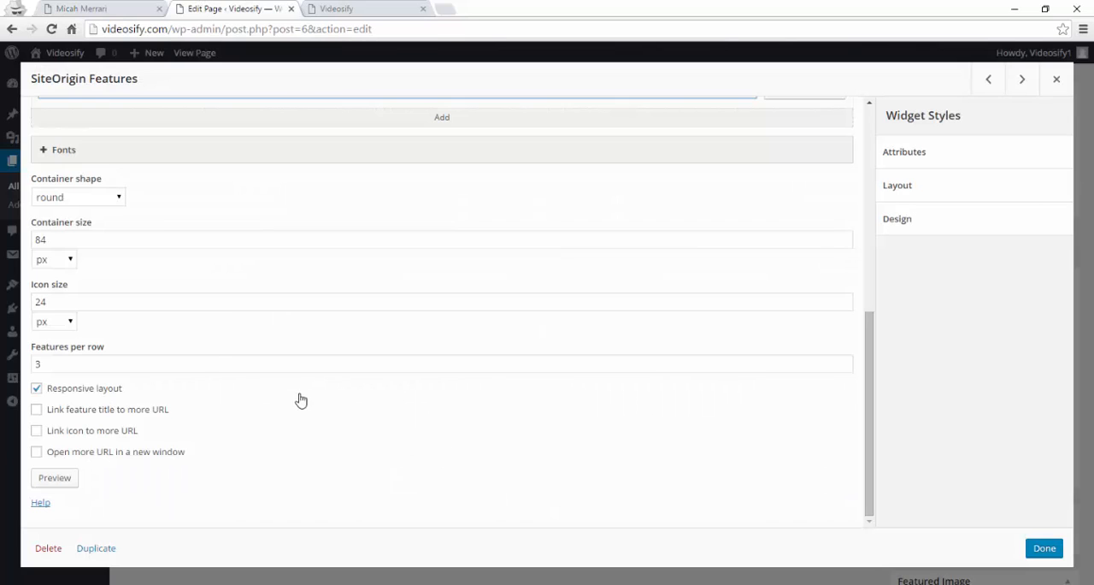
double_click(37, 239)
type("150")
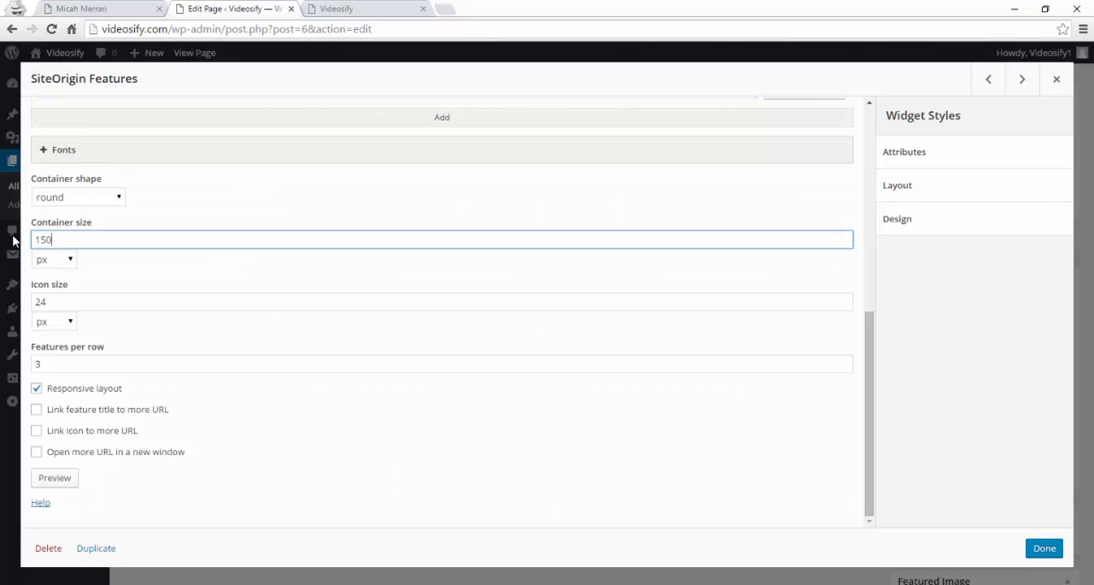
double_click(65, 301)
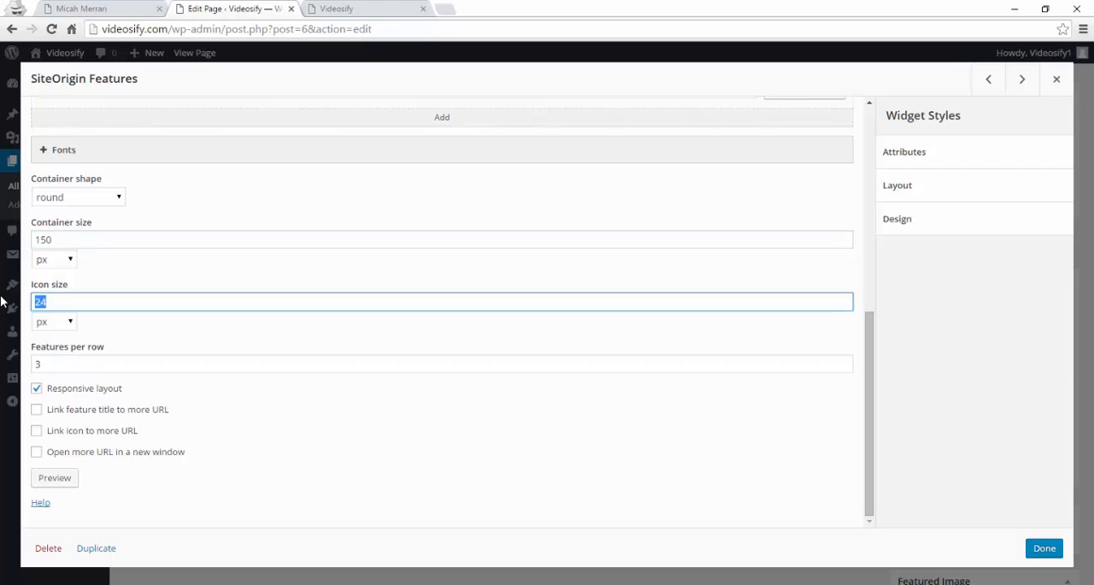
type("90")
double_click(39, 365)
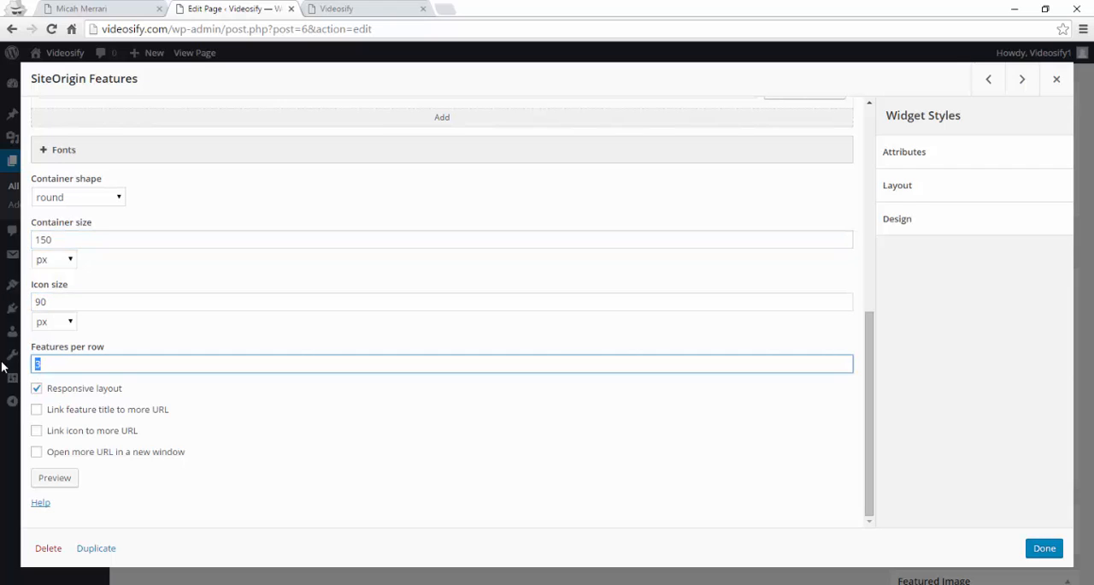
- Link the Services feature's title and icon to the more URL and finish editing the widget
left_click(36, 410)
left_click(36, 431)
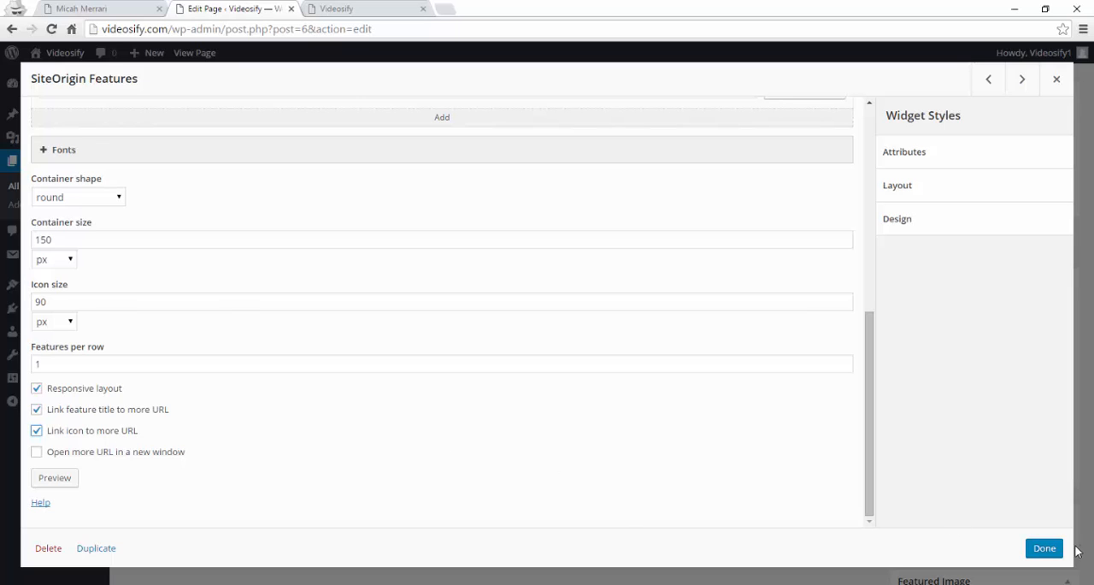
left_click(1046, 548)
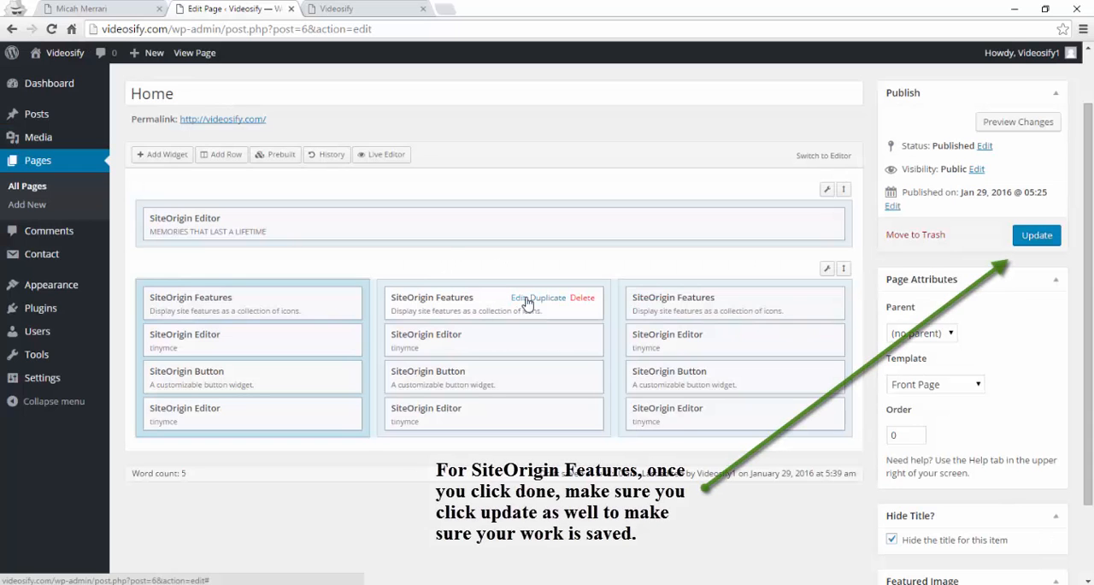
- Open the second column's SiteOrigin Features widget for editing, add one feature and expand its settings
left_click(521, 298)
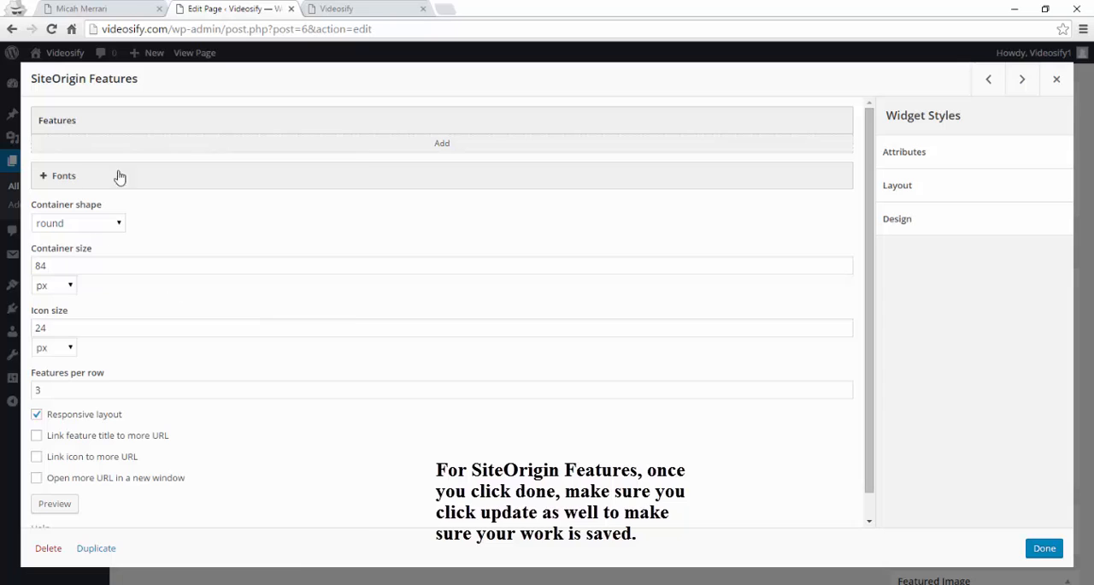
left_click(440, 144)
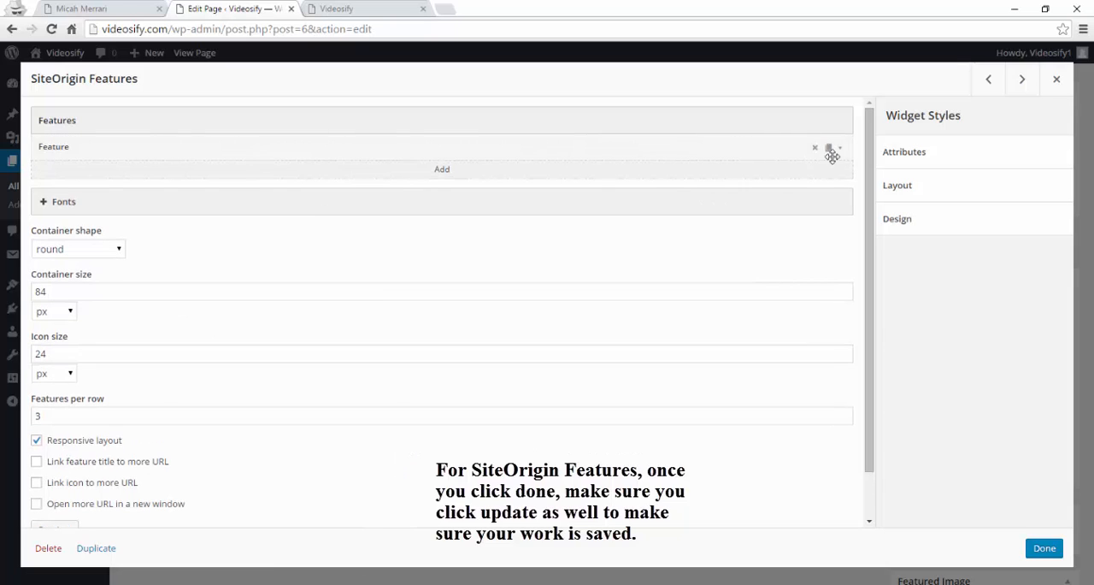
left_click(834, 151)
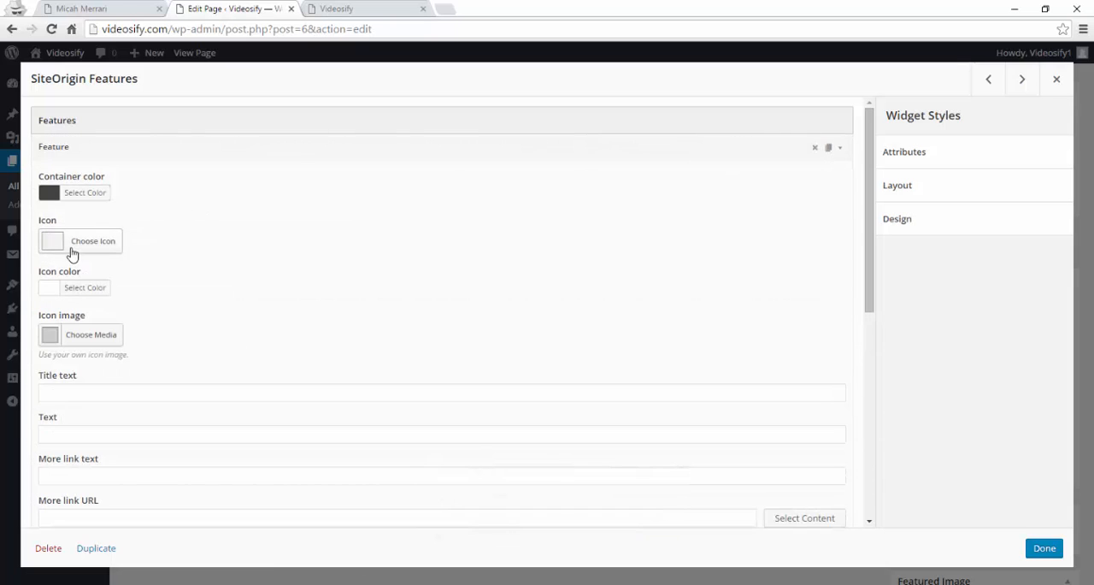
- Choose the Font Awesome outlined star as the icon of the second column's feature
left_click(75, 247)
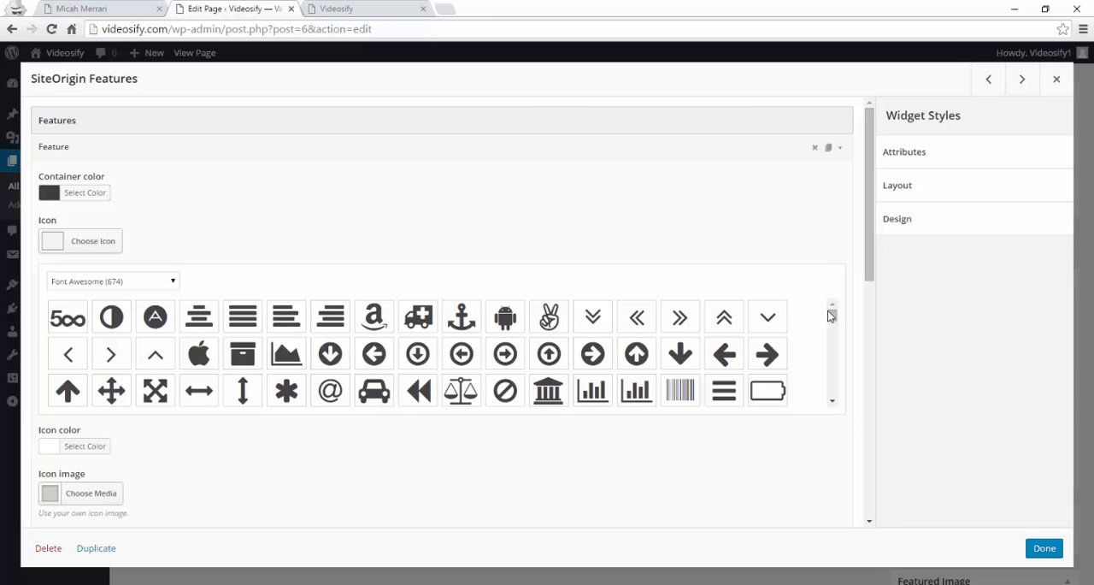
left_click_drag(832, 316, 838, 416)
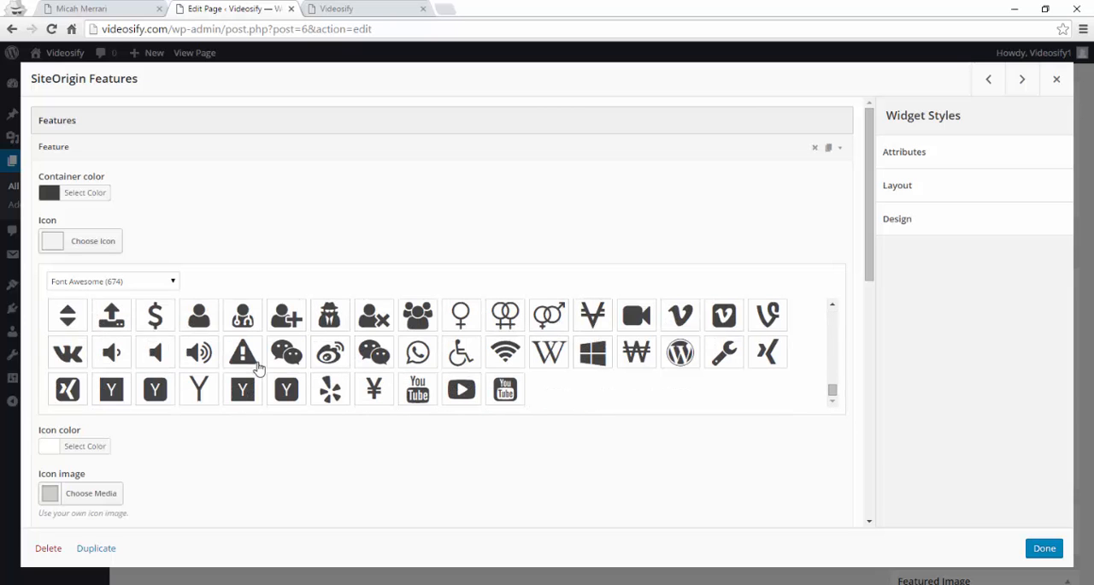
scroll(259, 367, "up", 15)
left_click(417, 270)
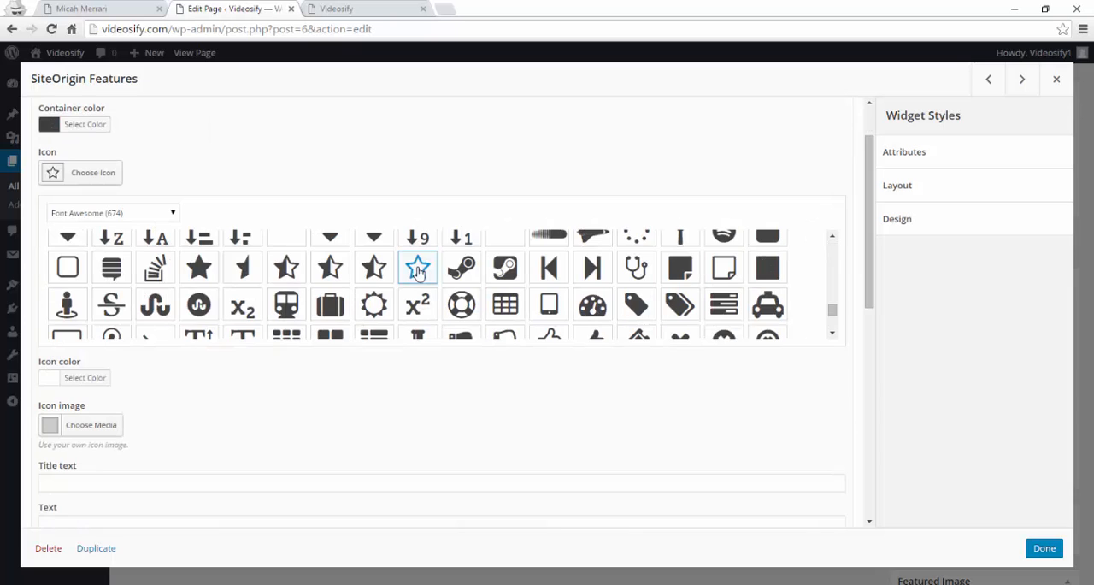
left_click(418, 267)
left_click(92, 176)
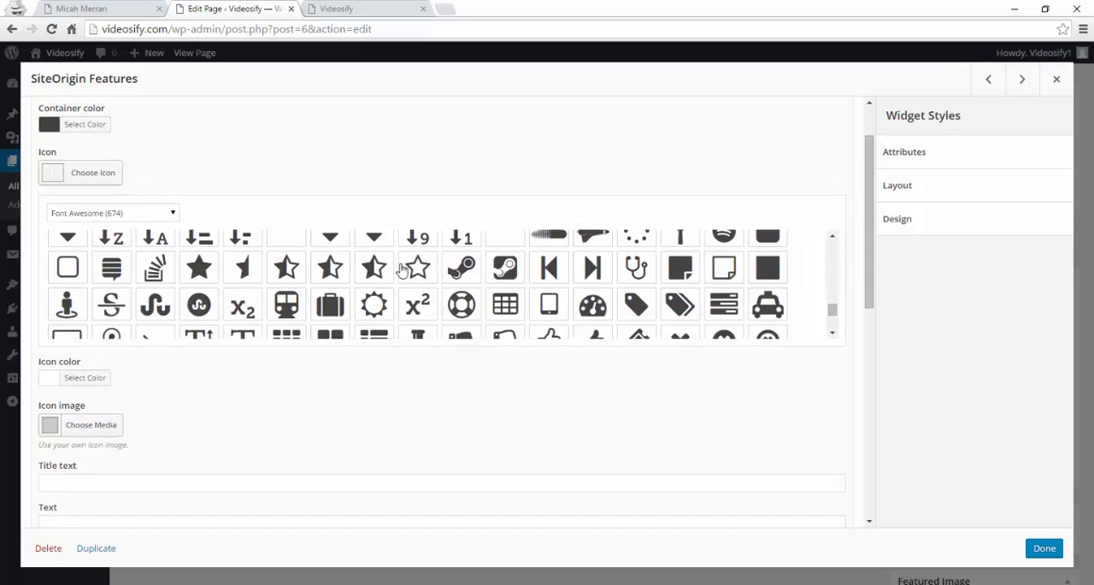
left_click(418, 266)
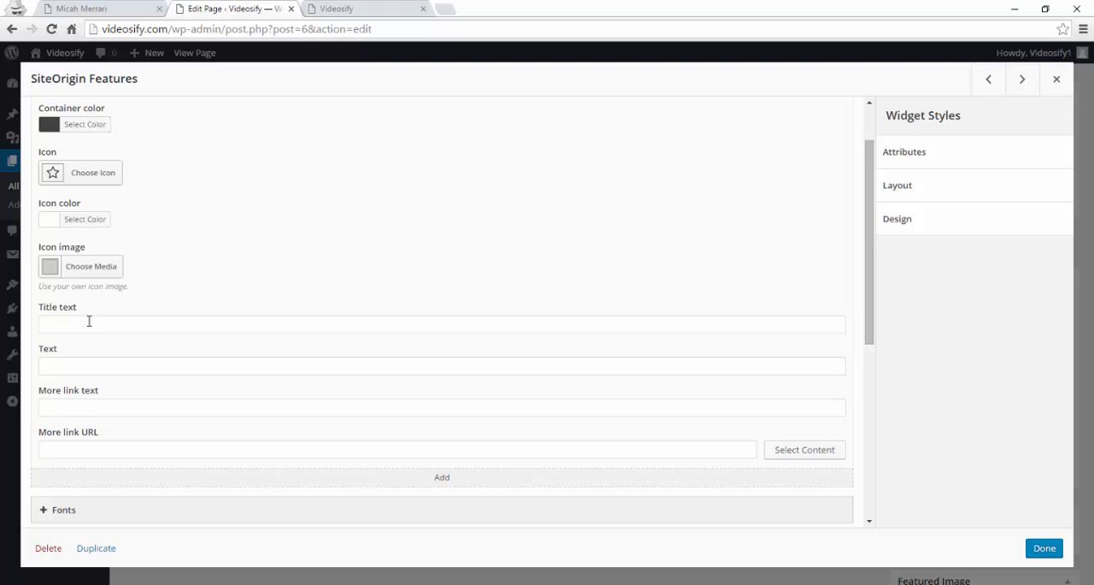
- Title the second column's feature "Our Work" and paste the copied Lorem ipsum paragraph as its text
left_click(89, 320)
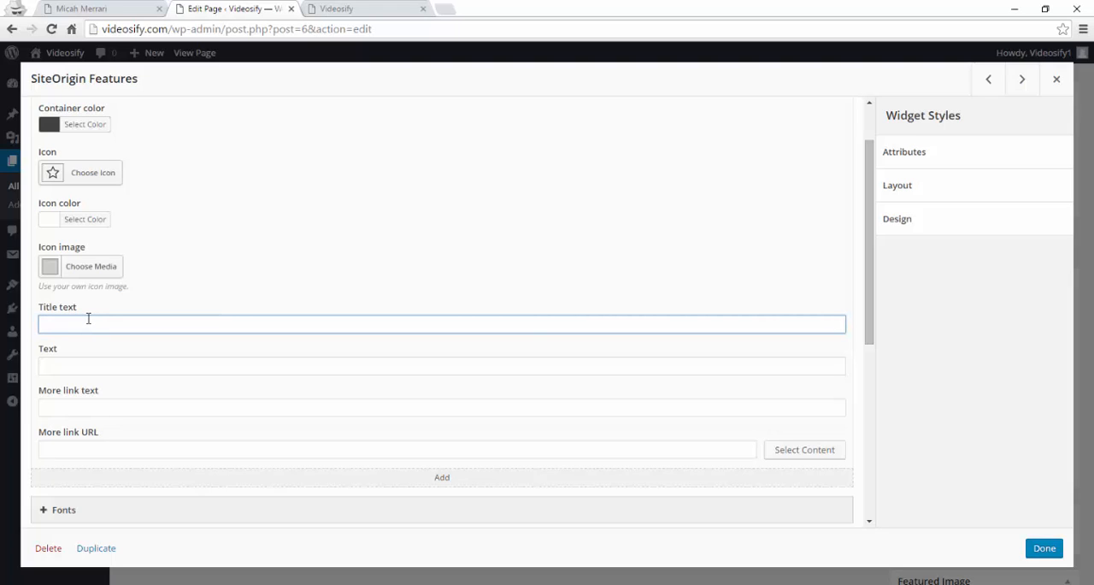
type("Our Work")
left_click(75, 365)
type("Lorem ipsum dolor sit amet, consectetur adipiscing elit. Nulla laoreet mollis leo, at consequat lacus accumsan a. Pellentesque vel fermentum ipsum, quis rhoncus eros")
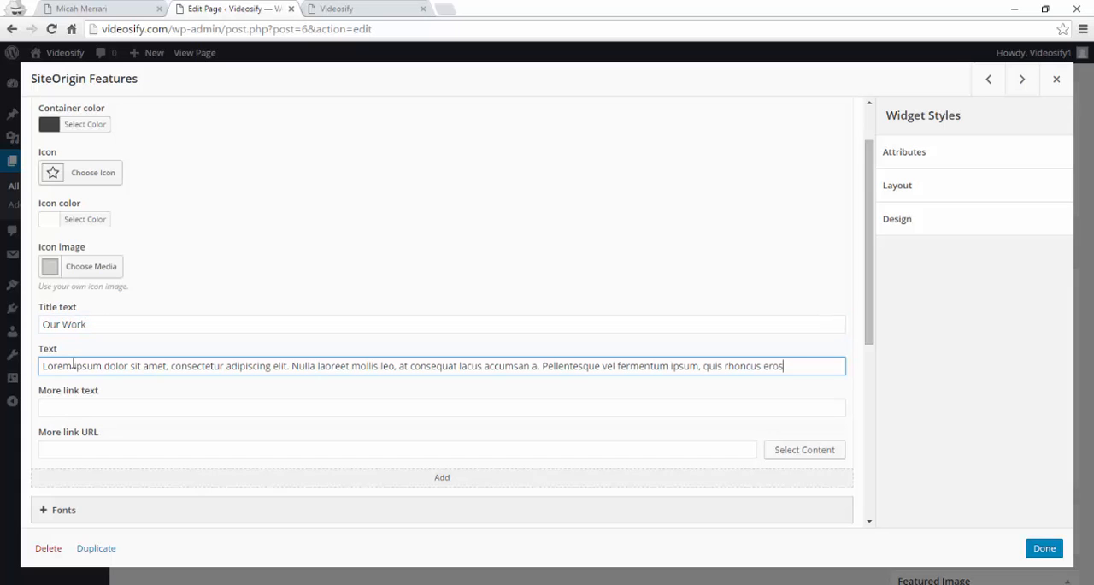
- Set the Our Work feature's More link URL to videosify.com/ourwork
left_click(59, 449)
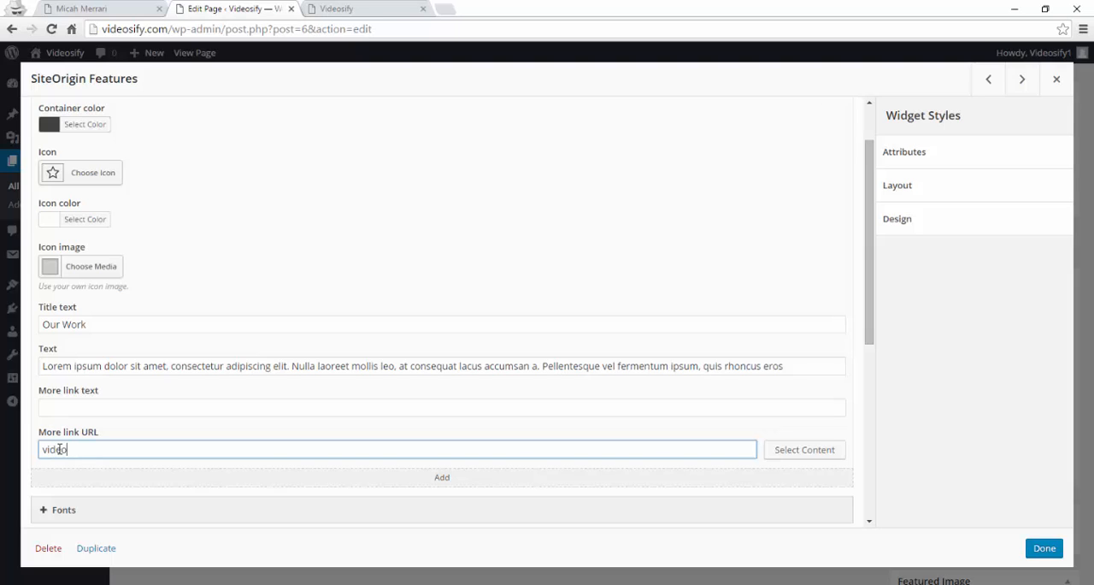
type("videosify.com/ourwork")
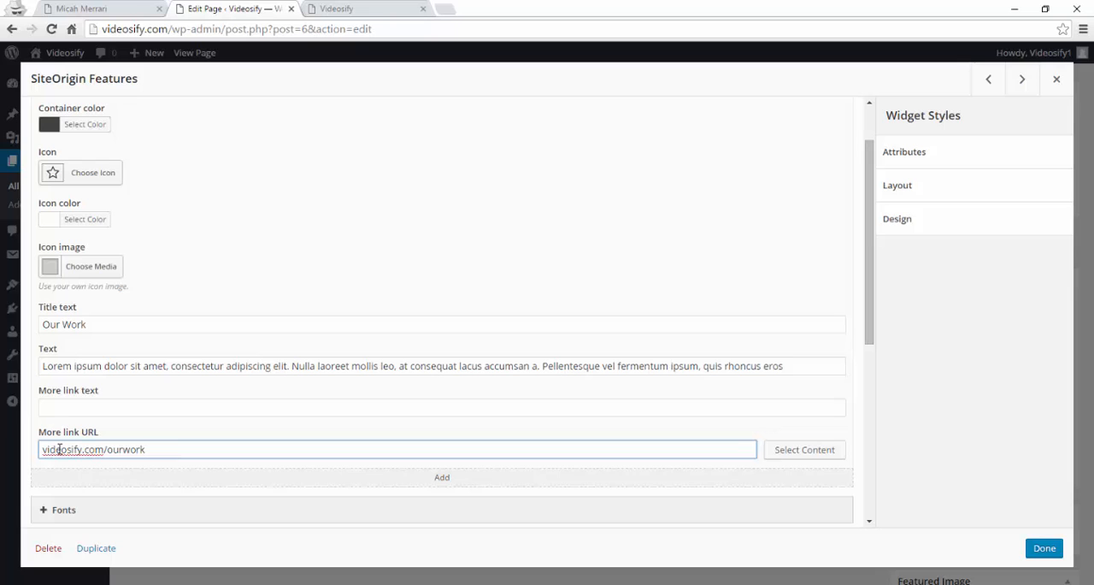
- Set the second Features widget's container size to 150 px, icon size to 90 px and features per row to 1
scroll(105, 475, "down", 4)
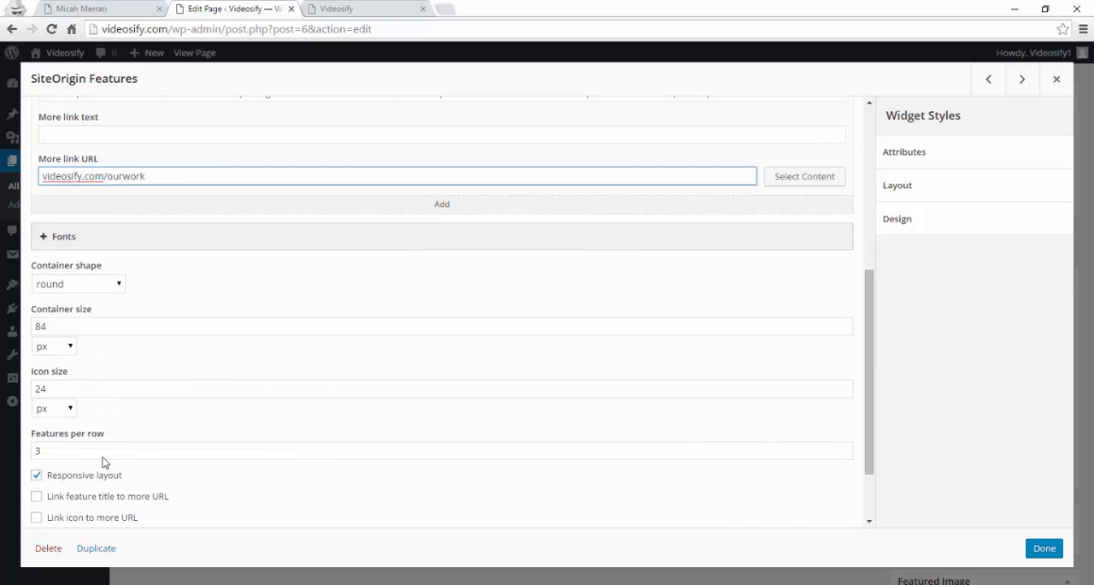
double_click(61, 326)
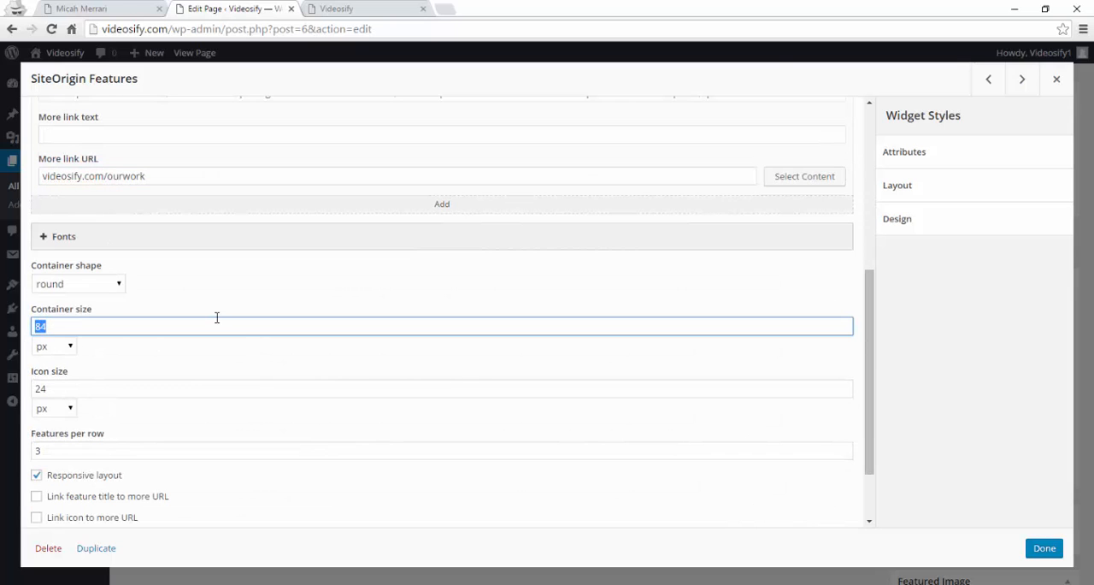
type("150")
double_click(54, 387)
type("9")
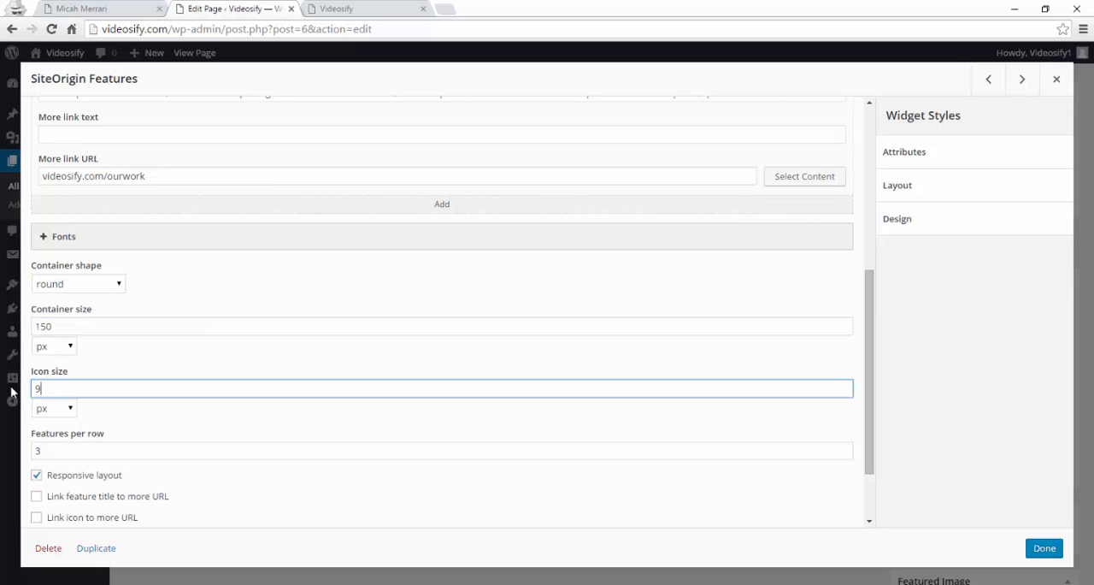
type("0")
scroll(56, 419, "down", 1)
double_click(43, 365)
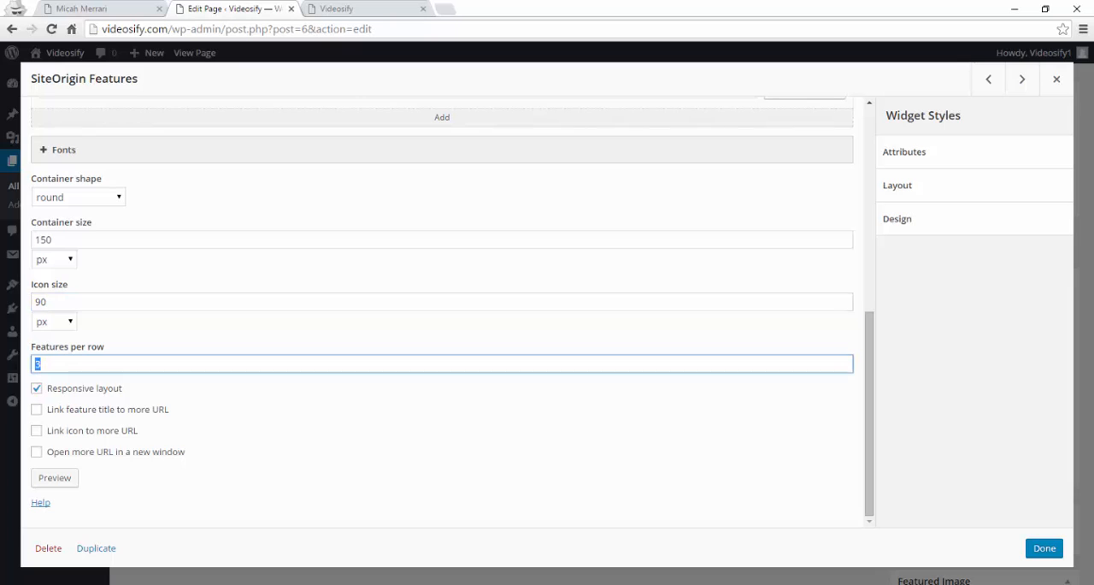
type("1")
- Link the Our Work feature's title and icon to the more URL and finish editing the widget
left_click(36, 410)
left_click(37, 434)
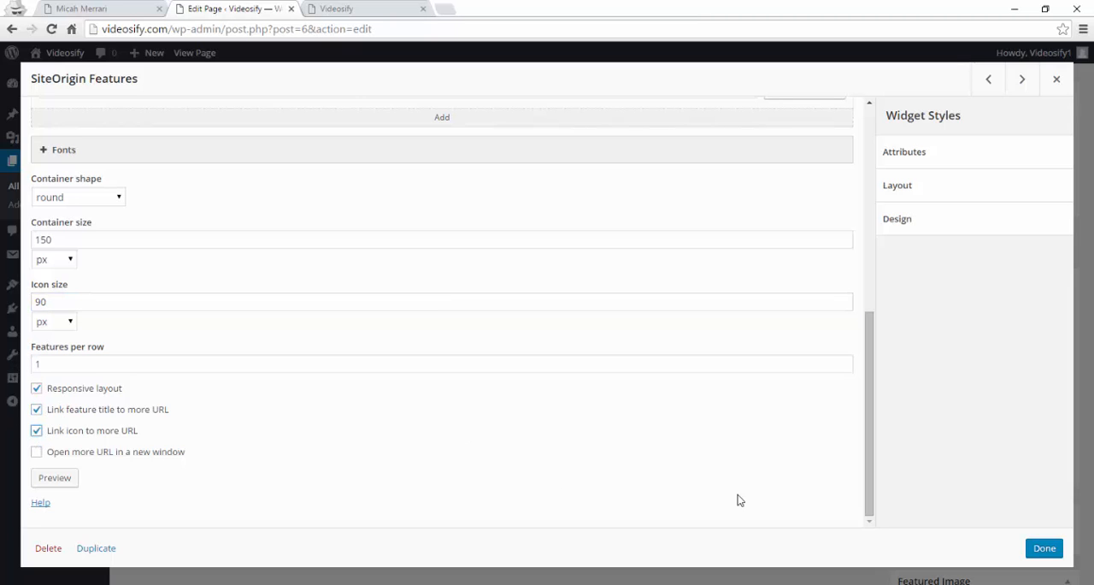
left_click(1045, 548)
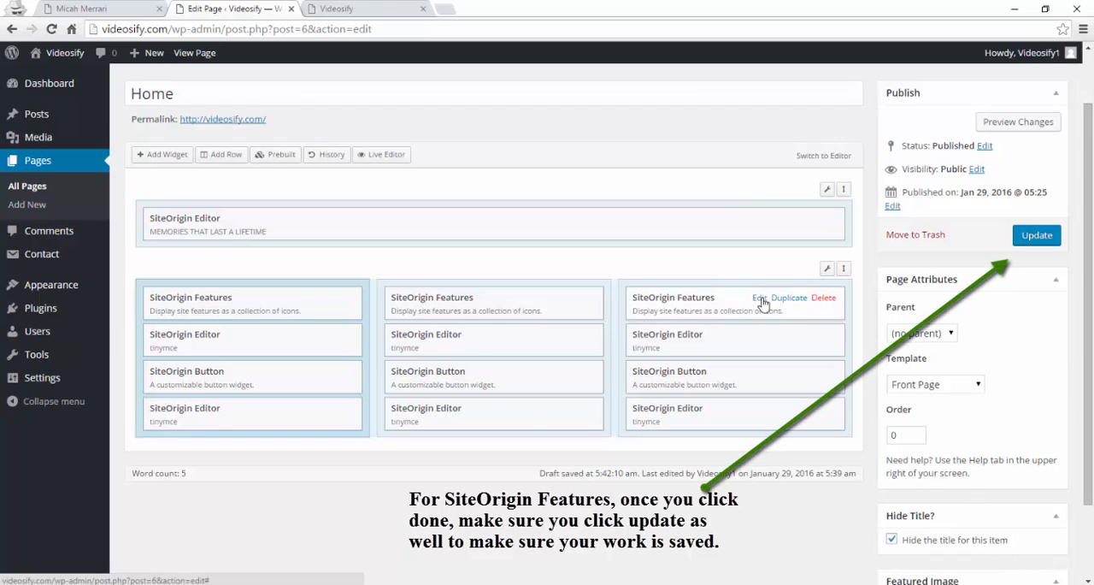
- Add a feature to the third column's Features widget and give it the Font Awesome outlined envelope icon, matching the example site
left_click(762, 310)
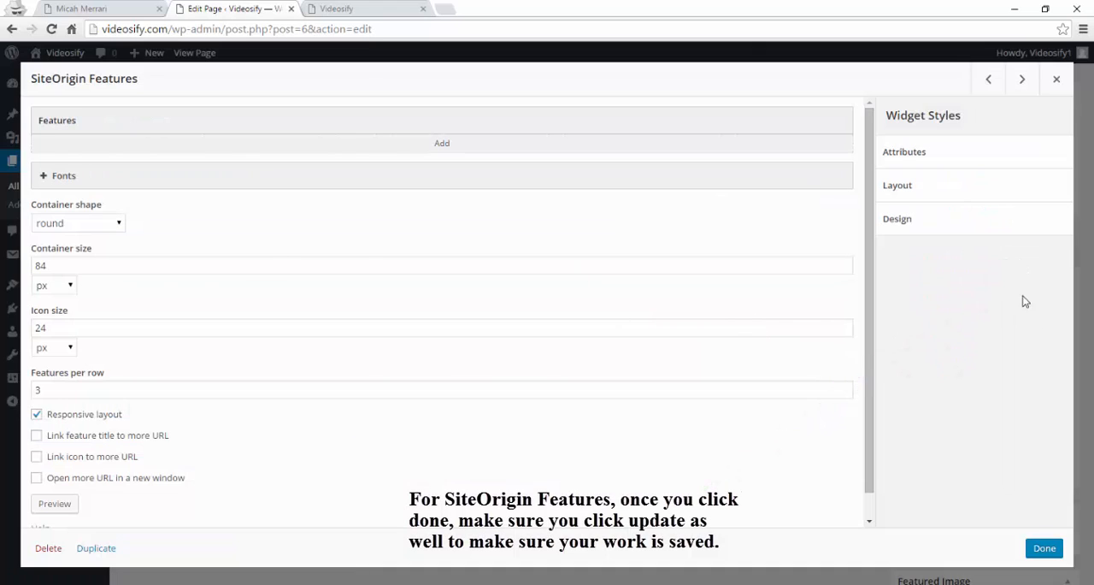
left_click(442, 142)
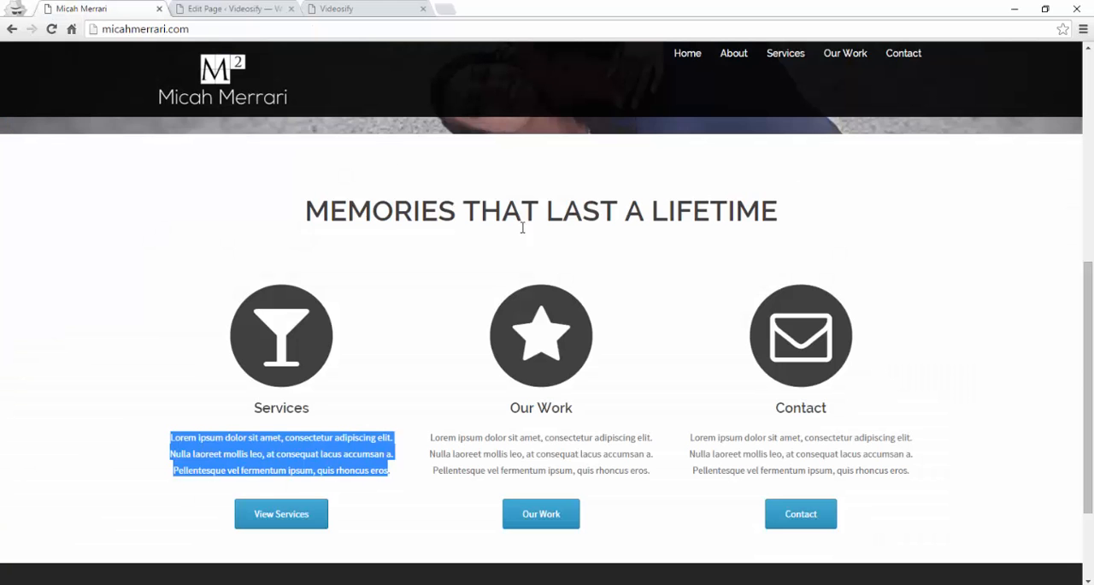
left_click(90, 9)
left_click(859, 407)
left_click(224, 8)
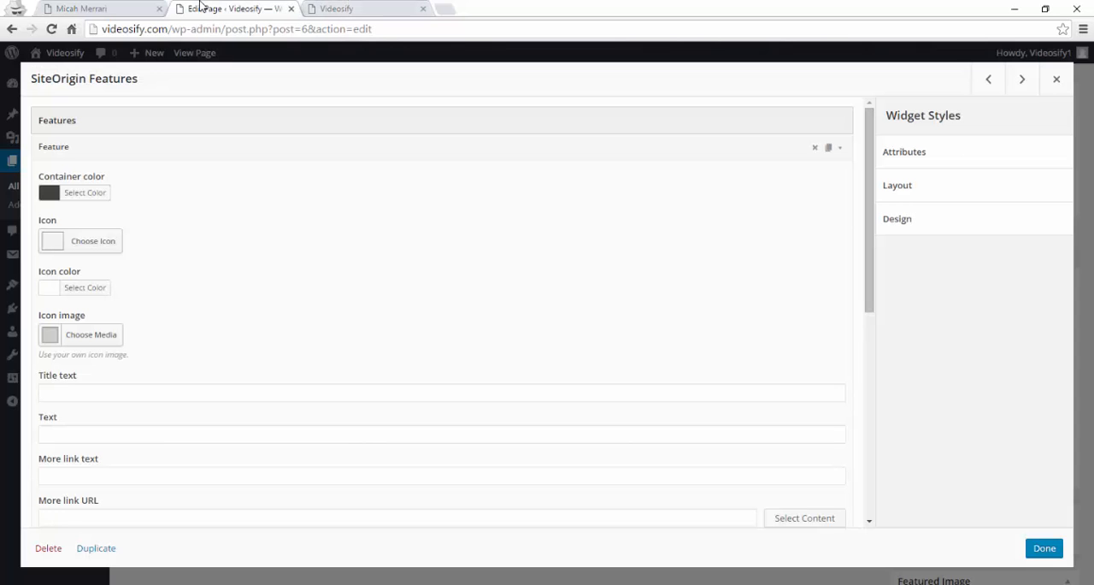
left_click(92, 250)
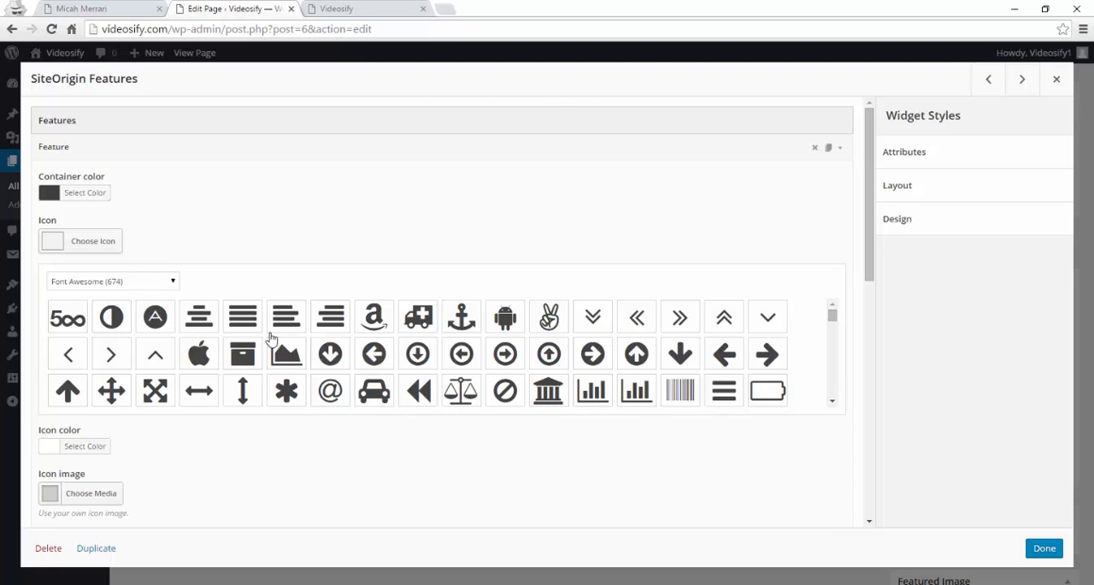
scroll(272, 333, "down", 5)
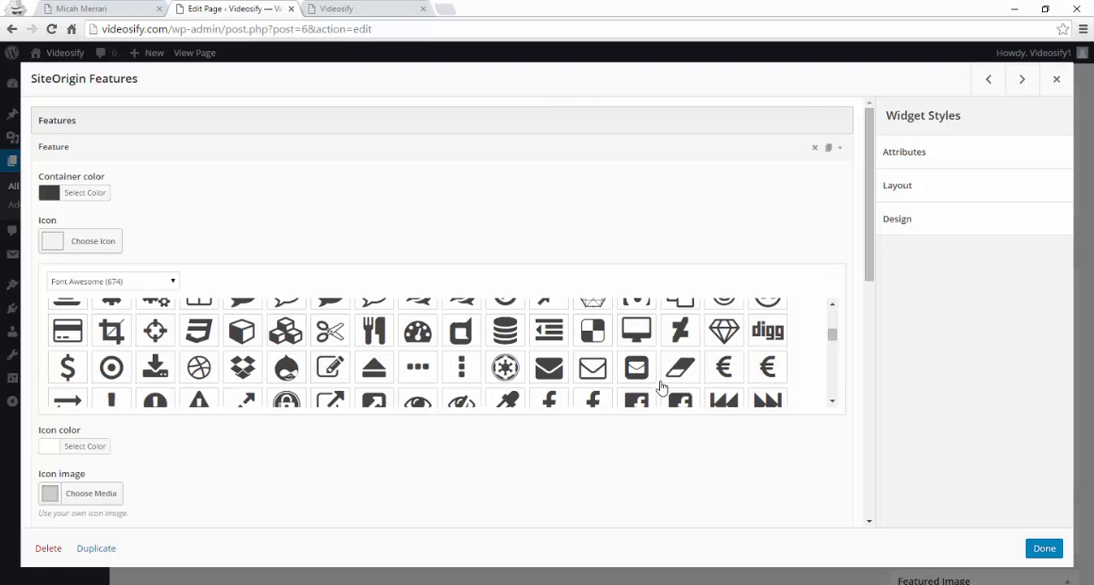
left_click(582, 376)
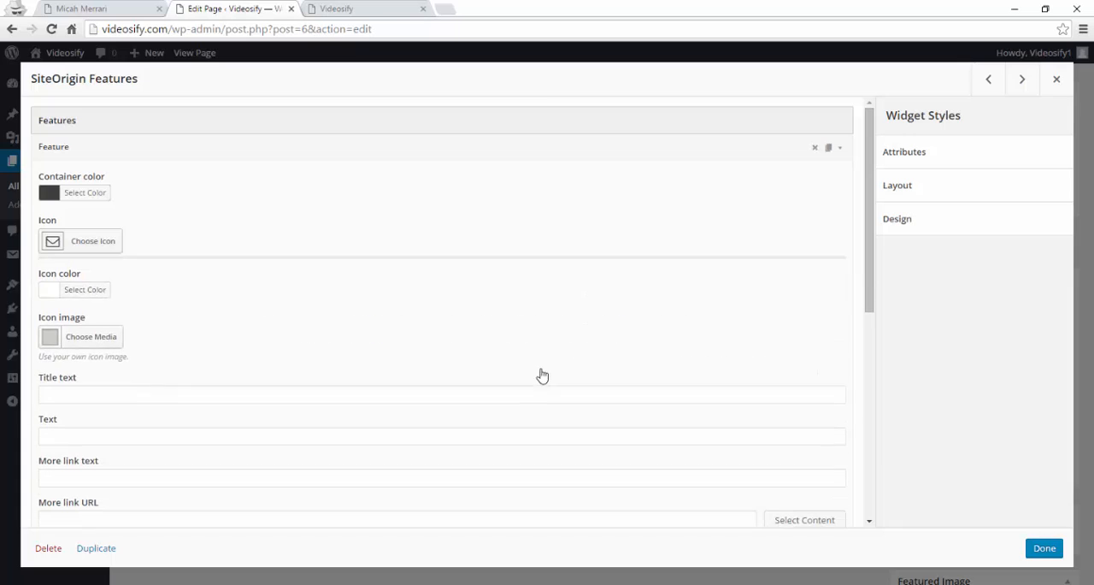
- Title the third column's feature "Contact" and paste the copied Lorem ipsum paragraph as its text
left_click(92, 392)
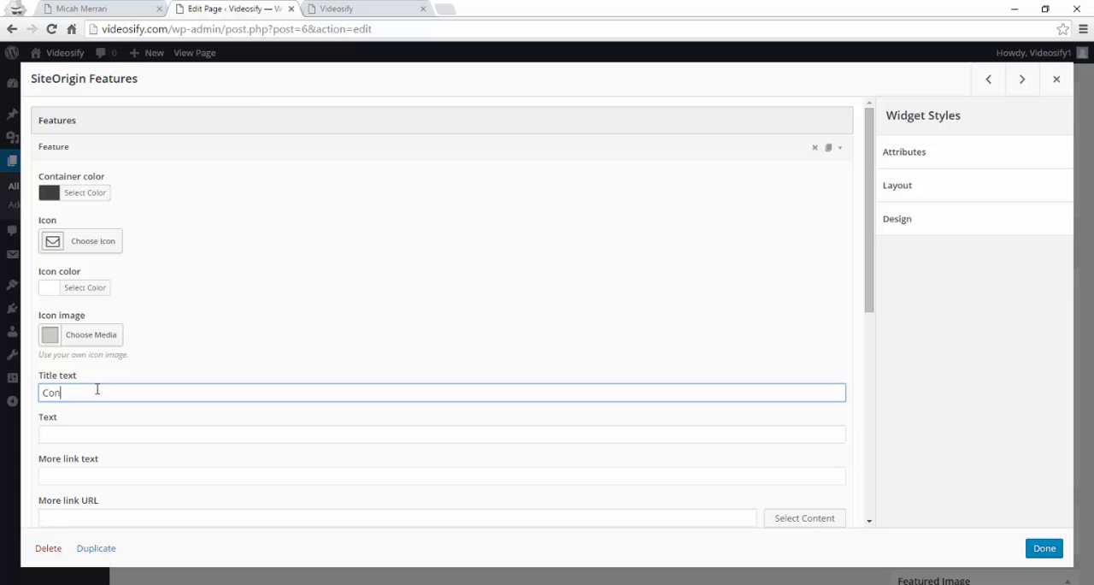
type("Contact")
left_click(77, 435)
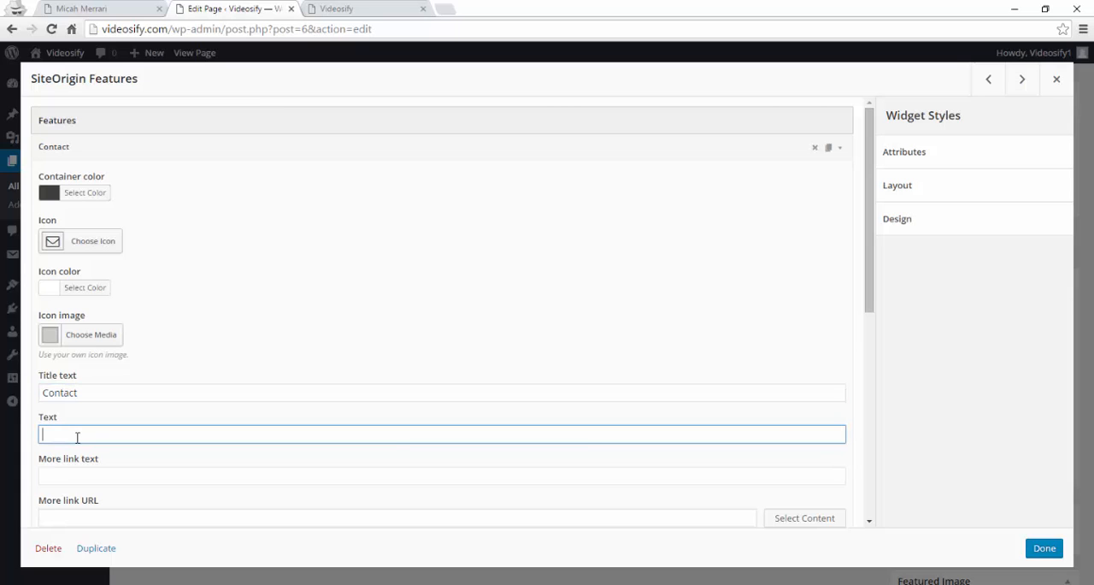
type("Lorem ipsum dolor sit amet, consectetur adipiscing elit. Nulla laoreet mollis leo, at consequat lacus accumsan a. Pellentesque vel fermentum ipsum, quis rhoncus eros")
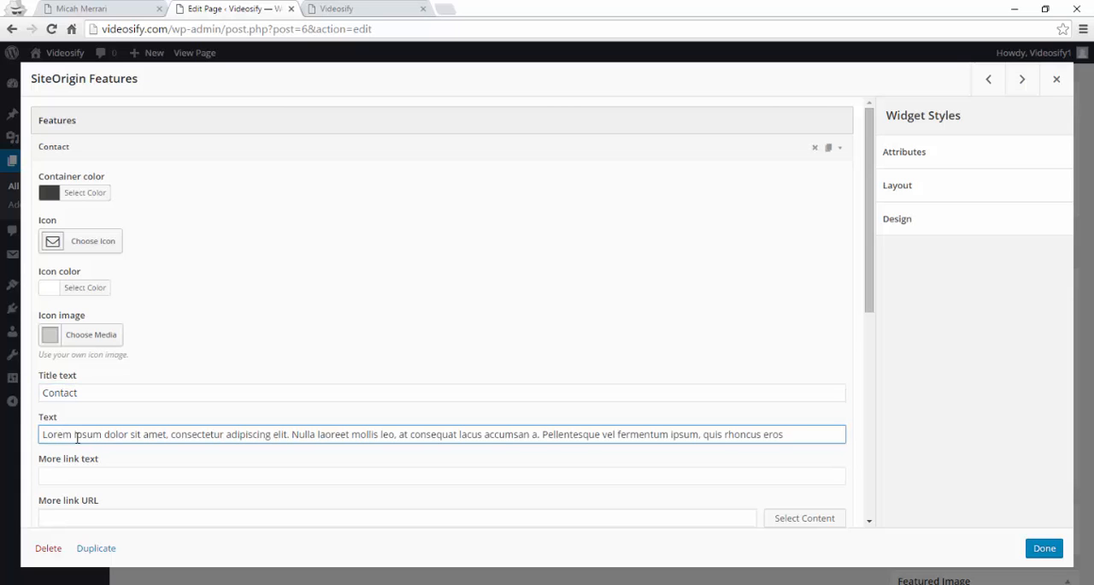
- Set the Contact feature's More link URL to videosify.com/contact
scroll(84, 444, "down", 2)
left_click(97, 382)
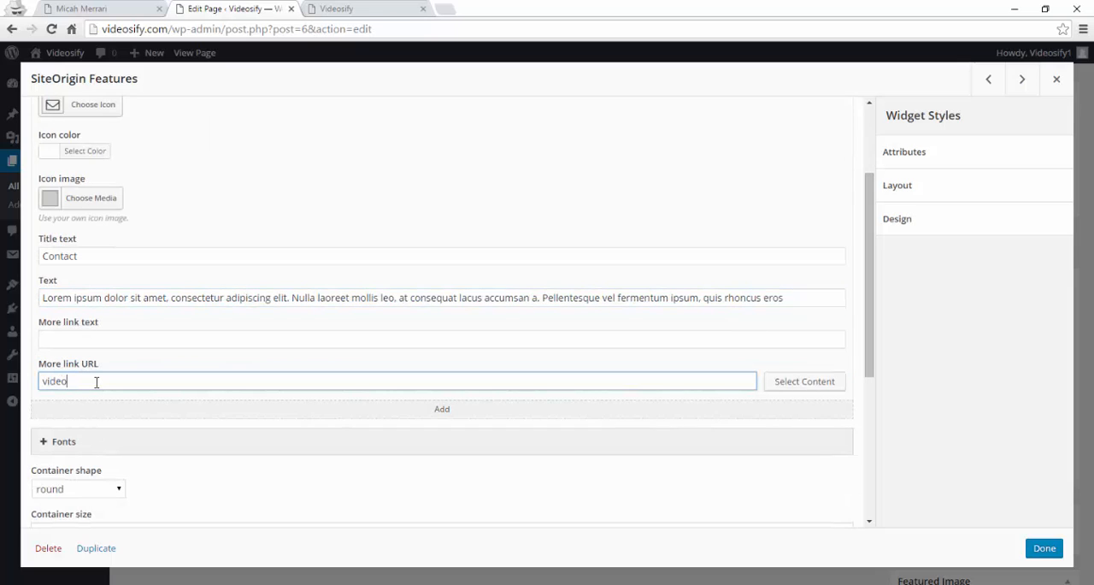
type("videosify.com/contact")
- Set the third Features widget's container size to 150 px, icon size to 90 px and features per row to 1
scroll(120, 397, "down", 2)
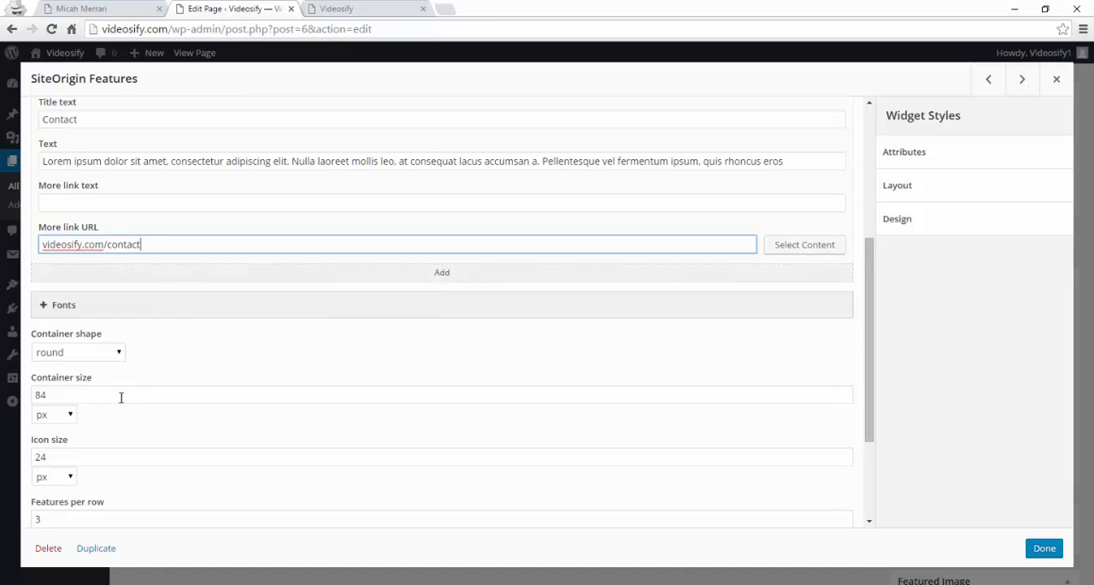
double_click(77, 399)
type("150")
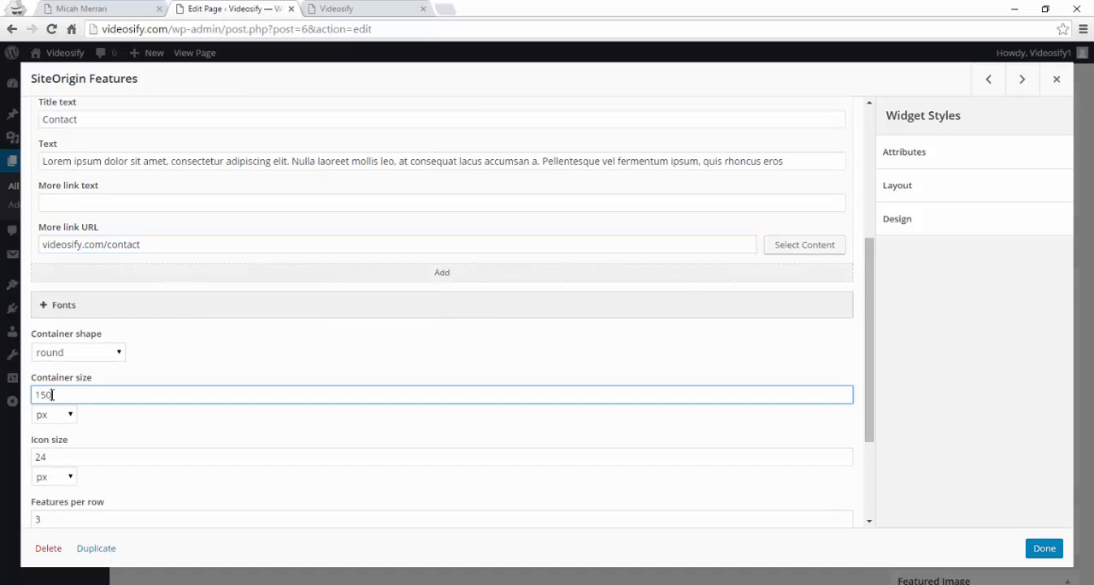
scroll(51, 395, "down", 2)
left_click(41, 320)
key("ctrl+a")
type("90")
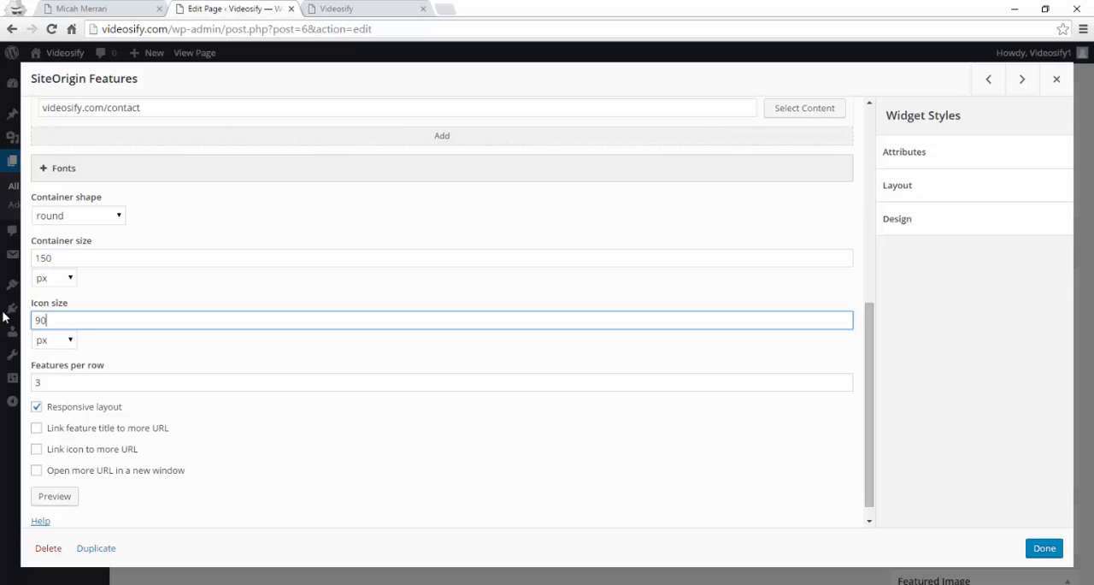
scroll(74, 318, "down", 1)
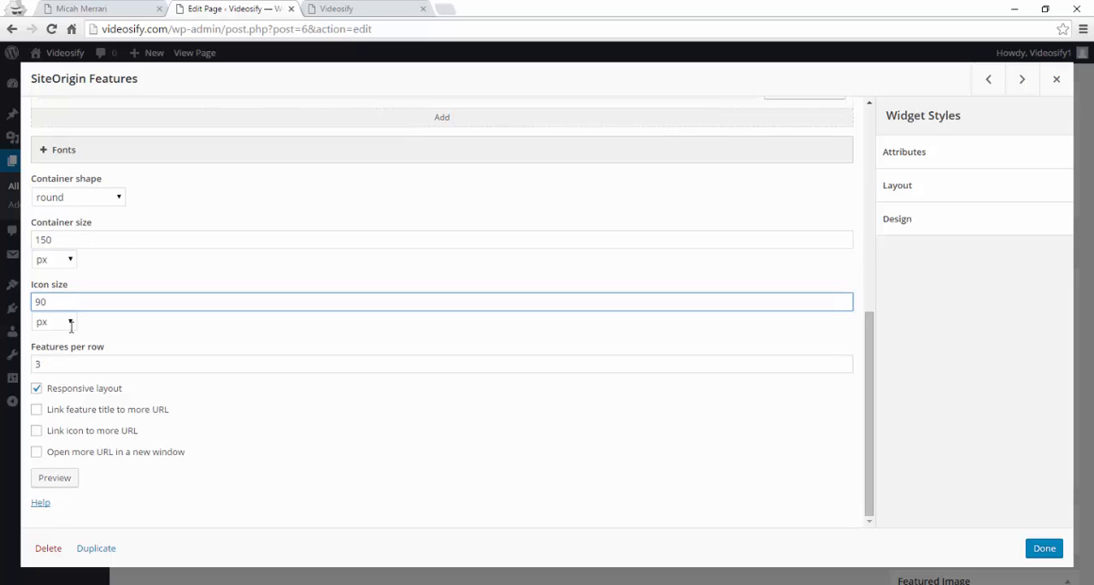
double_click(47, 364)
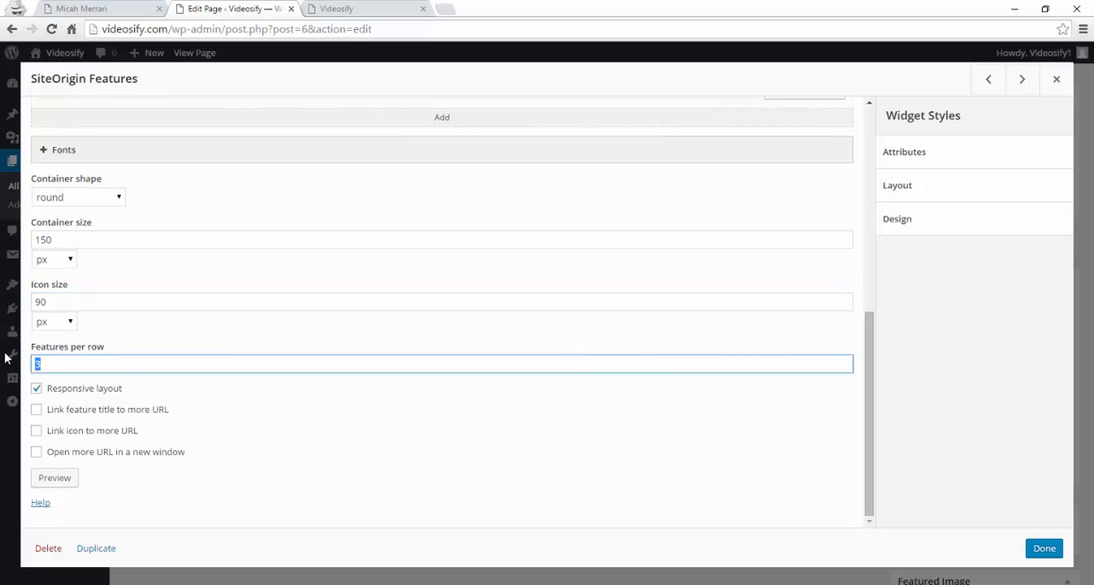
- Link the Contact feature's title and icon to the more URL, and save the finished widget by updating the page
left_click(36, 409)
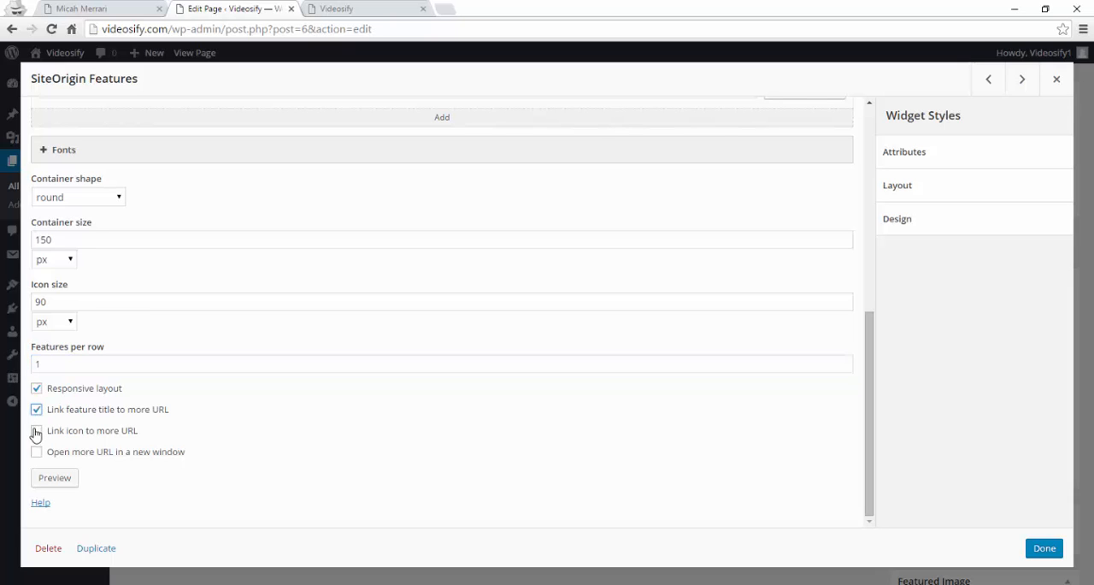
left_click(36, 430)
left_click(1045, 548)
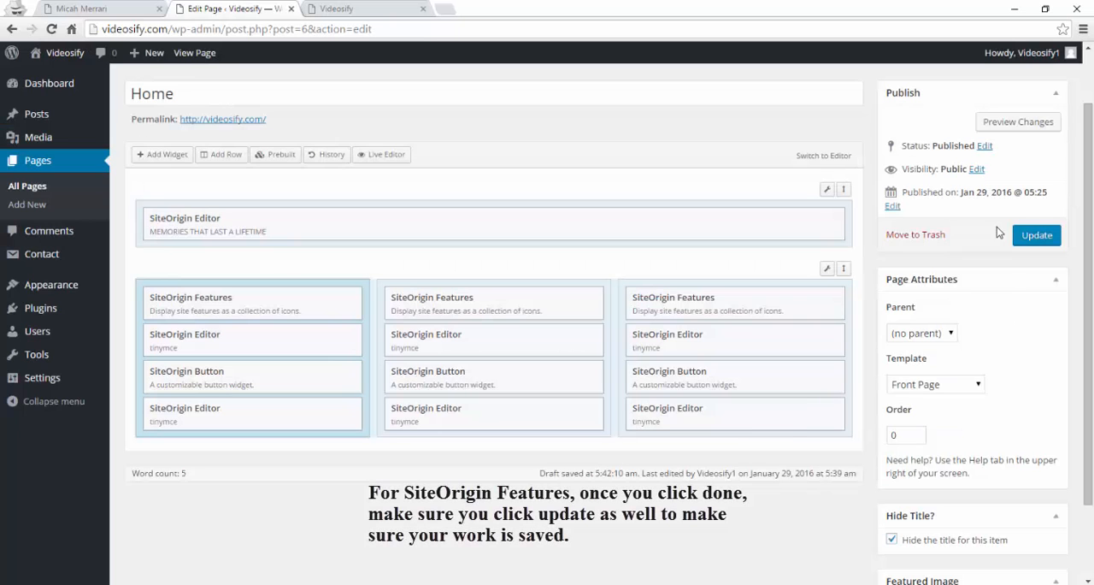
left_click(1018, 240)
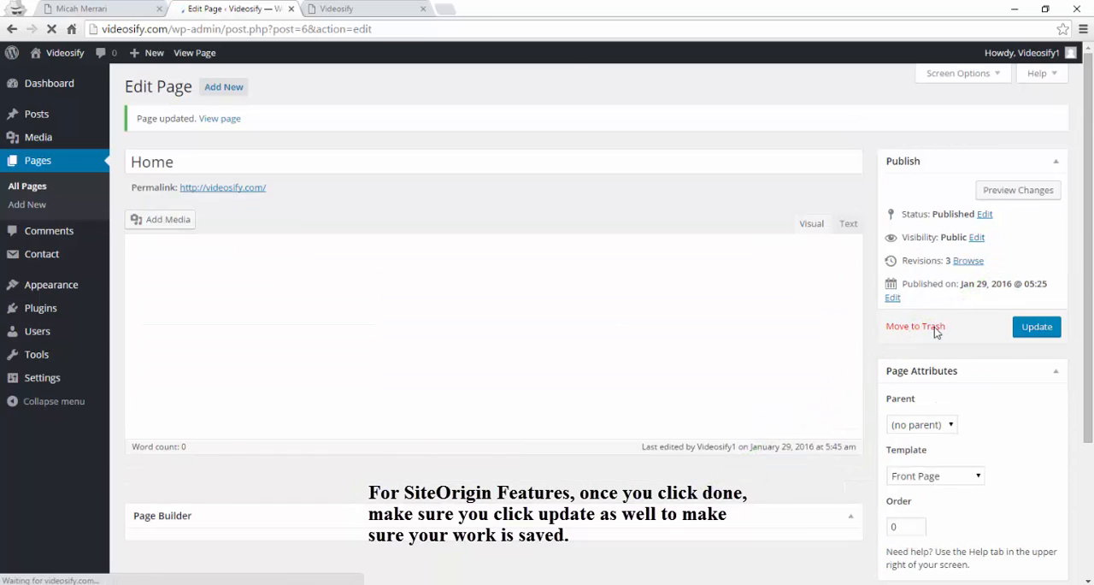
- Reload the live homepage and compare its three-column services section with the example site's
left_click(329, 9)
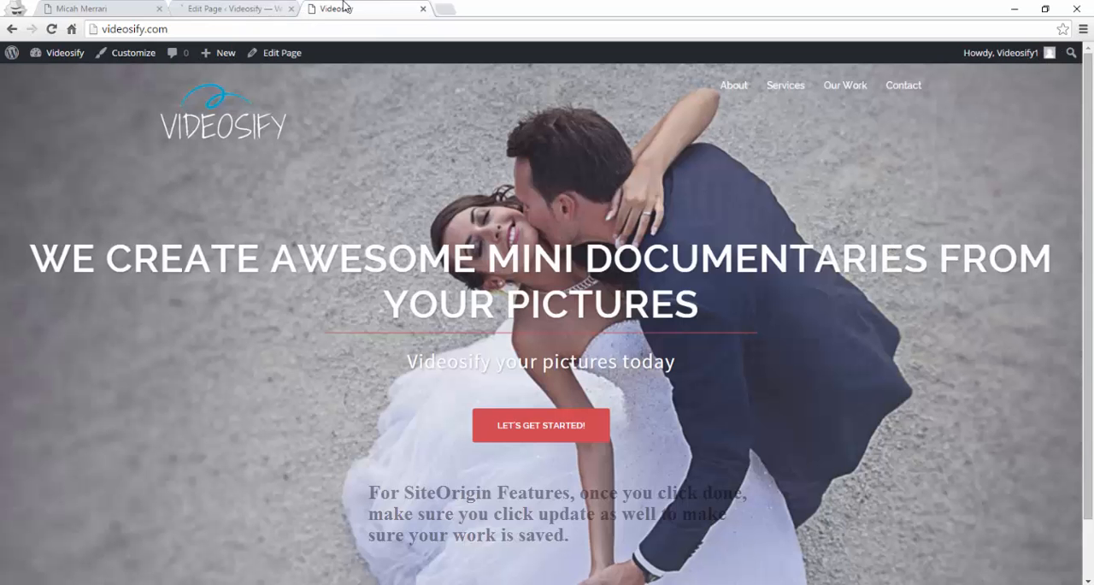
left_click(51, 29)
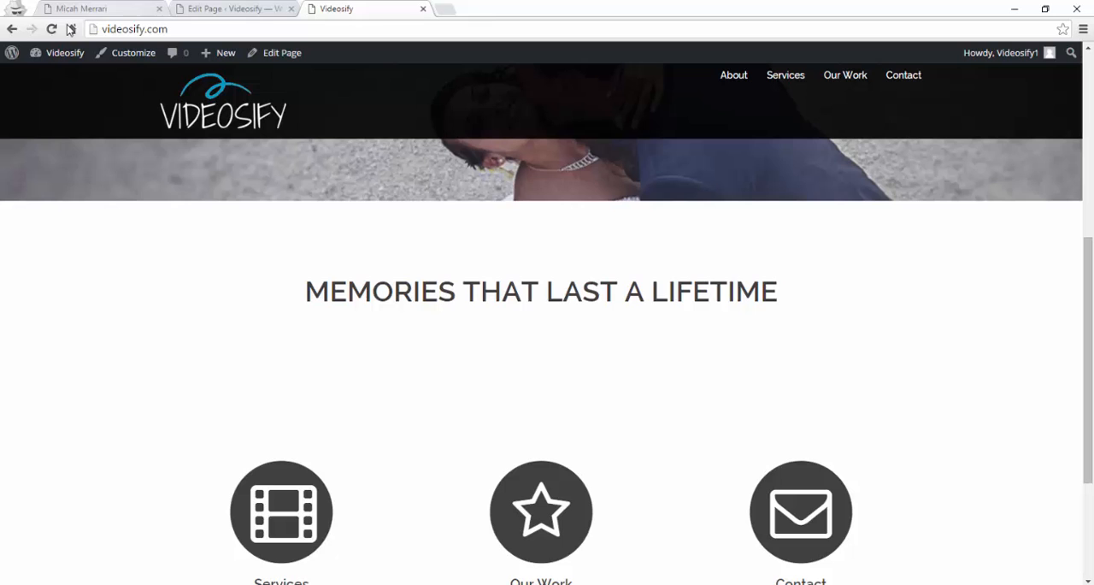
left_click(51, 29)
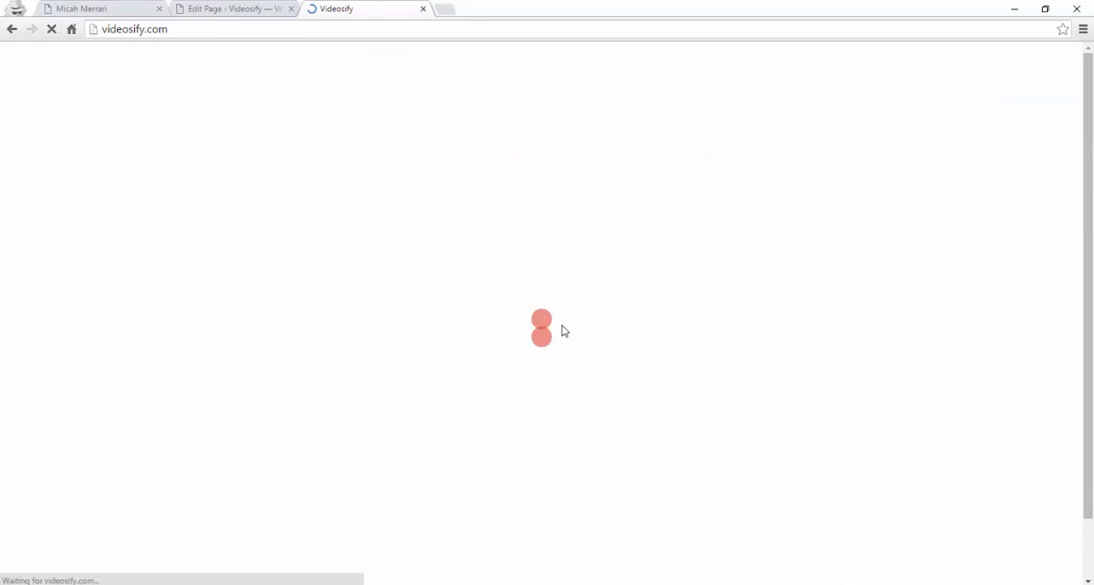
scroll(574, 345, "down", 1)
scroll(573, 345, "down", 2)
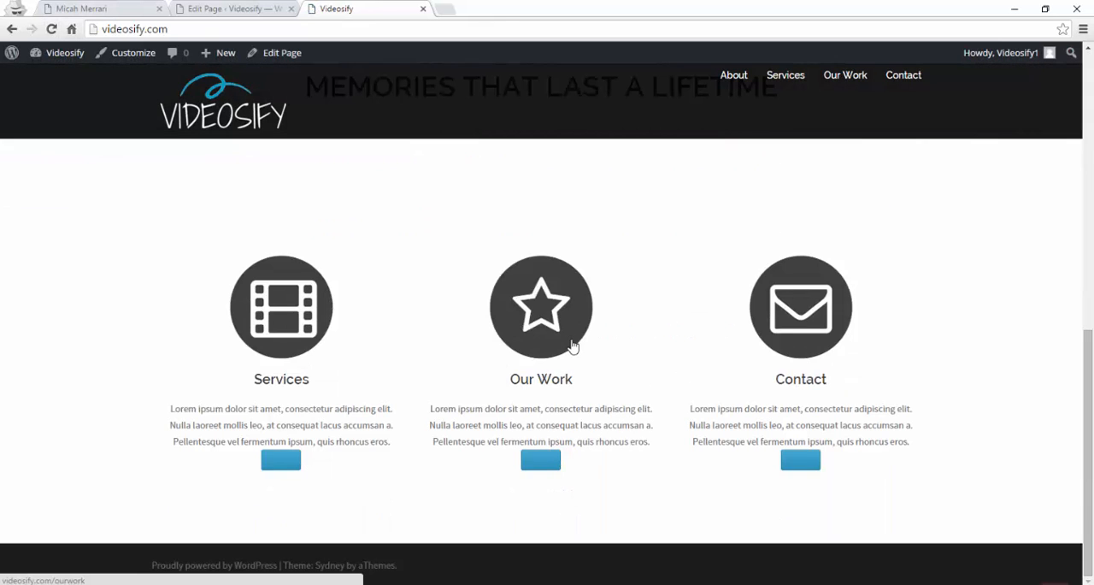
left_click(86, 7)
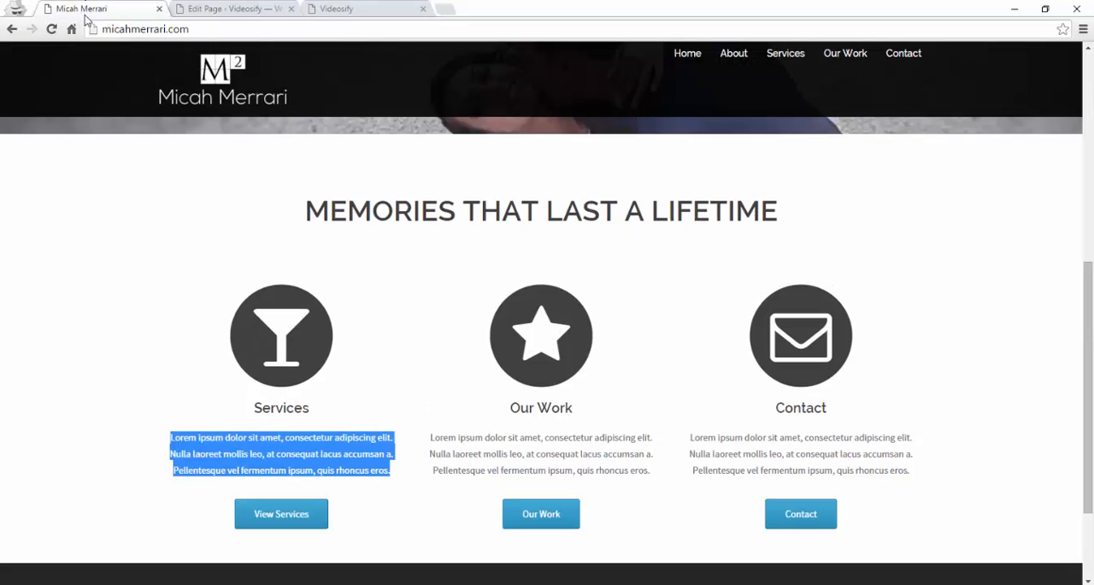
left_click(603, 365)
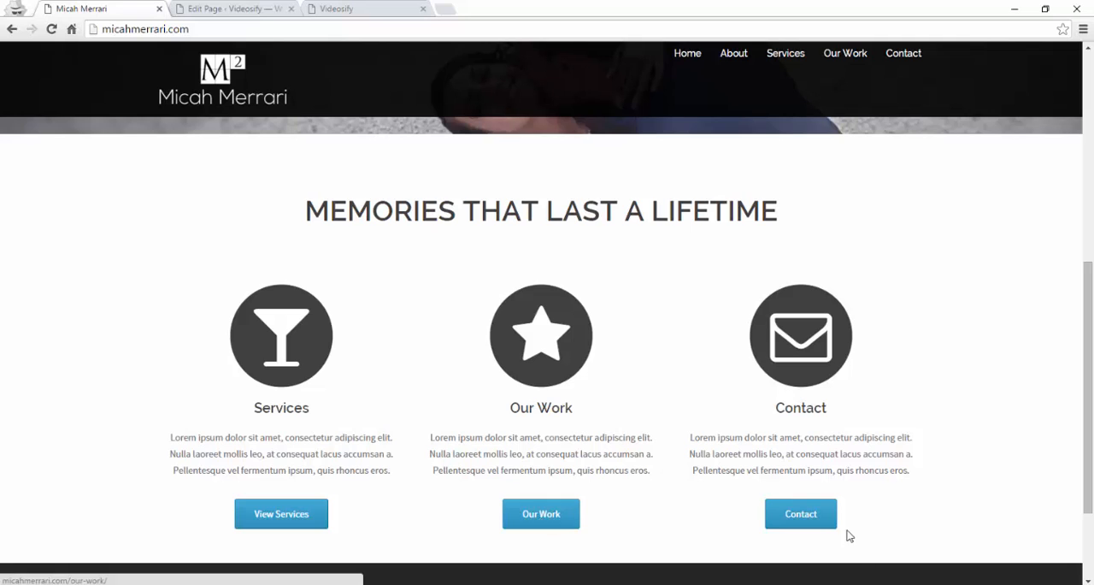
- Edit the first column's Button widget and set its button text to "View Services", as on the example site
left_click(250, 8)
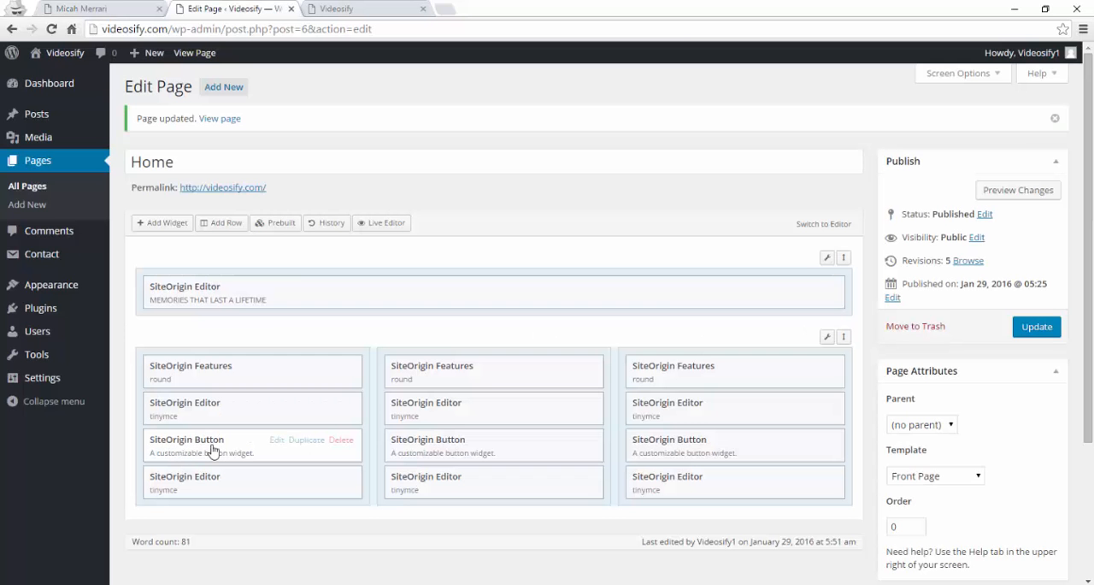
left_click(277, 441)
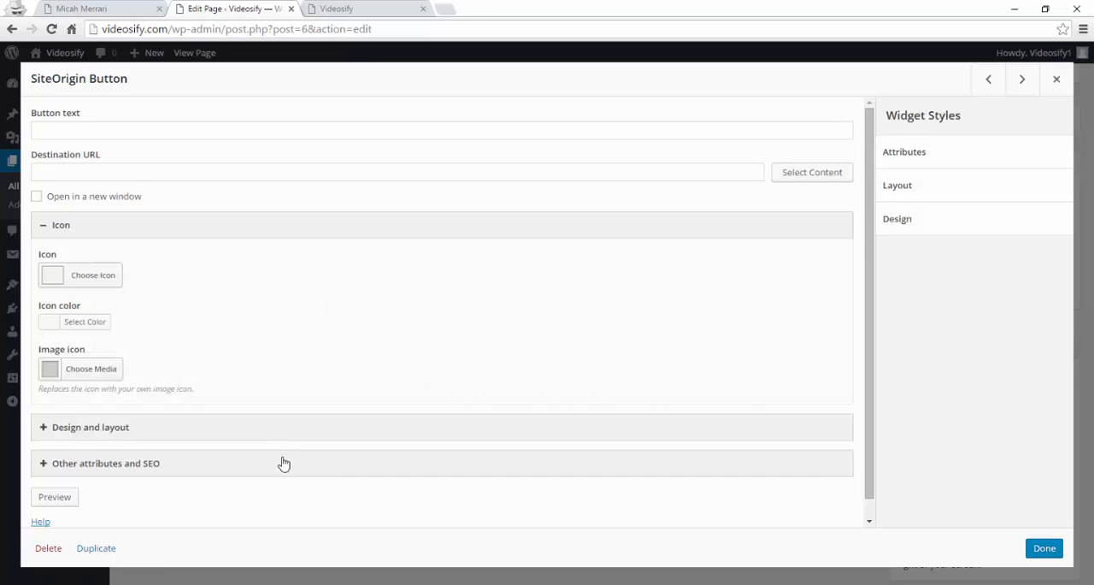
left_click(89, 129)
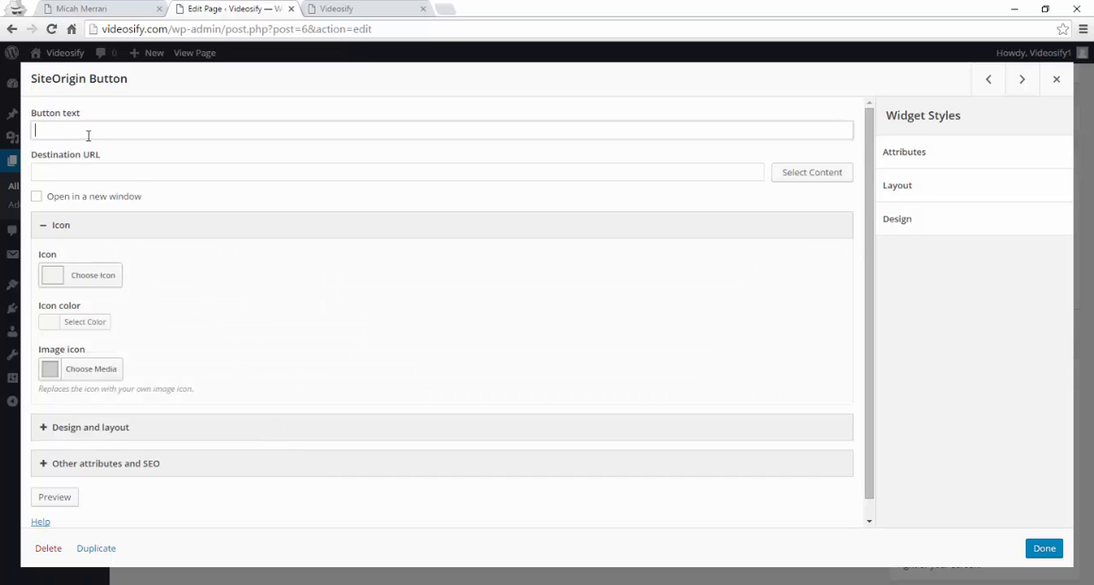
left_click(77, 10)
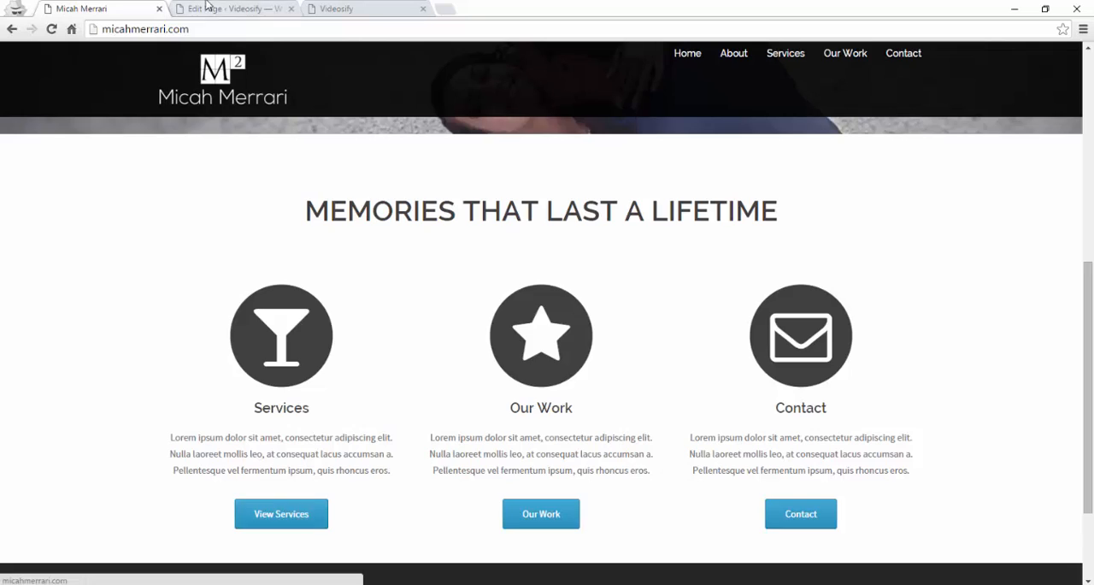
key("ctrl+Tab")
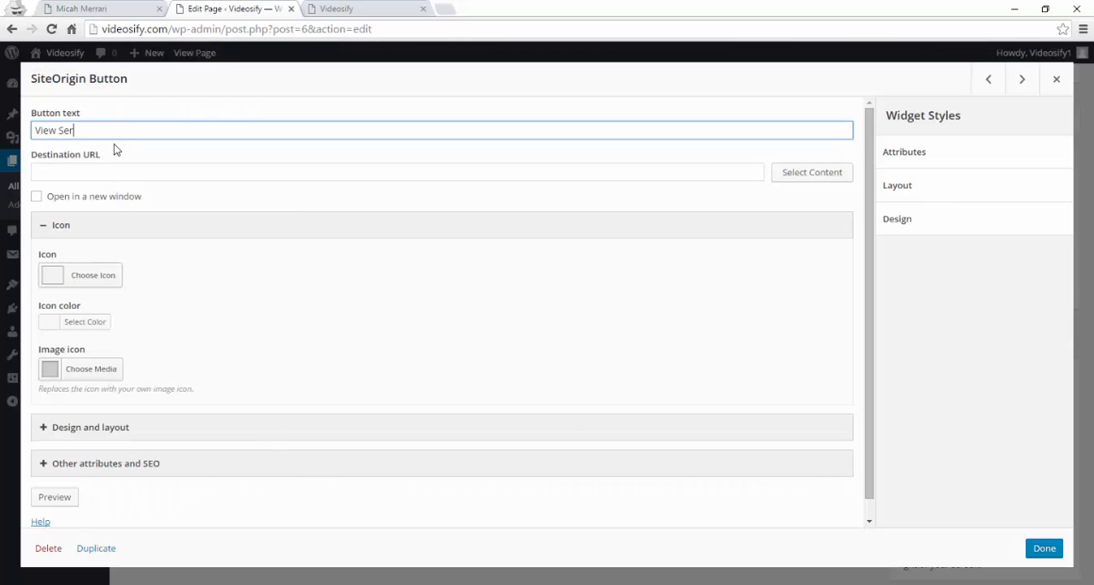
- Set the View Services button's destination URL to videosify.com/services, finish the widget and update the page
left_click(109, 168)
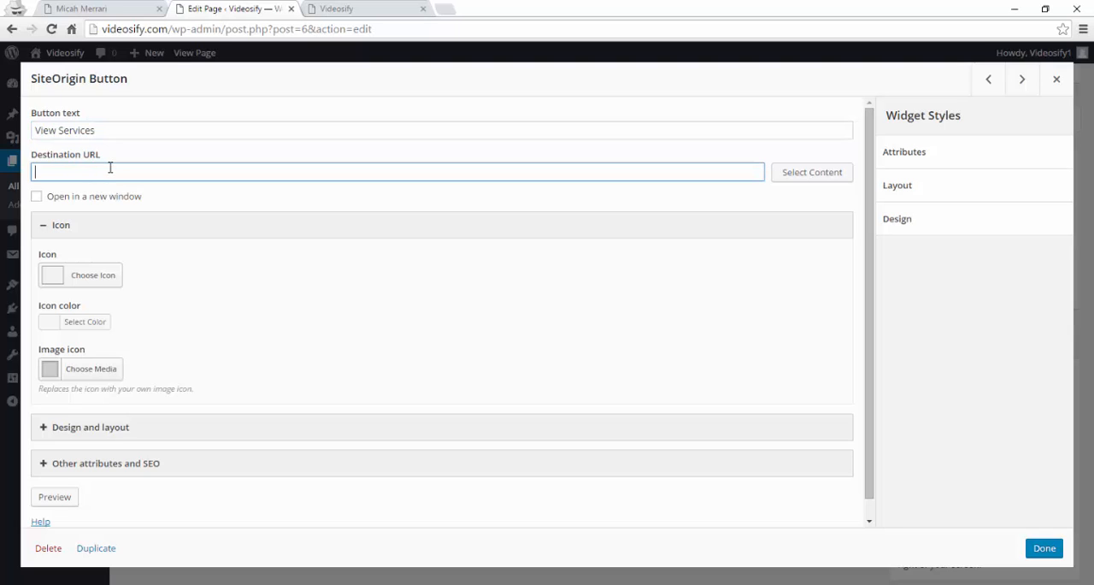
type("videosify.com/services")
left_click(1044, 548)
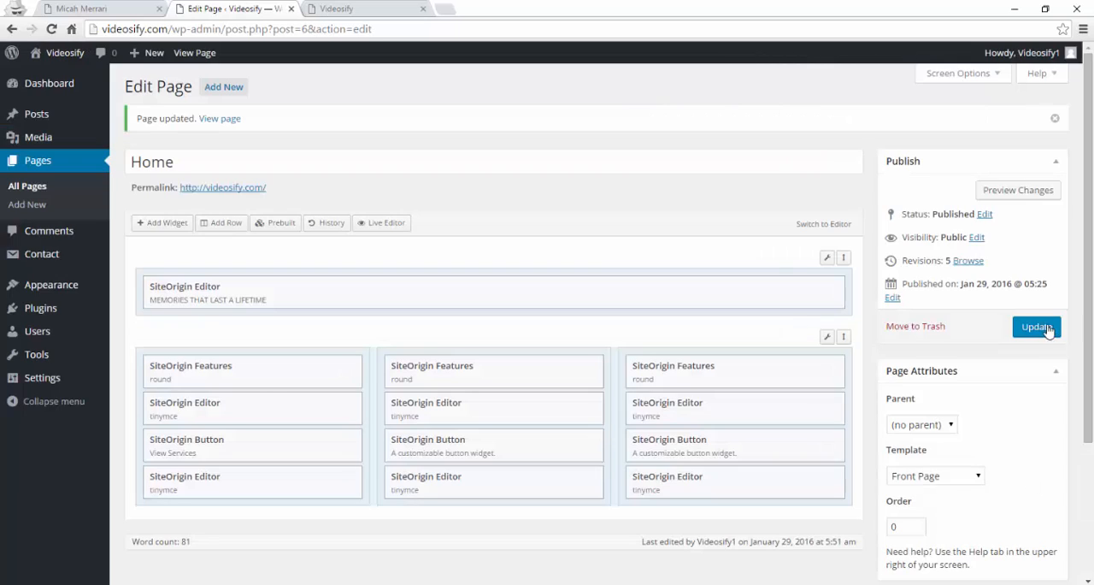
left_click(1047, 330)
- Set the second column's Button widget text to "Our Work" as on the example site, give it its videosify destination URL, and update the page
left_click(518, 440)
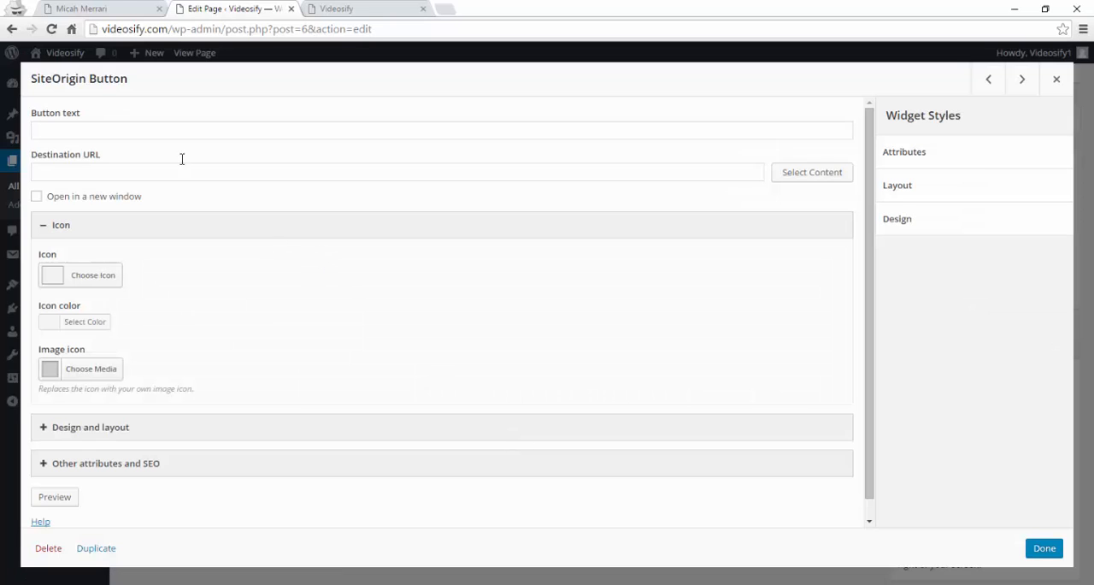
left_click(94, 9)
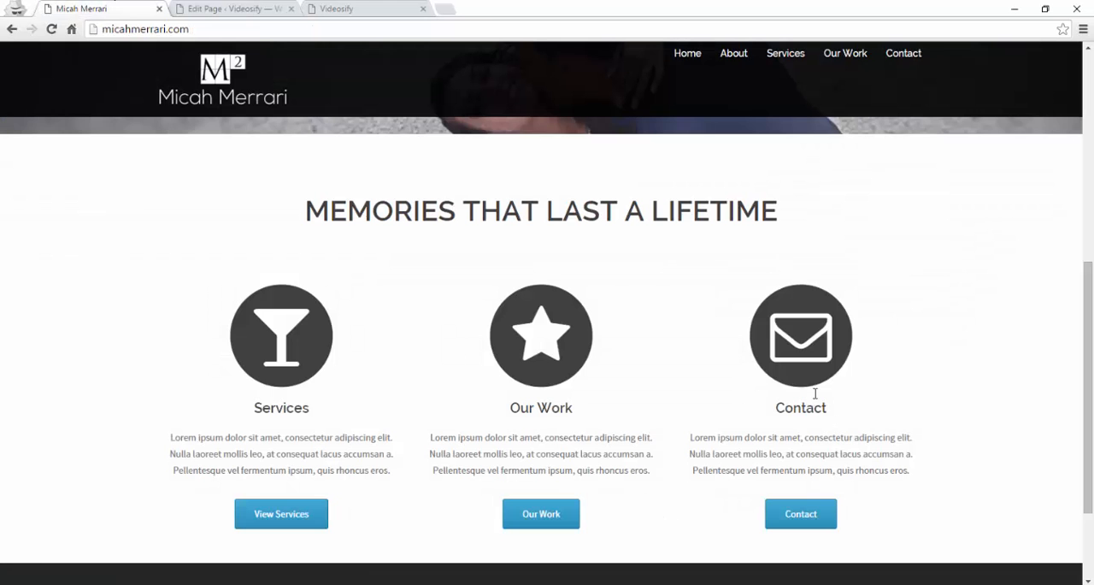
left_click(229, 8)
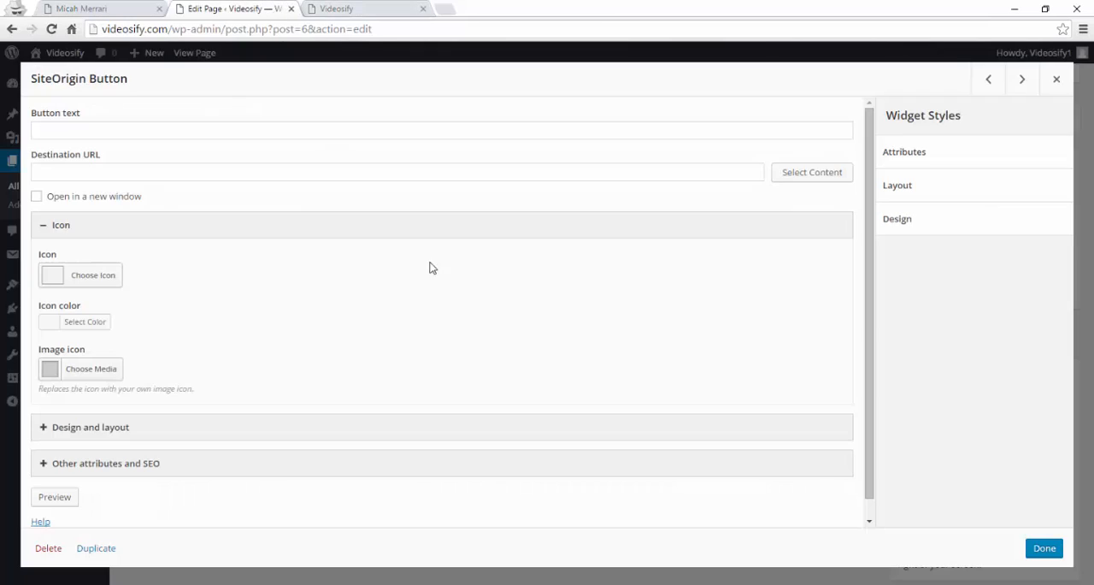
left_click(99, 128)
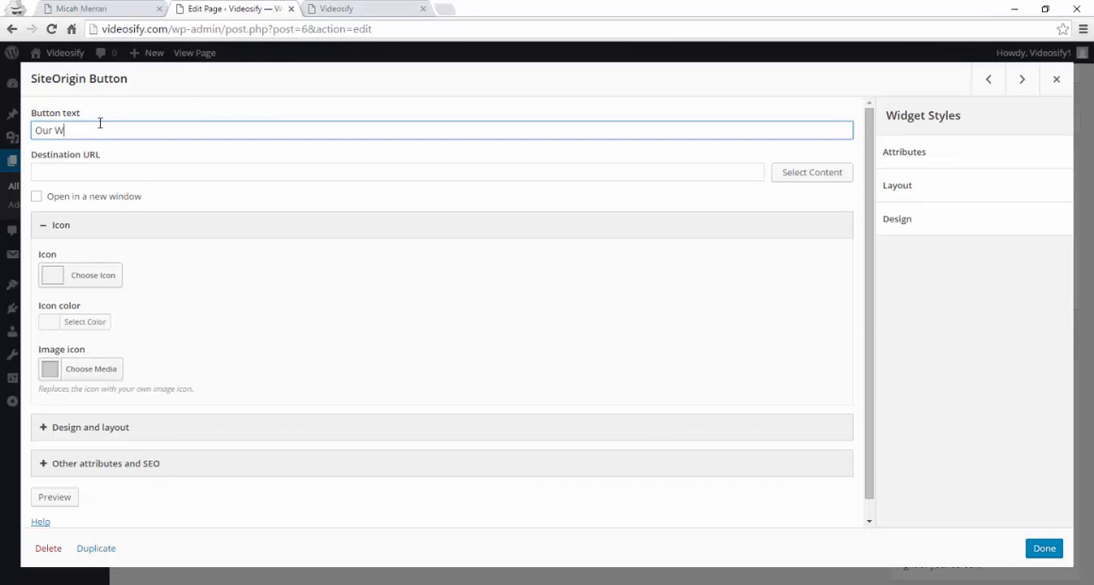
left_click(110, 170)
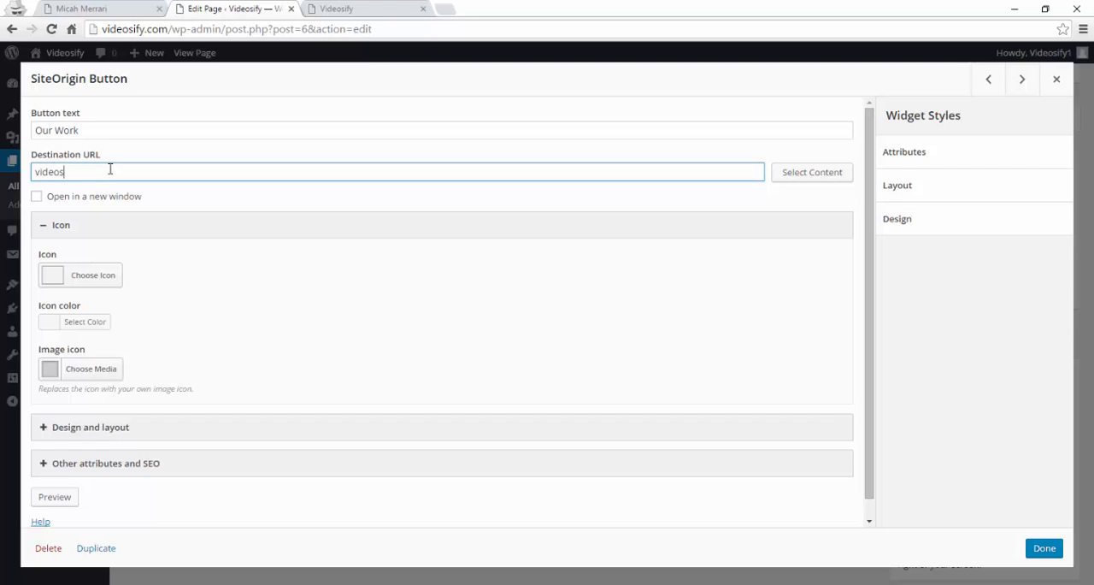
type("videosify.com/ourwork")
left_click(1045, 548)
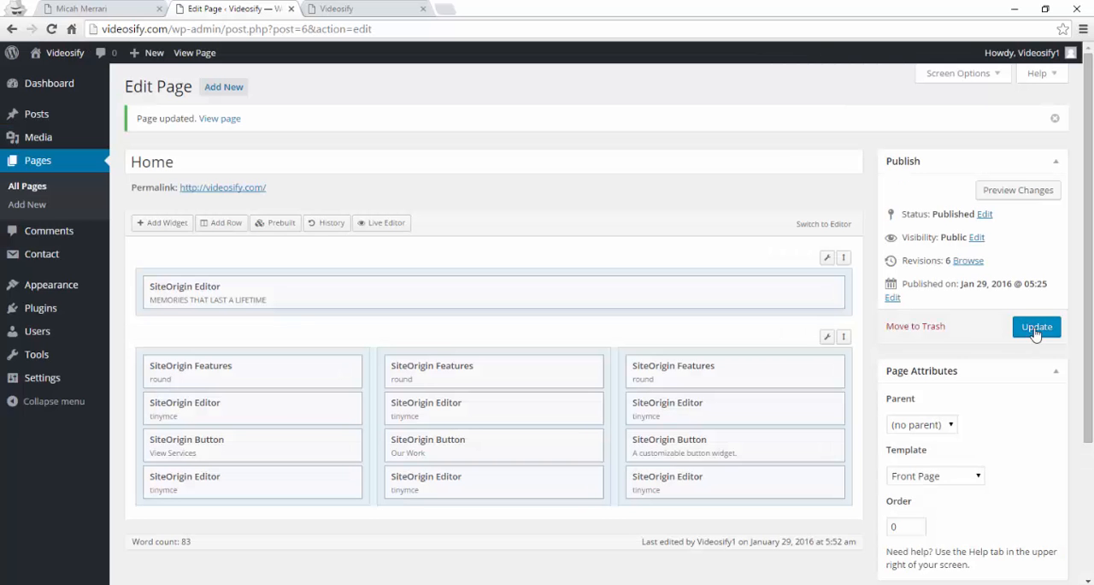
left_click(1038, 326)
- Set the third column's Button widget text to "Contact" with destination URL videosify.com/contact, and update the page
left_click(758, 441)
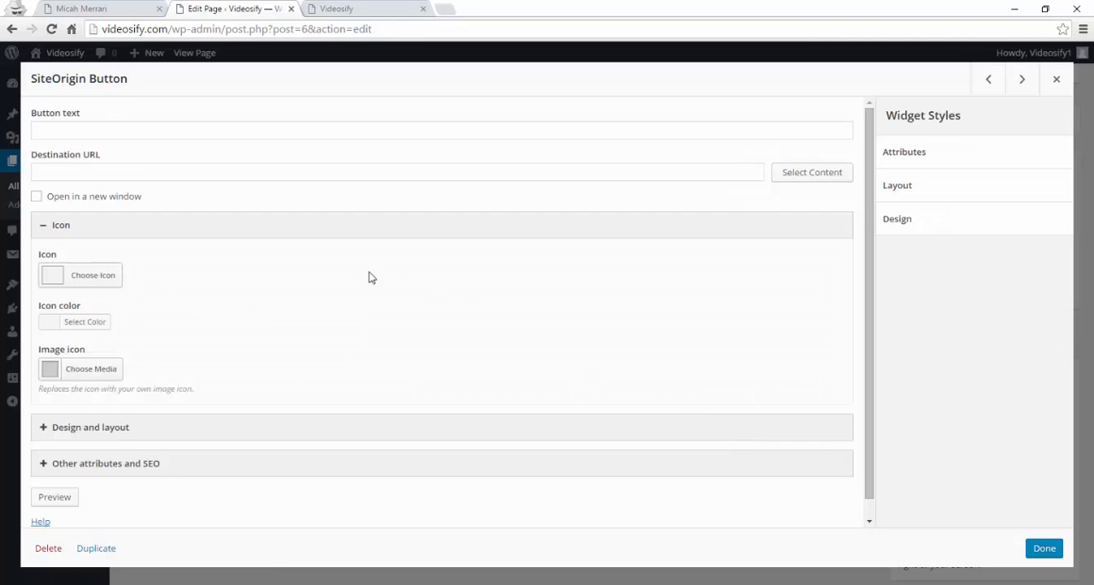
left_click(132, 135)
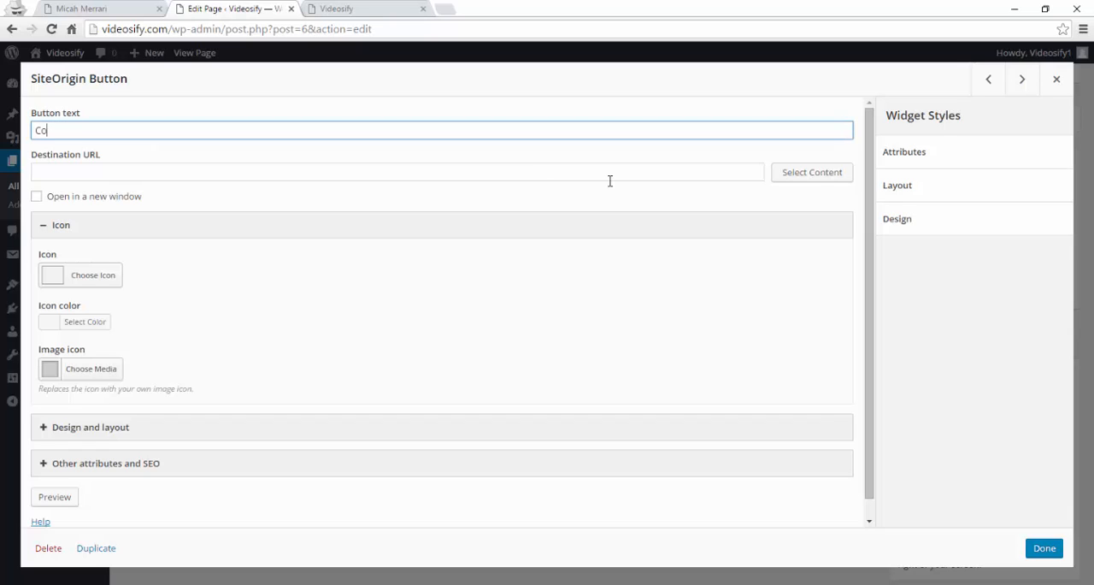
left_click(177, 162)
left_click(182, 173)
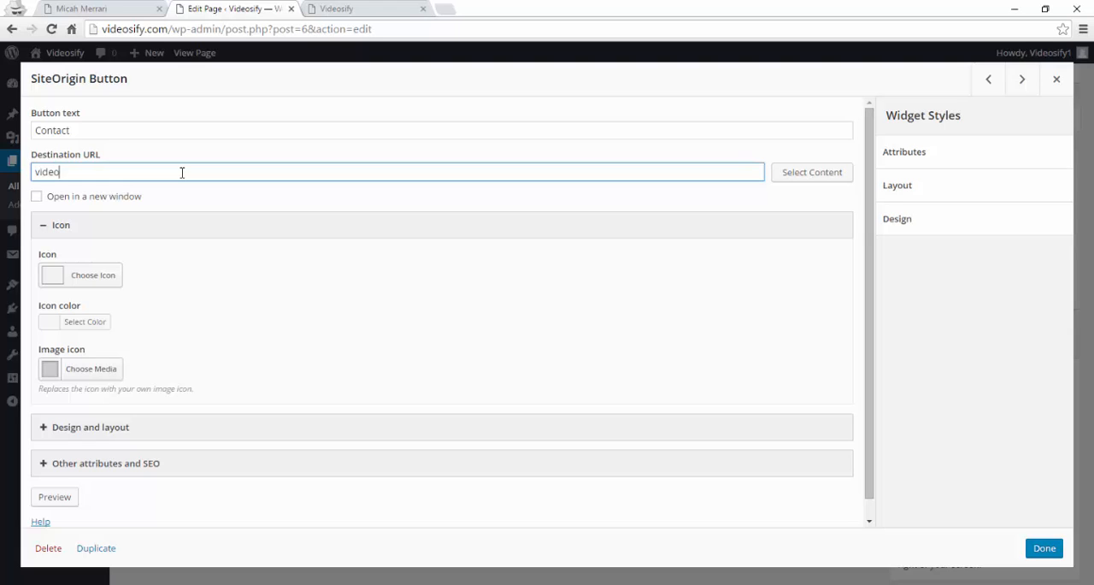
type("videosify.com/contact")
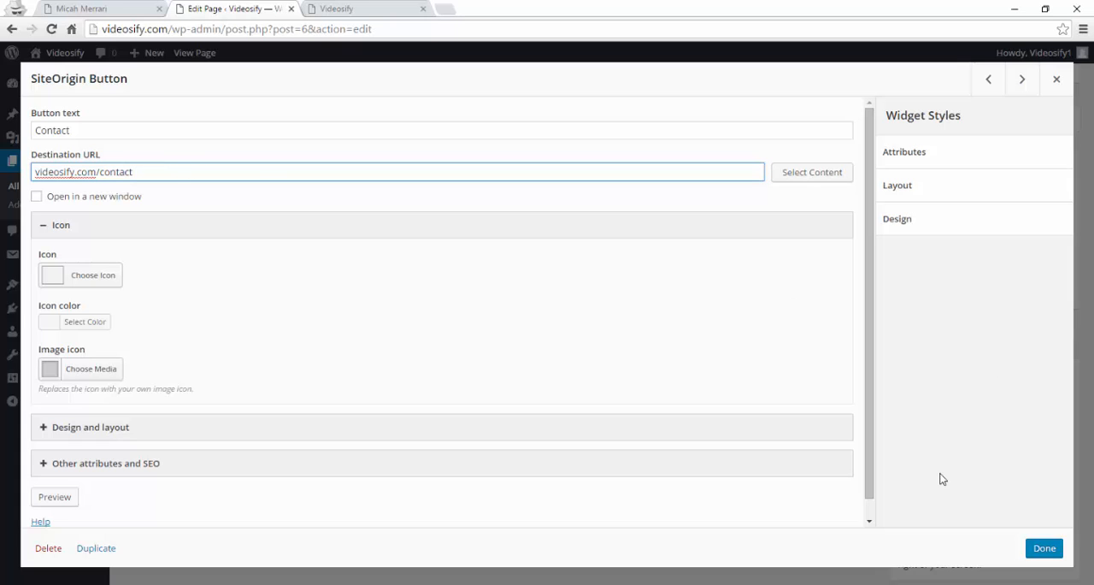
left_click(1045, 548)
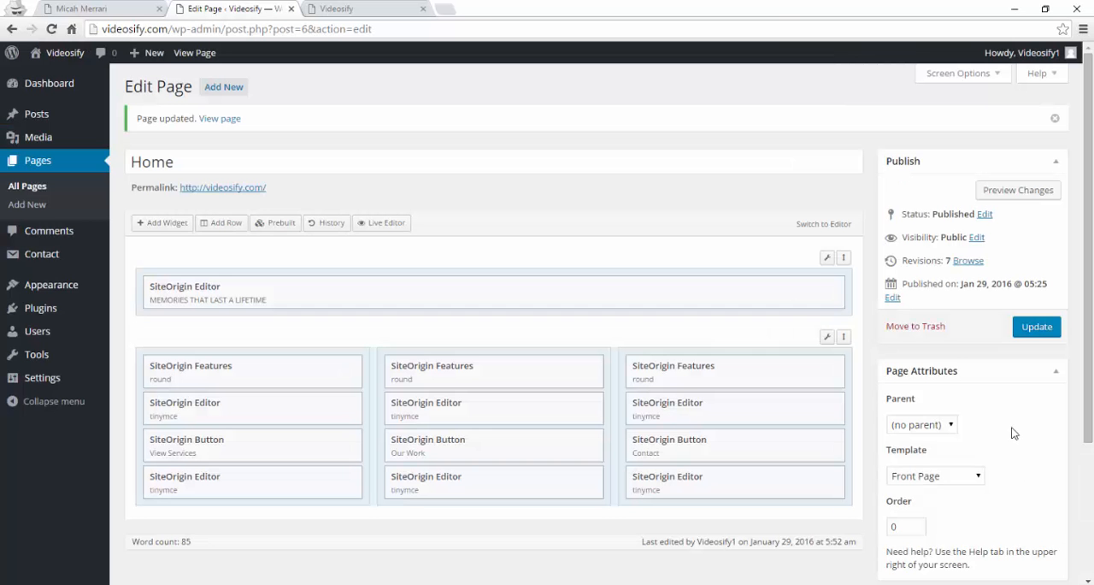
left_click(1034, 327)
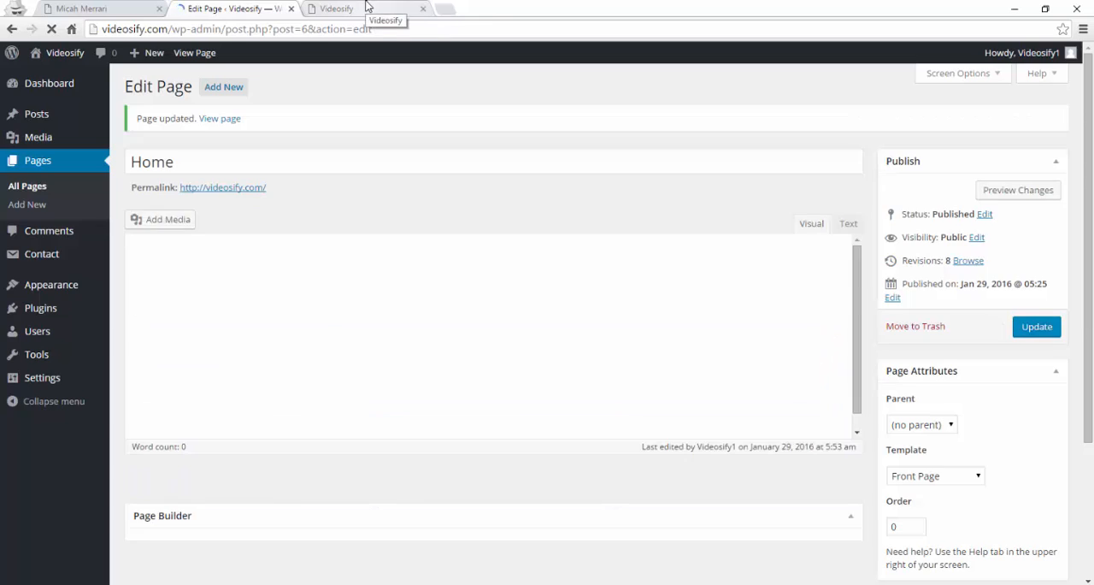
- Reload the live homepage and examine the three buttons' labels and their spacing in the services section
left_click(368, 9)
left_click(52, 29)
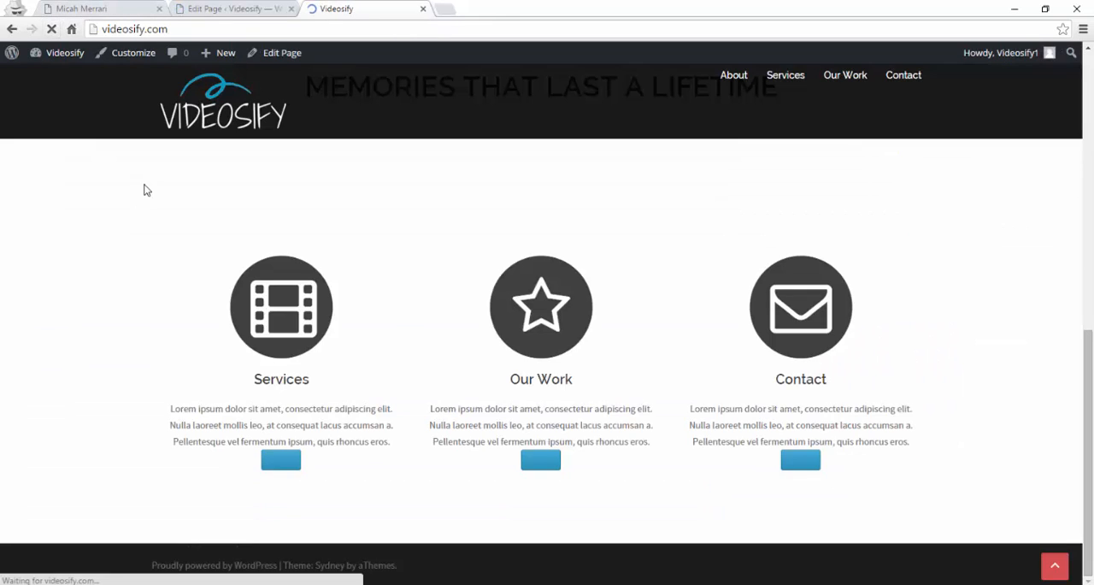
scroll(318, 272, "up", 2)
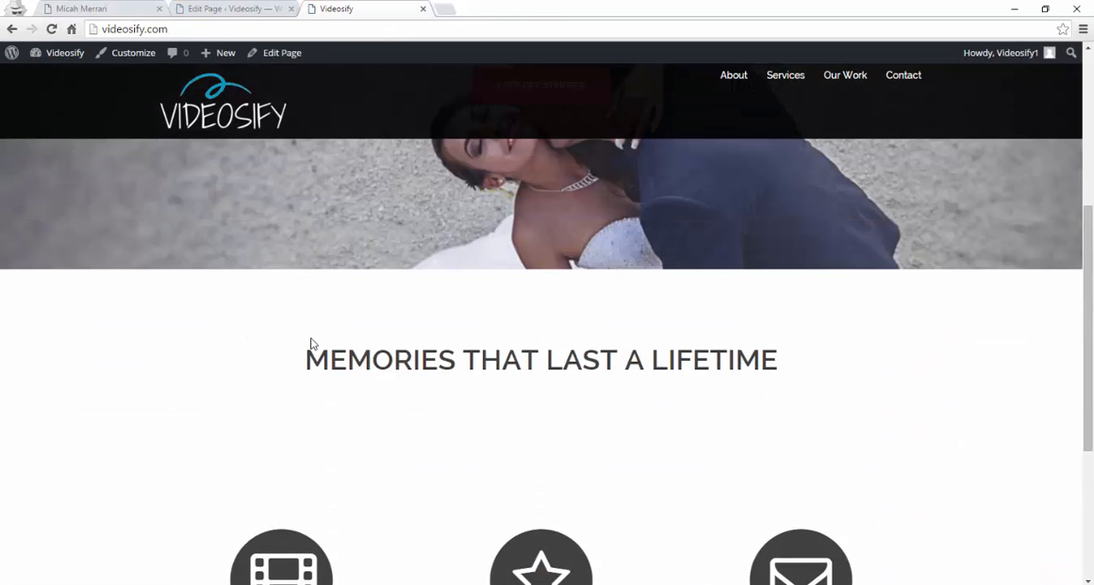
scroll(312, 342, "down", 4)
scroll(313, 345, "up", 3)
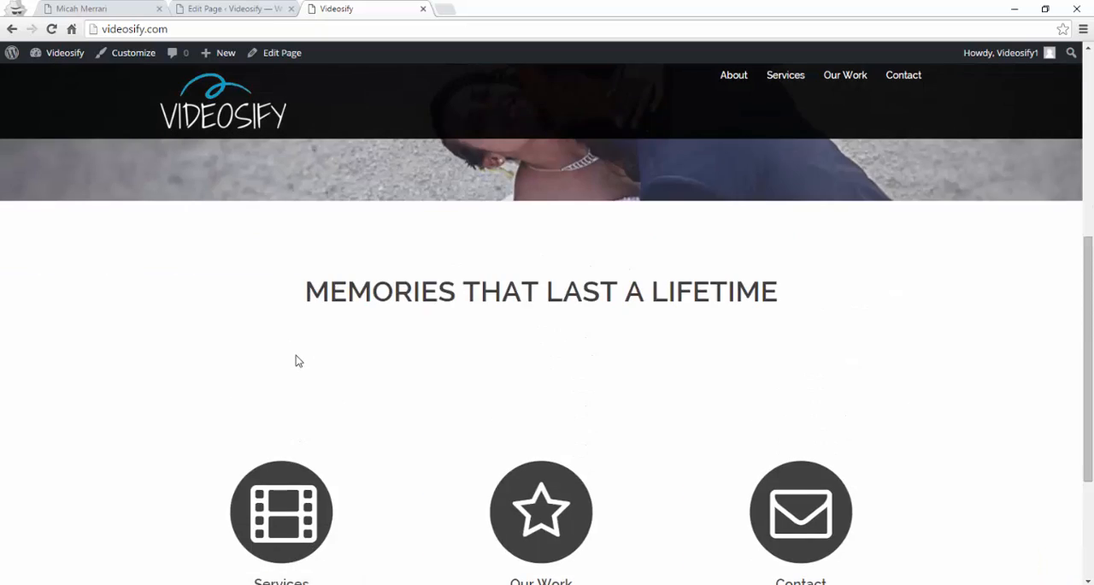
scroll(296, 360, "down", 3)
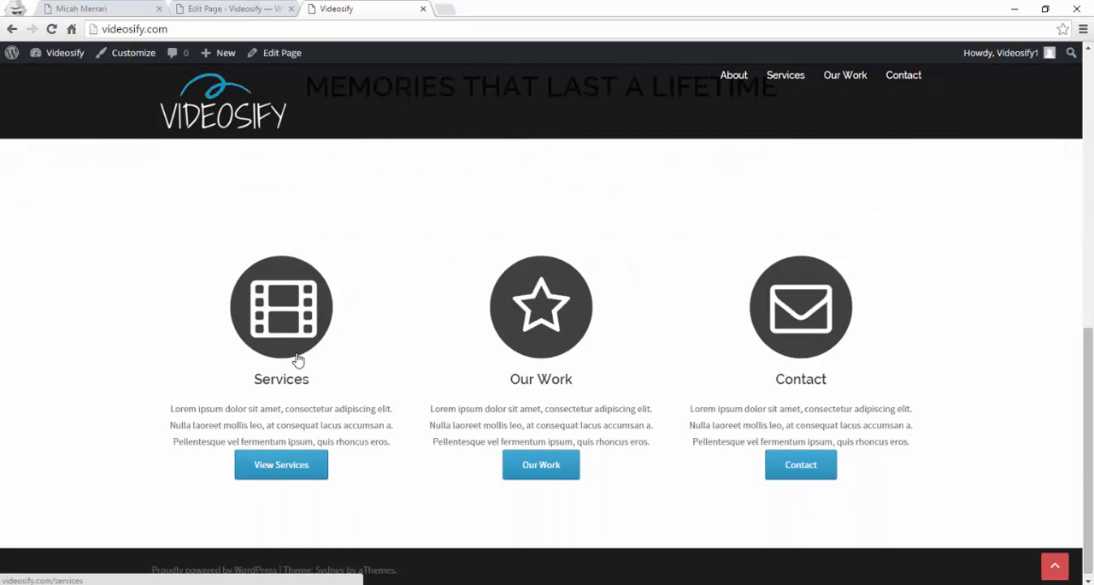
scroll(298, 360, "up", 1)
scroll(256, 501, "down", 1)
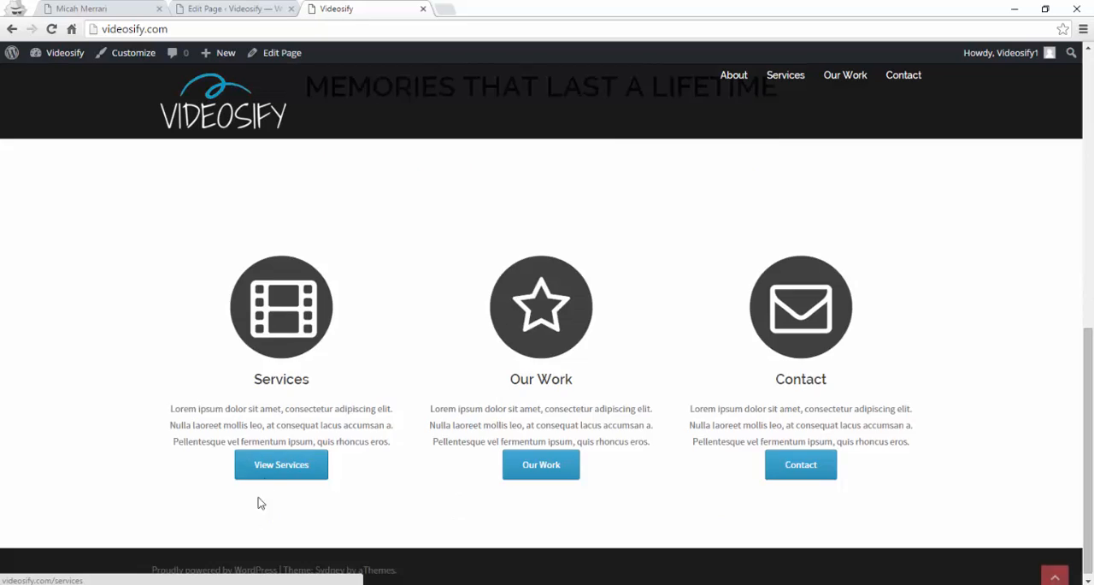
scroll(268, 481, "up", 2)
scroll(268, 475, "down", 2)
- Insert a spacer with height 20px into the first column's Editor widget below the View Services button
left_click(229, 8)
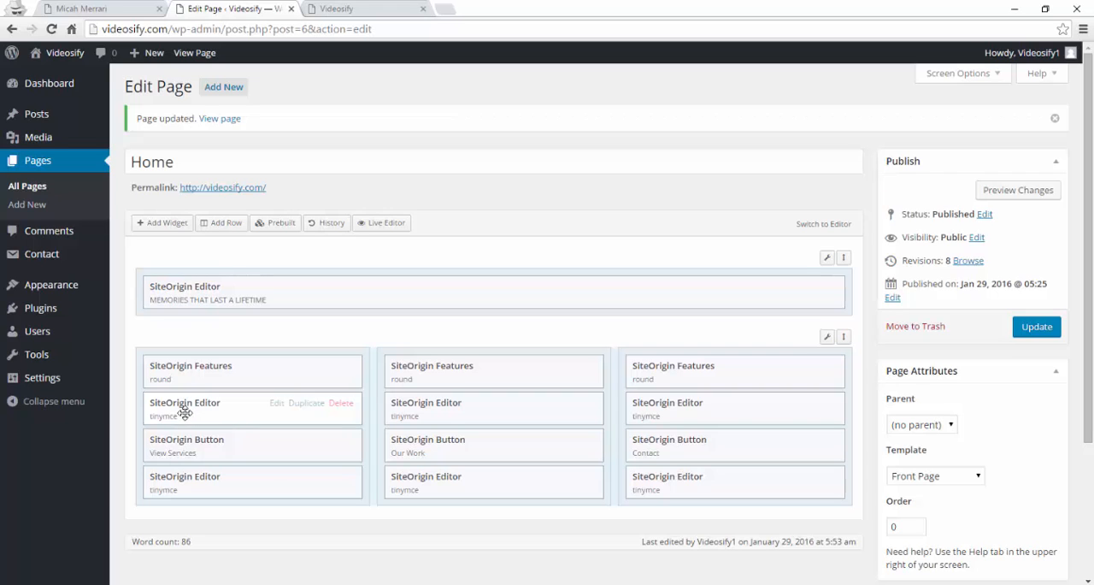
left_click(271, 487)
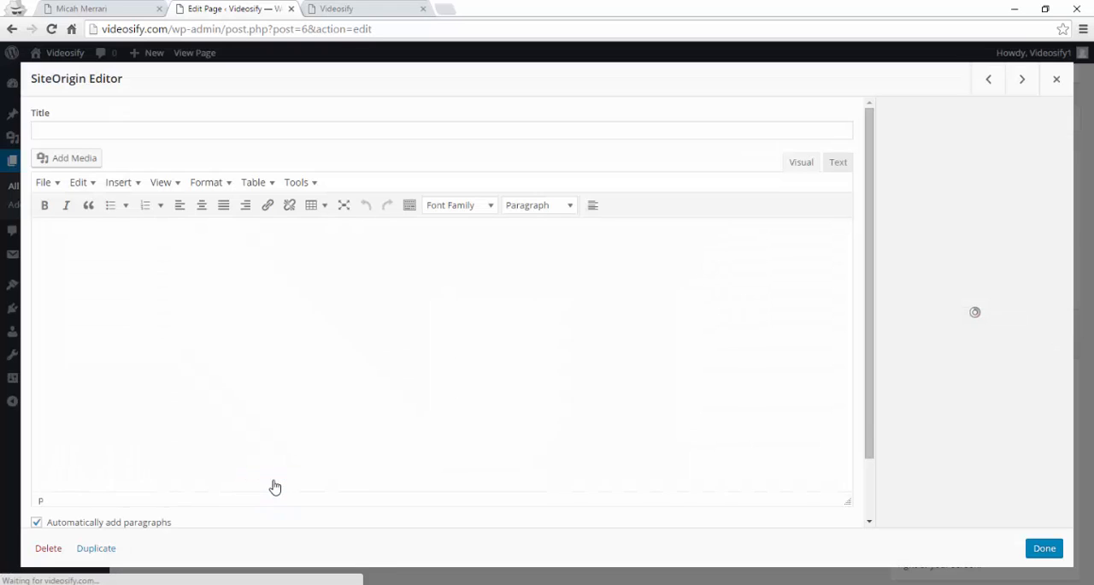
left_click(593, 208)
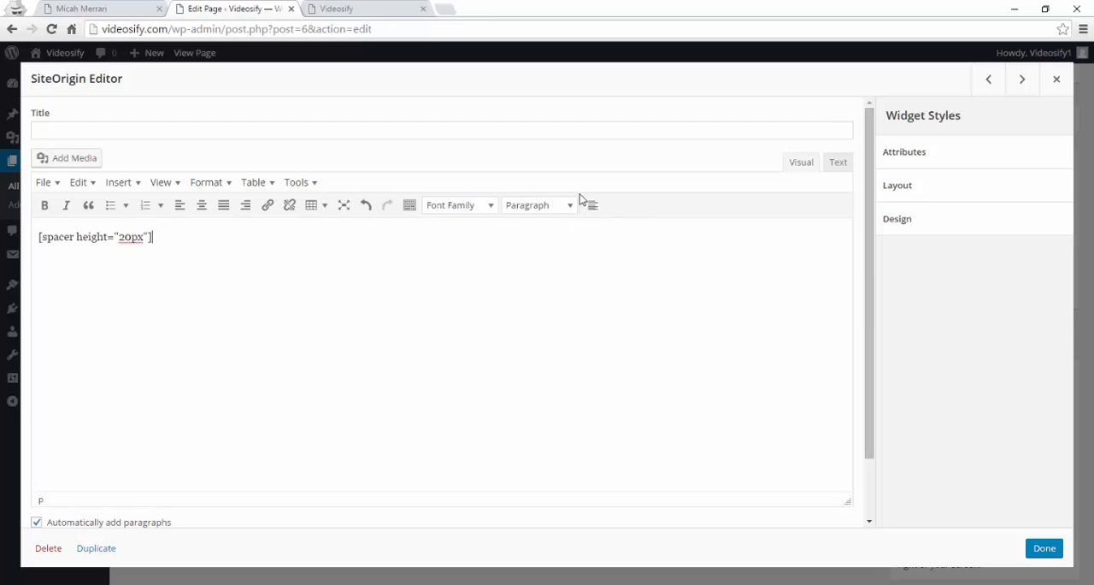
left_click(1036, 549)
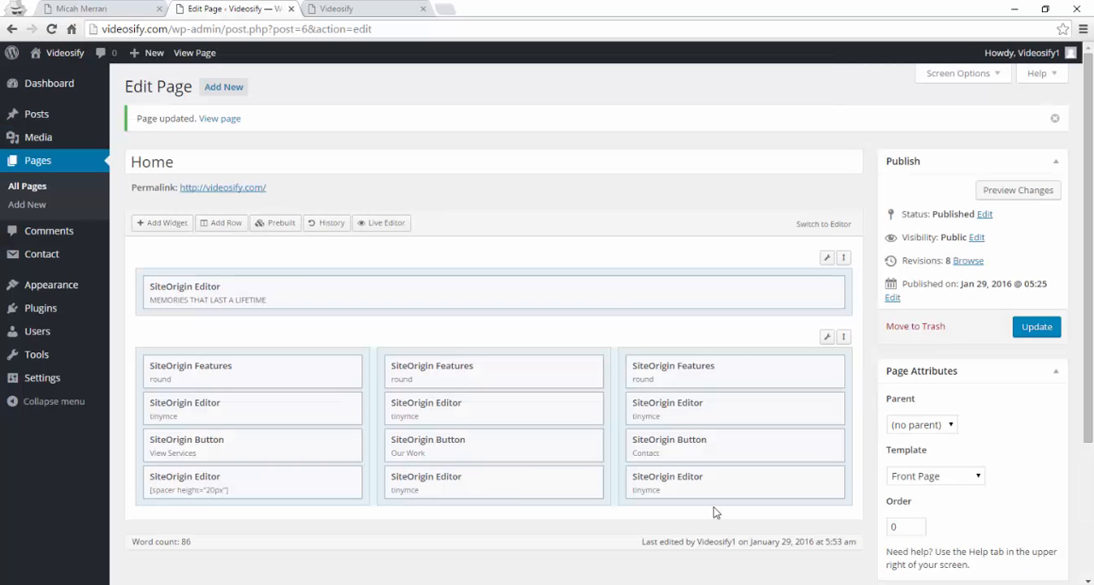
- Insert 20px spacers into the Editor widgets below the Our Work and Contact buttons, and update the page
left_click(522, 482)
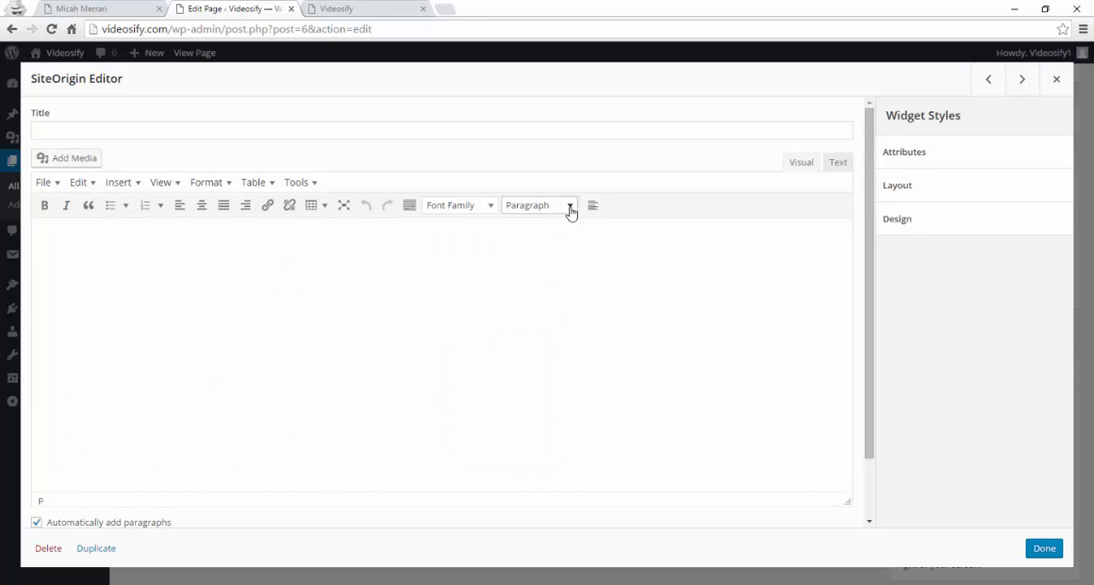
left_click(1035, 551)
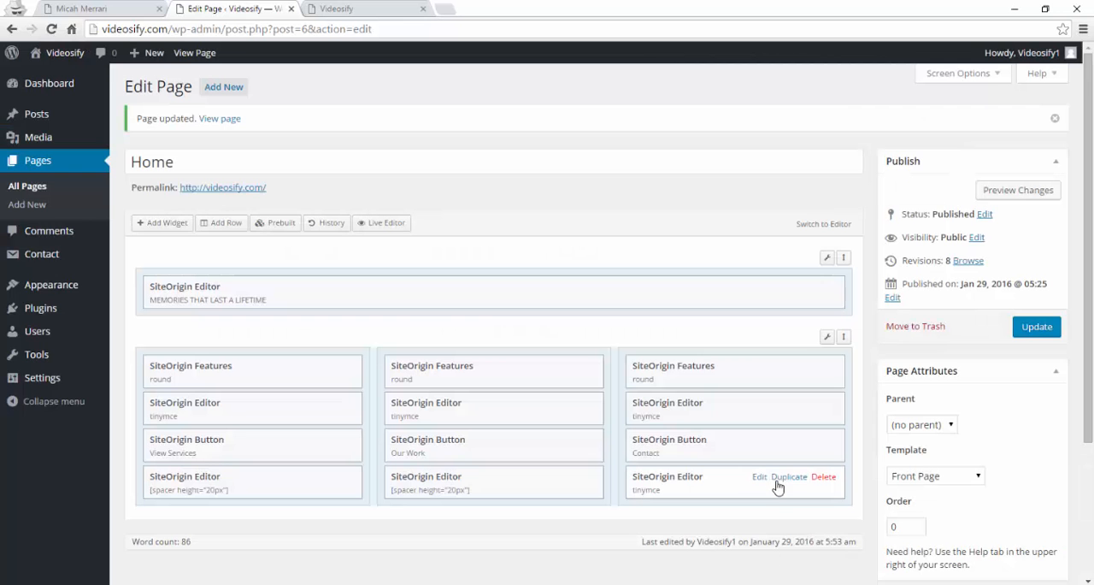
left_click(760, 477)
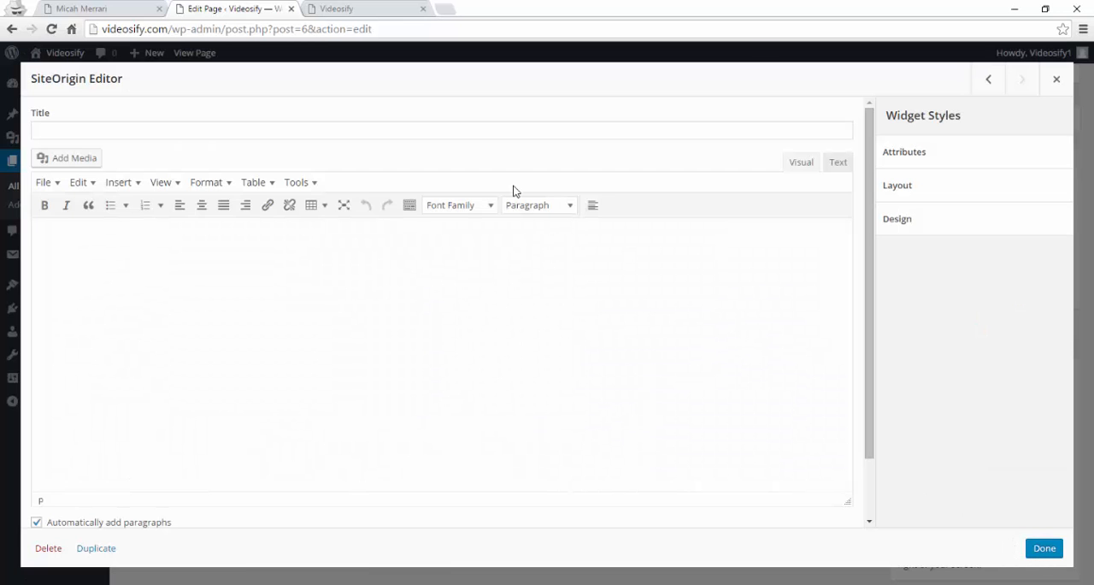
left_click(1045, 550)
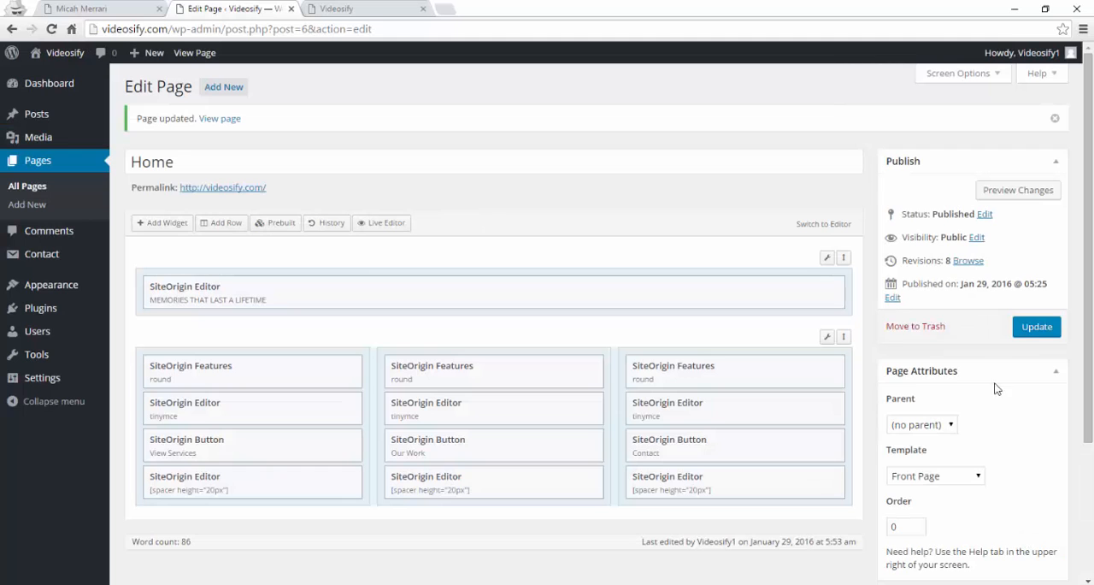
left_click(1035, 329)
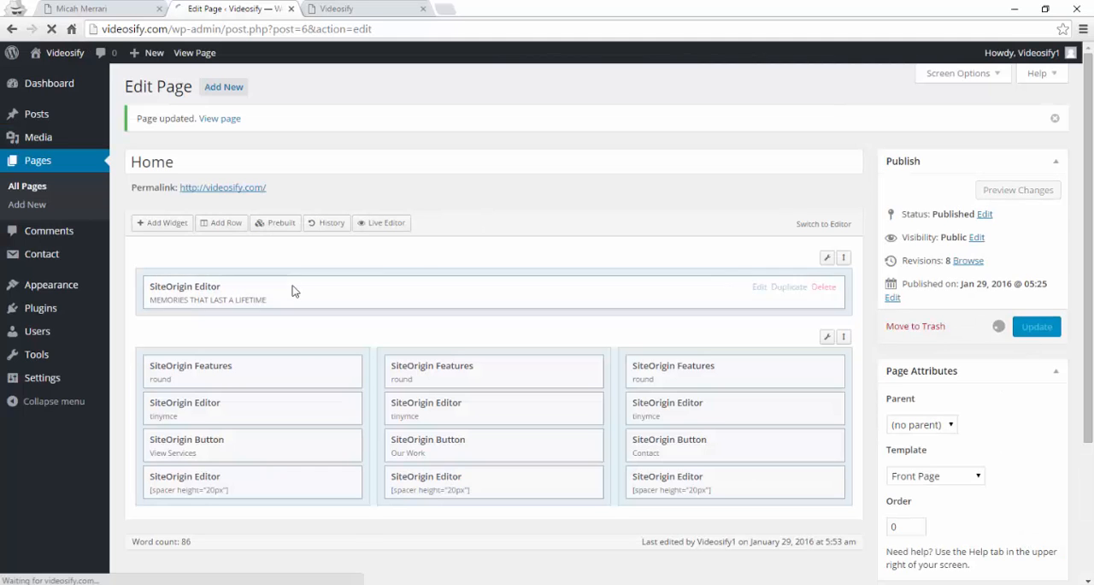
- Insert a 20px spacer into the Editor widget between the Features and Button widgets in each of the three columns
left_click(276, 403)
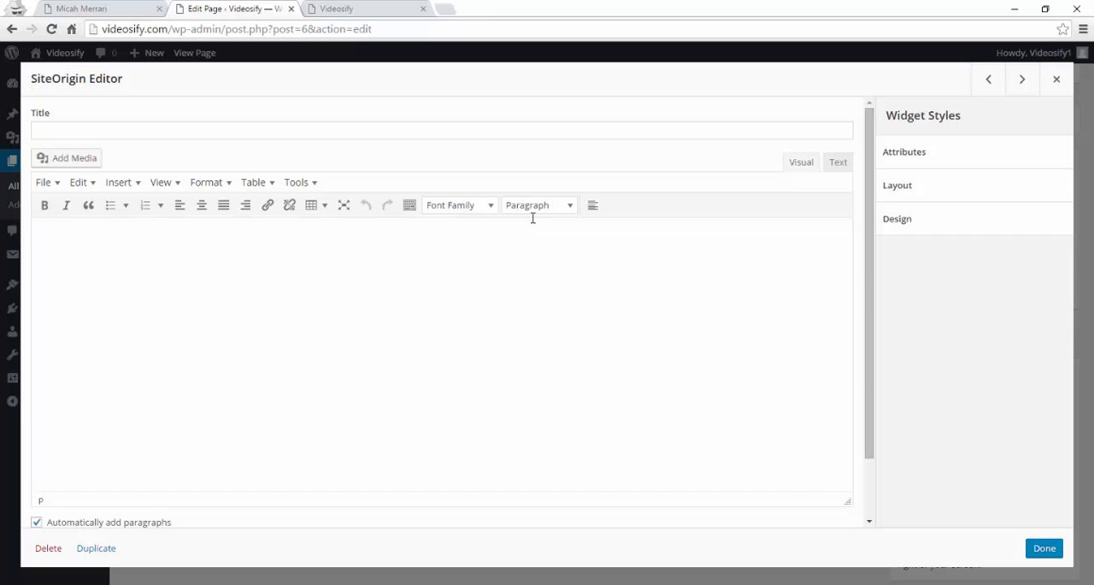
left_click(593, 206)
left_click(1045, 548)
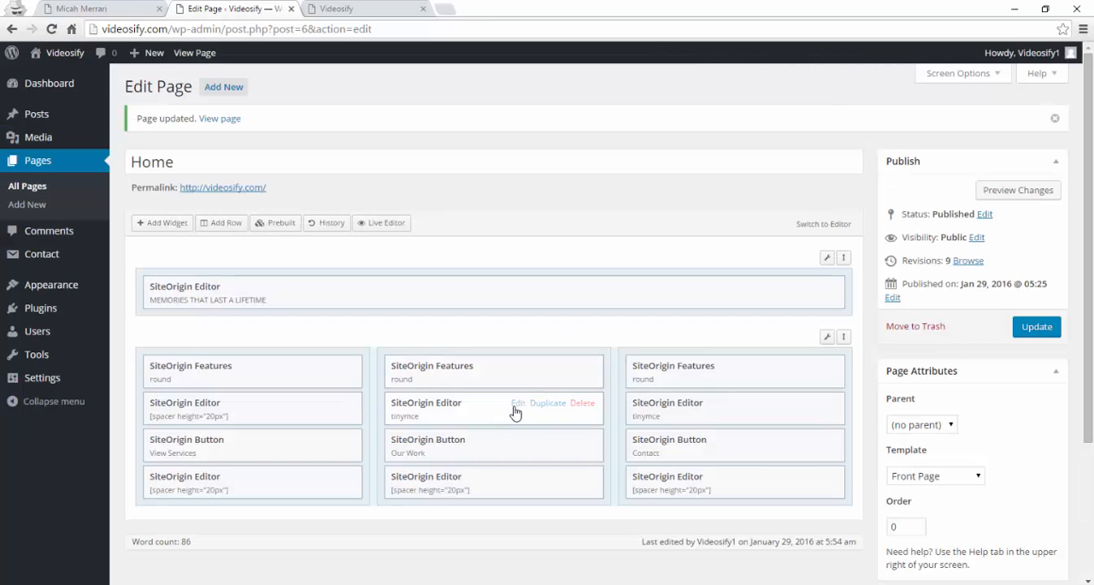
left_click(516, 411)
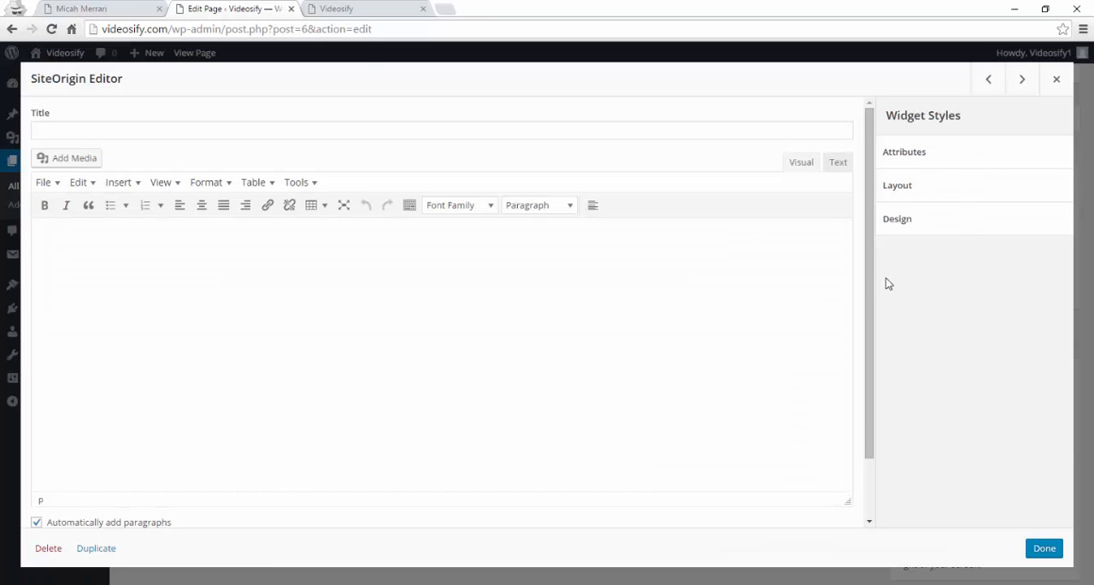
left_click(593, 205)
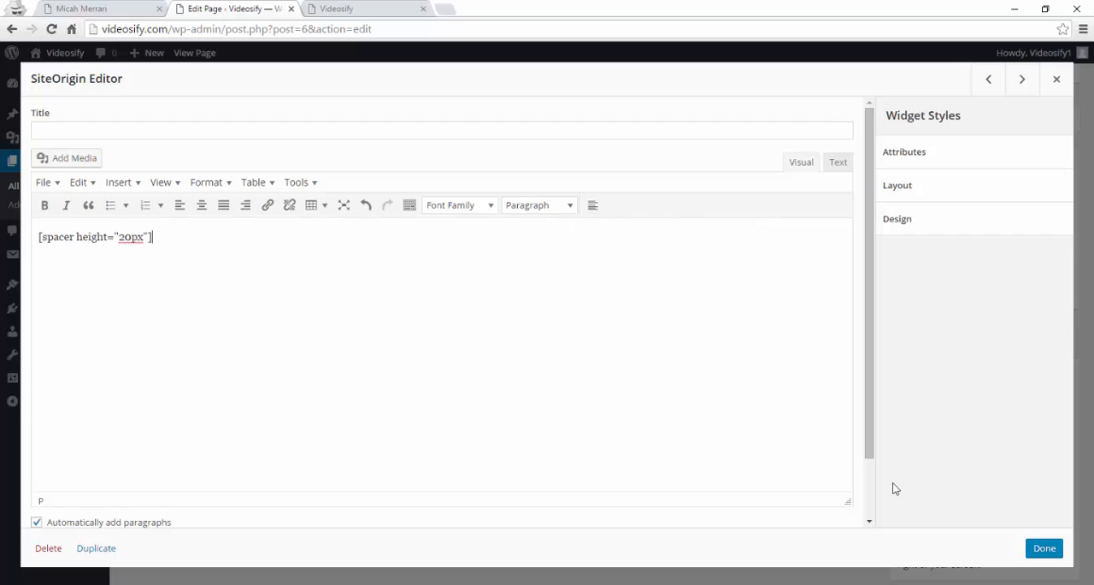
left_click(1044, 548)
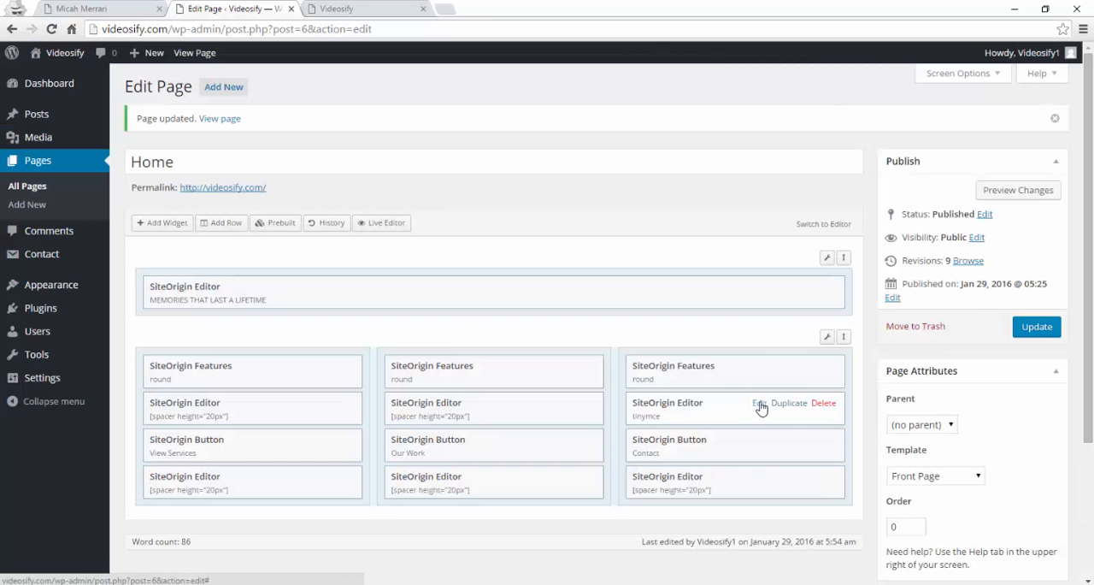
left_click(760, 404)
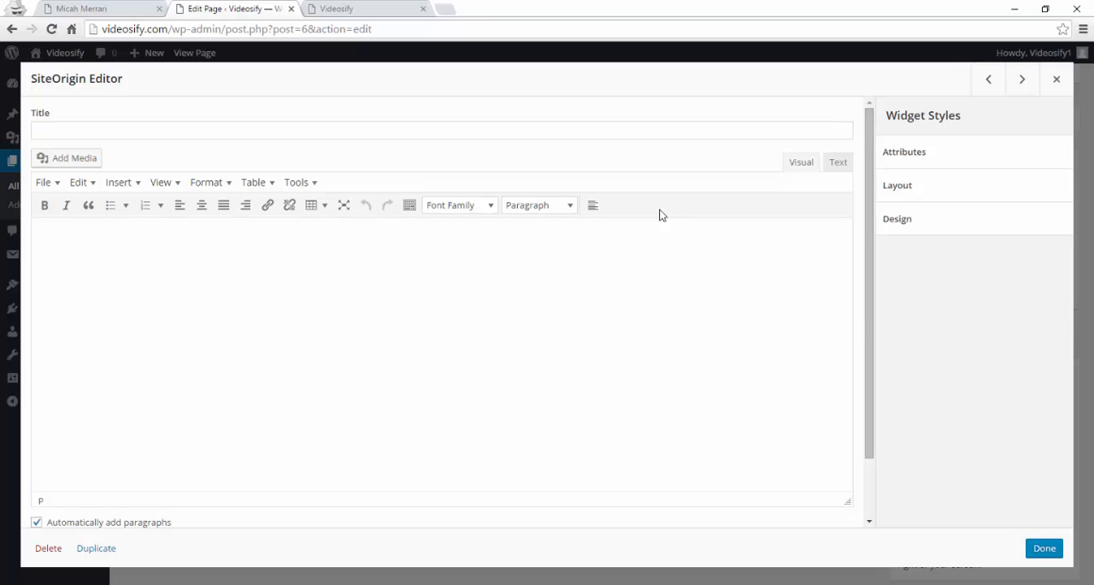
left_click(594, 205)
left_click(1045, 548)
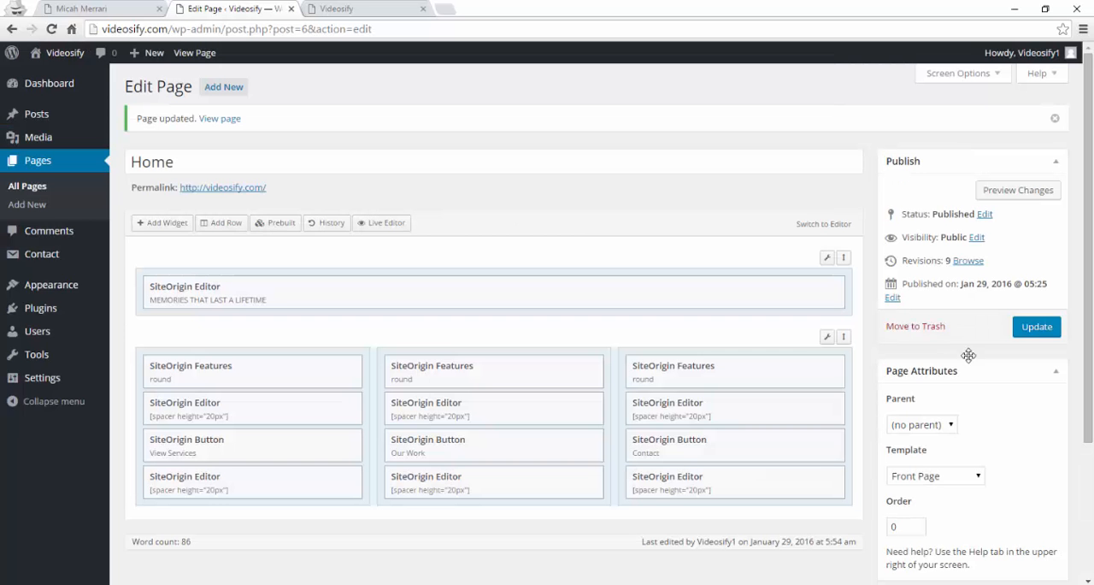
- Update the page and reload the live homepage to check the spacing above the three buttons
left_click(1034, 328)
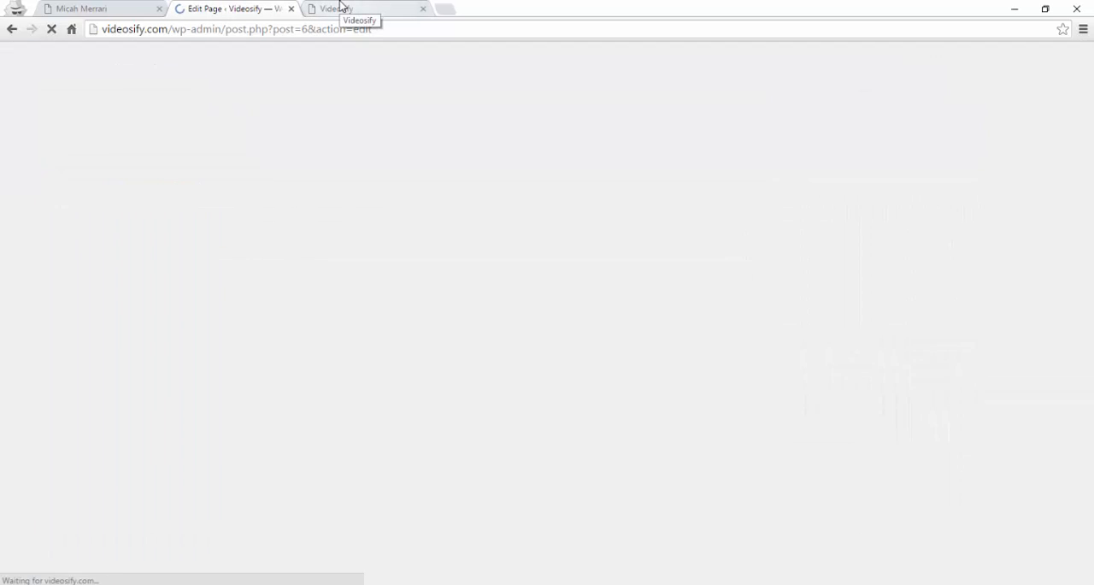
left_click(342, 8)
left_click(55, 28)
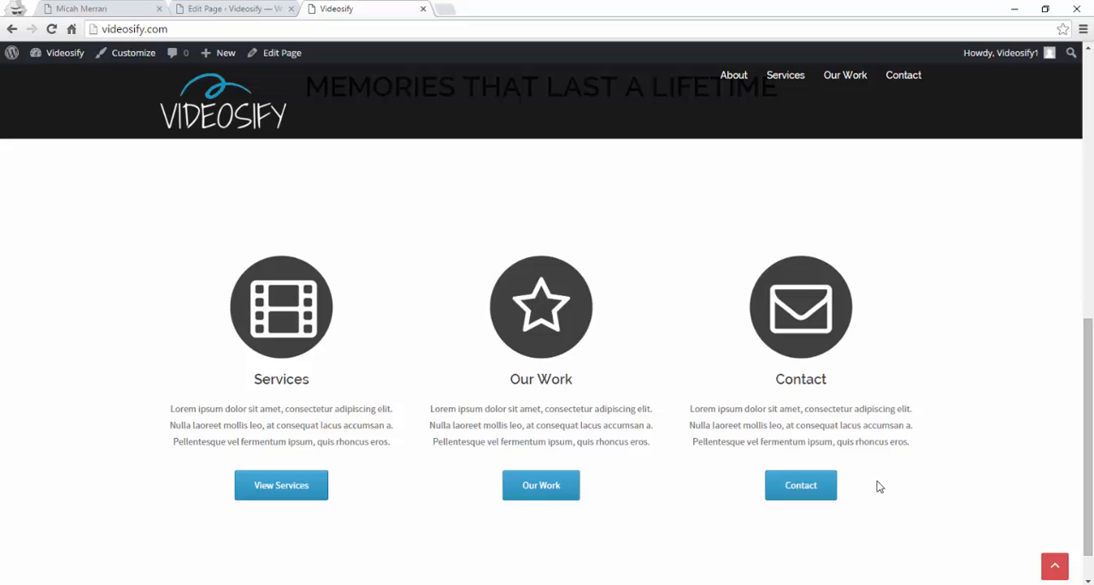
- Compare the spacing around the heading and the services section on the live homepage with the example site
scroll(726, 387, "up", 2)
scroll(456, 377, "up", 1)
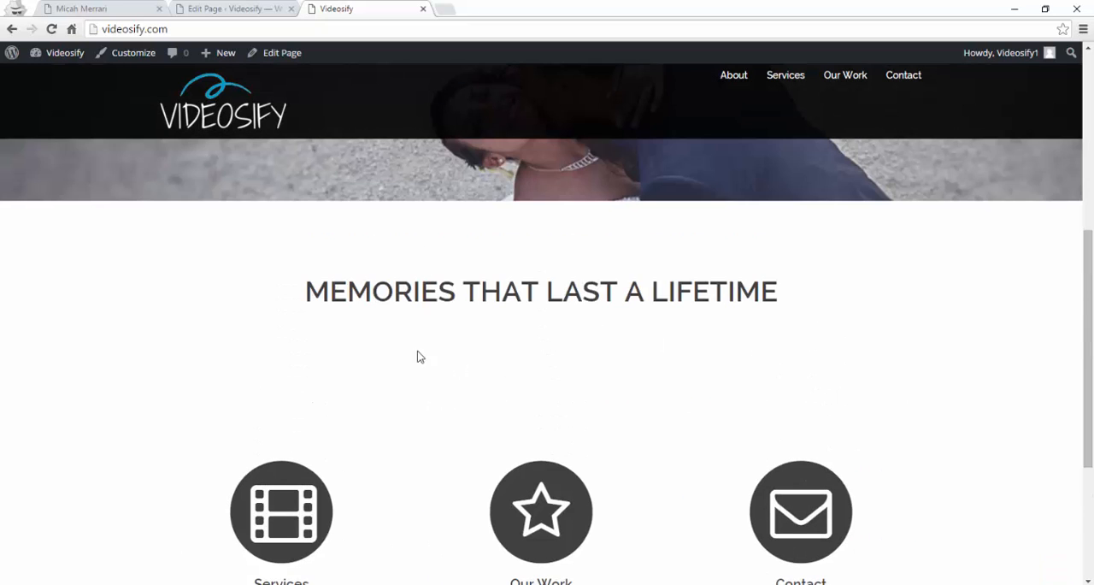
scroll(418, 356, "down", 3)
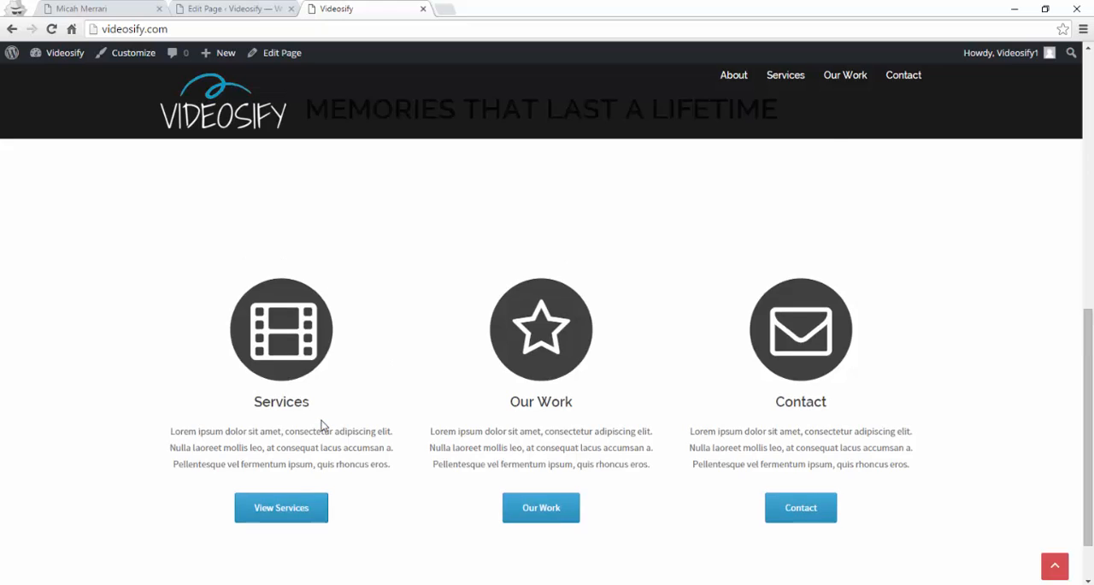
scroll(323, 423, "up", 3)
scroll(323, 423, "down", 1)
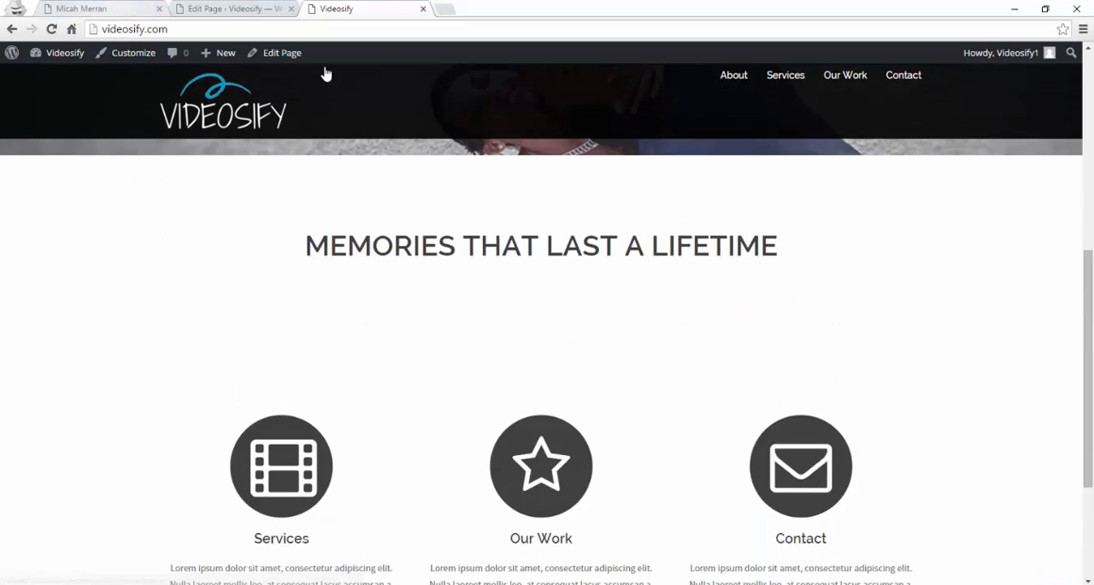
scroll(382, 265, "up", 1)
left_click(123, 8)
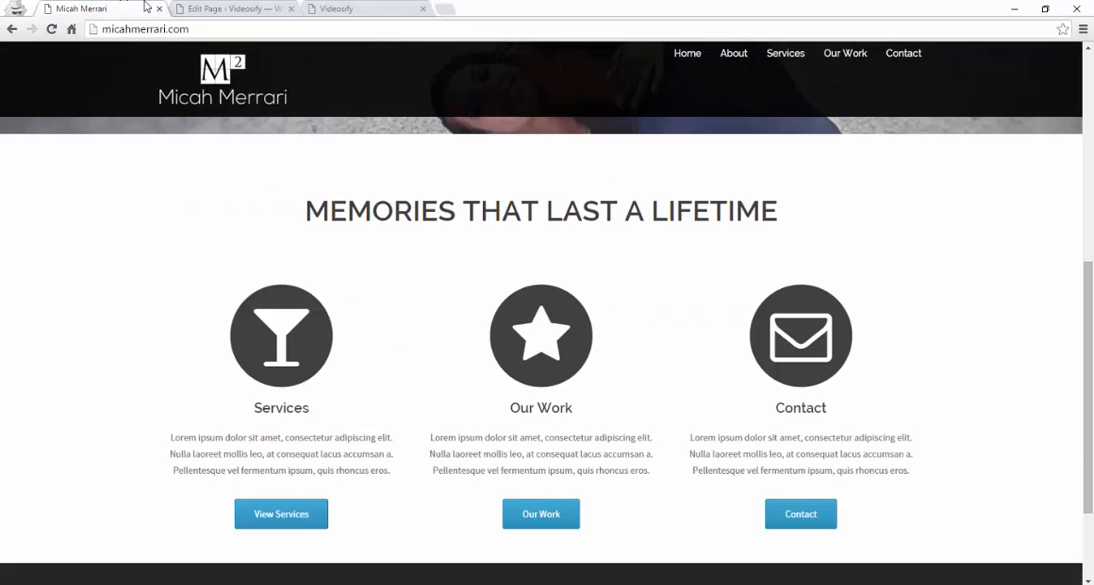
- In the page editor, reduce the top/bottom padding of the "MEMORIES THAT LAST A LIFETIME" heading row and save the row
left_click(257, 8)
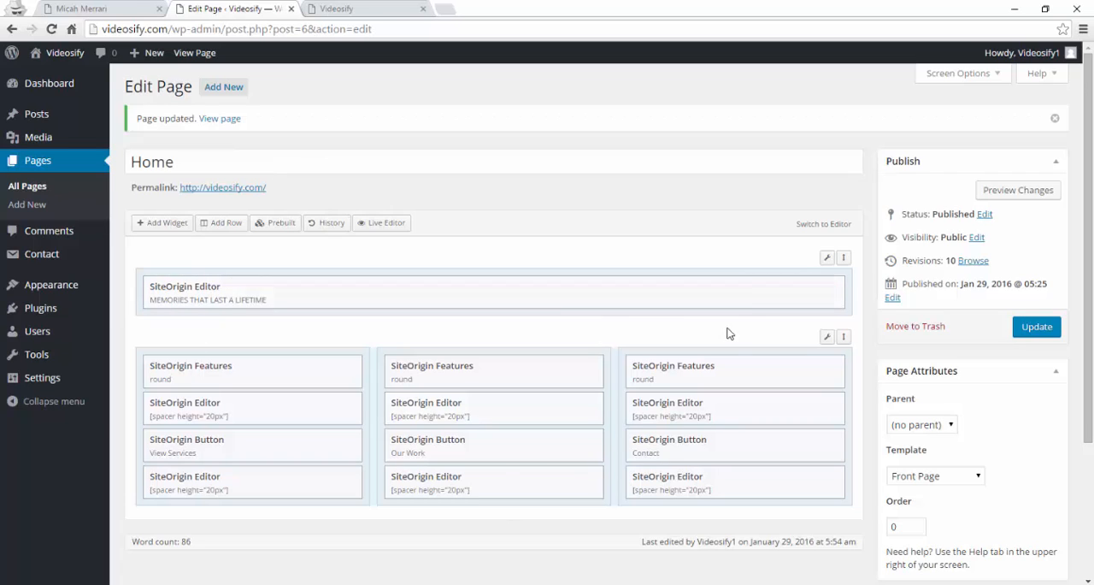
mouse_move(830, 262)
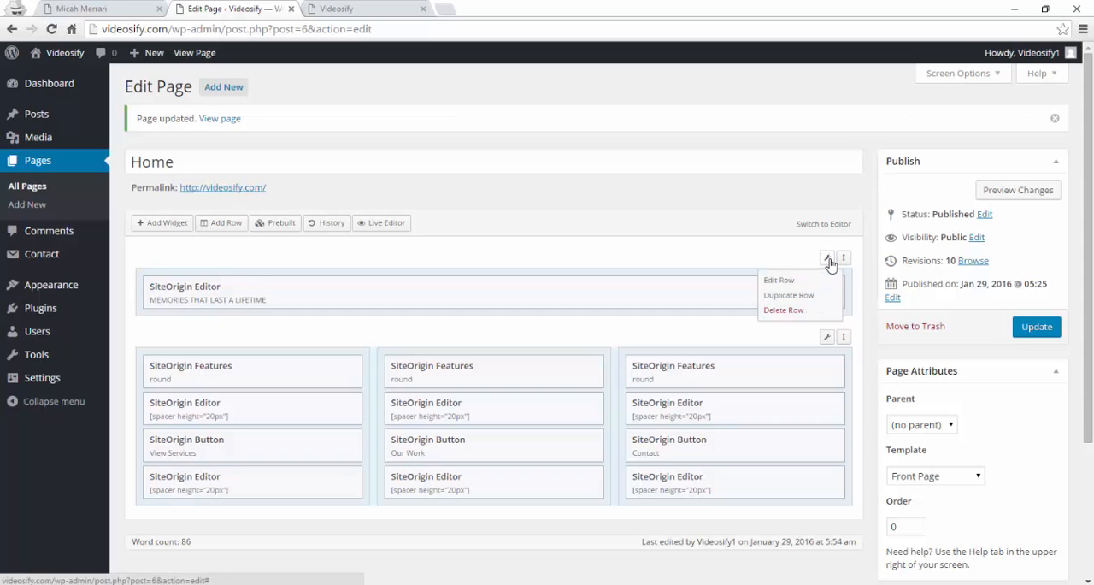
left_click(819, 285)
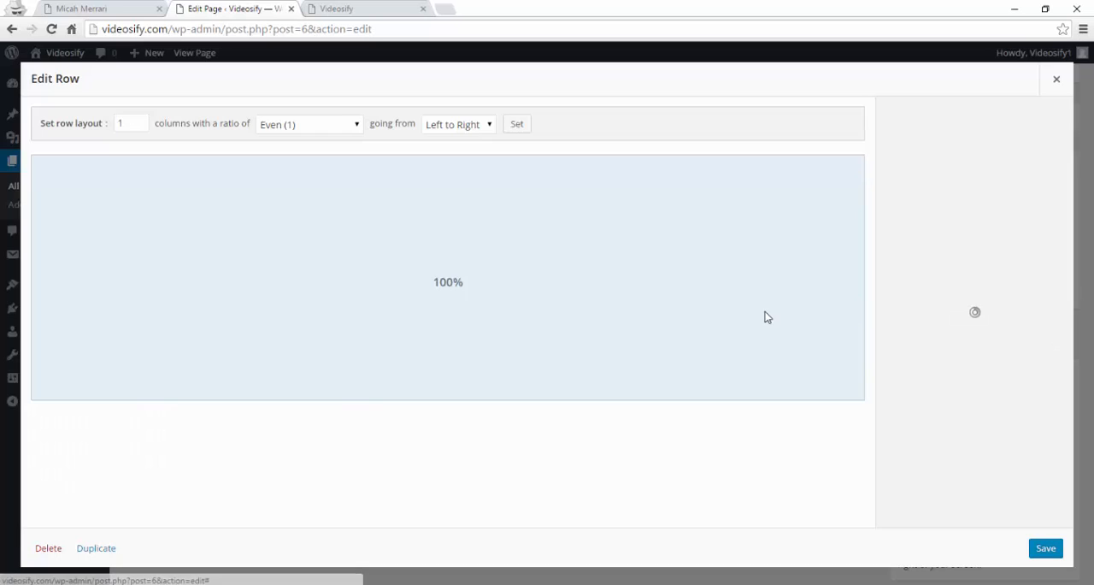
left_click(912, 162)
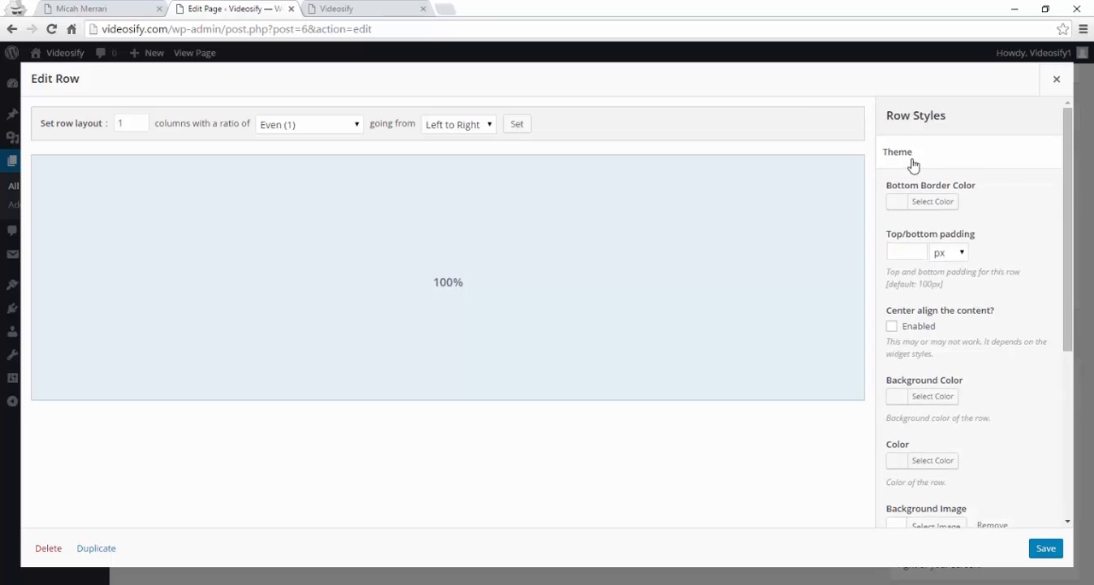
left_click(922, 253)
left_click(1048, 552)
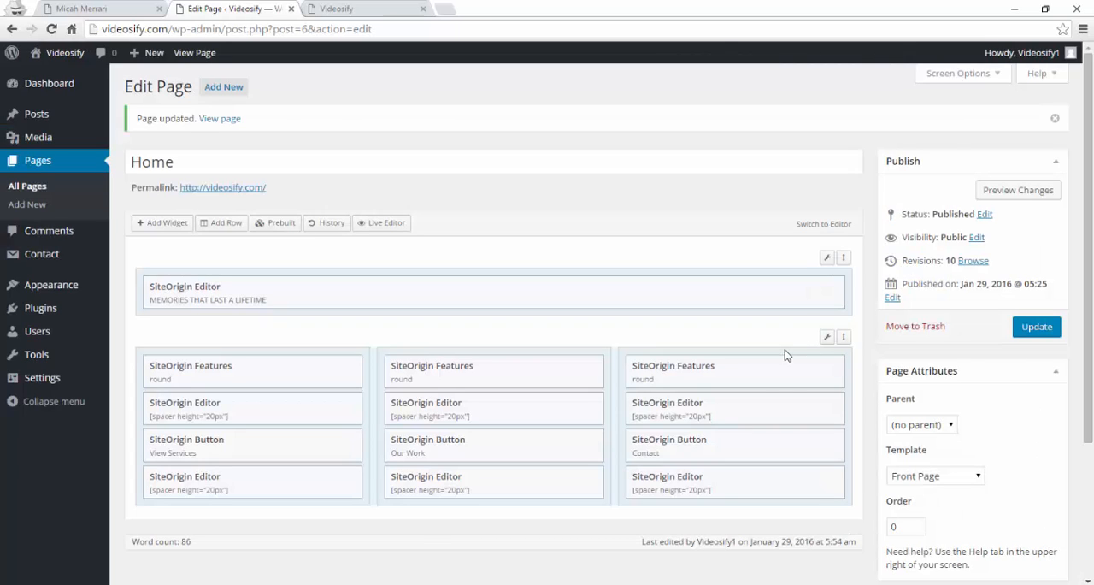
- Set the three-column services row's top/bottom padding to 0 px, save the row and update the page
mouse_move(828, 336)
left_click(813, 361)
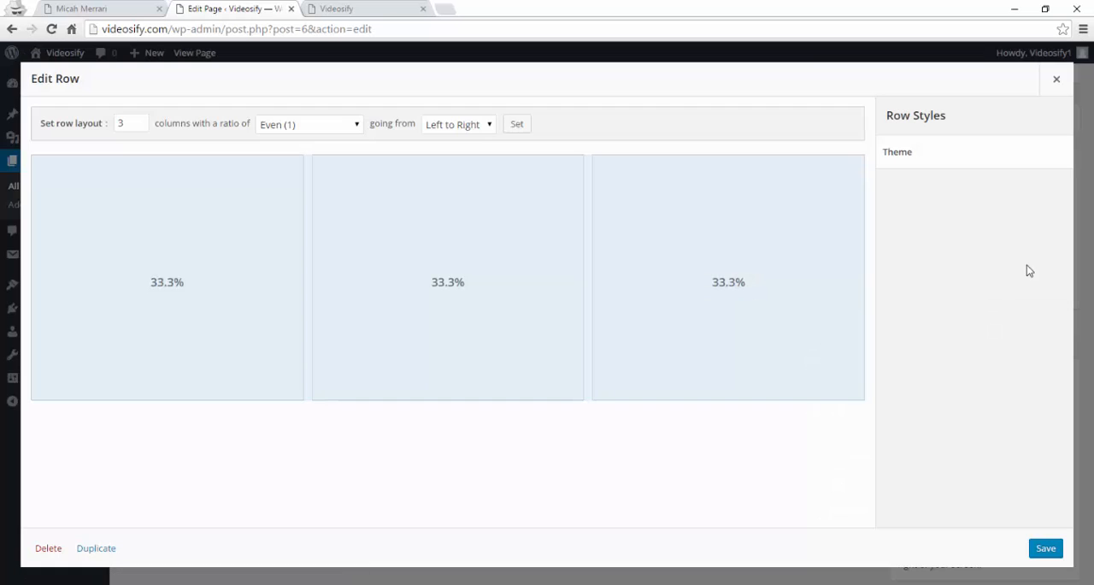
left_click(919, 164)
left_click(918, 255)
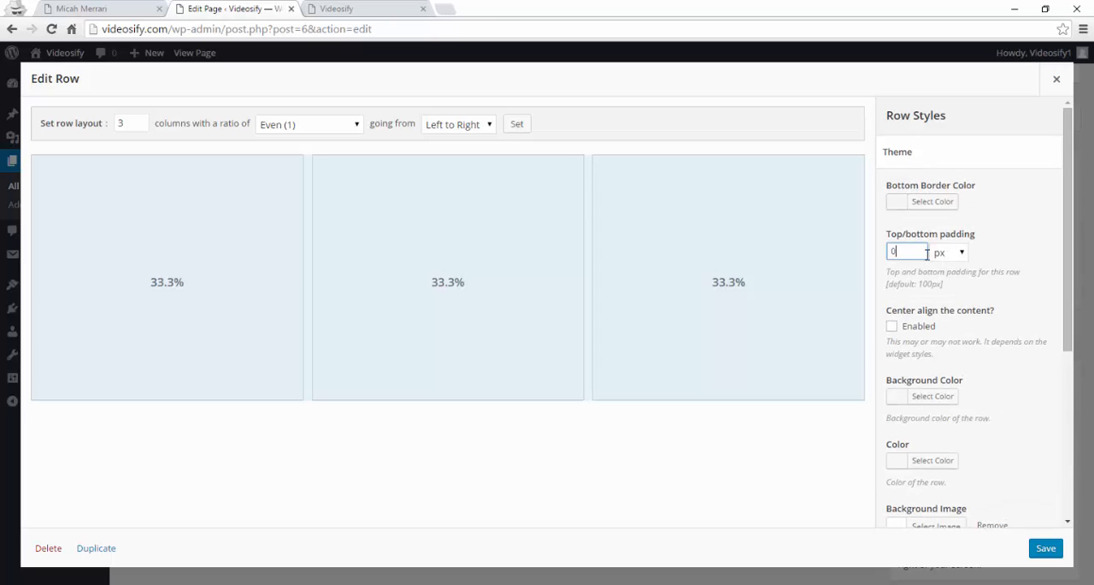
left_click(1046, 548)
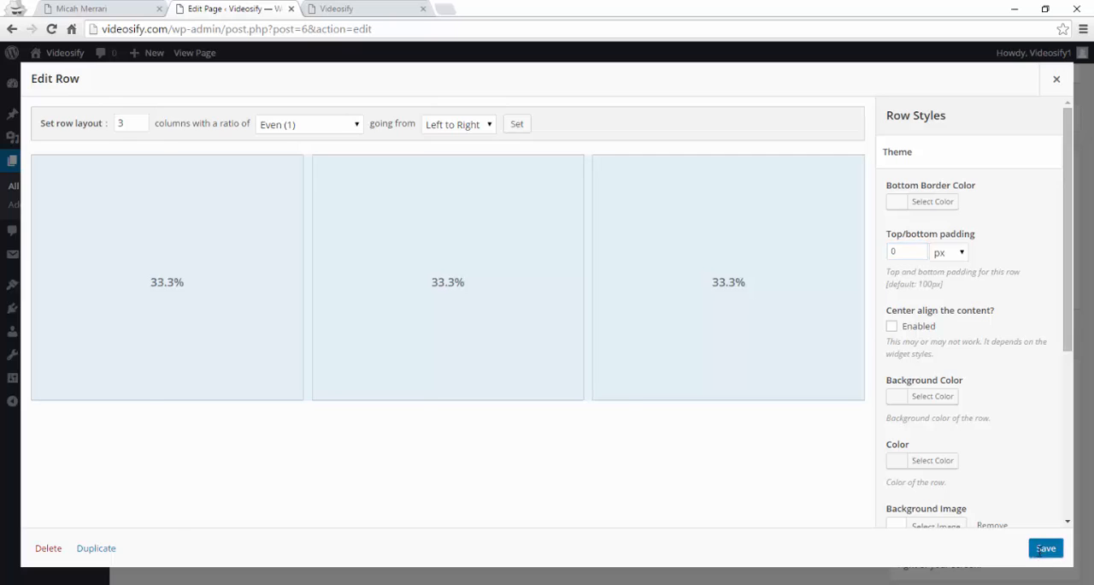
left_click(1037, 326)
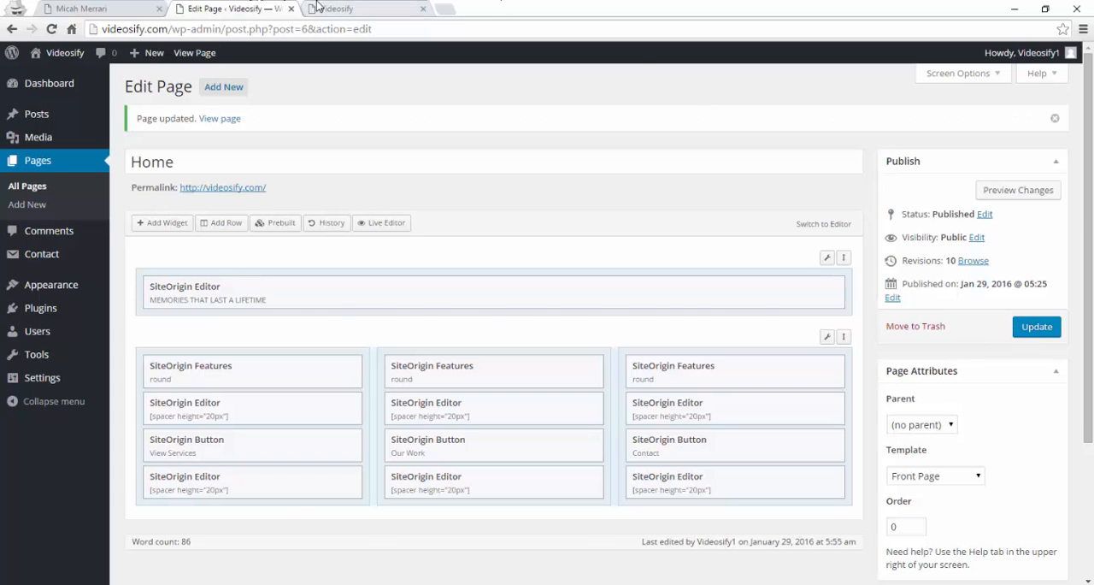
- Reload the live homepage and check the spacing of the heading and services rows
left_click(359, 9)
left_click(51, 29)
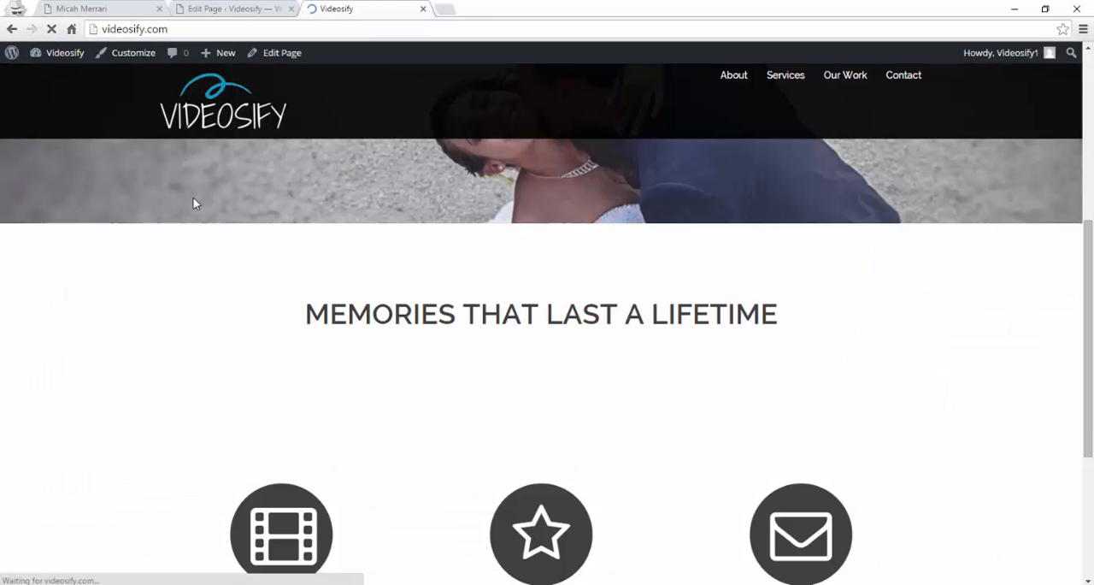
scroll(738, 291, "down", 1)
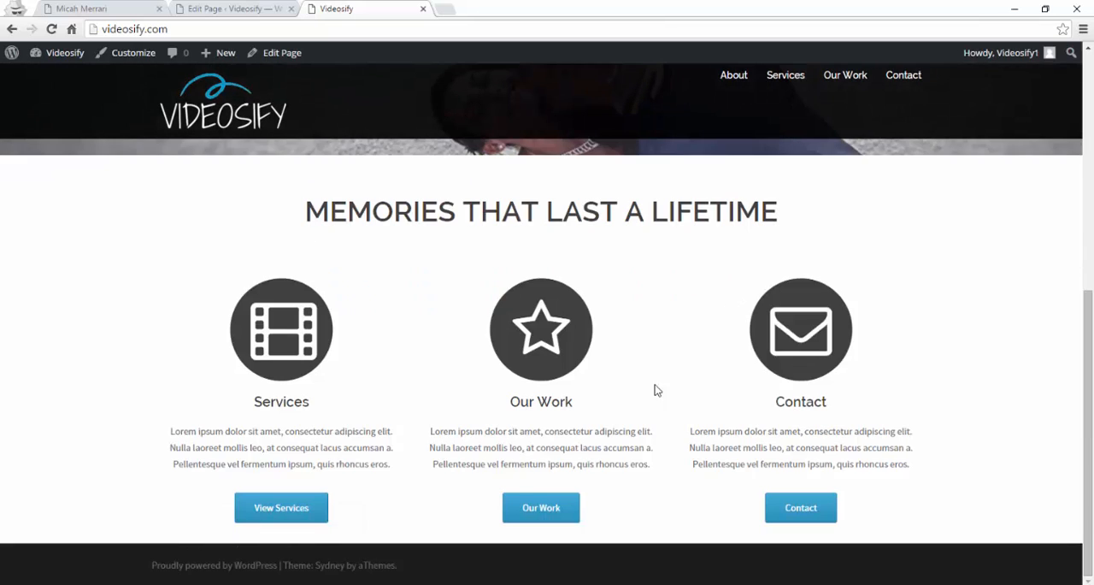
scroll(86, 328, "up", 6)
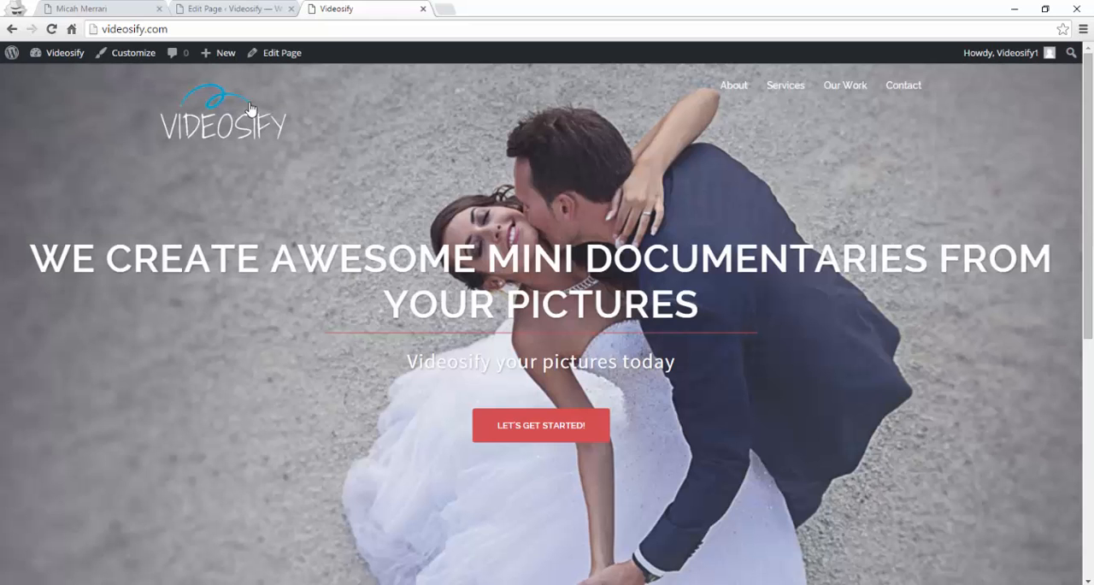
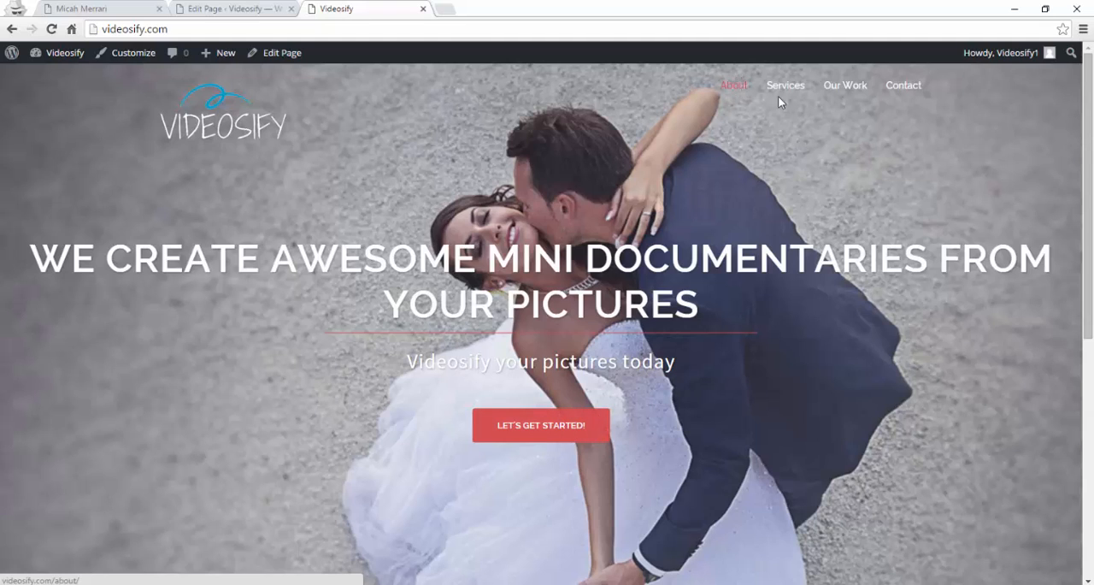
- Look over the live homepage from the banner down to the heading and the three services columns
scroll(704, 318, "down", 4)
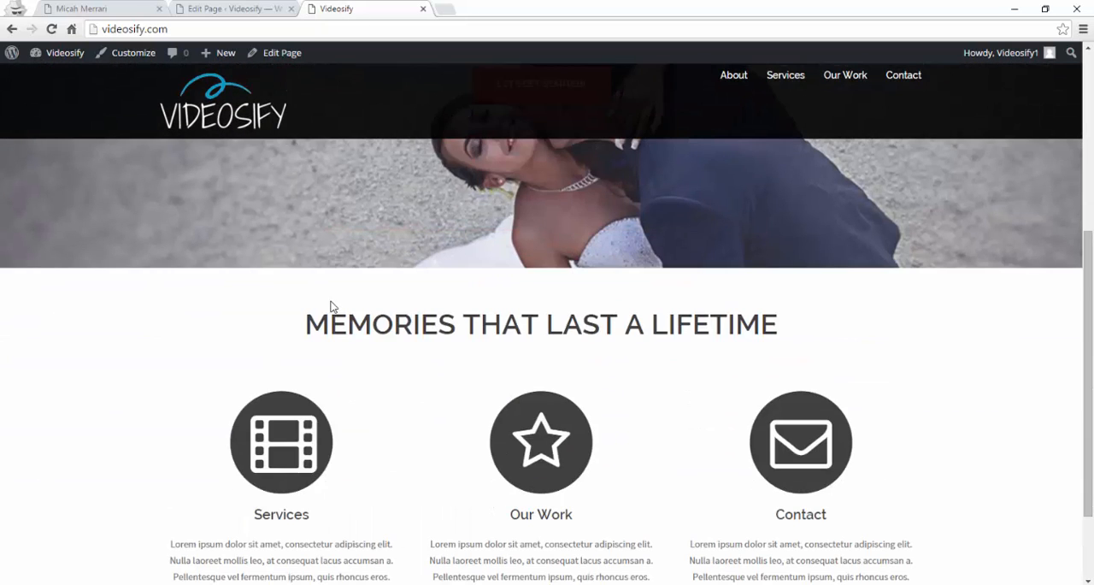
scroll(718, 358, "down", 2)
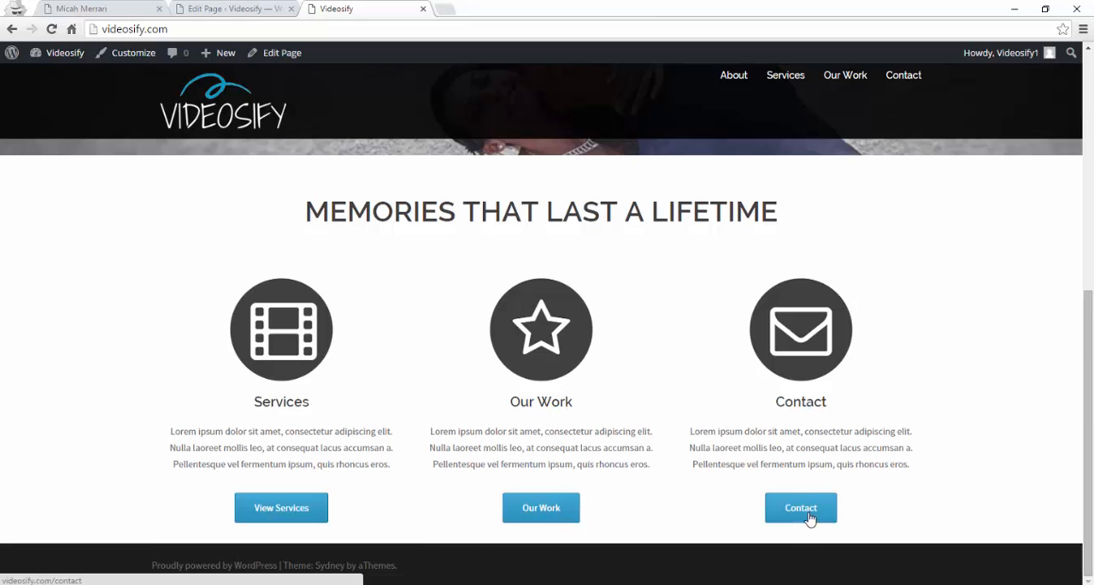
scroll(936, 509, "up", 7)
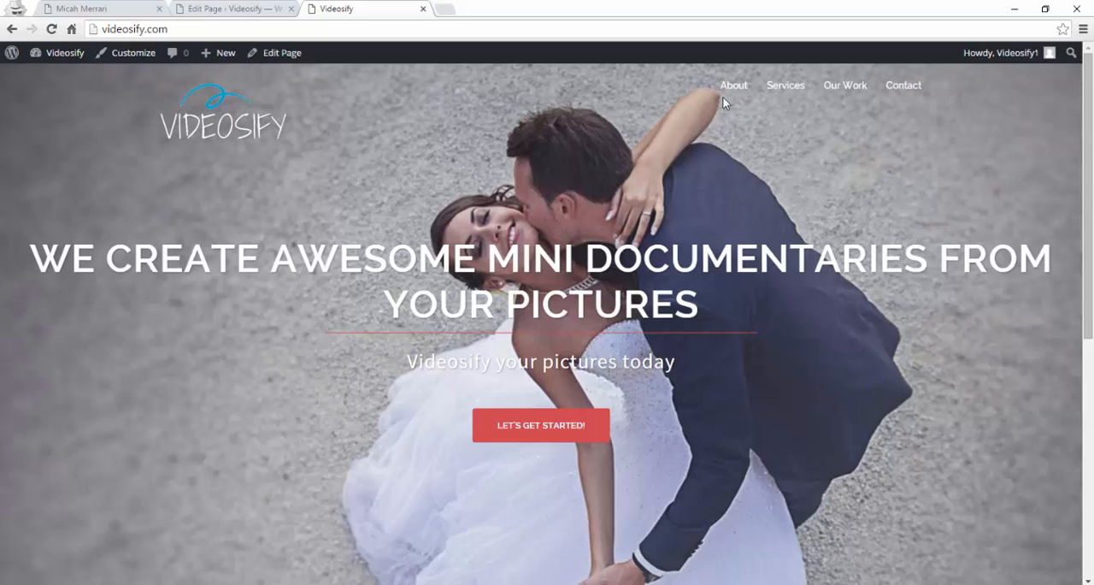
- Open the About page on the live site and compare it with the example site's About page
left_click(734, 92)
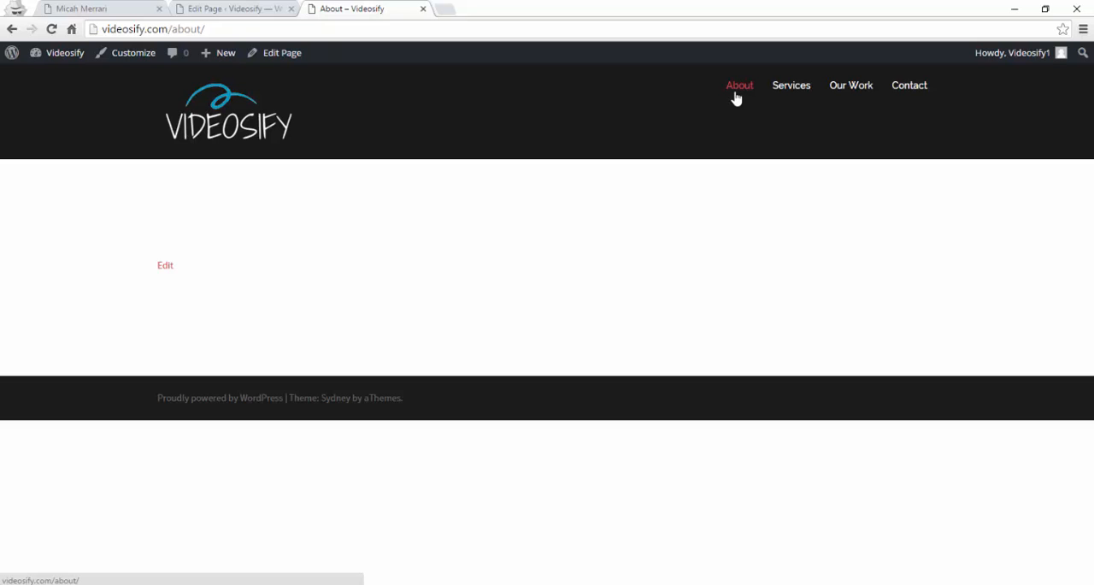
left_click(113, 7)
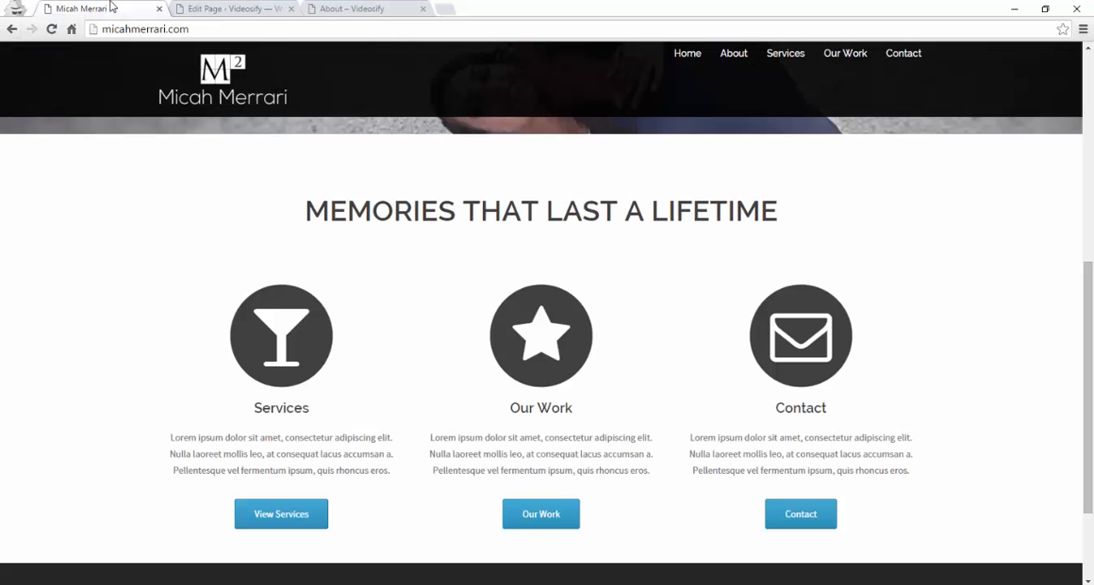
left_click(731, 57)
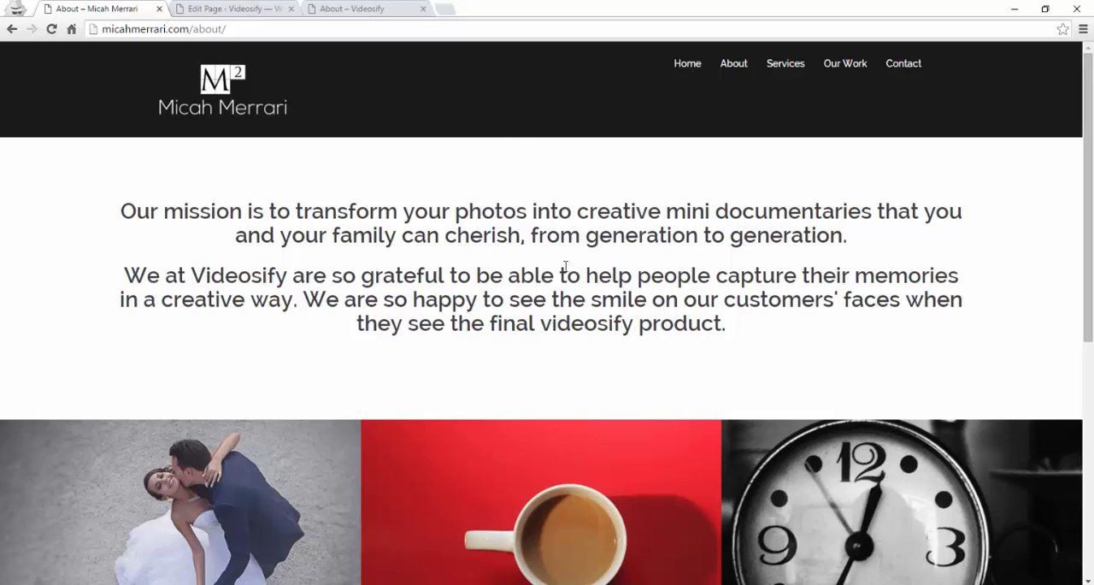
scroll(525, 356, "down", 2)
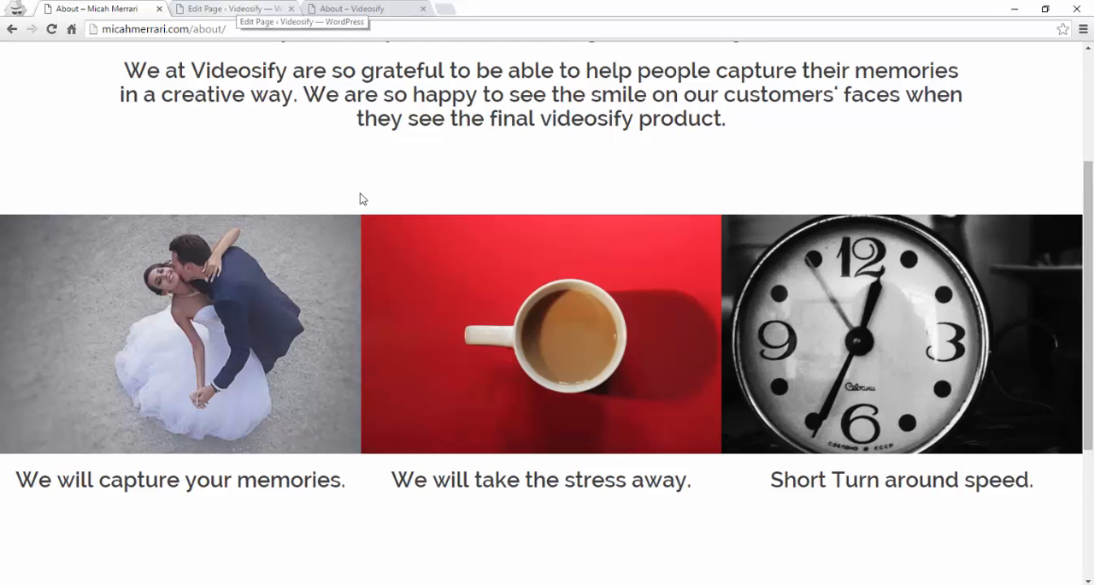
- Copy the two mission paragraphs from the example site's About page
scroll(363, 200, "up", 2)
left_click_drag(121, 210, 932, 325)
key("ctrl+c")
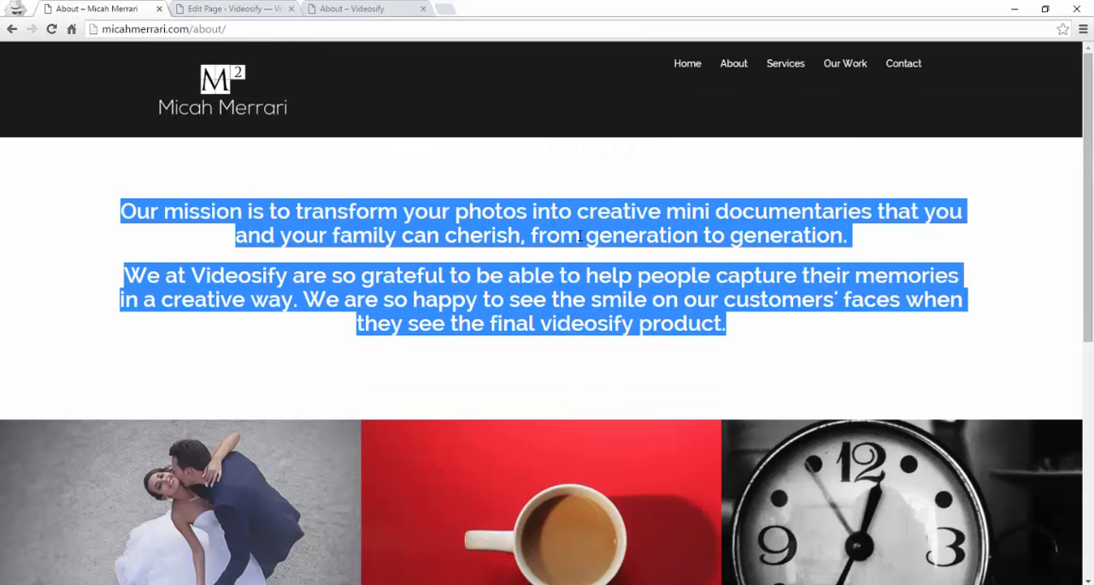
right_click(569, 214)
left_click(577, 232)
- Open the Videosify About page for editing in WordPress and switch it to Page Builder
left_click(296, 6)
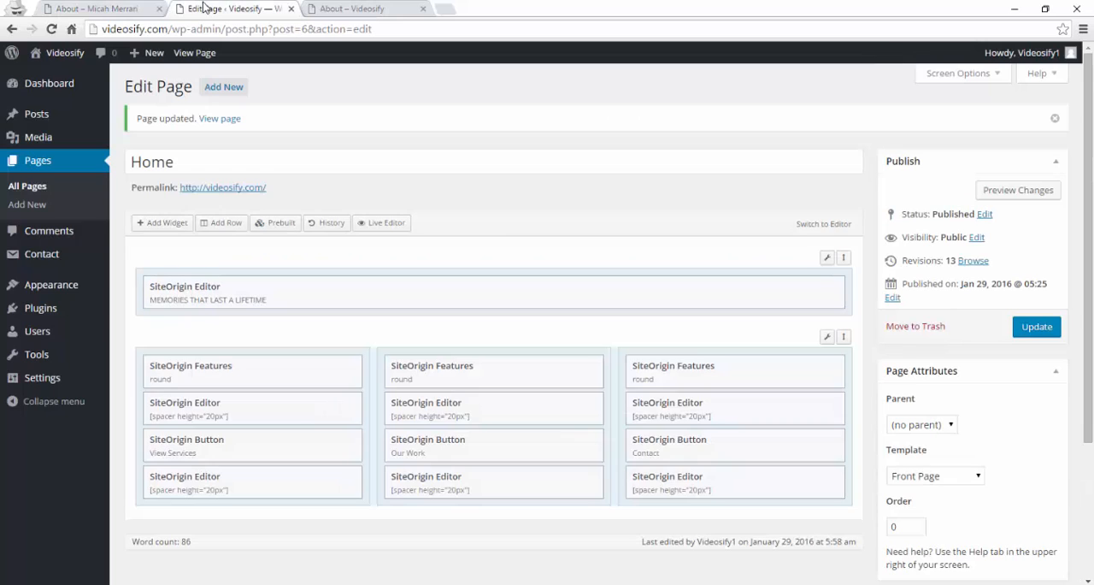
left_click(38, 172)
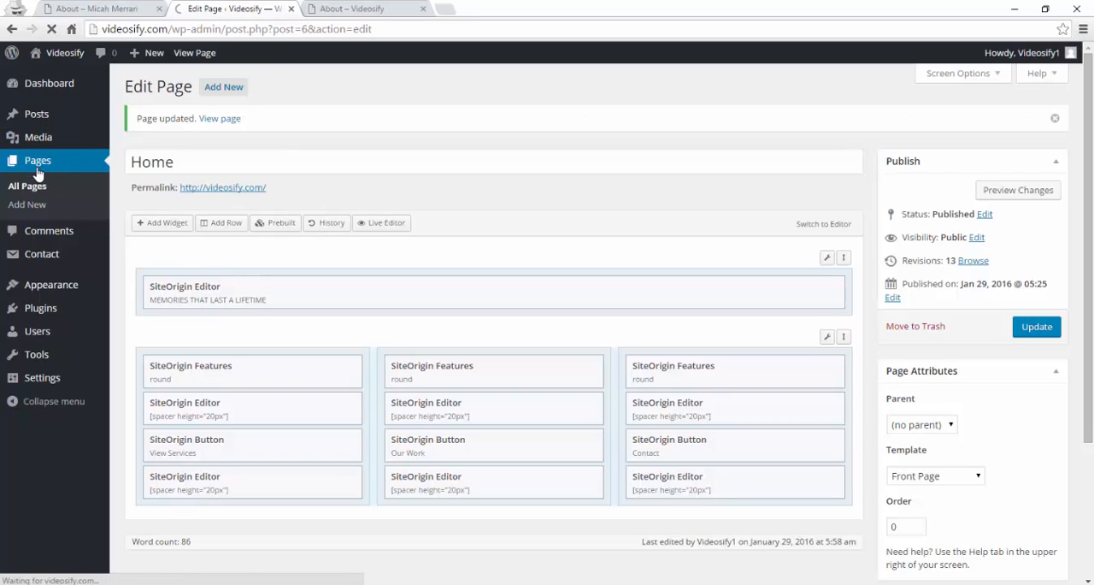
left_click(162, 204)
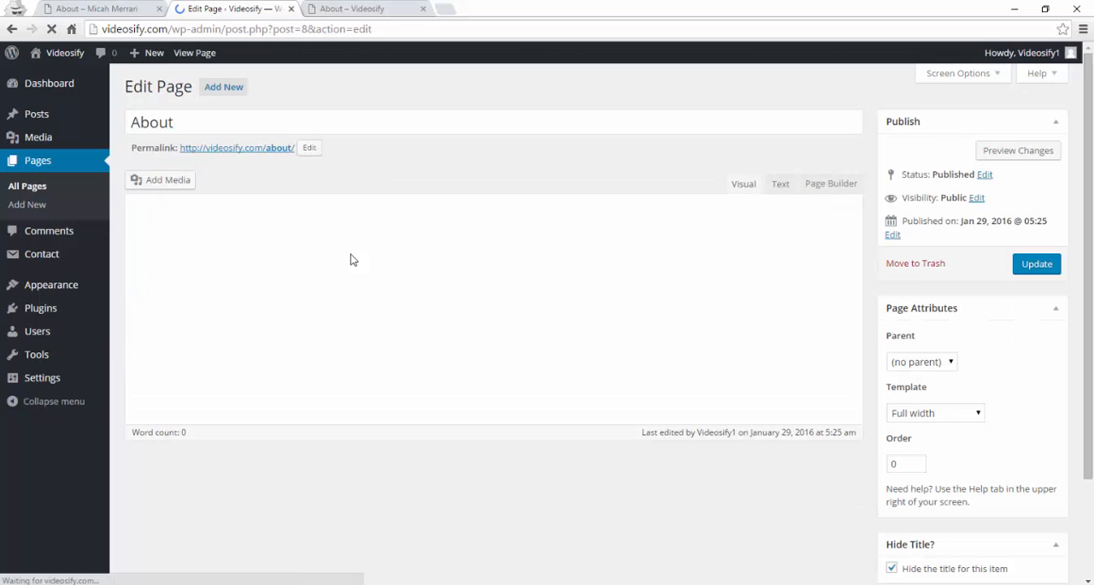
left_click(818, 188)
- Add a SiteOrigin Editor widget to the About page and paste the copied mission paragraphs into it as plain text
left_click(168, 185)
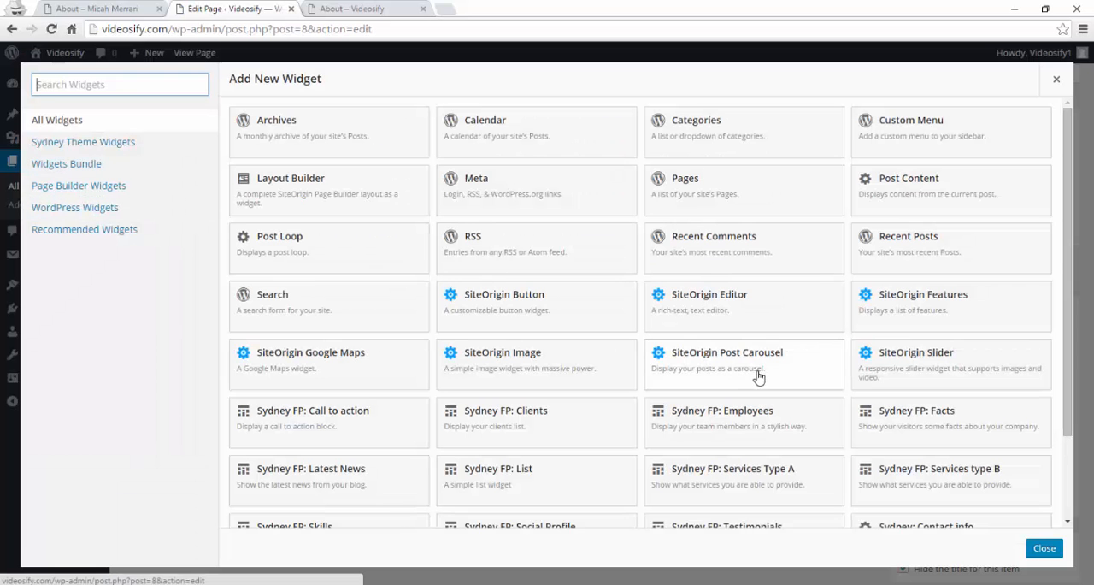
left_click(736, 319)
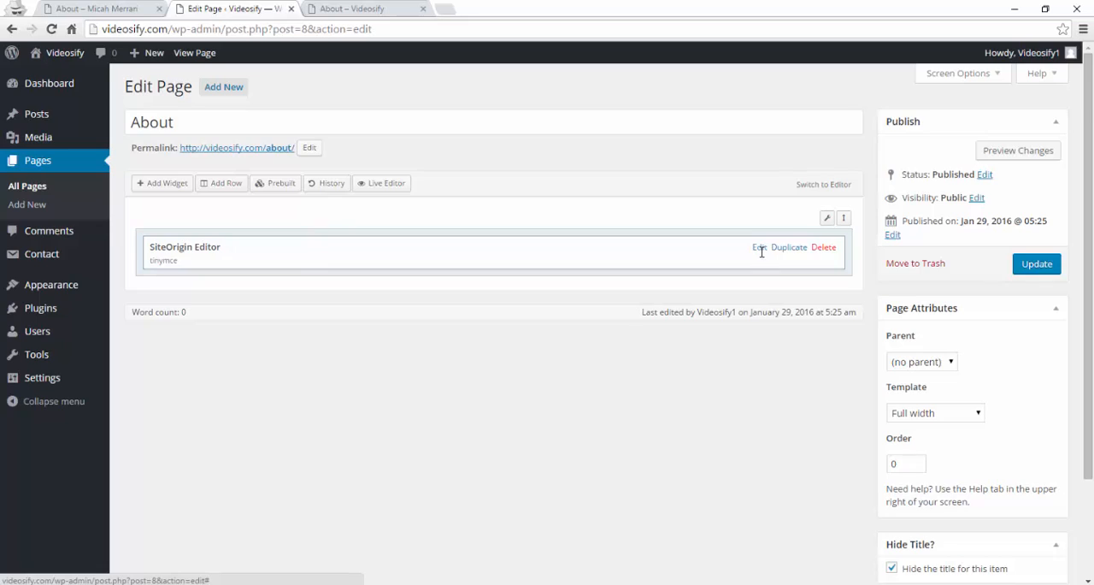
left_click(759, 250)
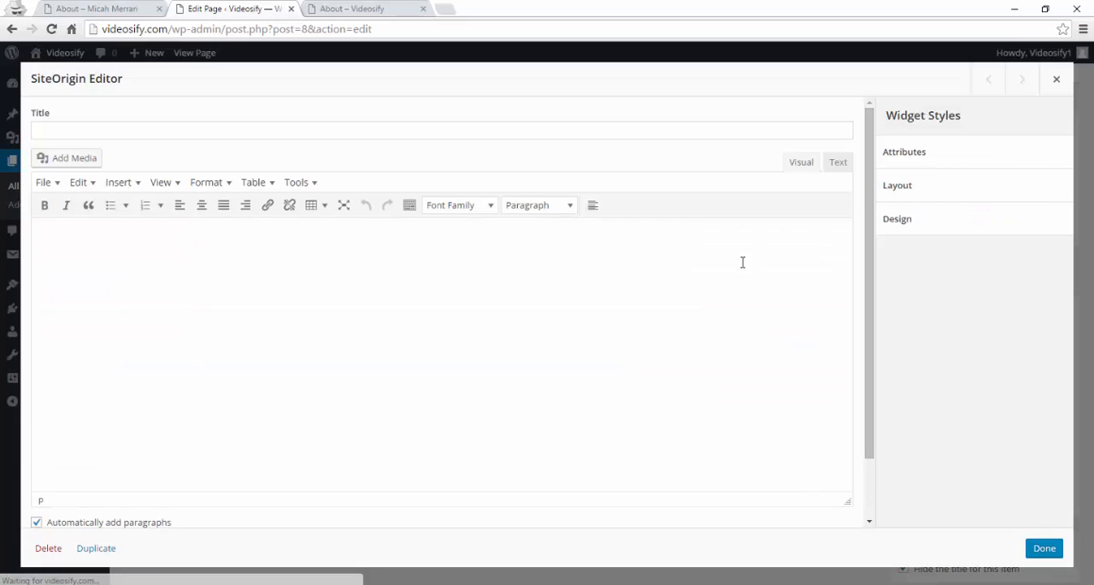
left_click(838, 163)
key("ctrl+v")
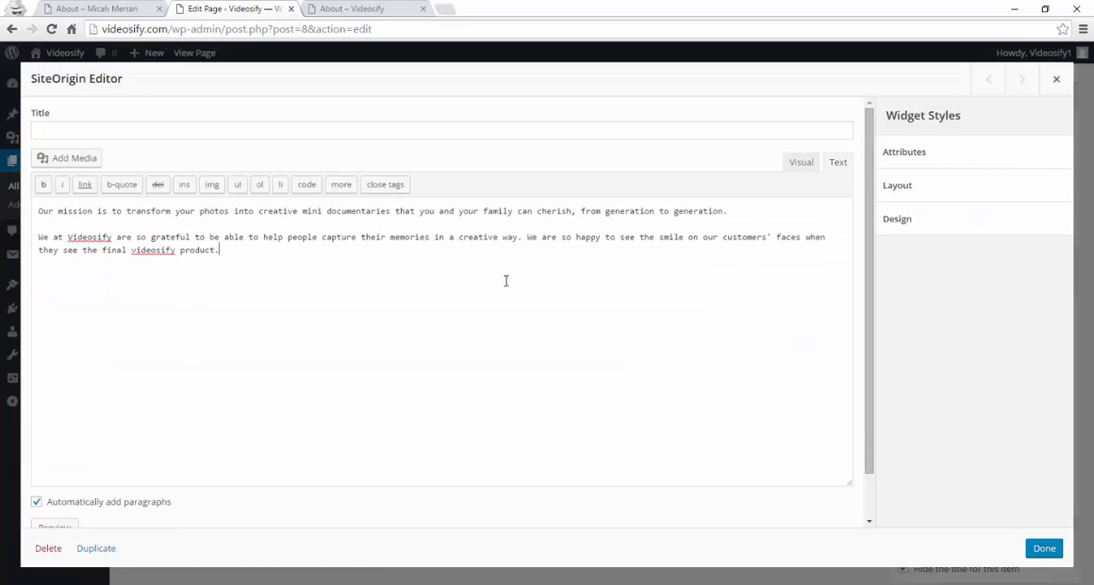
left_click(802, 163)
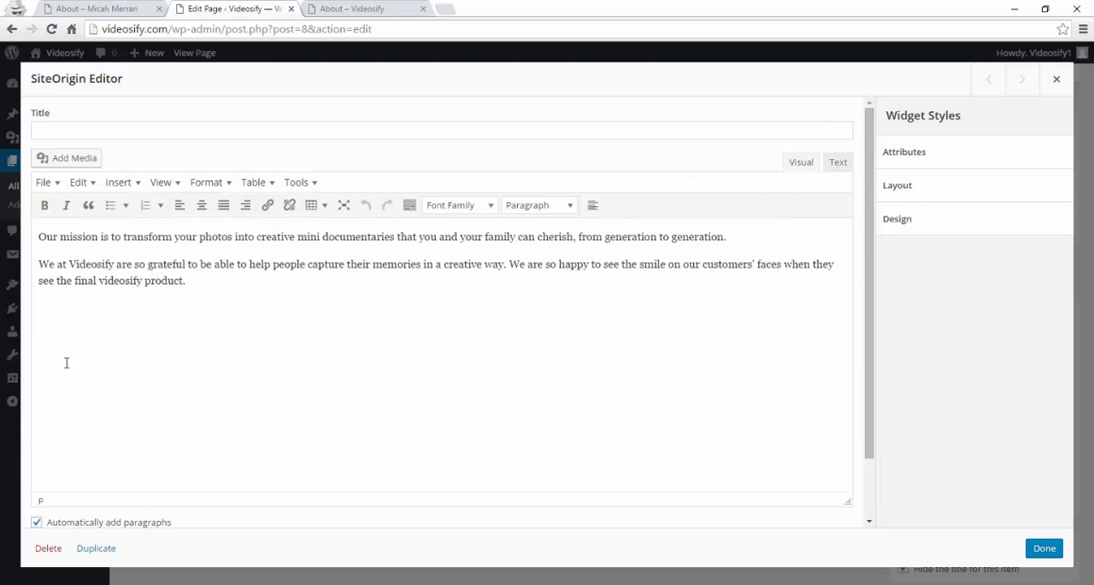
- Center both mission paragraphs in the widget
left_click(204, 216)
left_click_drag(186, 280, 80, 229)
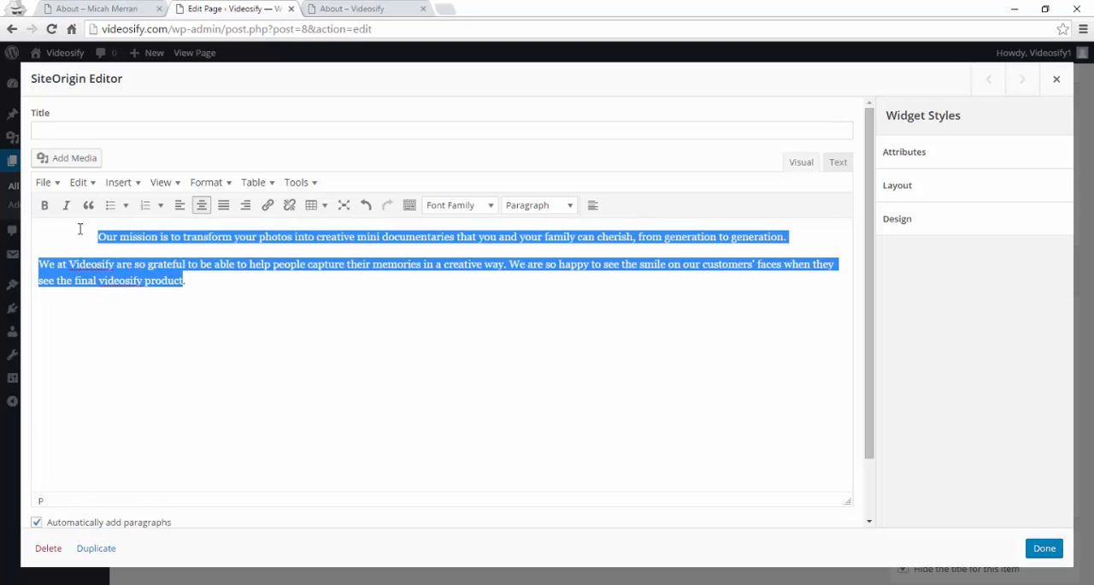
left_click(201, 207)
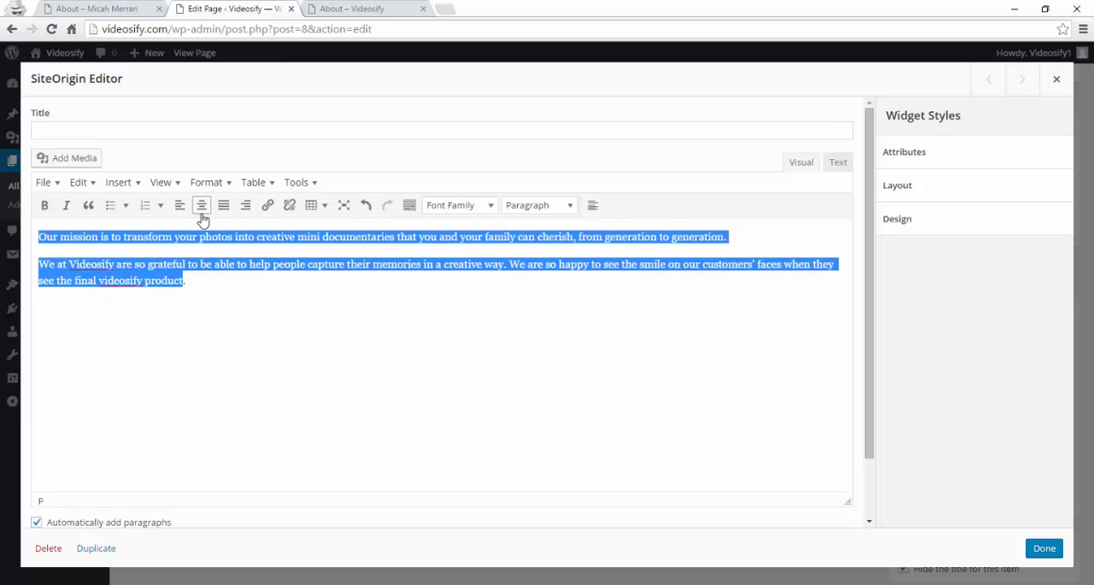
left_click(201, 207)
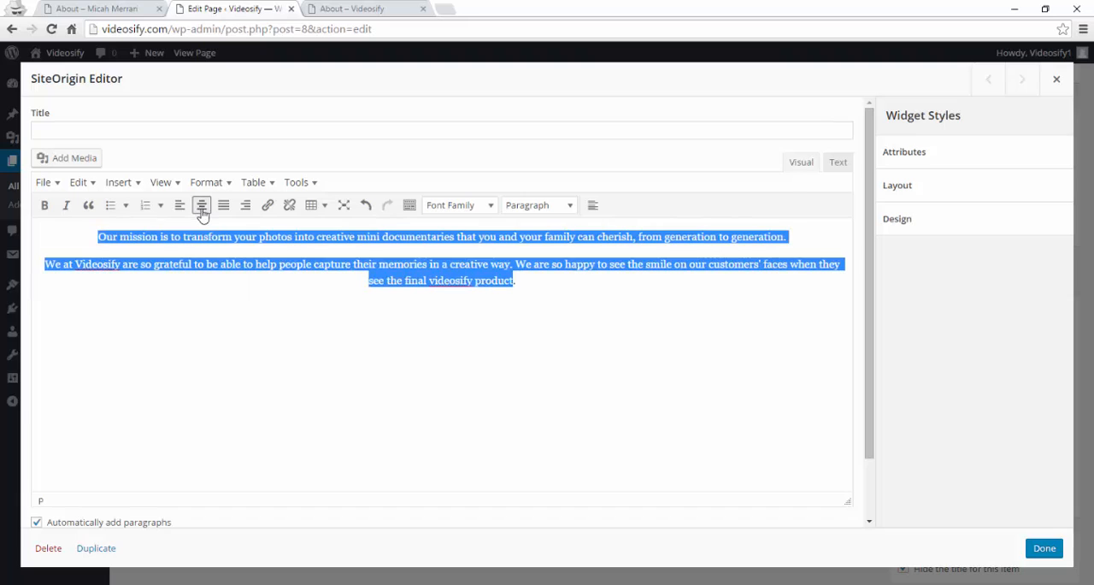
left_click(547, 306)
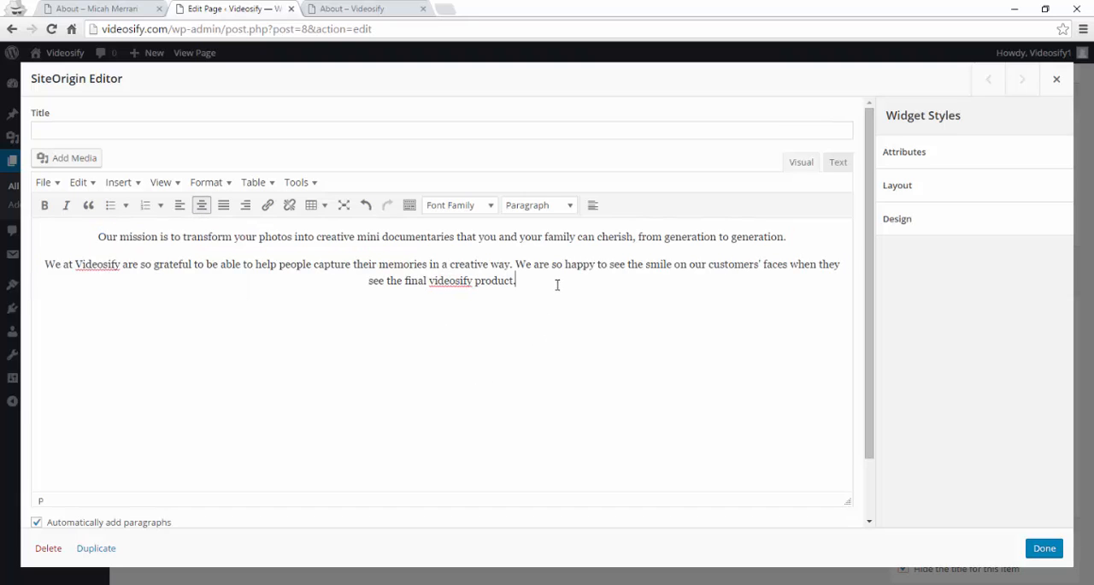
- Format both mission paragraphs as Heading 3 and finish editing the widget
left_click(523, 206)
left_click(530, 319)
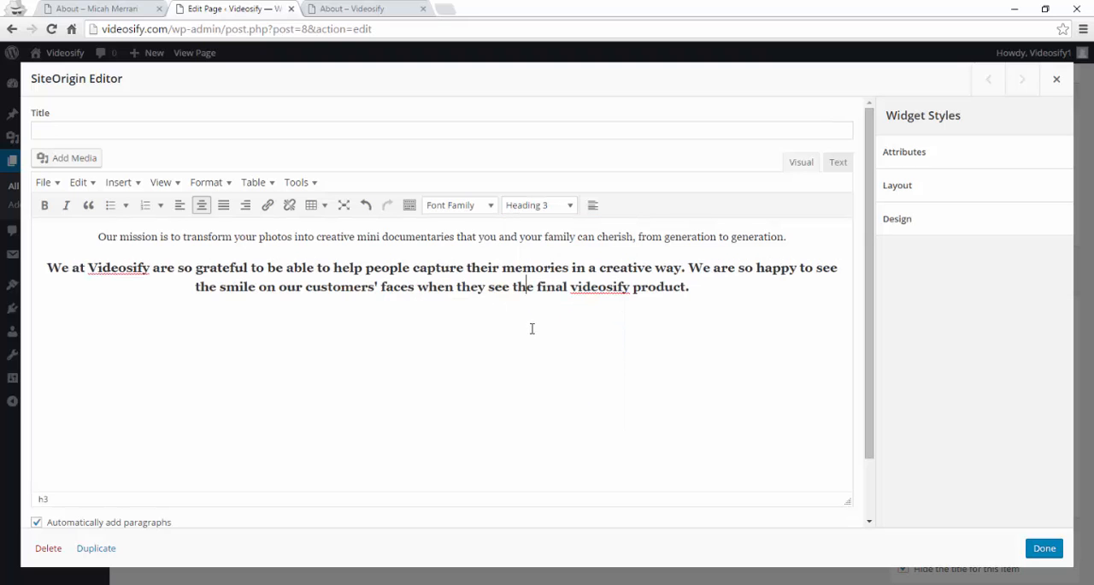
left_click_drag(818, 244, 804, 227)
double_click(84, 246)
left_click(118, 236)
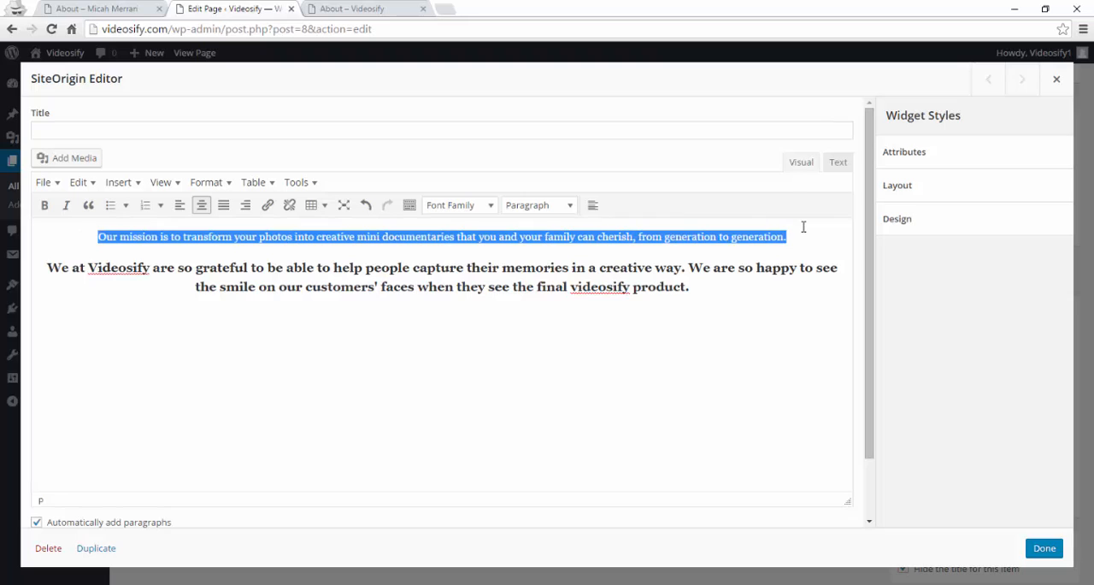
left_click(475, 210)
left_click(525, 209)
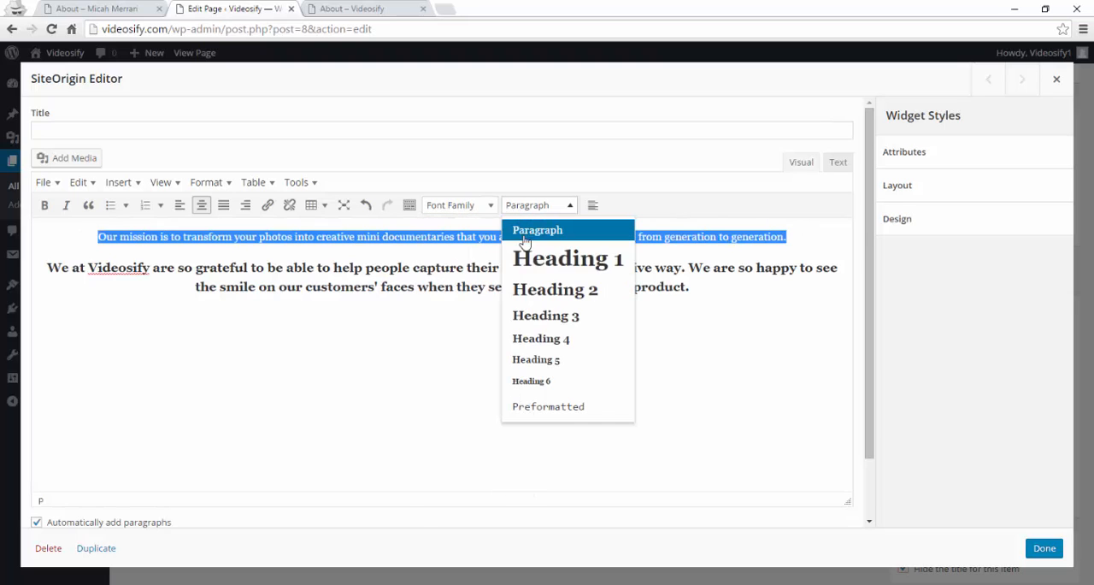
left_click(539, 312)
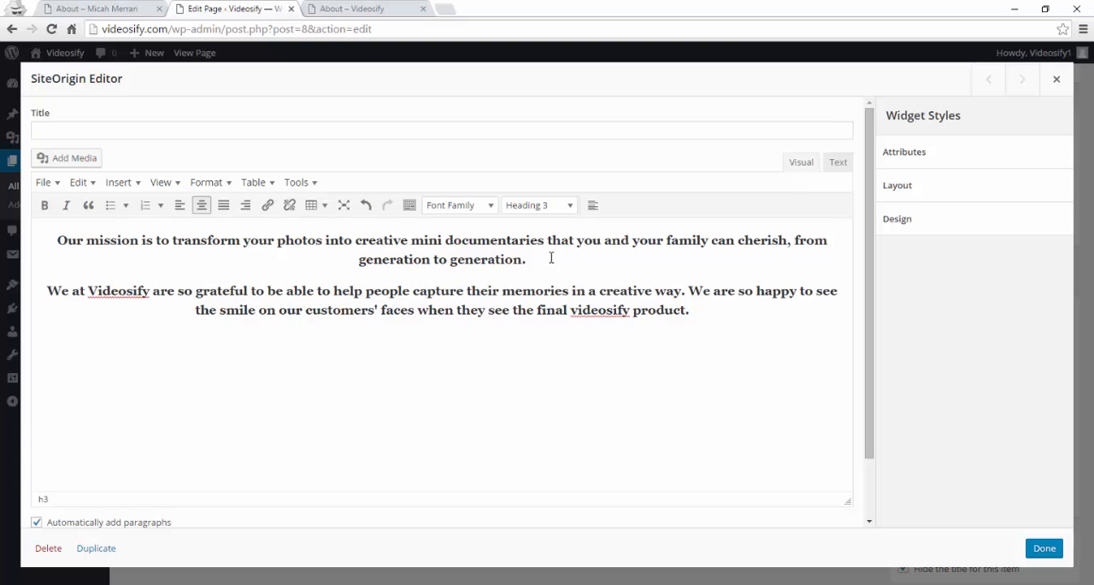
left_click(1045, 555)
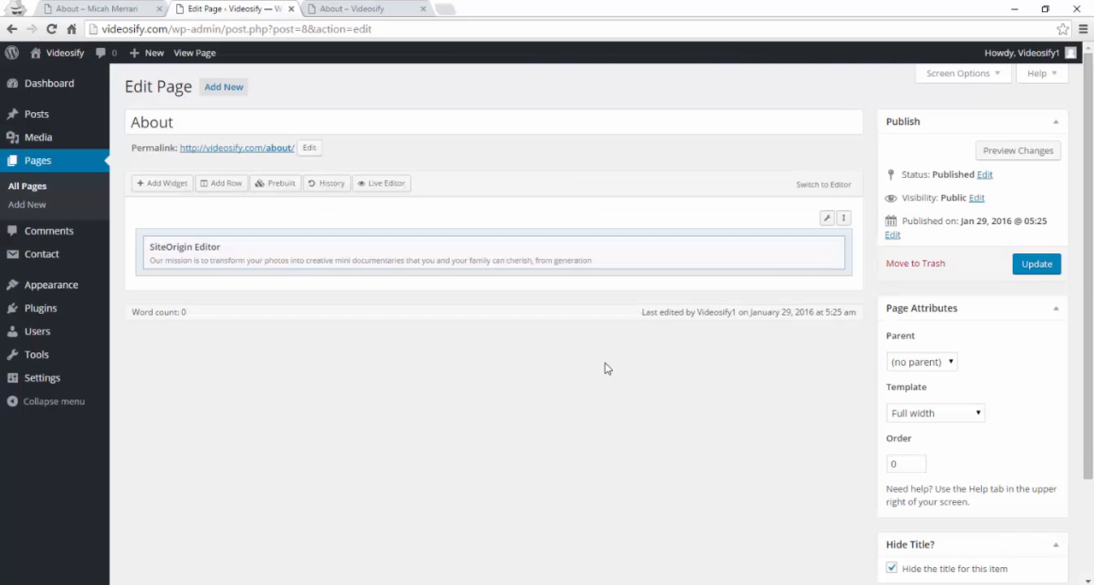
- Check the image section of the example's About page and insert an even three-column row below the mission text
left_click(68, 7)
scroll(507, 420, "down", 3)
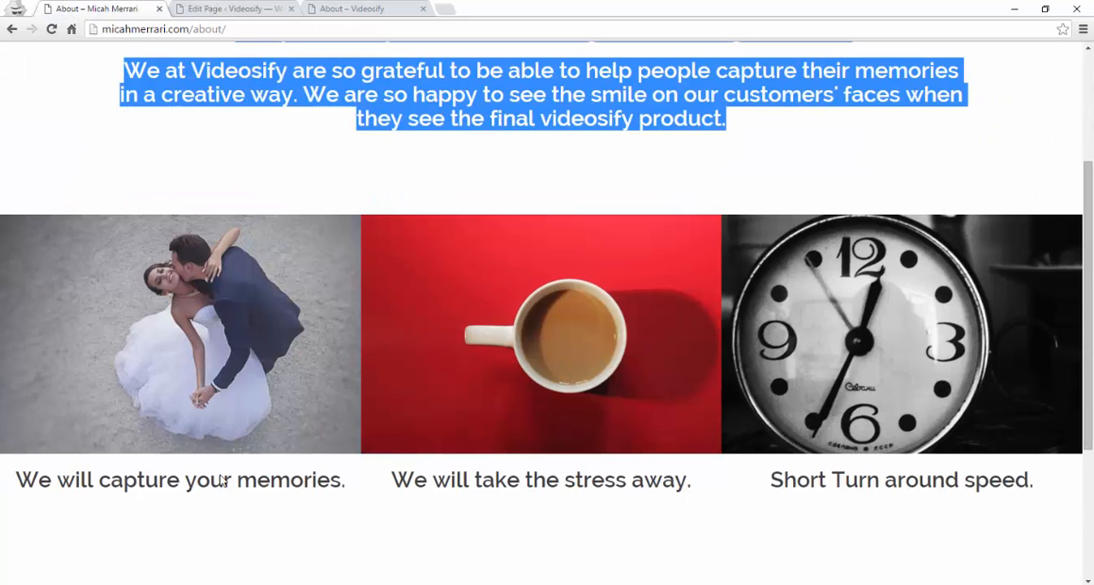
left_click(235, 9)
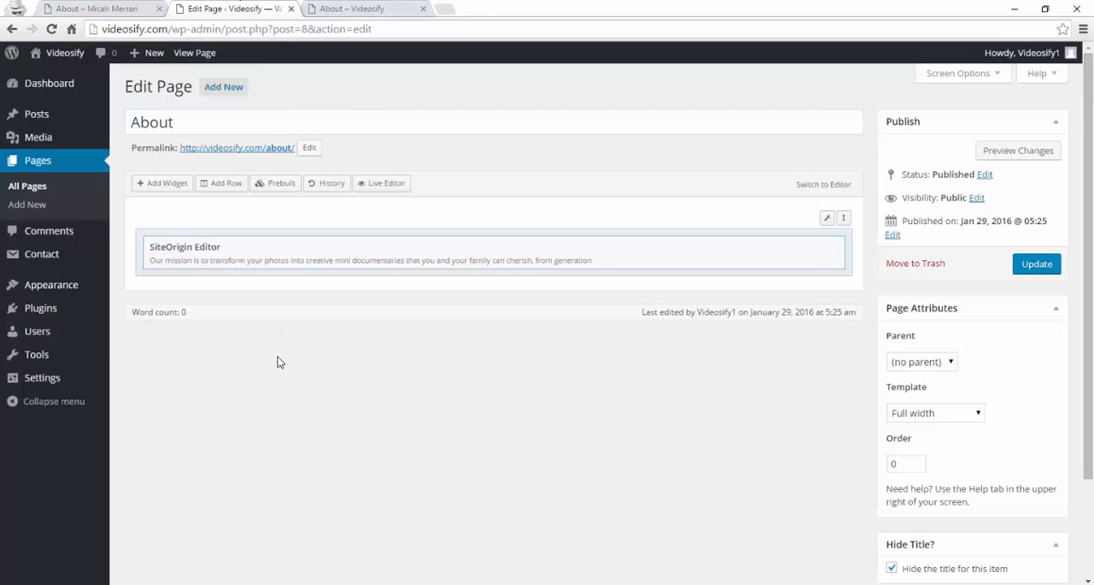
left_click(211, 187)
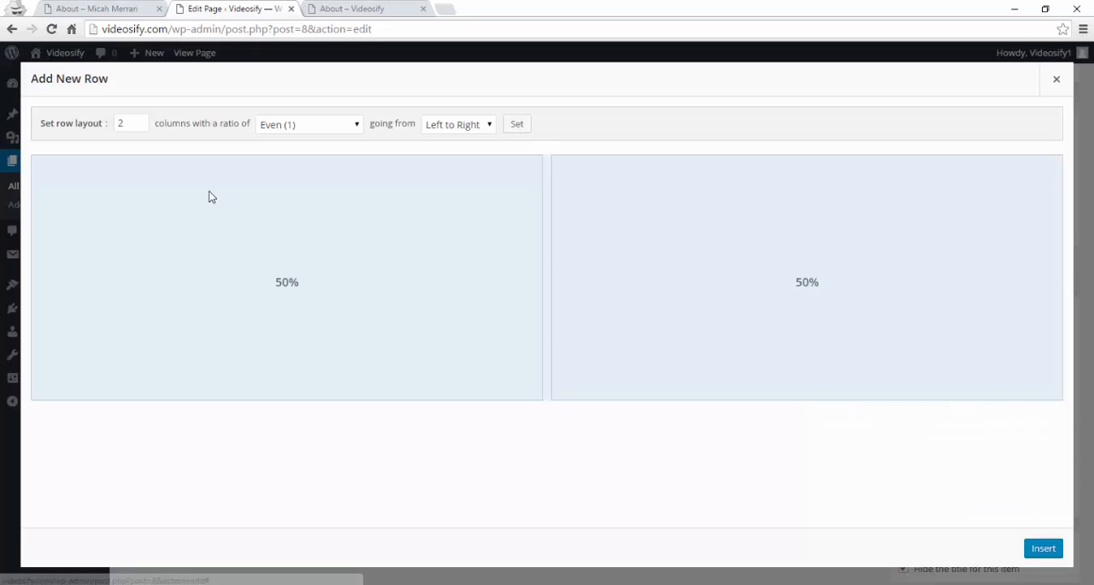
left_click(141, 120)
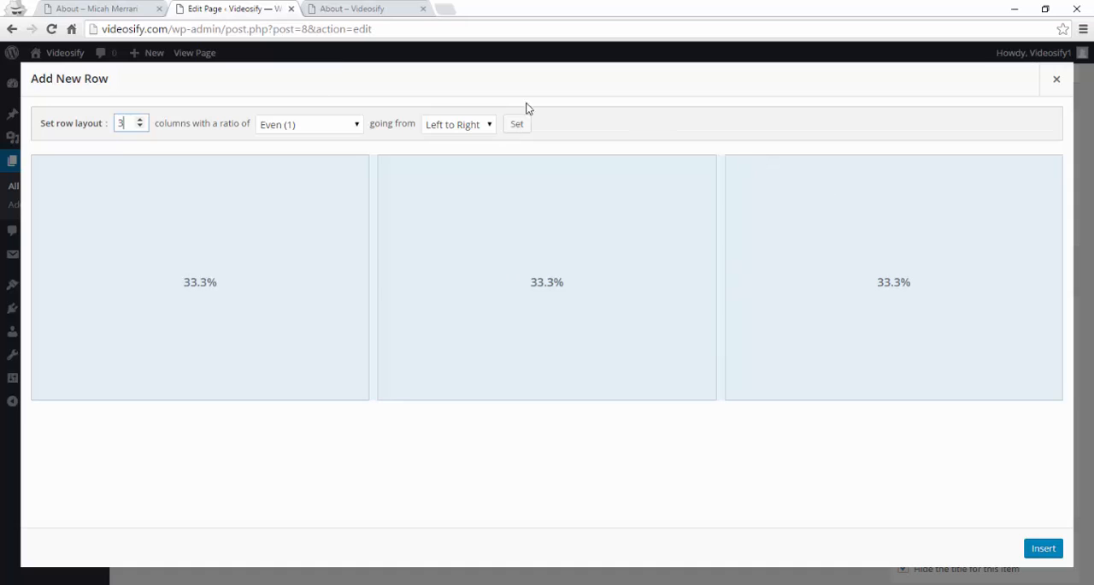
left_click(1052, 550)
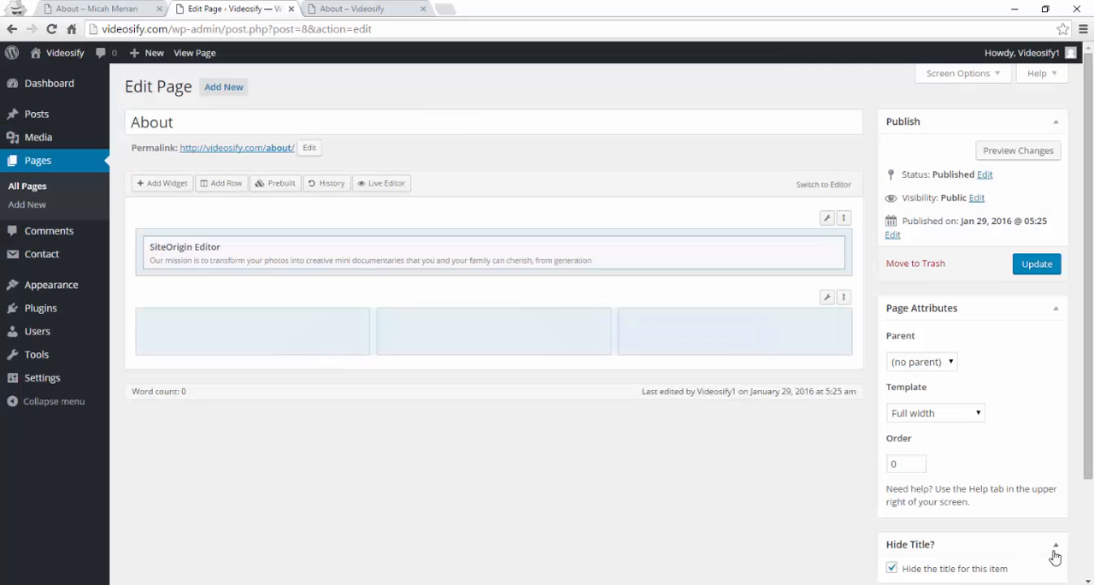
- Add a SiteOrigin Editor widget to the new row and duplicate it, placing two copies in each of the three columns
double_click(200, 319)
left_click(696, 317)
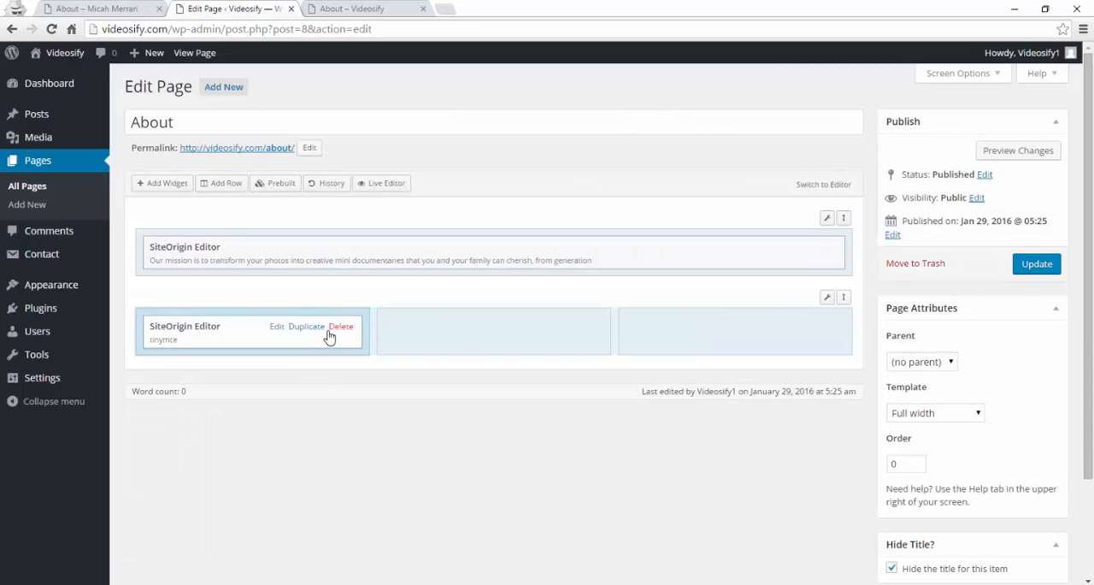
left_click(306, 334)
left_click(295, 335)
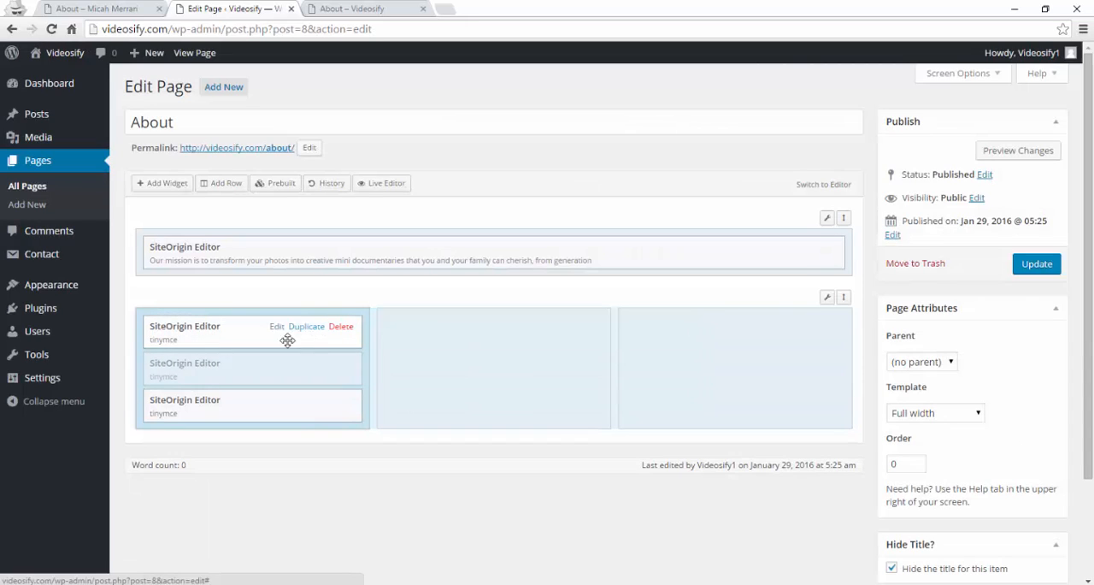
left_click(305, 331)
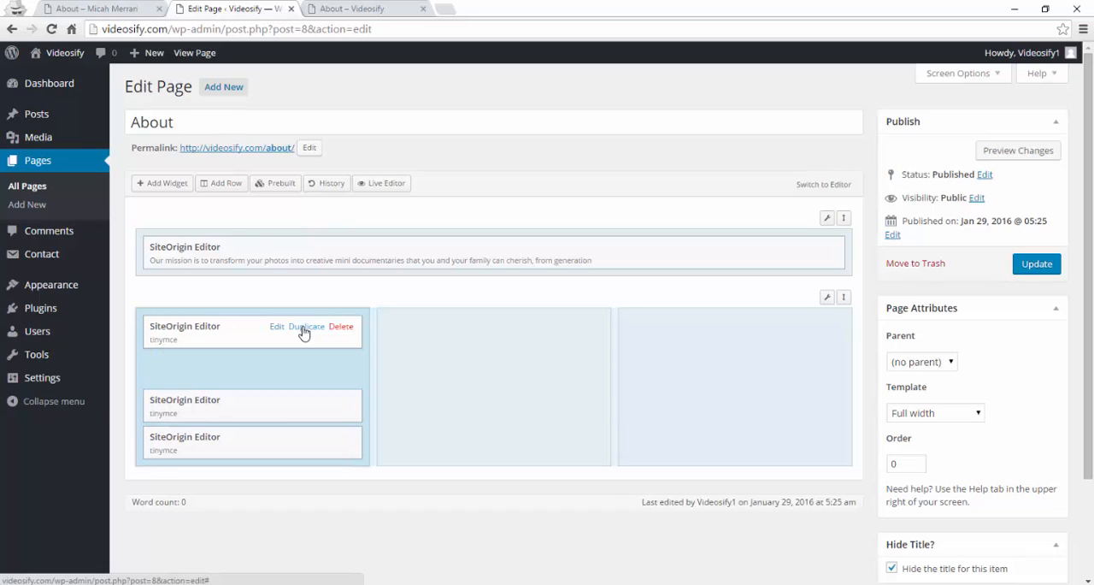
left_click(304, 331)
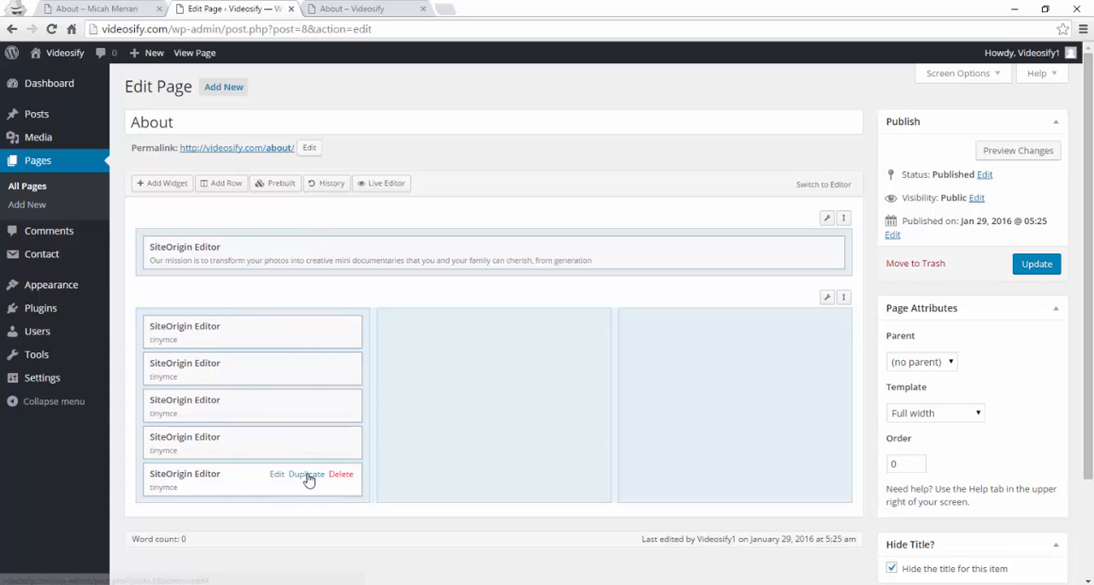
left_click(309, 476)
left_click_drag(239, 403, 394, 432)
left_click_drag(228, 406, 751, 383)
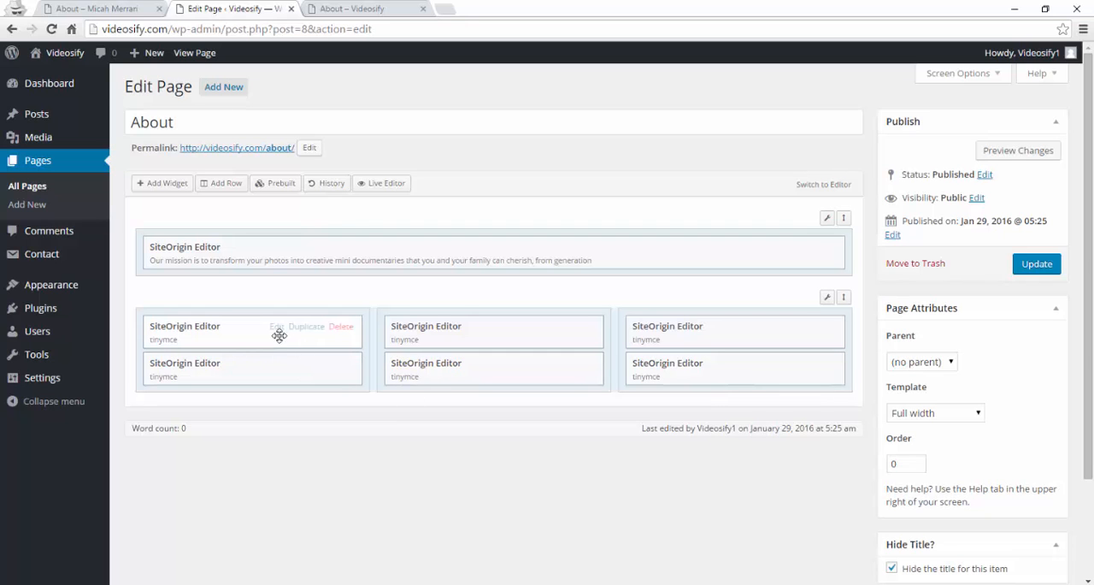
- Open the first column's upper widget for background image selection and upload the images "clock" and "Coffee on red background" to the media library
left_click(112, 7)
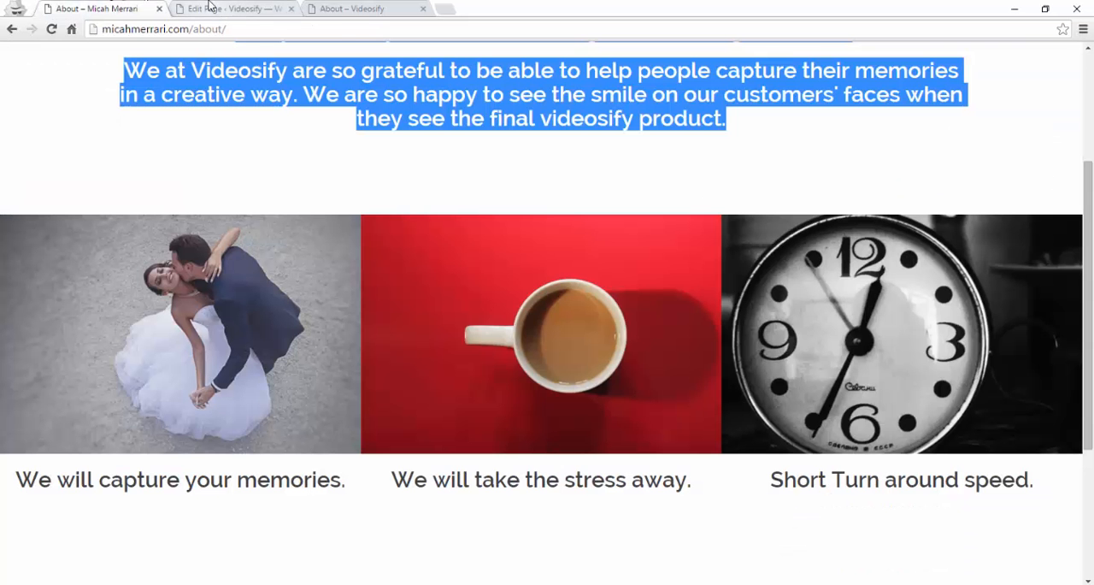
left_click(227, 9)
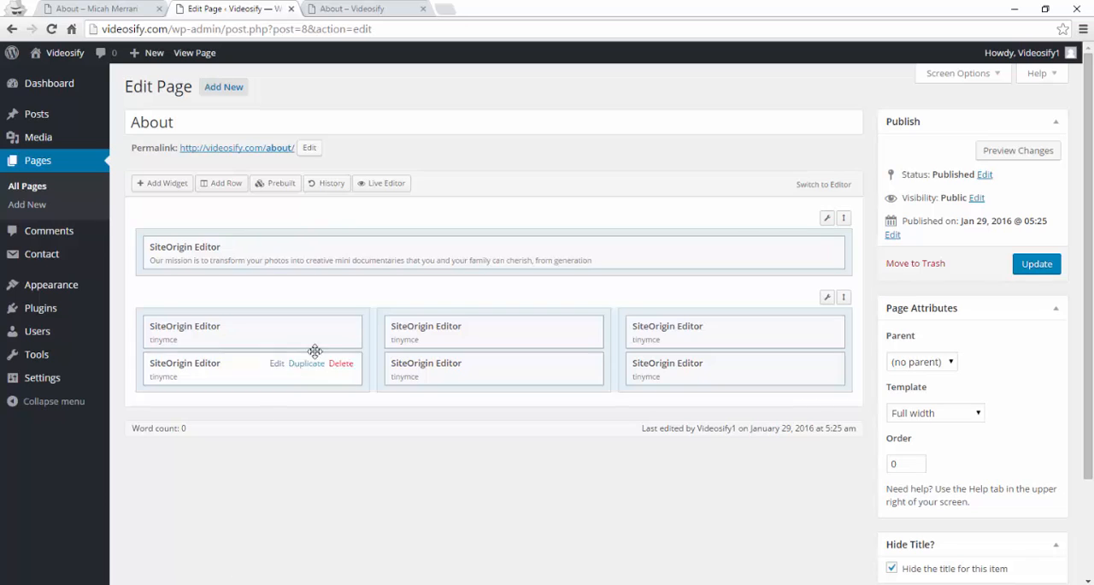
left_click(282, 326)
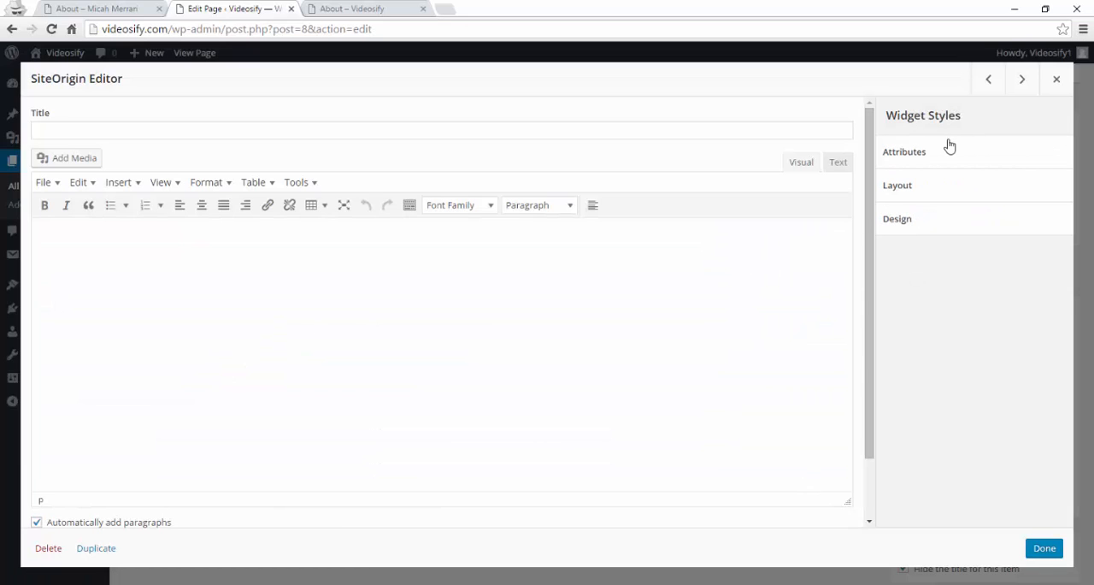
left_click(899, 224)
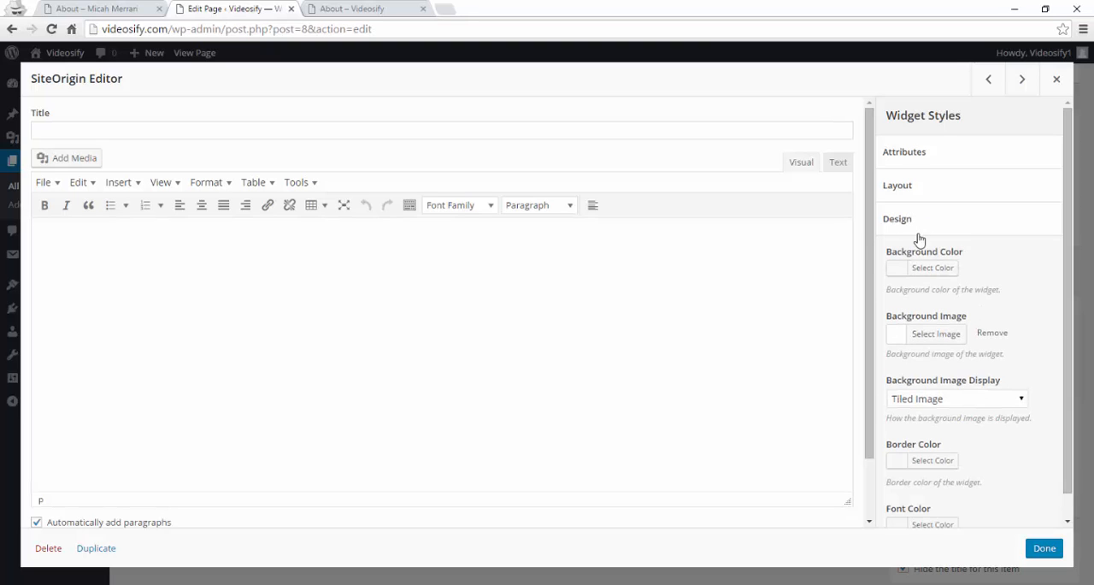
left_click(939, 334)
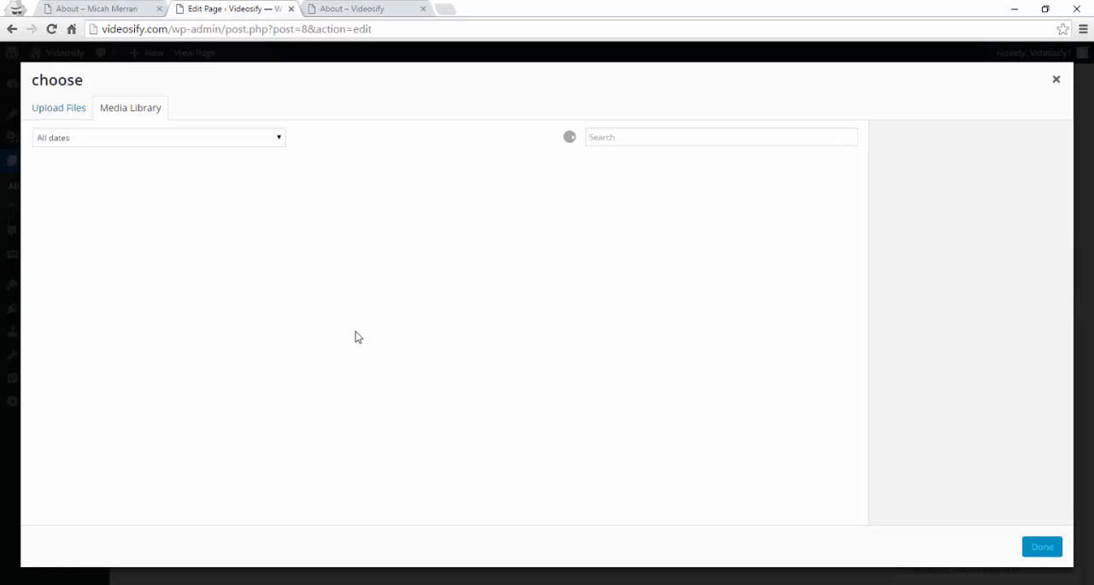
left_click(76, 111)
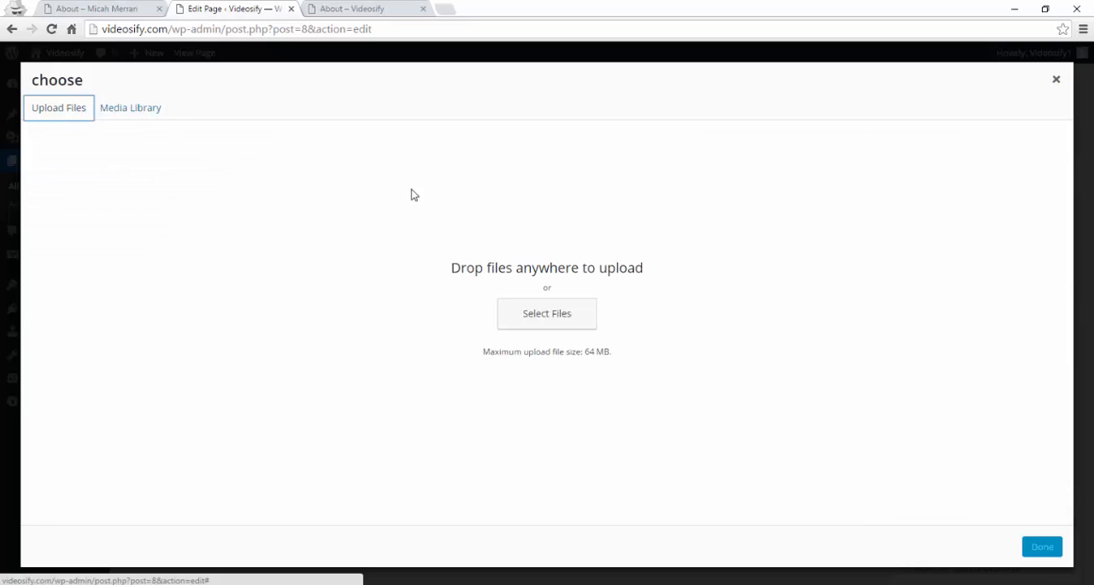
left_click(516, 309)
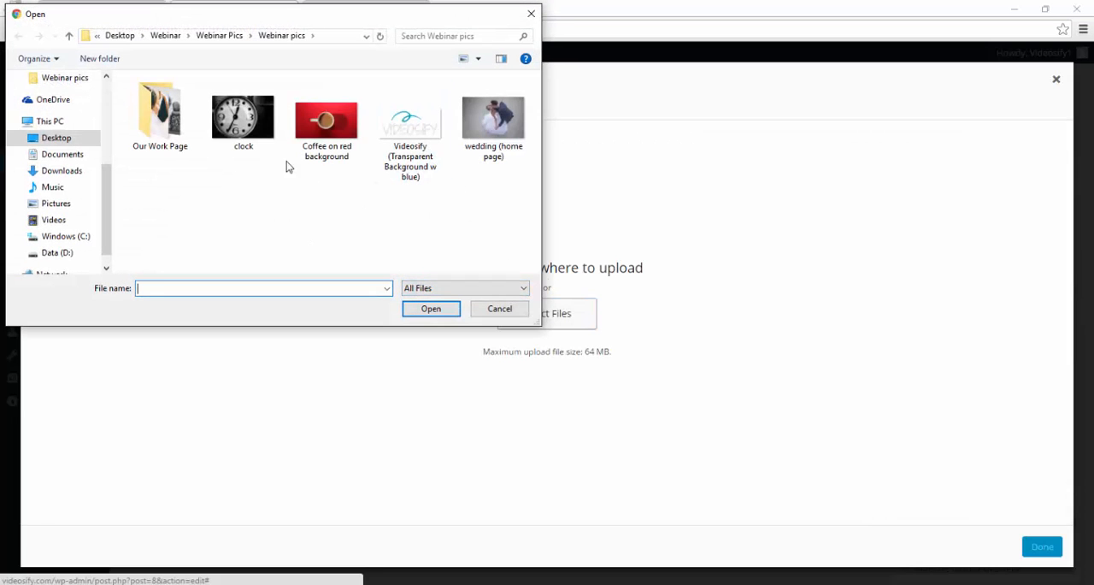
left_click(240, 131, "shift")
left_click(337, 128, "shift")
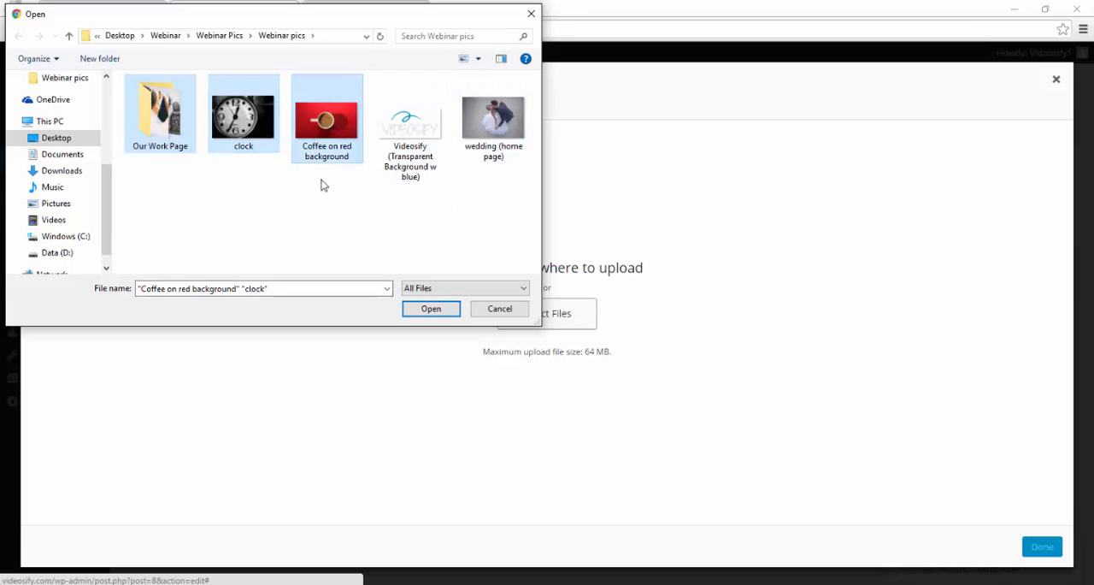
left_click(441, 312)
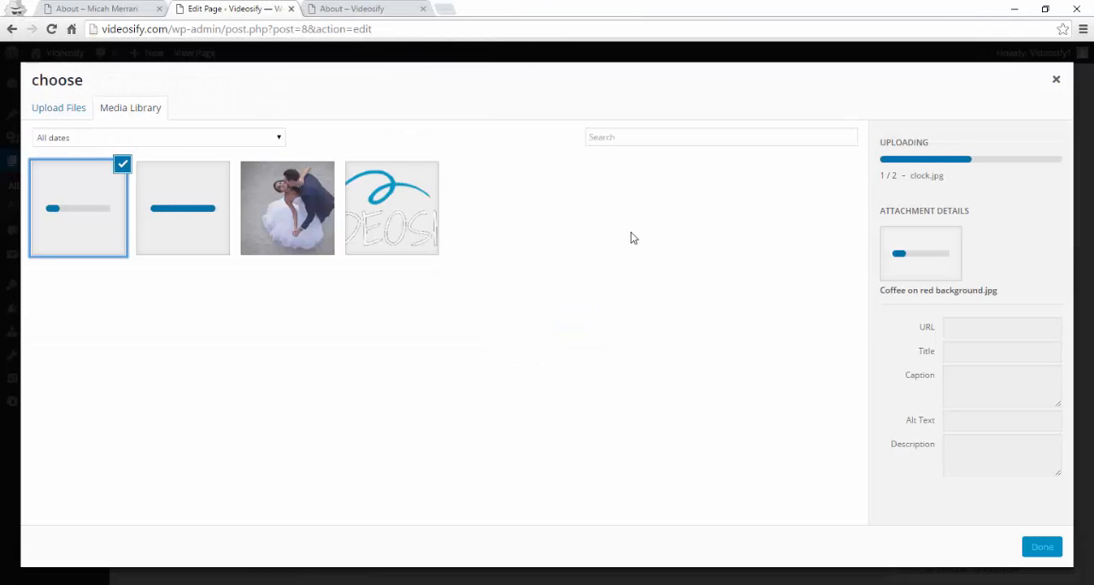
- Check the example's image order and give the first column's upper widget the wedding photo as background, displayed as Cover
left_click(93, 7)
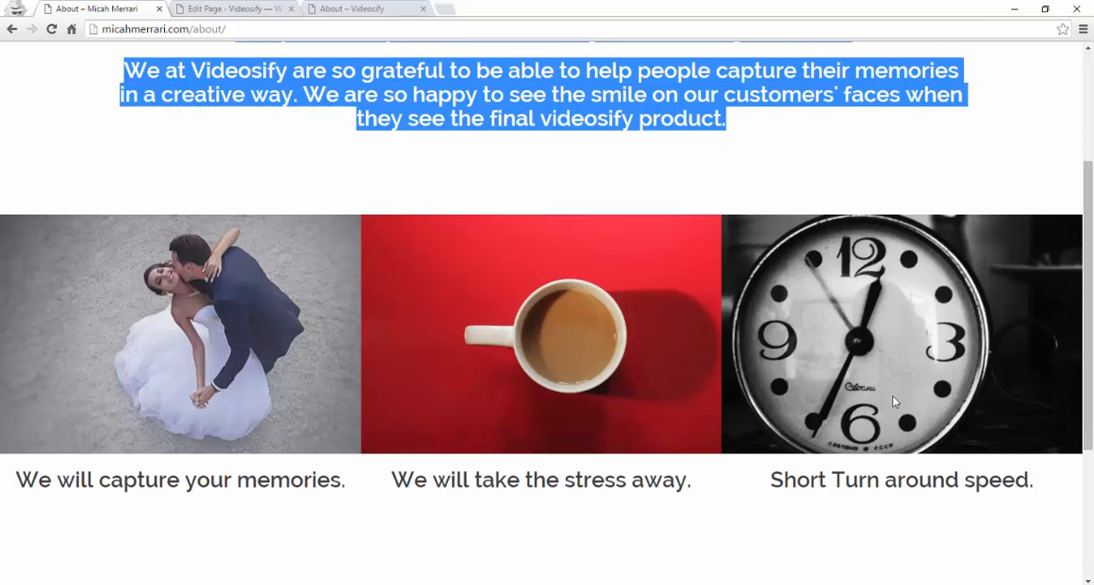
left_click(216, 8)
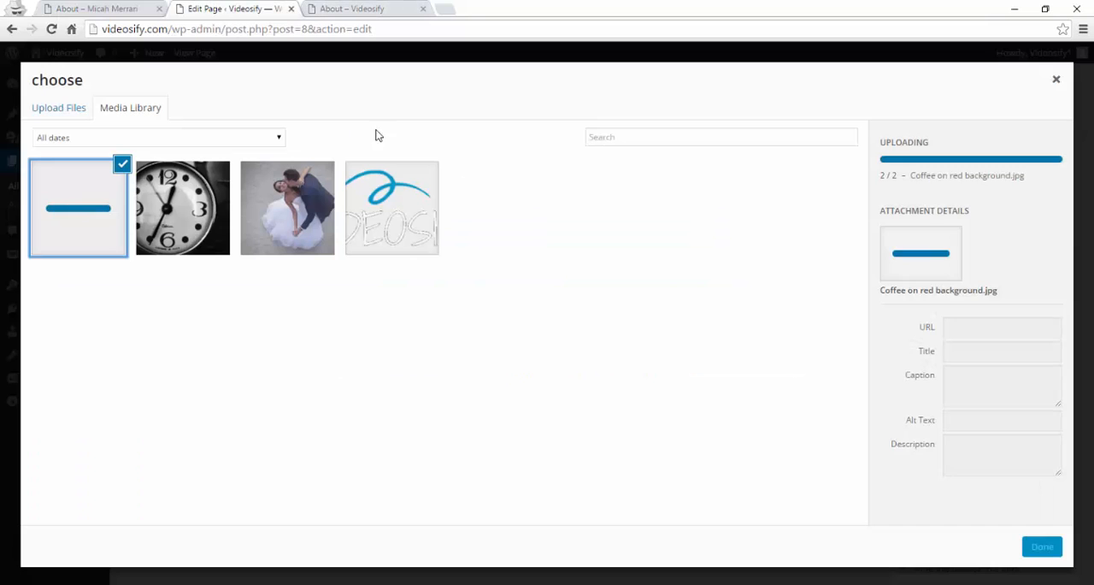
left_click(298, 205)
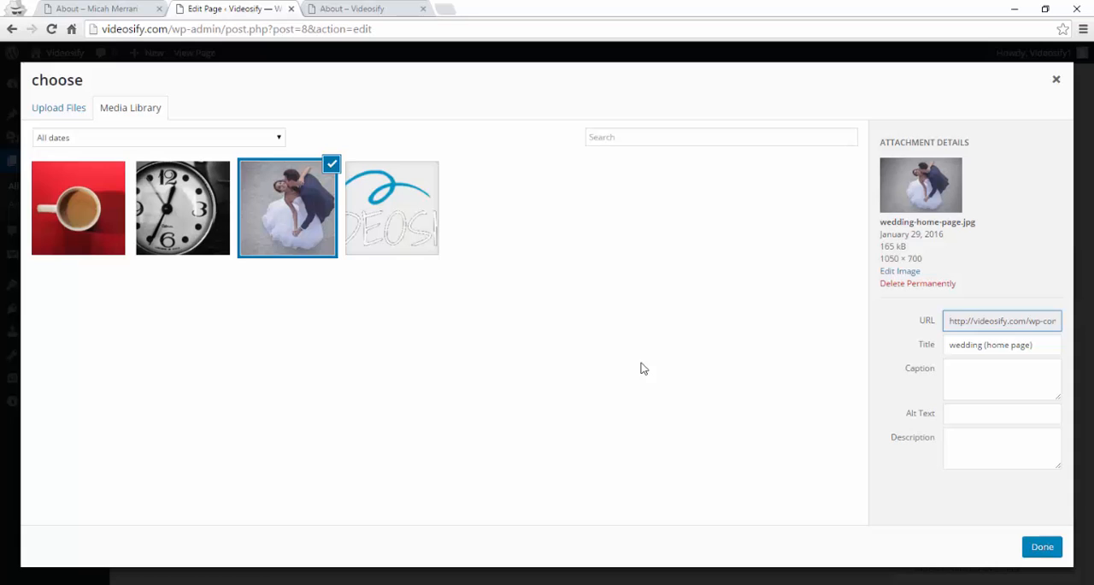
left_click(1035, 547)
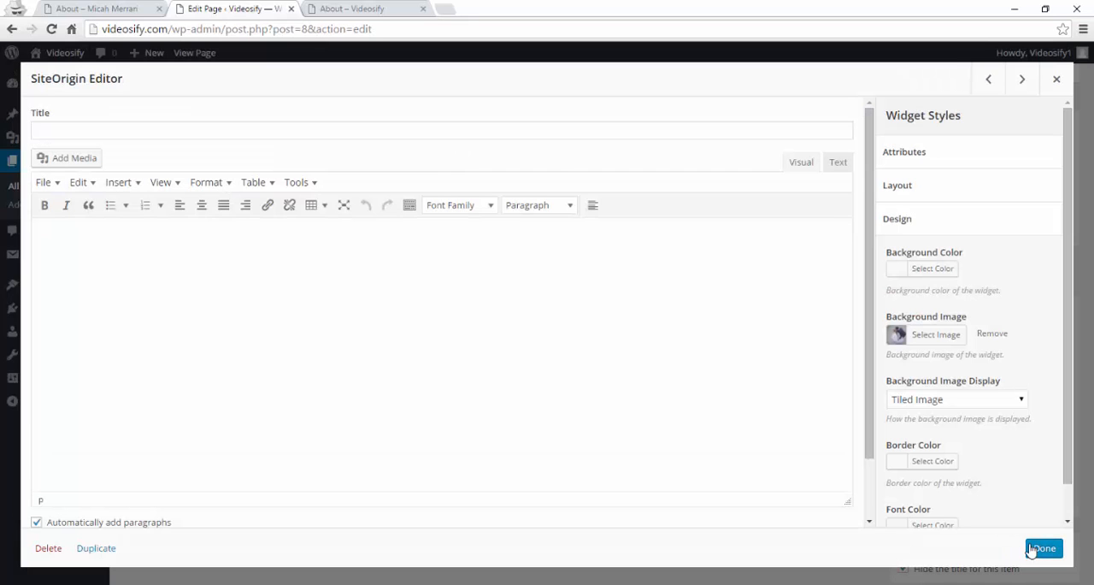
left_click(979, 407)
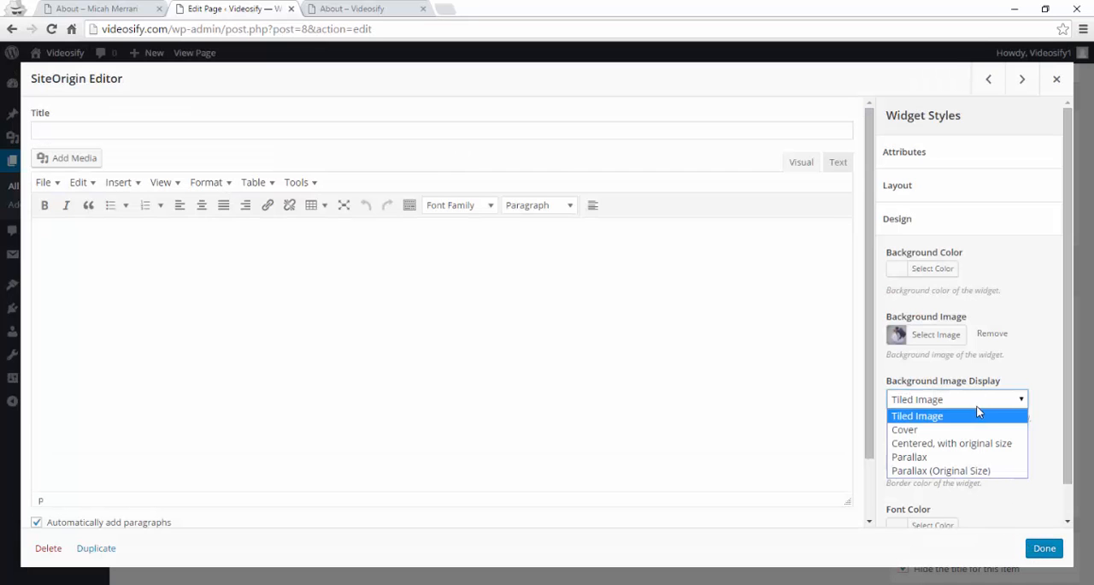
left_click(968, 430)
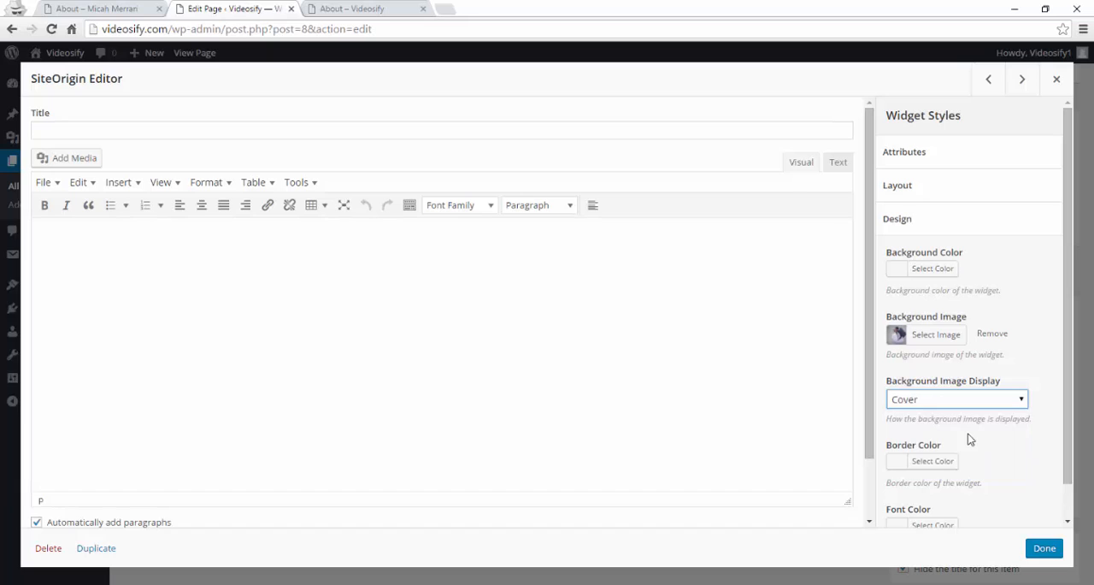
- Add a spacer with a height of 350px to the wedding photo widget and finish editing it
left_click(563, 265)
left_click(592, 209)
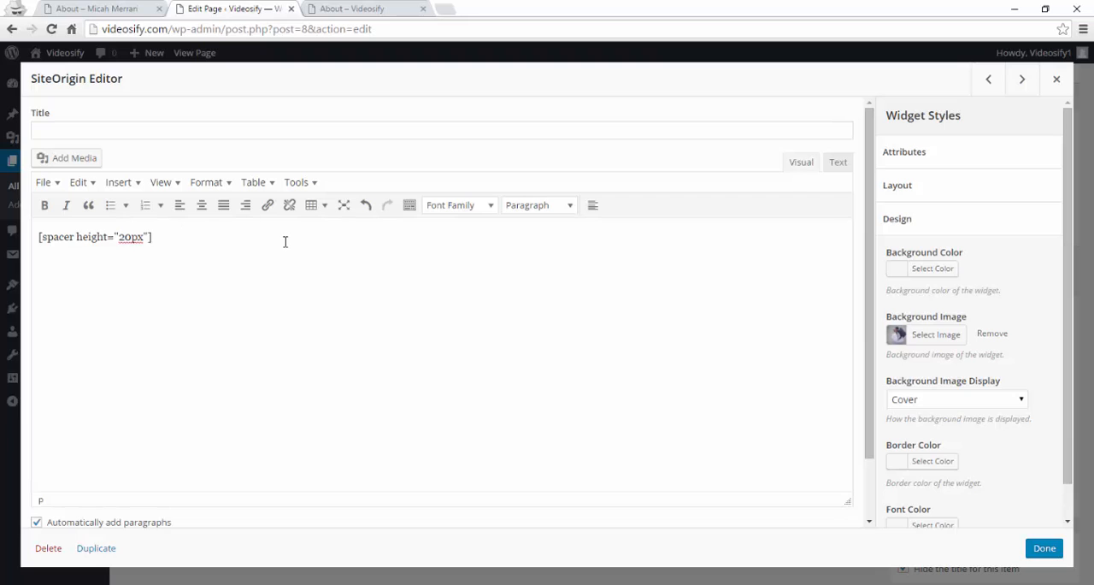
key("BackSpace")
key("BackSpace")
type("350")
left_click(1044, 548)
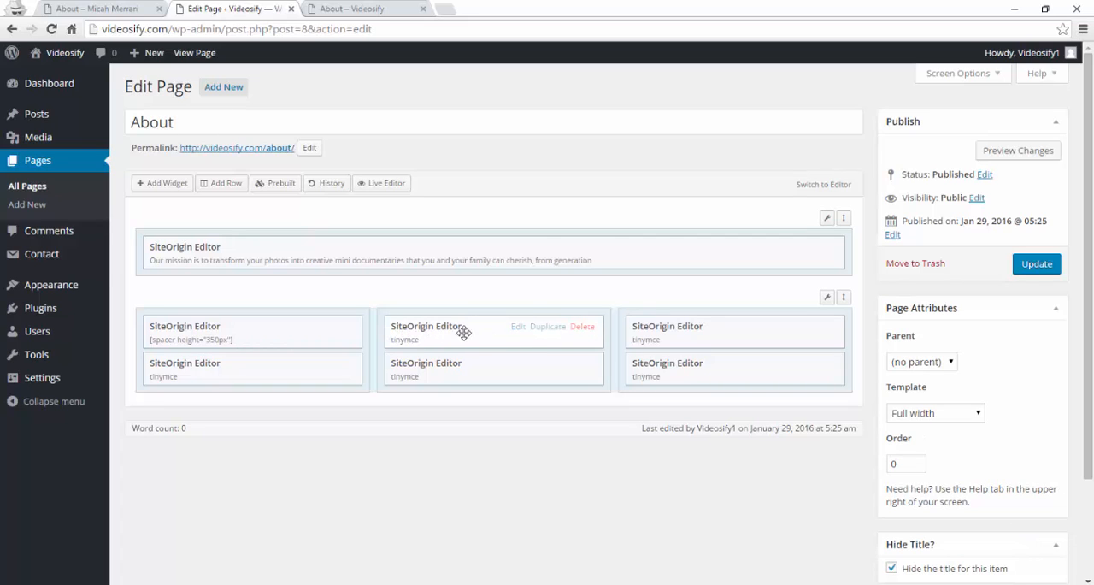
- Give the middle column's upper widget the "Coffee on red background" image as background, displayed as Cover
left_click(519, 330)
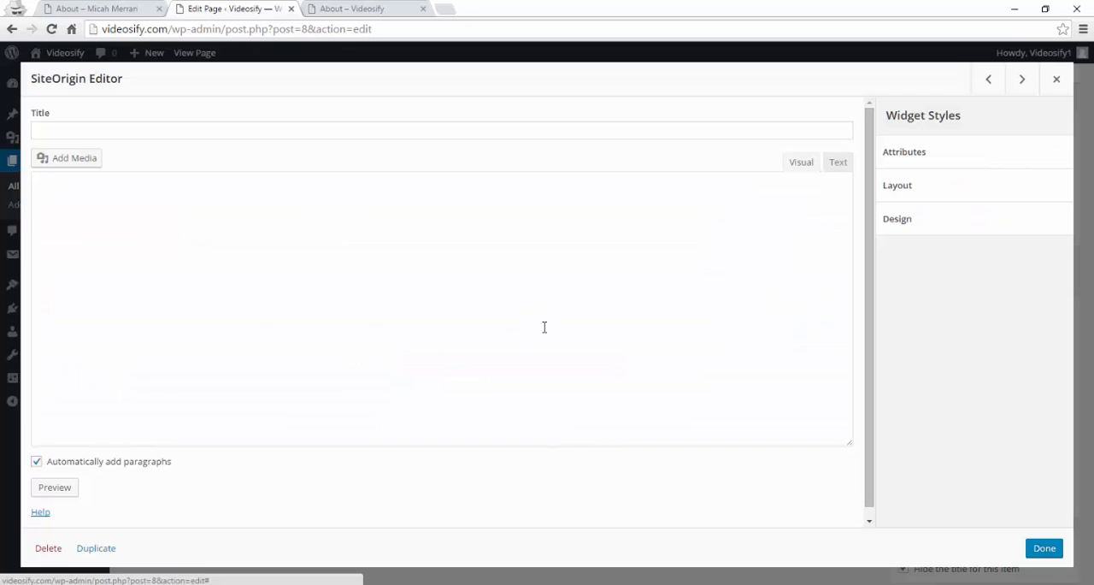
left_click(908, 226)
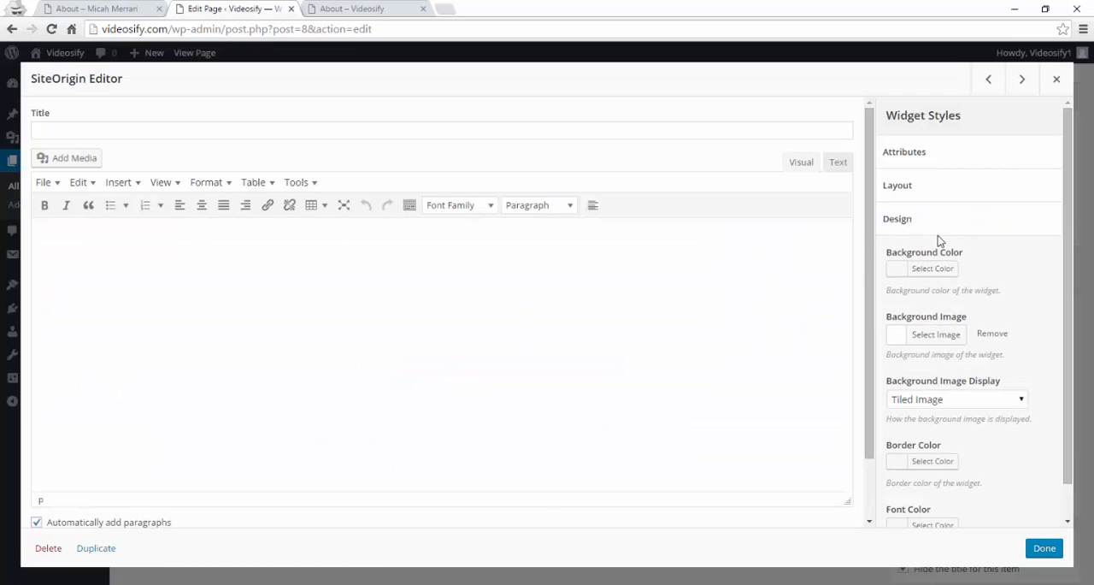
left_click(914, 336)
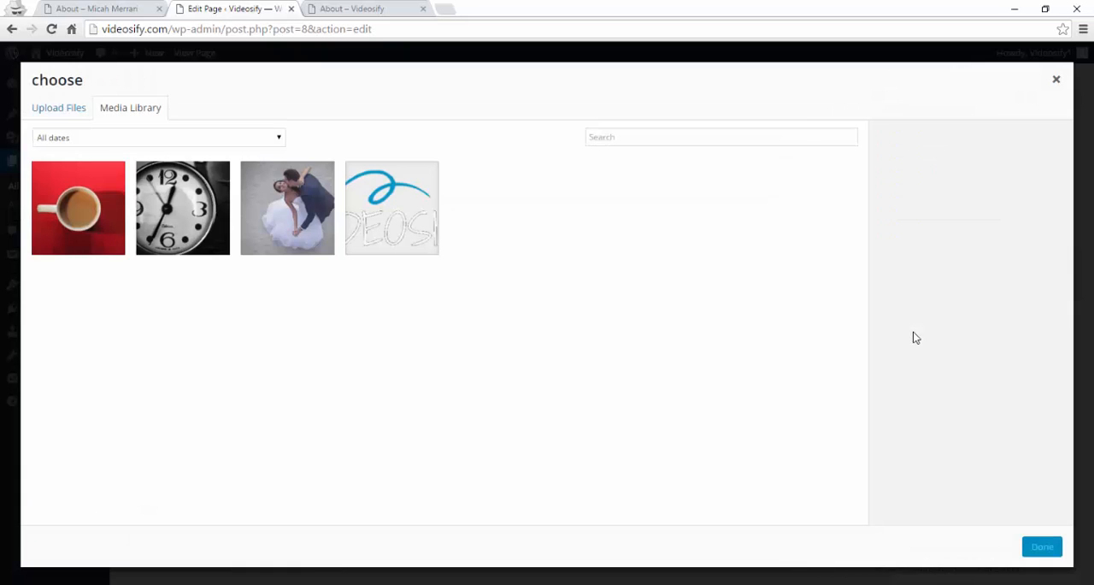
left_click(96, 205)
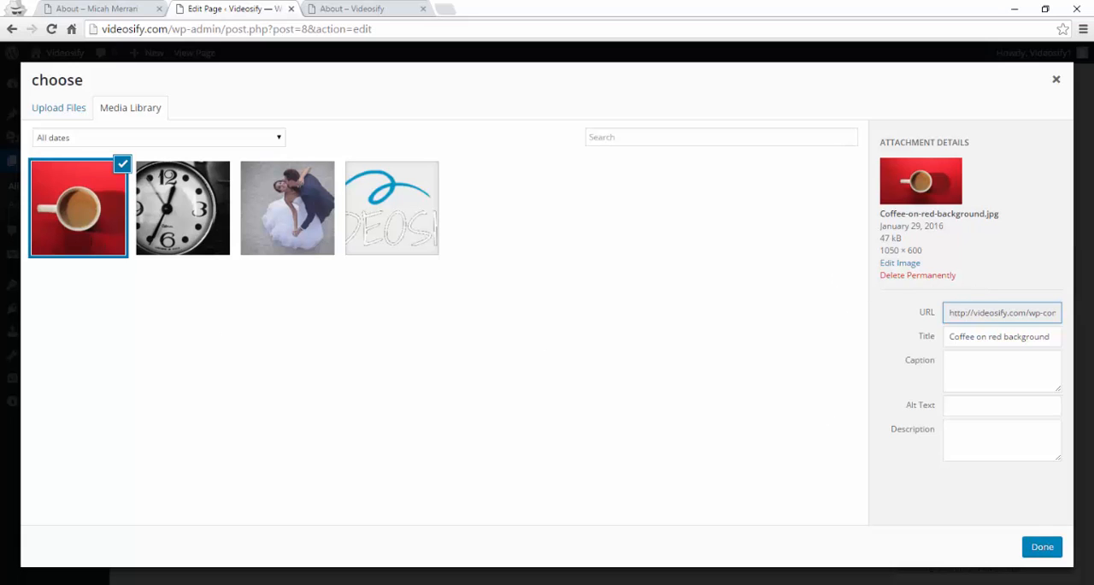
left_click(1042, 547)
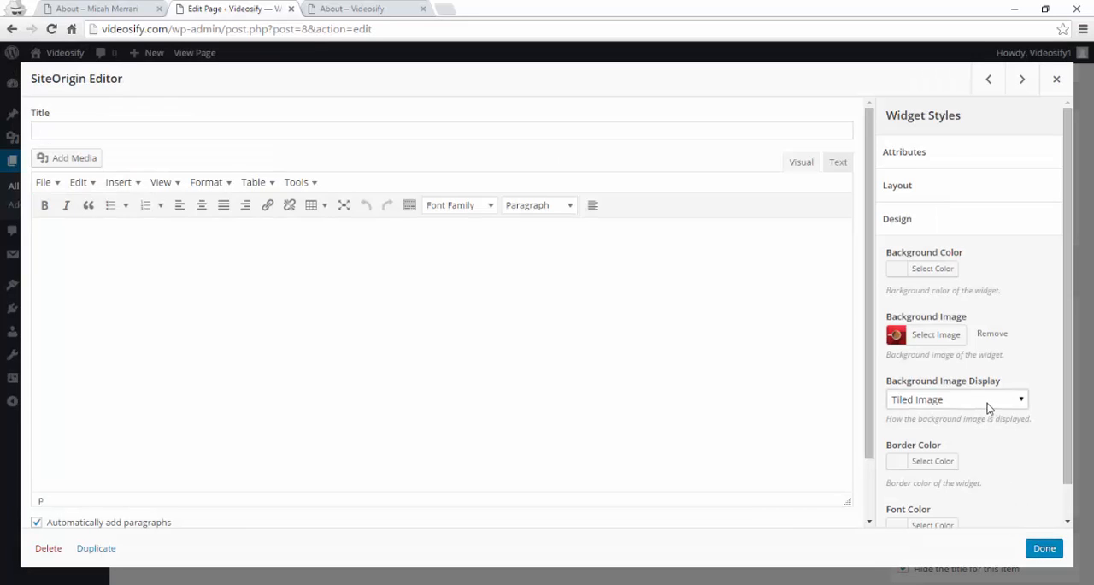
left_click(923, 402)
left_click(976, 432)
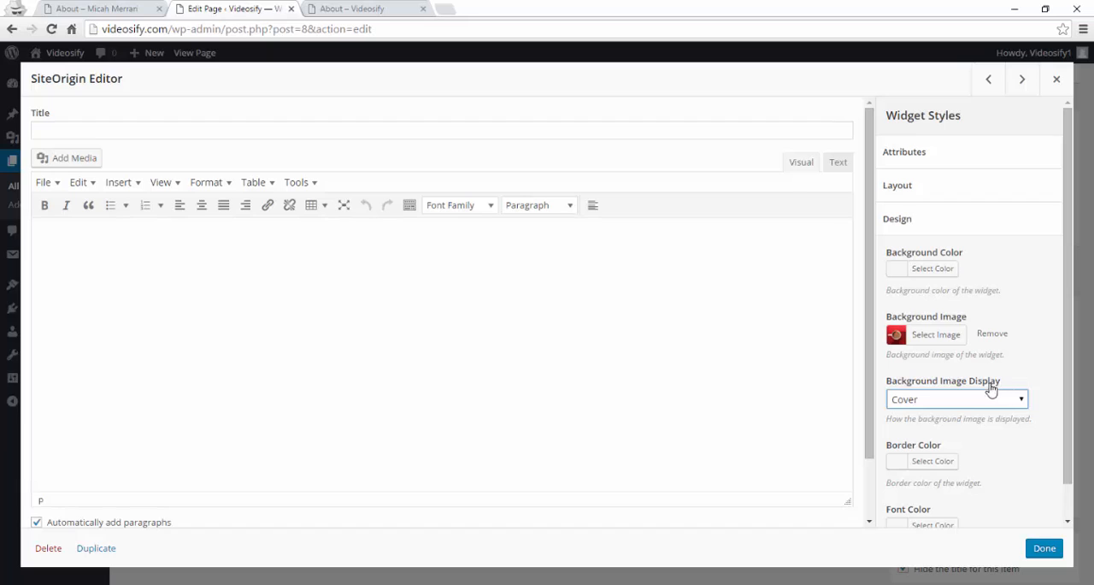
- Add a spacer with a height of 350px to the coffee image widget and finish editing it
left_click(325, 339)
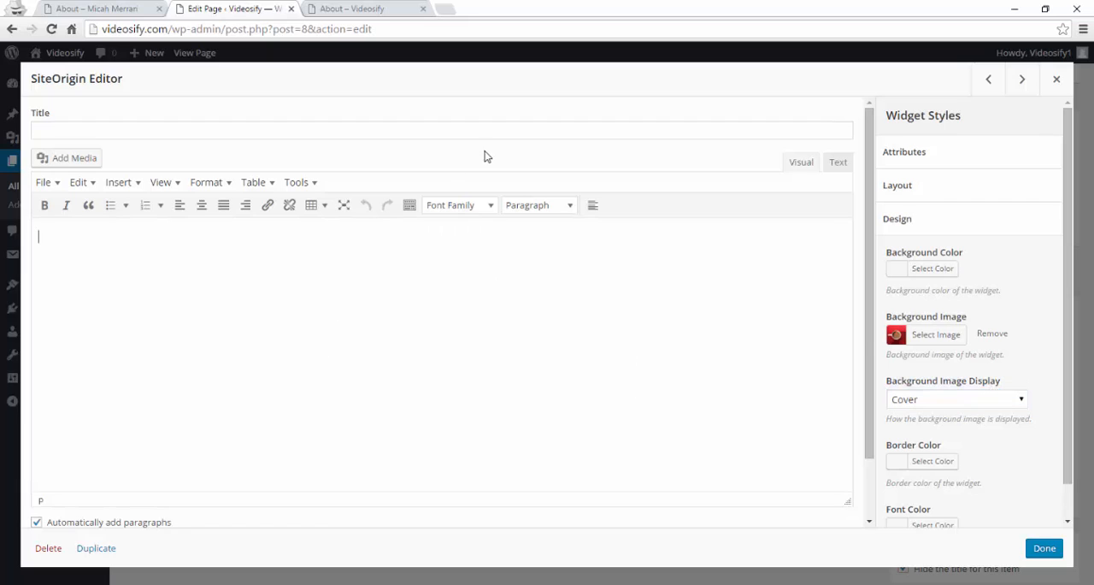
left_click(593, 207)
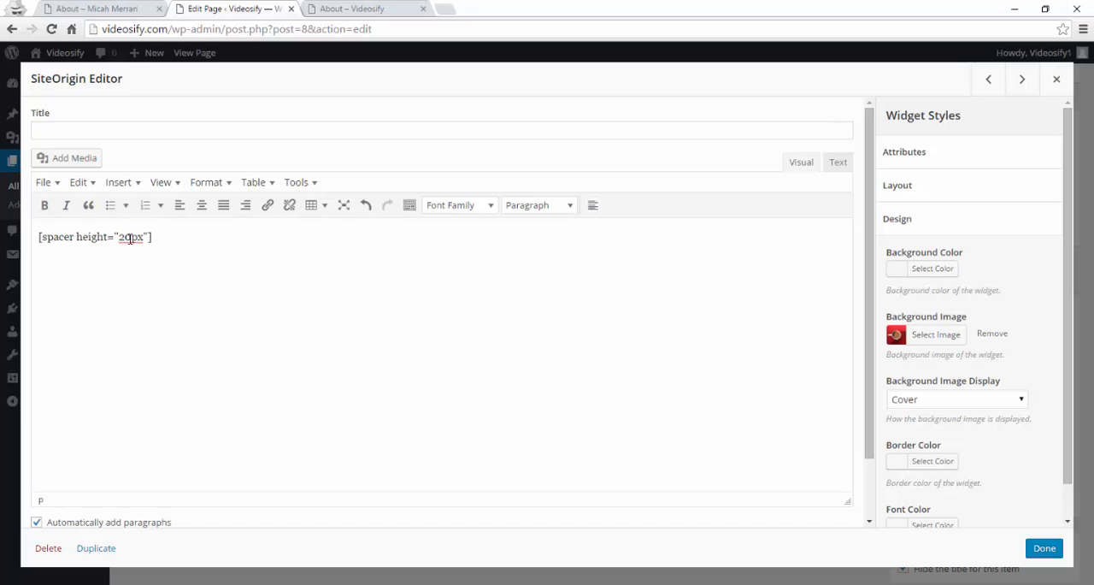
key("BackSpace")
key("BackSpace")
type("350")
left_click(1046, 548)
- Give the third column's upper widget the "clock" image as background, displayed as Cover
left_click(757, 335)
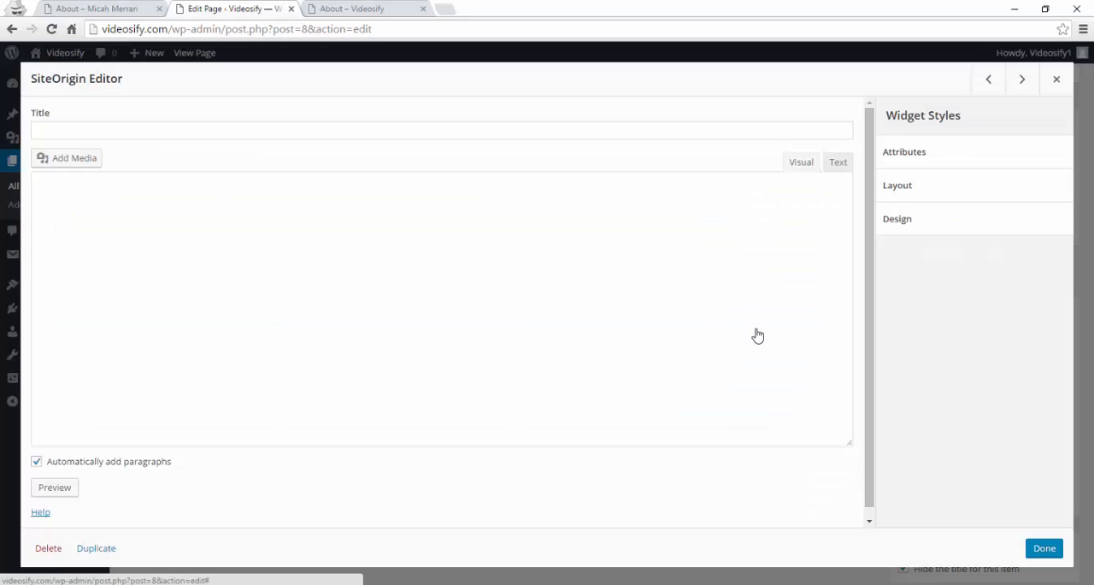
left_click(891, 221)
left_click(931, 335)
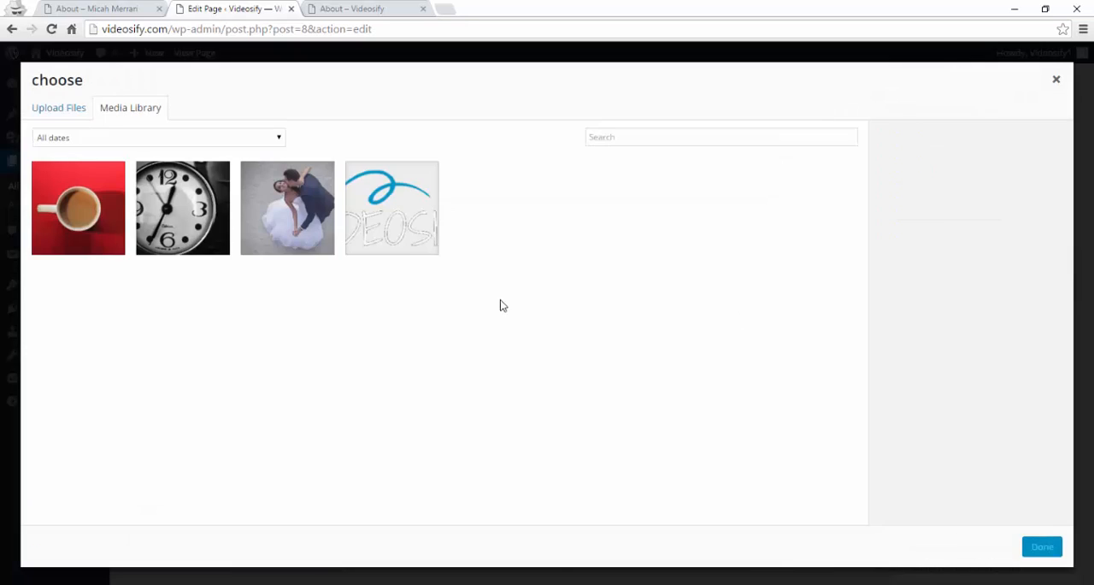
left_click(103, 243)
left_click(156, 226)
left_click(1039, 545)
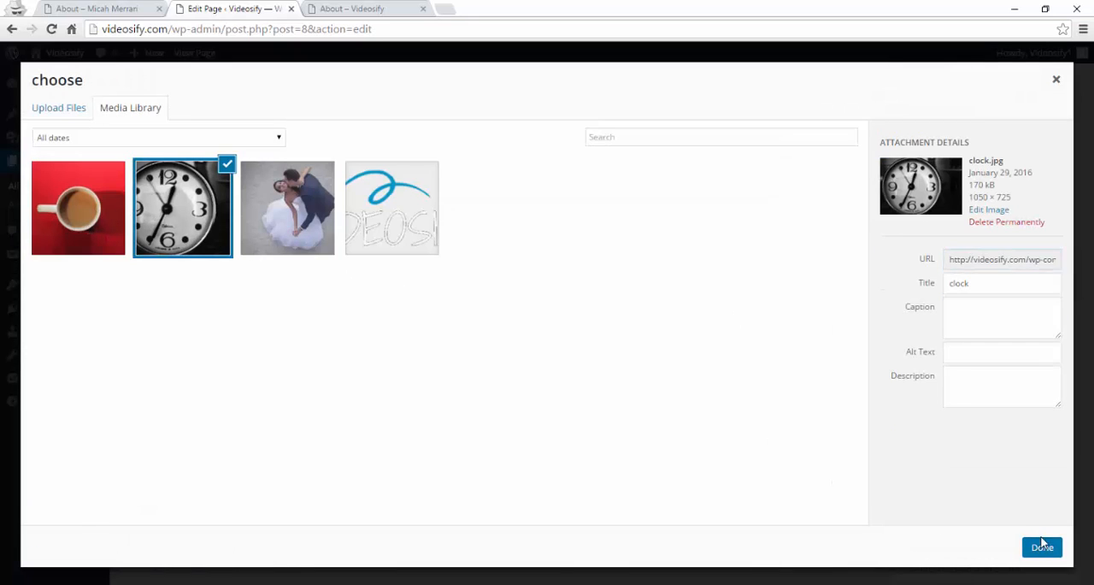
left_click(966, 400)
left_click(949, 425)
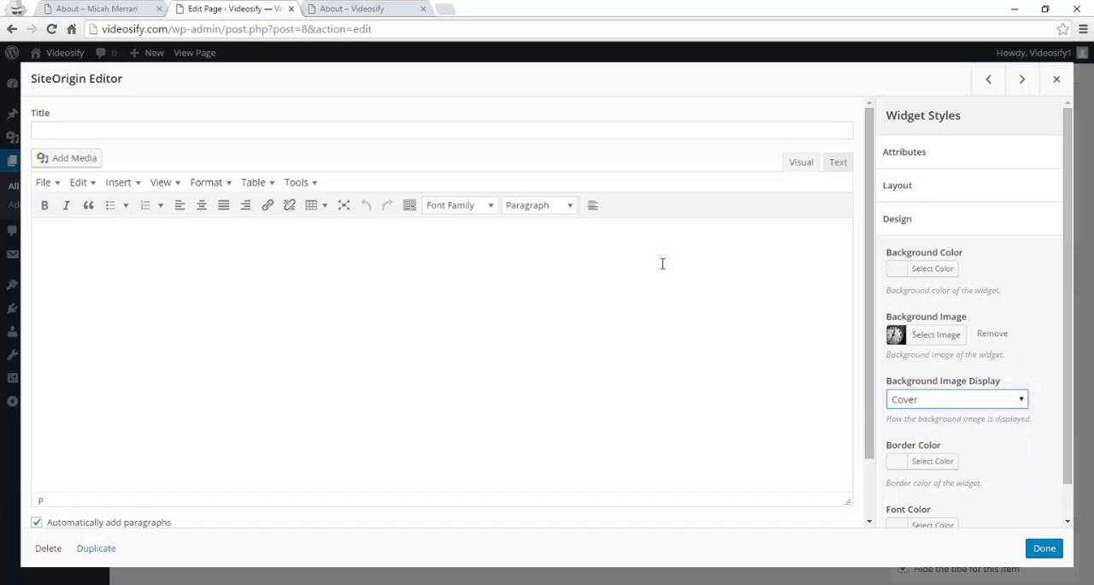
- Add a spacer with a height of 350px to the clock image widget and finish editing it
left_click(593, 205)
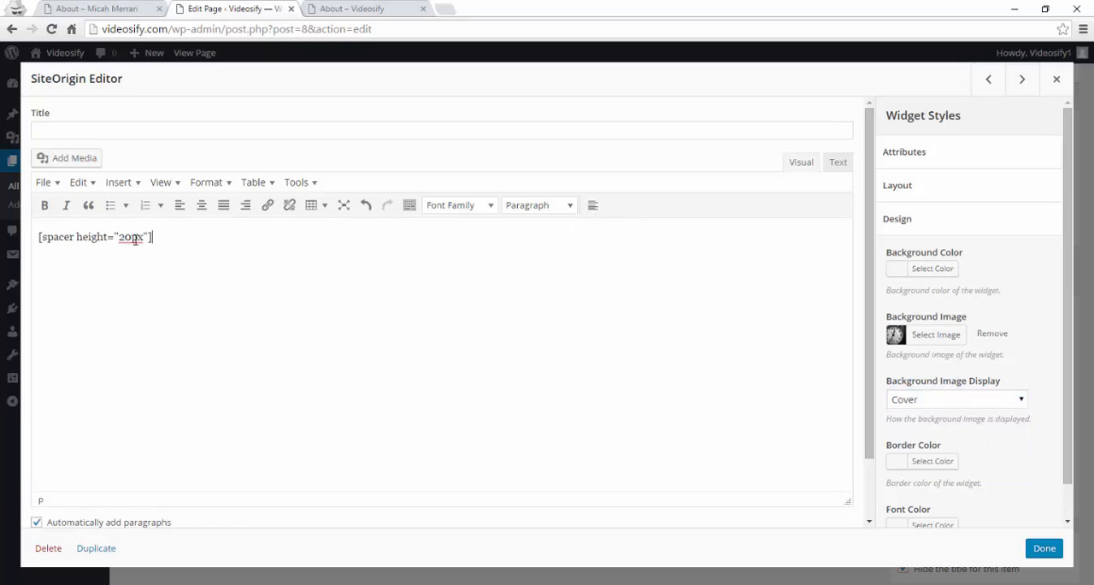
key("BackSpace")
key("BackSpace")
type("350")
left_click(1037, 550)
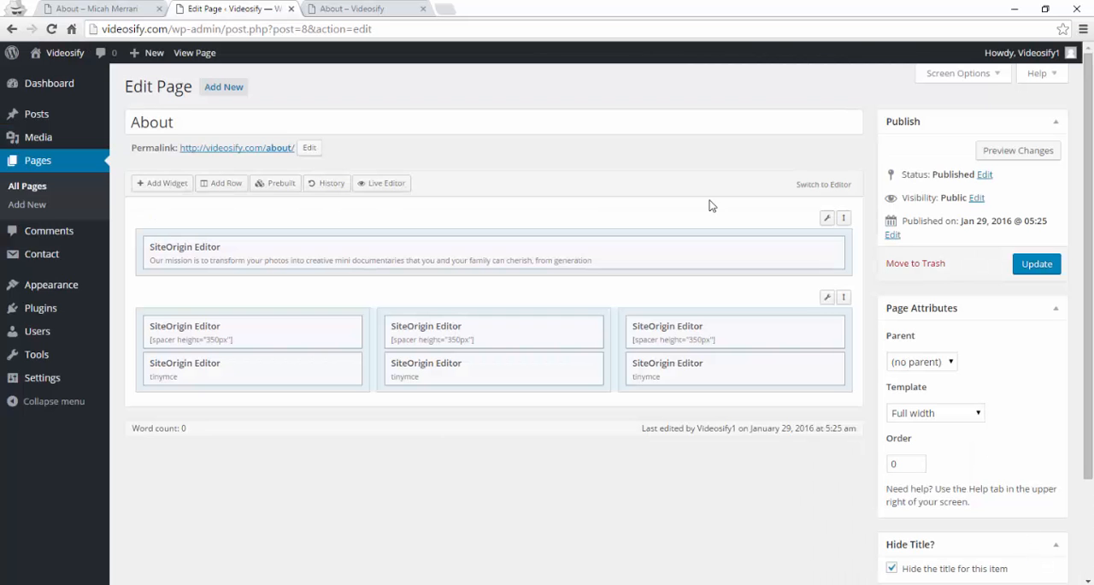
- Copy the caption "We will capture your memories" from the example's About page and return to the page being edited
mouse_move(307, 371)
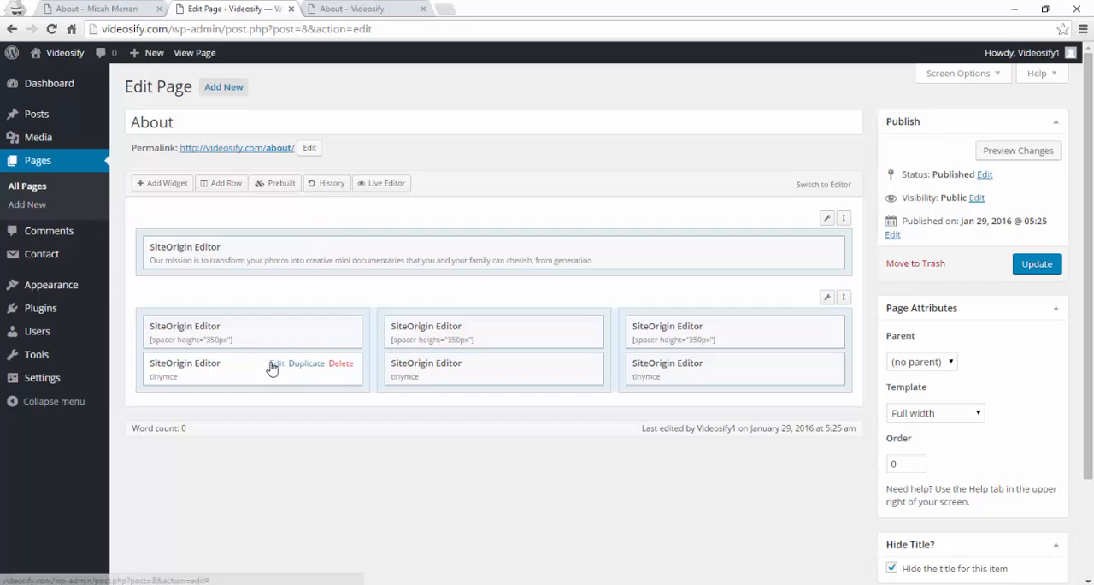
left_click(85, 9)
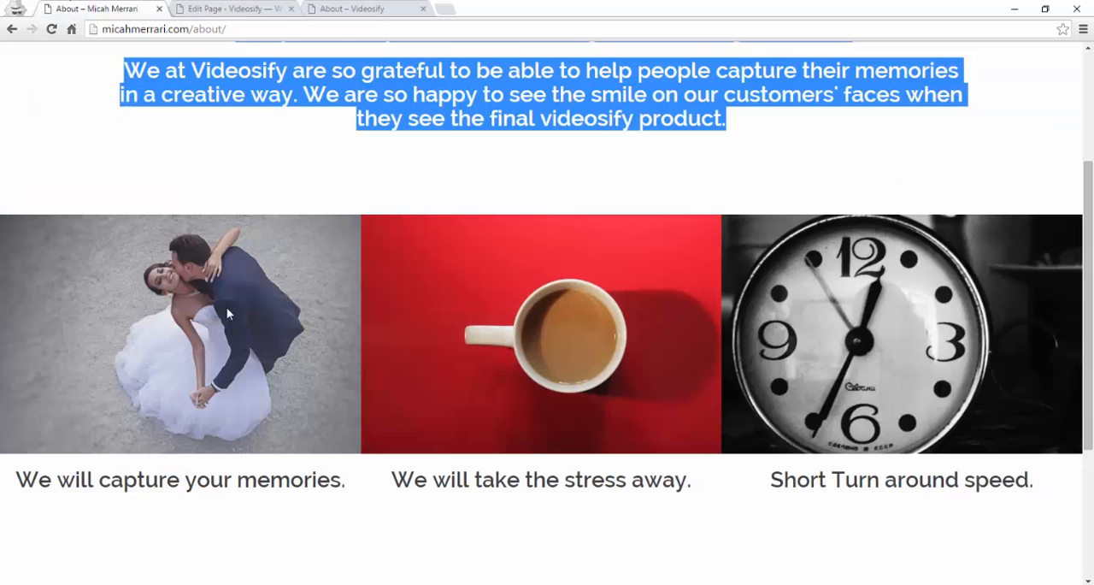
left_click_drag(341, 477, 16, 490)
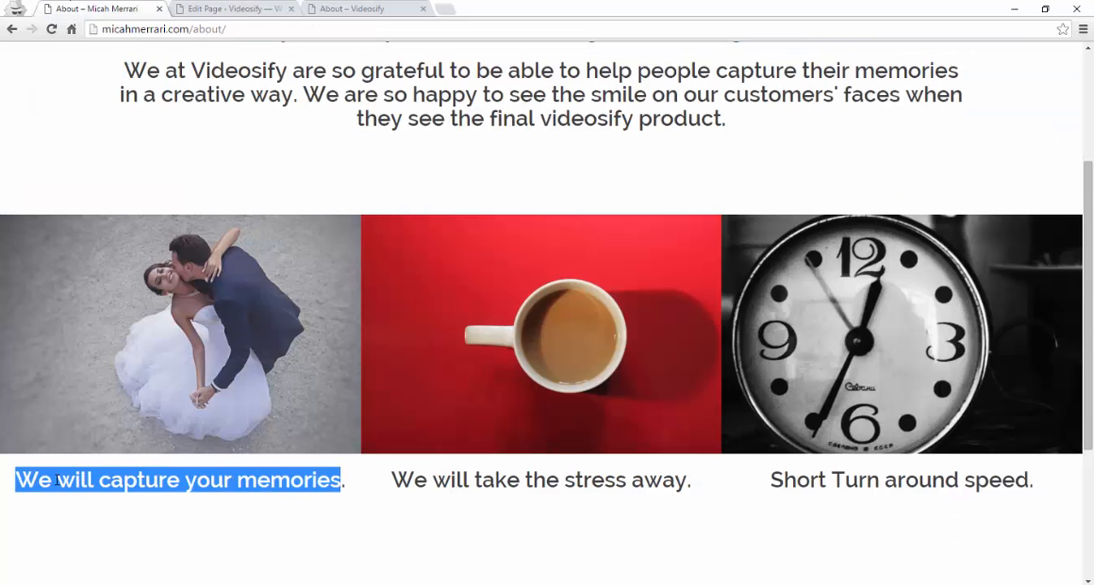
right_click(57, 481)
left_click(86, 490)
left_click(231, 9)
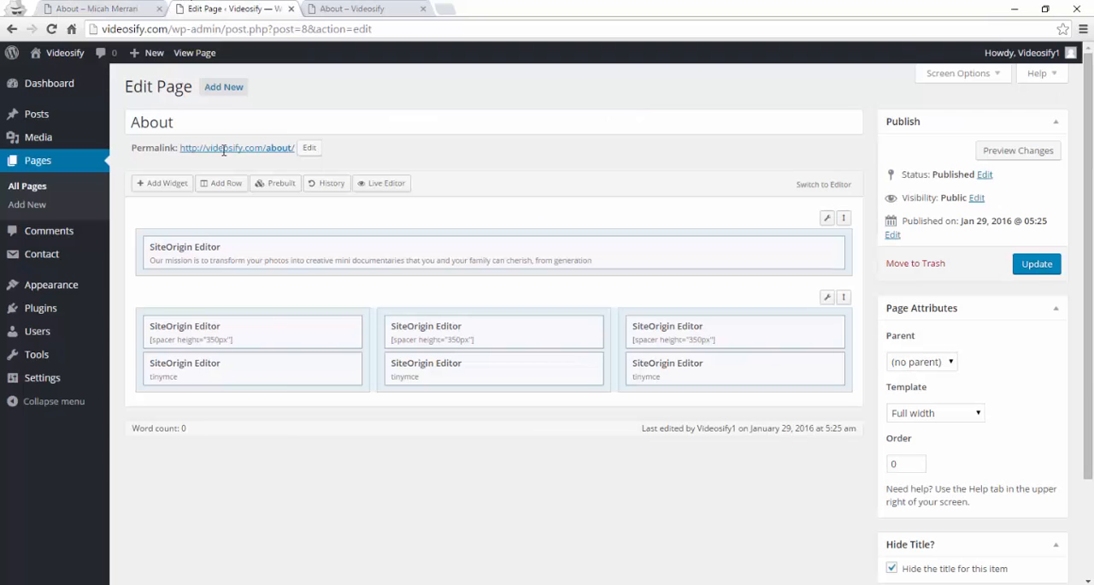
- Paste the caption "We will capture your memories" as text into the first column's lower widget
left_click(276, 363)
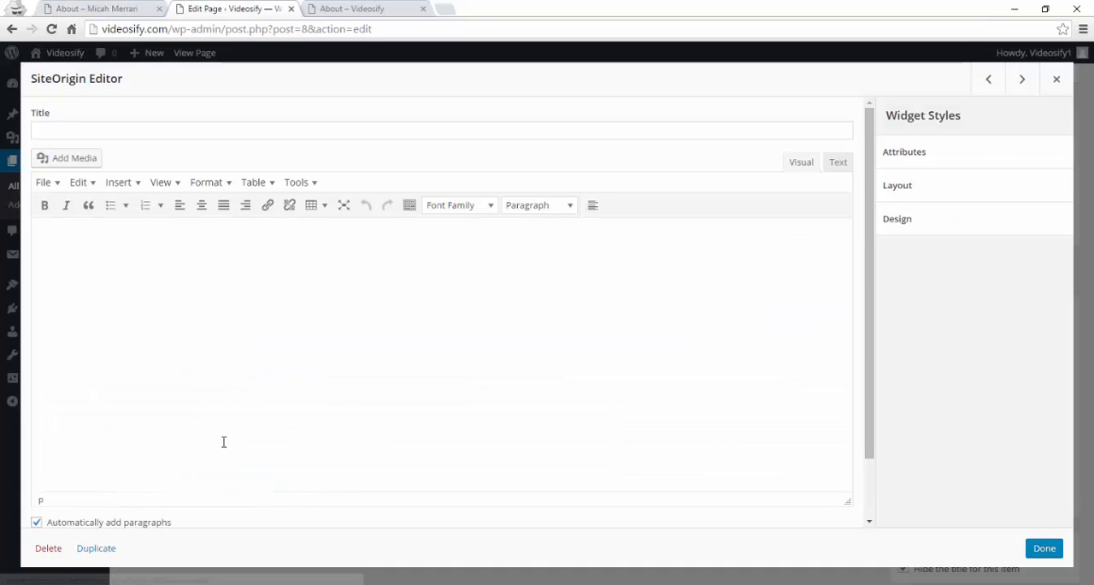
left_click(838, 162)
right_click(225, 223)
left_click(282, 308)
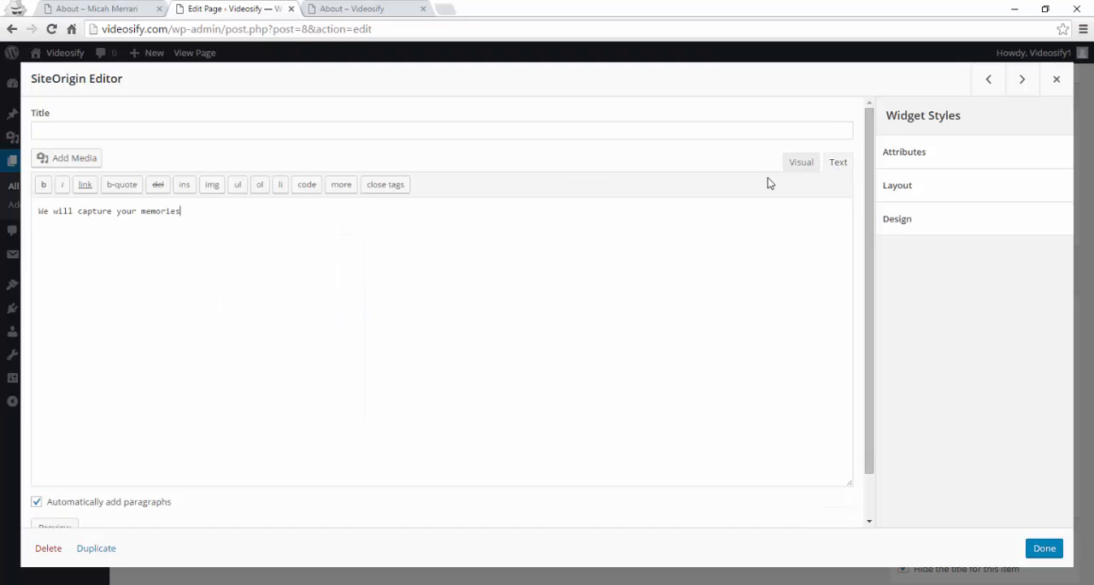
- Centre the first column's caption, format it as Heading 3, and finish editing the widget
left_click(800, 163)
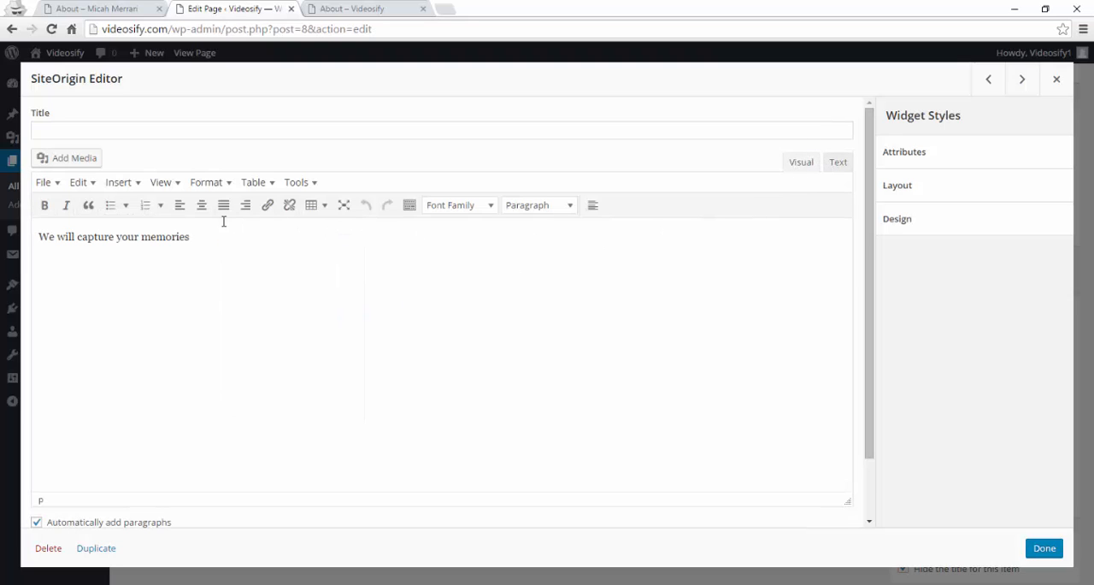
left_click(201, 206)
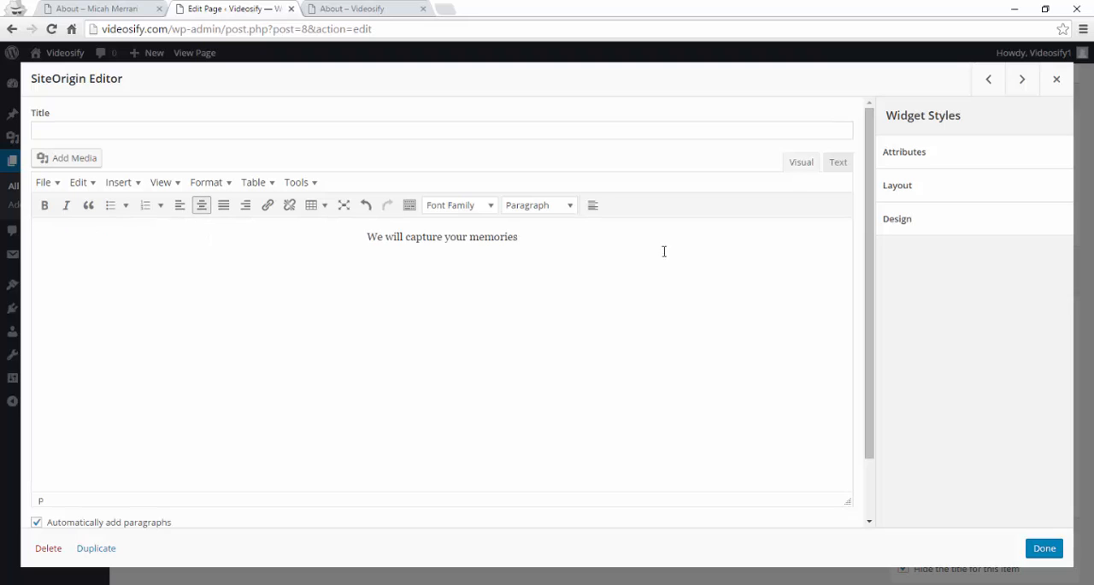
left_click(567, 210)
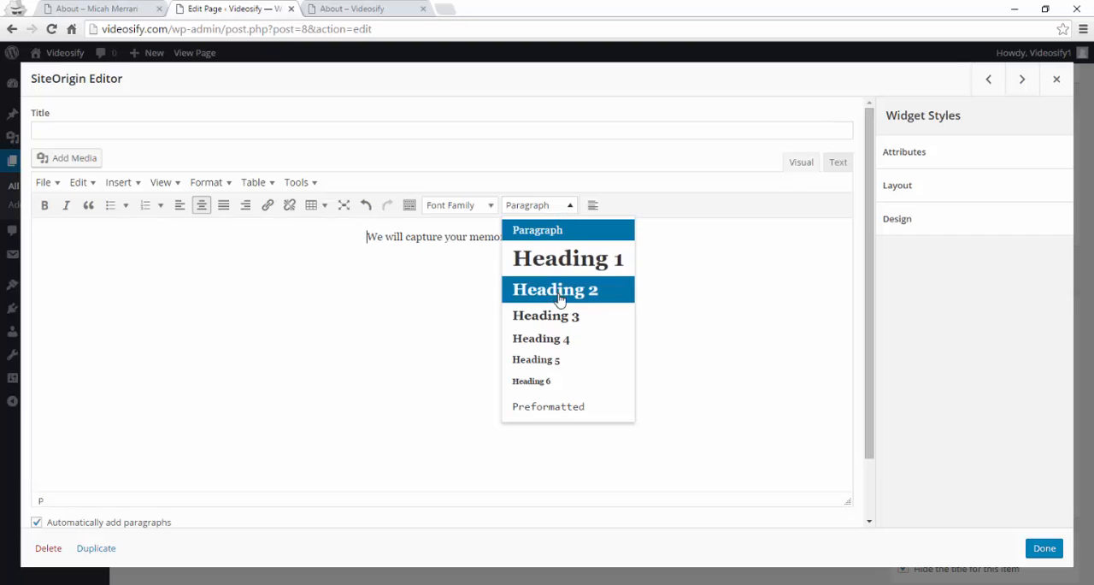
left_click(560, 326)
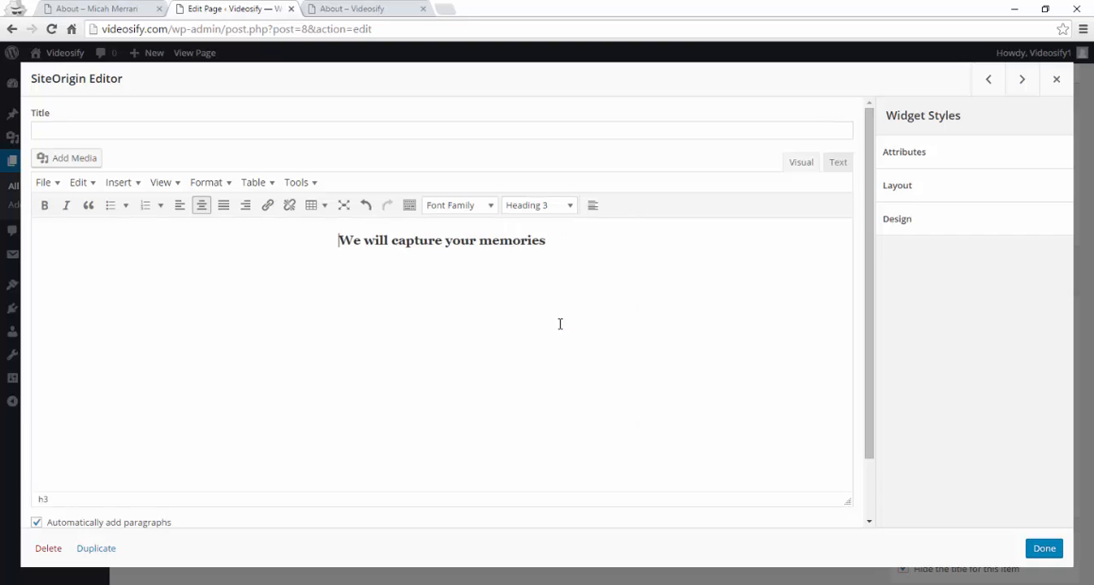
left_click(1045, 551)
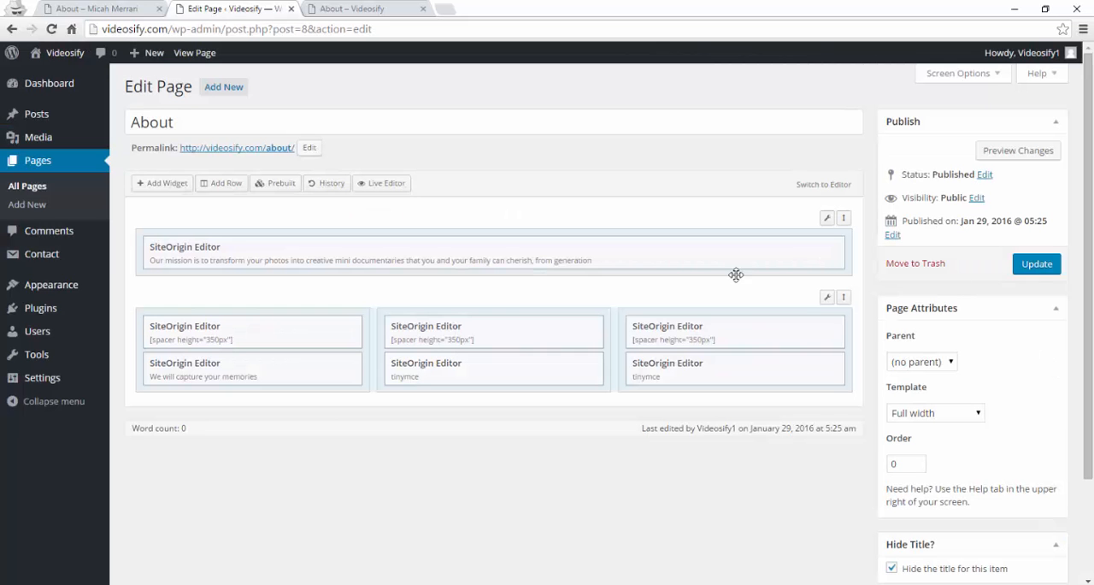
- Try to copy the caption "We will take the stress away." from the example's About page into the second column's lower widget
left_click(514, 368)
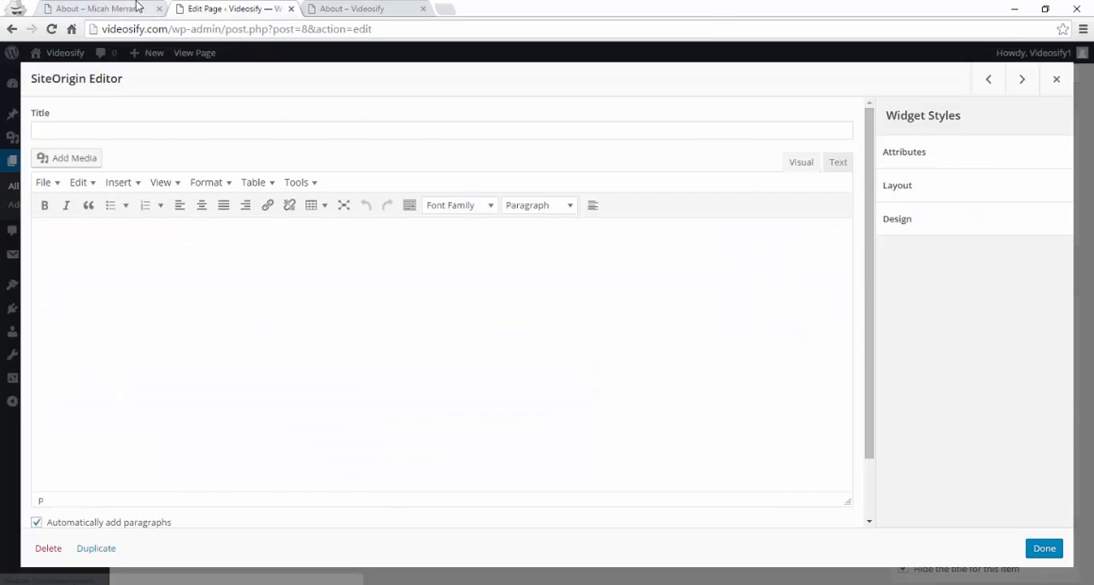
left_click(98, 8)
left_click_drag(698, 480, 392, 480)
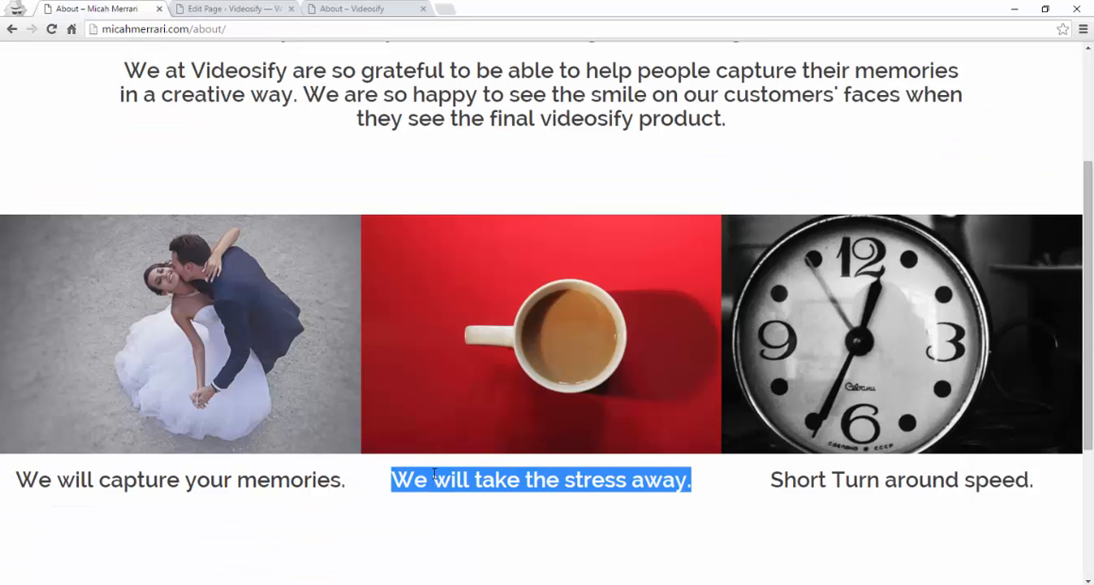
right_click(435, 472)
left_click(285, 5)
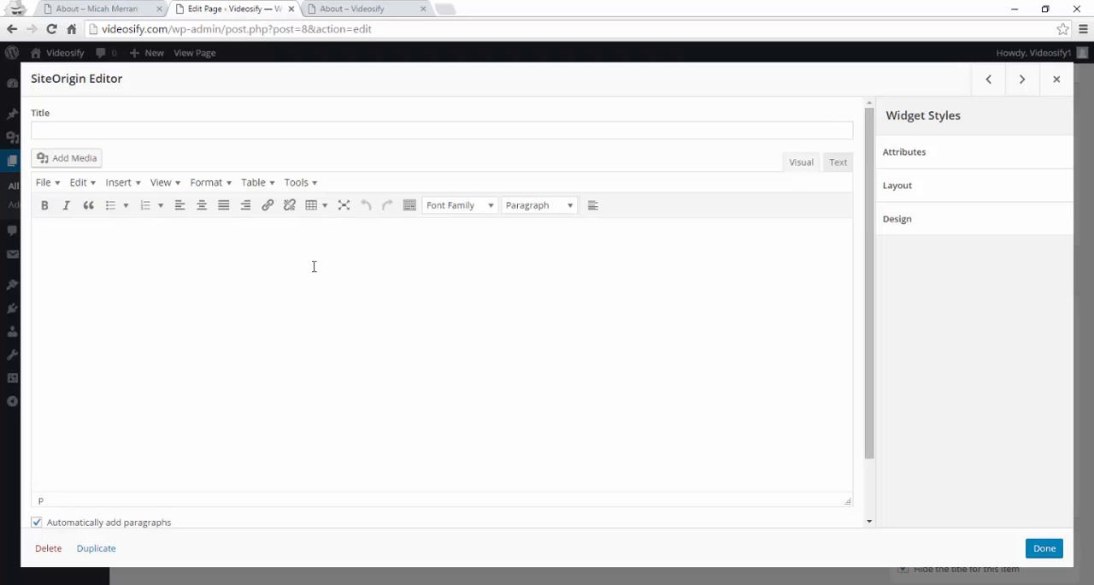
left_click(838, 162)
right_click(435, 226)
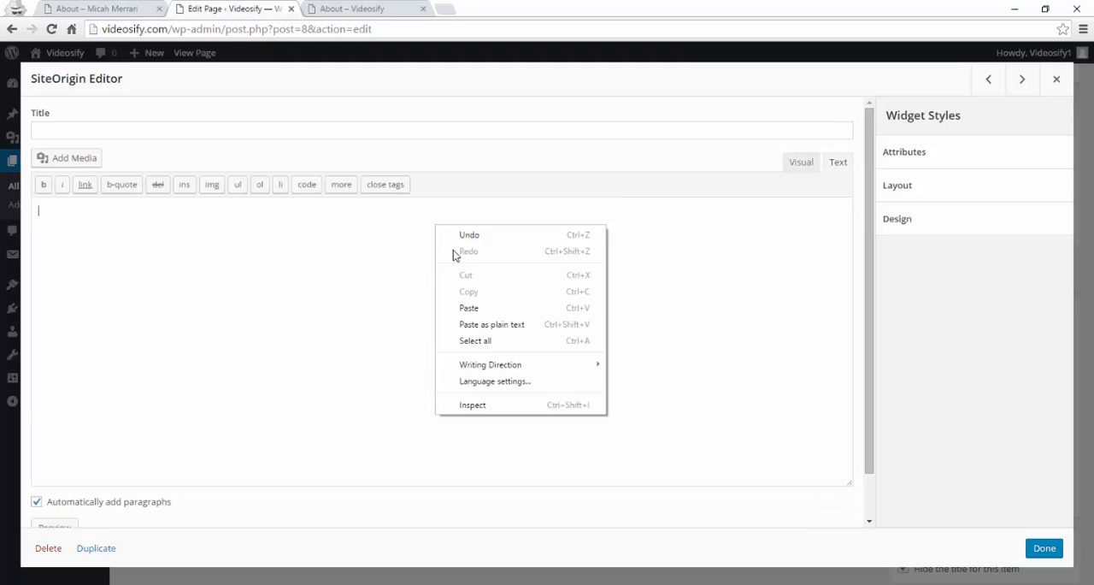
left_click(475, 326)
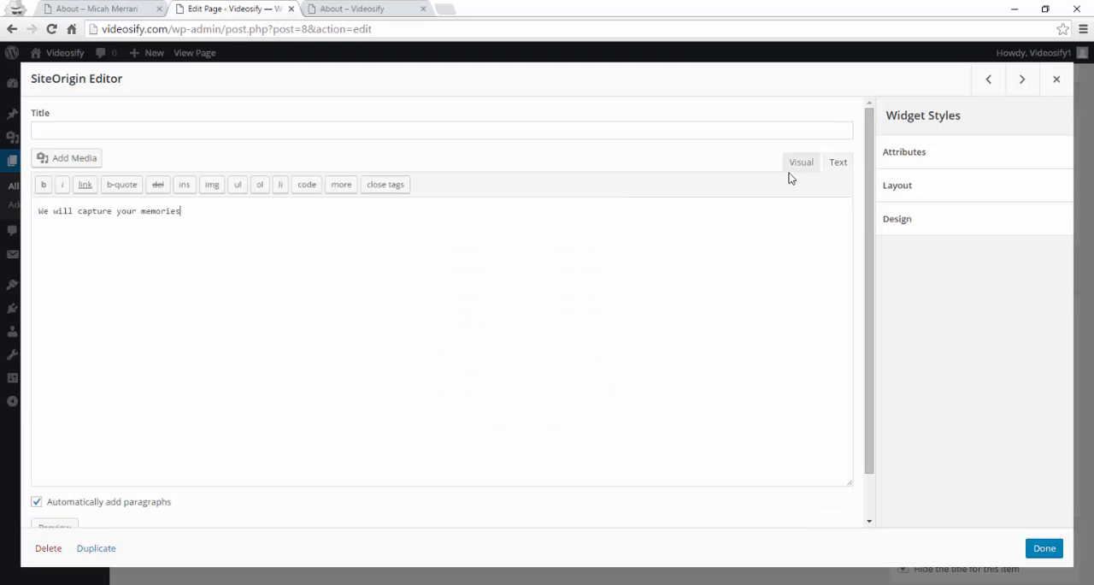
- Format the second column's caption as centred Heading 3 and finish editing the widget
left_click(795, 164)
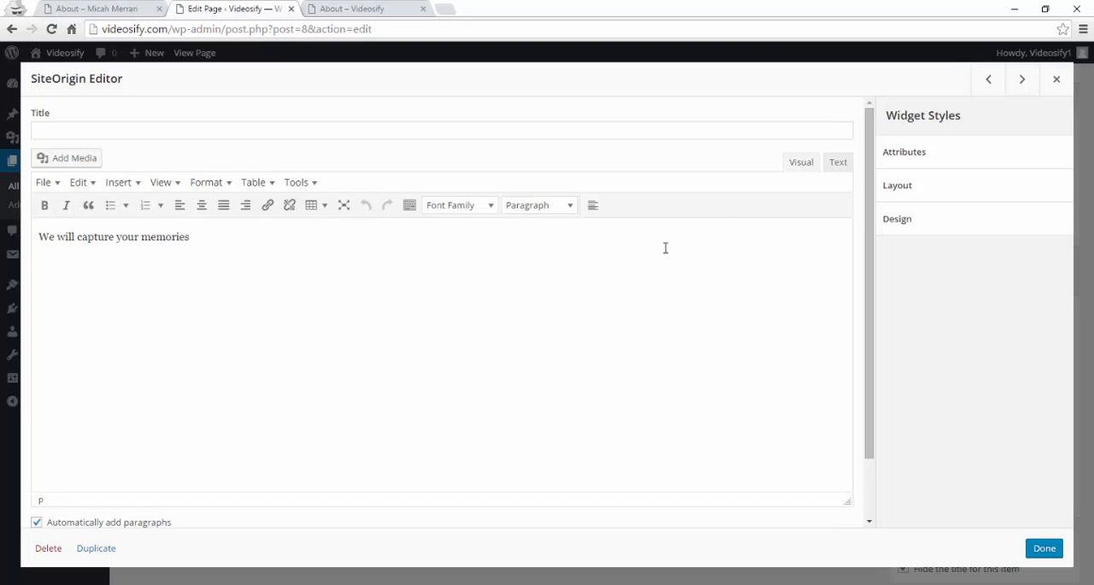
left_click(545, 217)
left_click(557, 312)
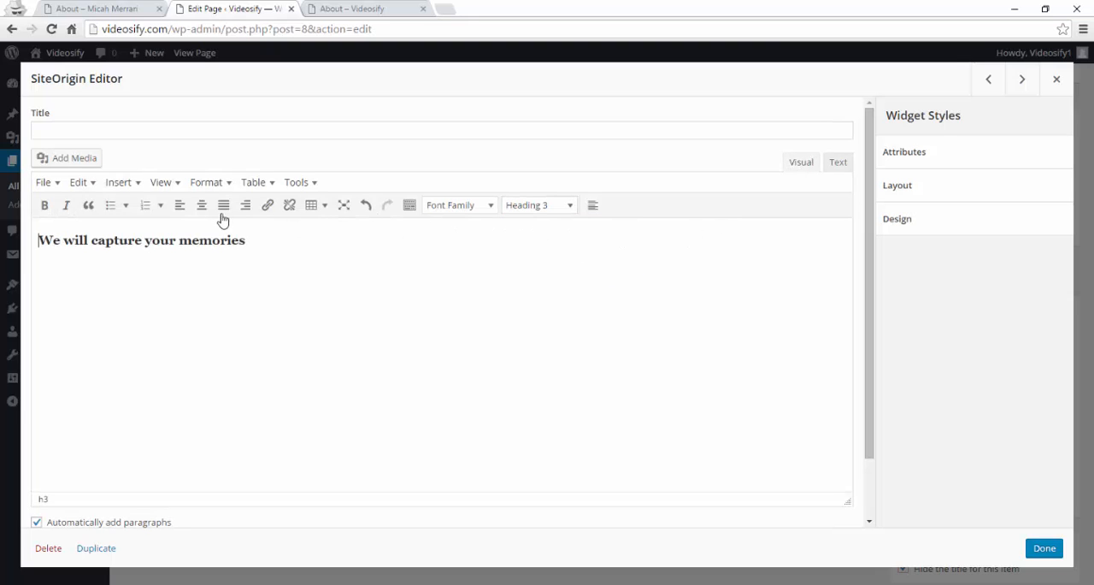
left_click(202, 205)
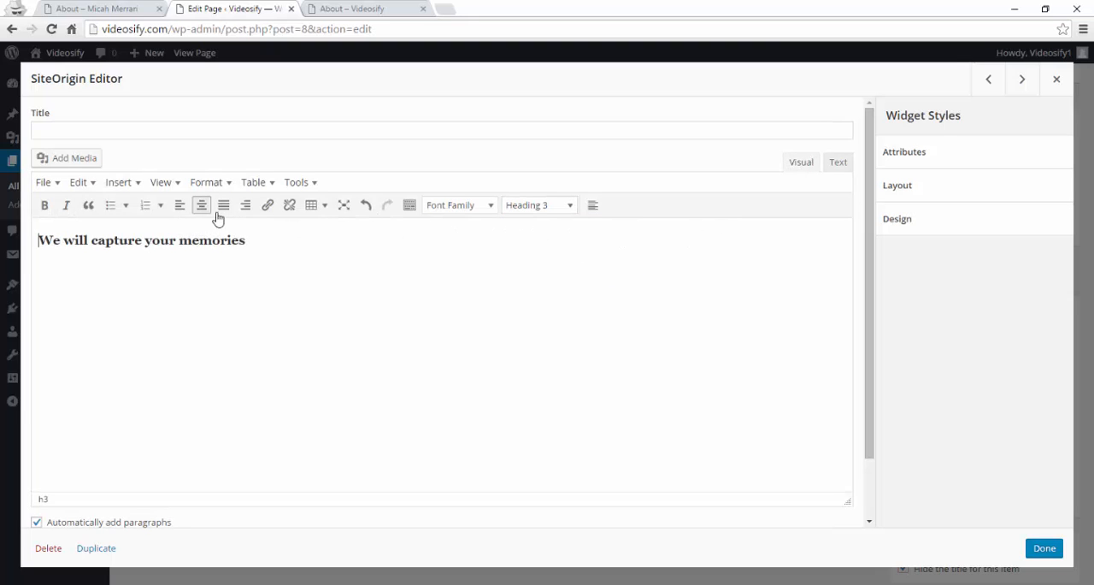
left_click(1037, 547)
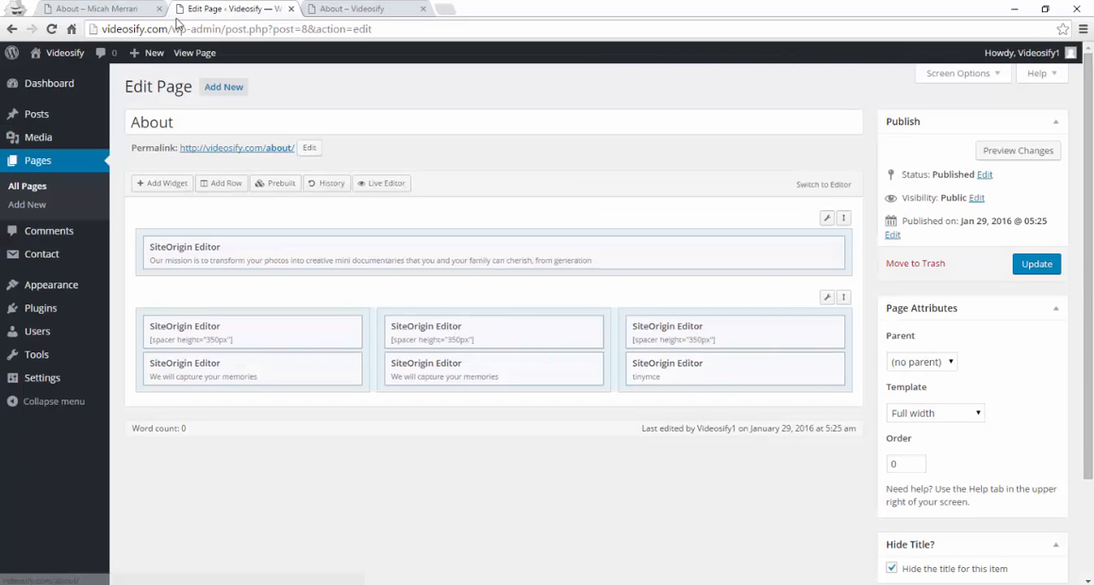
- Copy the caption "Short Turn around speed" from the example's About page and return to the page being edited
left_click(107, 8)
left_click_drag(1030, 479, 768, 474)
right_click(805, 475)
left_click(812, 484)
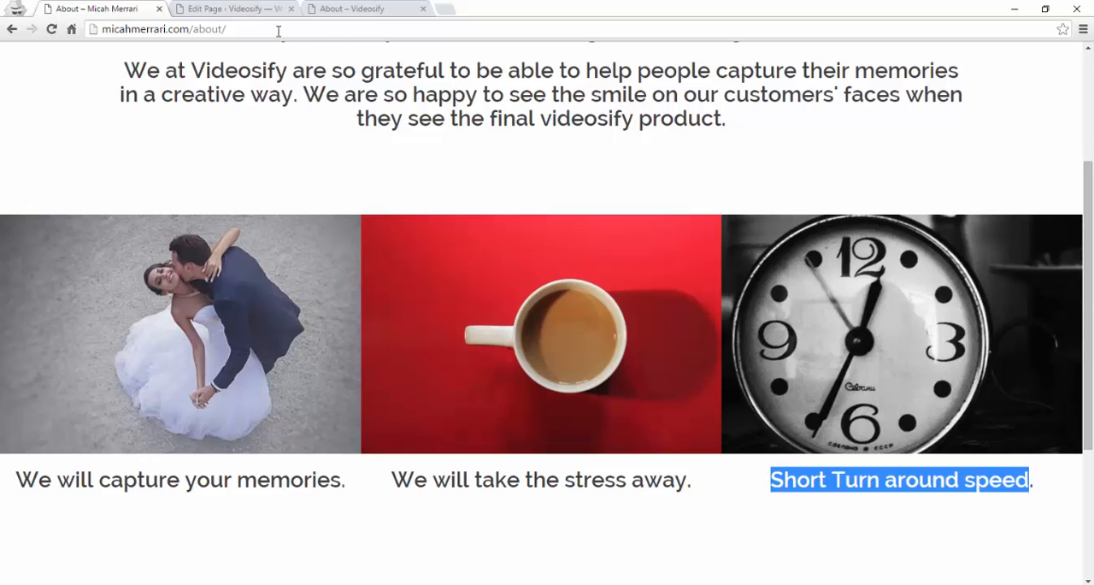
left_click(231, 9)
- Paste the caption "Short Turn around speed" as text into the third column's lower widget
left_click(758, 364)
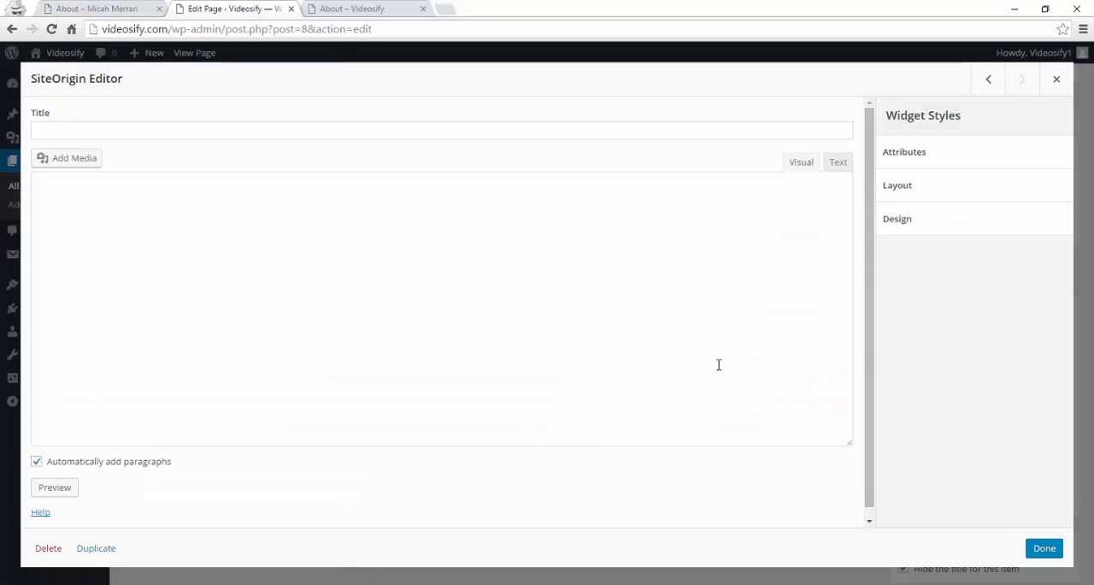
left_click(838, 163)
right_click(701, 230)
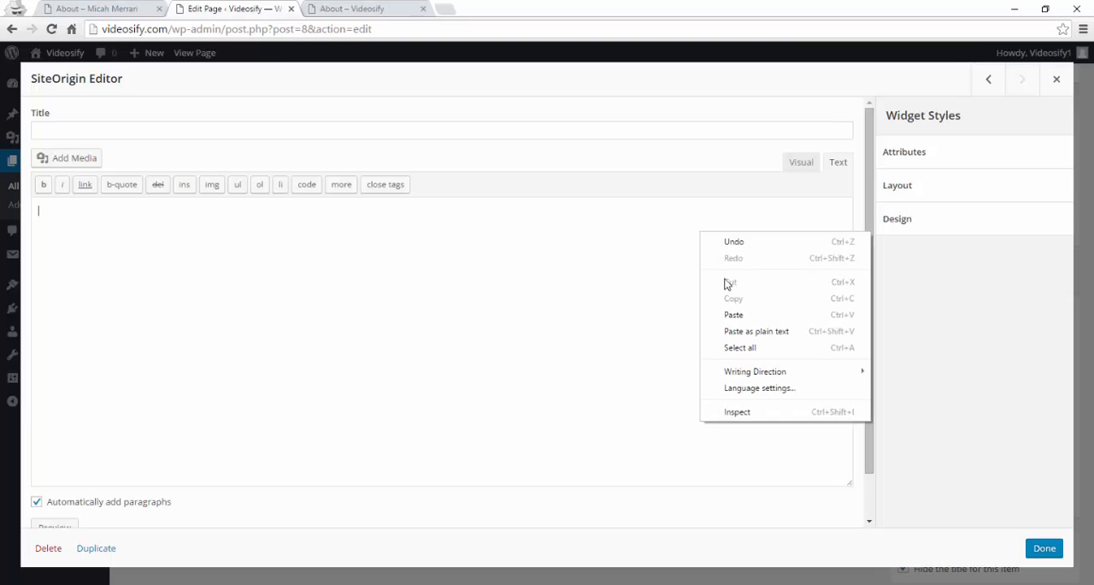
left_click(734, 314)
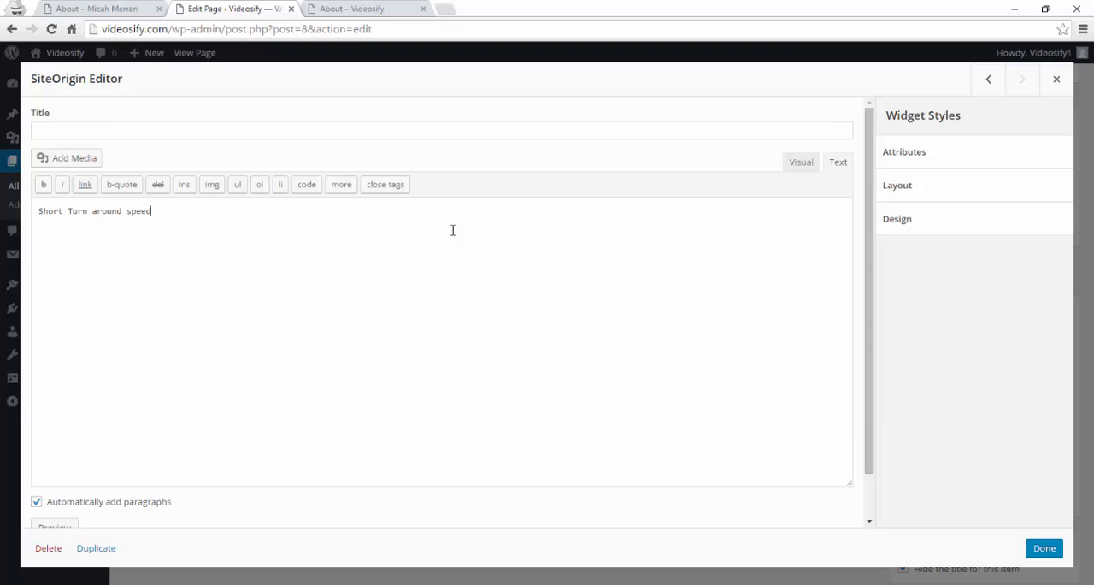
- Centre the third column's caption and format it as Heading 3
left_click(799, 163)
left_click(201, 205)
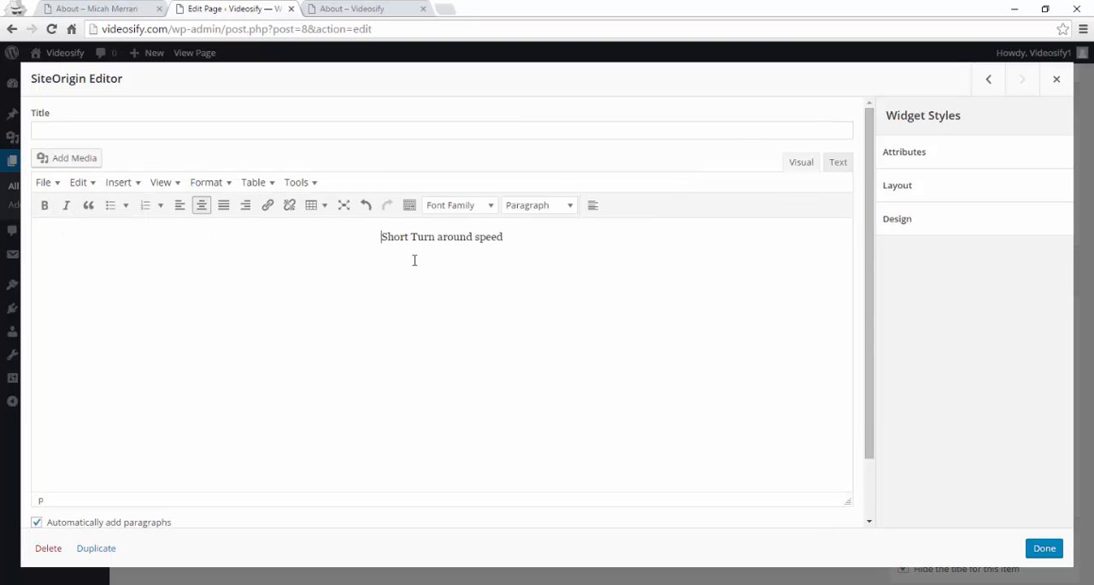
left_click(526, 207)
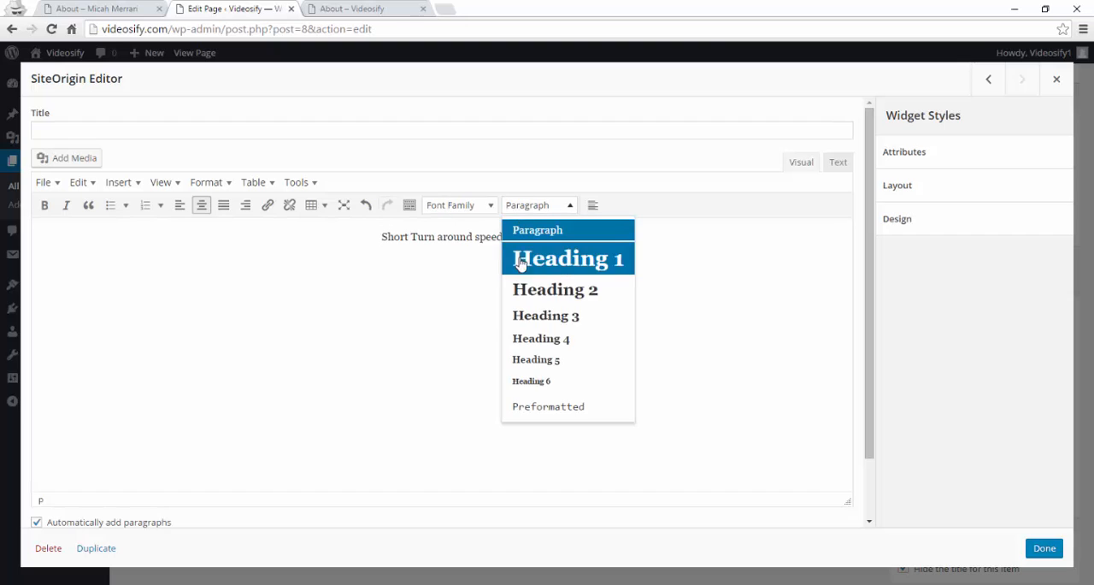
left_click(531, 322)
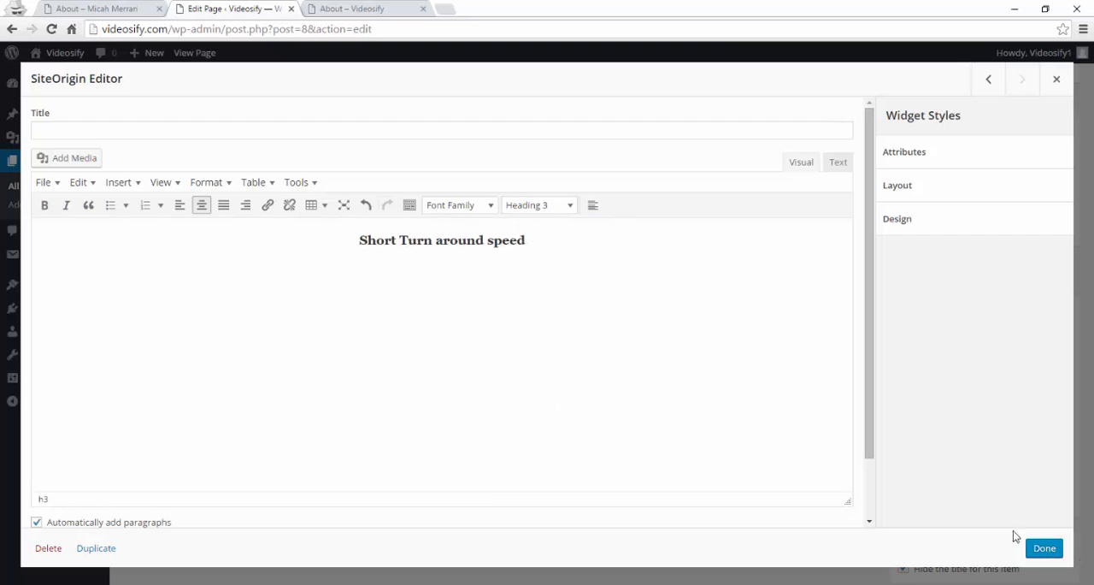
- Compare the third column's caption with the example, end it with a period, and finish editing the widget
left_click(95, 9)
left_click(229, 8)
key("End")
type(".")
left_click(1045, 548)
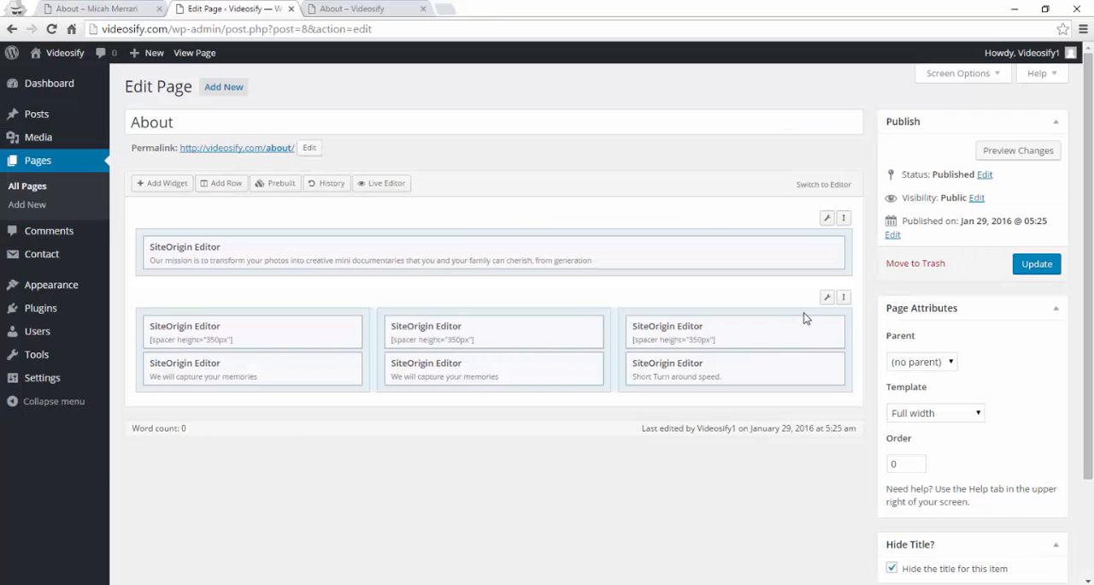
- Set the three-column row to Full Width Stretched with no padding between columns, and update the About page
mouse_move(826, 306)
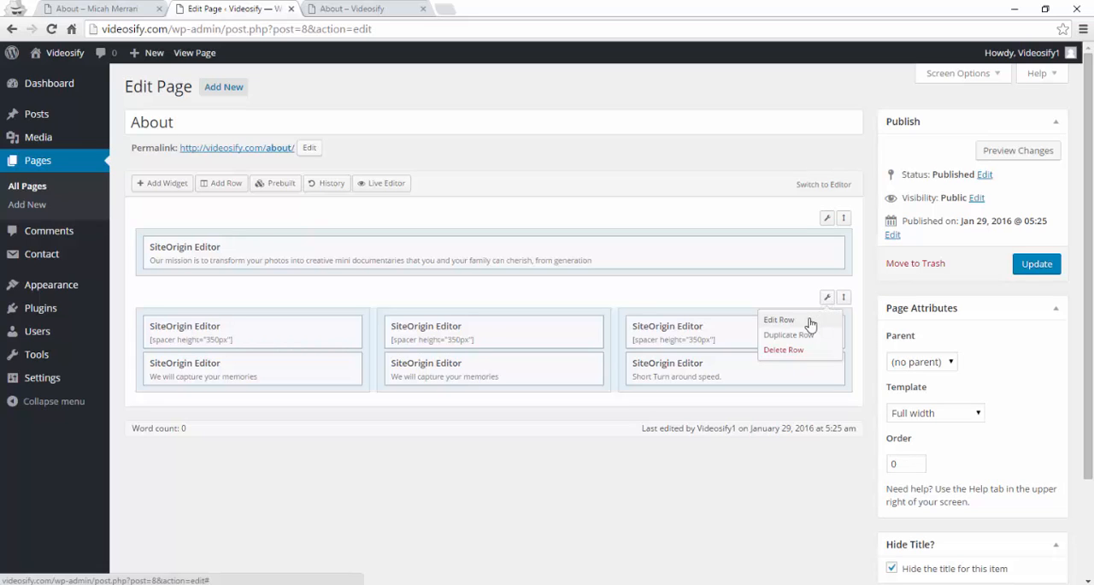
left_click(778, 320)
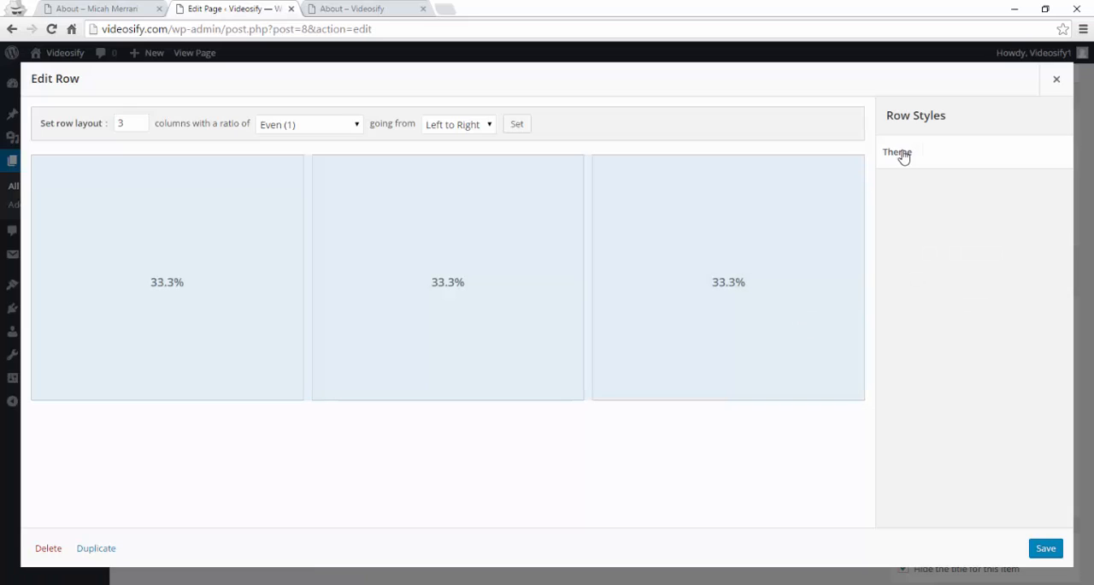
left_click(903, 162)
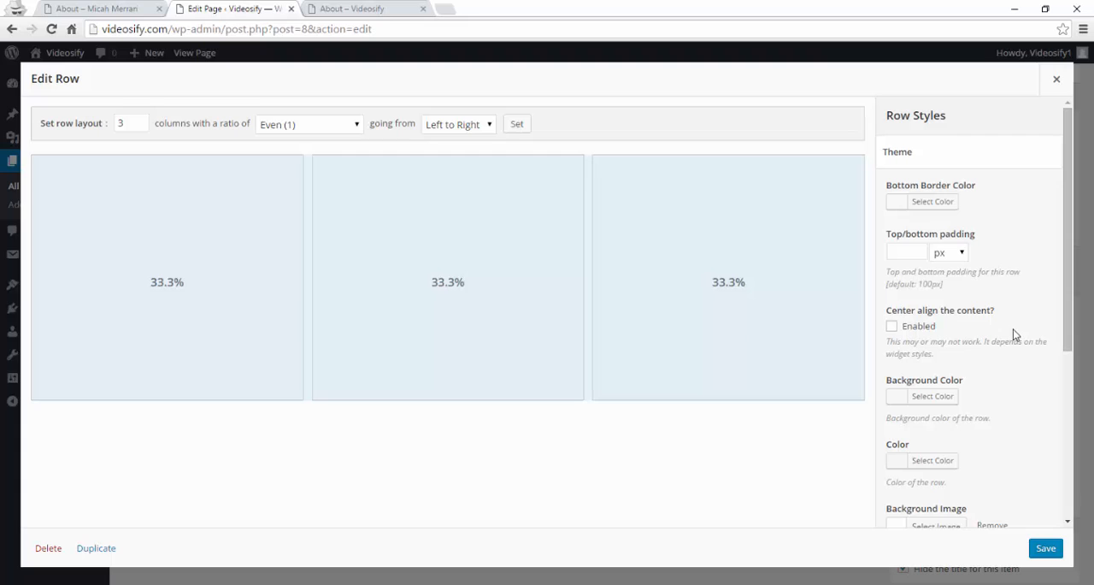
scroll(1013, 333, "down", 4)
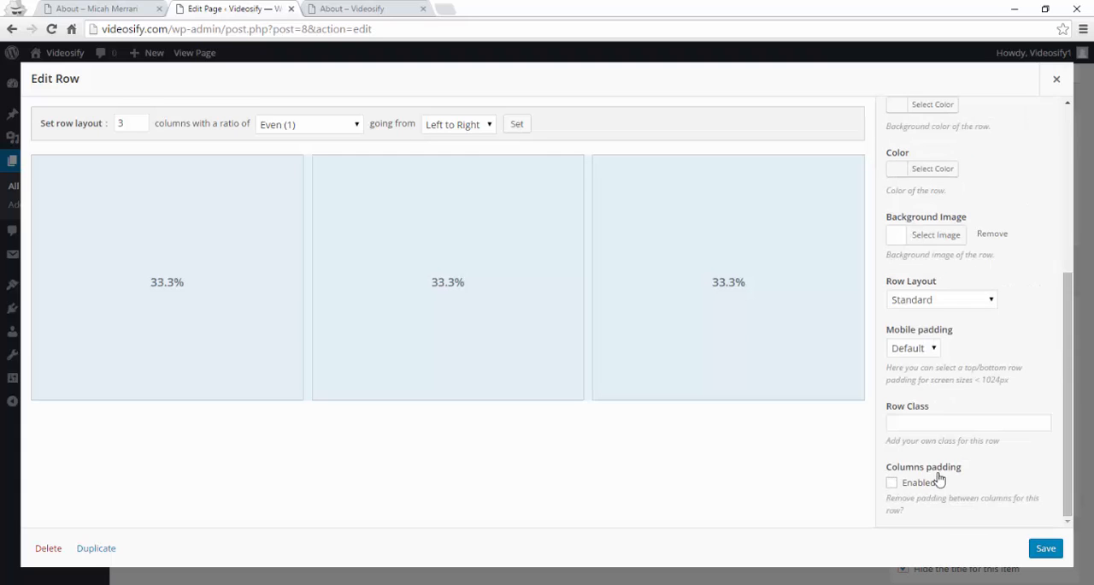
left_click(892, 484)
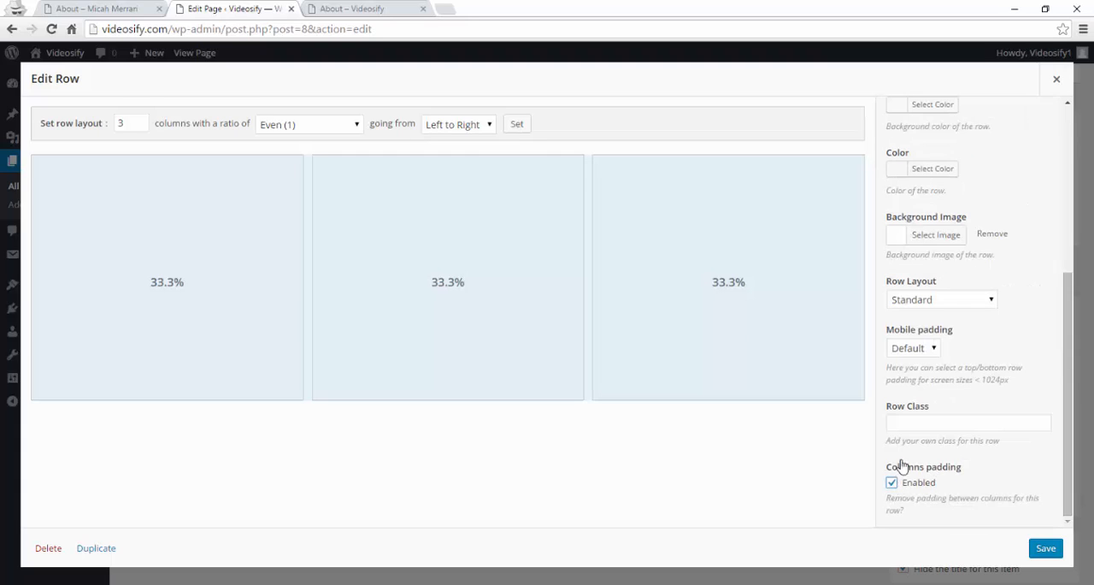
left_click(931, 301)
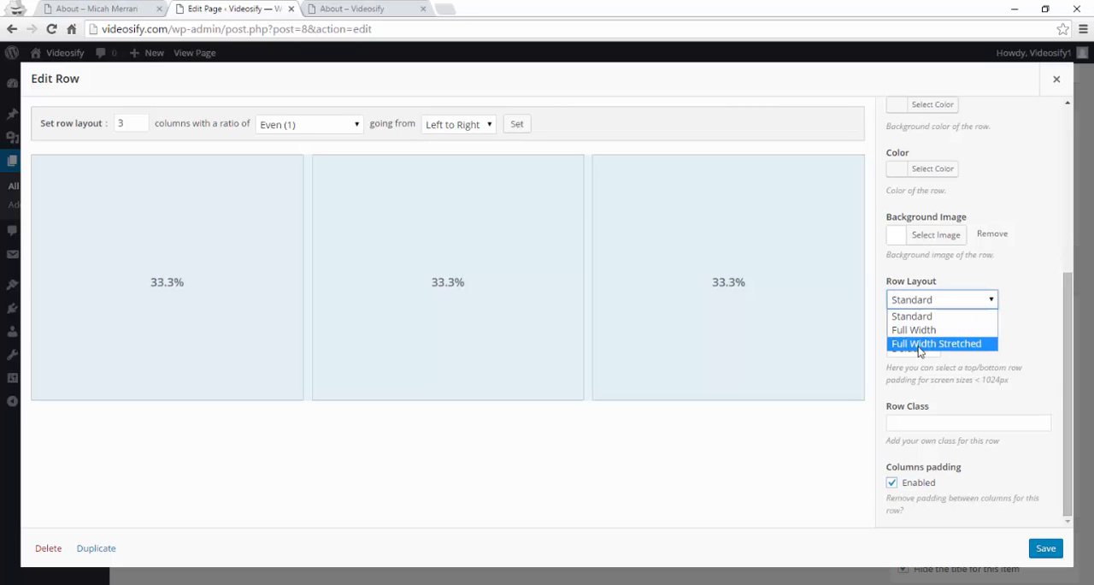
left_click(948, 345)
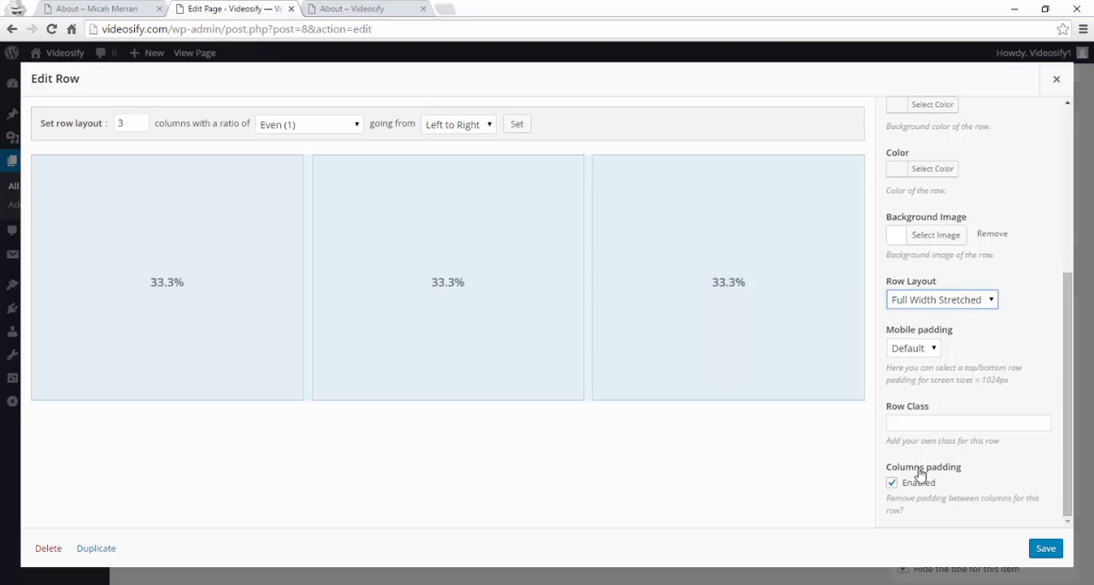
left_click(1045, 549)
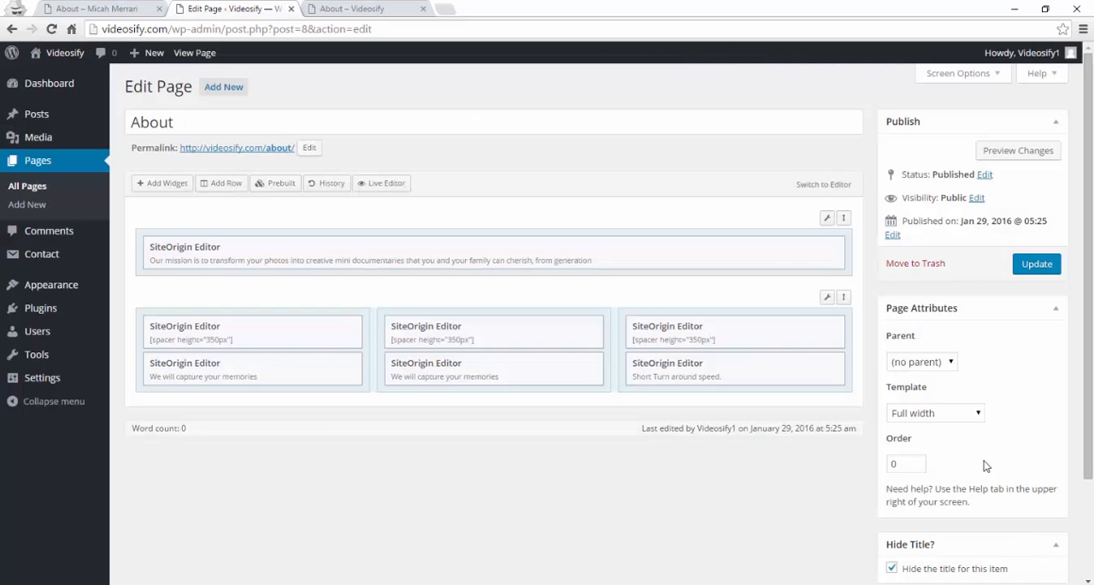
left_click(1043, 268)
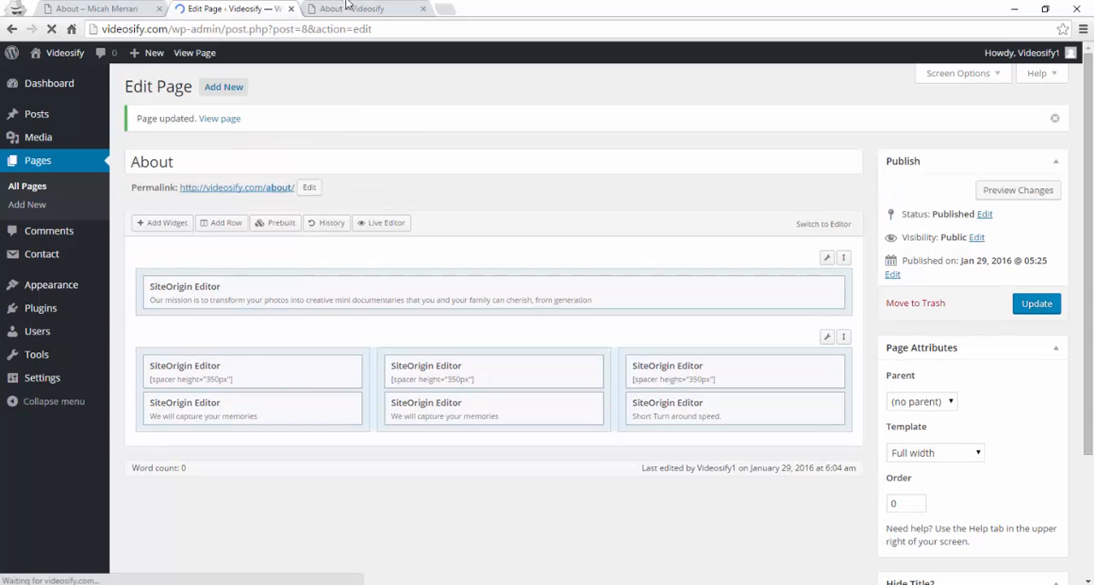
- Try to copy the middle caption "We will take the stress away." from the example site's About page
left_click(85, 8)
left_click_drag(704, 484, 392, 483)
right_click(432, 484)
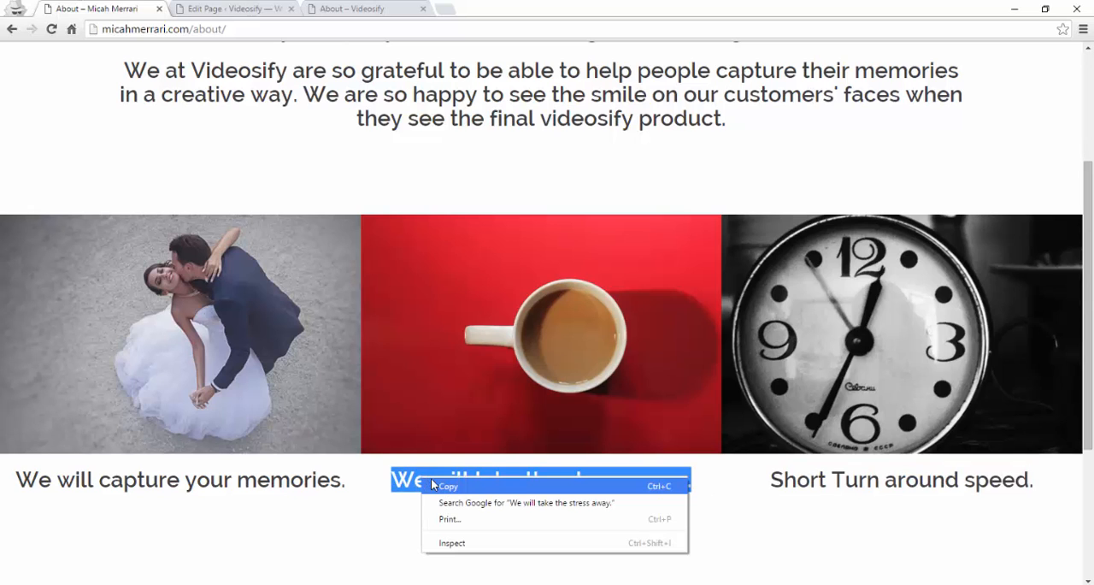
- Replace the middle column's lower caption with the plain text "Short Turn around speed" and return to visual editing
left_click(232, 9)
left_click(518, 406)
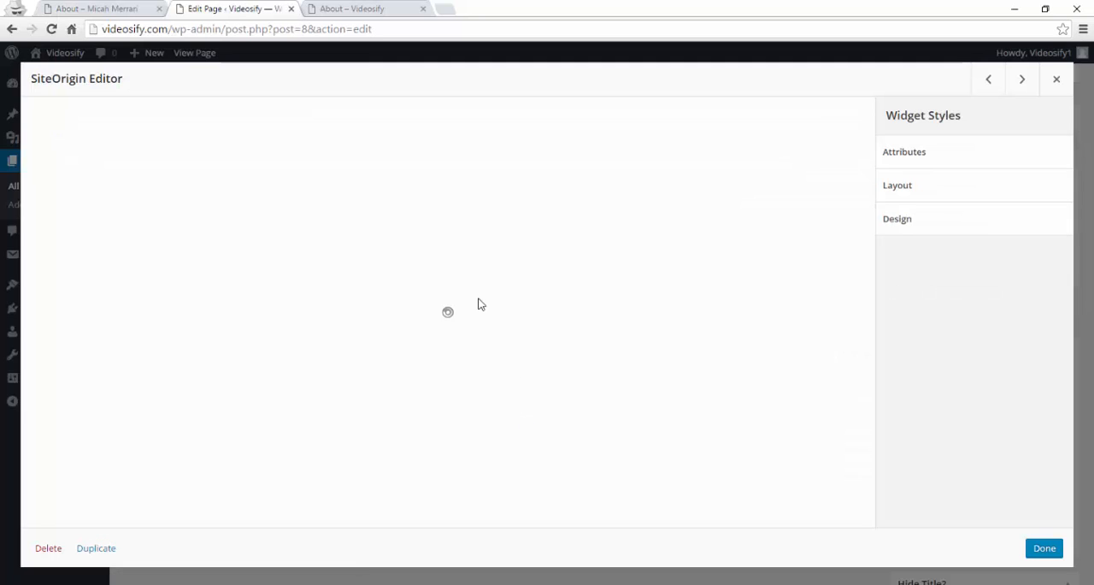
left_click(836, 162)
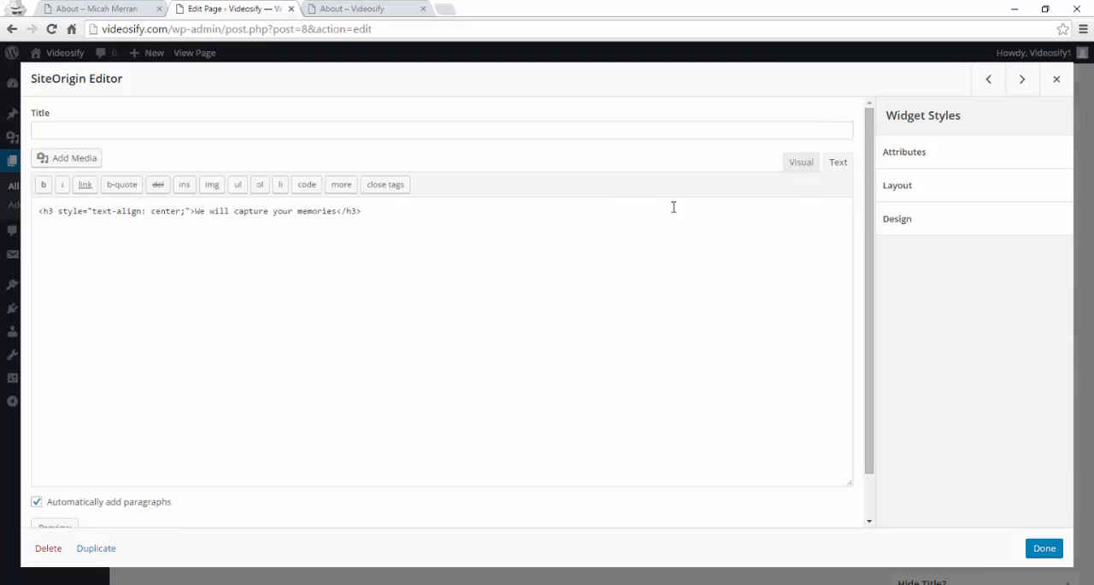
key("ctrl+a")
key("ctrl+v")
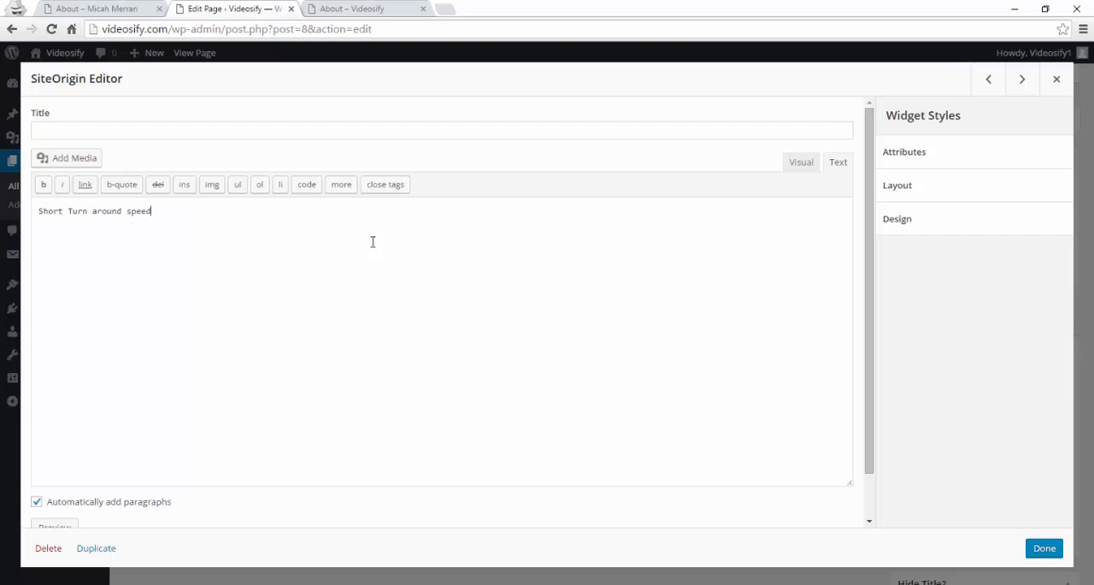
left_click(801, 161)
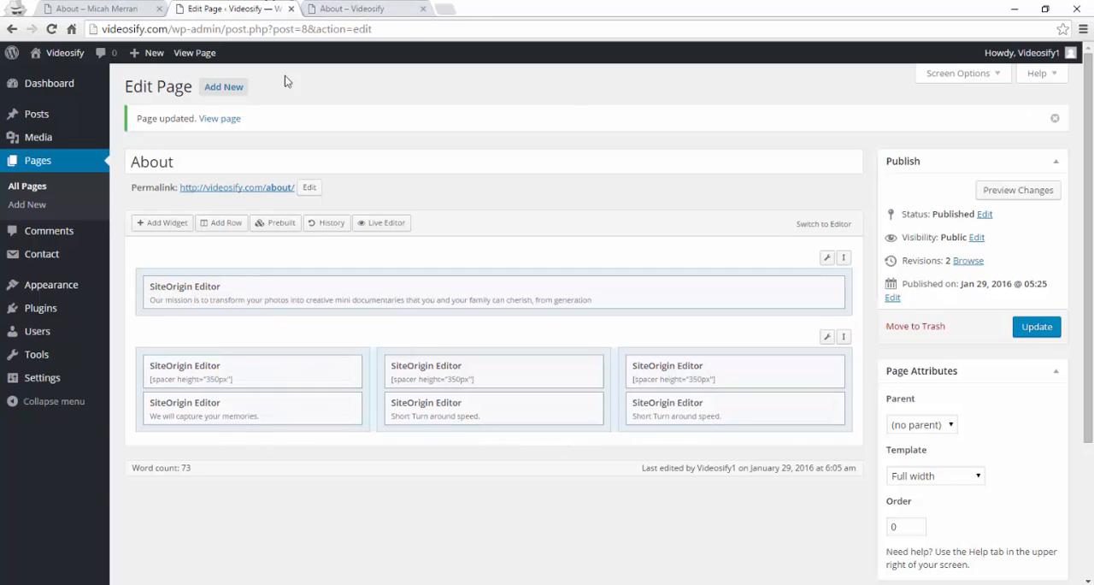
- Reload the live About page and examine the mission text, the three captioned images and the spacing around the rows
left_click(346, 8)
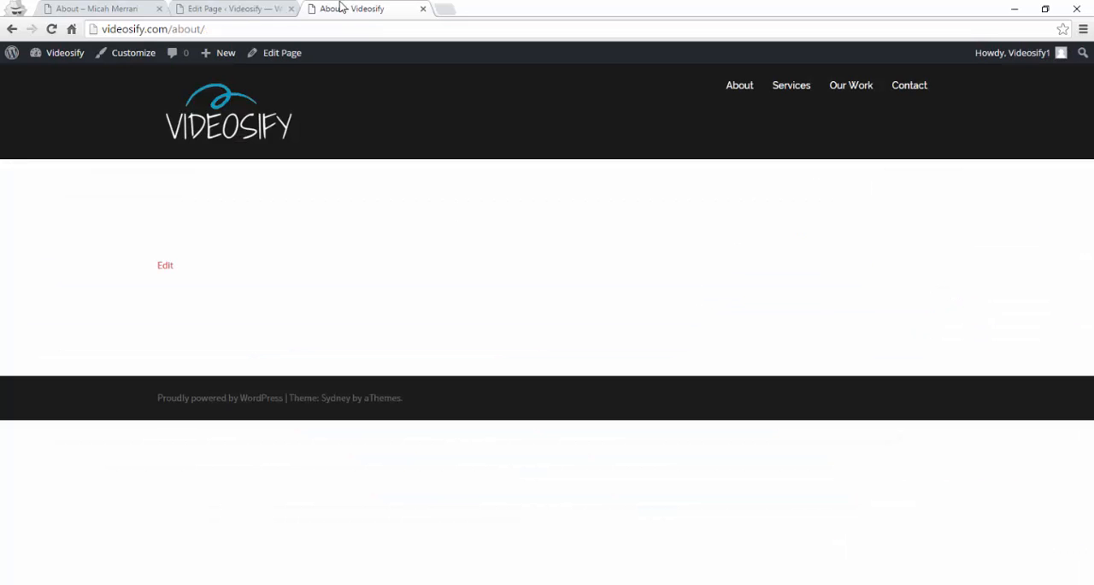
left_click(49, 34)
scroll(752, 352, "down", 1)
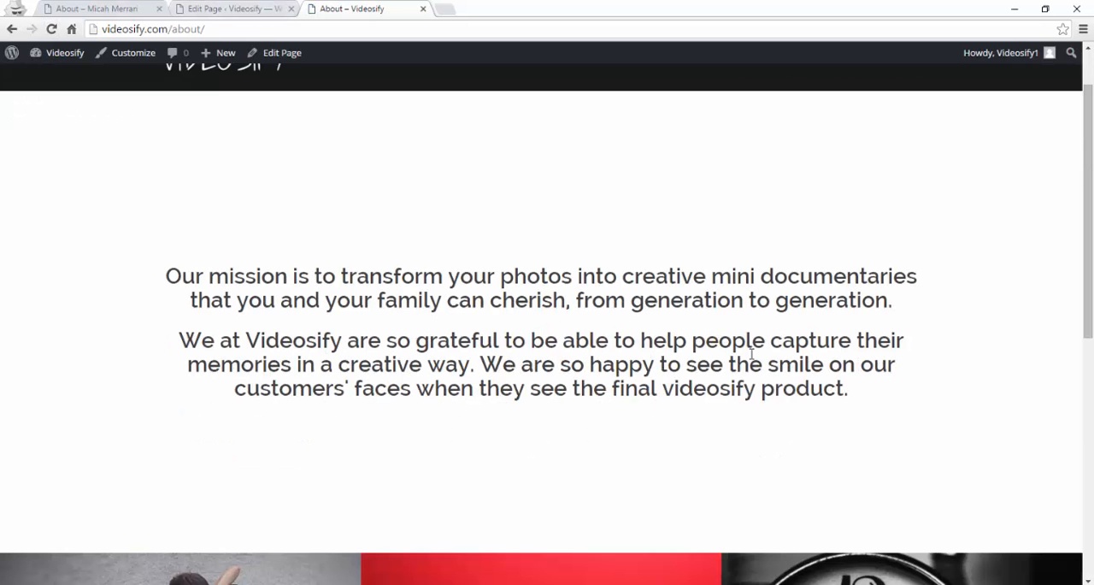
scroll(751, 353, "down", 5)
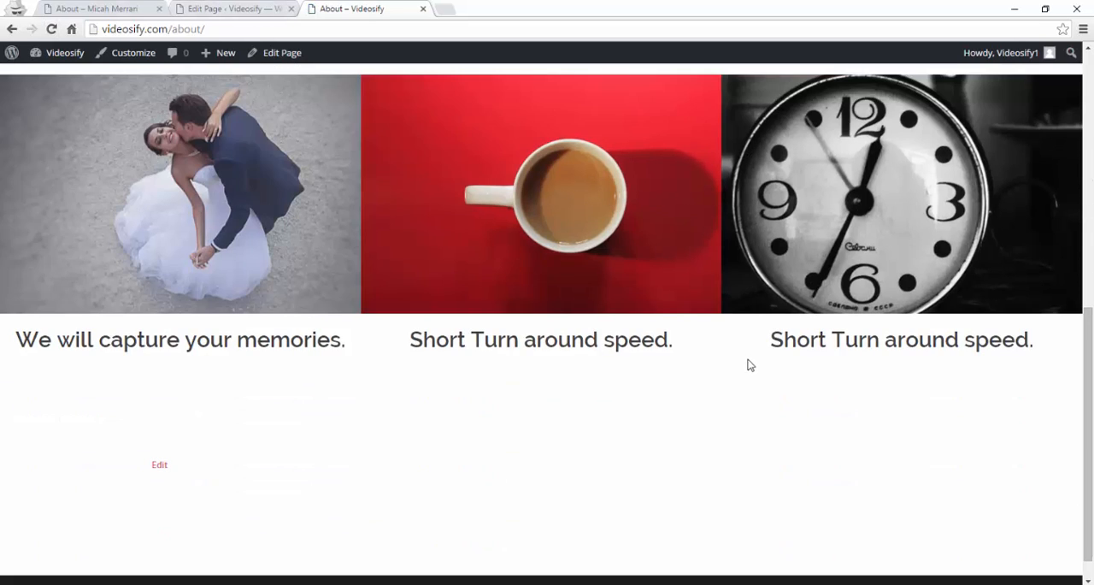
scroll(458, 389, "up", 6)
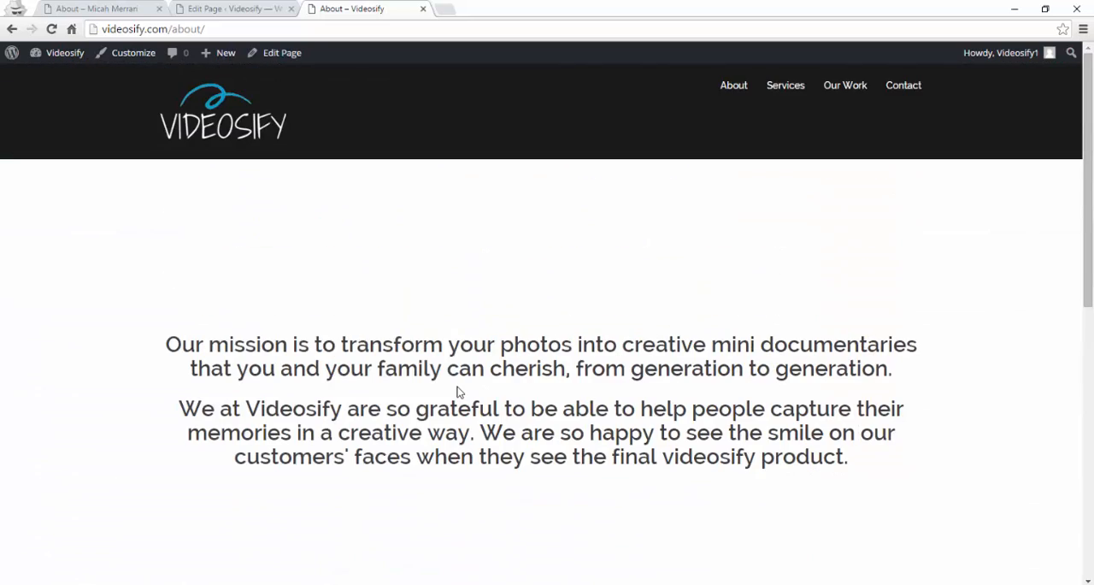
scroll(458, 389, "down", 2)
scroll(458, 387, "up", 1)
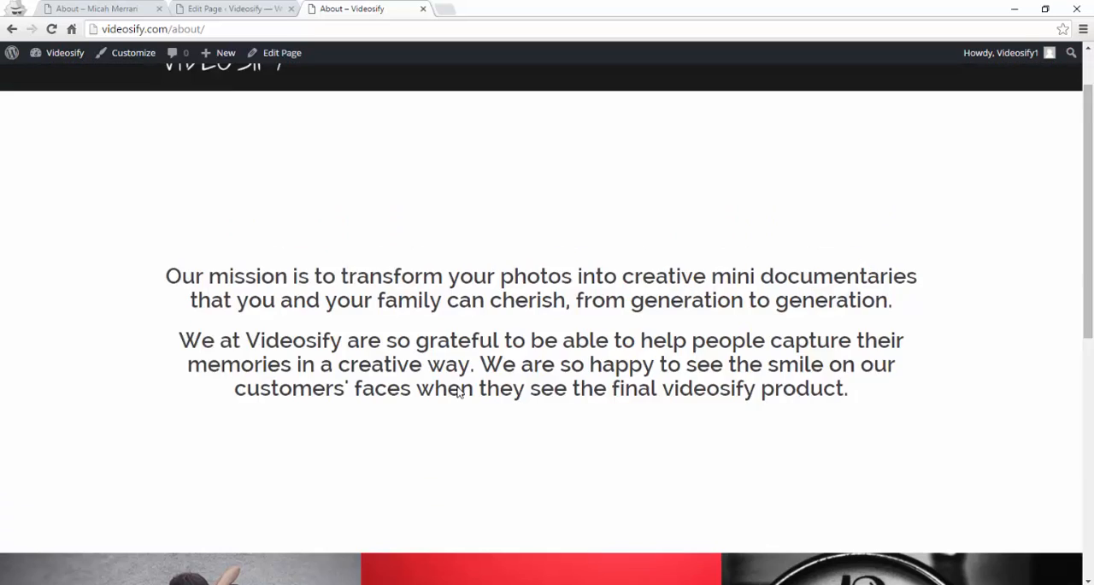
scroll(457, 389, "down", 6)
scroll(459, 391, "up", 3)
scroll(462, 391, "up", 4)
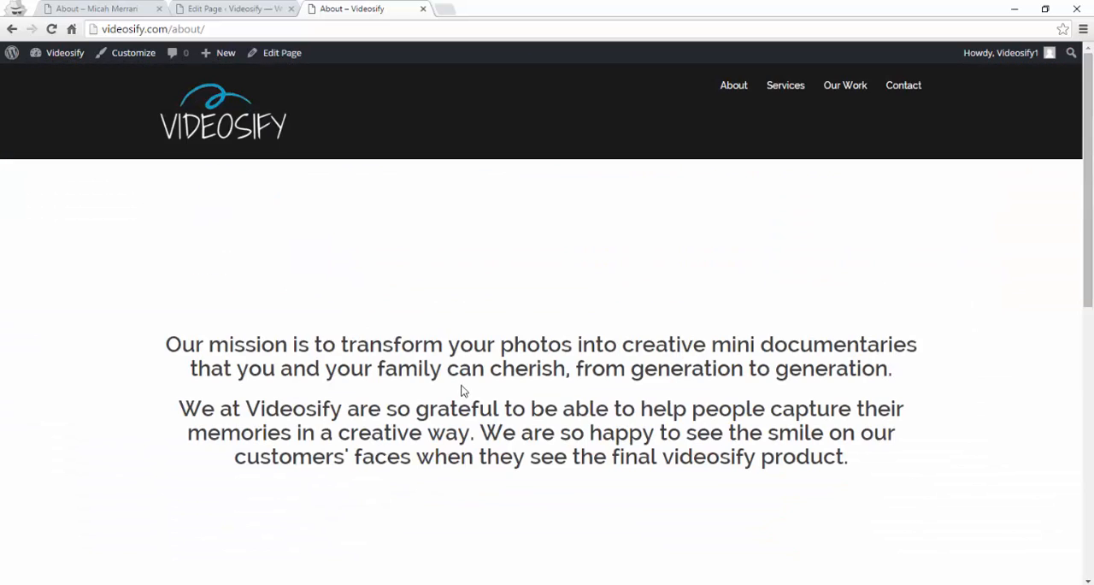
- Set the mission text row's top/bottom padding to 25 px in the About page builder and save the row
left_click(221, 8)
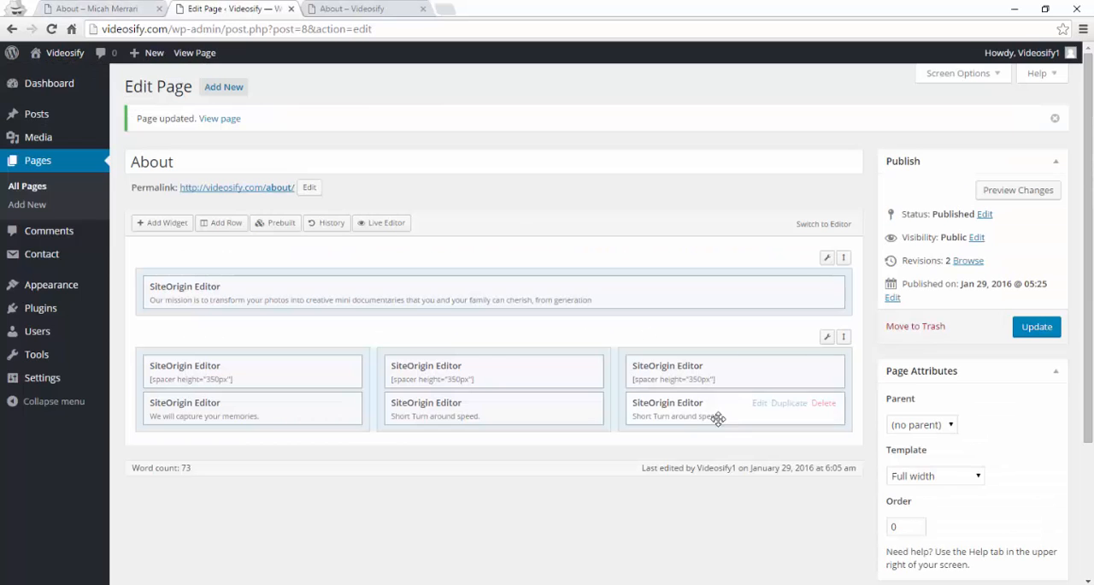
mouse_move(827, 264)
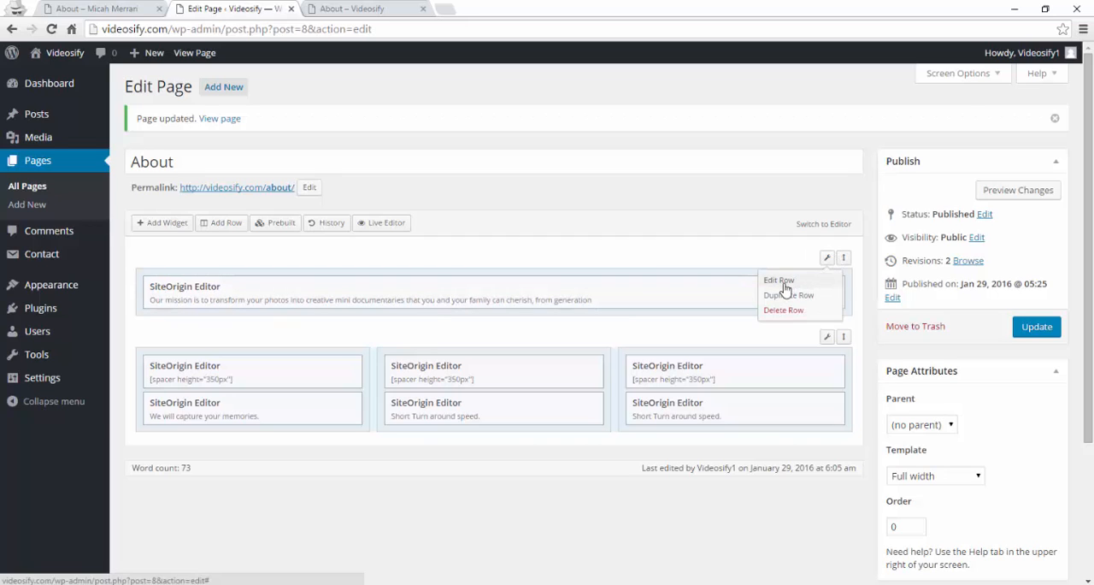
left_click(784, 284)
left_click(894, 157)
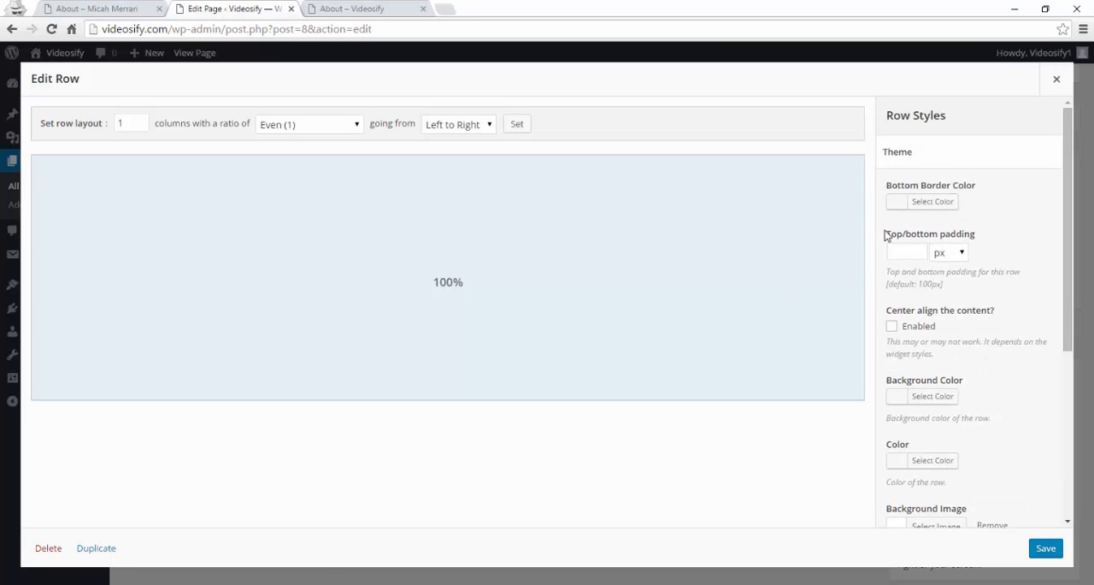
left_click(901, 251)
type("25")
scroll(1031, 384, "down", 5)
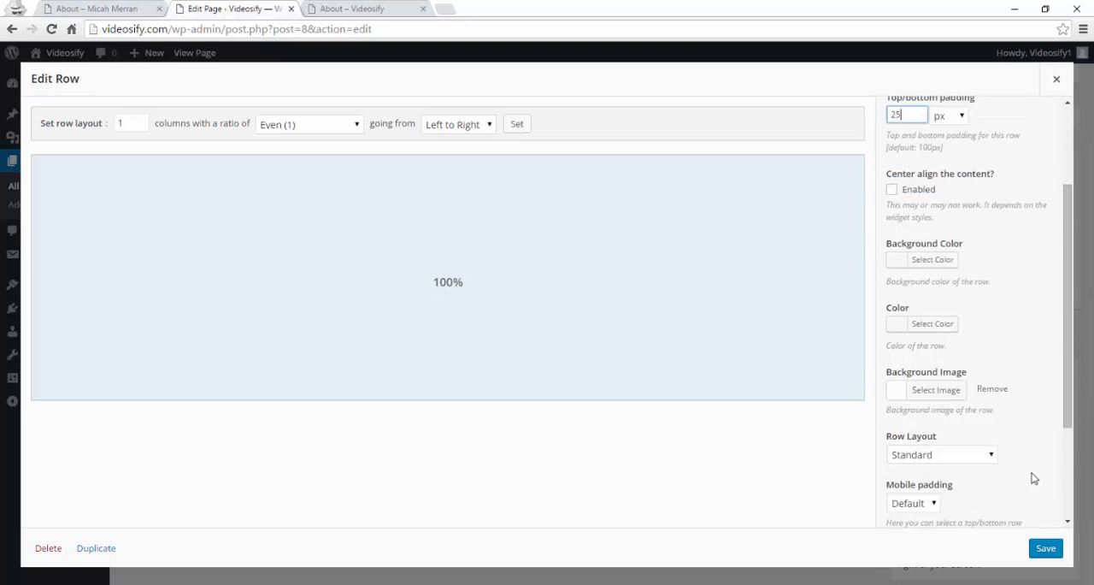
left_click(1046, 548)
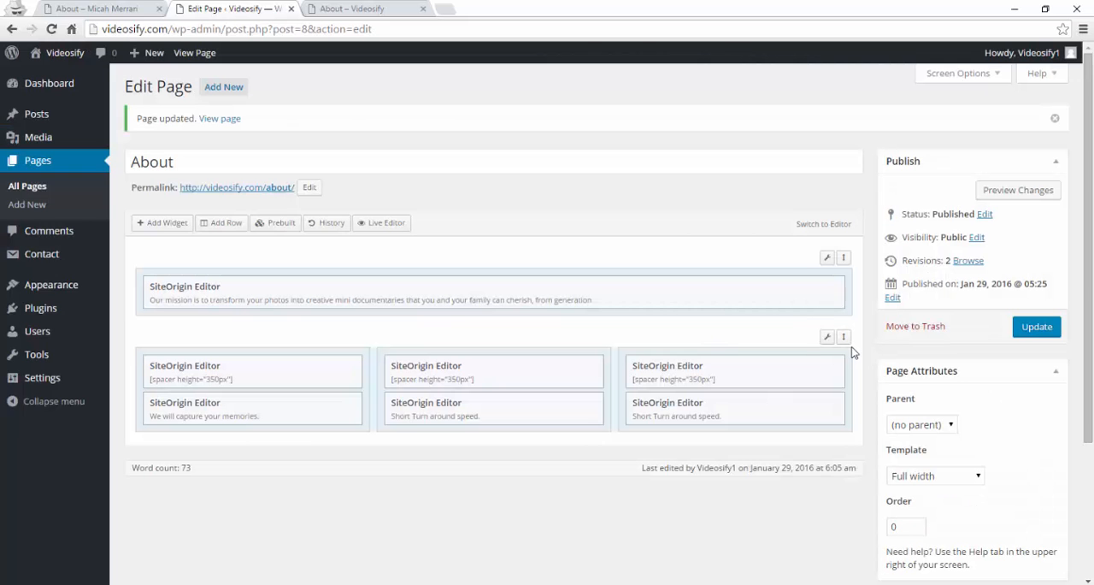
- Set the three-column row's top/bottom padding to 0 px and save the row
mouse_move(826, 340)
left_click(813, 361)
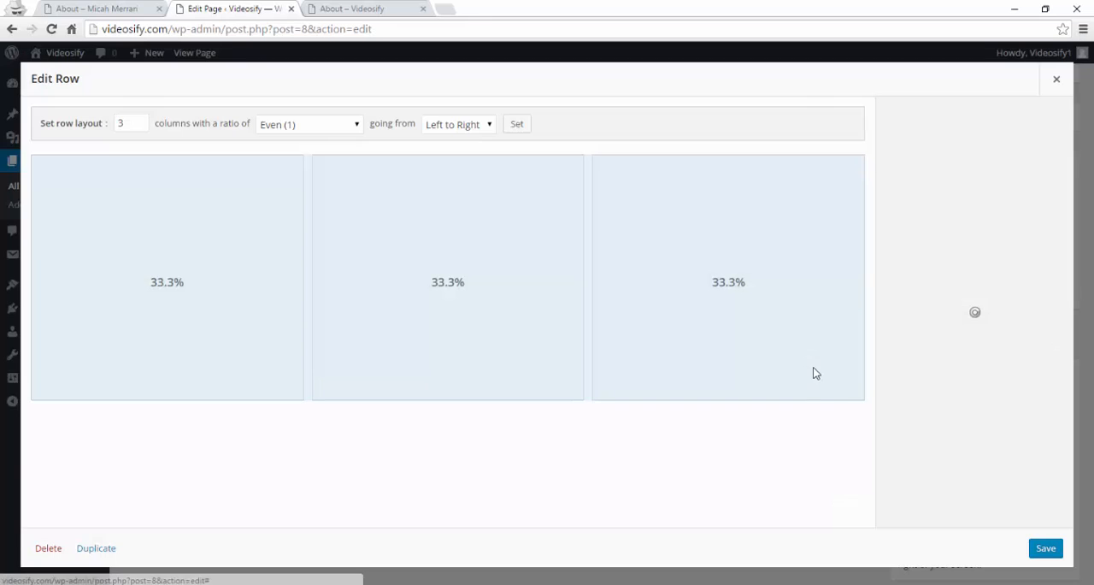
left_click(909, 156)
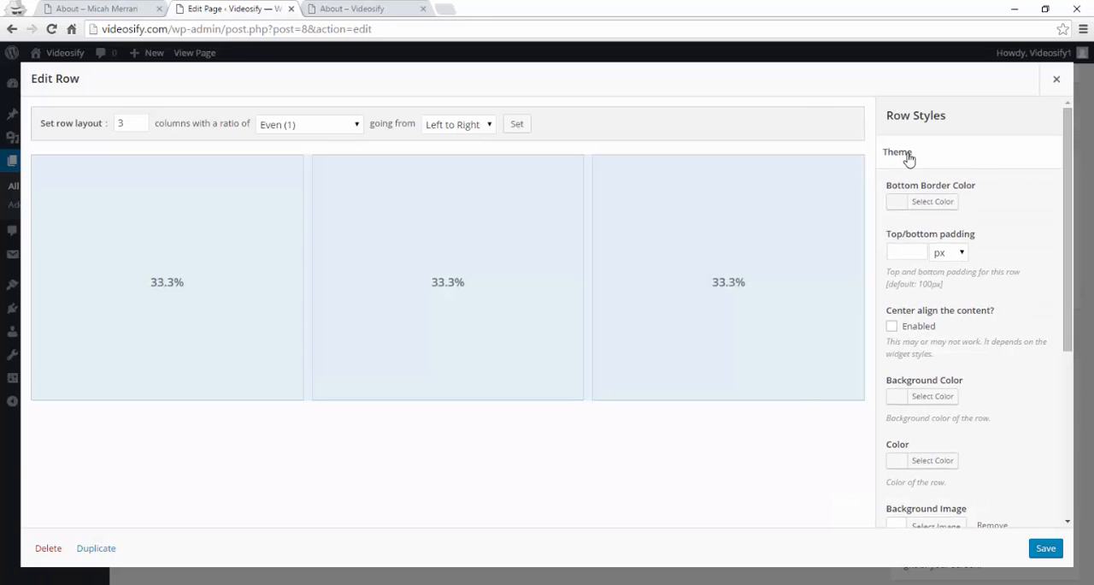
left_click(941, 244)
type("0")
left_click(1047, 548)
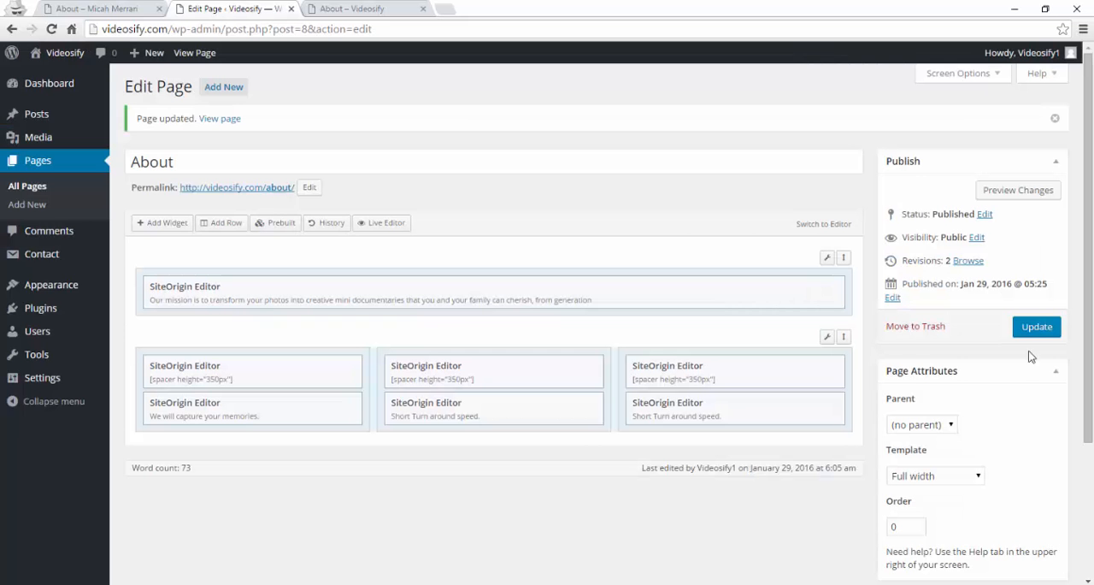
- Reload the live About page and check the spacing above and below the mission text
left_click(347, 8)
left_click(51, 29)
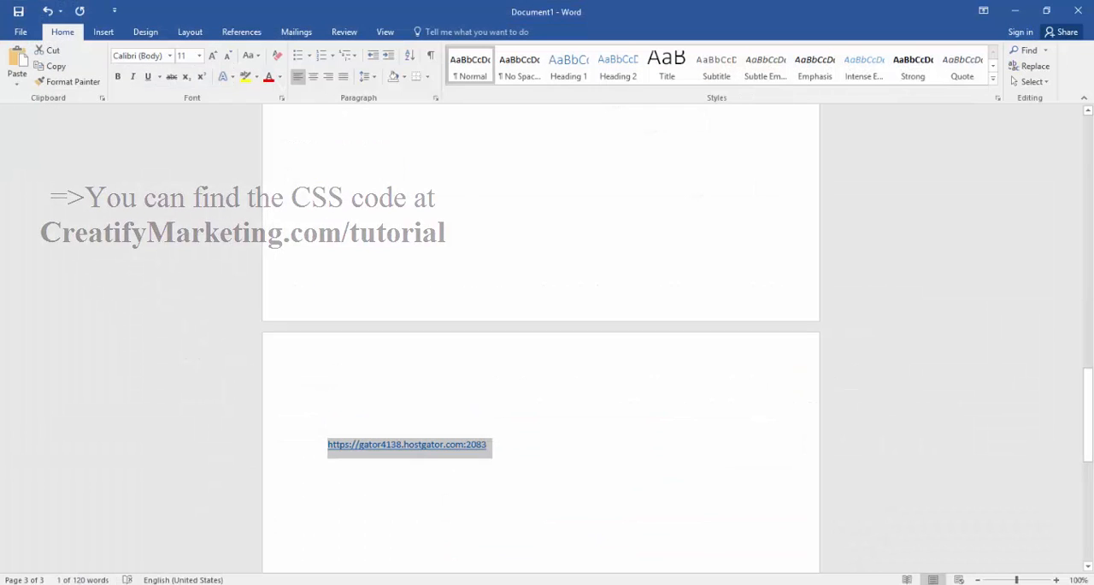
scroll(581, 404, "up", 15)
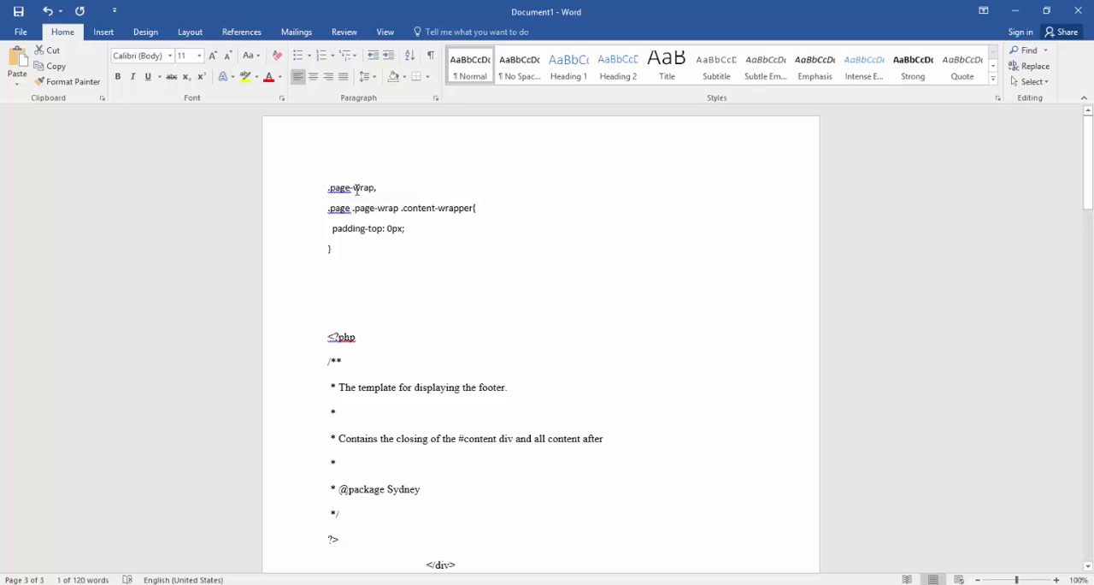
- Copy the .page-wrap and .content-wrapper rule with padding-top: 0px from the Word document and return to the browser
left_click_drag(337, 254, 330, 188)
right_click(334, 188)
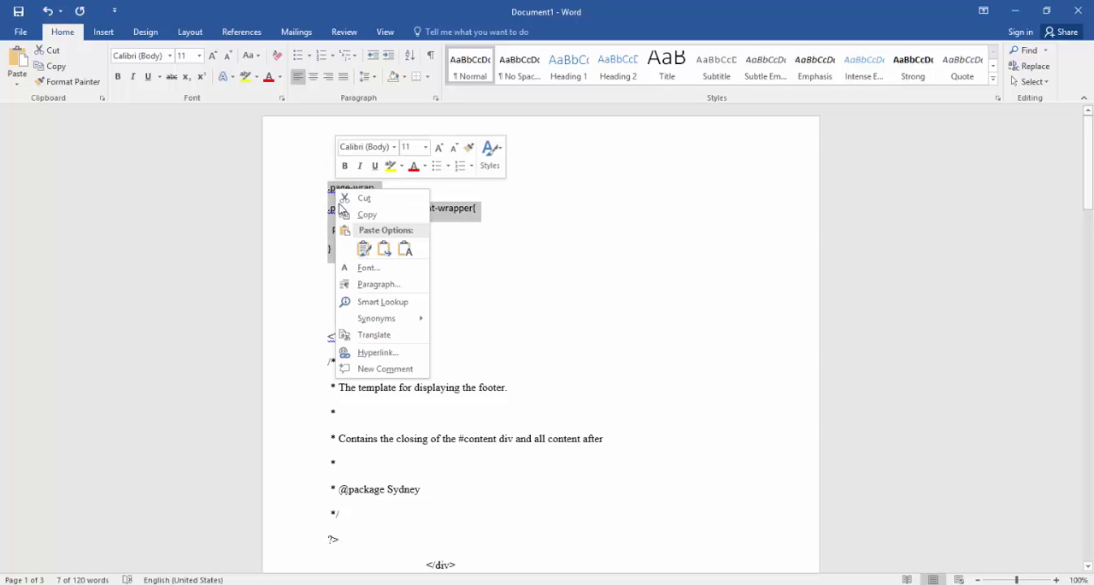
left_click(364, 216)
left_click(467, 259)
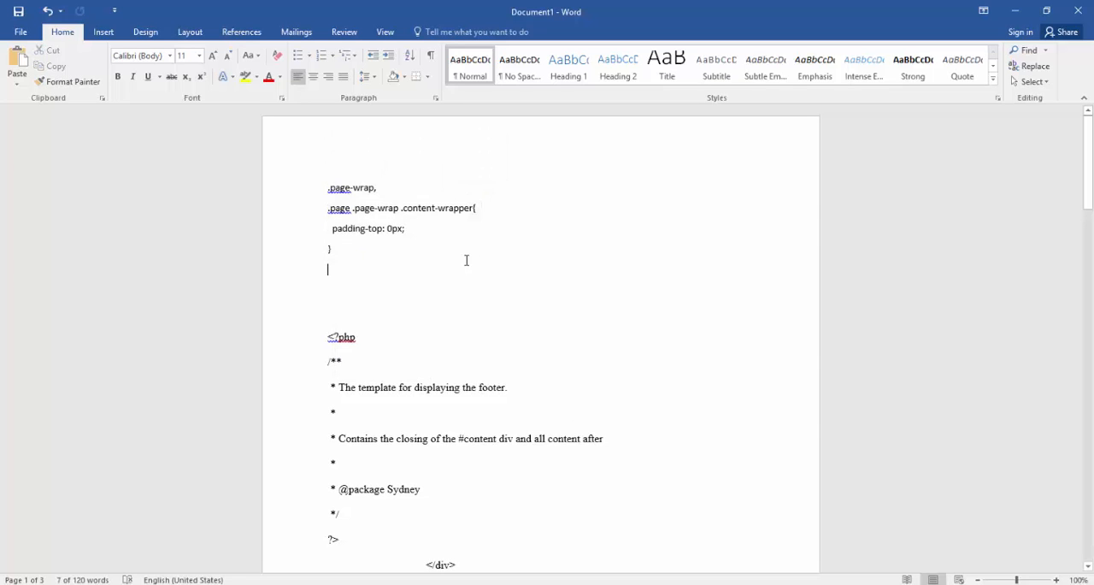
left_click(1015, 12)
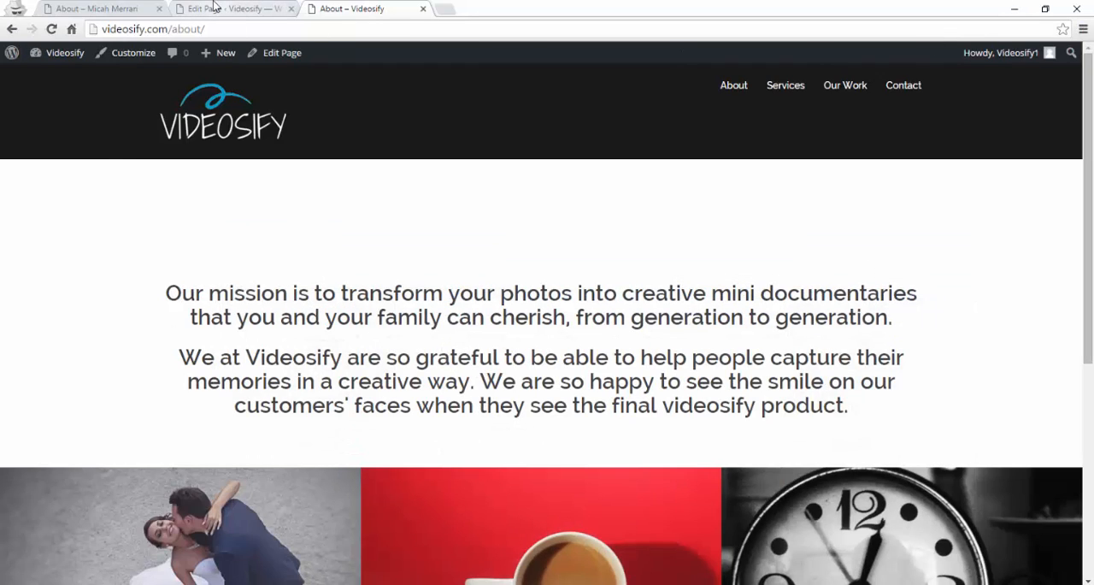
- Paste the copied .page-wrap padding rule into the site's Custom CSS and save it
left_click(203, 7)
mouse_move(28, 292)
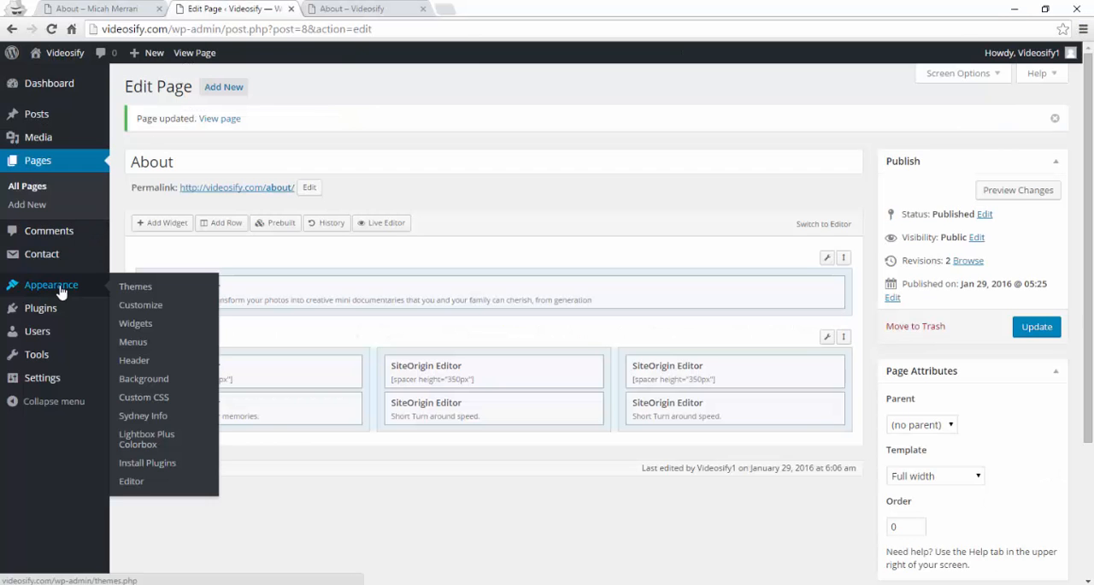
left_click(160, 398)
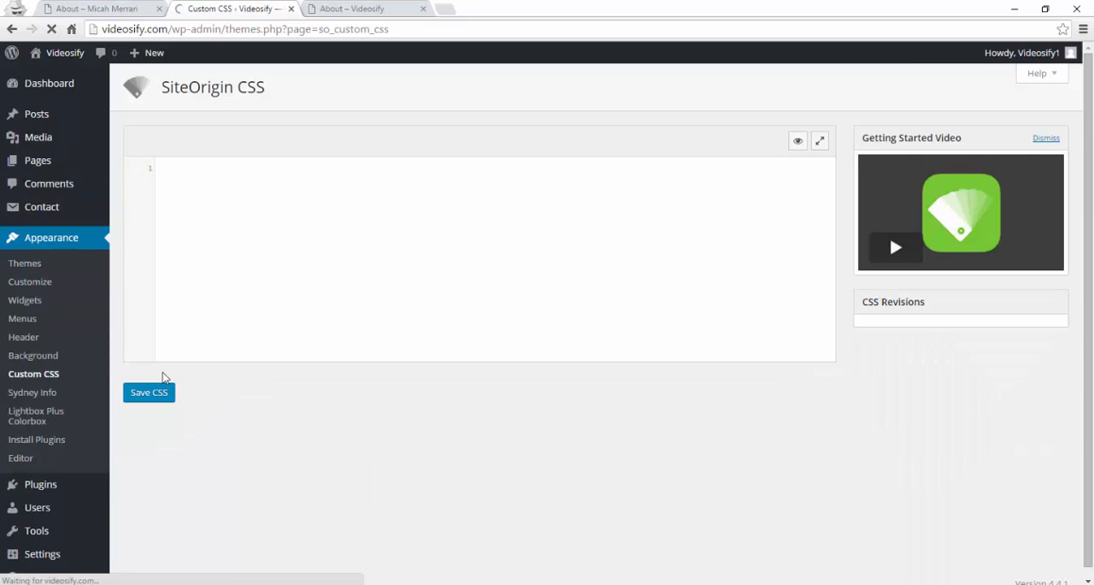
left_click(186, 177)
key("ctrl+v")
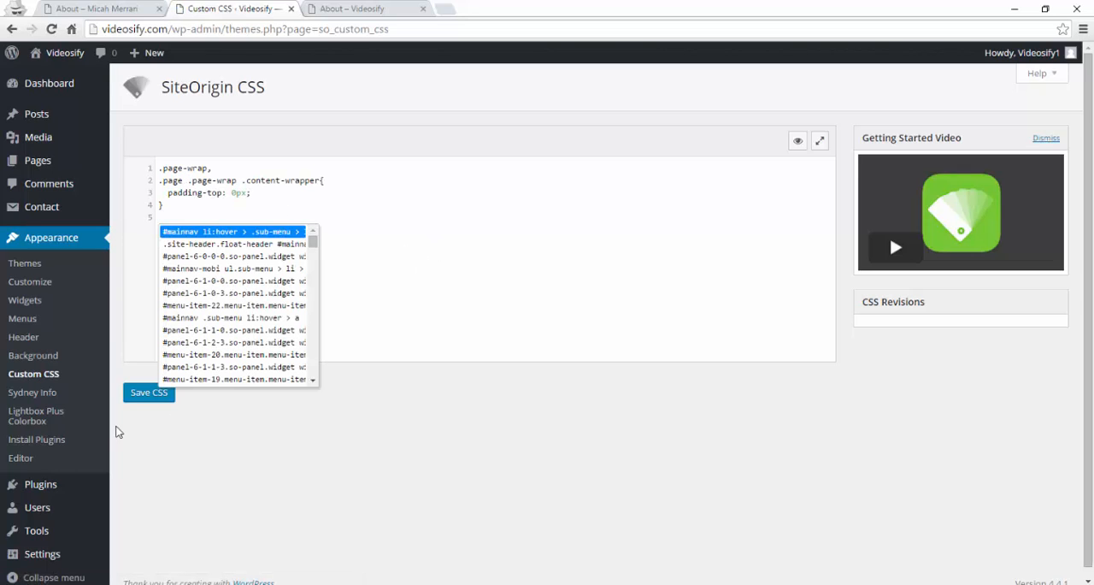
left_click(145, 395)
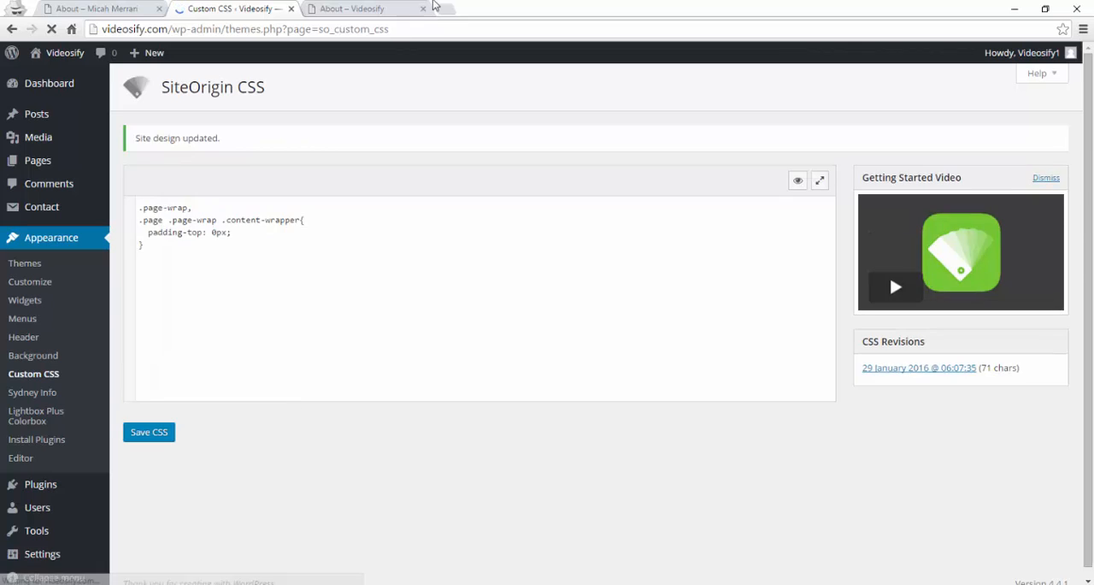
- Reload the live About page and check the space under the header, the image row and its captions
left_click(357, 7)
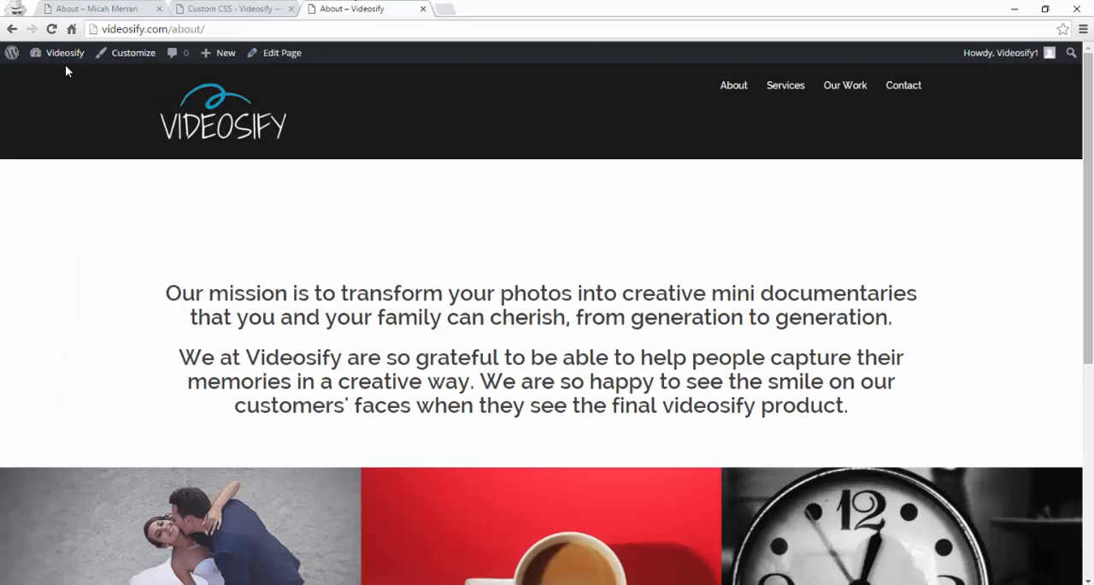
left_click(52, 28)
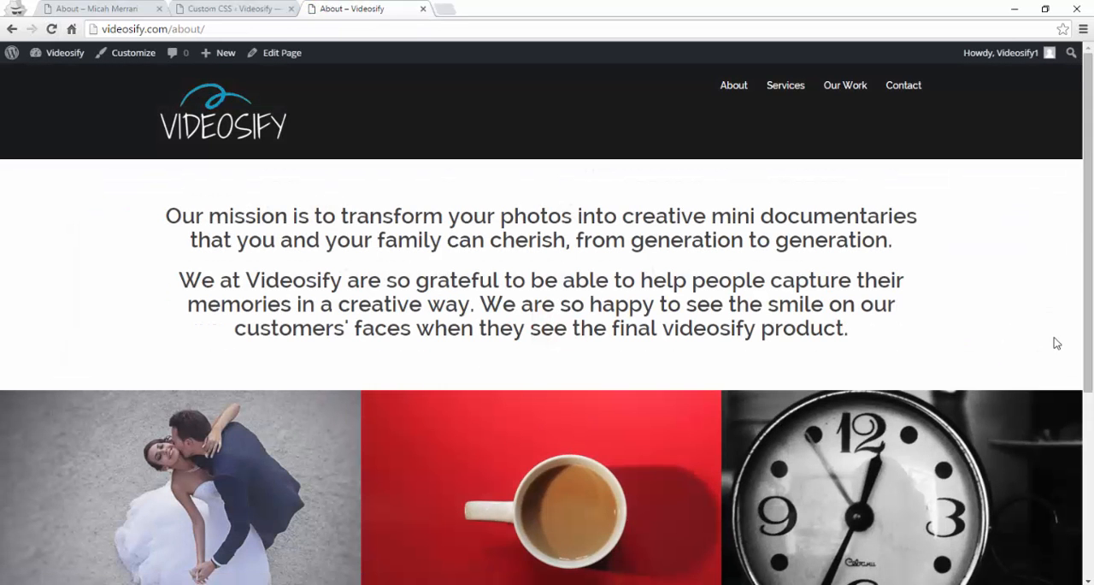
scroll(1059, 332, "down", 2)
scroll(1059, 331, "up", 2)
scroll(536, 321, "down", 2)
scroll(948, 481, "up", 2)
scroll(856, 335, "down", 3)
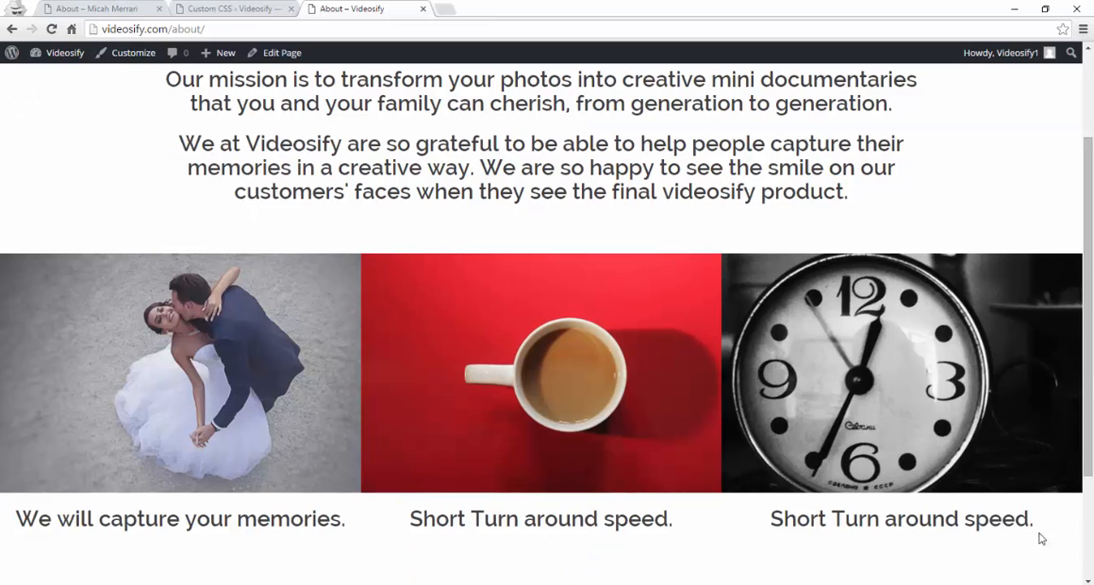
left_click(51, 28)
- Compare the captions and spacing with the example site's About page, and open the example's Services page
left_click(137, 5)
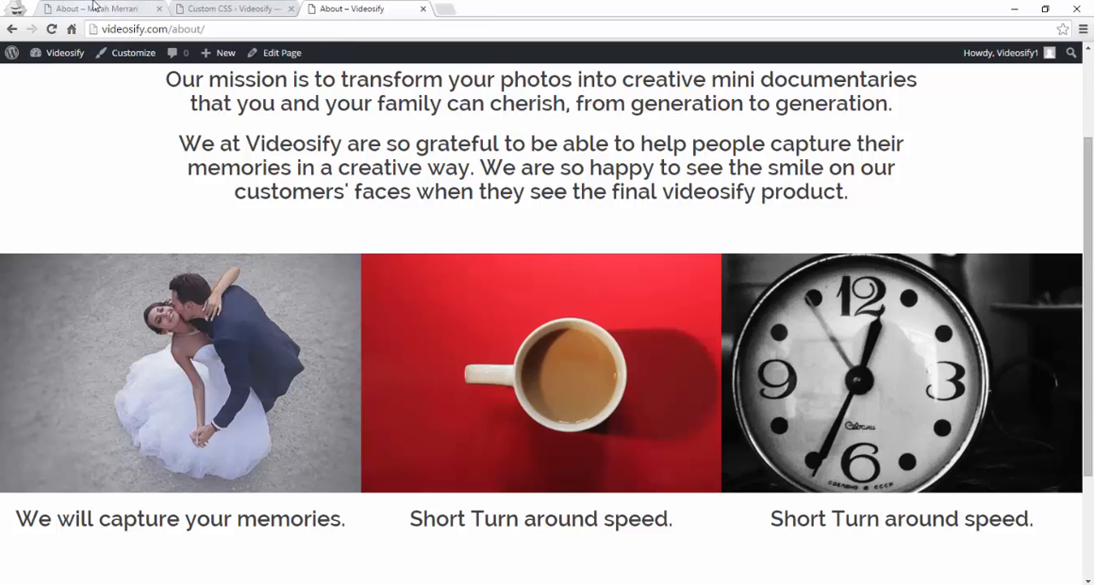
left_click(862, 510)
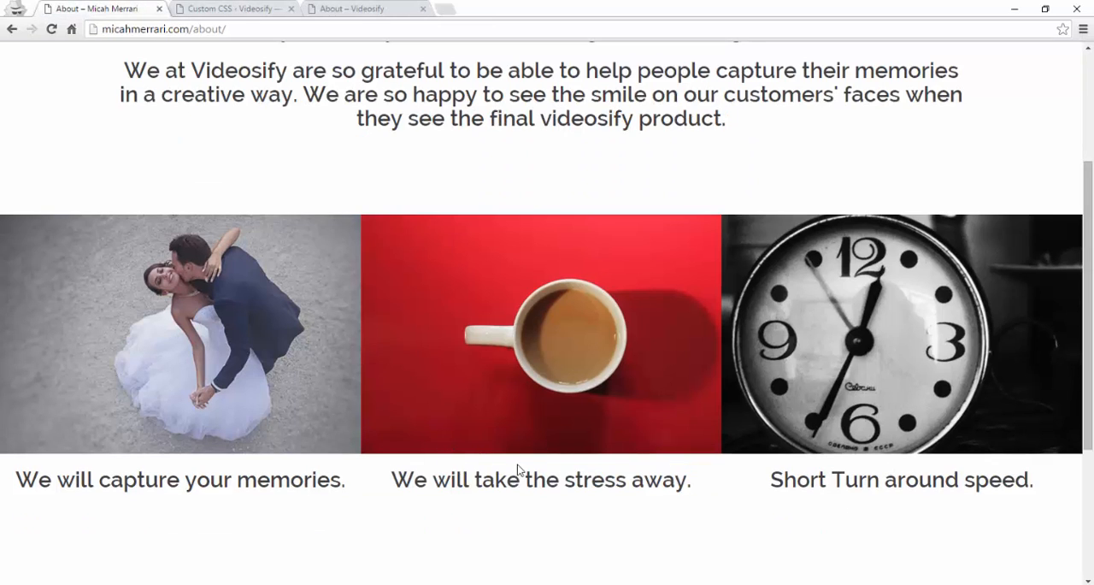
scroll(694, 490, "up", 3)
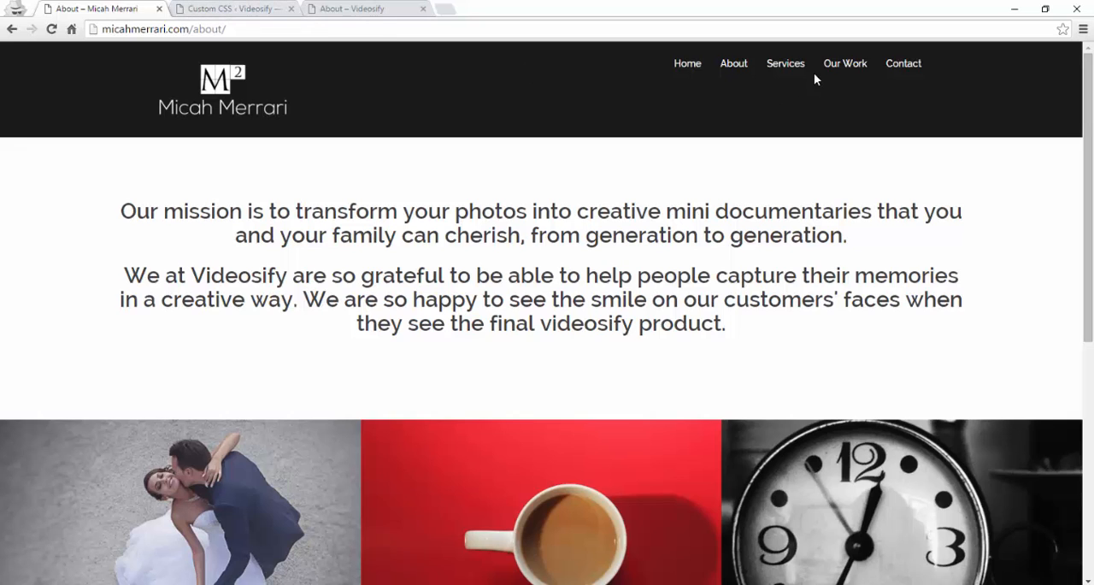
left_click(791, 72)
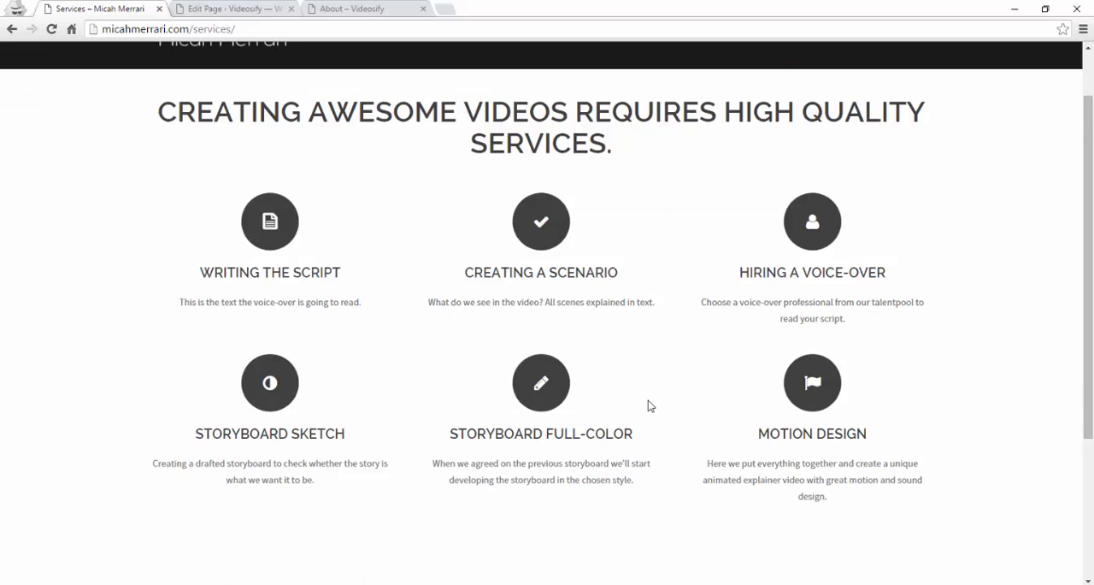
- Open the site's Services page for editing in Page Builder and add a SiteOrigin Editor widget
left_click(235, 9)
left_click(41, 165)
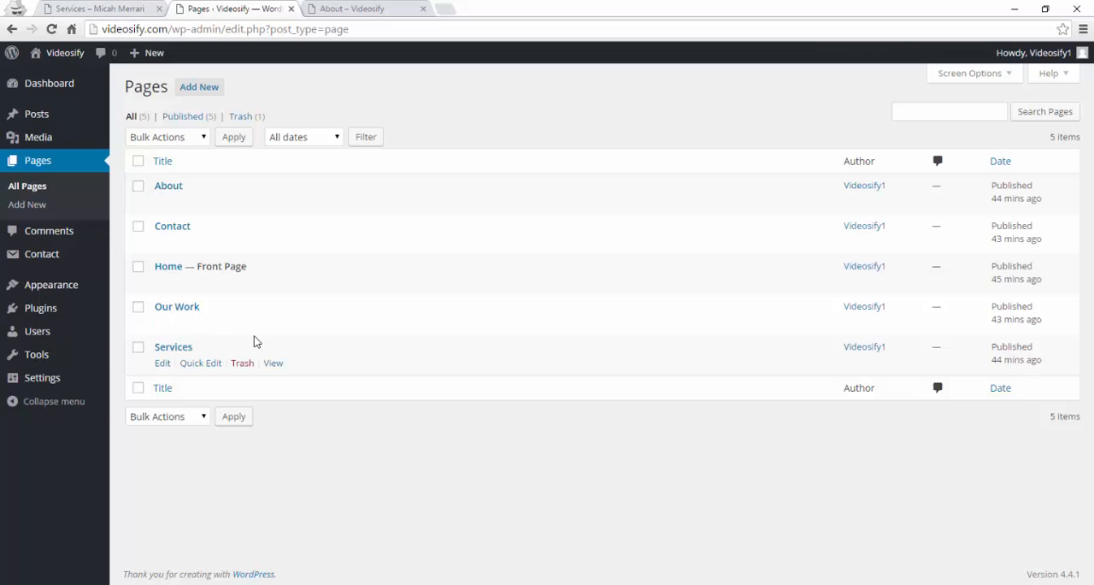
left_click(163, 362)
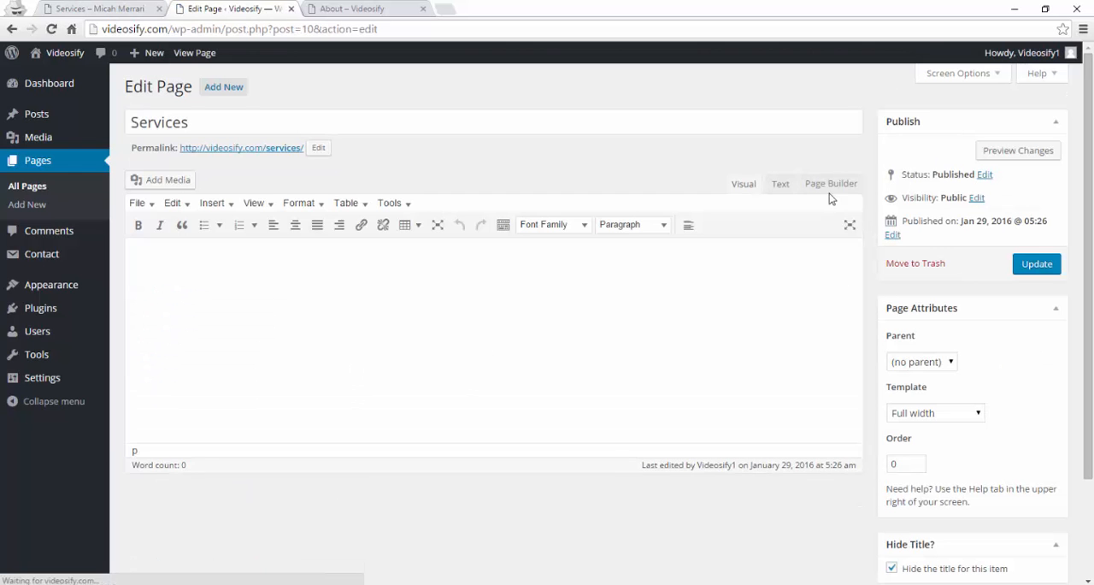
left_click(823, 188)
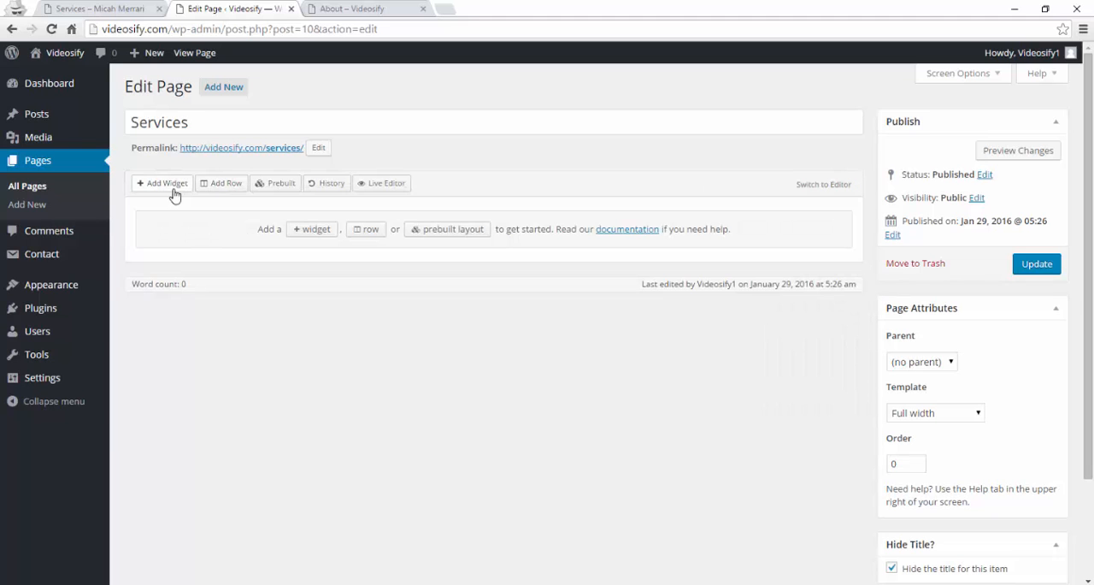
left_click(159, 186)
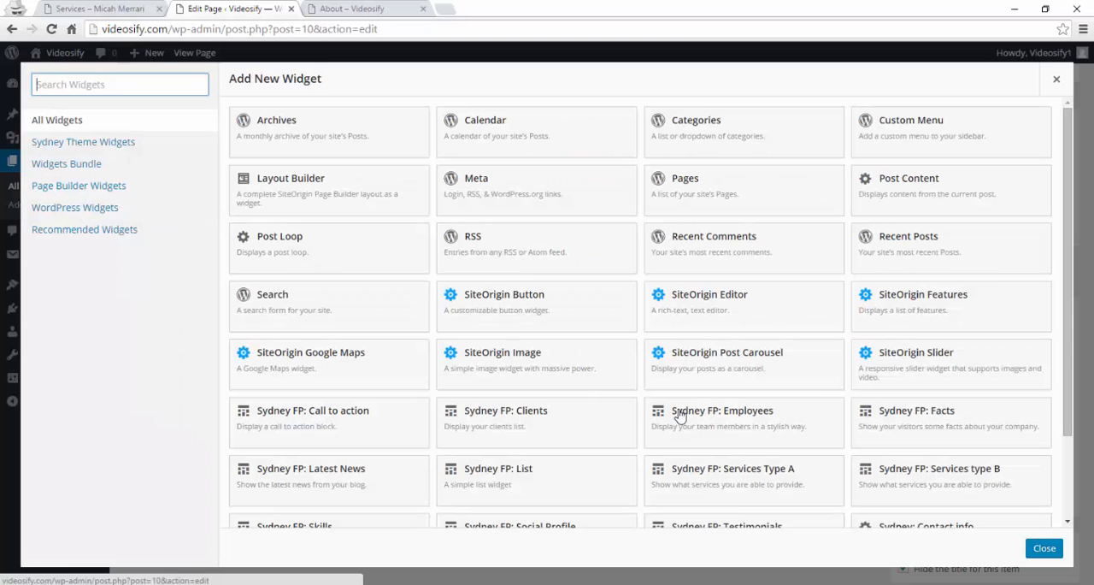
left_click(687, 300)
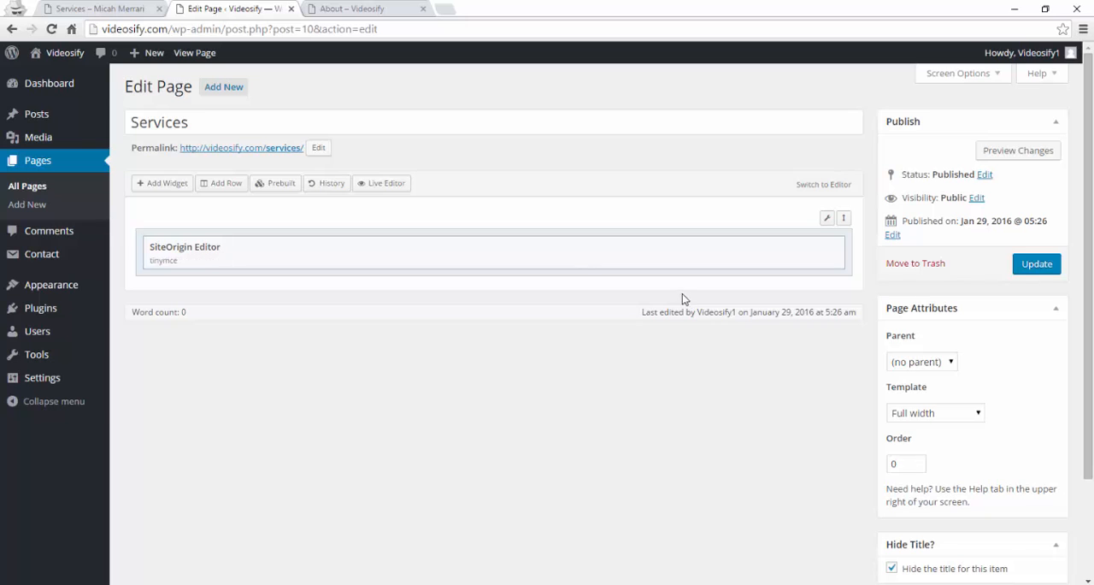
- Copy the heading "CREATING AWESOME VIDEOS REQUIRES HIGH QUALITY SERVICES." from the example's Services page into the SiteOrigin Editor widget's text
left_click(49, 7)
left_click_drag(660, 211, 203, 164)
right_click(203, 164)
left_click(224, 174)
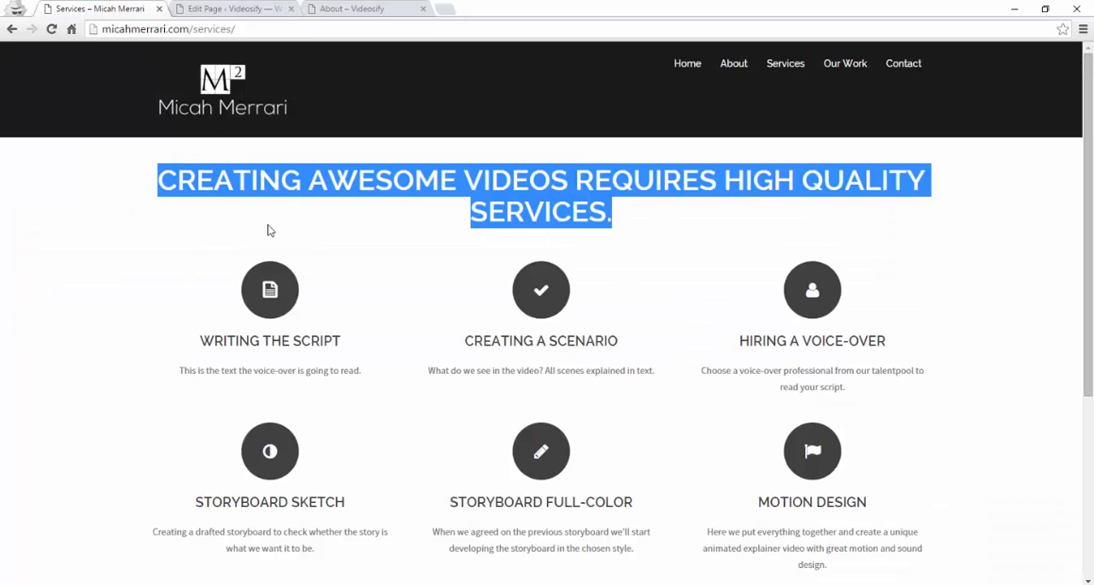
left_click(231, 6)
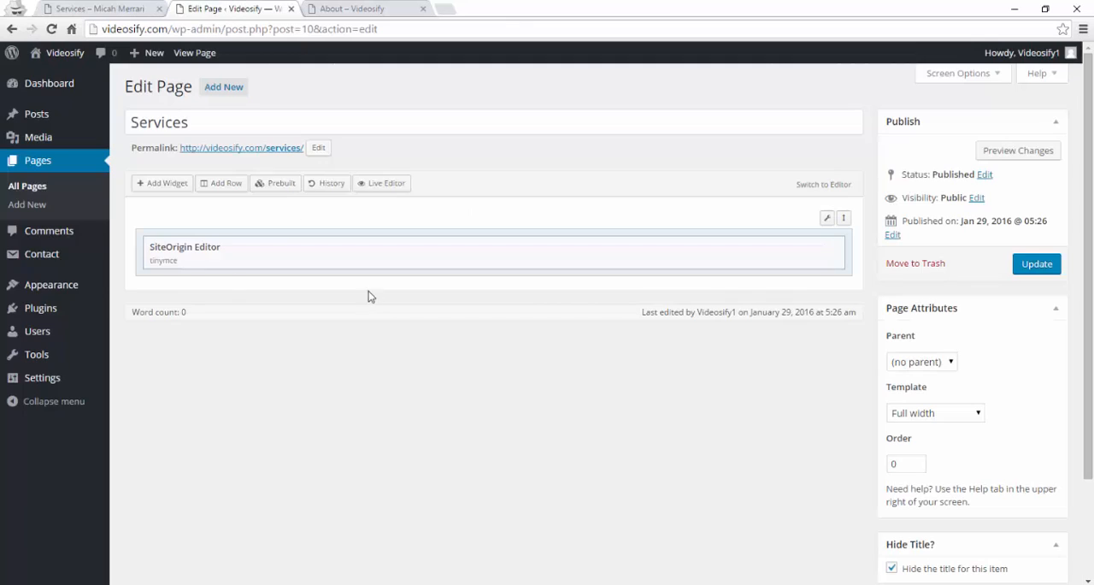
left_click(759, 248)
left_click(840, 161)
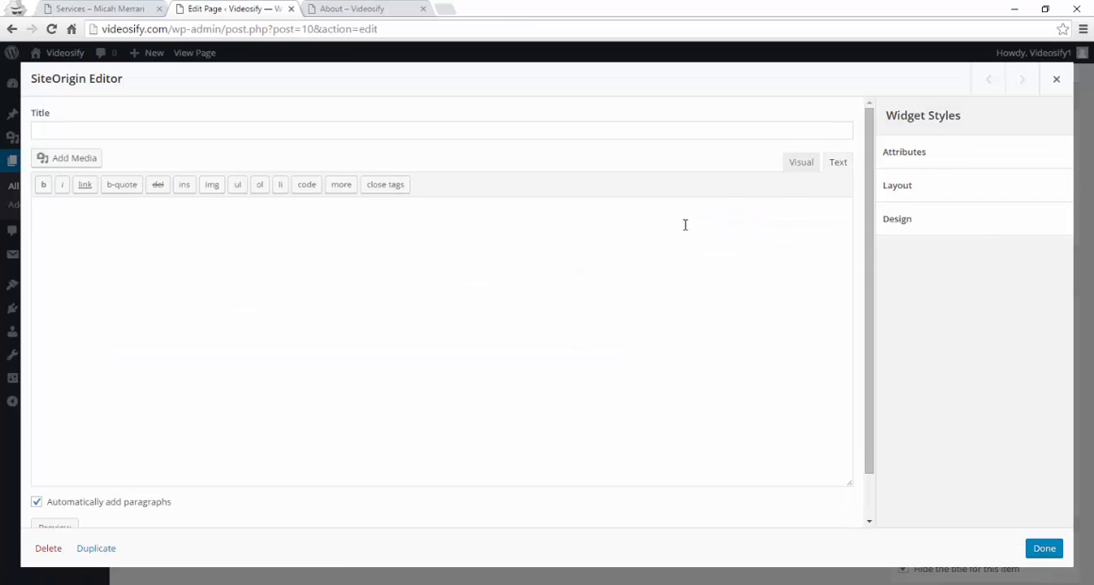
right_click(668, 220)
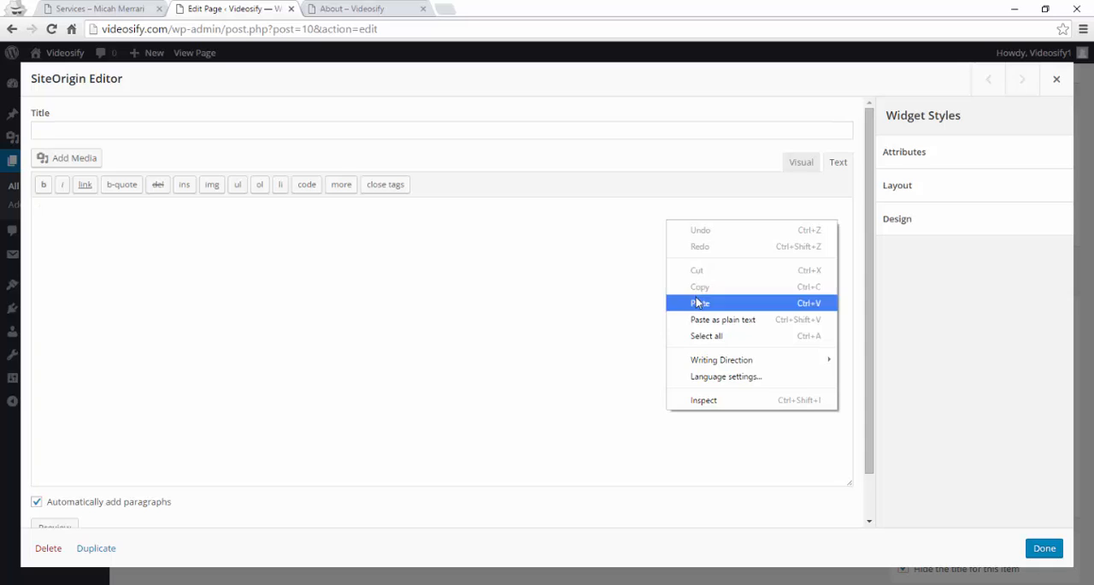
left_click(696, 297)
- Centre the pasted heading, format it as Heading 2, and update the Services page
left_click(800, 164)
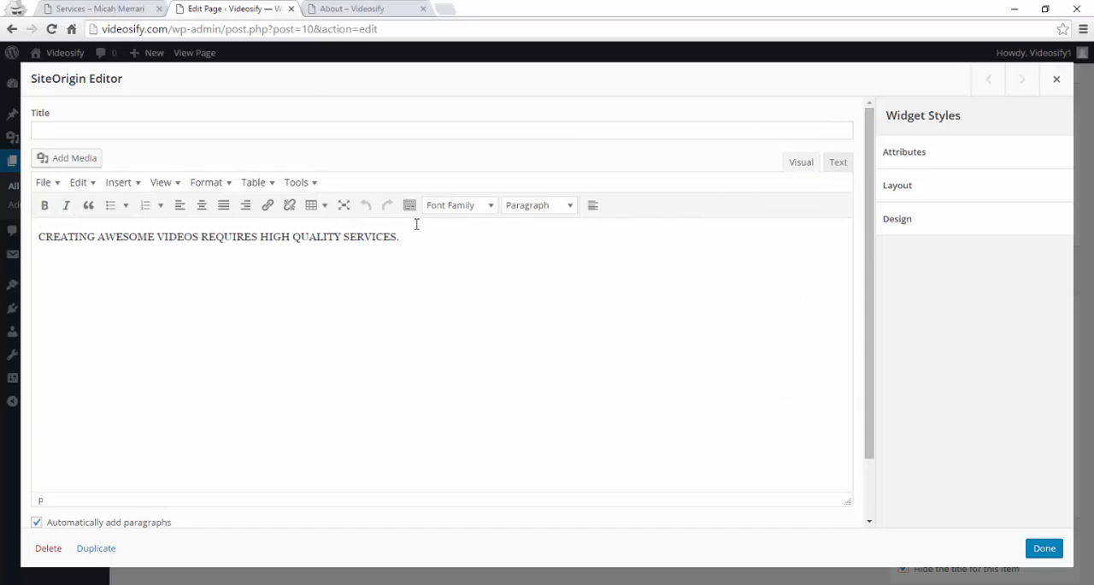
left_click(202, 205)
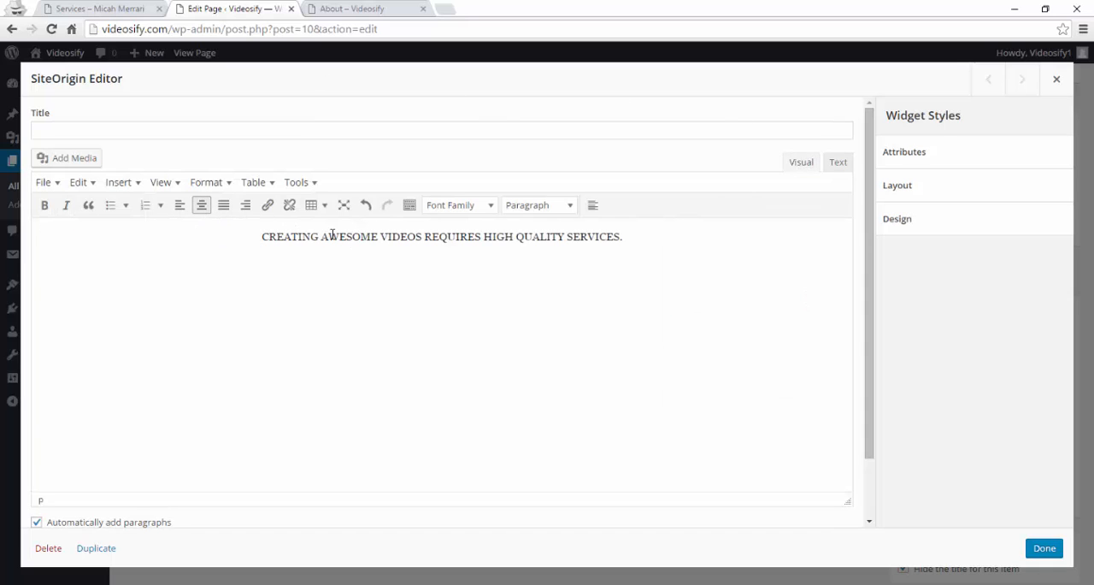
left_click(524, 206)
left_click(552, 290)
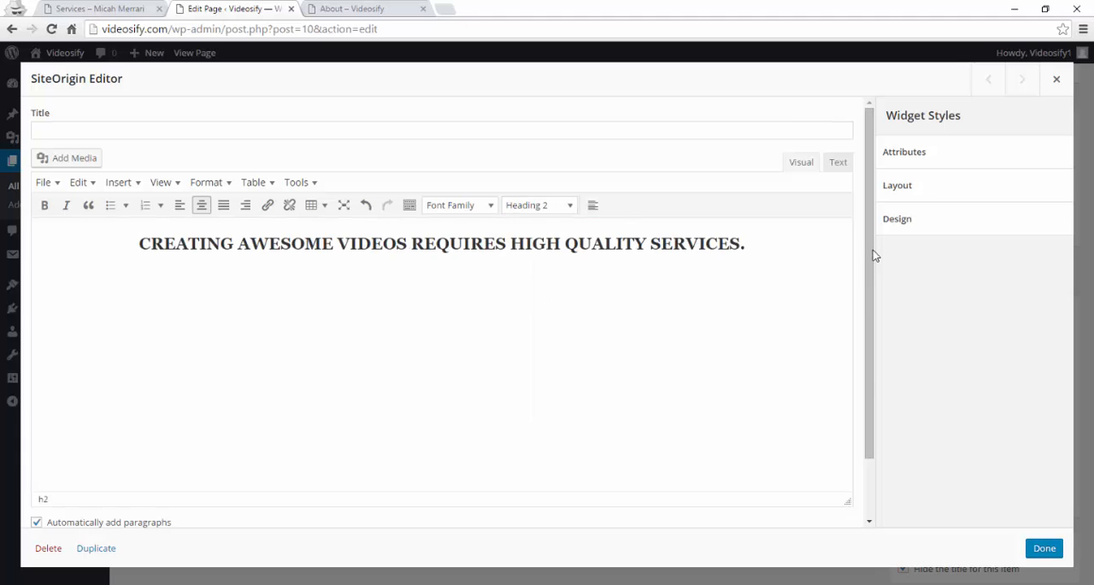
left_click(1044, 548)
left_click(1030, 266)
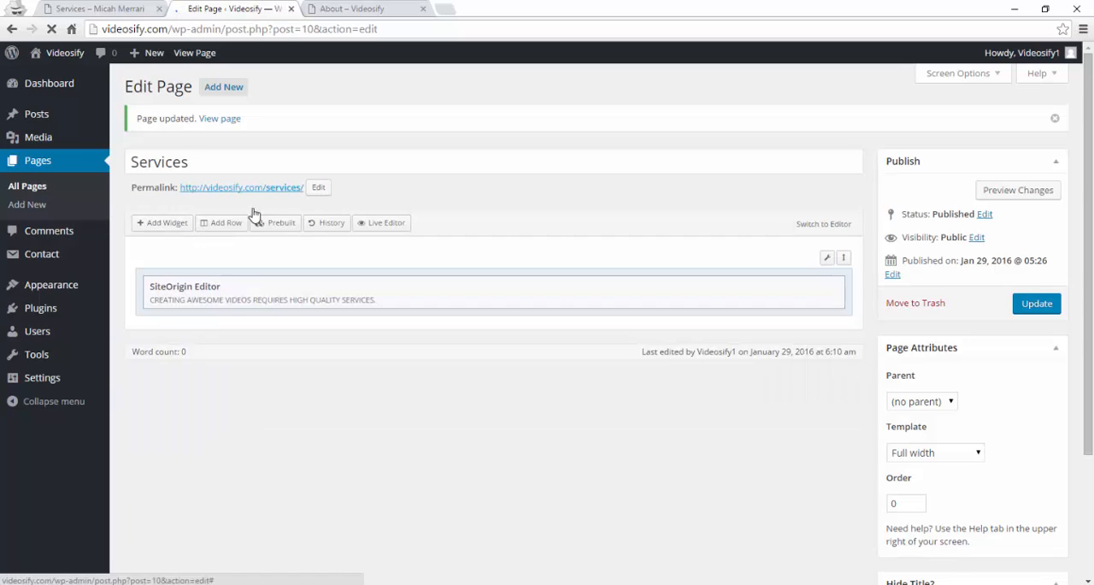
- Insert a new one-column row below the heading on the Services page
left_click(222, 224)
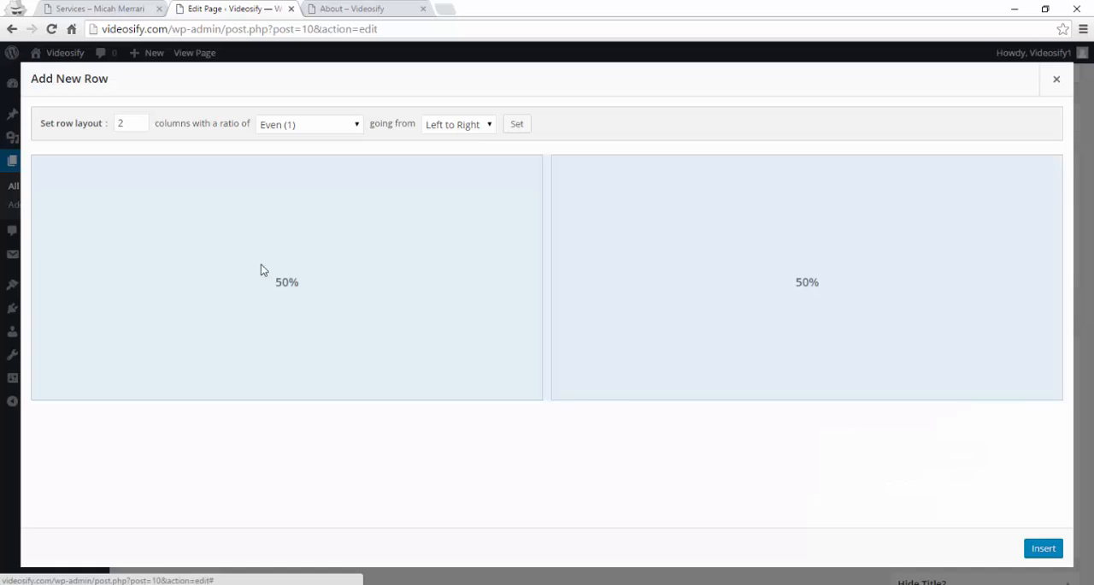
left_click(140, 120)
left_click(141, 119)
left_click(139, 127)
left_click(139, 127)
left_click(139, 127)
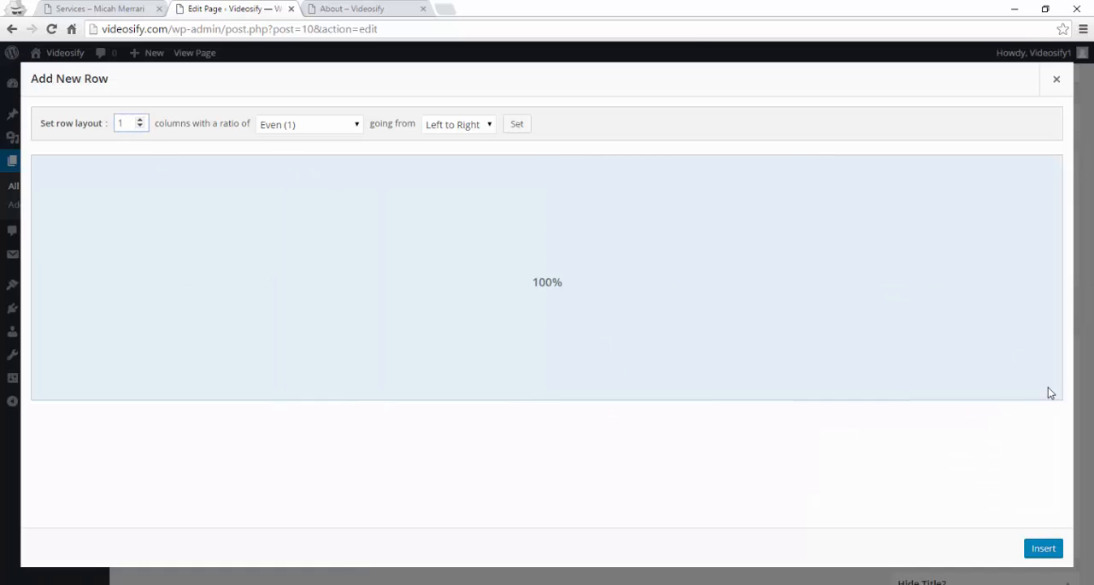
left_click(1043, 547)
- Check the example's Services layout, add a SiteOrigin Features widget to the new row, and create and expand its first feature
key("ctrl+1")
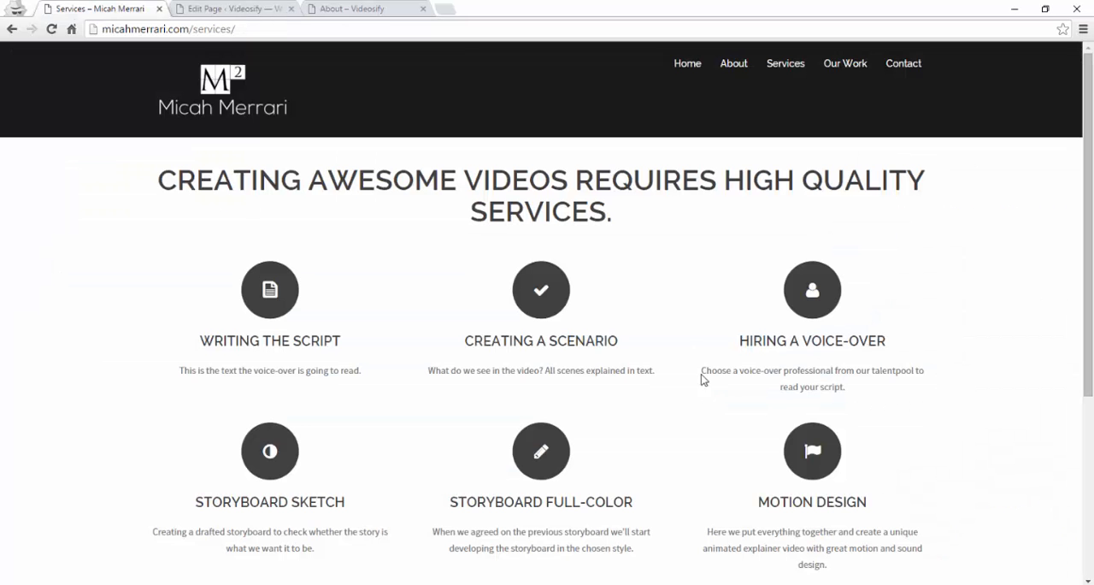
left_click(211, 7)
left_click(158, 222)
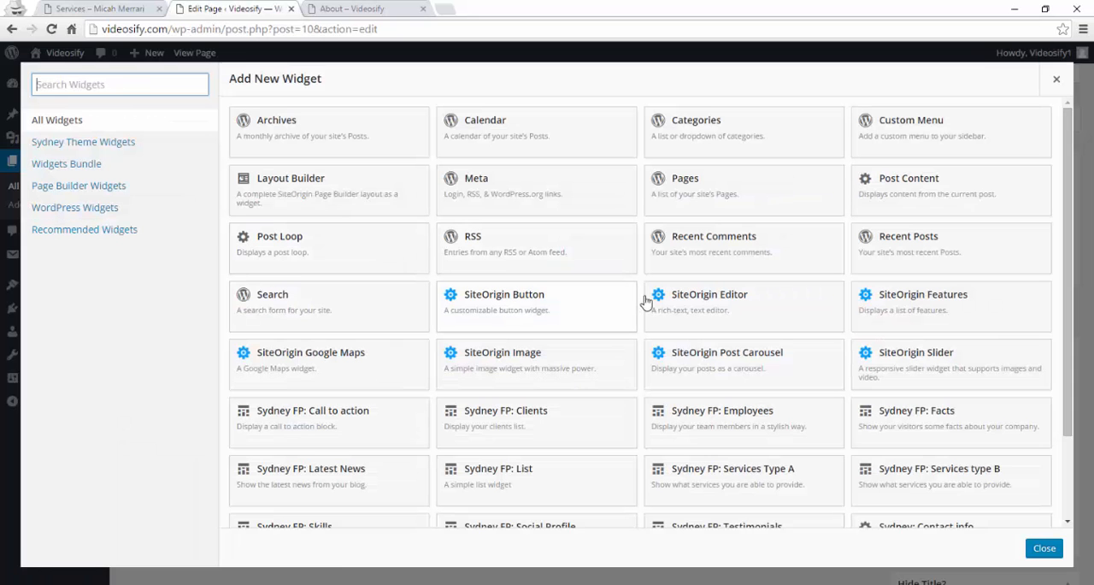
left_click(904, 299)
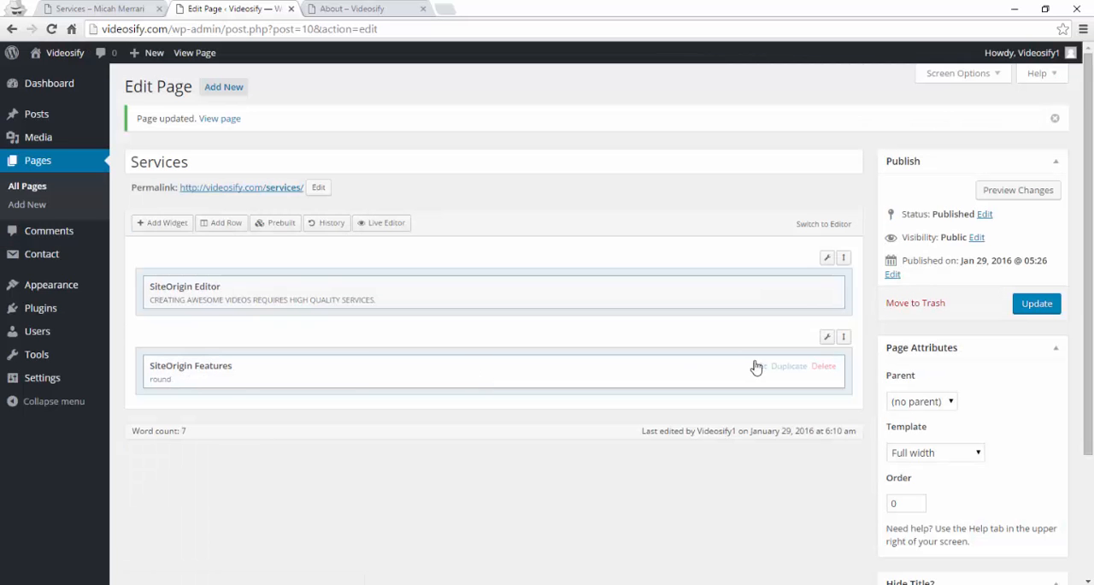
left_click(760, 366)
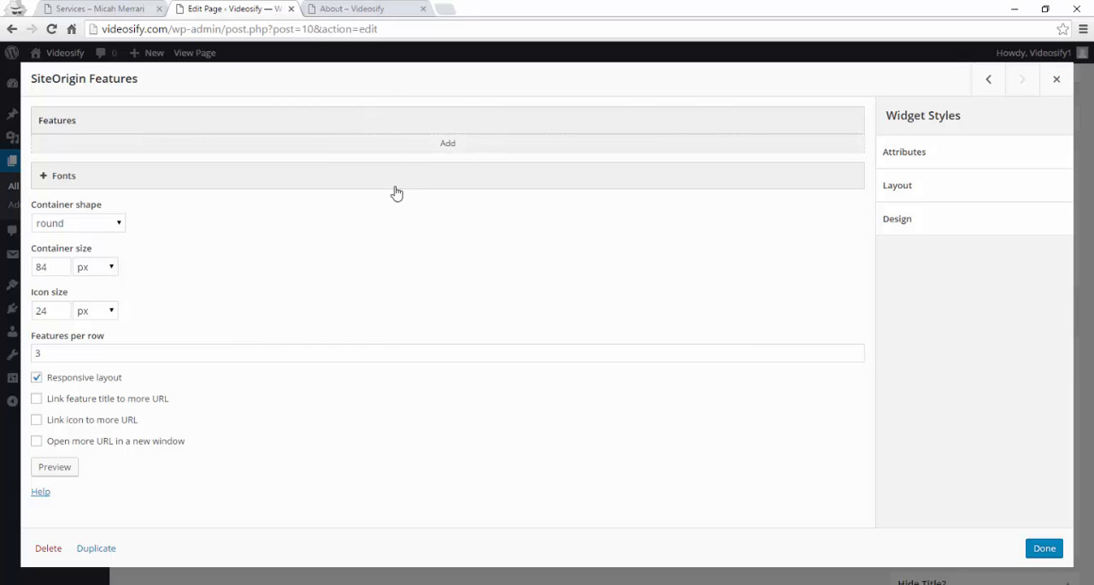
left_click(447, 148)
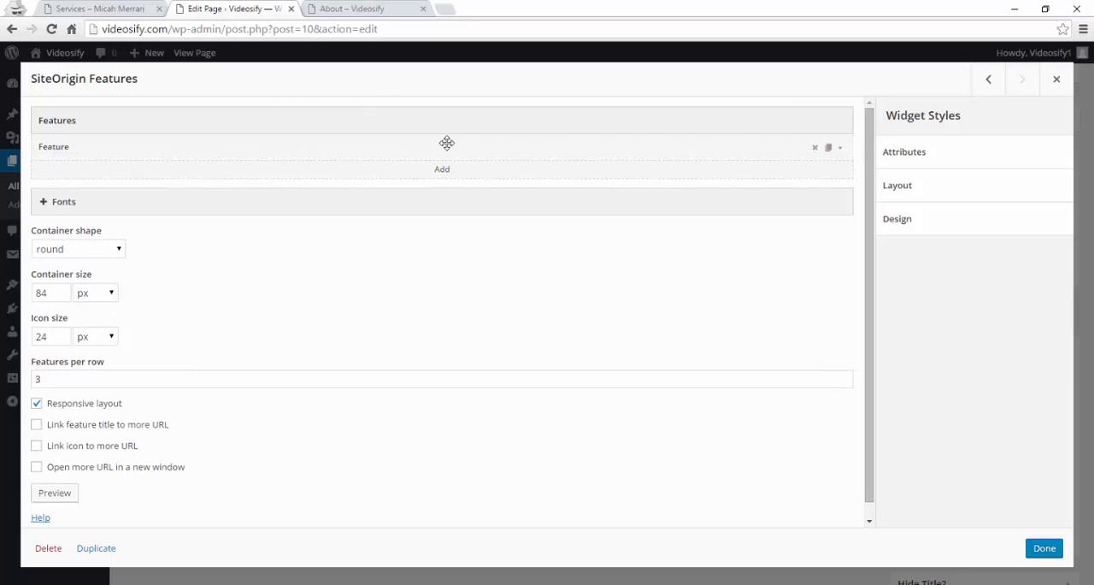
left_click(842, 152)
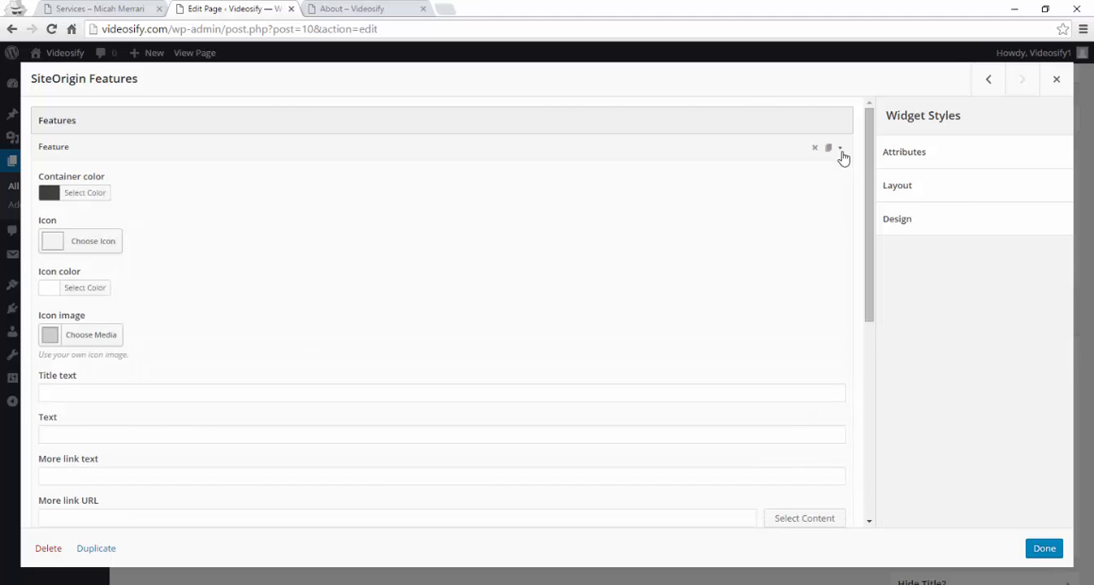
- Copy the title "WRITING THE SCRIPT" from the example's Services page into the first feature's title text
left_click(83, 7)
left_click_drag(351, 347, 168, 343)
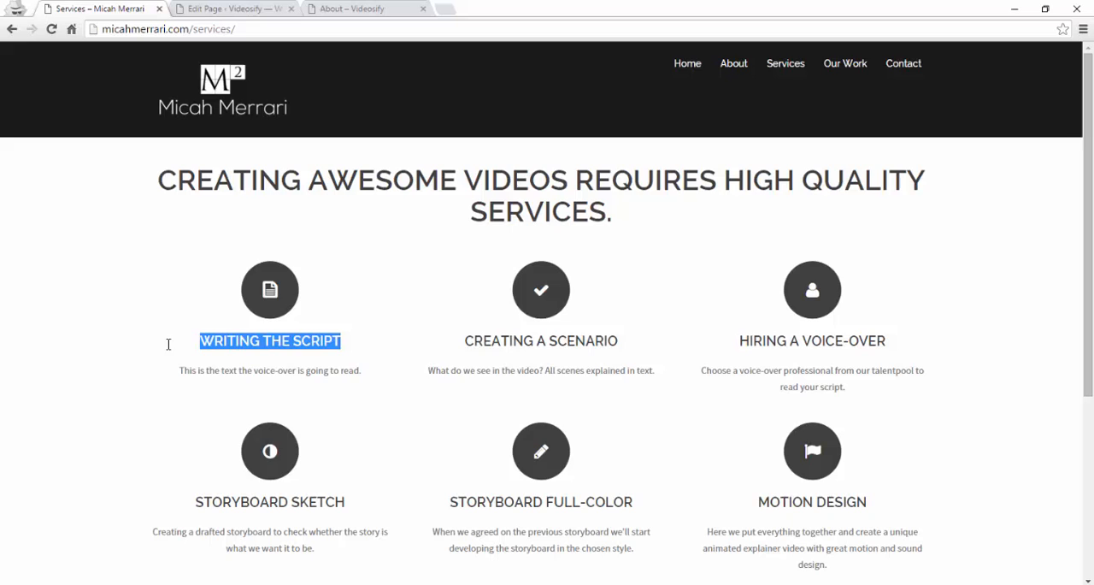
right_click(230, 343)
left_click(248, 352)
left_click(230, 8)
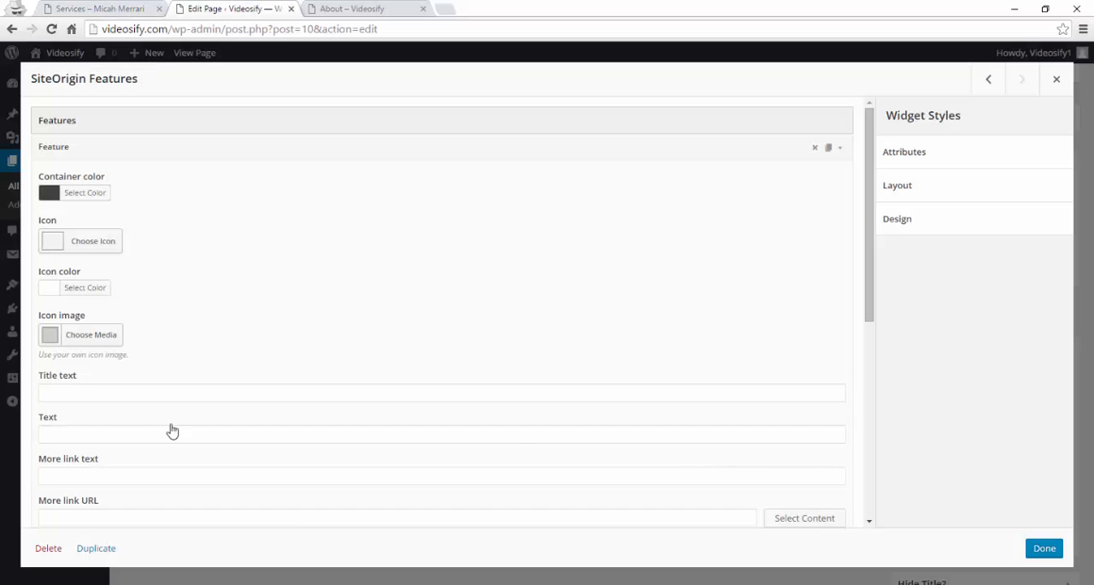
left_click(78, 393)
right_click(79, 395)
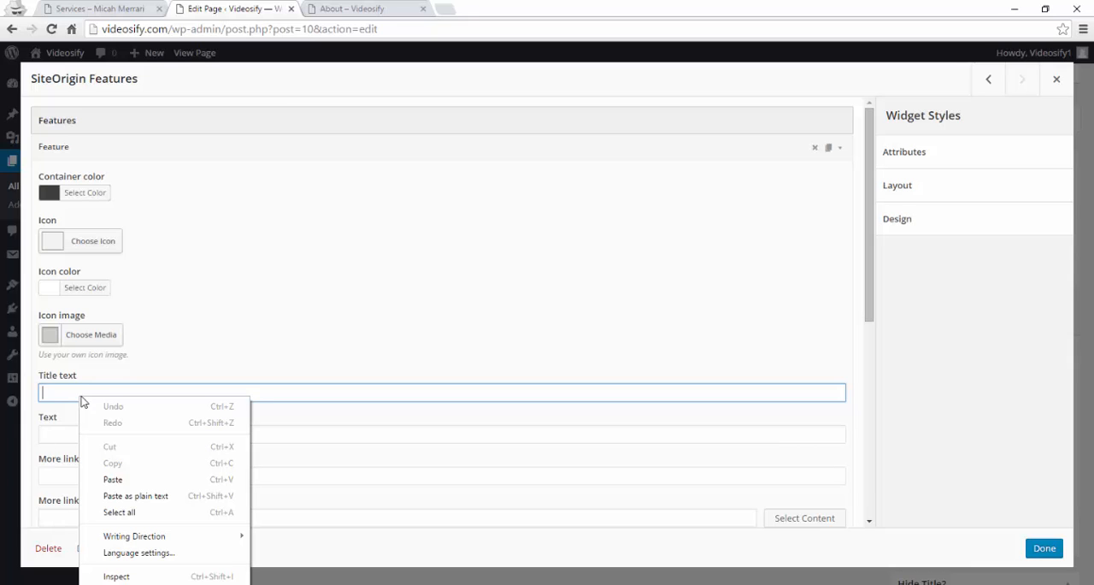
left_click(118, 479)
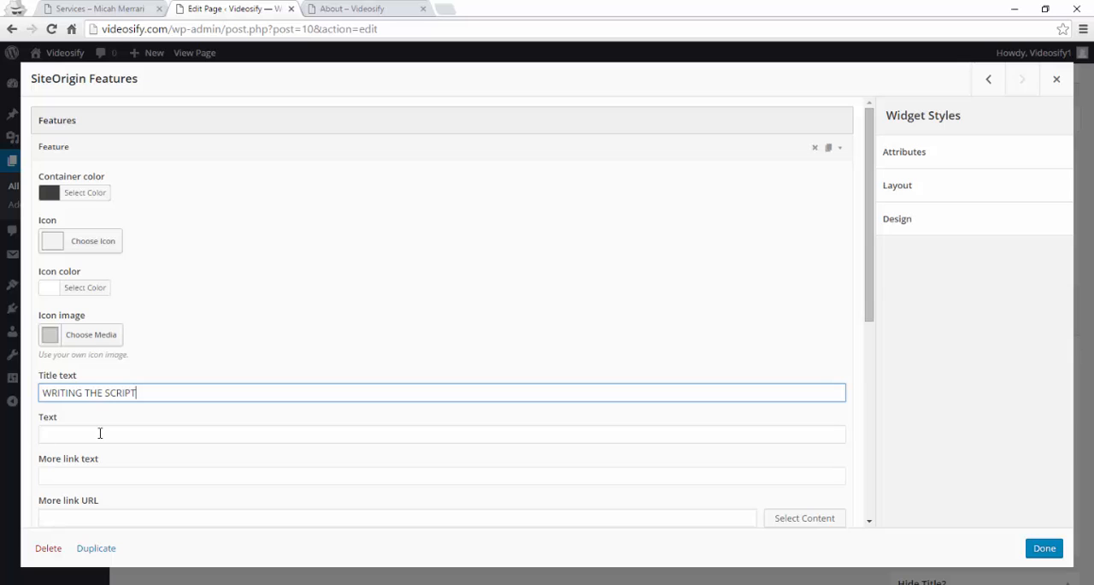
- Copy the description "This is the text the voice-over is going to read." from the example into the first feature's text
left_click(100, 433)
left_click(96, 8)
left_click_drag(362, 370, 169, 386)
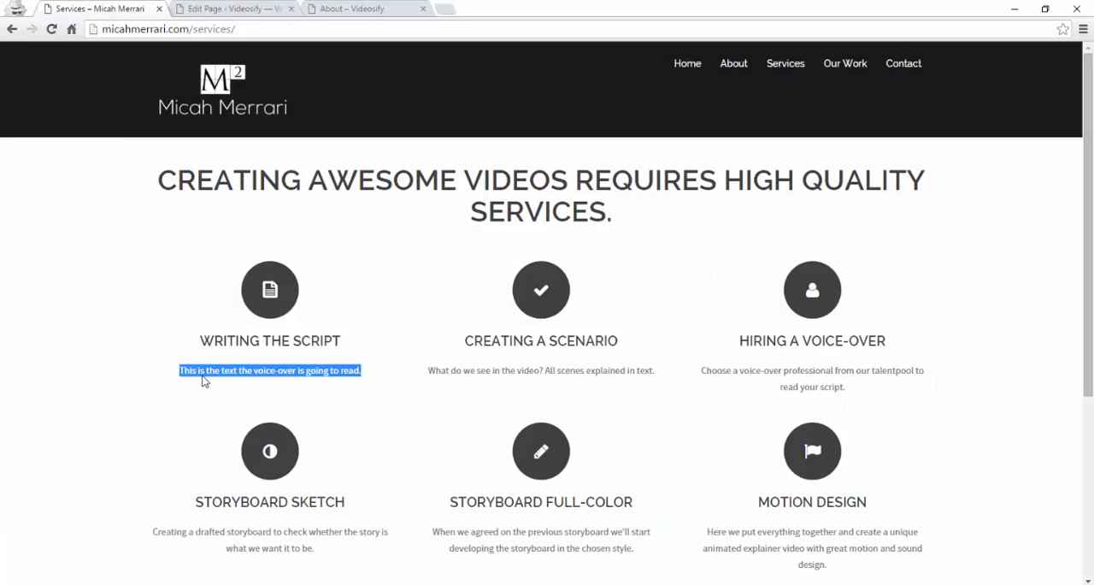
right_click(205, 381)
left_click(215, 390)
left_click(200, 9)
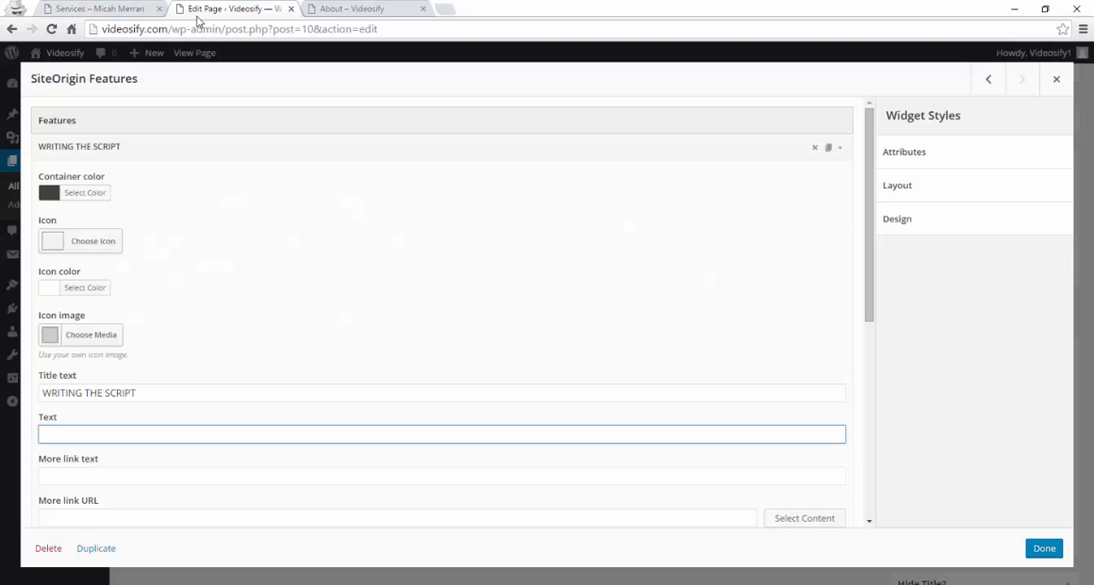
right_click(107, 442)
left_click(164, 329)
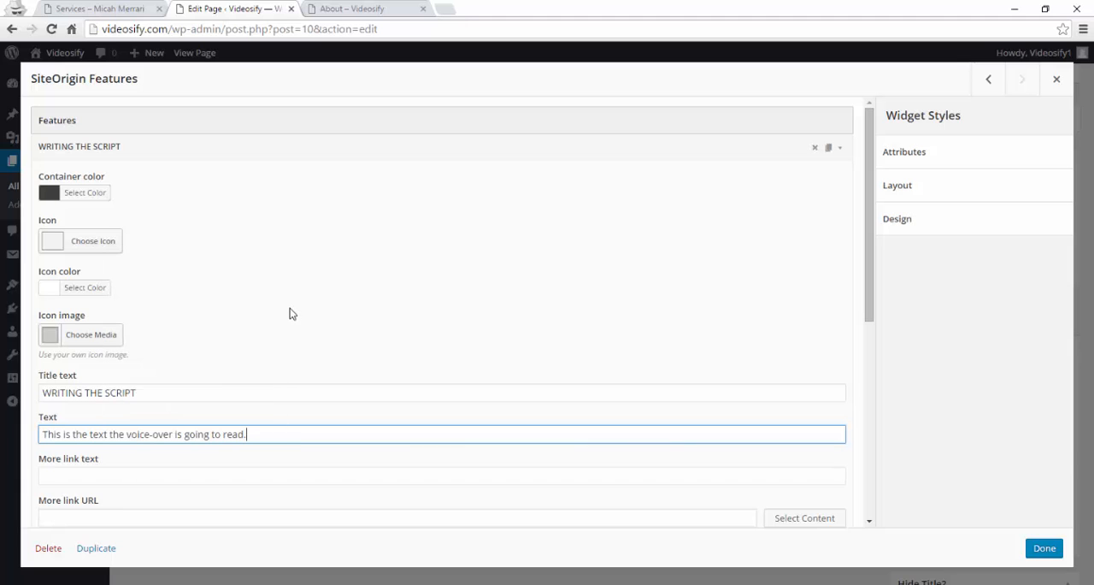
- Set the first feature's icon to the Font Awesome outlined text-file icon and collapse the feature
left_click(78, 246)
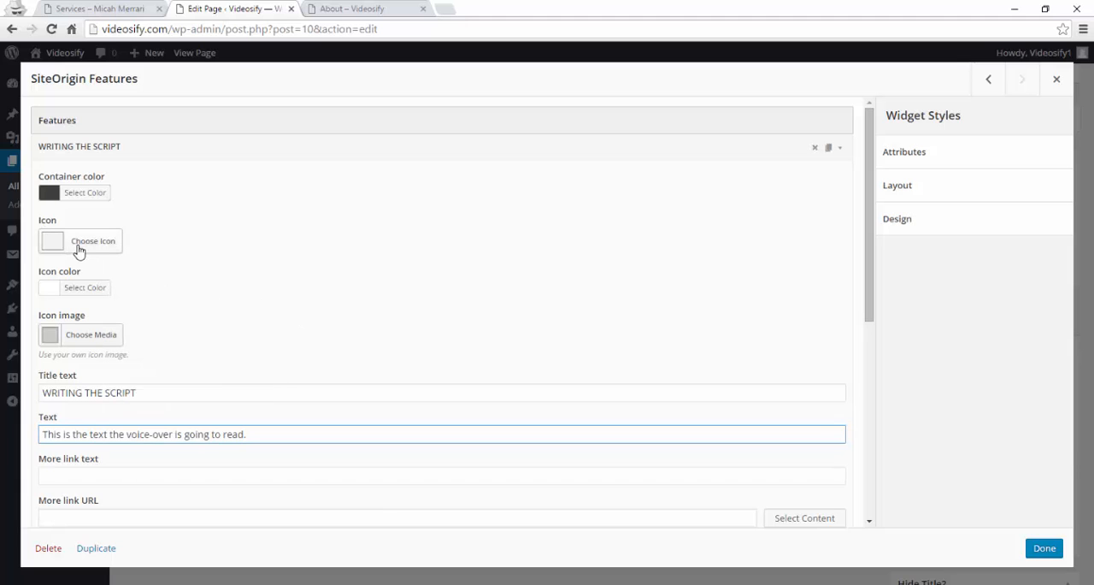
scroll(215, 342, "down", 8)
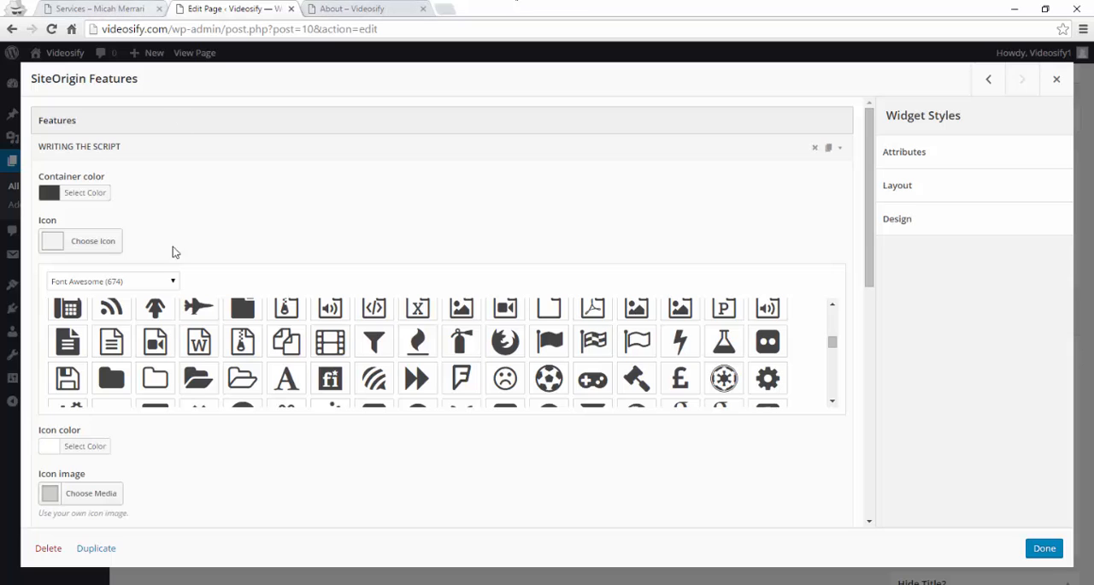
left_click(111, 351)
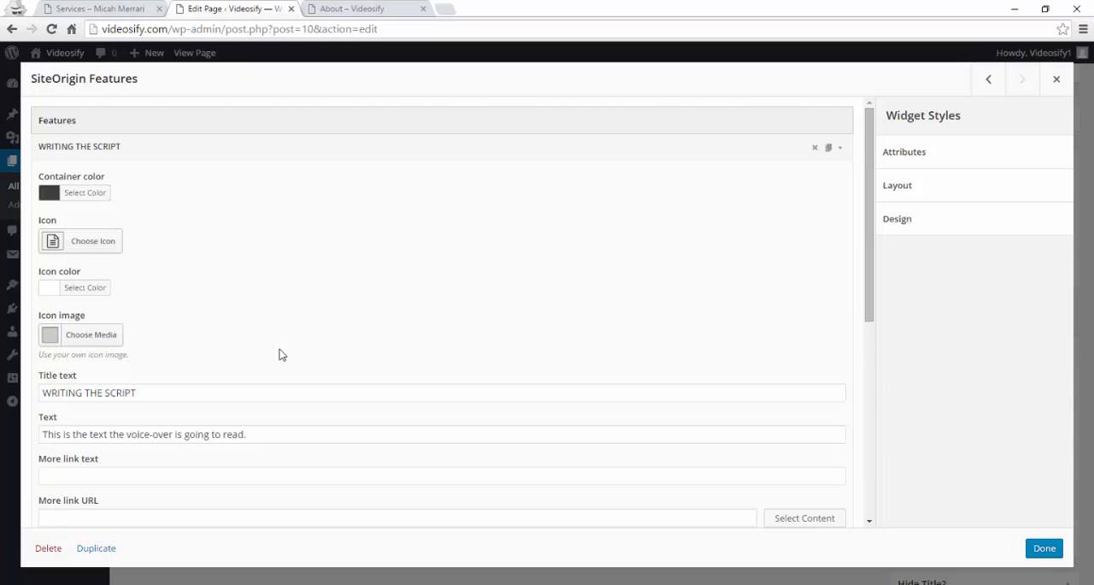
scroll(281, 354, "down", 3)
scroll(280, 351, "up", 3)
left_click(840, 151)
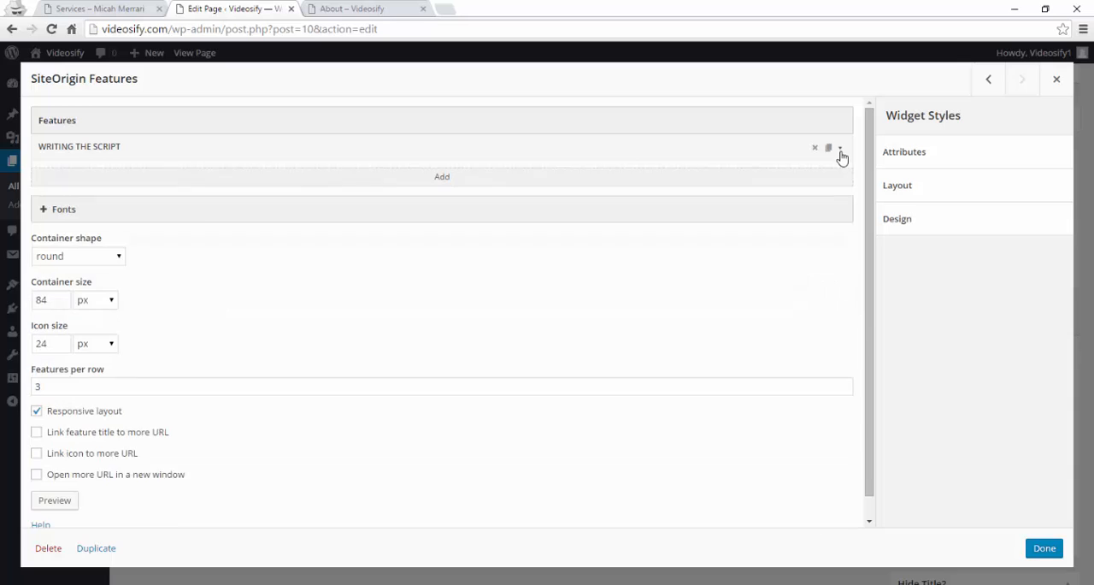
- Add a second feature to the widget and set its icon to the Font Awesome check mark
left_click(442, 170)
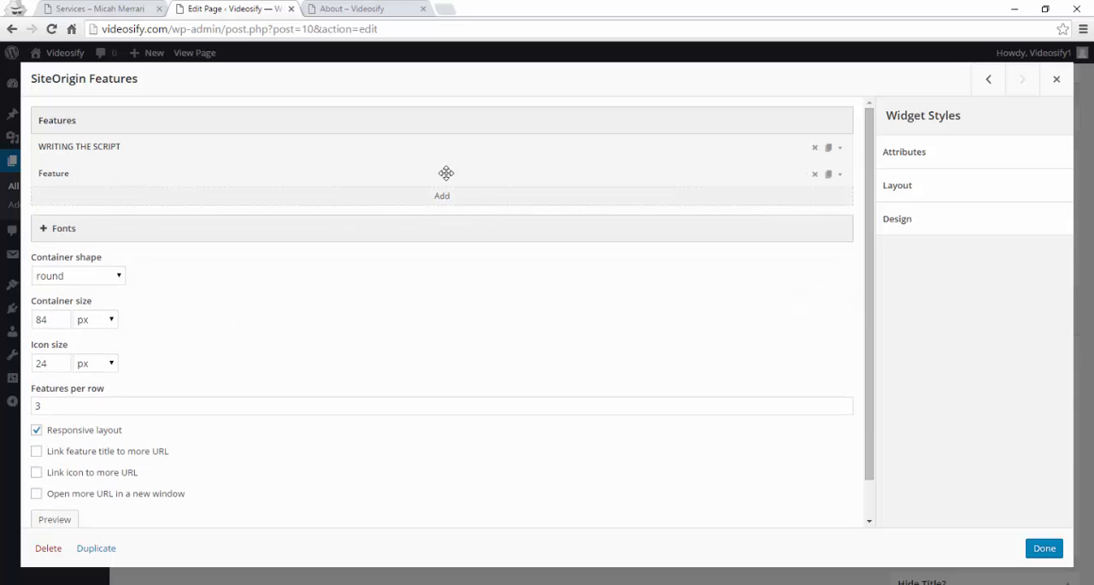
left_click(840, 178)
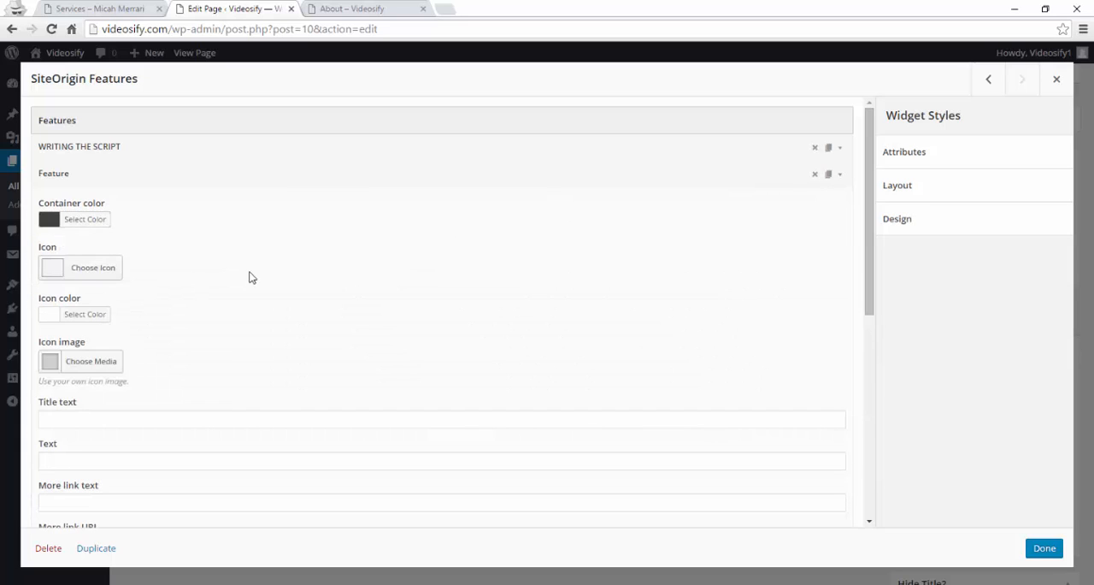
left_click(88, 268)
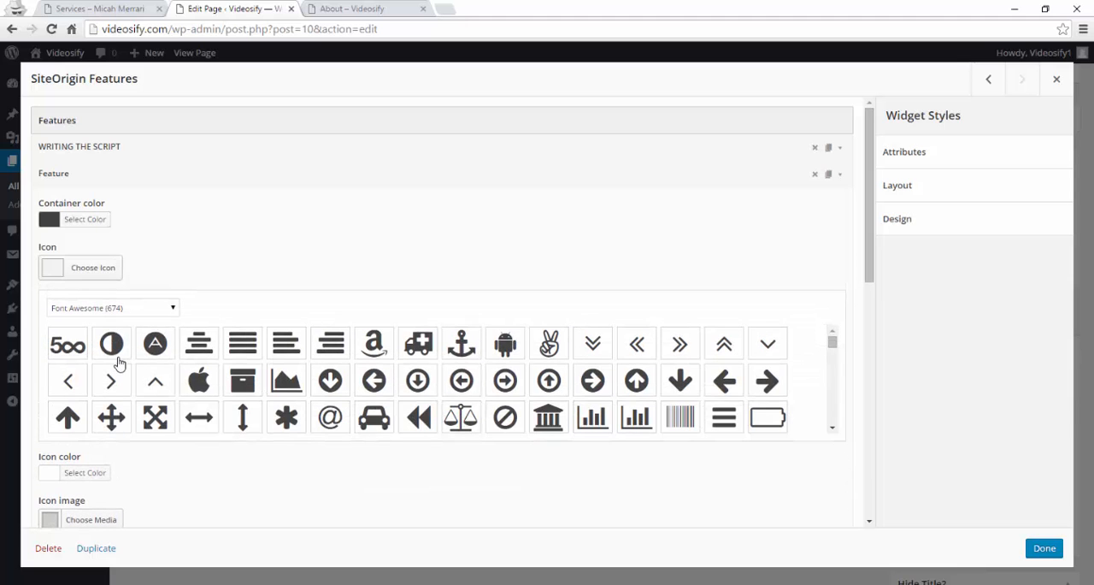
scroll(247, 387, "down", 5)
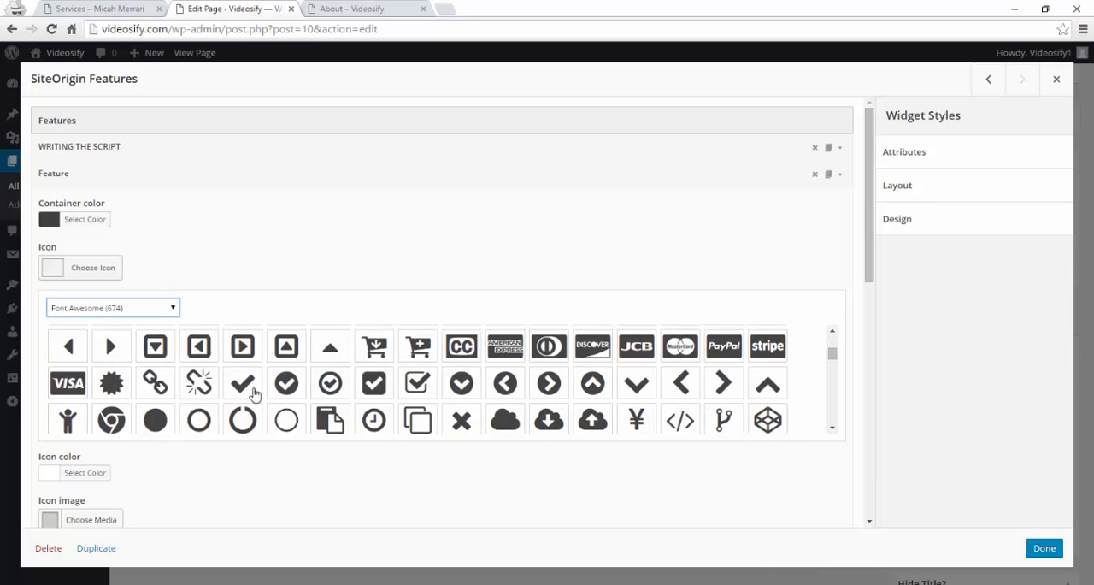
left_click(243, 389)
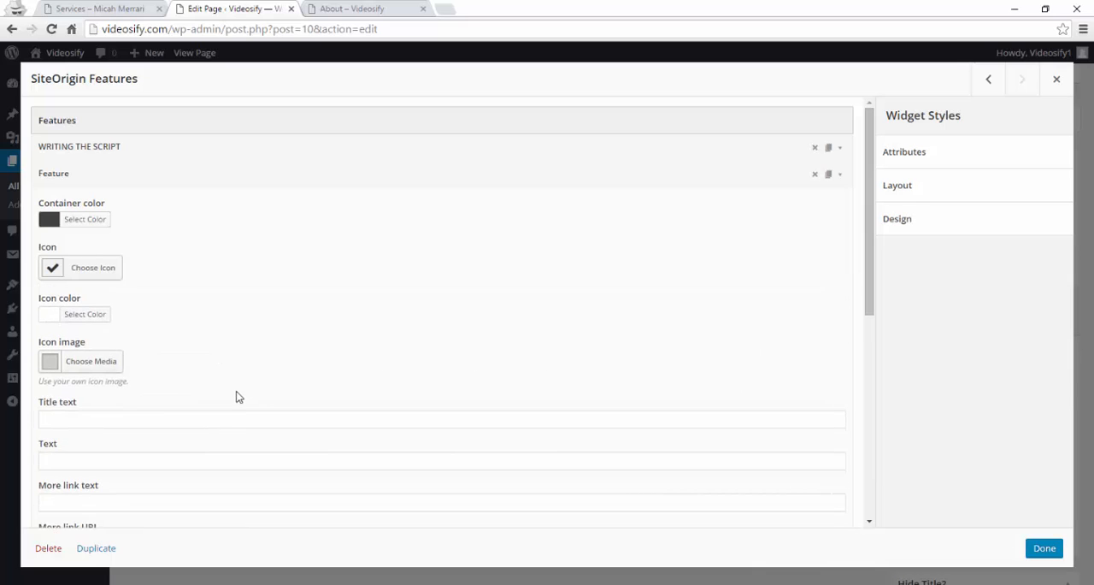
- Copy the title "CREATING A SCENARIO" from the example's Services page into the second feature's title text
left_click(107, 8)
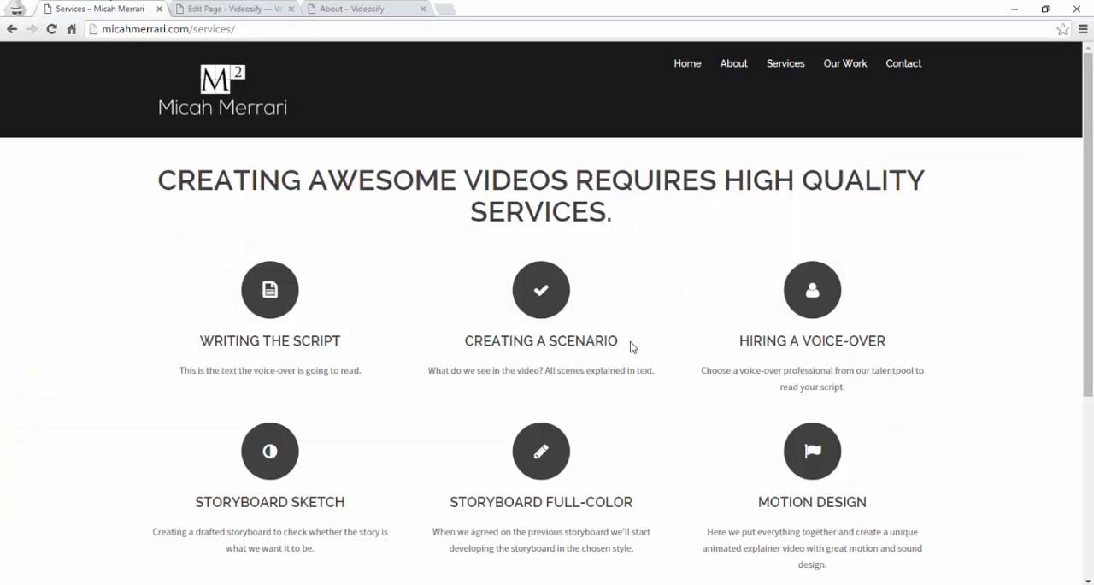
left_click_drag(626, 342, 469, 341)
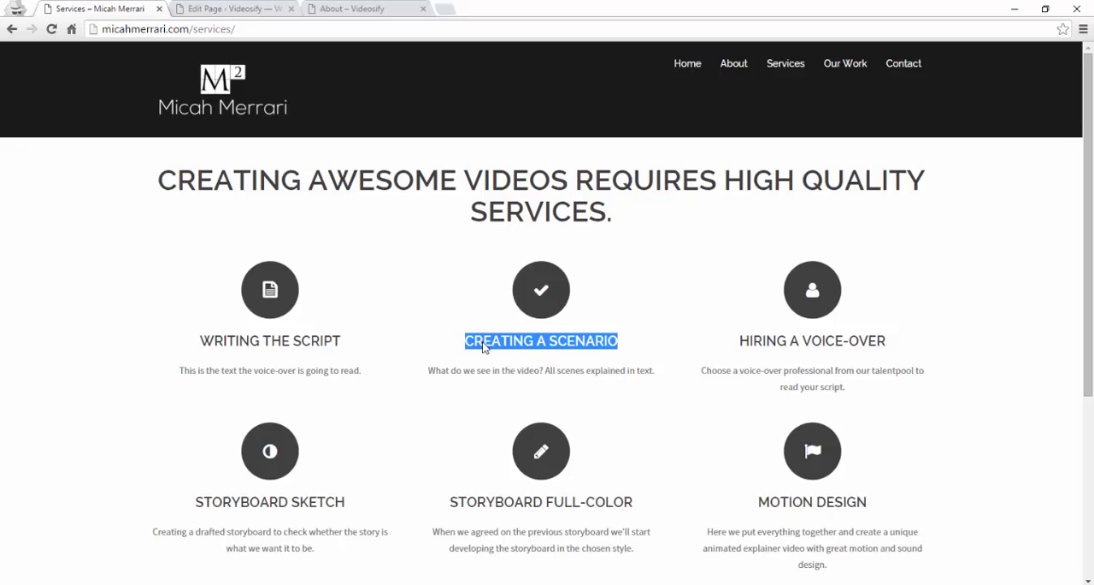
right_click(484, 347)
left_click(214, 9)
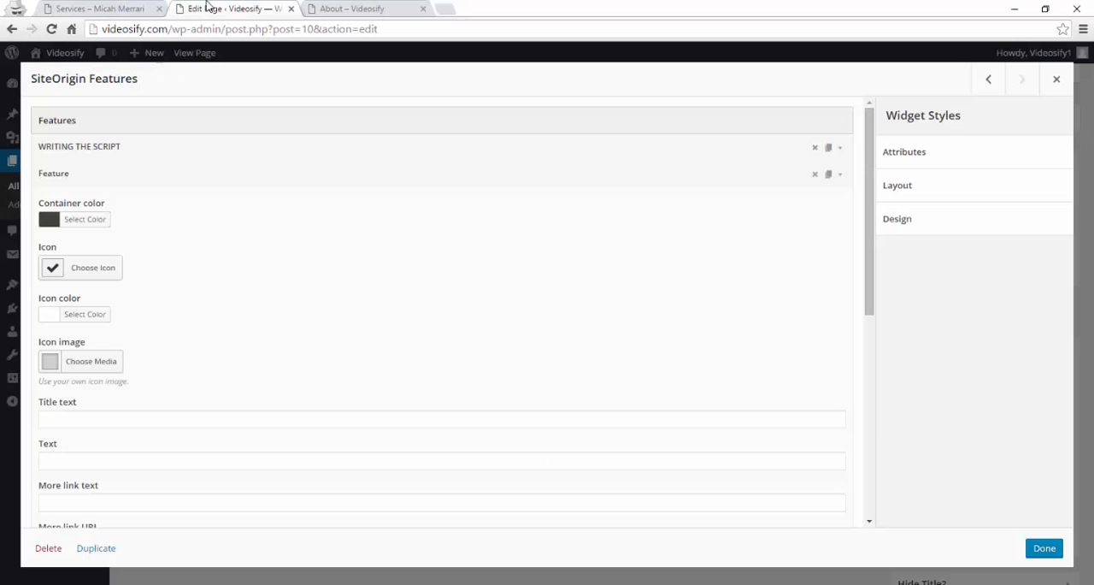
left_click(207, 420)
right_click(104, 424)
left_click(162, 310)
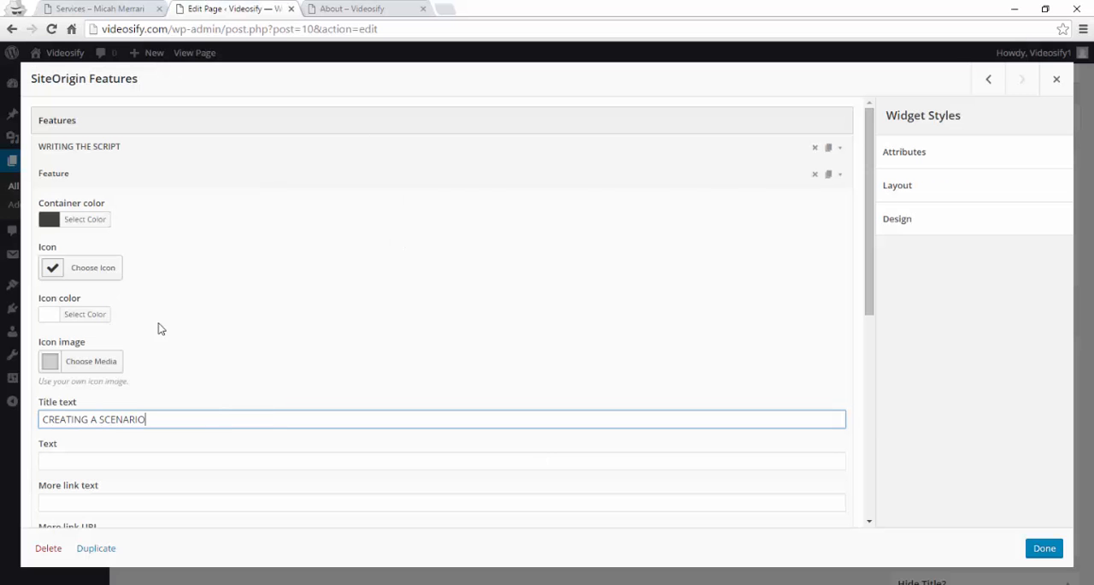
- Copy "What do we see in the video? All scenes explained in text." from the example into the second feature's text and collapse the feature
left_click(78, 462)
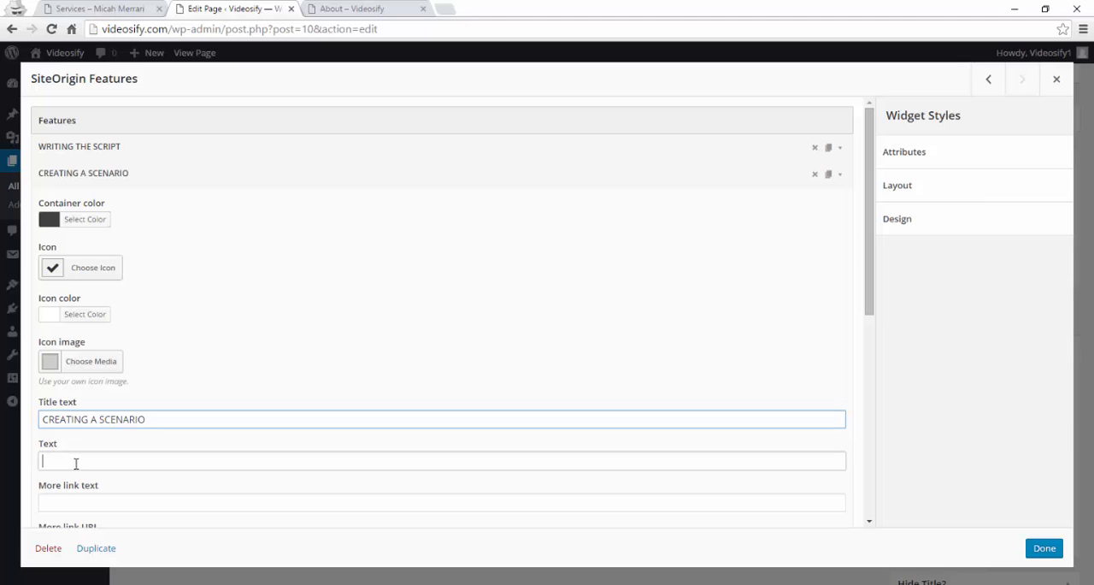
left_click(101, 9)
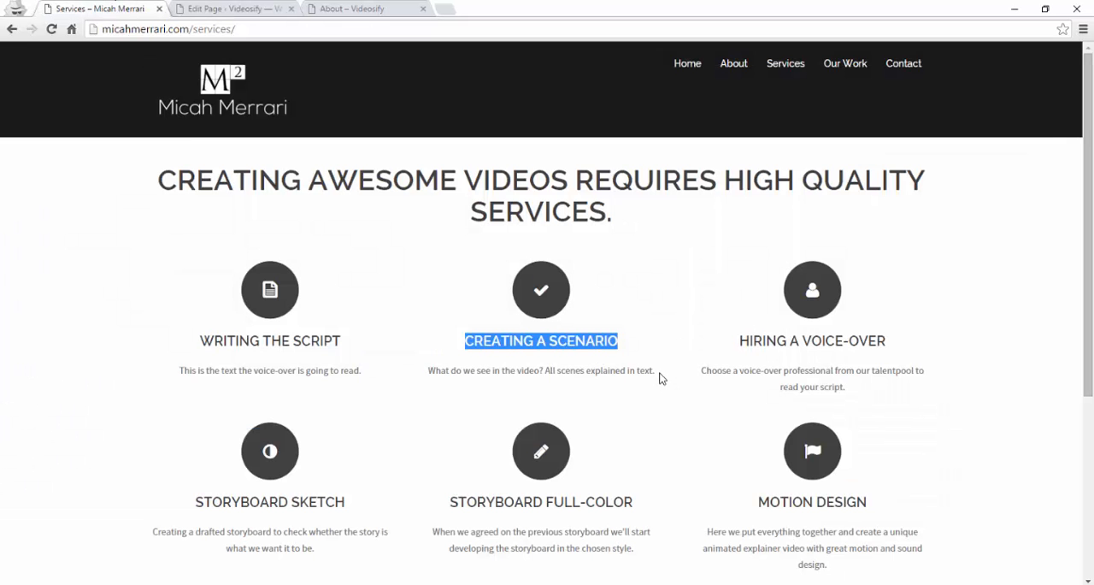
left_click_drag(659, 378, 426, 374)
left_click(445, 383)
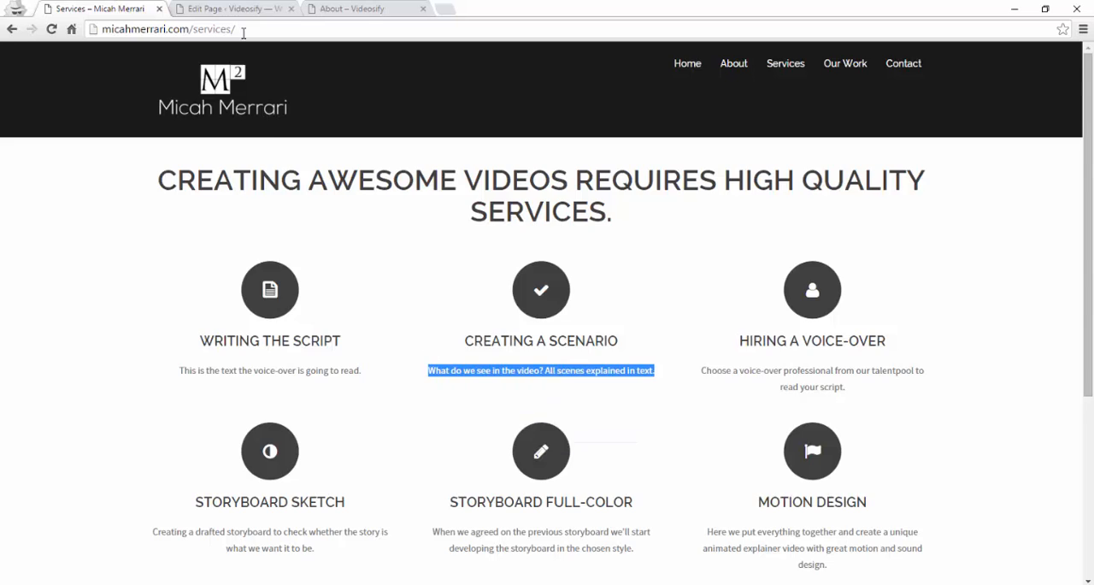
left_click(231, 9)
right_click(210, 467)
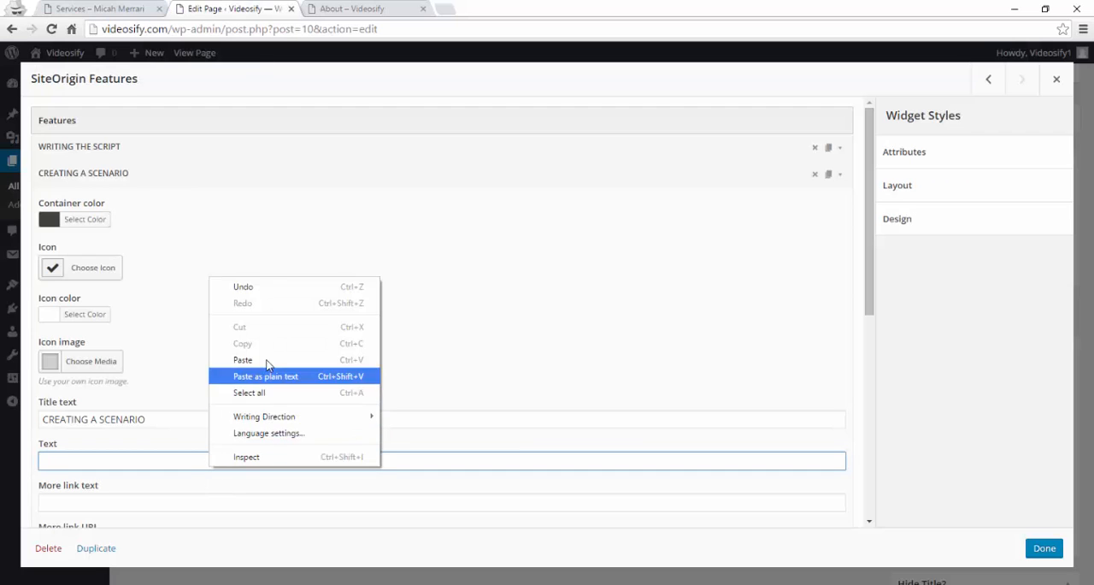
left_click(269, 359)
scroll(386, 423, "down", 2)
scroll(387, 423, "down", 1)
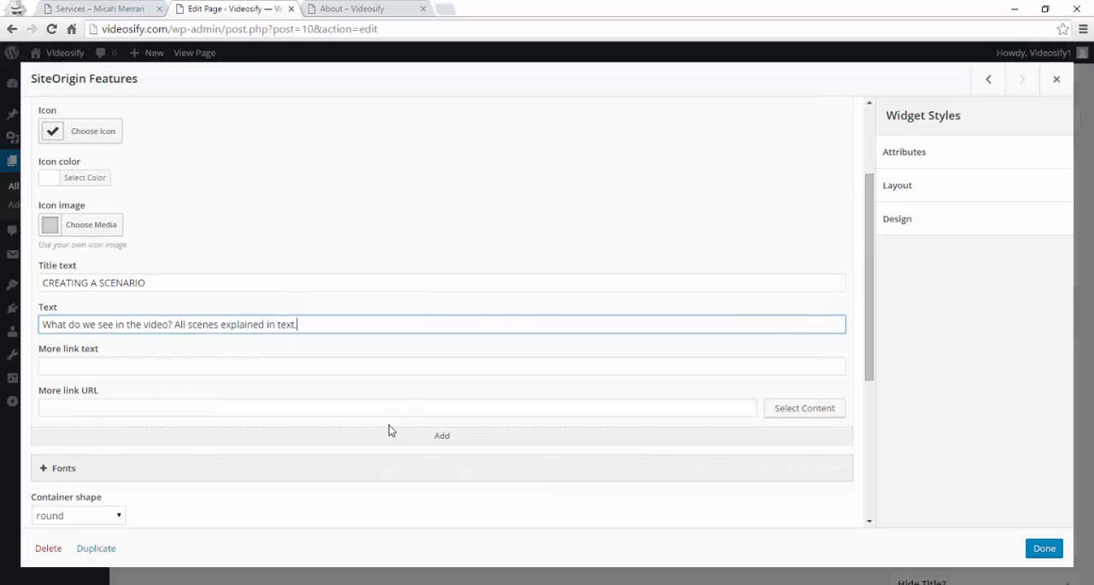
scroll(479, 350, "up", 2)
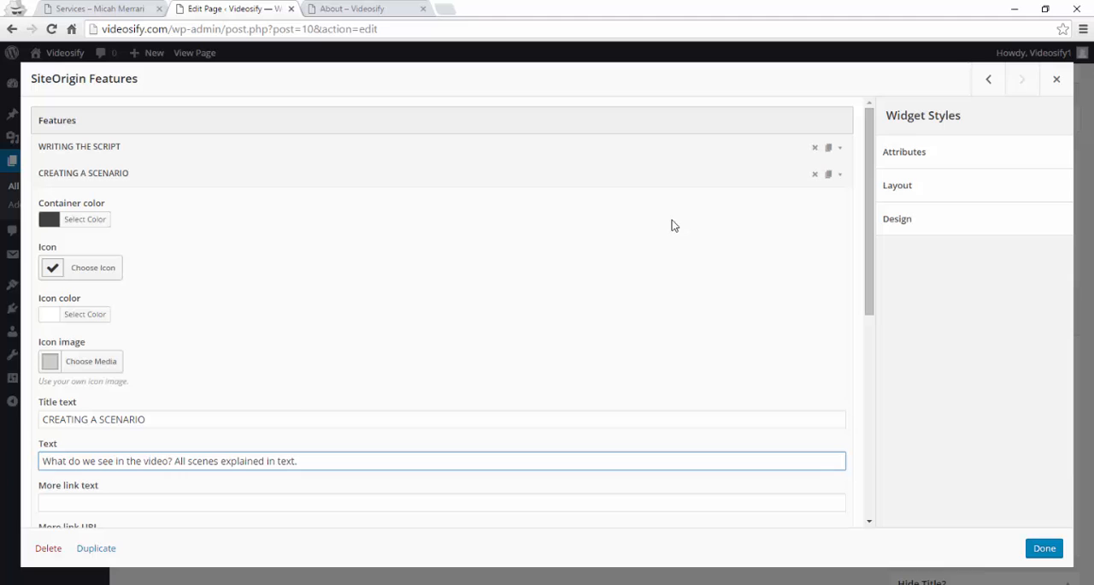
left_click(840, 178)
- Add a third feature, check the example's matching icon, and set the feature's icon to the Font Awesome solid user icon
left_click(444, 197)
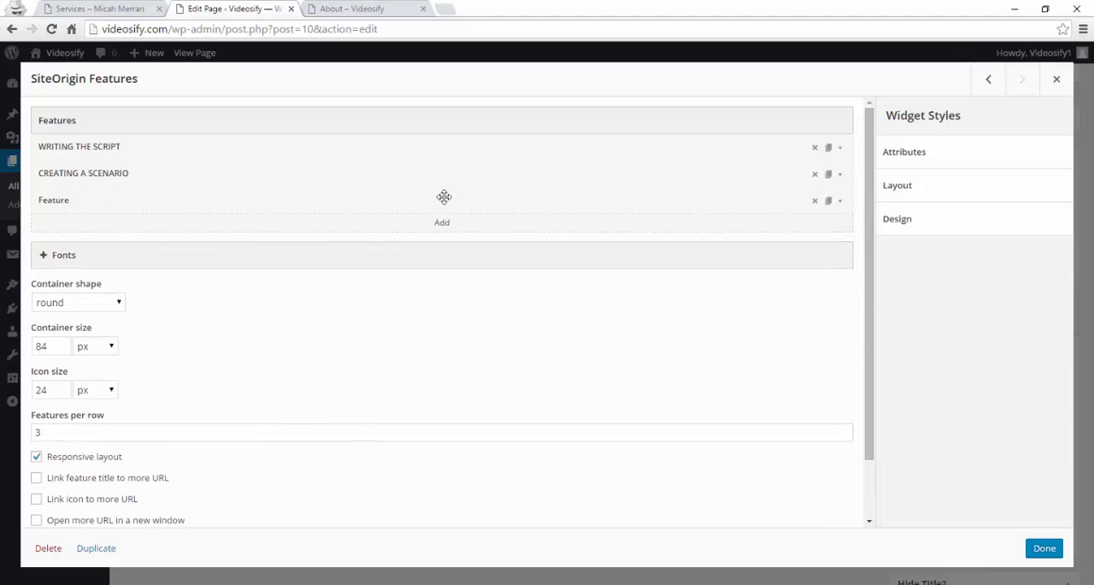
left_click(841, 202)
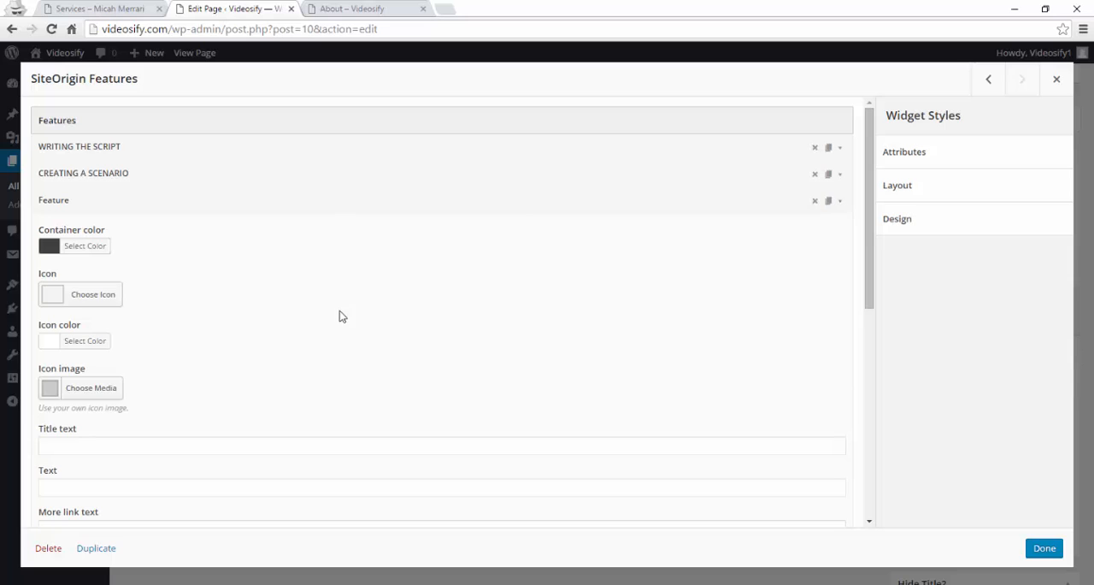
left_click(87, 8)
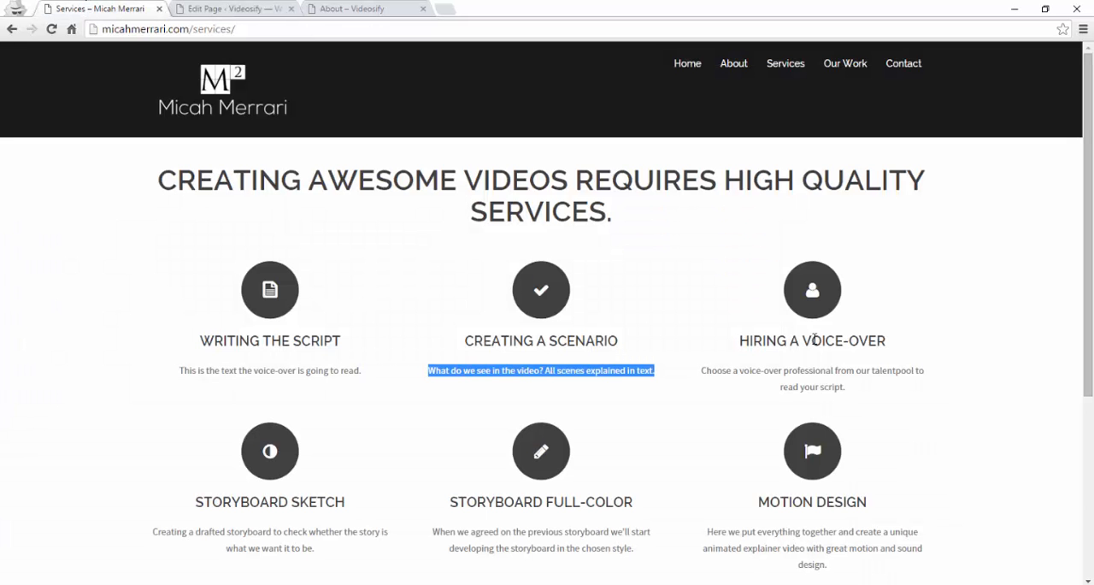
left_click(869, 363)
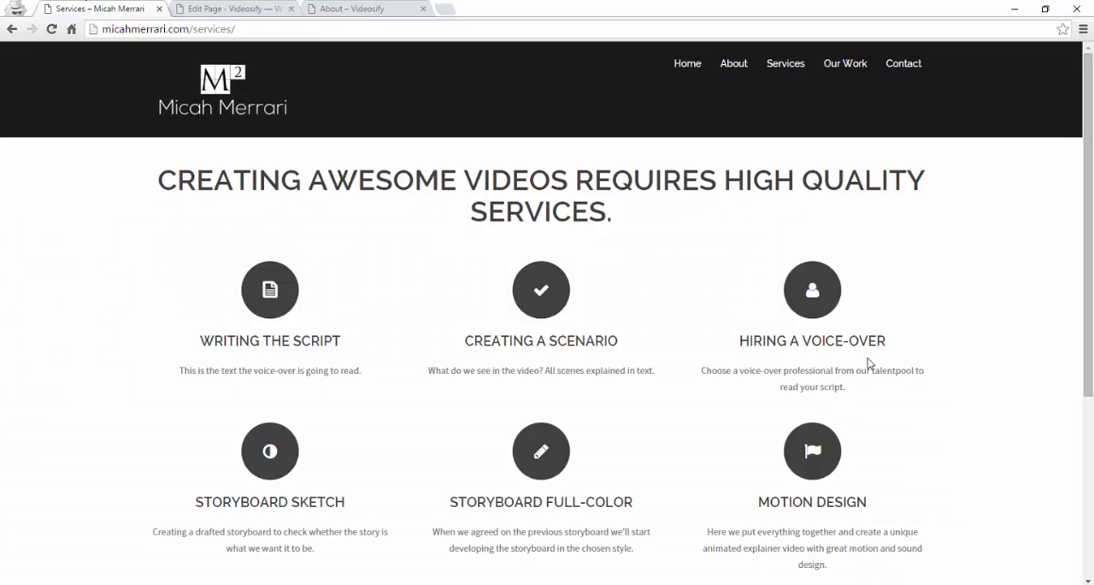
left_click(248, 9)
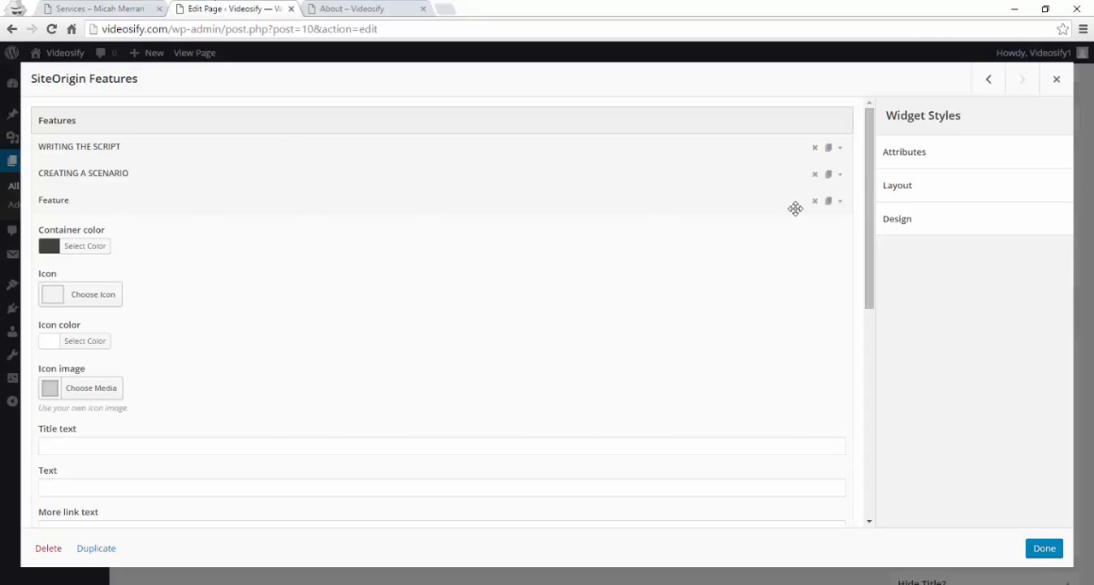
left_click(841, 204)
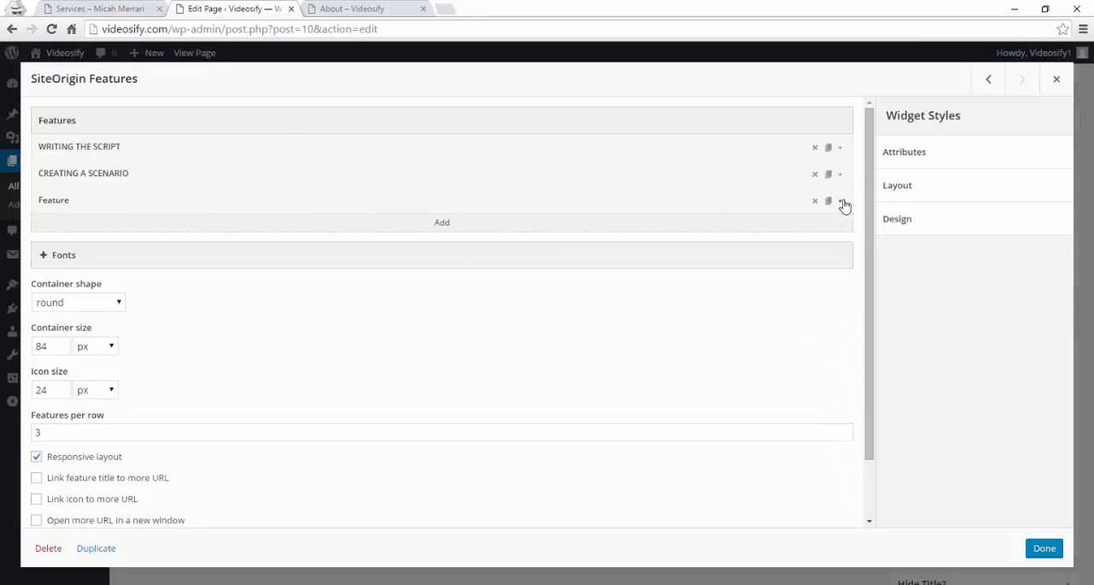
left_click(841, 203)
left_click(85, 294)
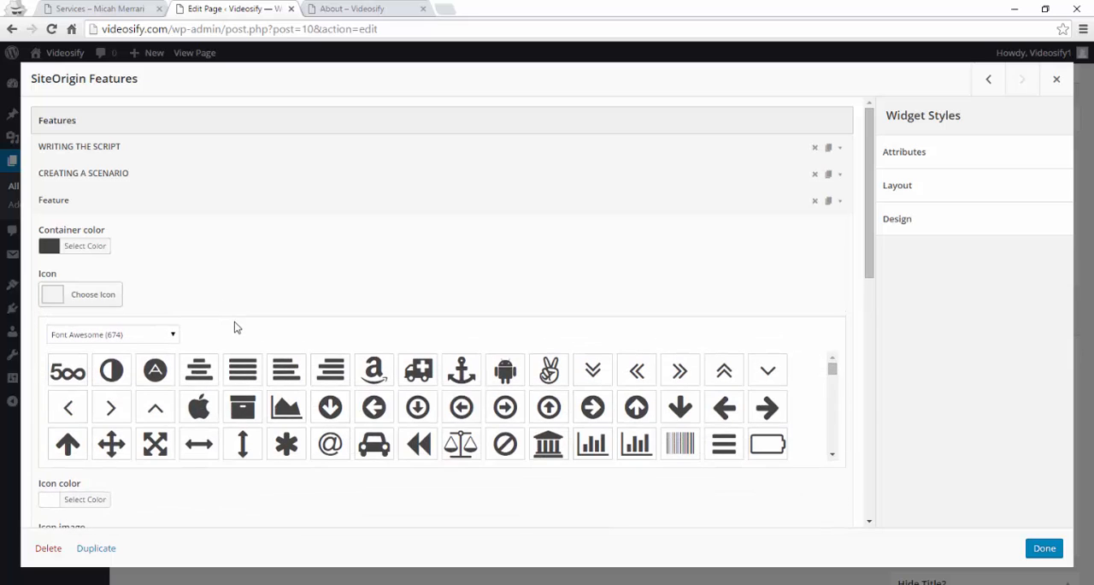
scroll(237, 328, "down", 1)
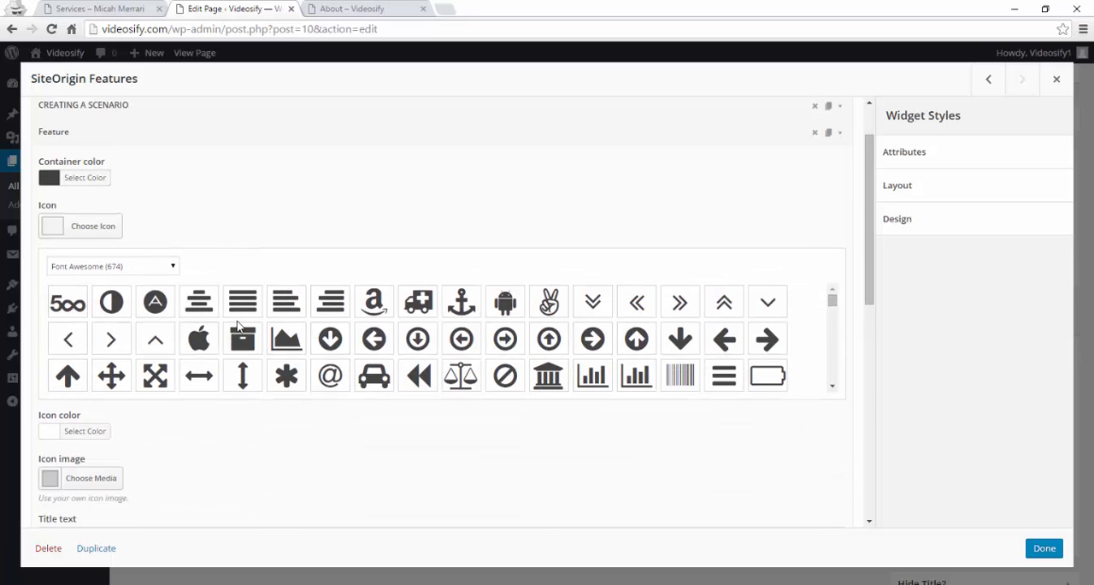
scroll(239, 325, "down", 10)
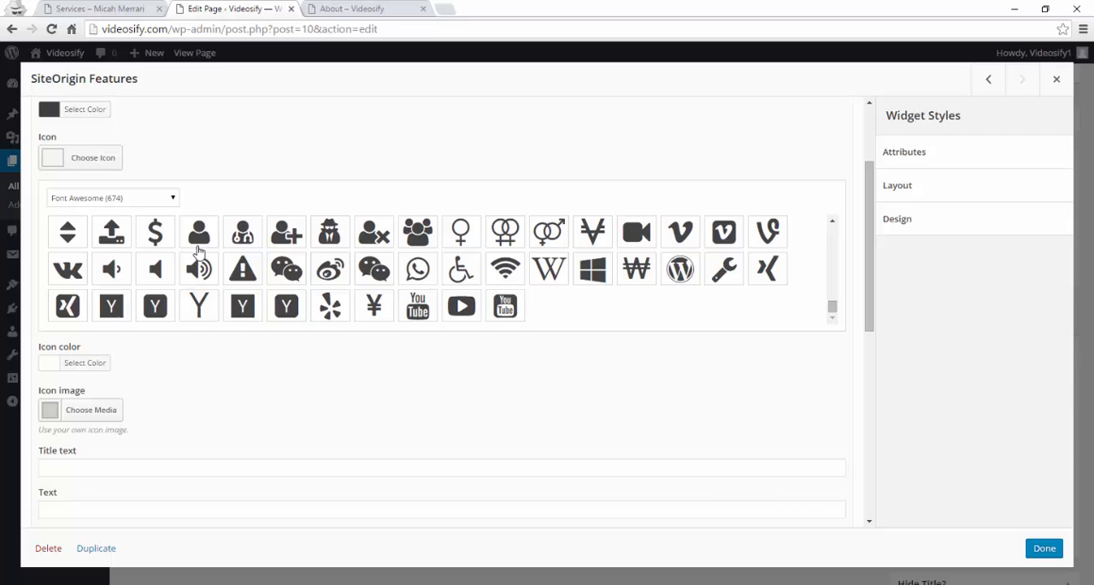
left_click(199, 233)
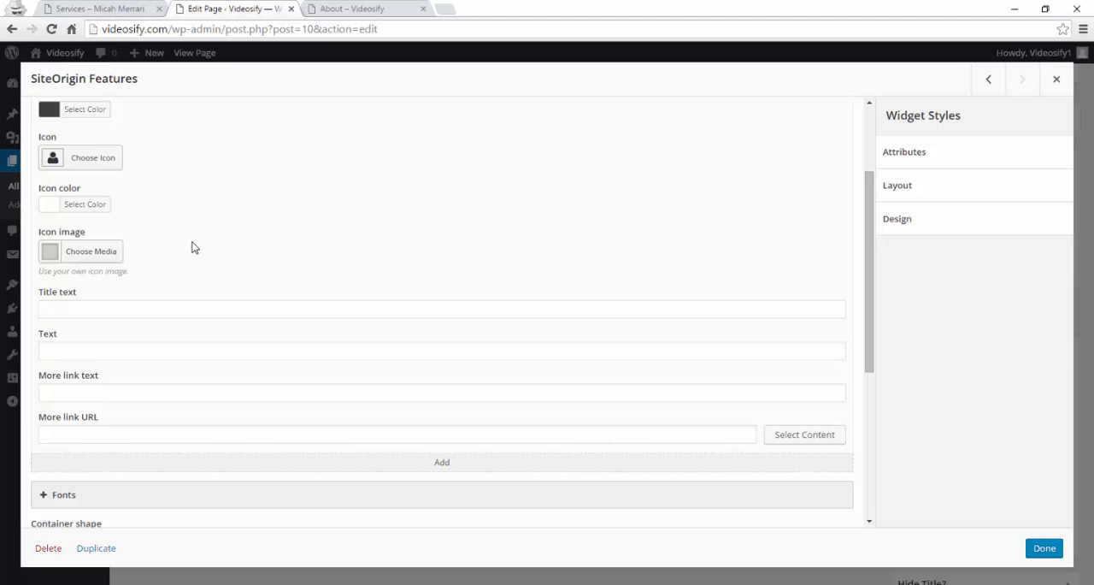
- Copy the title "HIRING A VOICE-OVER" from the example's Services page into the third feature's title text
left_click(117, 310)
left_click(113, 8)
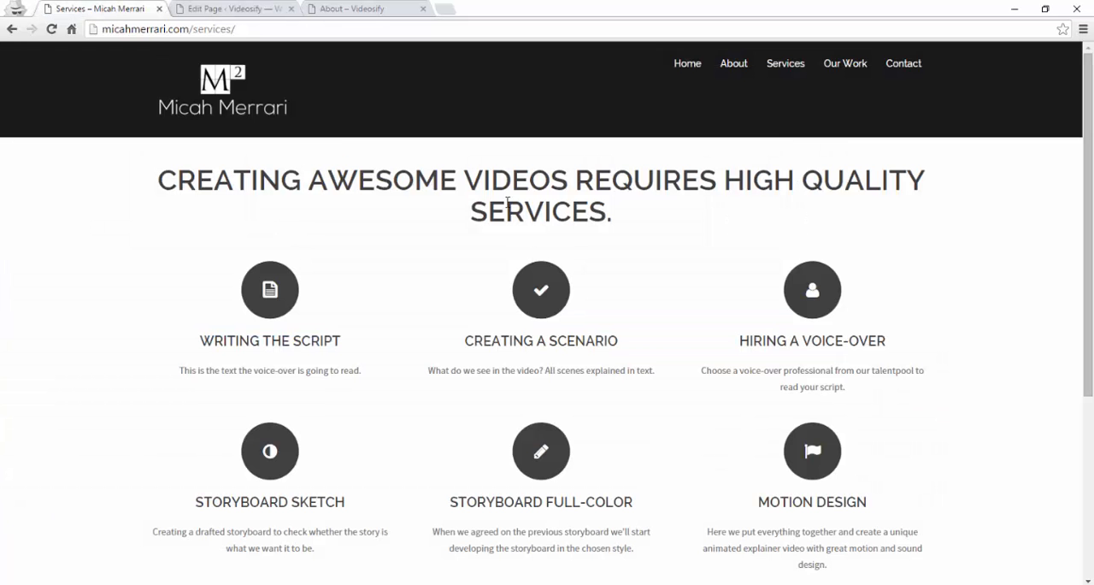
left_click_drag(900, 344, 742, 335)
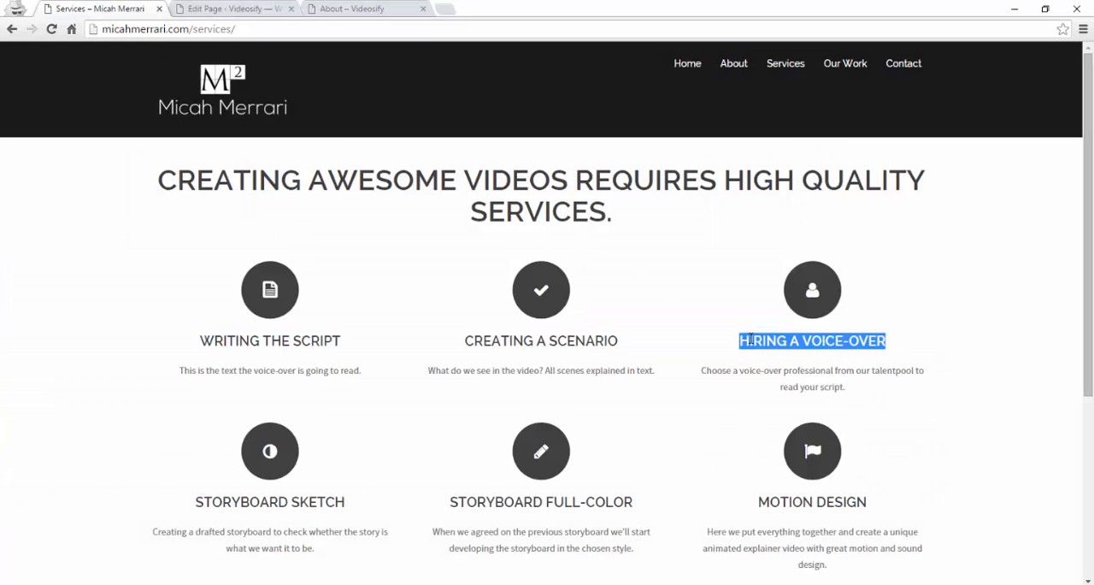
right_click(750, 339)
left_click(774, 348)
left_click(231, 8)
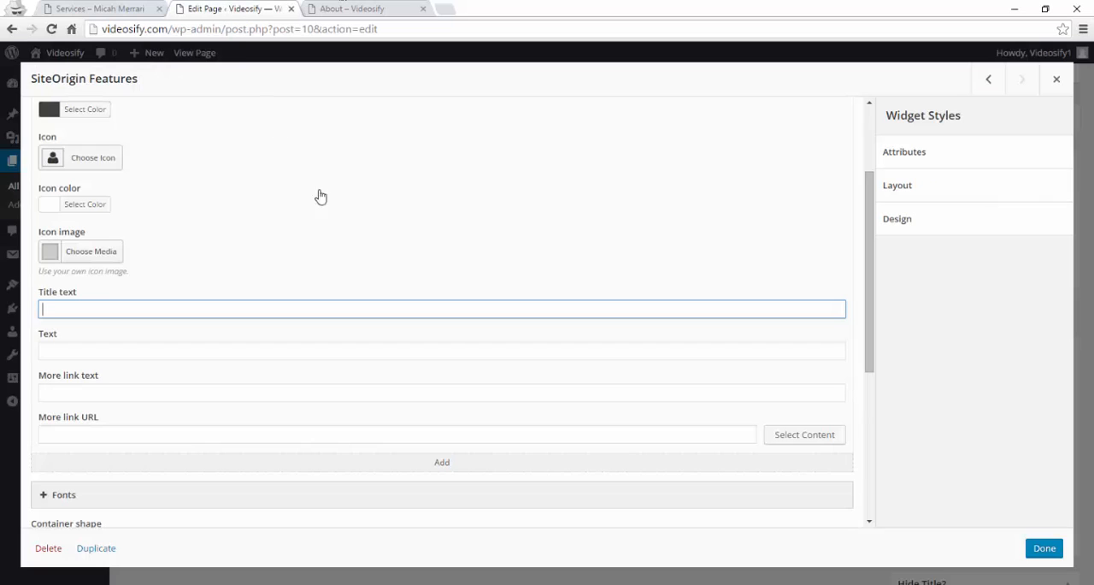
right_click(117, 300)
left_click(146, 385)
- Copy "Choose a voice-over professional from our talentpool to read your script." from the example into the third feature's text and collapse the feature
left_click(93, 349)
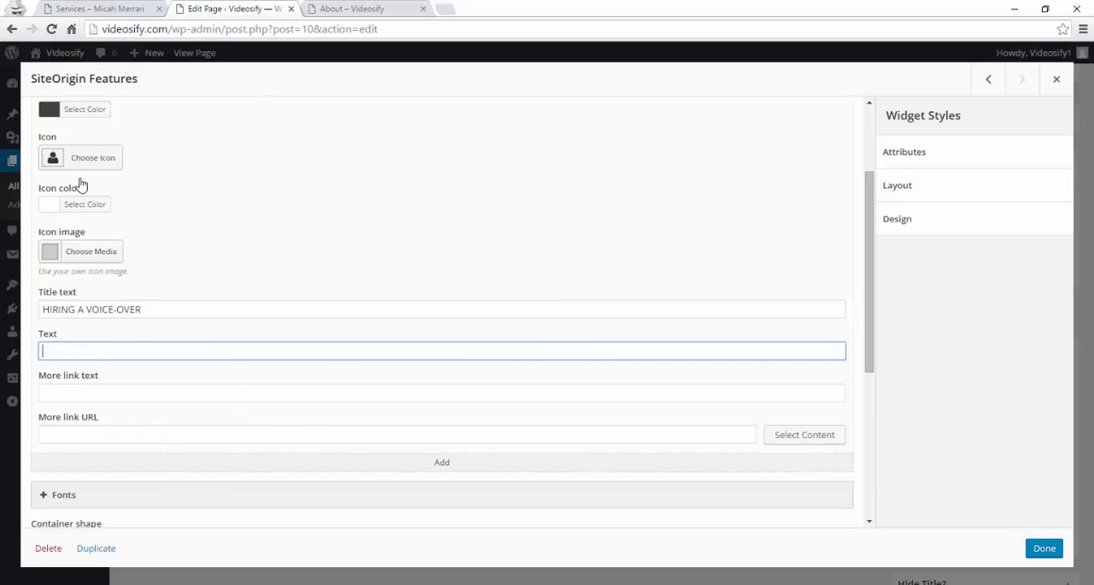
left_click(98, 8)
left_click_drag(846, 387, 710, 372)
right_click(710, 372)
left_click(733, 381)
left_click(220, 9)
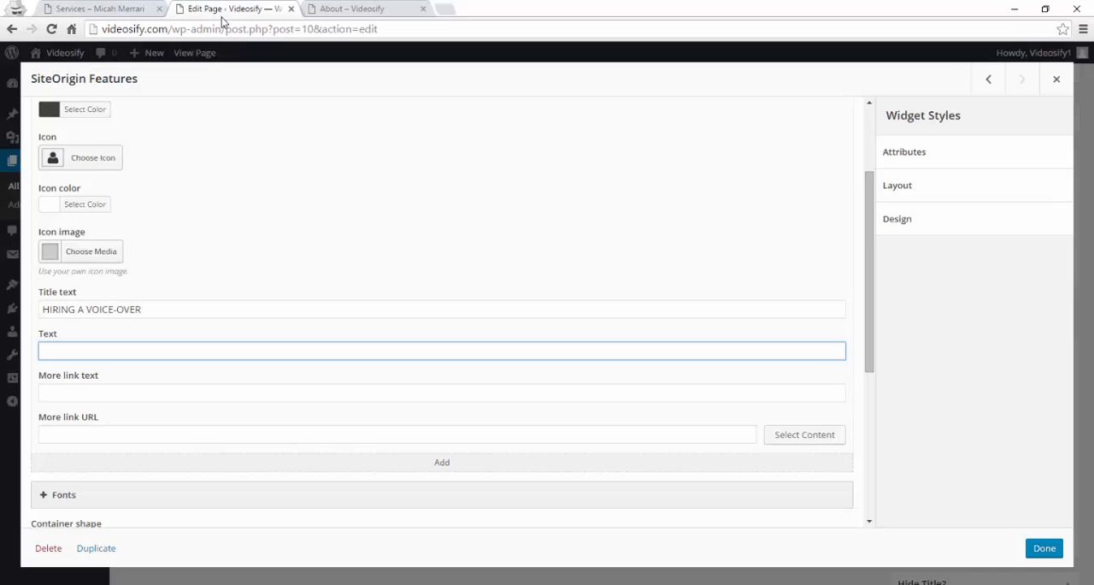
right_click(140, 353)
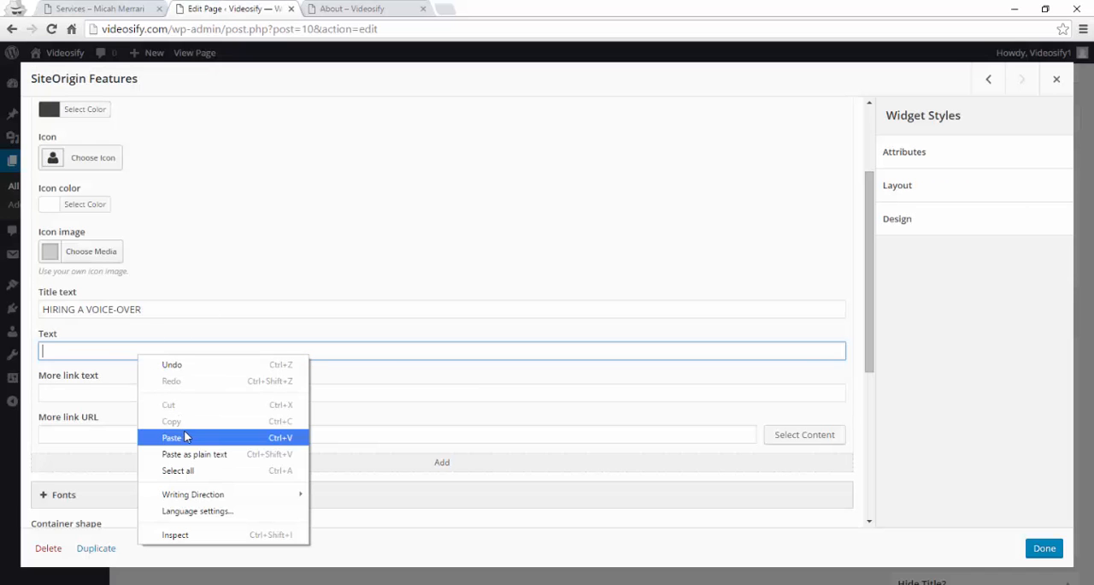
left_click(183, 435)
key("Tab")
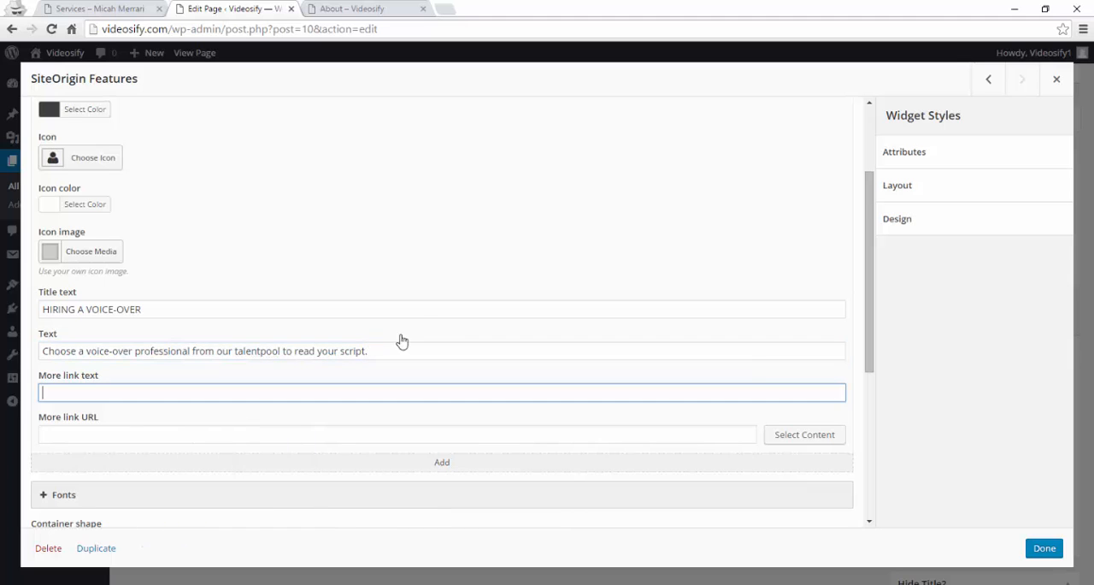
scroll(410, 333, "down", 1)
scroll(599, 298, "up", 3)
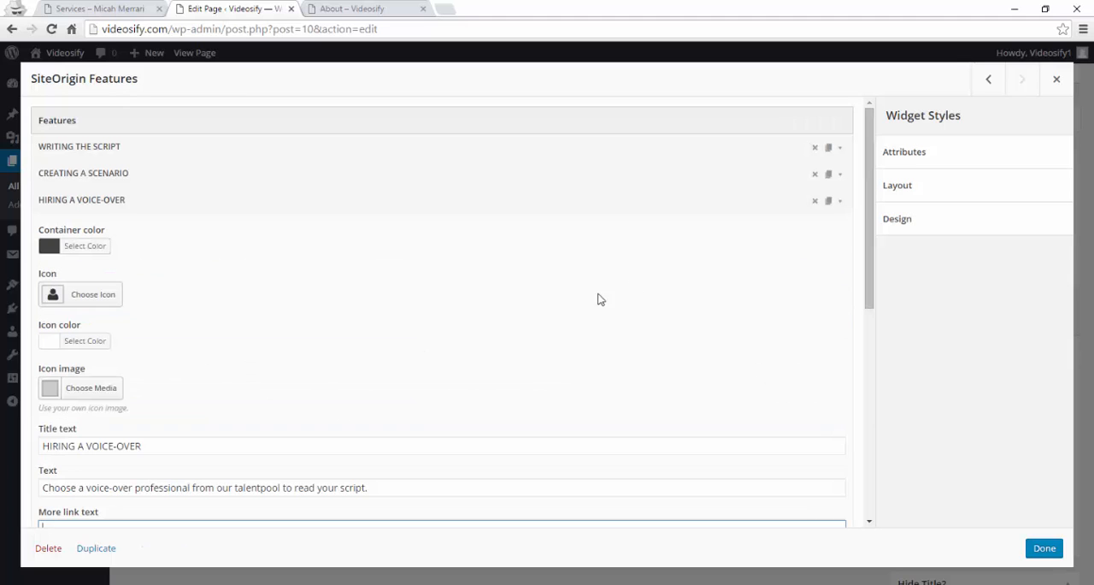
left_click(840, 202)
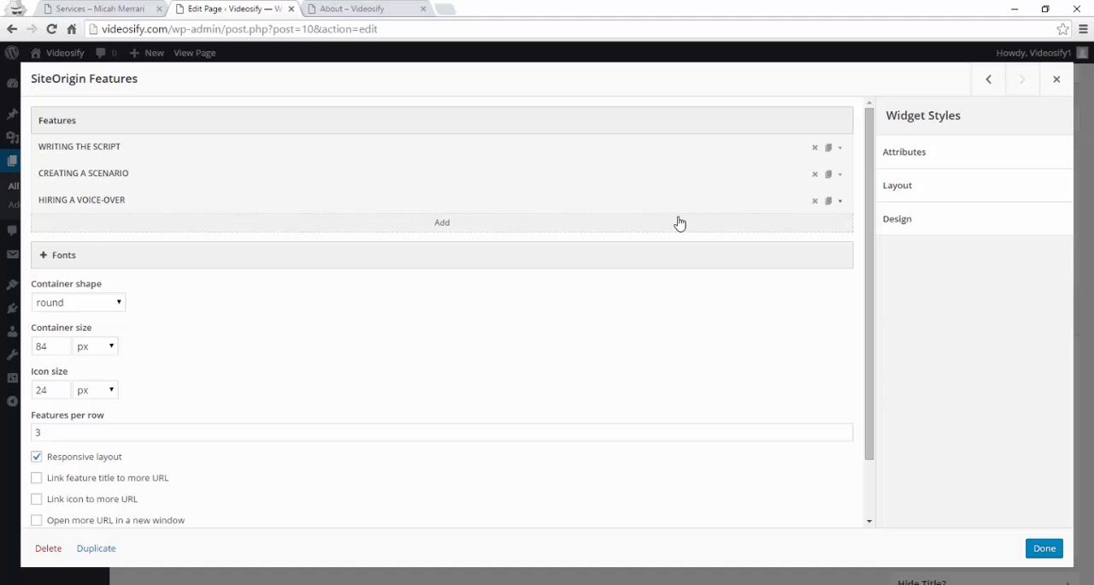
- Add a fourth feature, expand it, and copy the title "STORYBOARD SKETCH" from the example's Services page
left_click(439, 226)
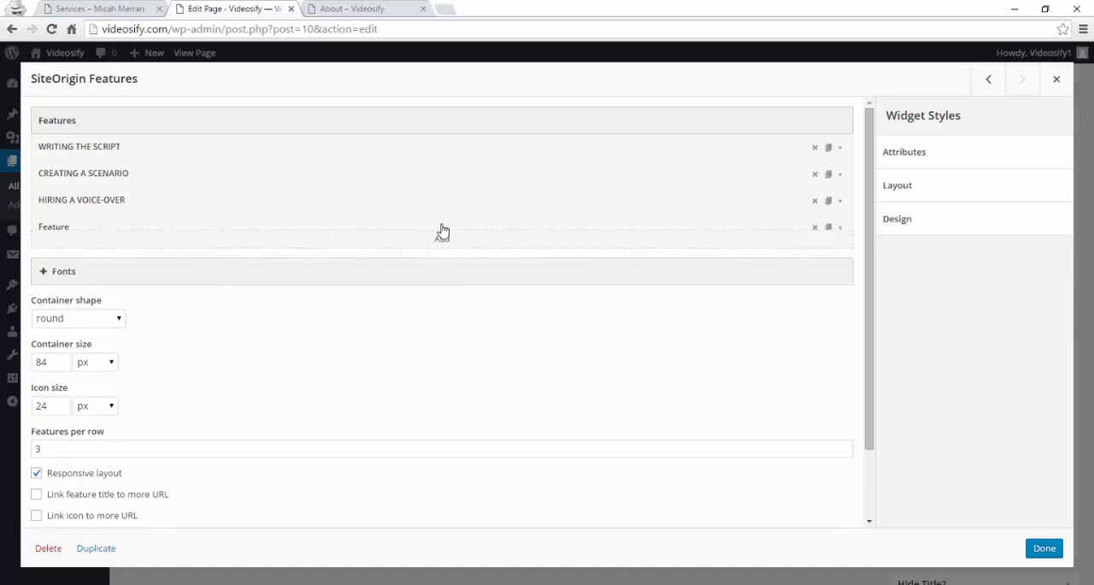
left_click(840, 228)
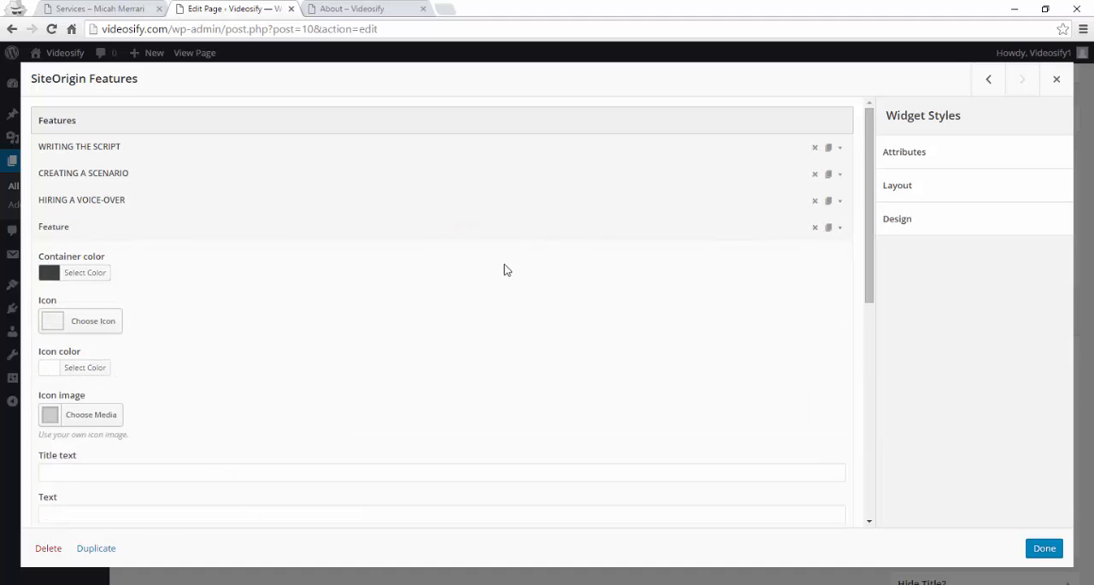
left_click(111, 10)
left_click_drag(351, 511, 187, 504)
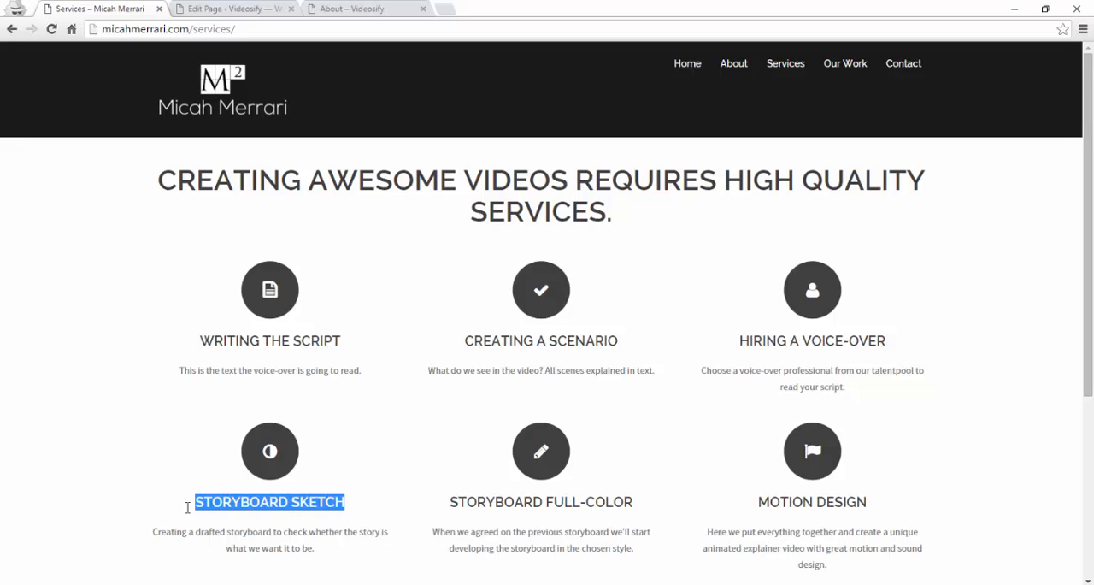
right_click(224, 498)
left_click(247, 508)
left_click(217, 7)
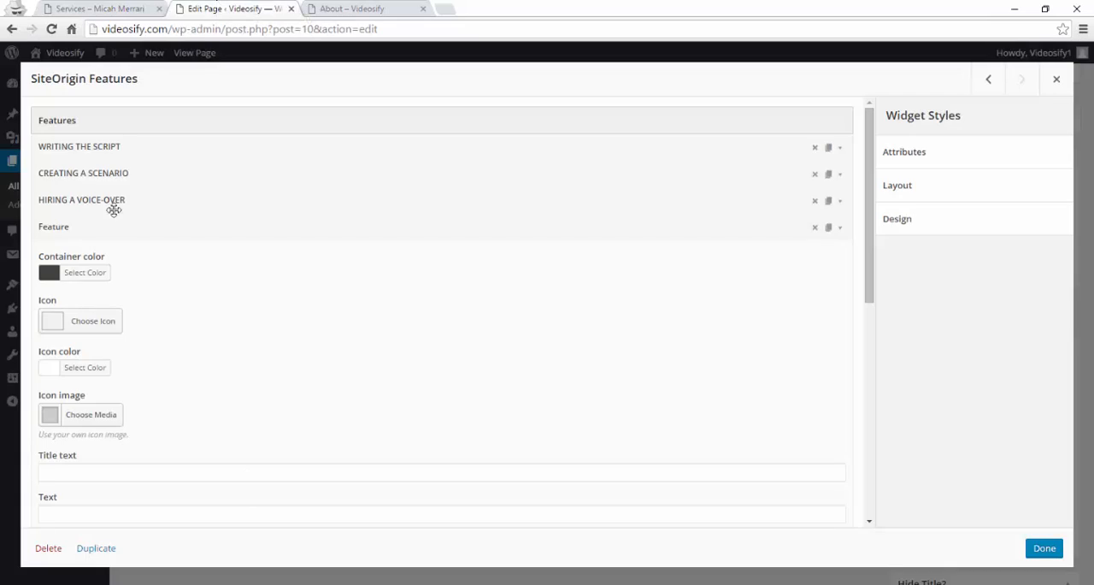
- Set the fourth feature's icon to the Font Awesome picture icon and paste "STORYBOARD SKETCH" as its title text
left_click(842, 233)
left_click(843, 234)
scroll(290, 327, "down", 1)
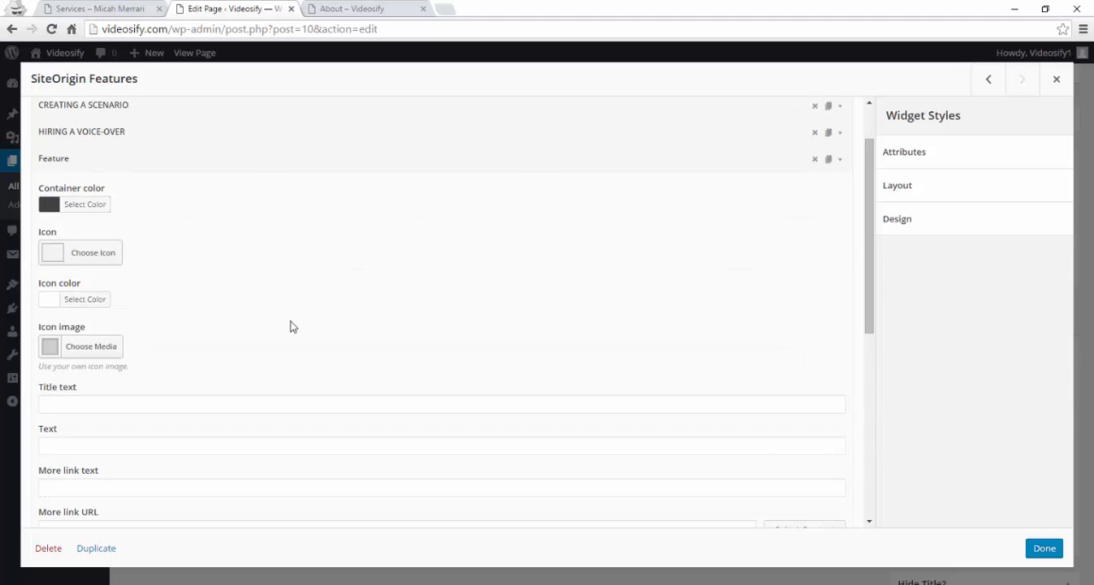
left_click(85, 258)
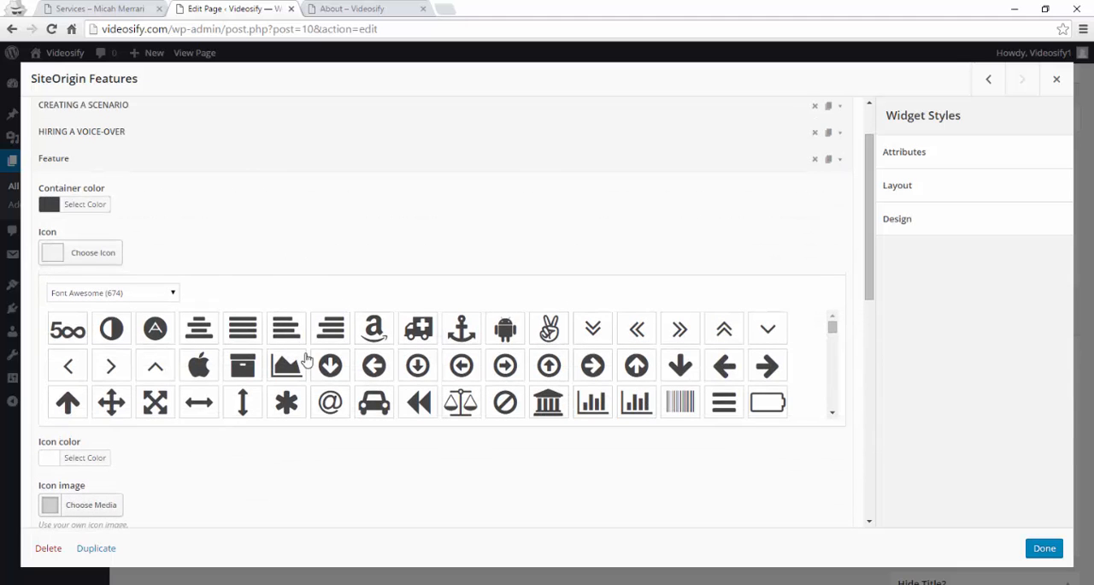
scroll(308, 359, "down", 7)
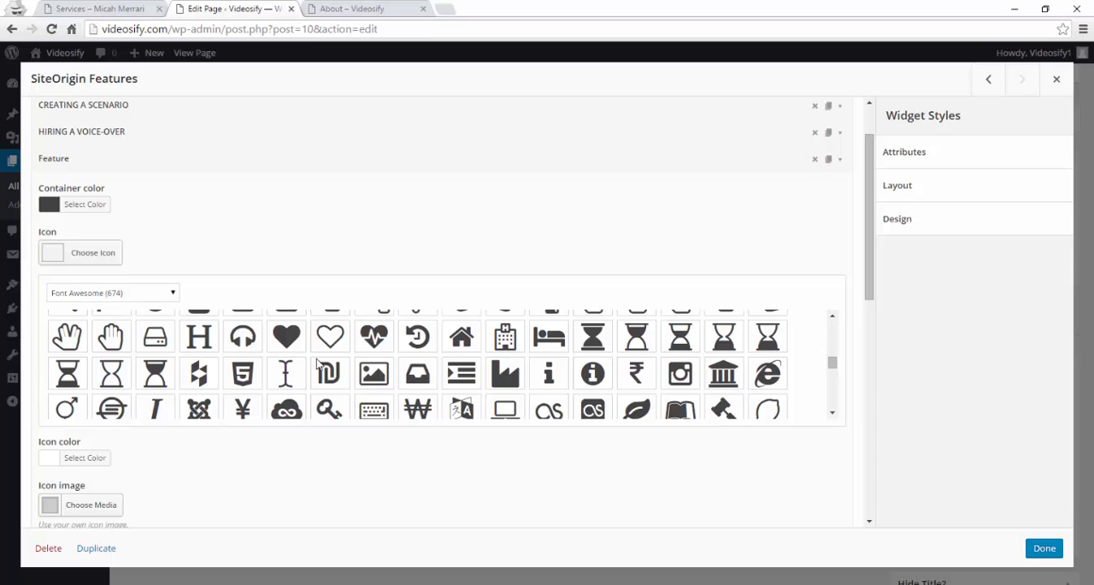
left_click(376, 382)
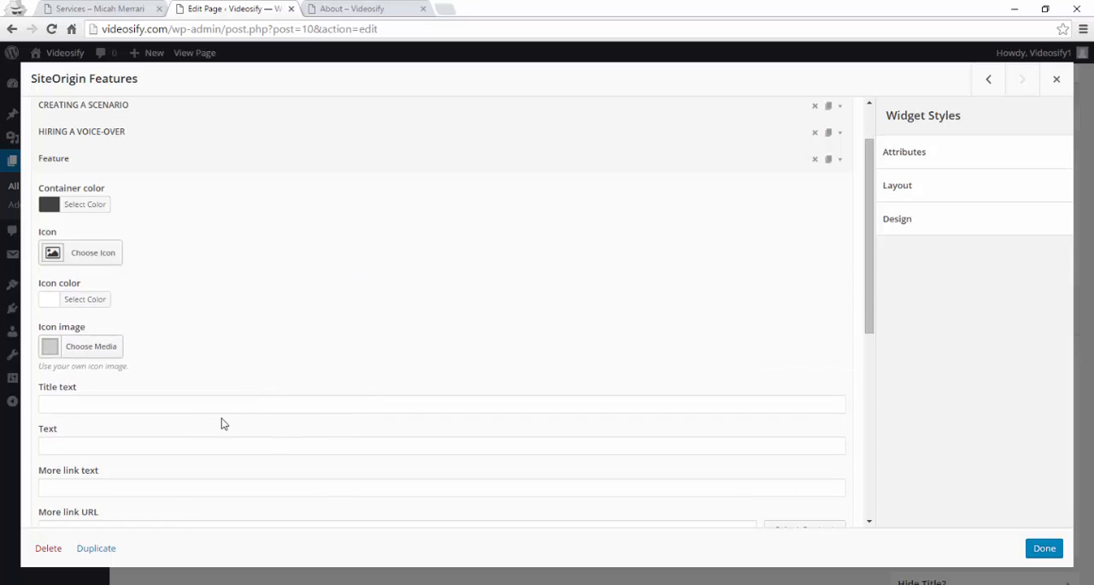
left_click(196, 407)
right_click(198, 406)
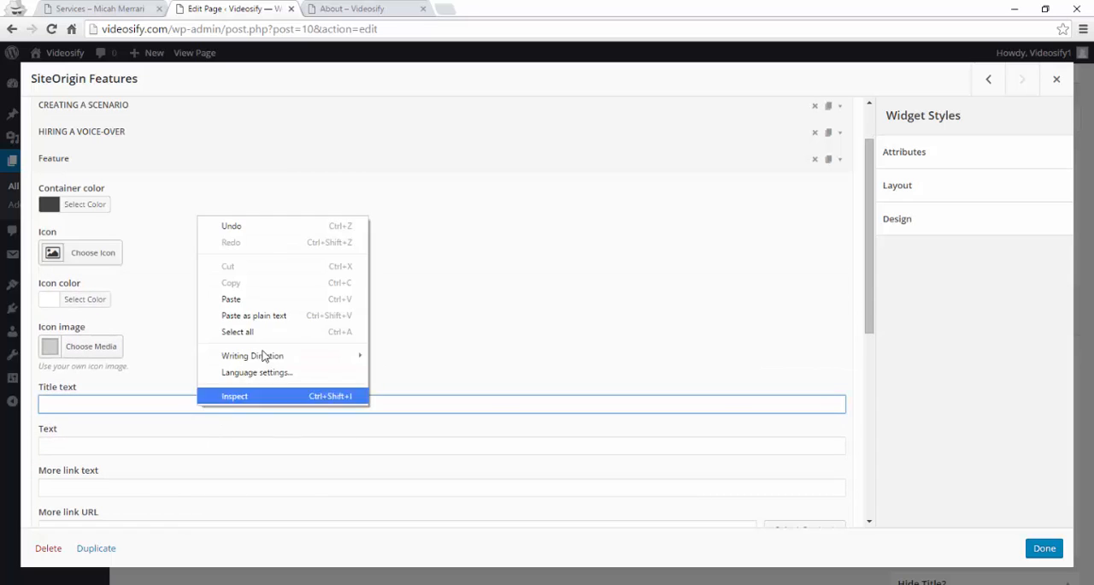
left_click(280, 299)
- Copy "Creating a drafted storyboard to check whether the story is what we want it to be." from the example into the fourth feature's text and collapse it
left_click(52, 7)
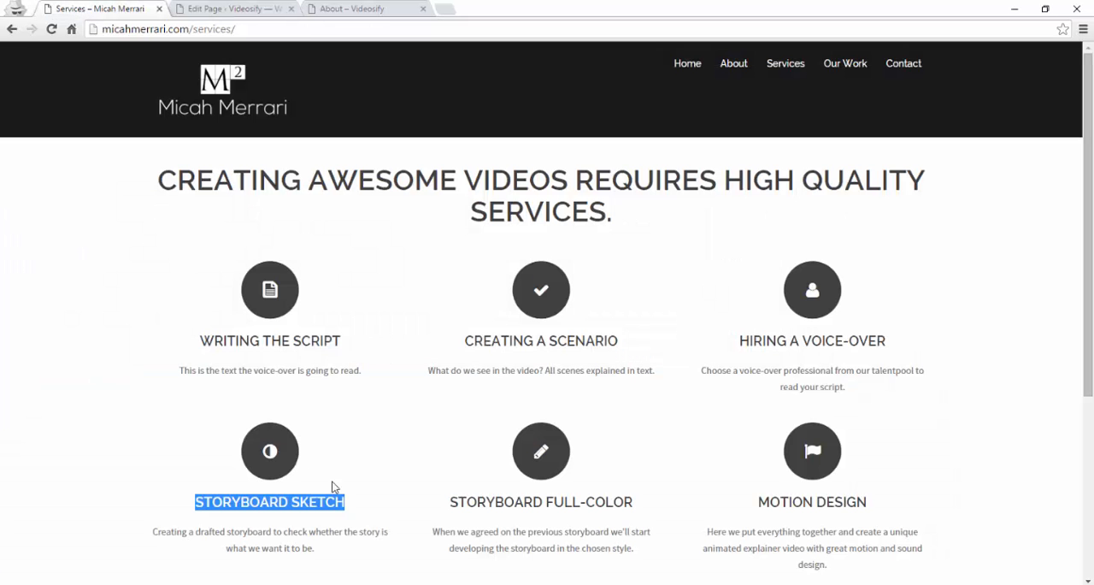
mouse_move(395, 541)
left_mouse_down()
mouse_move(254, 547)
mouse_move(154, 530)
left_mouse_up()
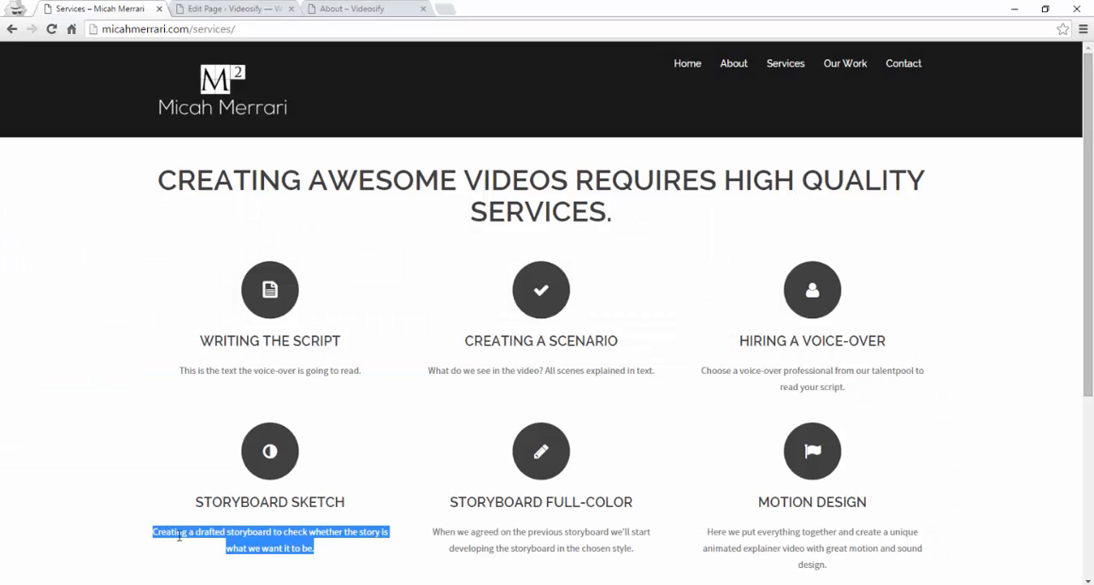
right_click(190, 534)
left_click(215, 467)
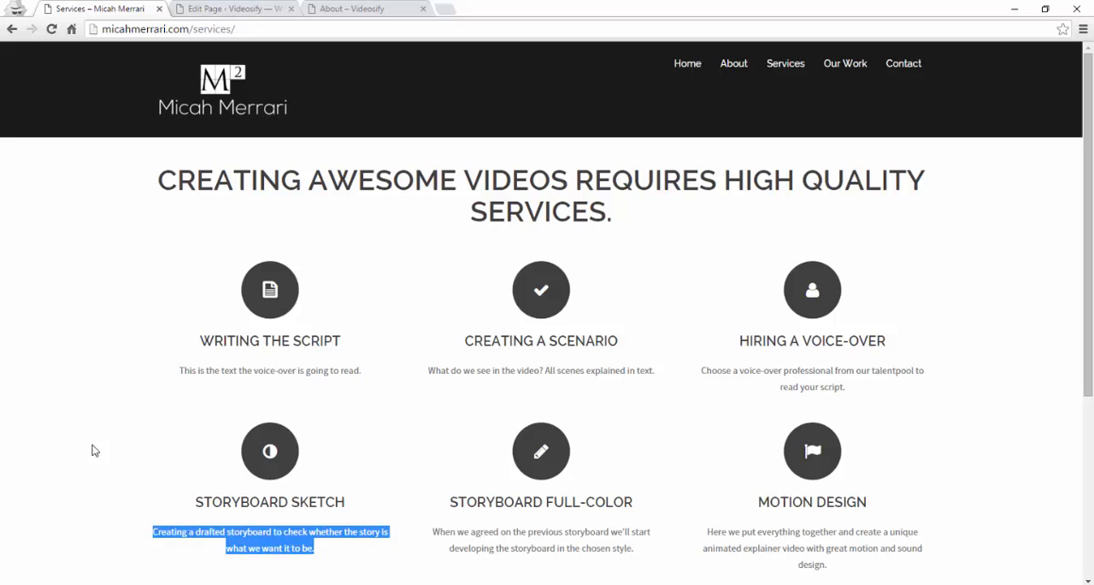
left_click(235, 9)
left_click(86, 441)
right_click(151, 442)
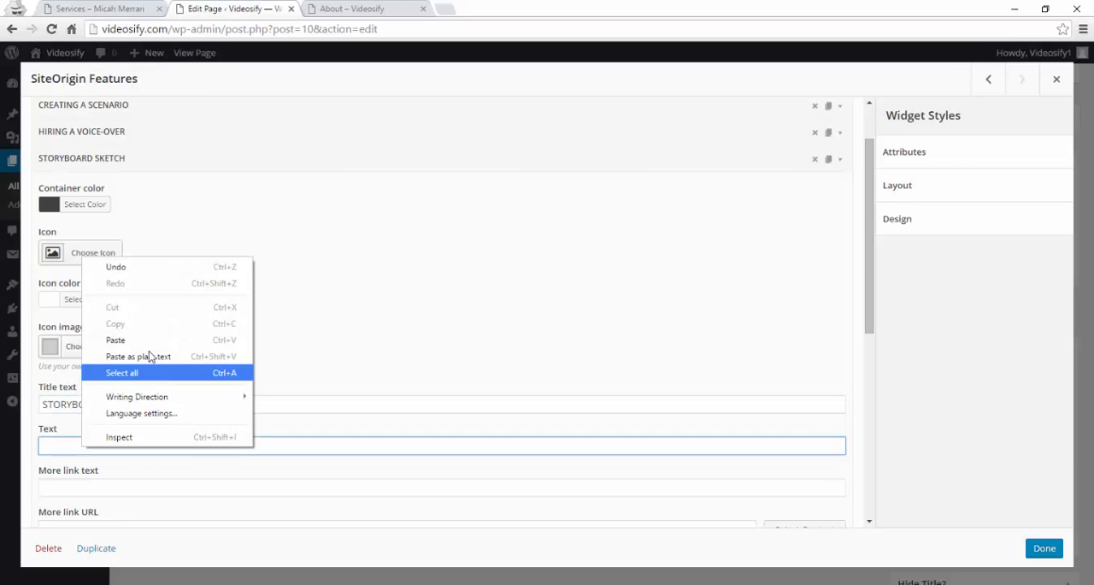
left_click(149, 340)
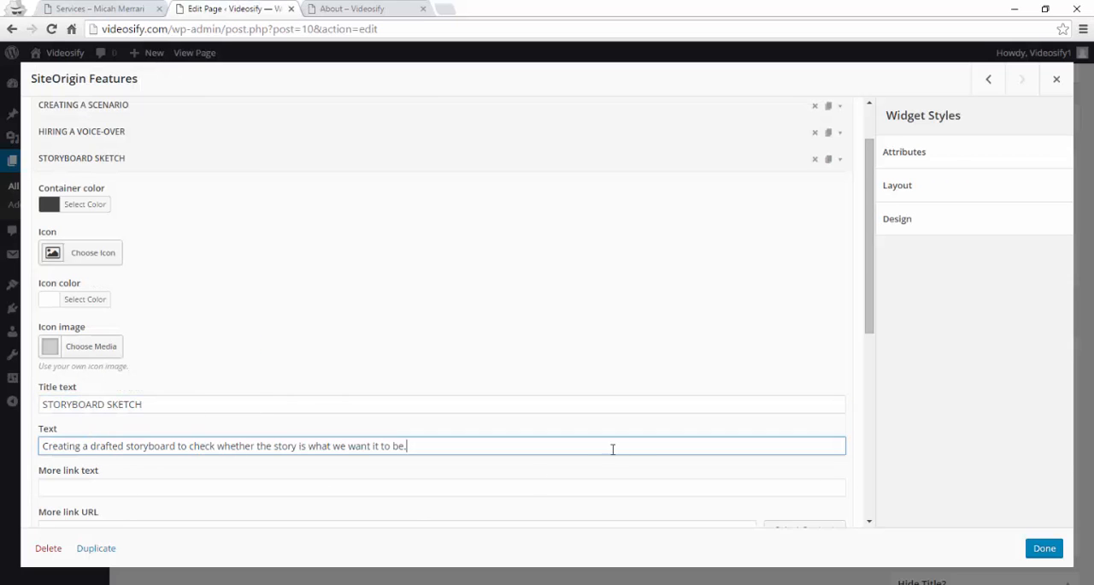
left_click(840, 160)
- Add a fifth feature, expand it, and copy the title "STORYBOARD FULL-COLOR" from the example's Services page
scroll(530, 256, "up", 2)
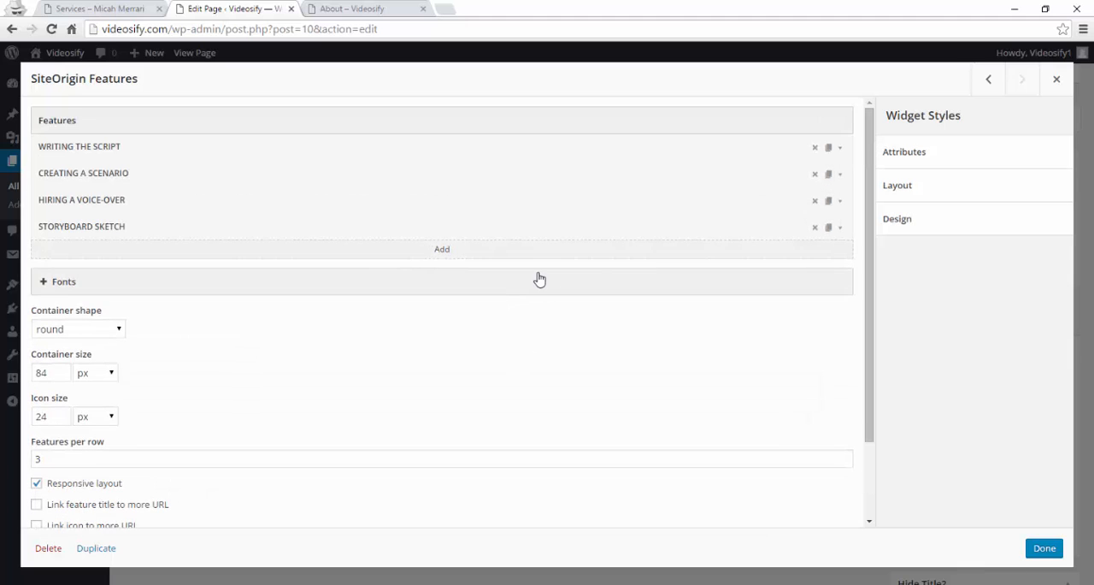
left_click(443, 251)
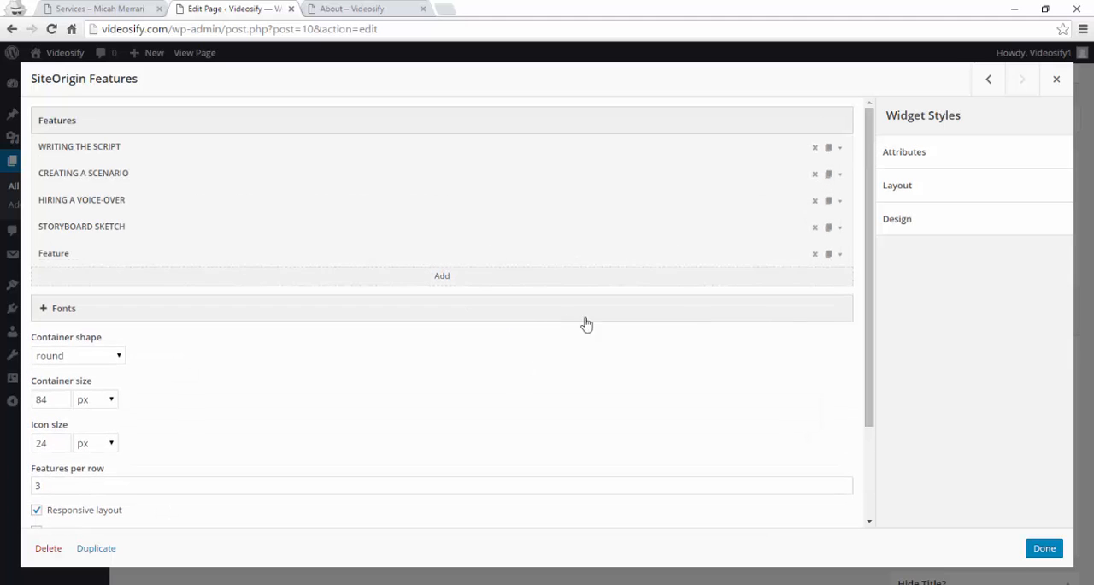
left_click(839, 255)
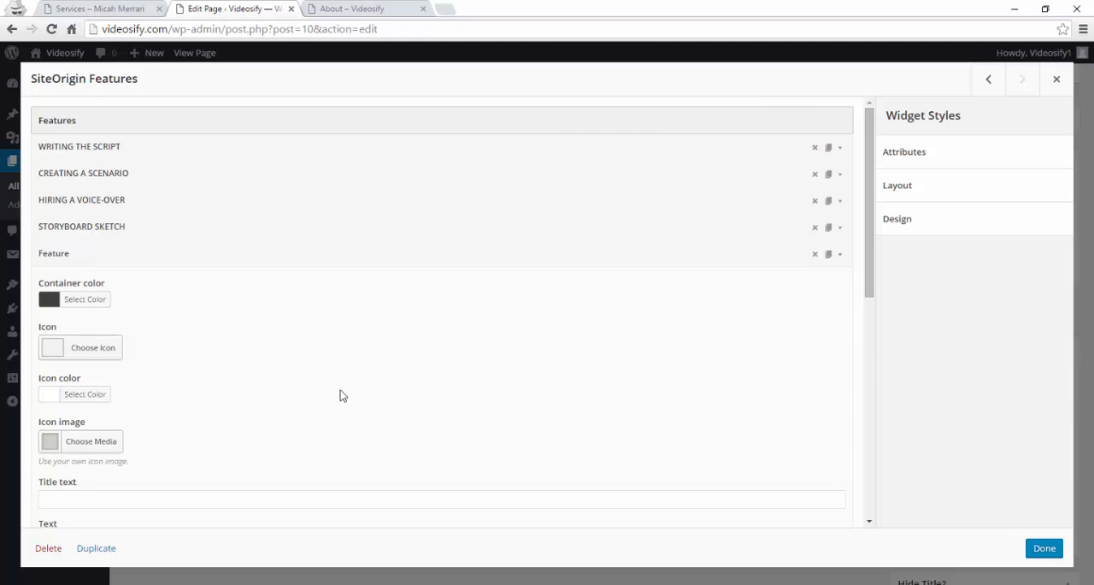
scroll(339, 395, "down", 1)
left_click(109, 8)
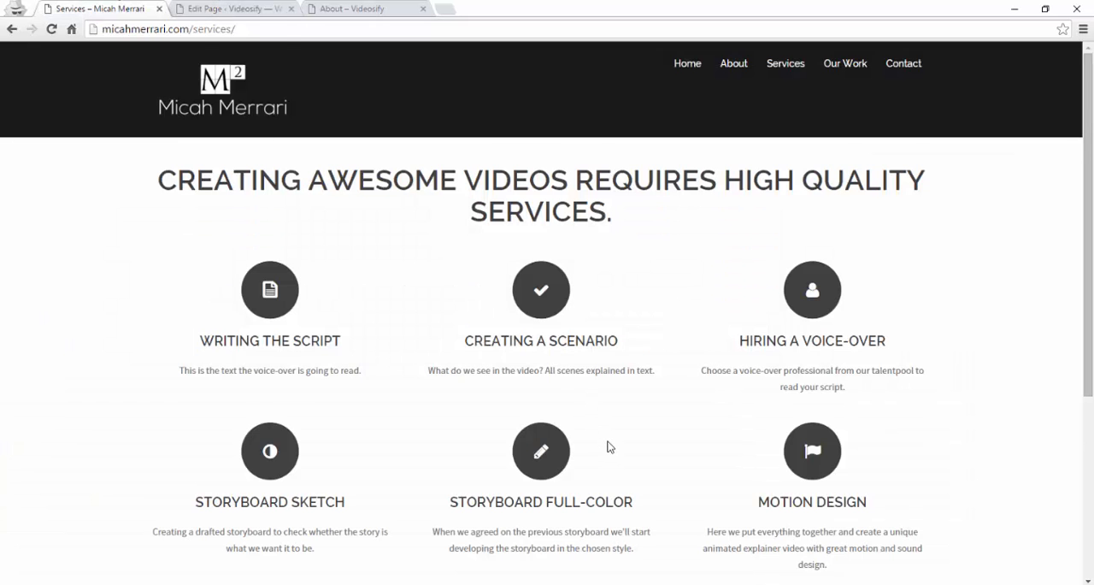
scroll(609, 448, "down", 1)
left_click_drag(654, 439, 410, 431)
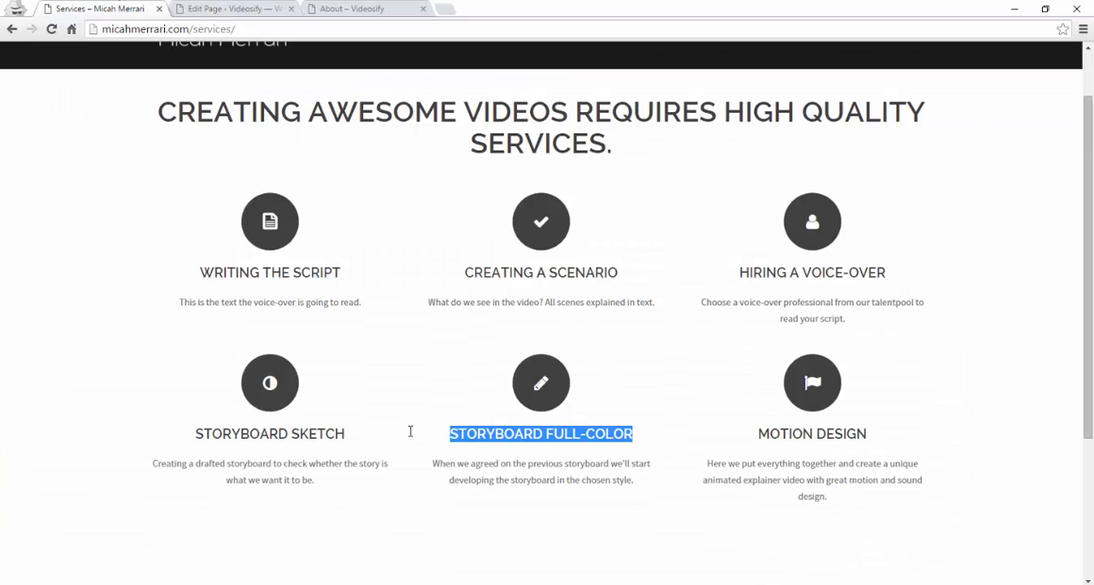
right_click(498, 438)
left_click(513, 447)
left_click(231, 9)
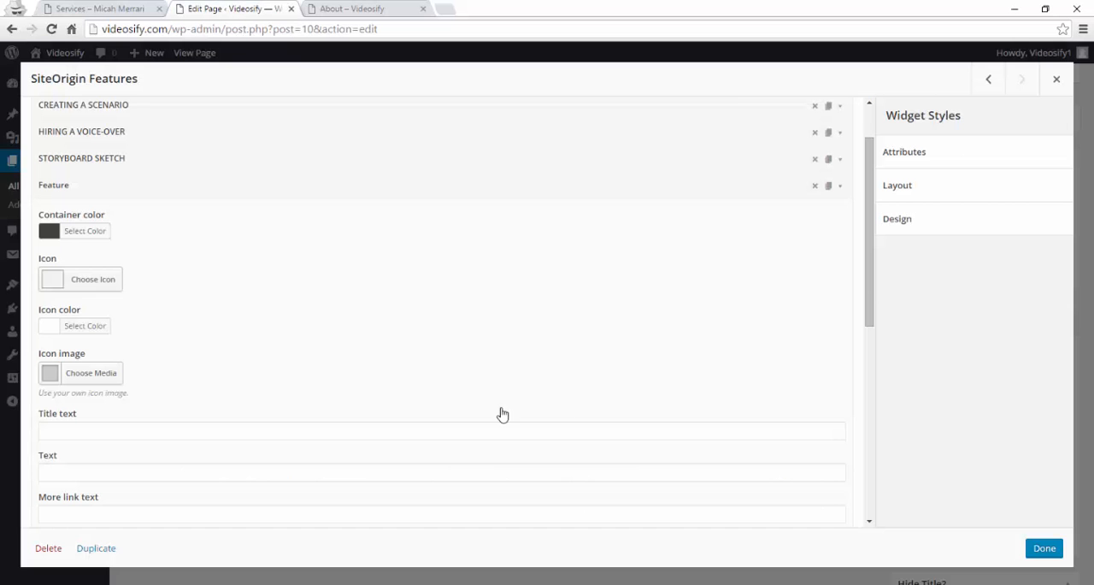
- Set the fifth feature's icon to the Font Awesome half-filled circle and paste "STORYBOARD FULL-COLOR" as its title text
left_click(172, 431)
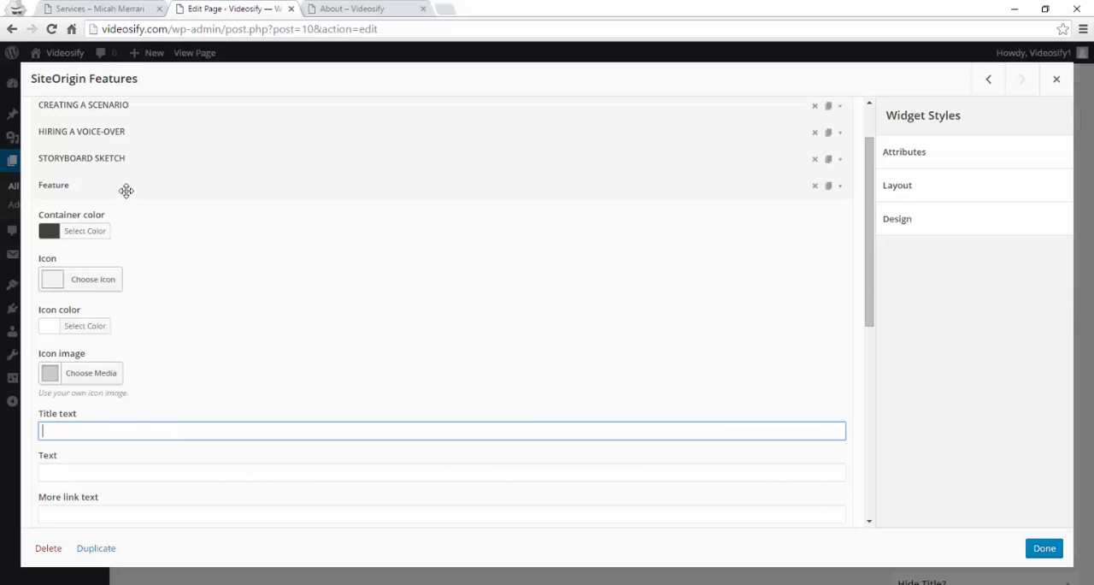
left_click(81, 284)
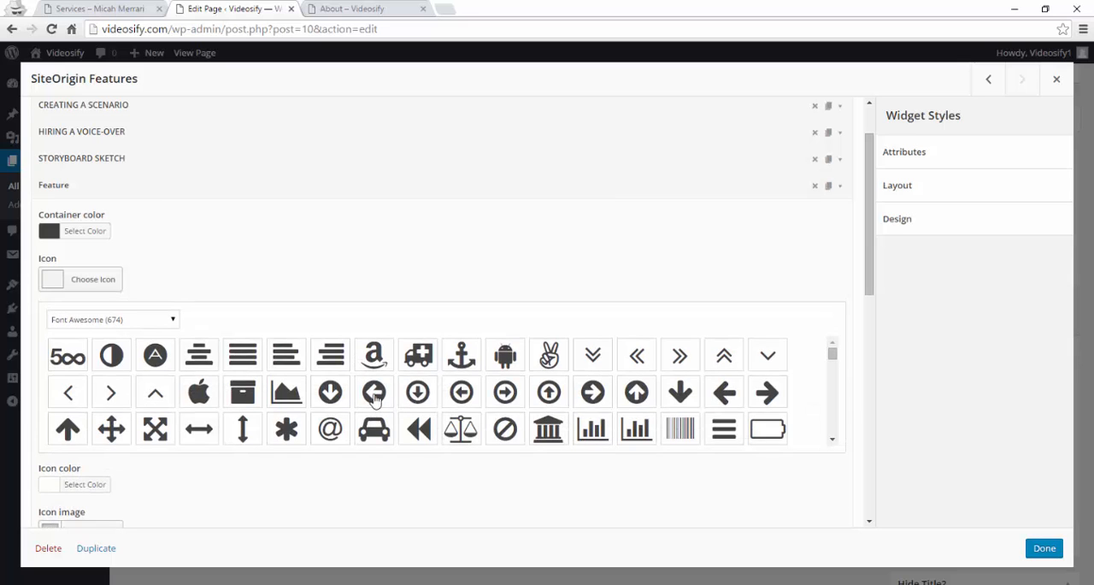
scroll(114, 427, "up", 1)
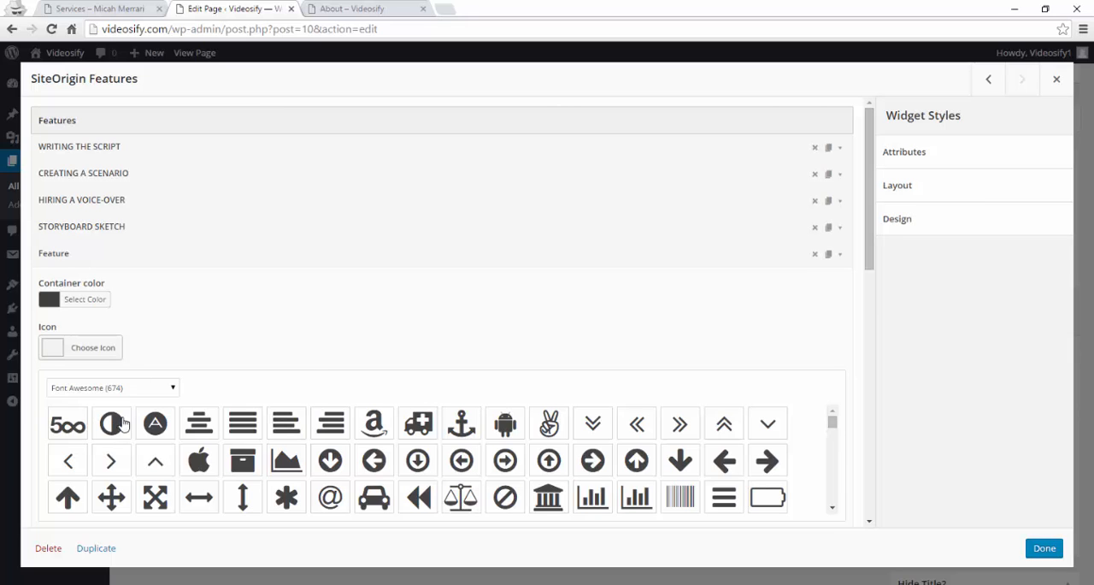
left_click(115, 425)
scroll(163, 425, "down", 1)
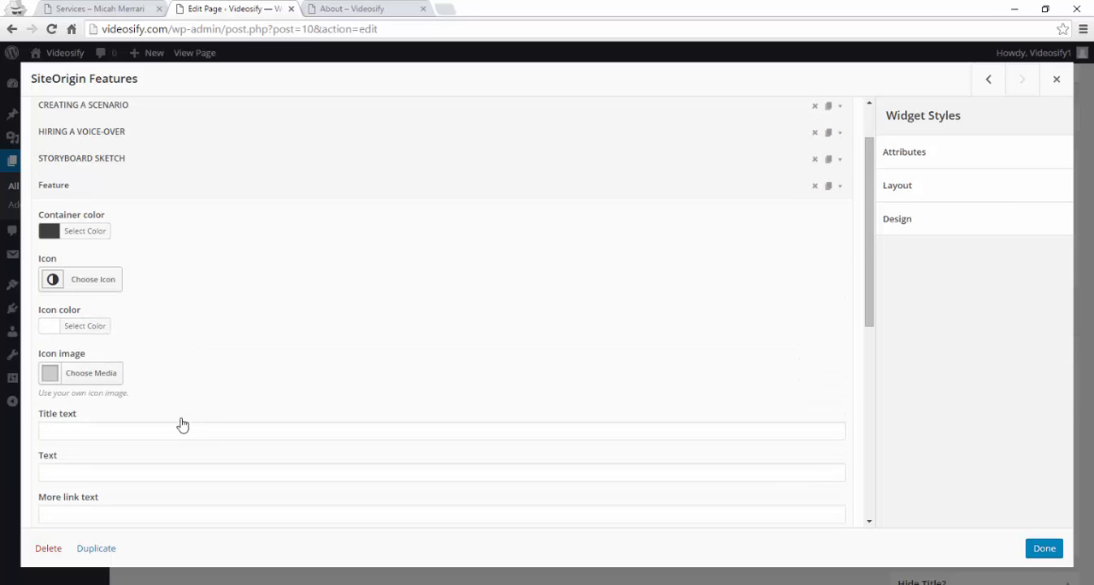
right_click(120, 439)
left_click(185, 342)
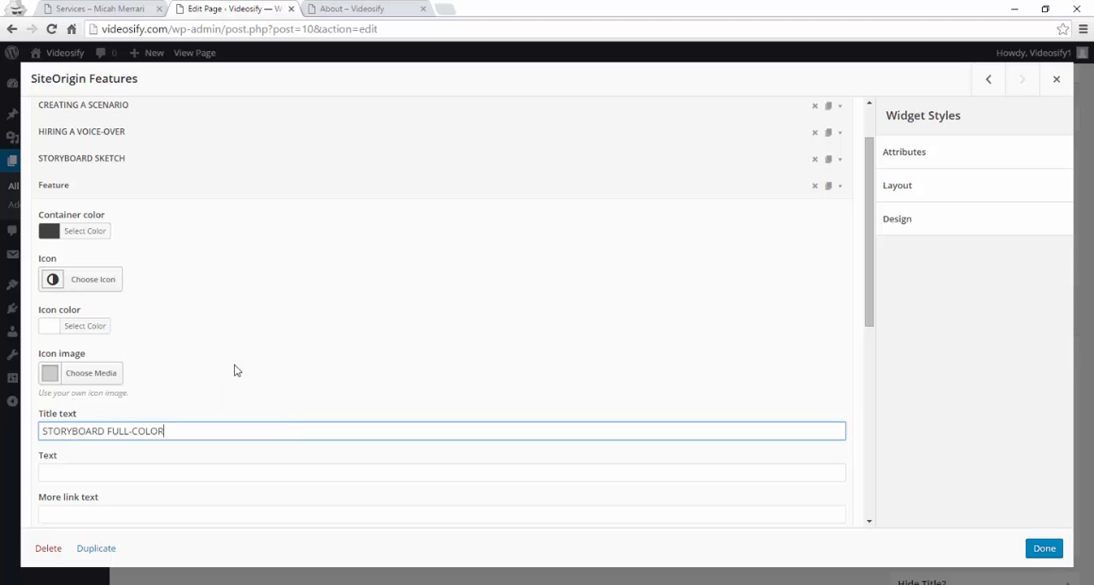
- Try to copy the example's description under STORYBOARD FULL-COLOR into the fifth feature's text
key("ctrl+shift+Tab")
left_click_drag(632, 481, 431, 464)
right_click(451, 466)
left_click(479, 472)
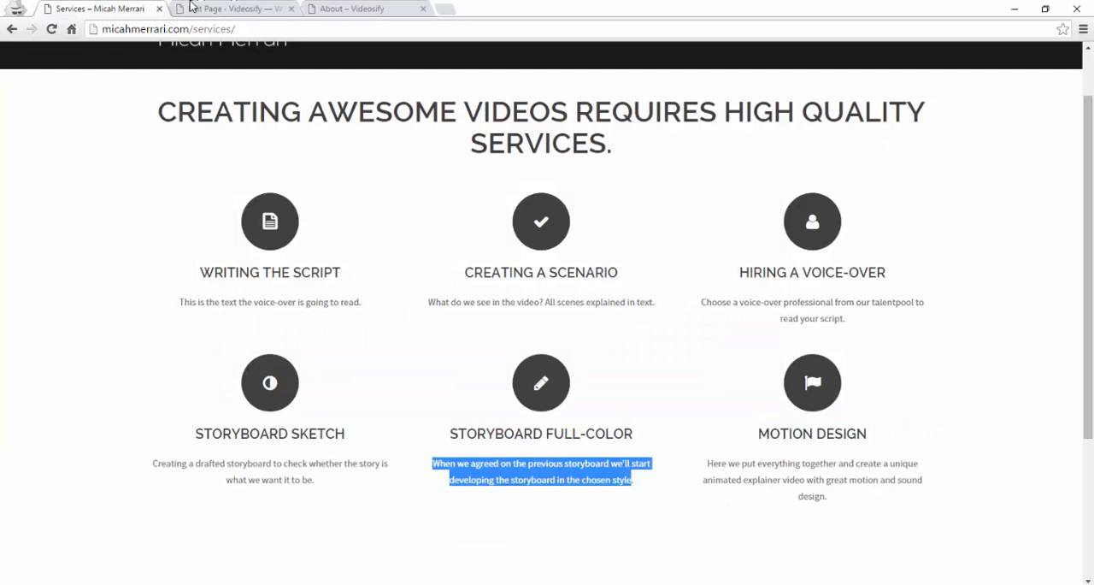
key("ctrl+Tab")
left_click(105, 465)
right_click(104, 465)
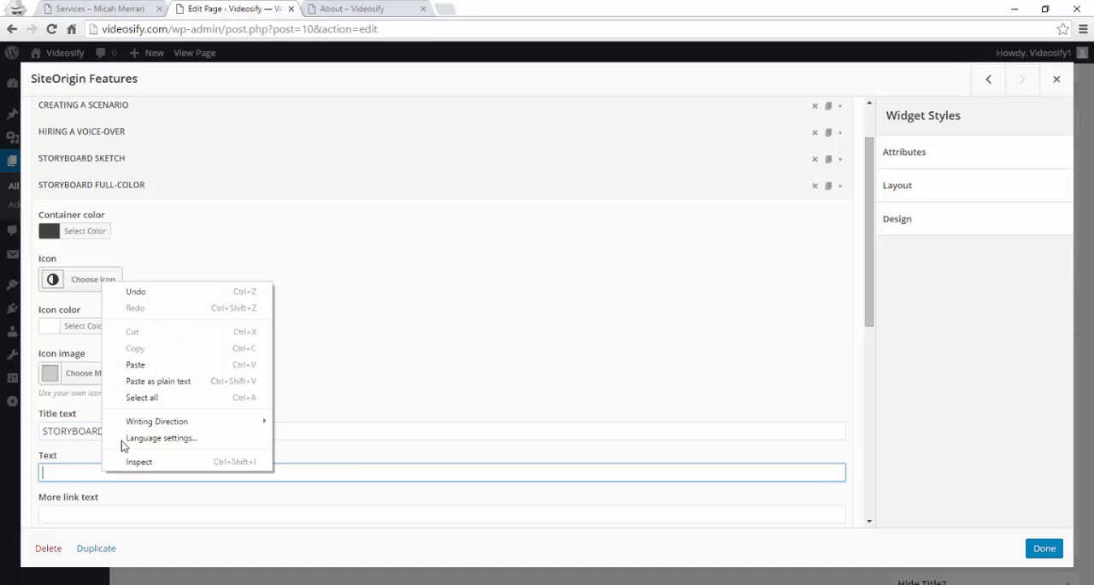
left_click(205, 364)
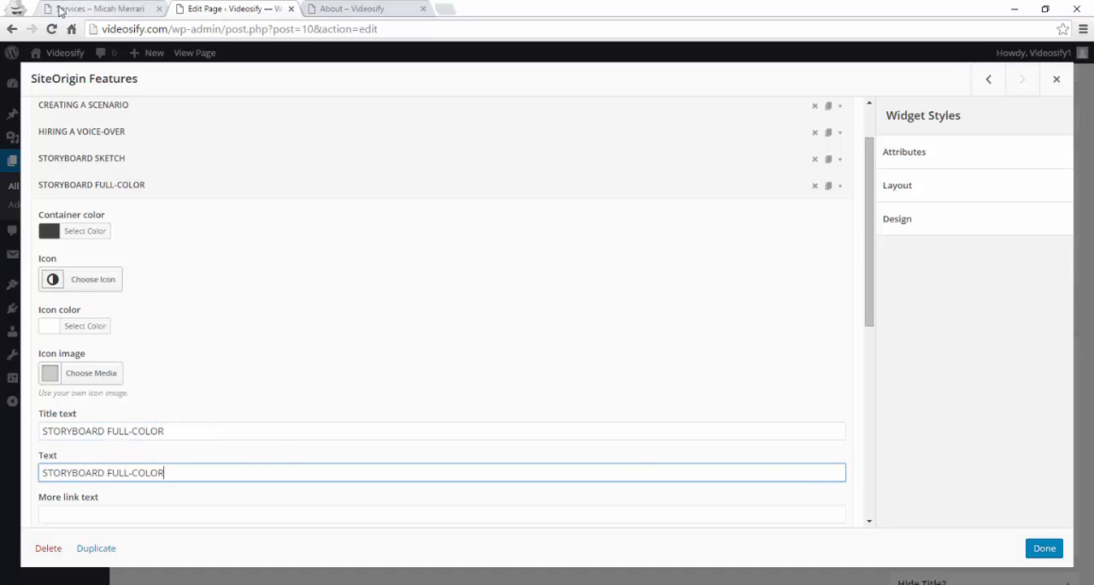
- Replace the fifth feature's text with the example's "When we agreed on the previous storyboard we'll start developing the storyboard in the chosen style." and collapse the feature
left_click(101, 8)
right_click(483, 477)
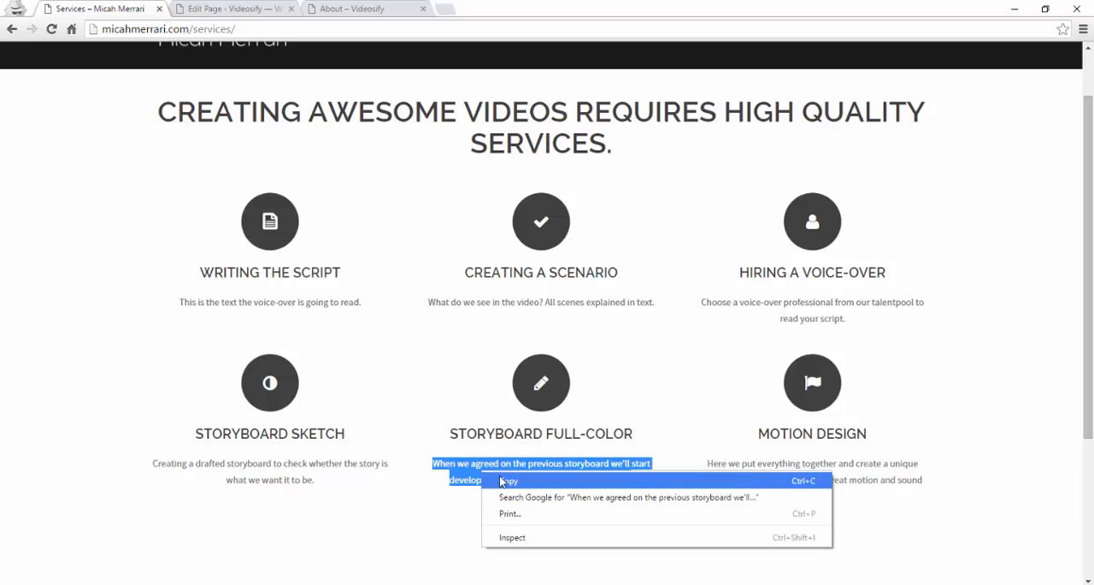
left_click(505, 477)
left_click(178, 7)
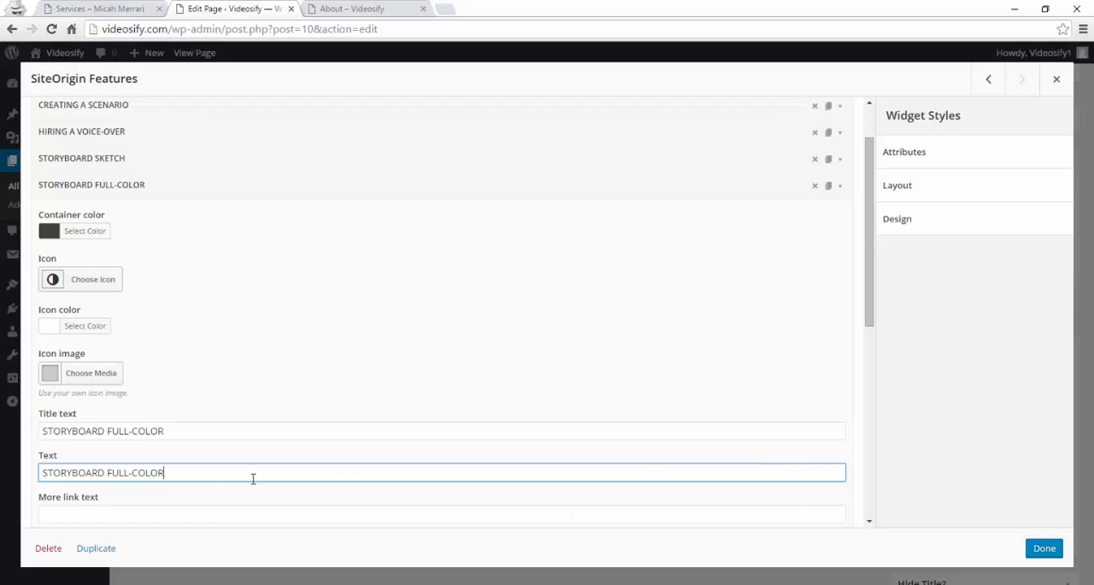
key("ctrl+a")
right_click(79, 471)
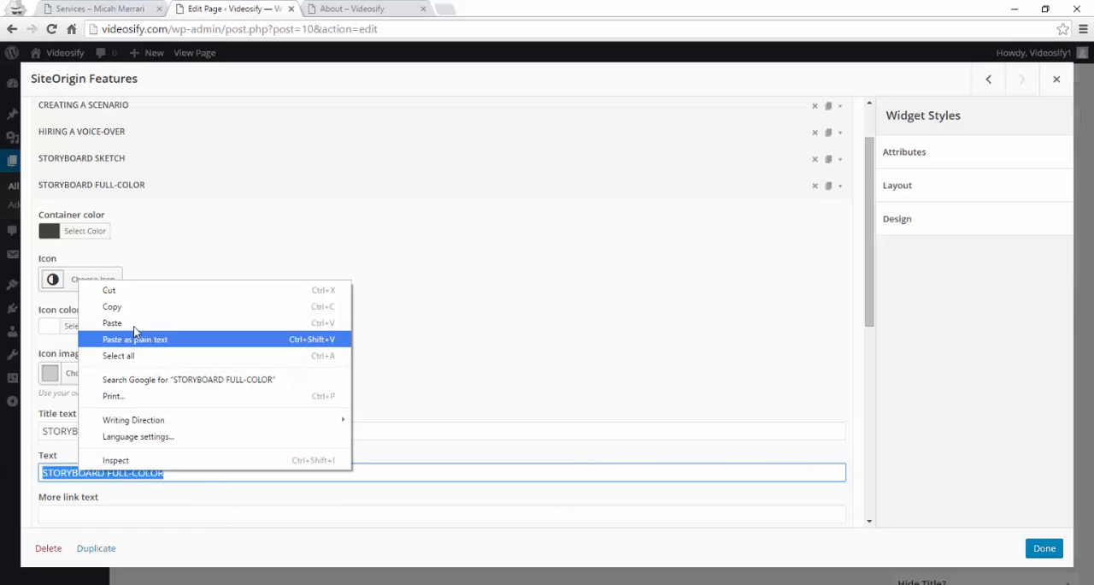
left_click(111, 318)
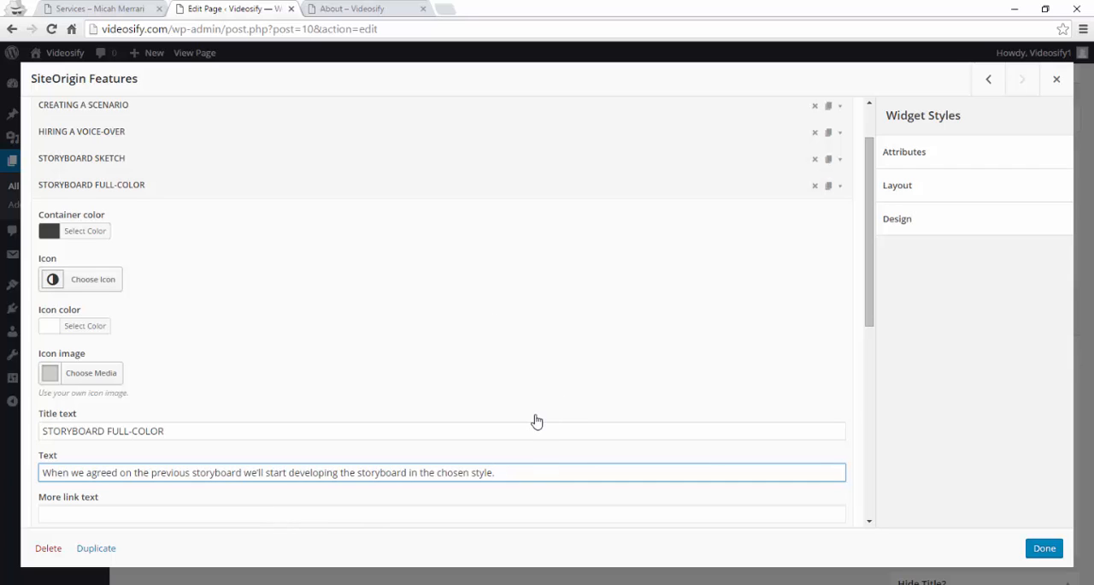
left_click(840, 187)
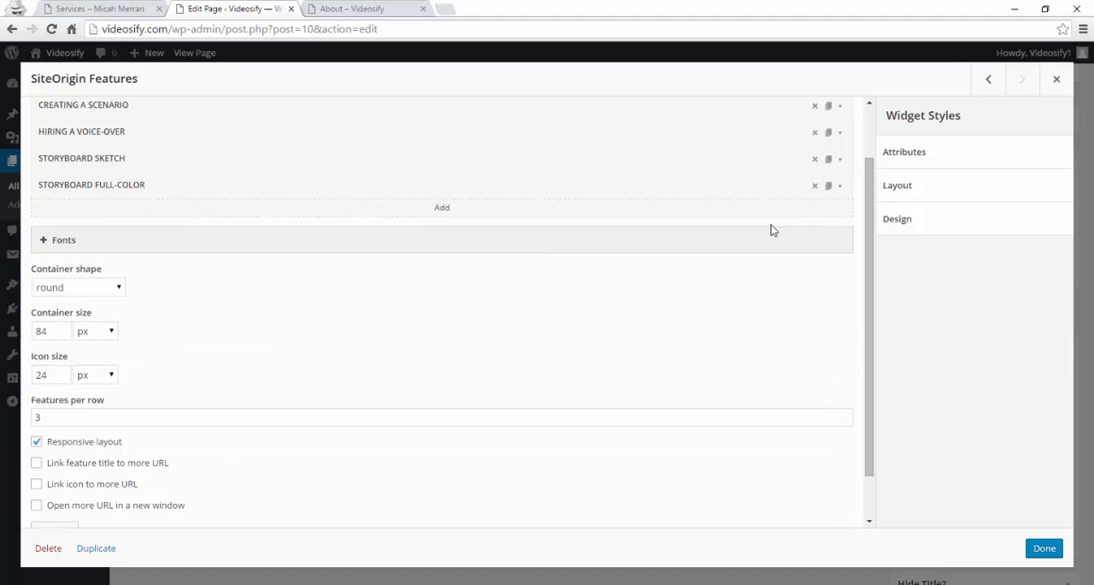
- Add a sixth feature and try to copy the title "MOTION DESIGN" from the example's Services page
left_click(446, 209)
left_click(75, 7)
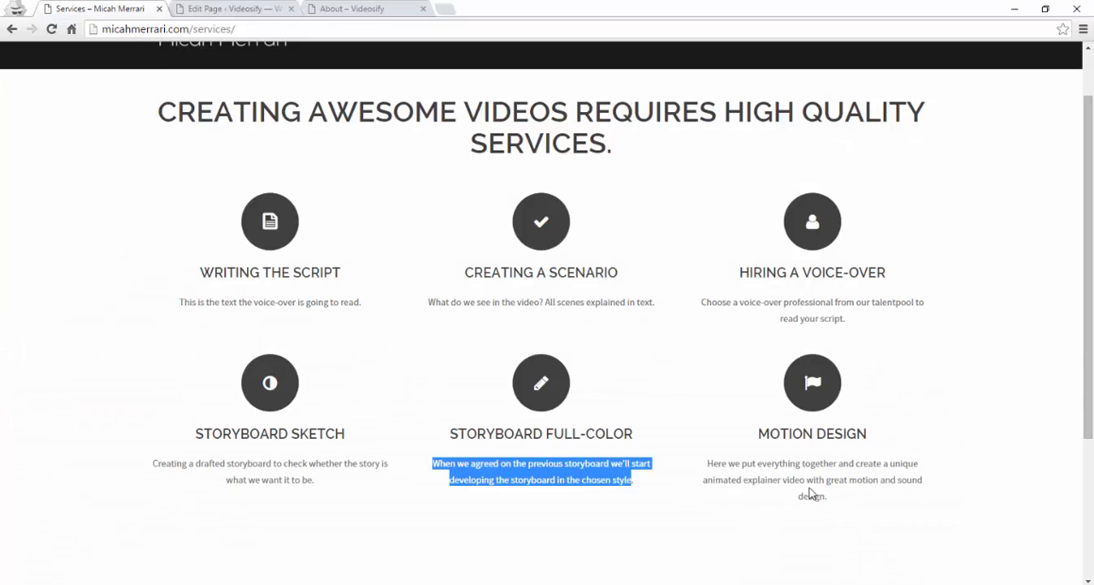
left_click_drag(886, 431, 772, 433)
right_click(774, 442)
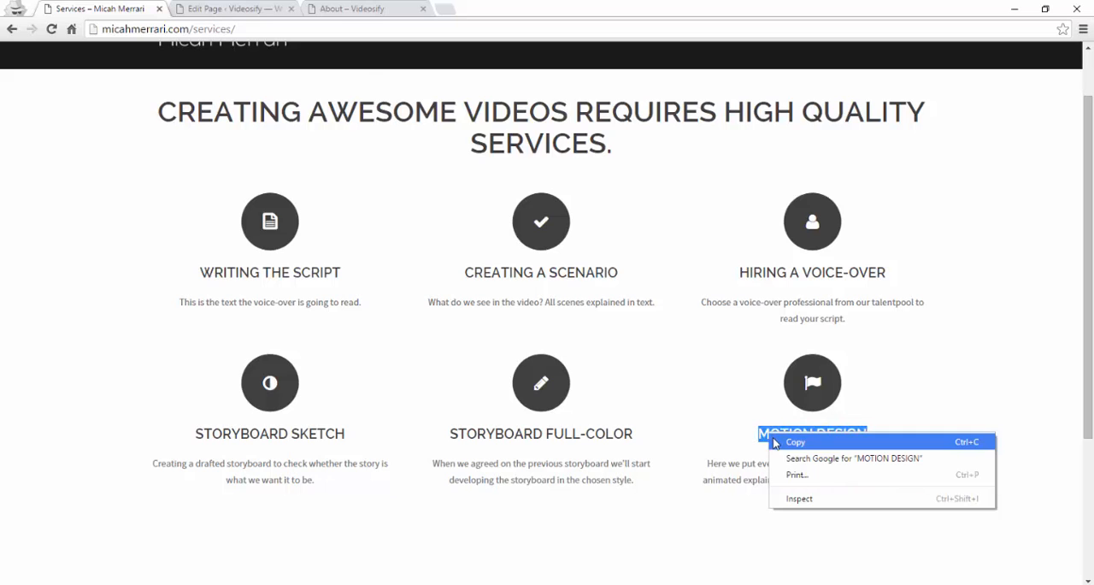
left_click(208, 7)
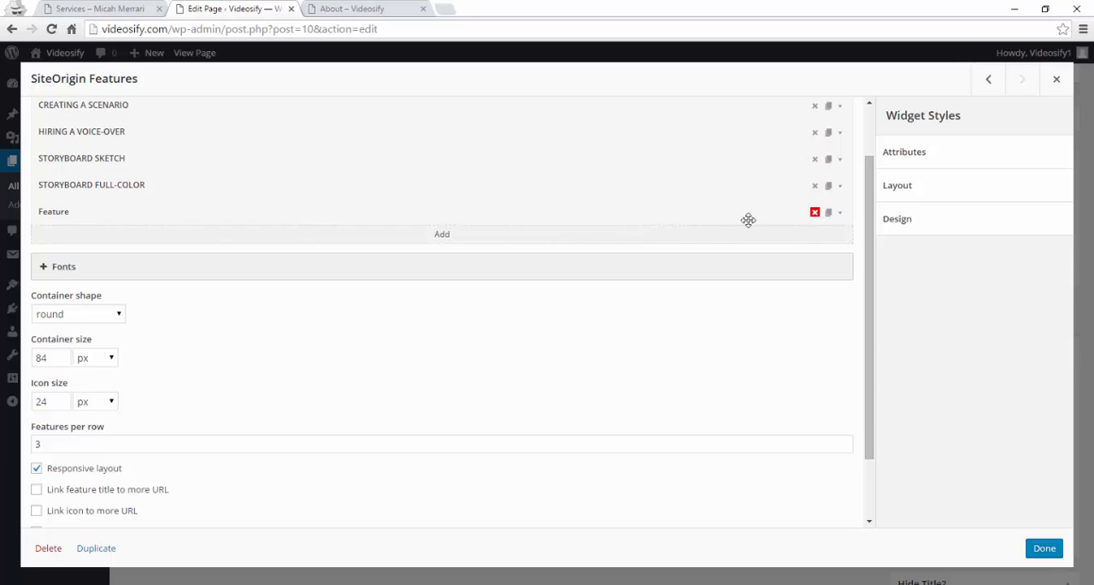
- Expand the sixth feature and set its icon to the Font Awesome dashboard gauge
scroll(413, 345, "up", 1)
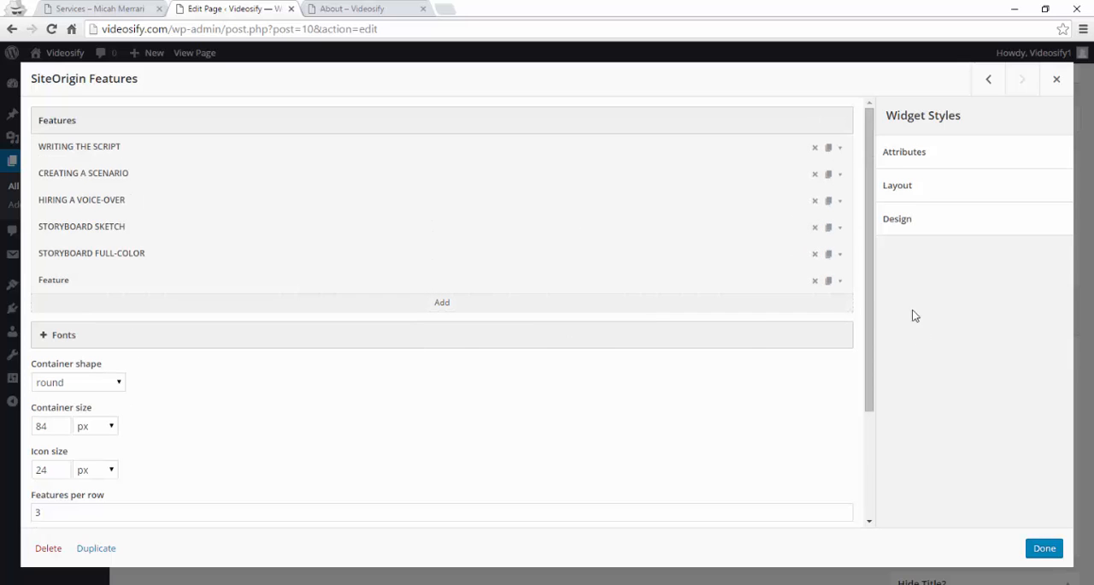
left_click(840, 280)
scroll(78, 341, "down", 1)
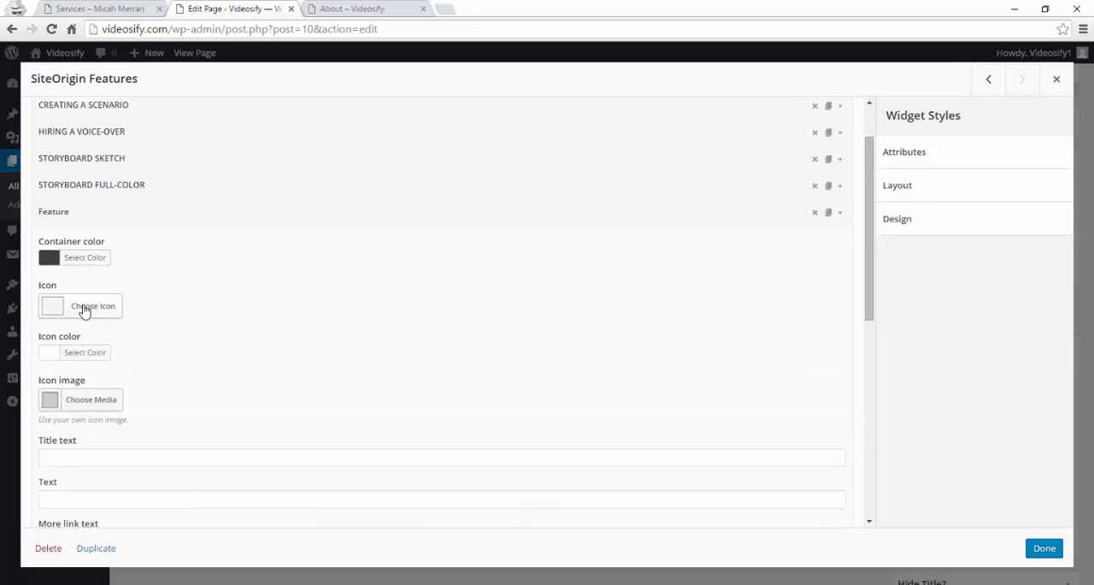
left_click(86, 306)
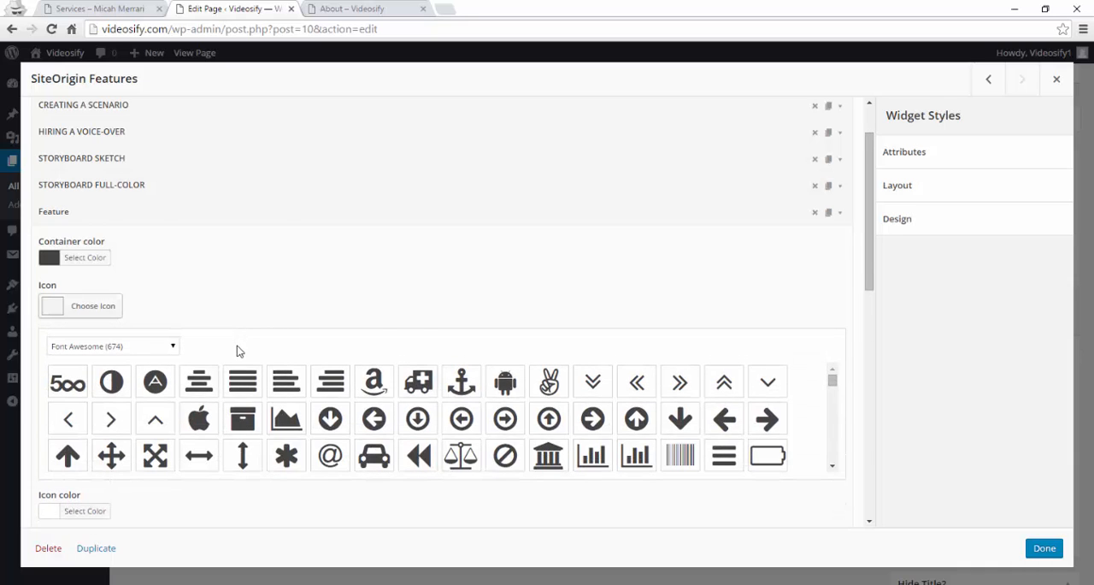
scroll(244, 359, "down", 5)
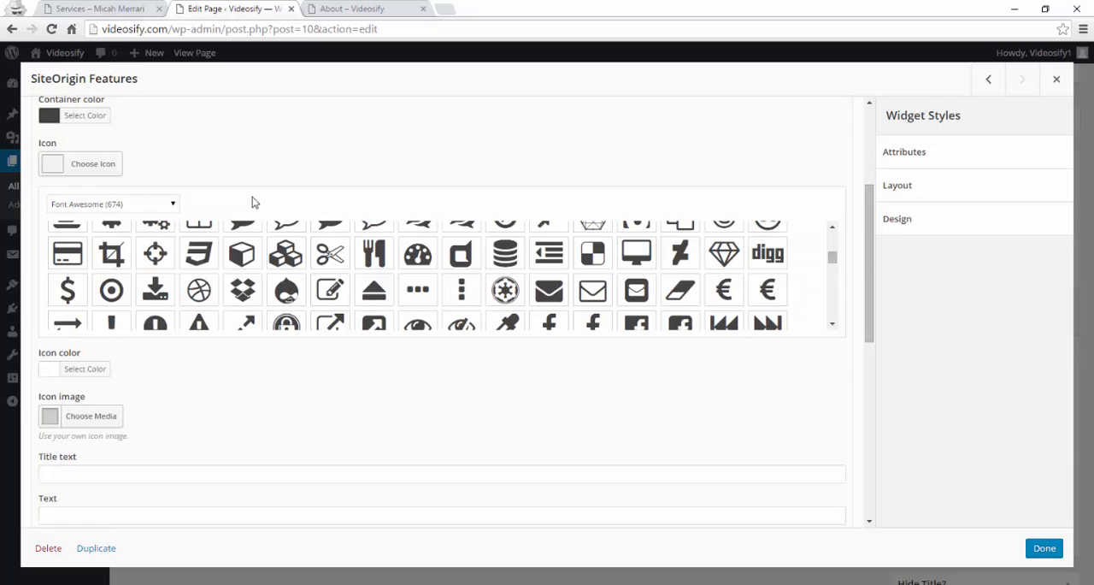
left_click(416, 259)
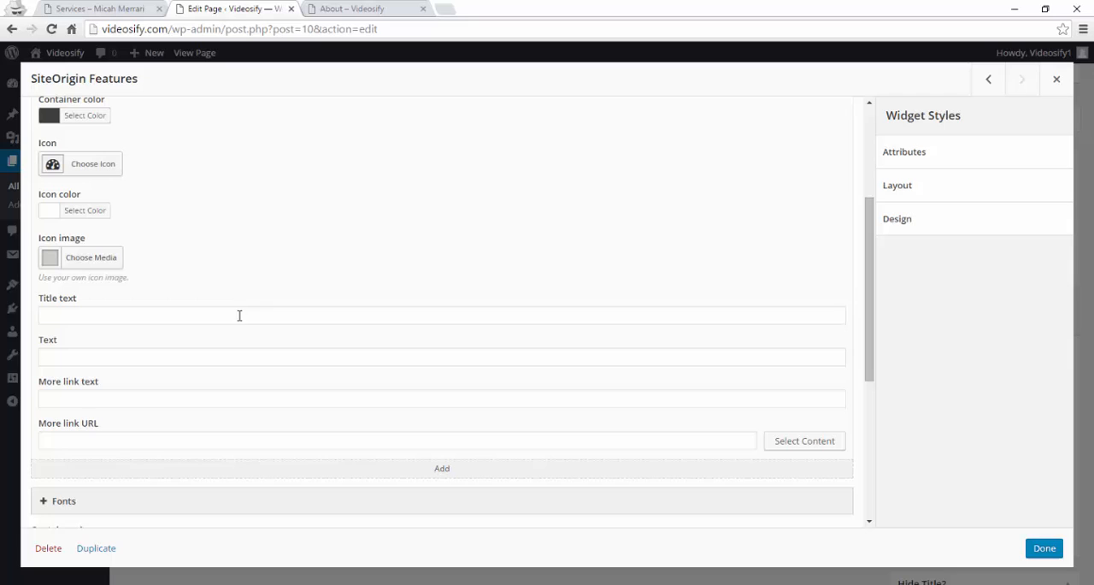
- Try to paste the copied title as the sixth feature's title text, and clear the field
left_click(72, 317)
right_click(72, 317)
left_click(102, 401)
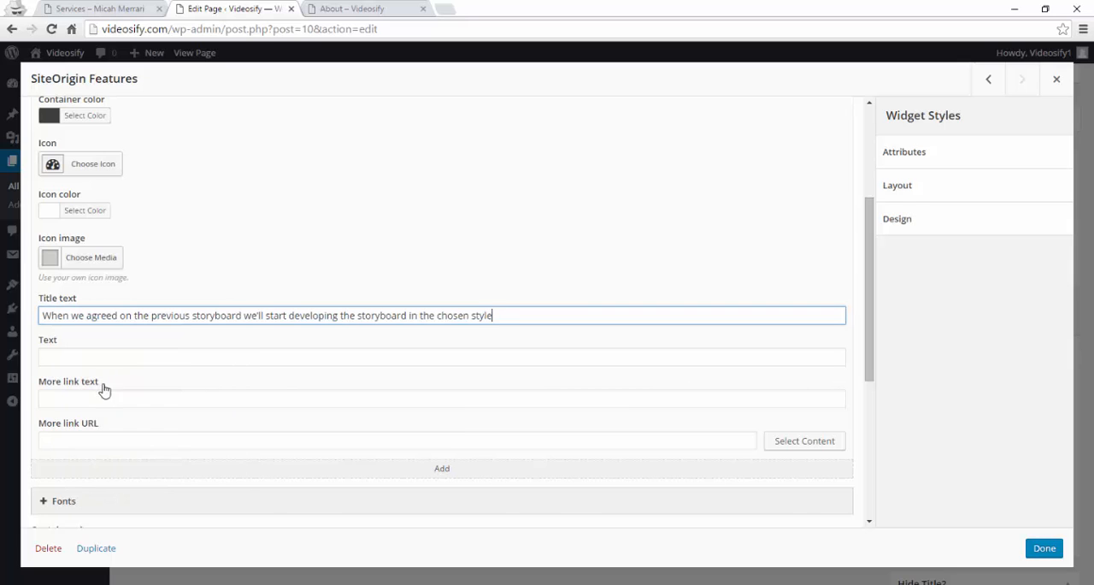
left_click_drag(554, 310, 30, 238)
key("ctrl+x")
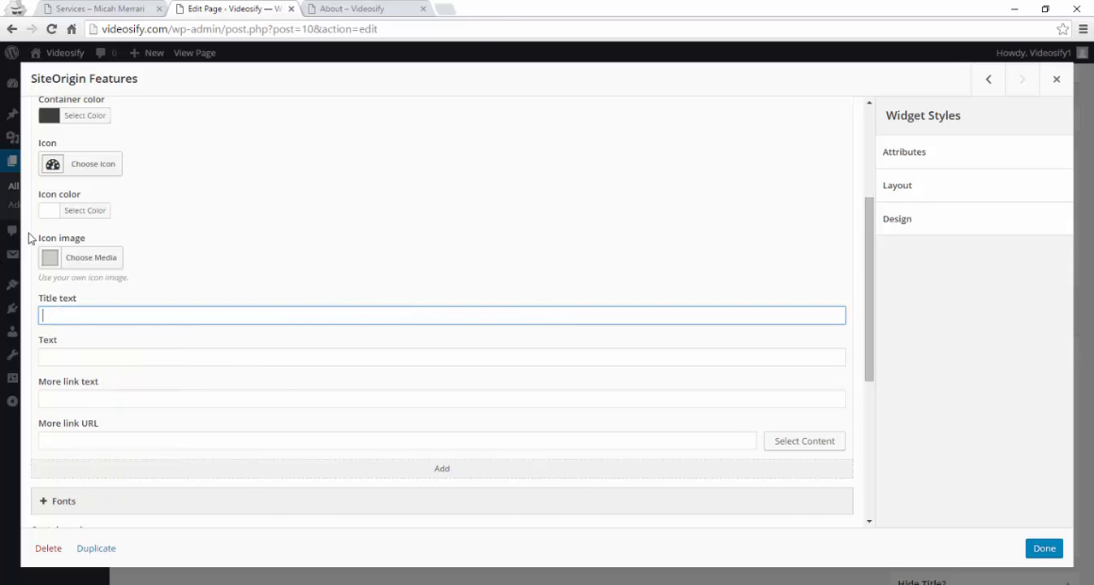
- Copy "MOTION DESIGN" from the example's Services page and paste it as the sixth feature's title text
left_click(99, 9)
right_click(775, 437)
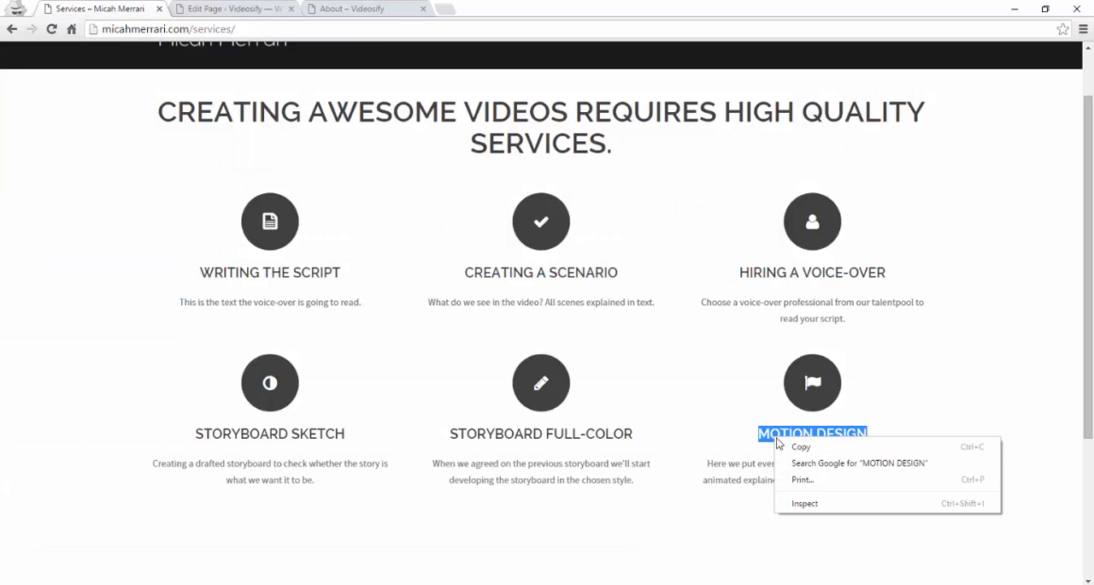
left_click(785, 447)
left_click(229, 8)
right_click(134, 316)
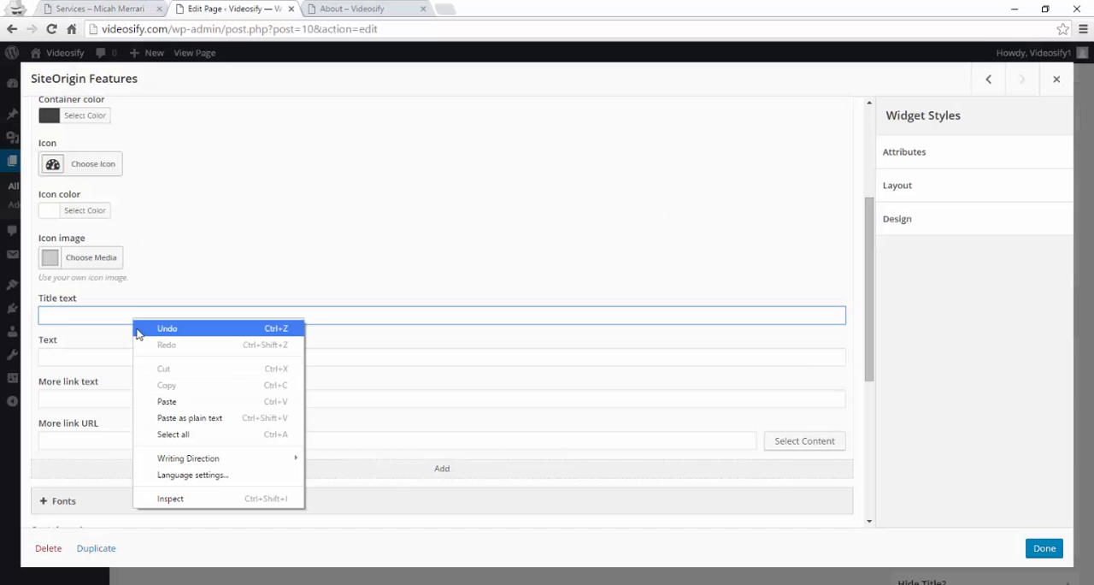
left_click(165, 399)
- Copy the example's description under MOTION DESIGN into the sixth feature's text and collapse the feature
left_click(112, 357)
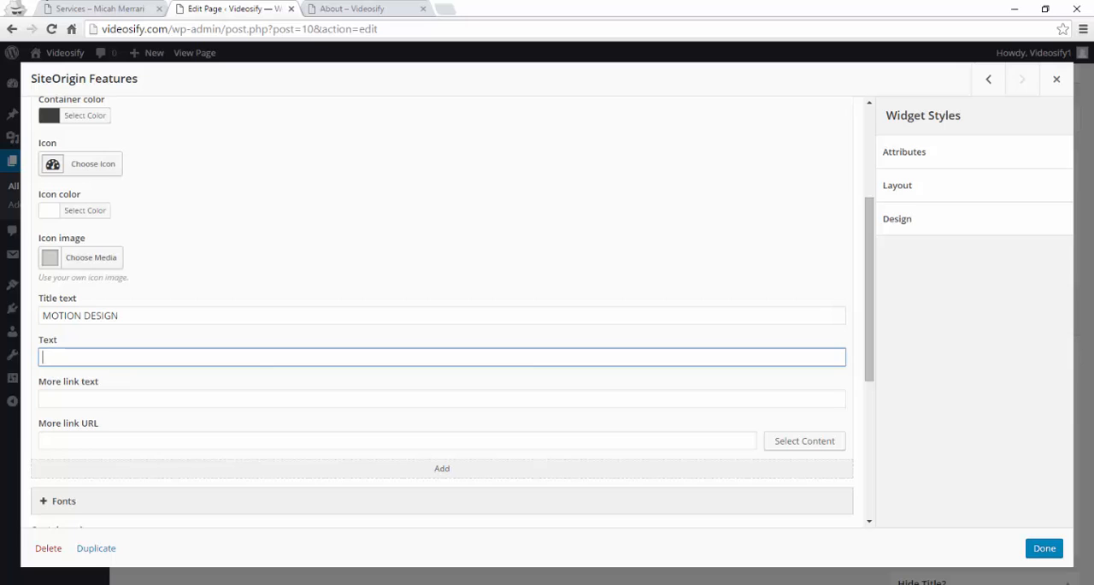
left_click(107, 10)
left_click_drag(827, 500, 708, 464)
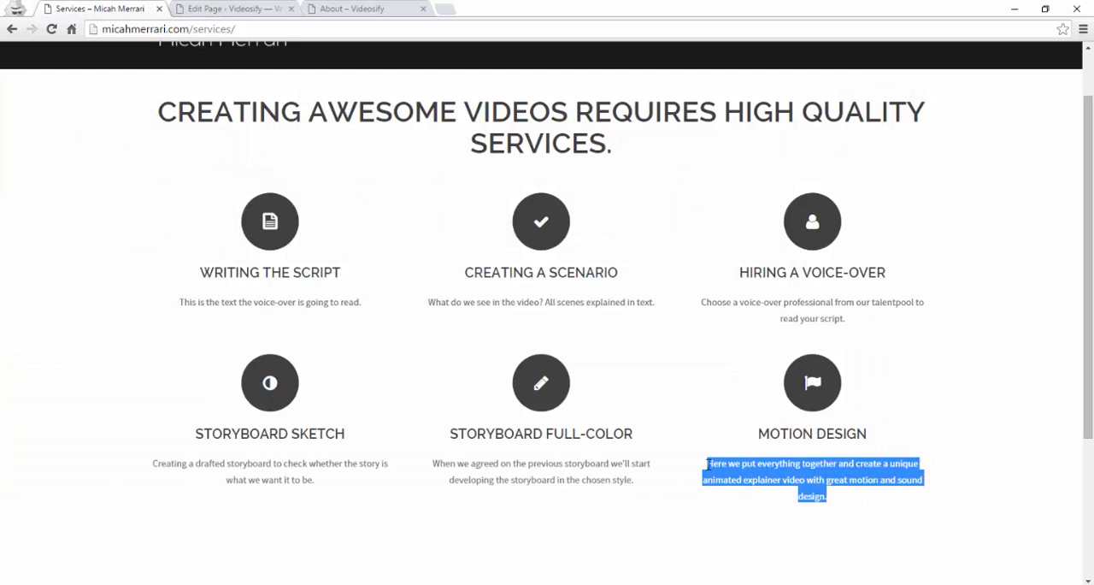
right_click(718, 467)
left_click(733, 476)
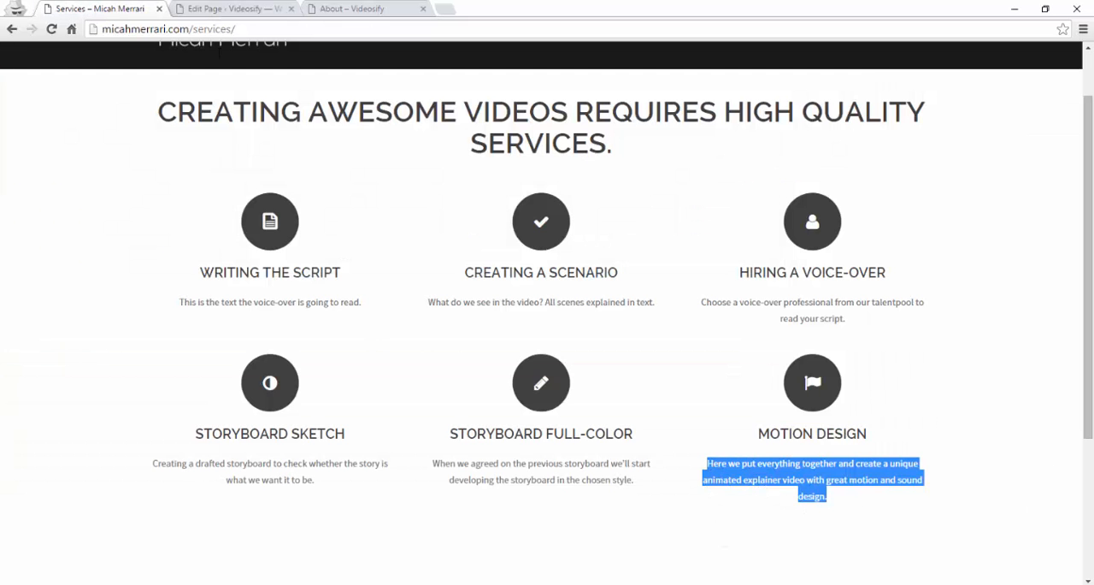
left_click(199, 6)
right_click(191, 357)
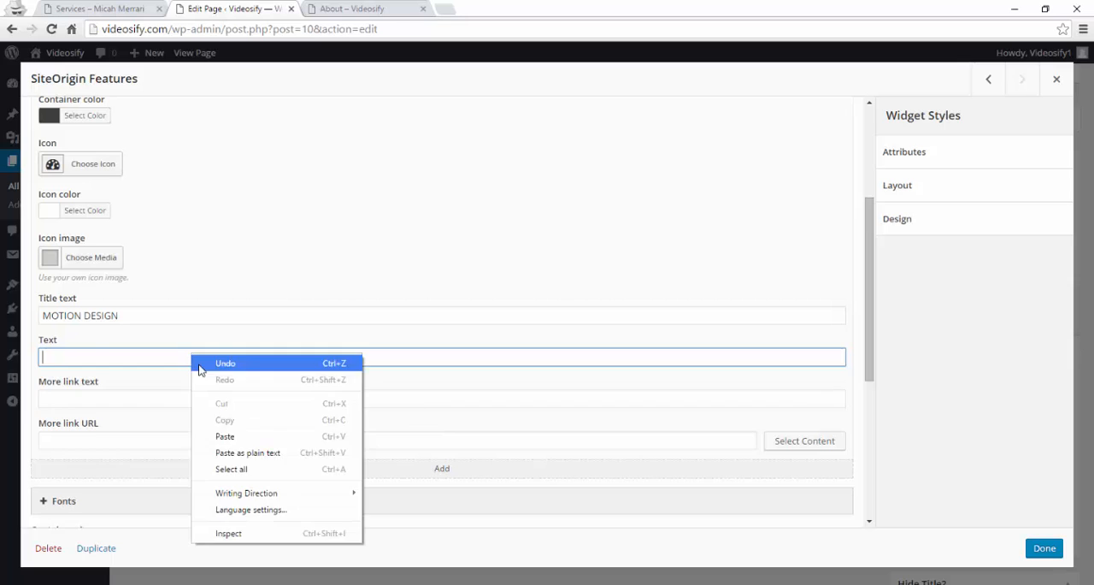
left_click(227, 437)
scroll(840, 208, "up", 3)
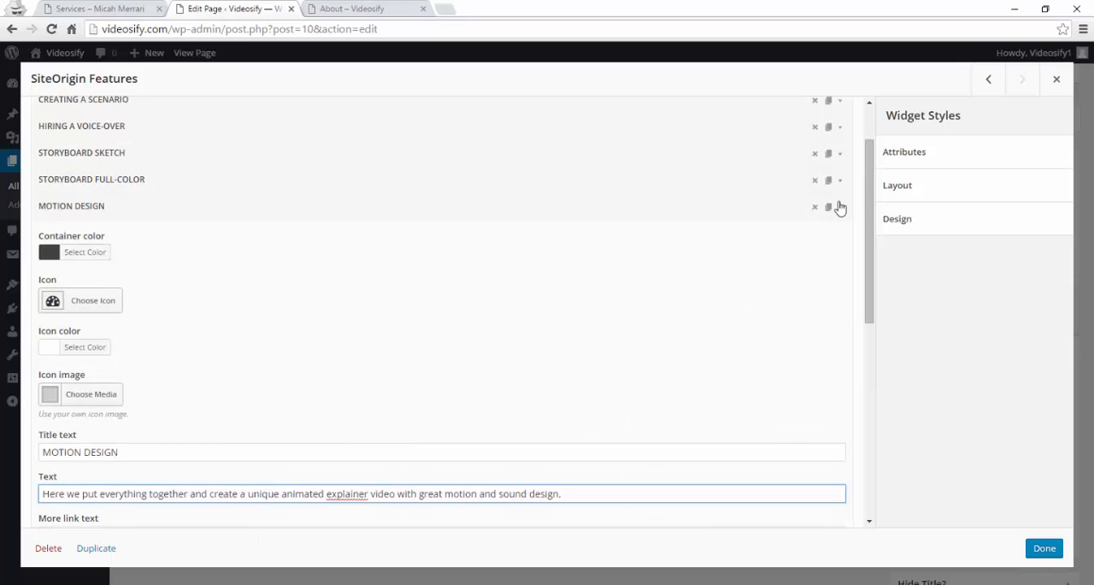
left_click(841, 210)
scroll(700, 317, "down", 3)
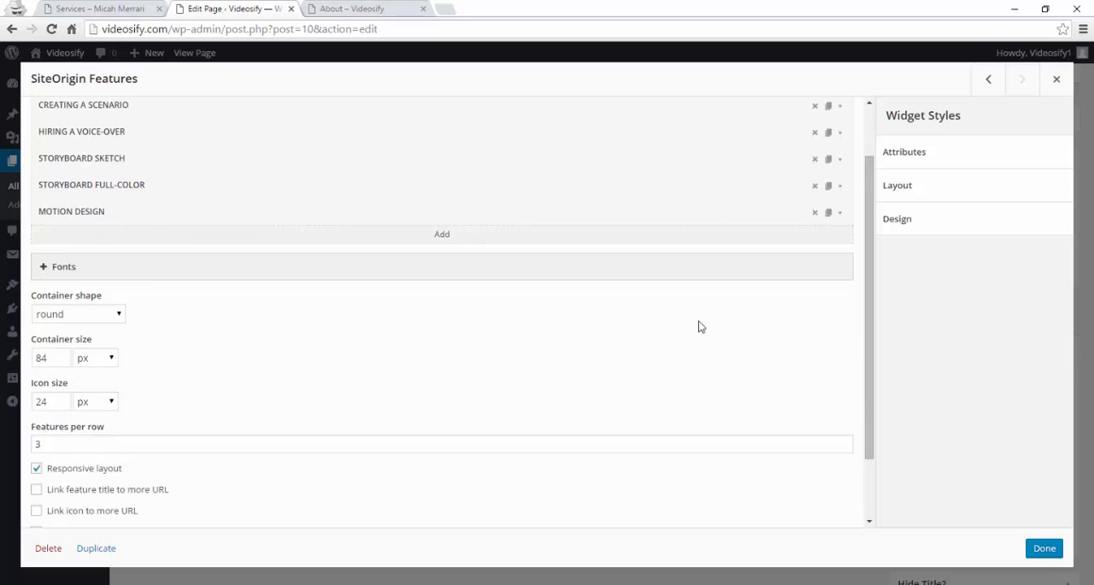
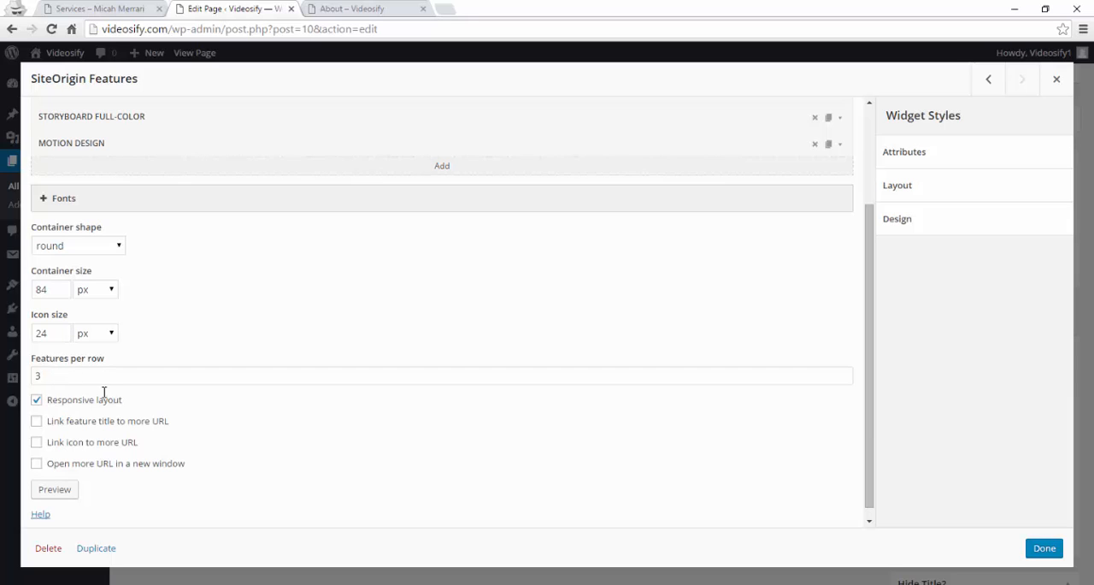
- Finish the features widget, update the Services page, and review its six features on the live site
left_click(1042, 549)
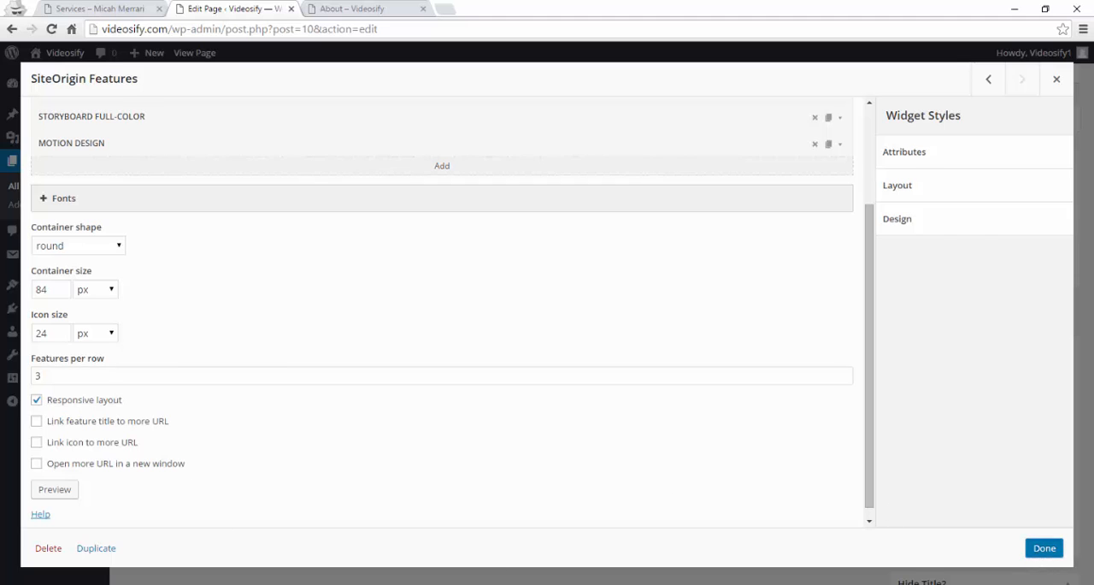
left_click(1036, 305)
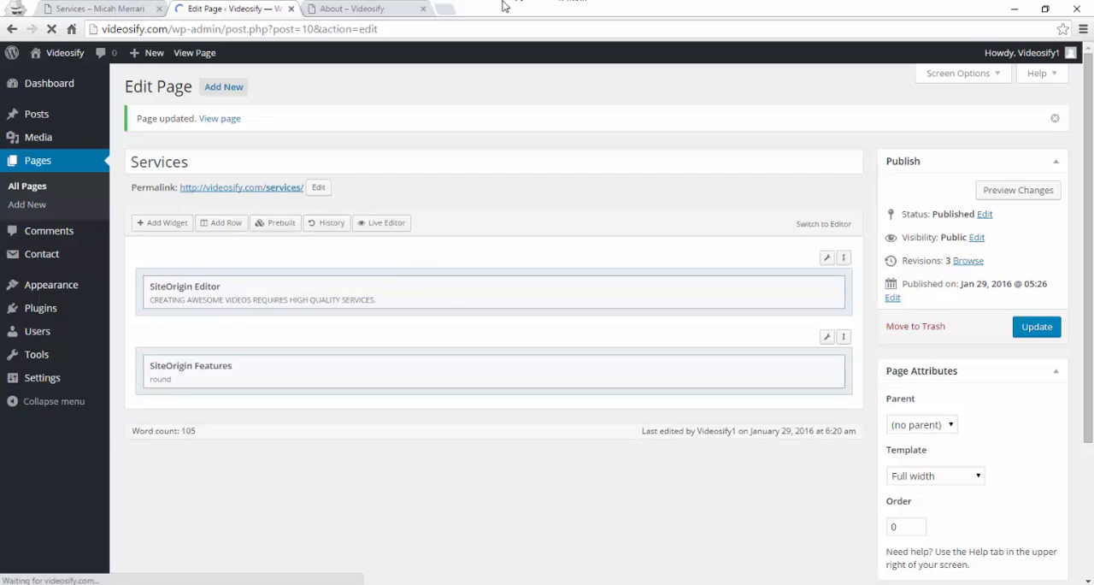
left_click(368, 8)
left_click(799, 86)
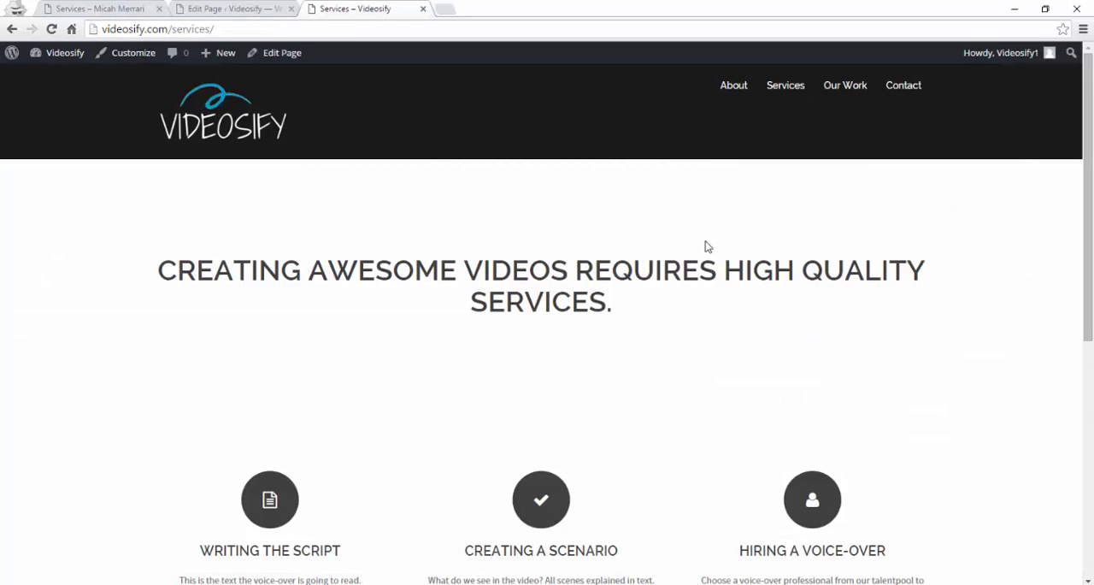
scroll(706, 247, "down", 2)
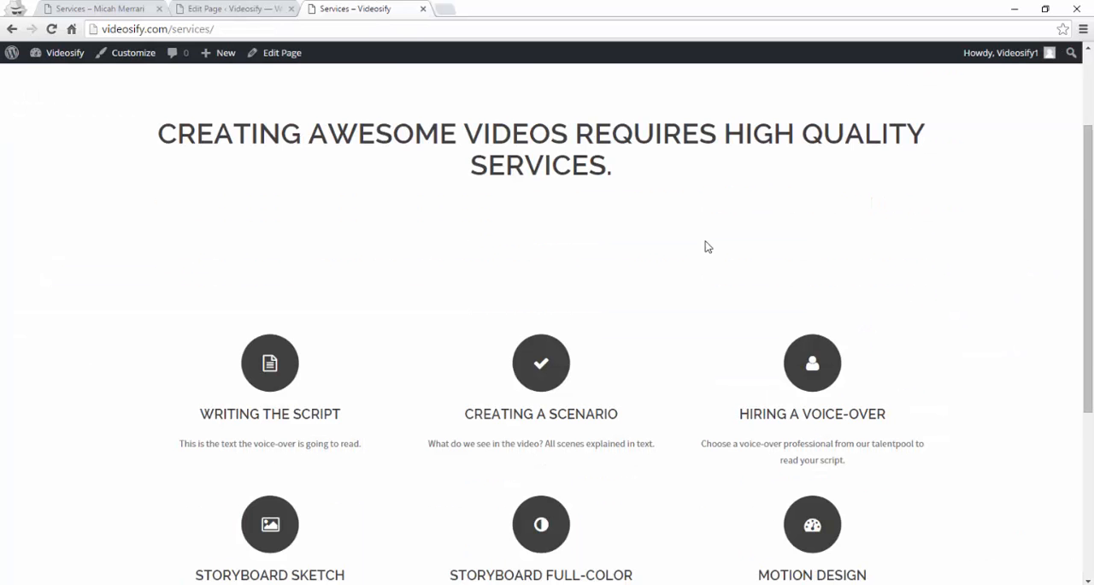
scroll(706, 247, "down", 3)
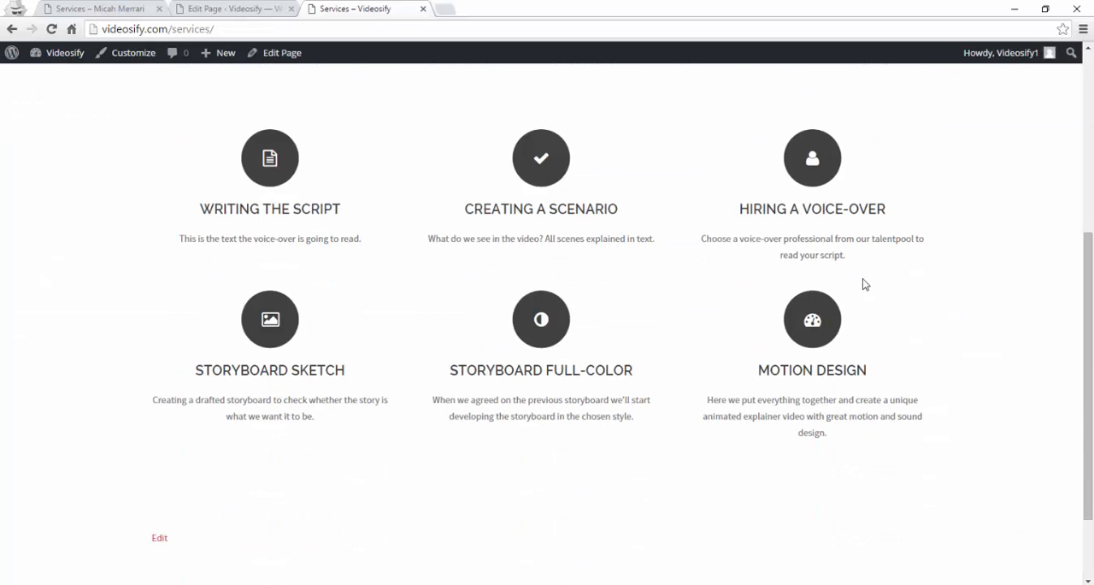
scroll(724, 396, "up", 2)
scroll(724, 377, "up", 3)
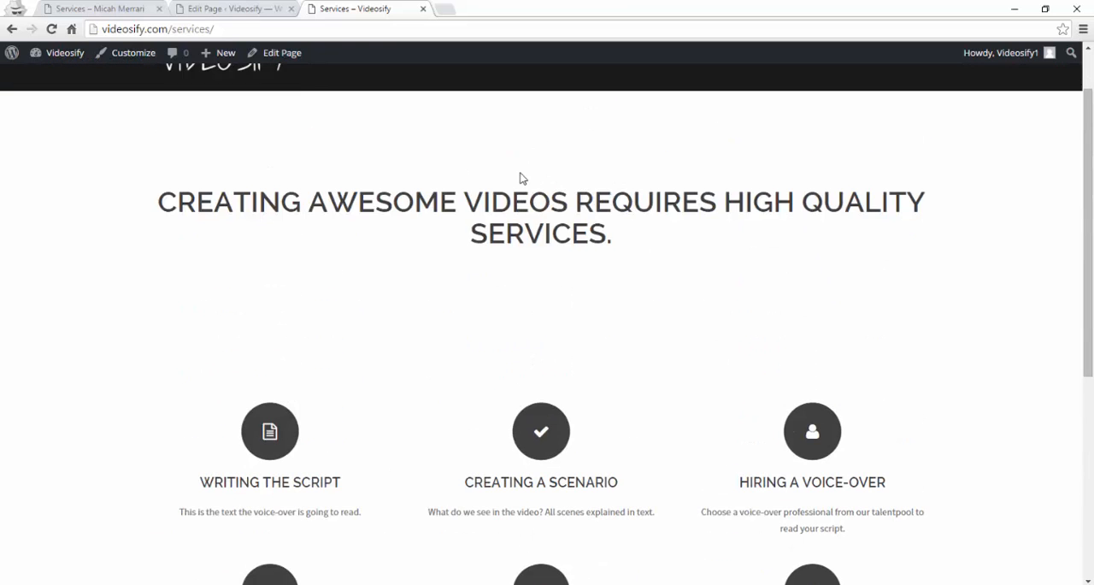
- Set the top/bottom padding of the Services page's heading row and save the row
left_click(224, 8)
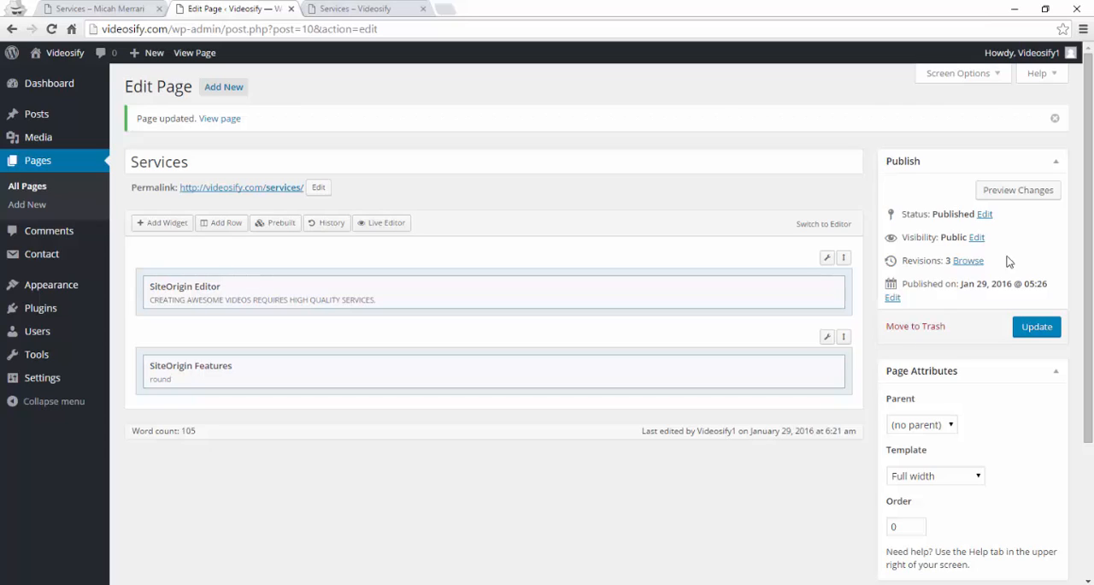
mouse_move(827, 257)
left_click(816, 278)
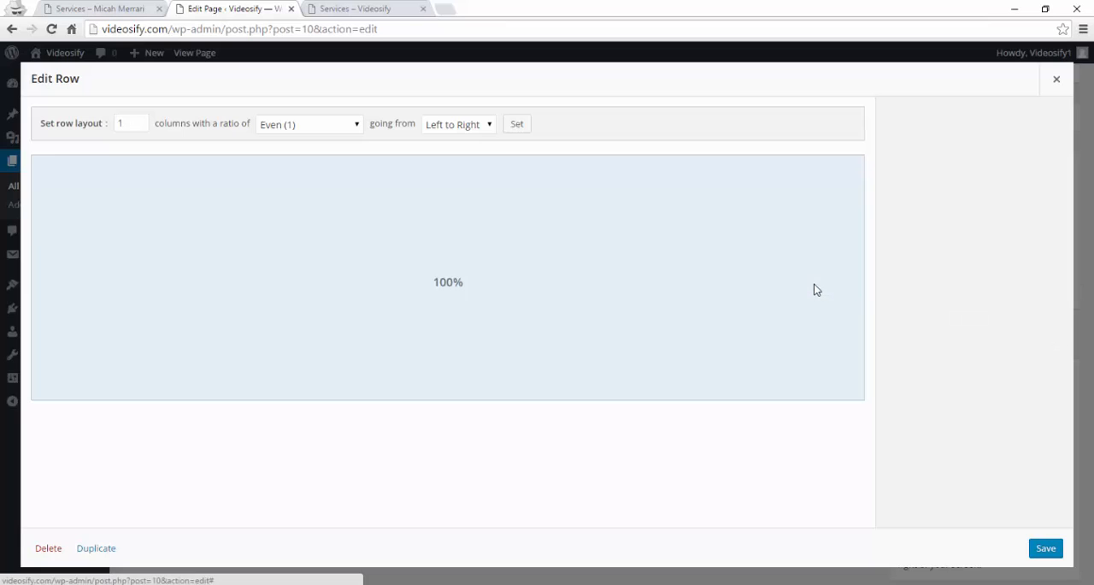
left_click(903, 156)
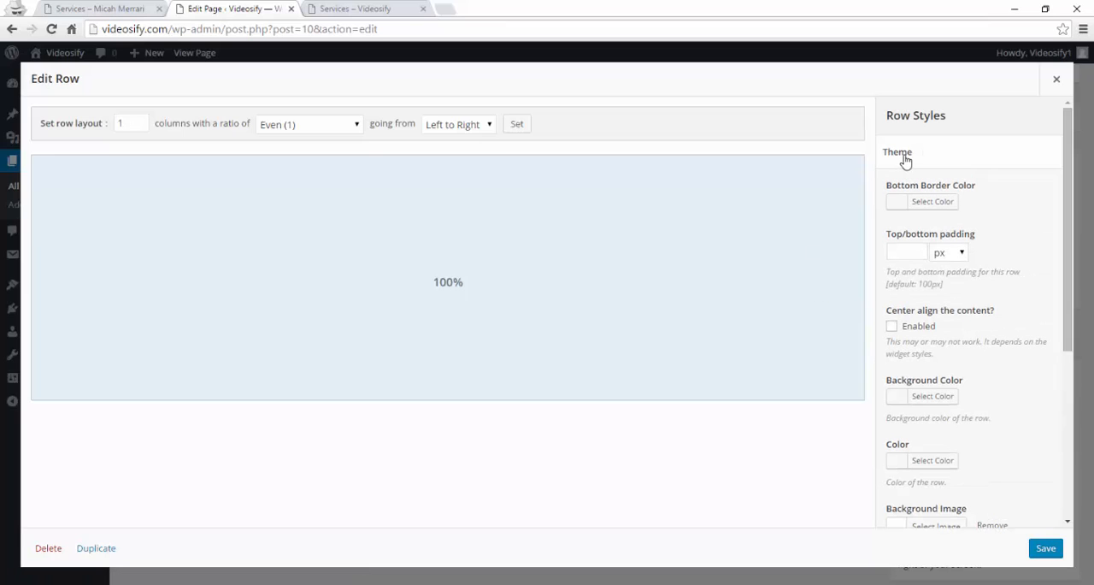
left_click(906, 249)
left_click(1046, 549)
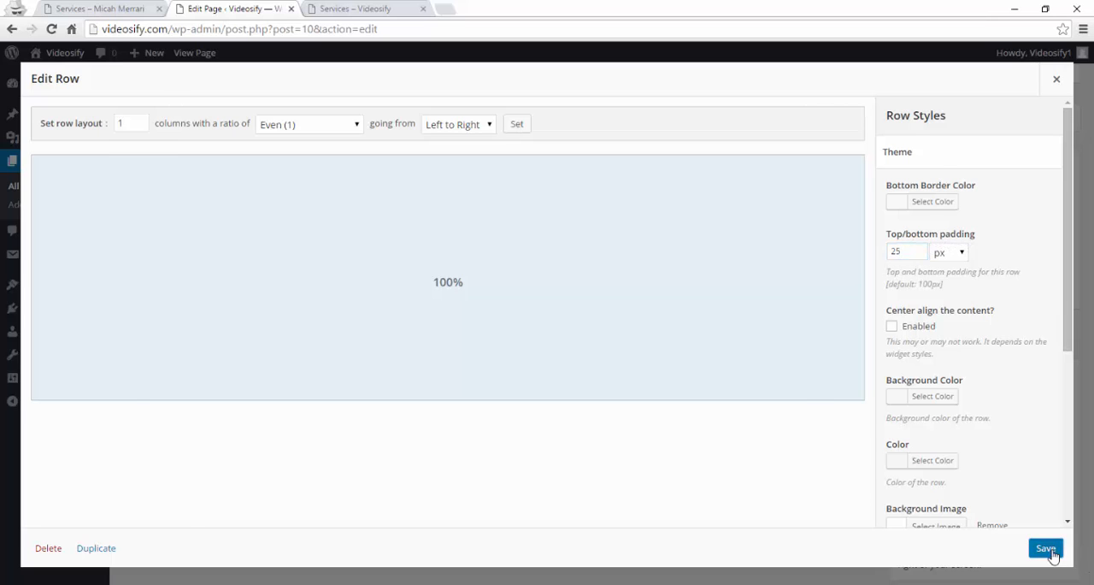
- Set the features row's top/bottom padding to 25 px, save the row and update the Services page
left_click(820, 350)
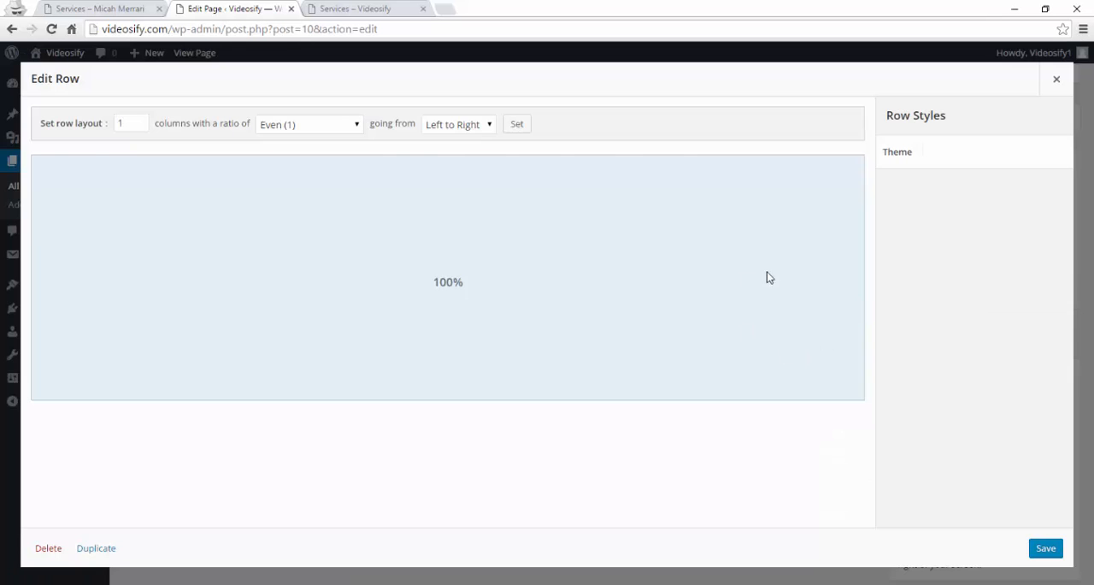
left_click(907, 160)
left_click(912, 249)
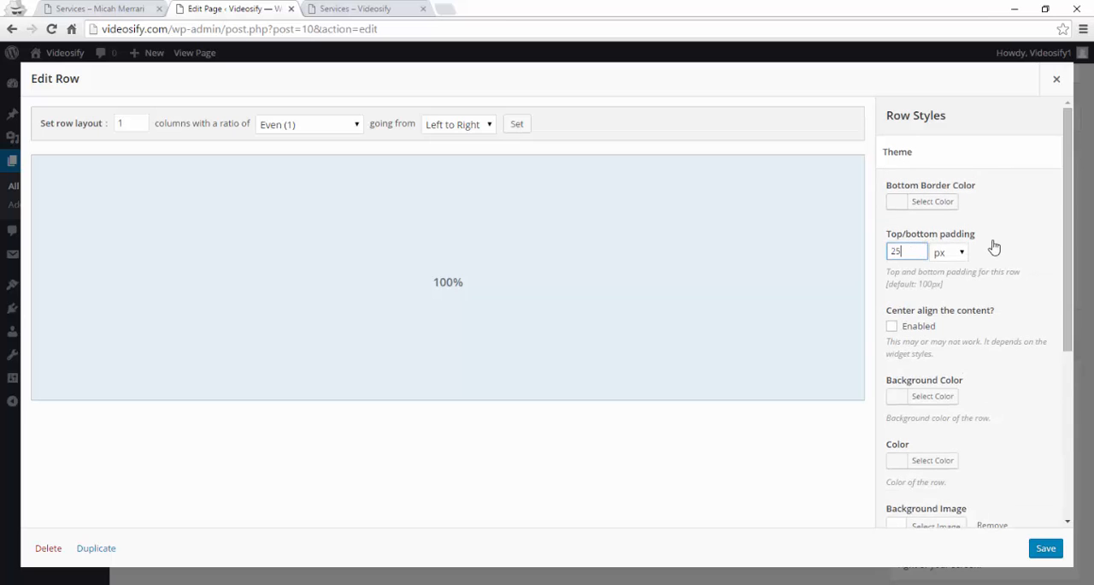
left_click(1040, 551)
left_click(1024, 326)
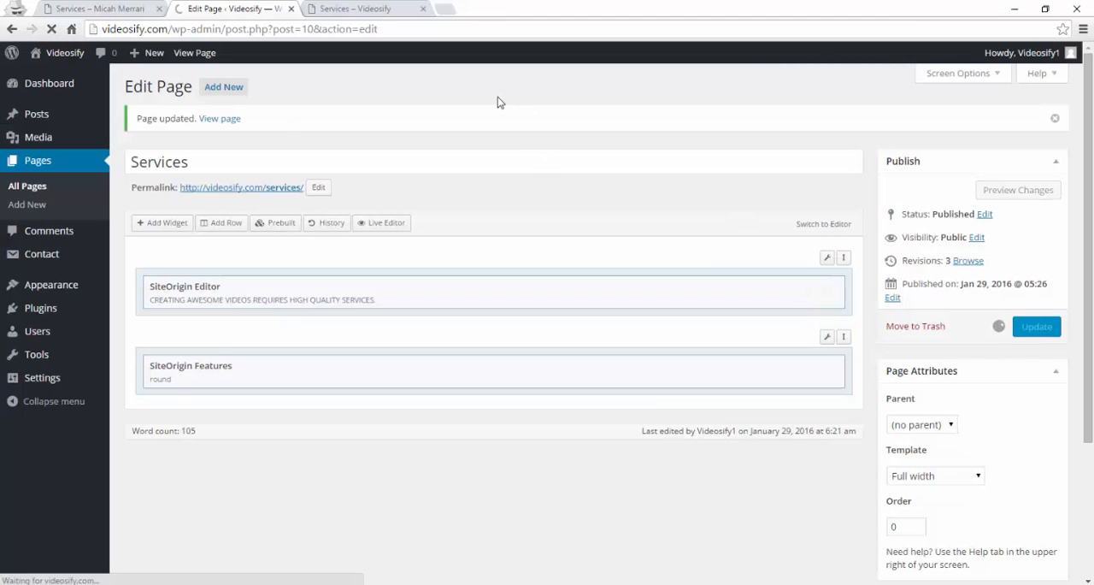
- Reload the live Services page and check the spacing around the heading and the features
left_click(368, 10)
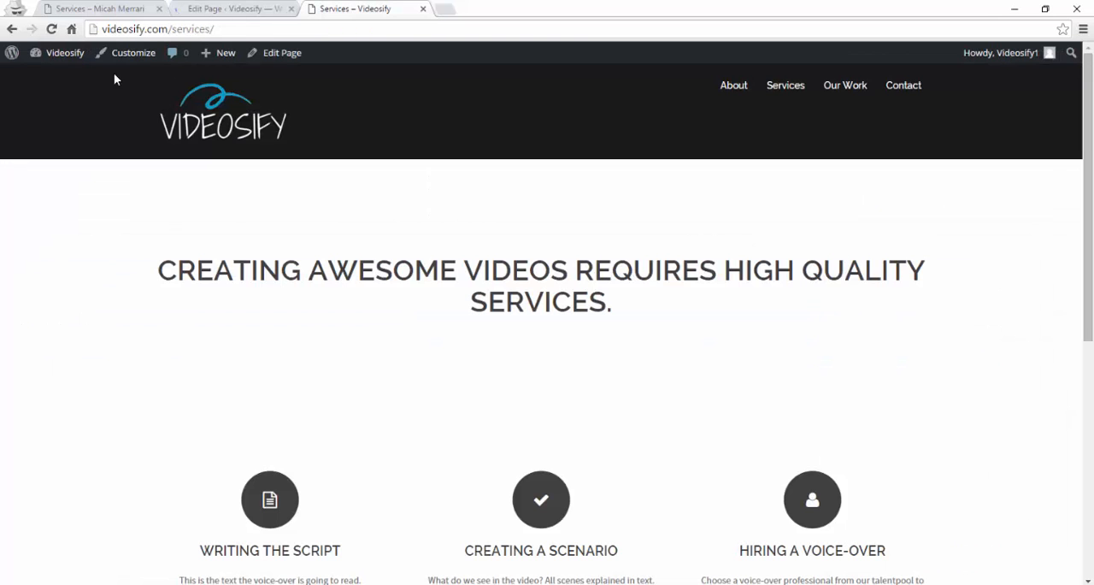
left_click(53, 30)
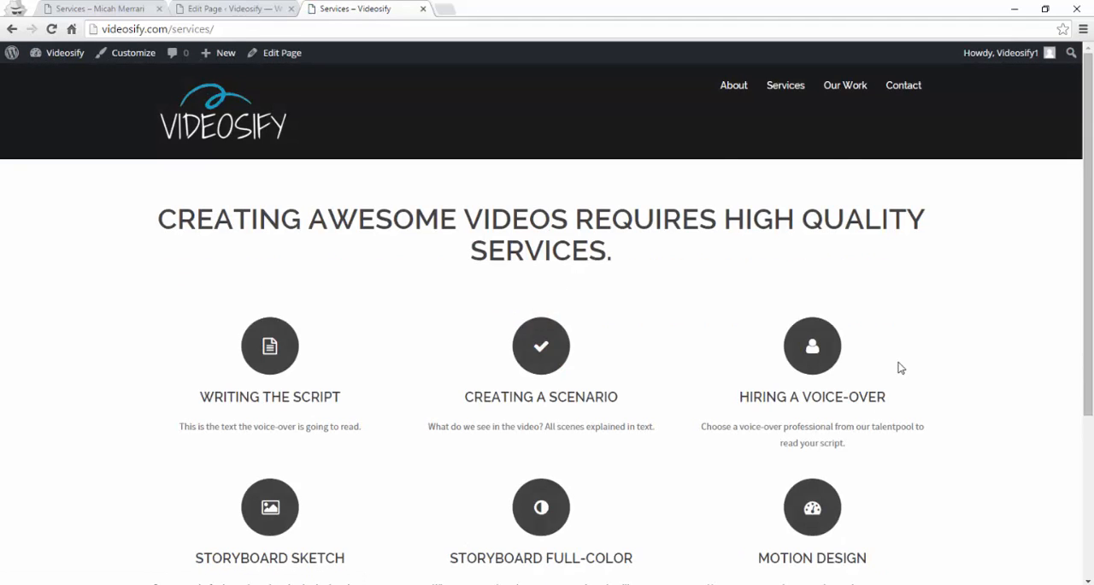
scroll(897, 376, "down", 3)
scroll(896, 382, "up", 3)
scroll(900, 388, "down", 1)
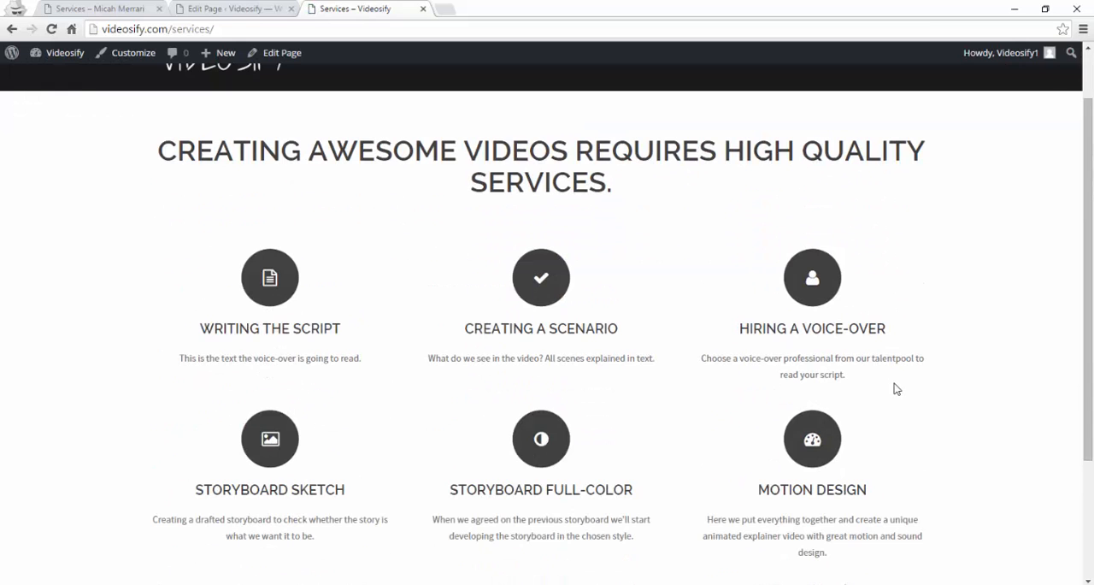
scroll(894, 385, "down", 2)
scroll(892, 379, "up", 3)
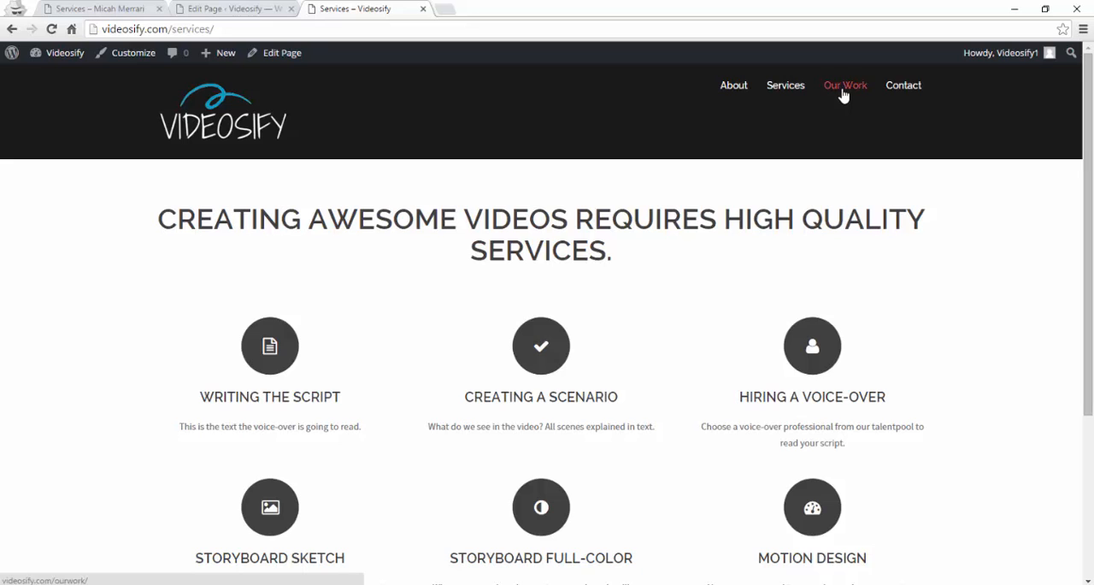
- Open the example's Our Work page for reference and the site's own Our Work page for editing in Page Builder
key("ctrl+1")
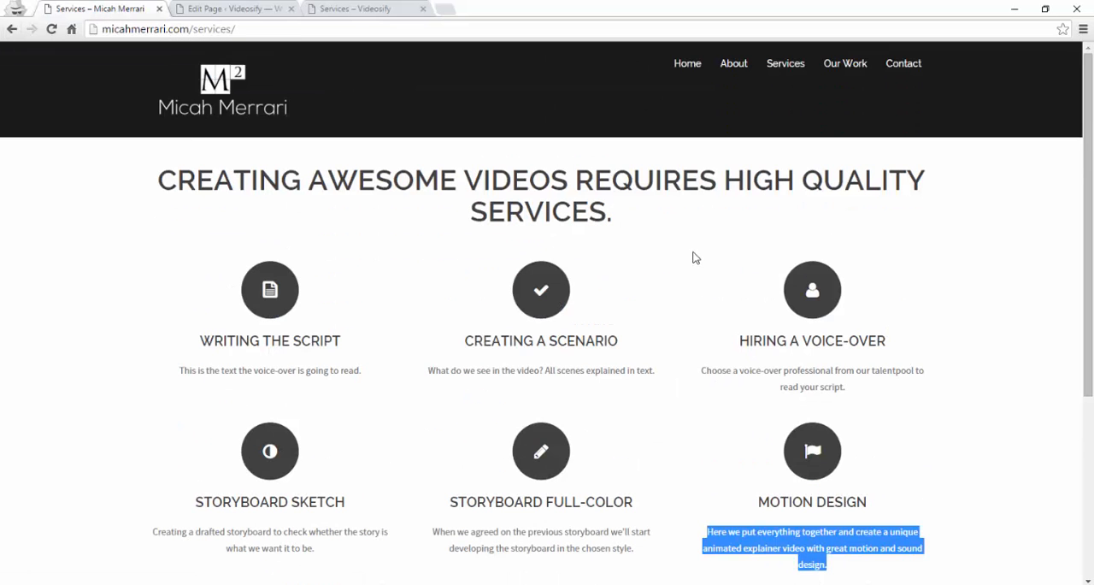
left_click(845, 63)
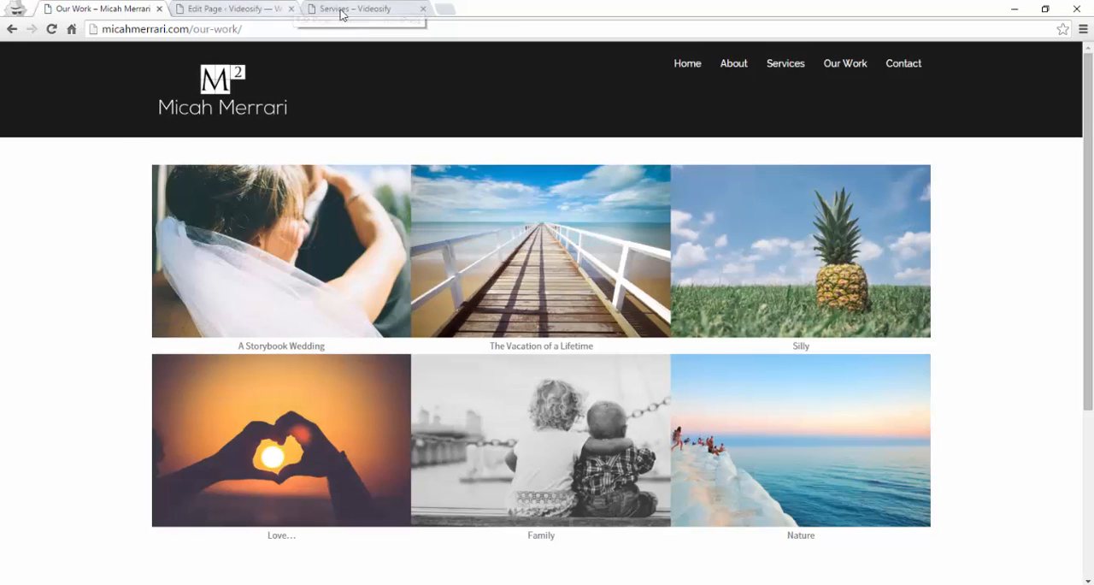
left_click(207, 9)
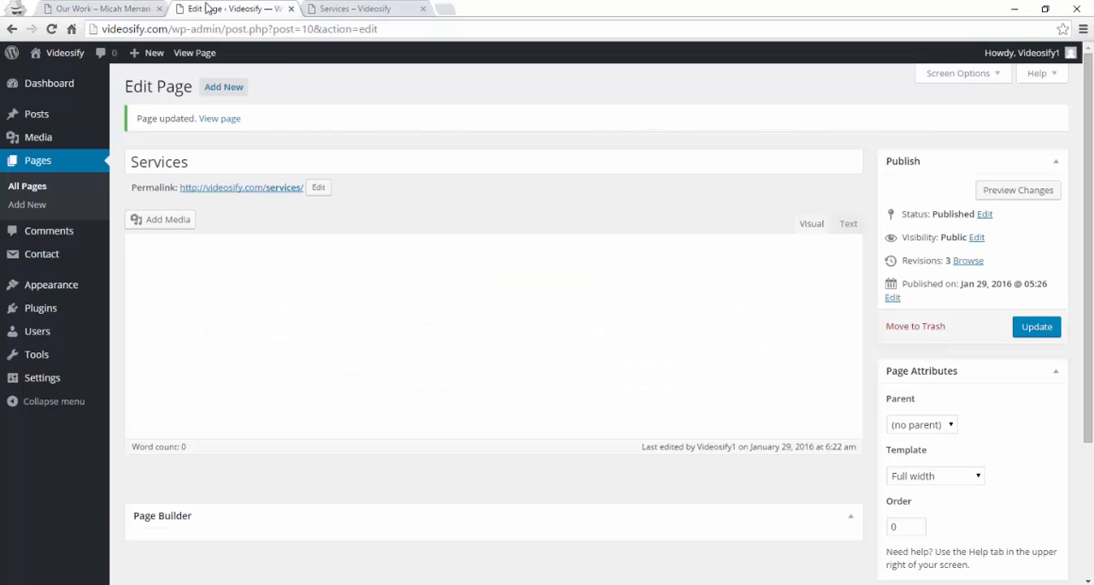
left_click(19, 185)
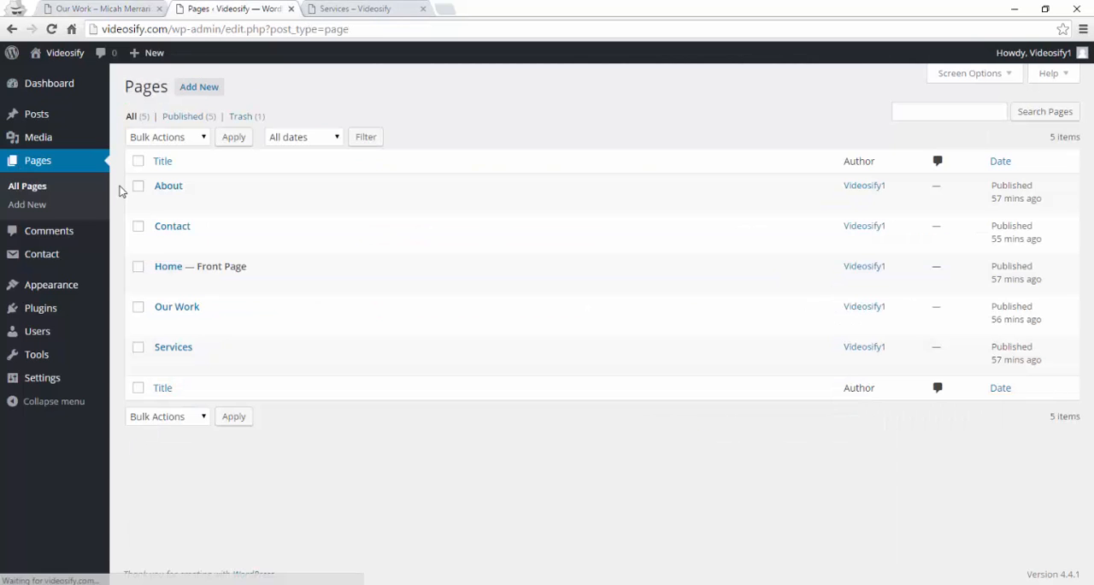
left_click(161, 323)
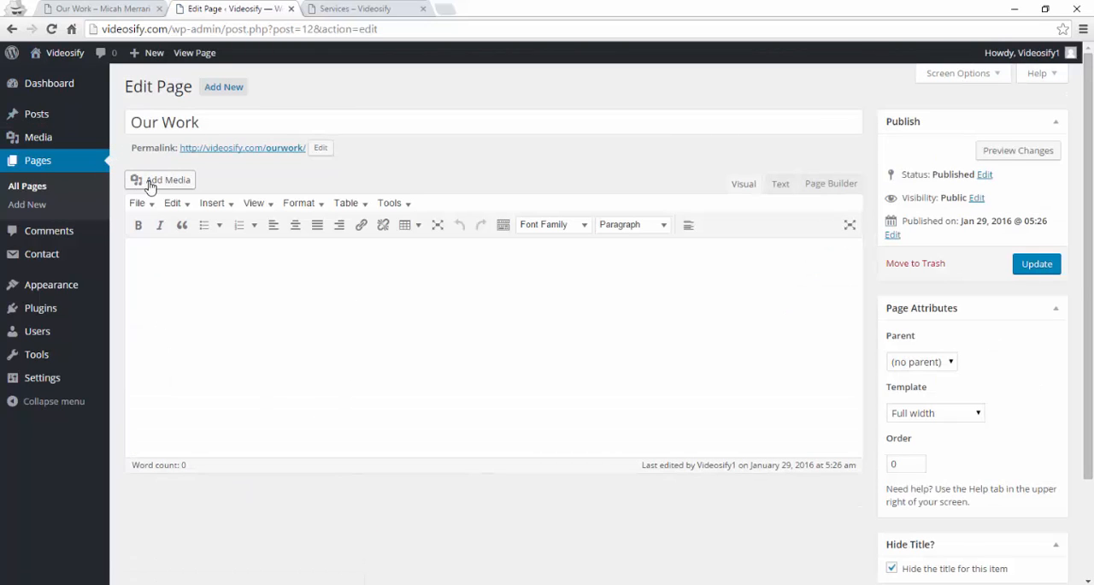
left_click(846, 190)
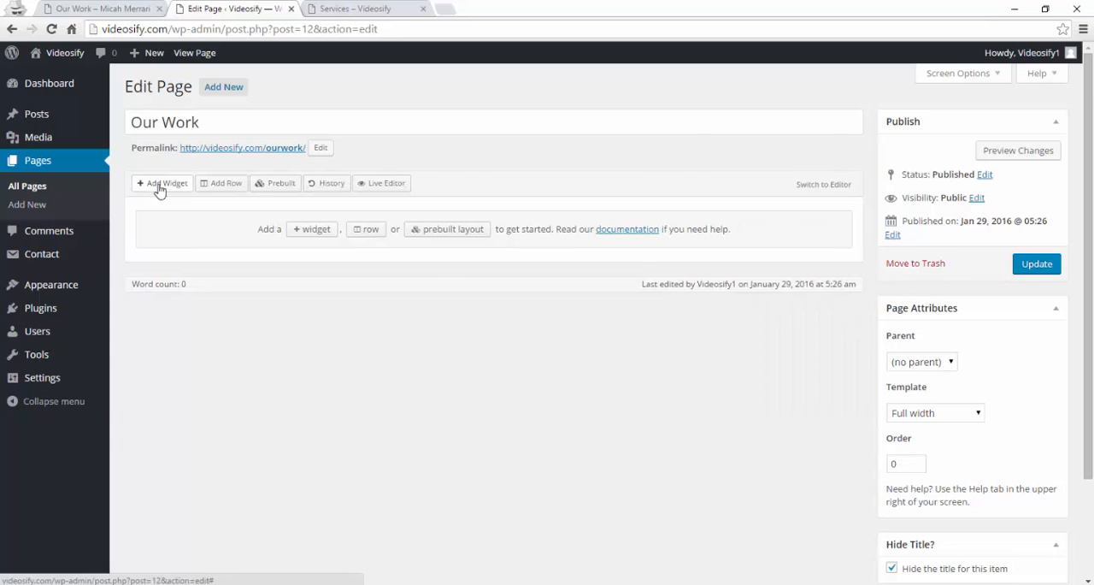
- Add a SiteOrigin Editor widget to the Our Work page and open it for editing
left_click(161, 183)
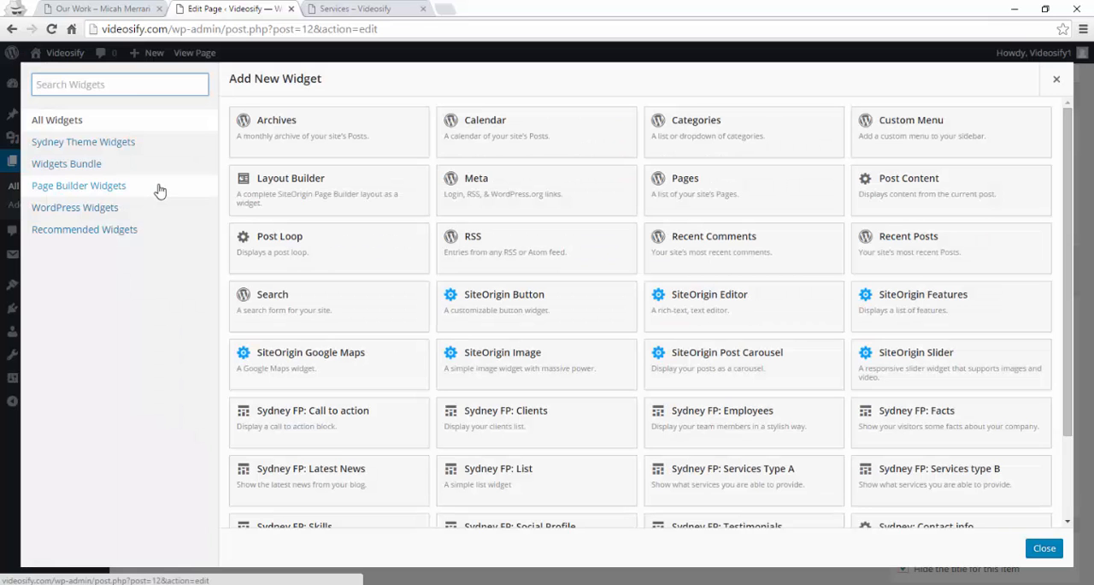
left_click(702, 314)
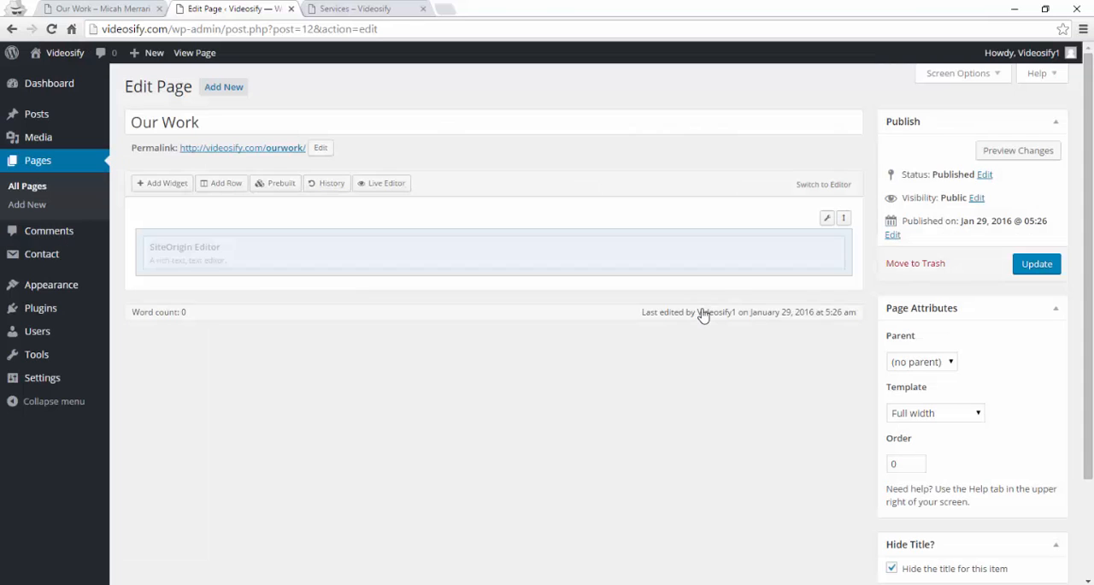
left_click(759, 248)
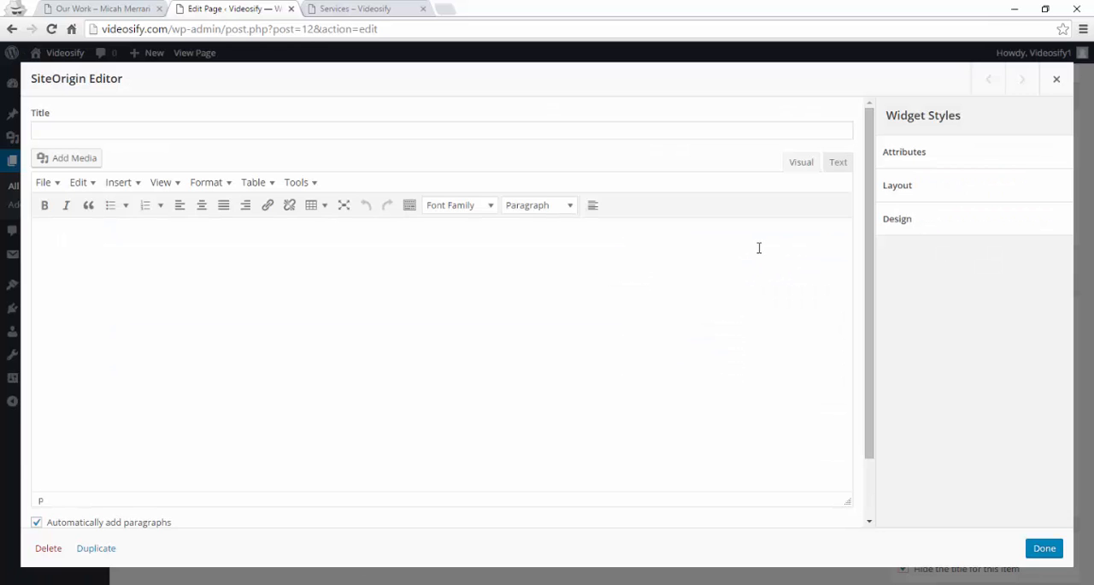
- Upload all six images from the Our Work Page folder and create a new gallery from them
left_click(85, 162)
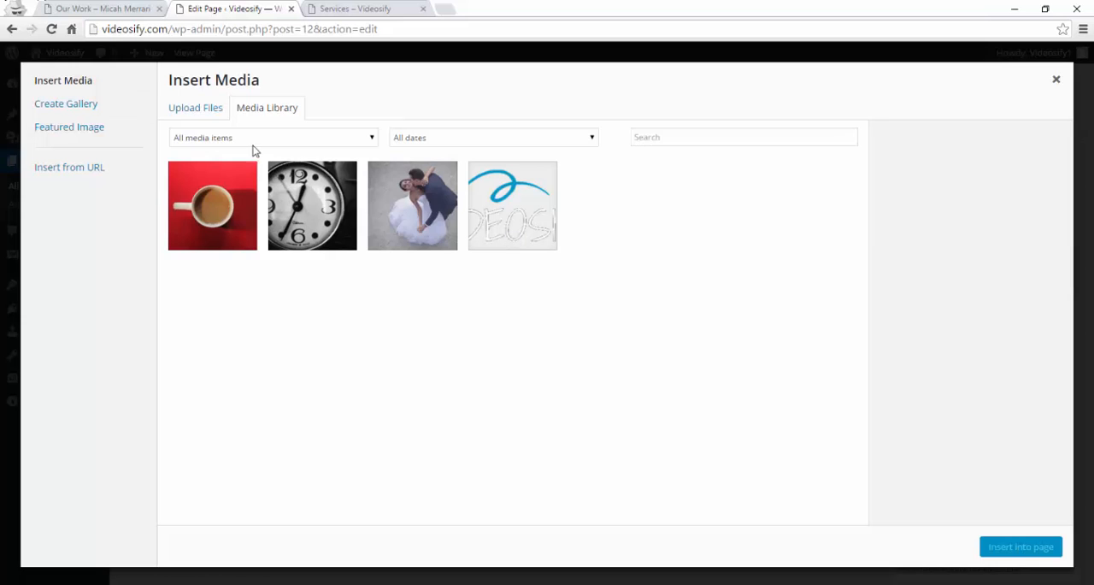
left_click(68, 103)
left_click(195, 109)
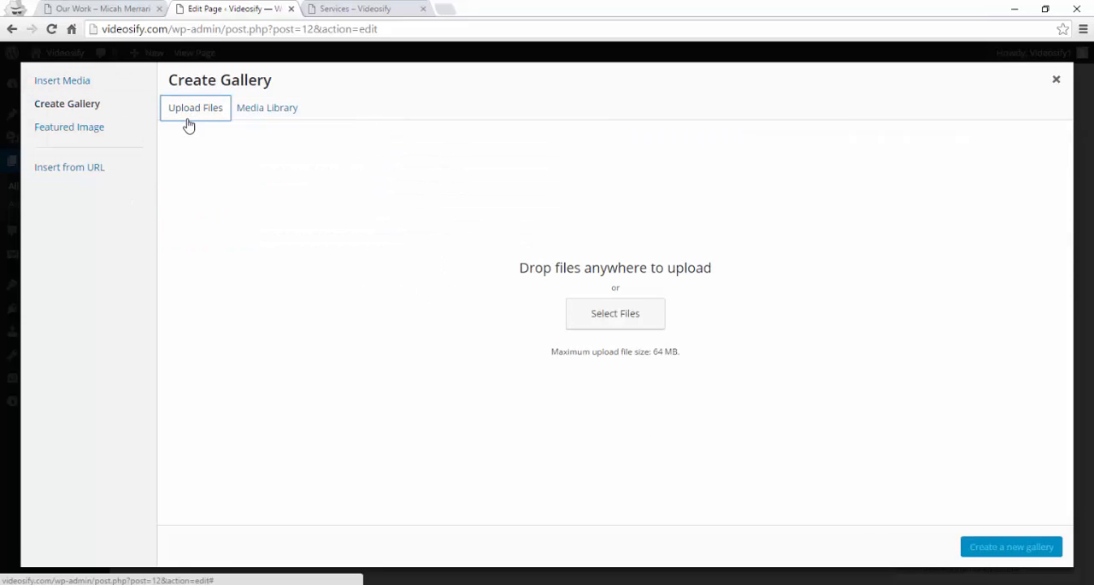
left_click(616, 311)
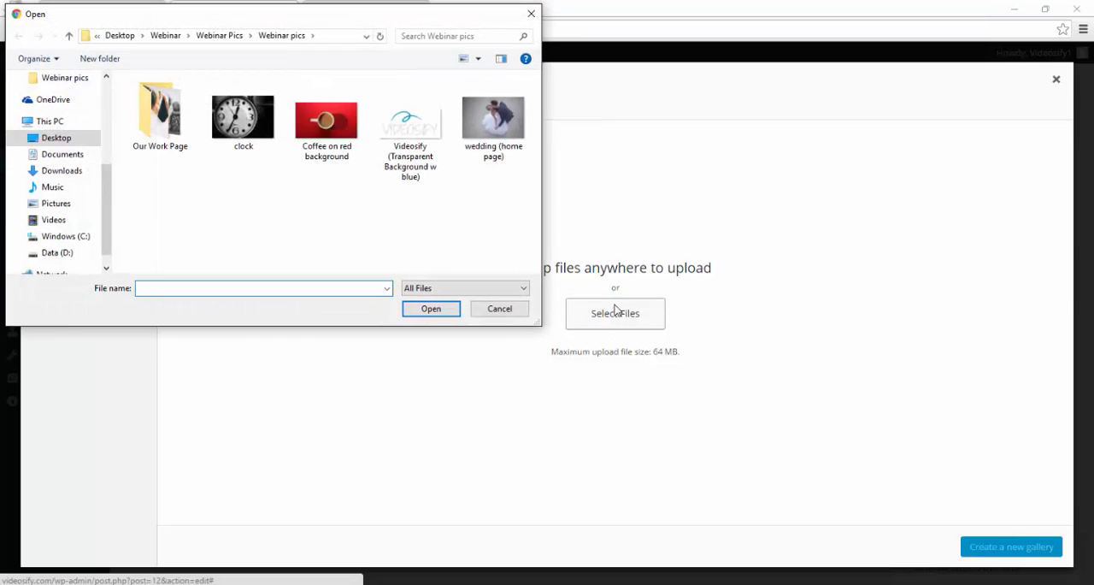
double_click(176, 129)
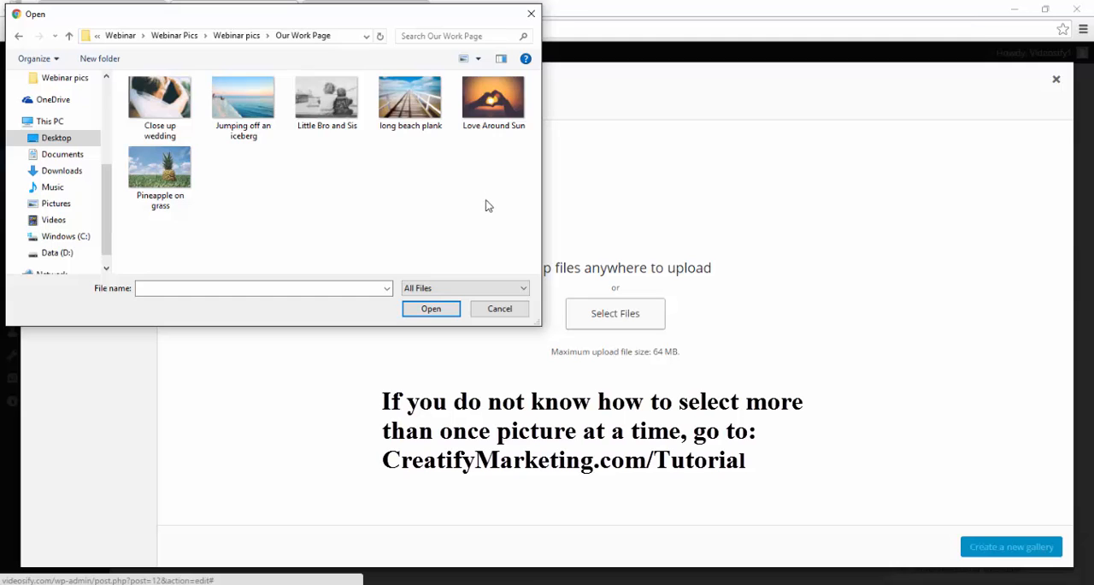
left_click_drag(488, 205, 112, 83)
left_click(413, 314)
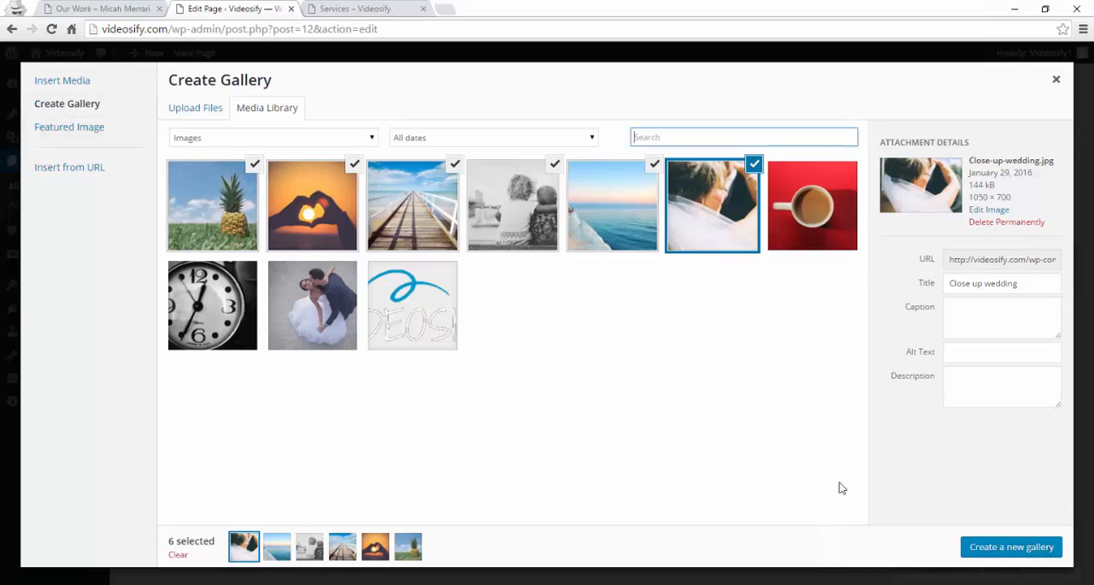
left_click(1006, 550)
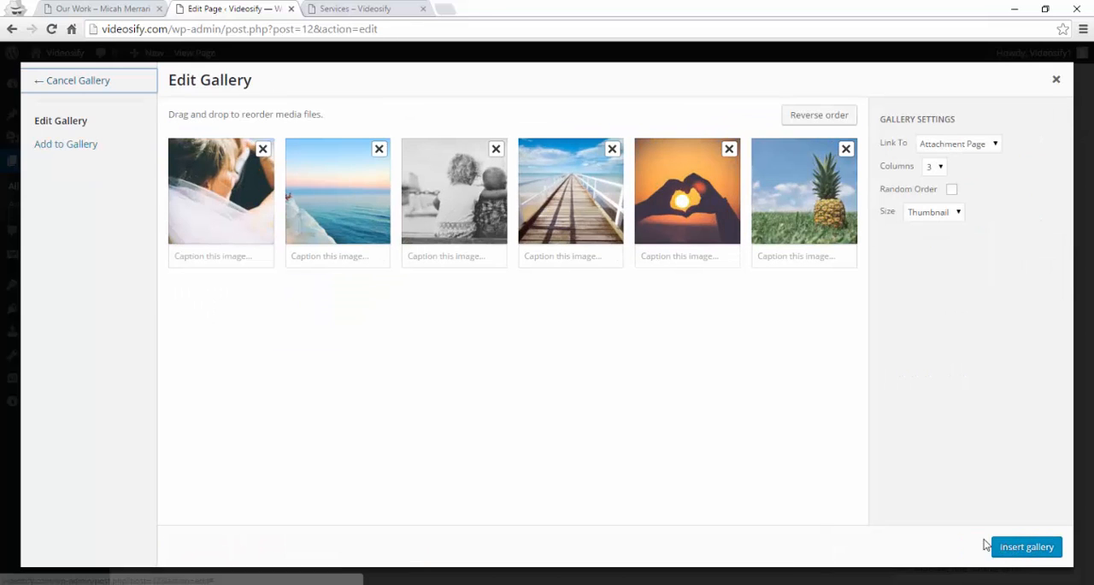
- Caption the close-up wedding image in the gallery "A Storybook Wedding"
left_click(228, 257)
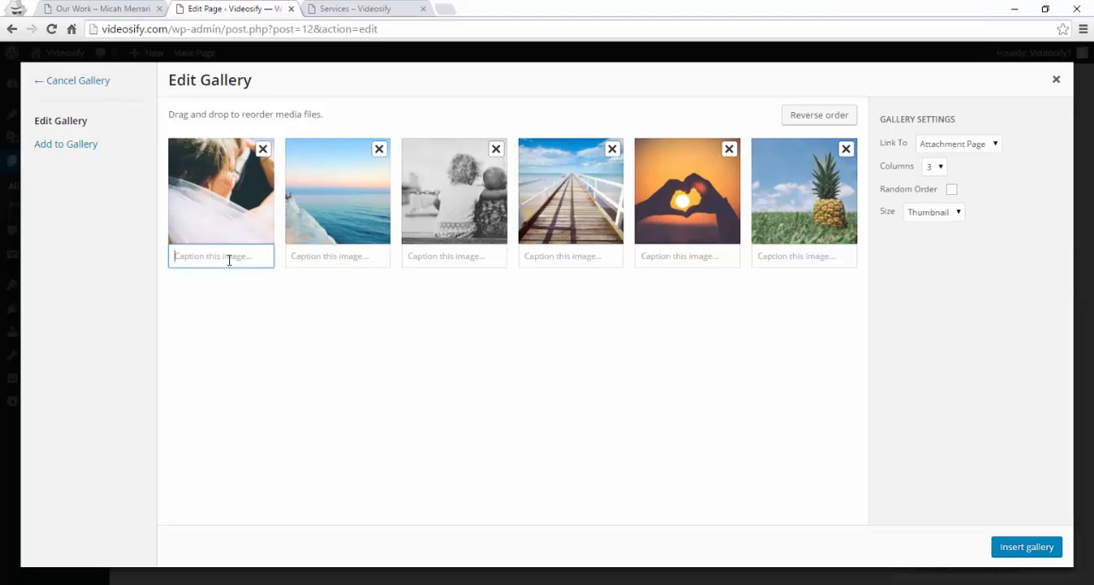
type("A Storybook Wedding")
- Caption the iceberg image in the gallery "The Vacation of a Lifetime"
left_click(339, 258)
type("Th")
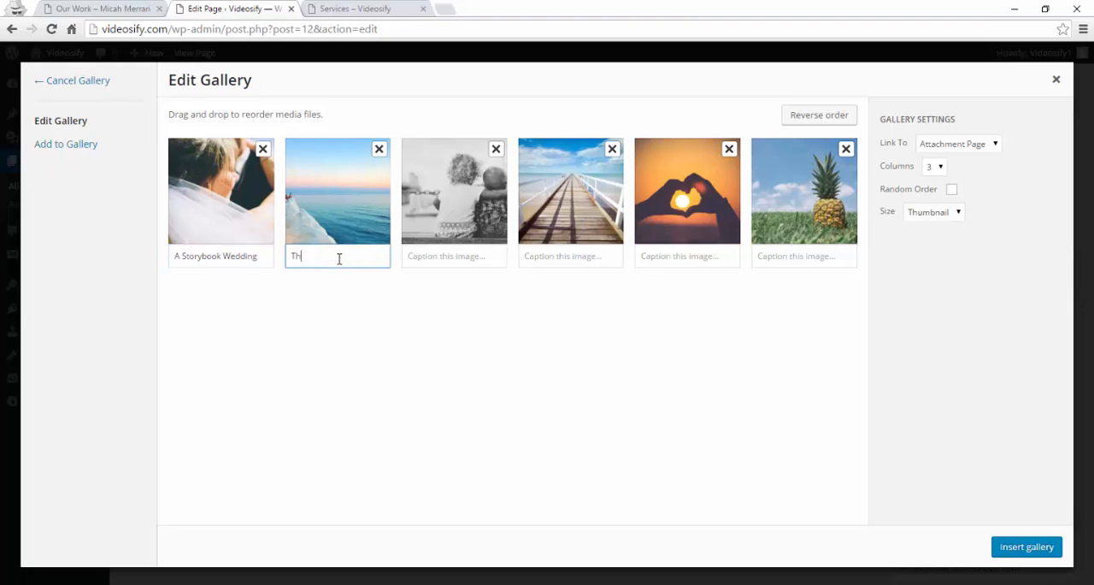
type("e Vacation of a Lifetime")
- Caption the image of the two children "Family" and replace the iceberg image's caption with "Fun"
left_click(480, 258)
type("Family")
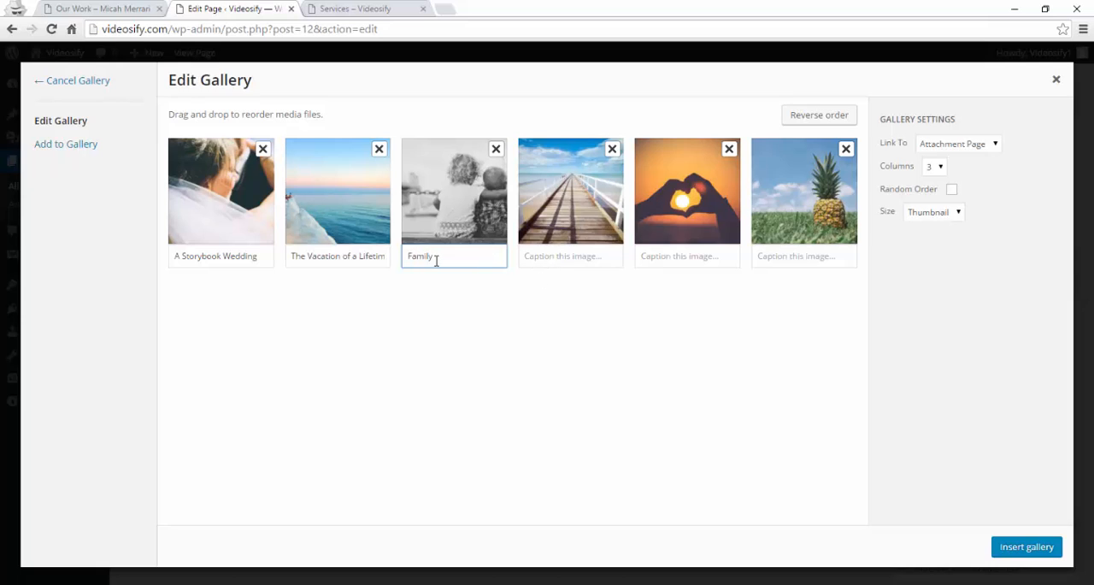
left_click_drag(289, 257, 475, 262)
key("ctrl+c")
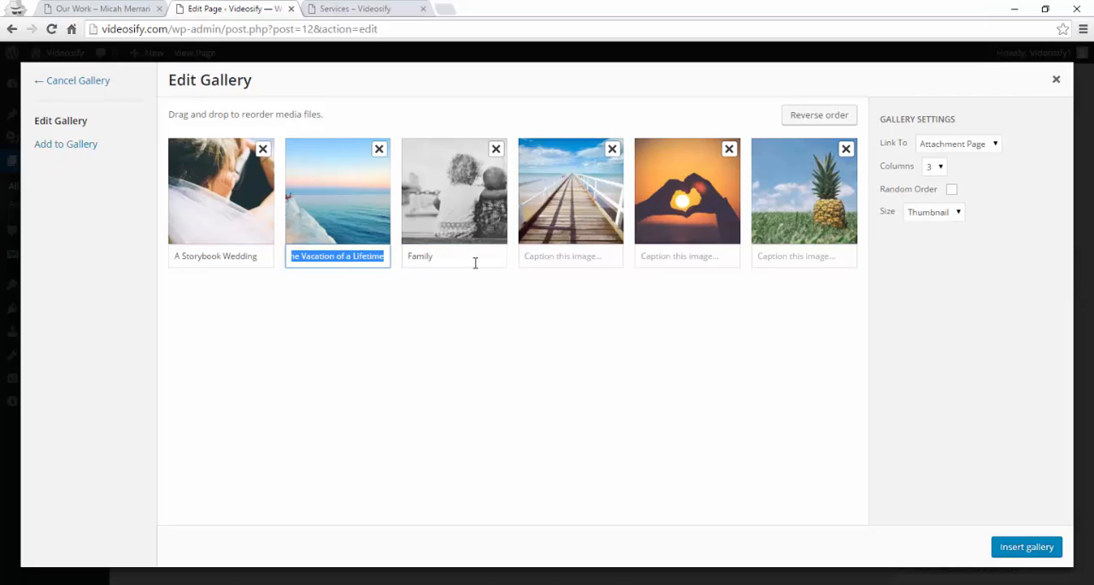
key("BackSpace")
type("Fun")
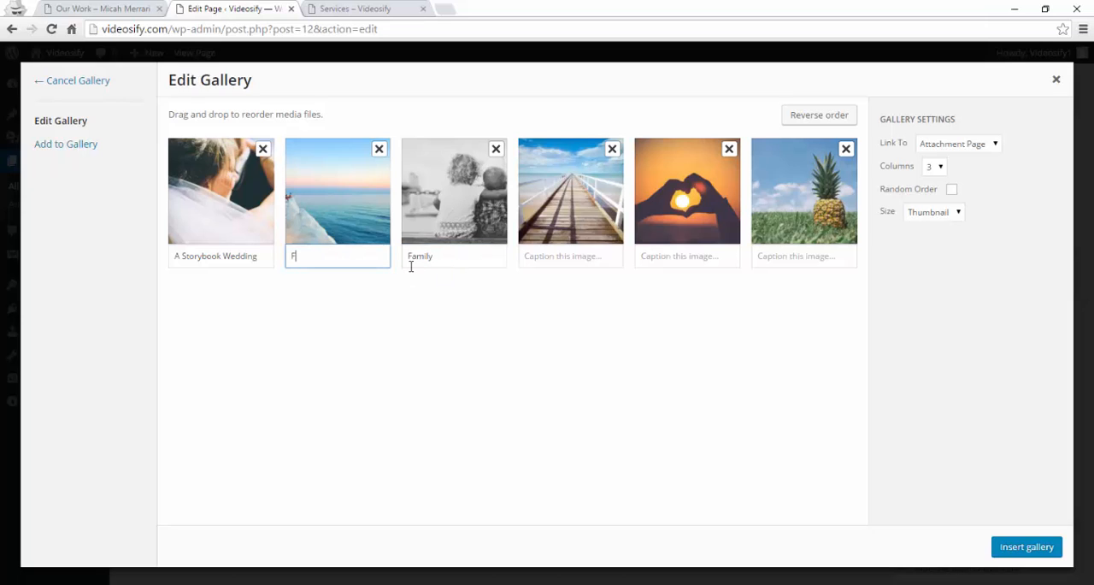
- Caption the pier image "The Vacation of a Lifetime", the heart-shaped hands image "Love..." and the pineapple image "Nature"
left_click(540, 256)
key("ctrl+v")
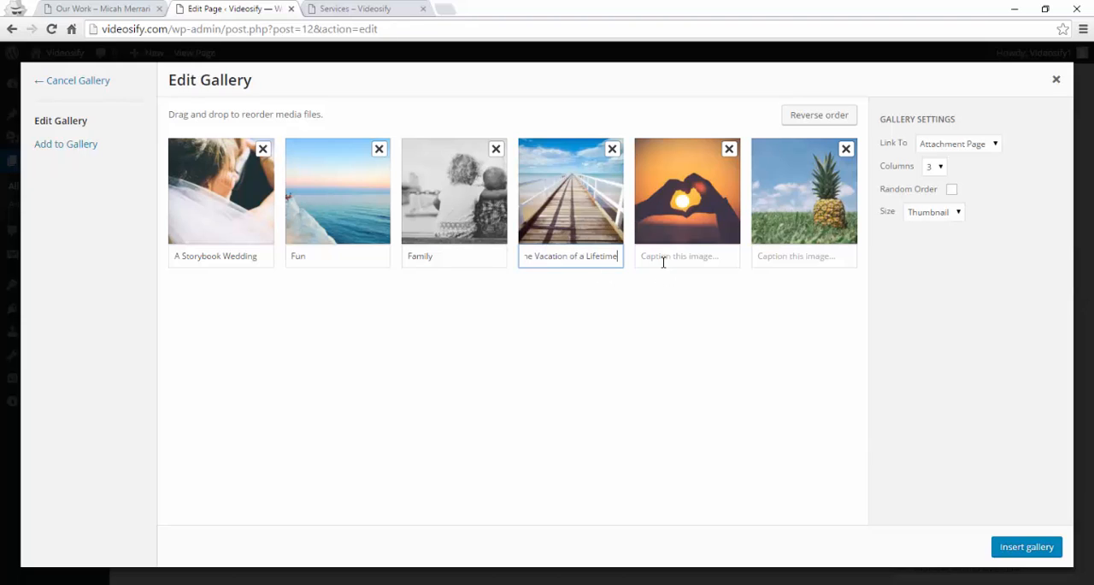
left_click(655, 261)
type("Love...")
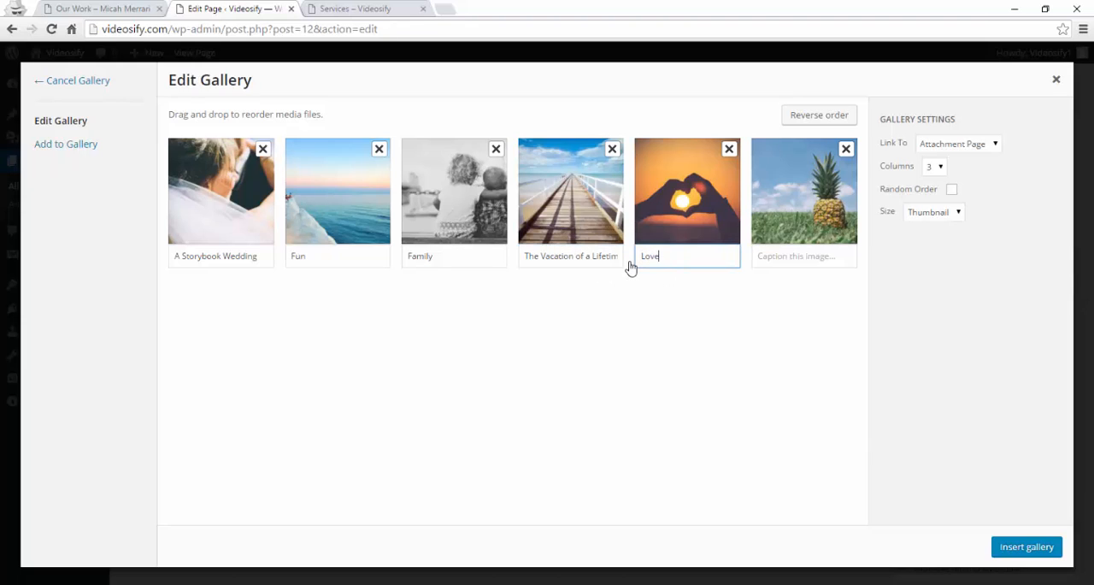
left_click(810, 259)
type("Nature")
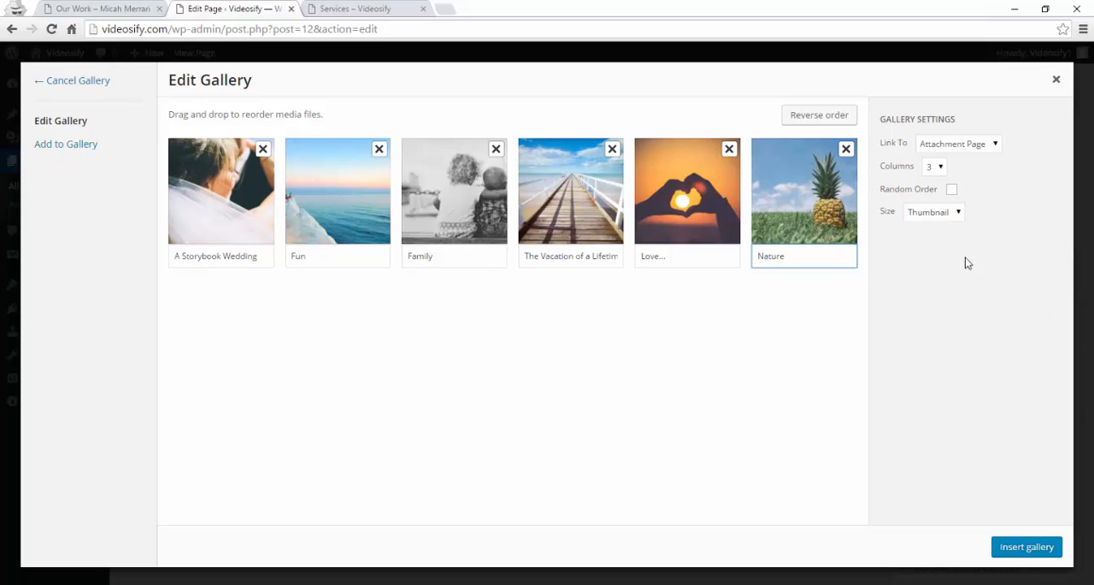
- Link the gallery images to Media File at Large size and insert the gallery into the editor widget
left_click(995, 146)
left_click(979, 174)
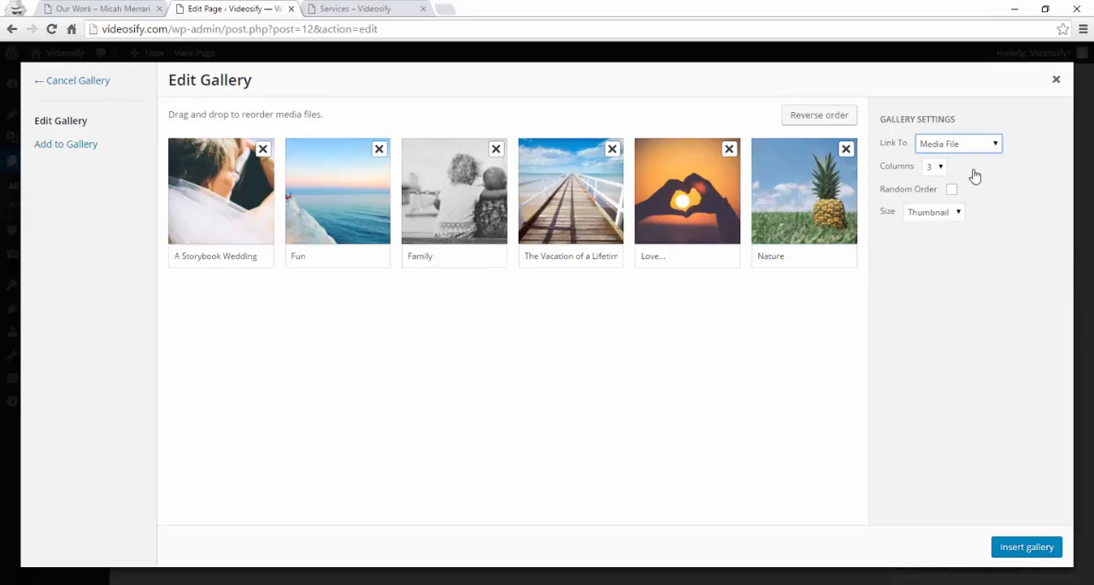
left_click(961, 212)
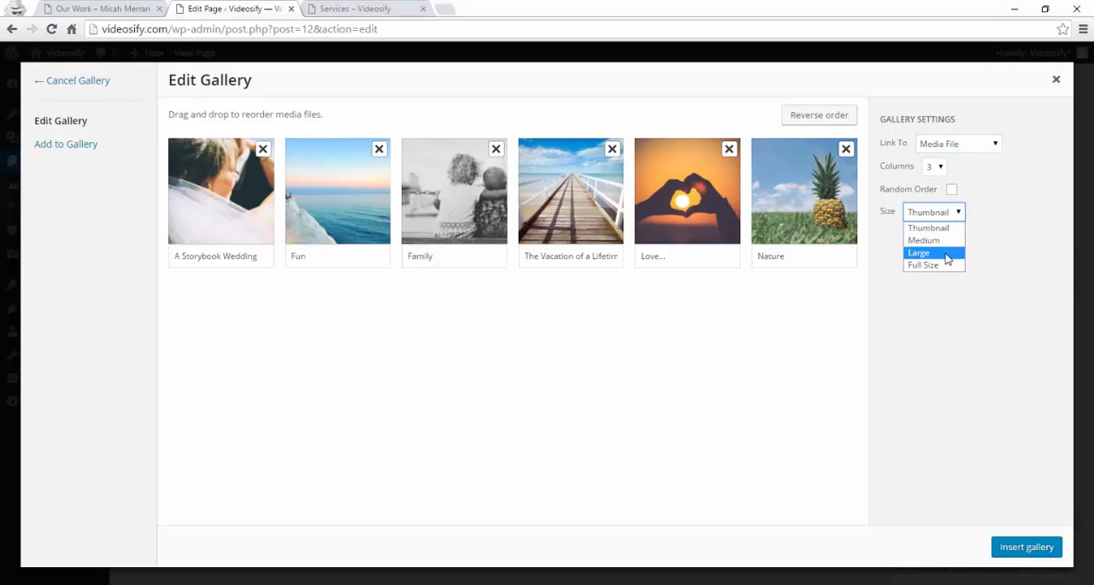
left_click(945, 254)
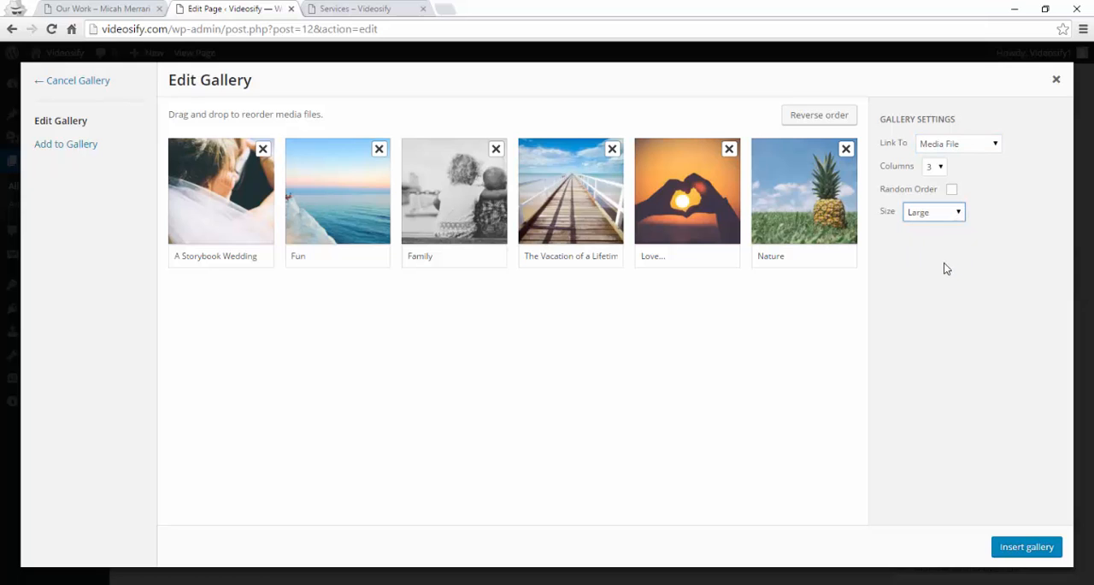
left_click(1030, 548)
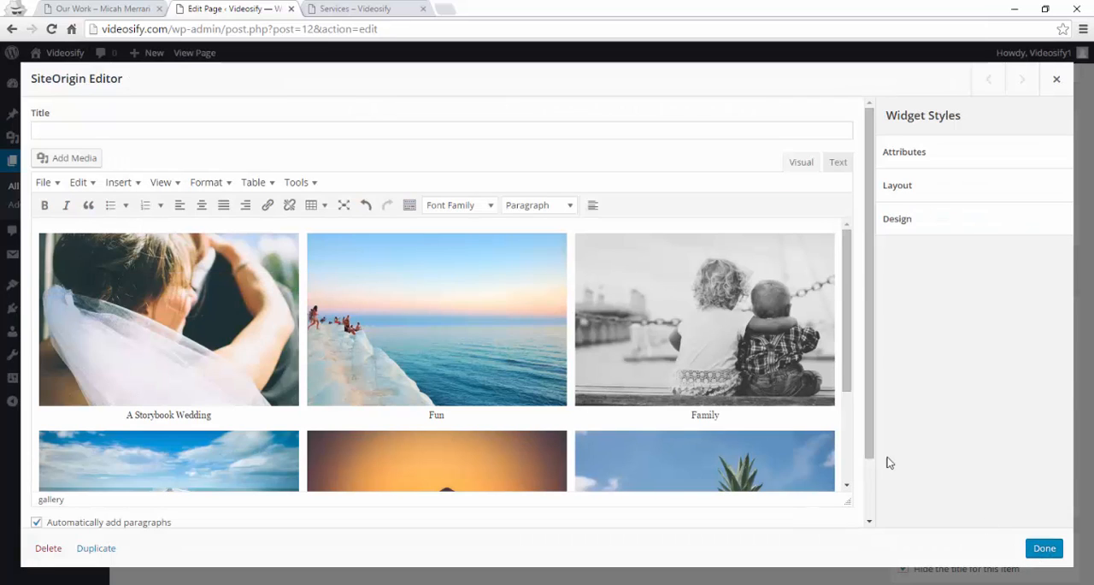
- Finish editing the gallery widget and update the Our Work page
scroll(789, 383, "down", 3)
scroll(790, 384, "up", 3)
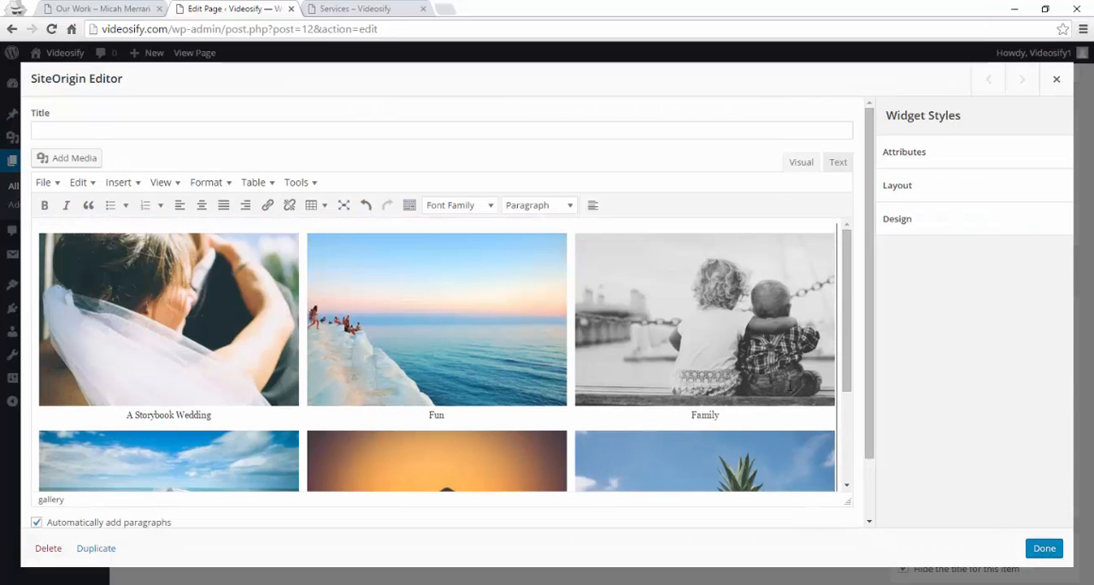
left_click(1047, 548)
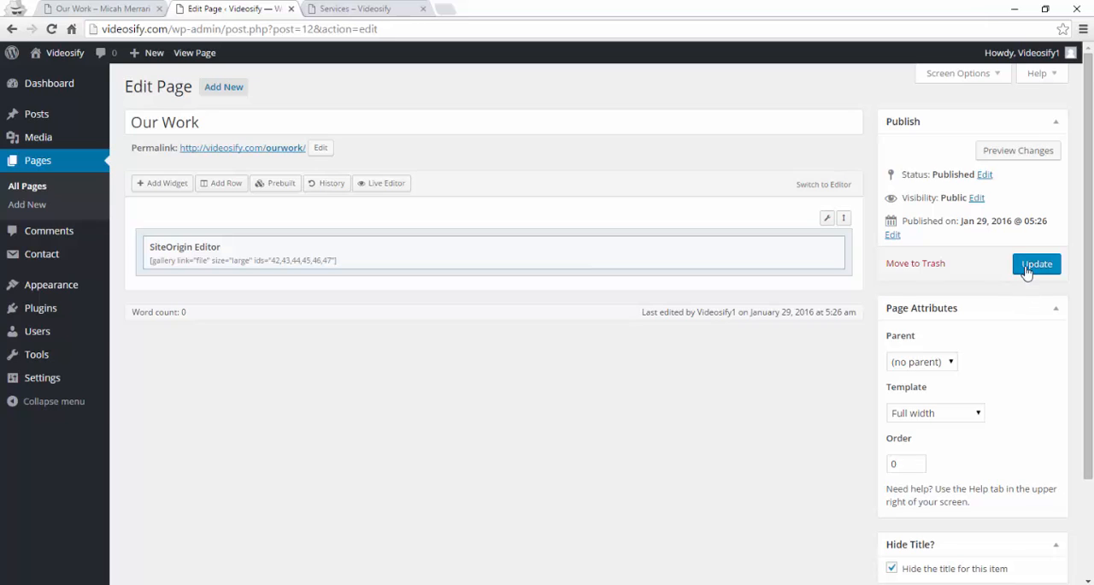
left_click(1034, 266)
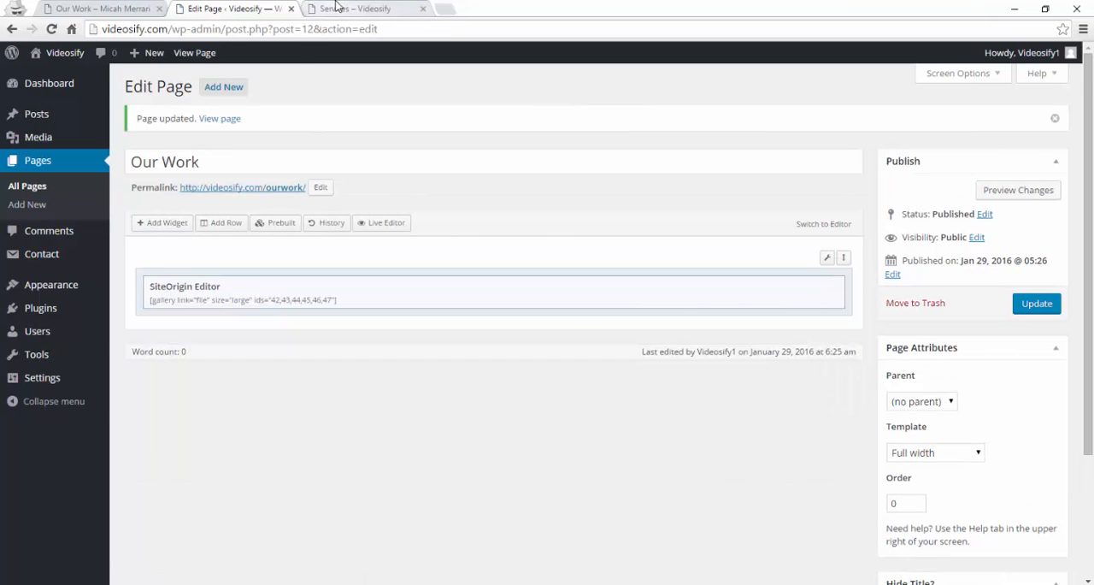
- Open the Our Work page on the live Videosify site and look over the gallery and its spacing
left_click(337, 7)
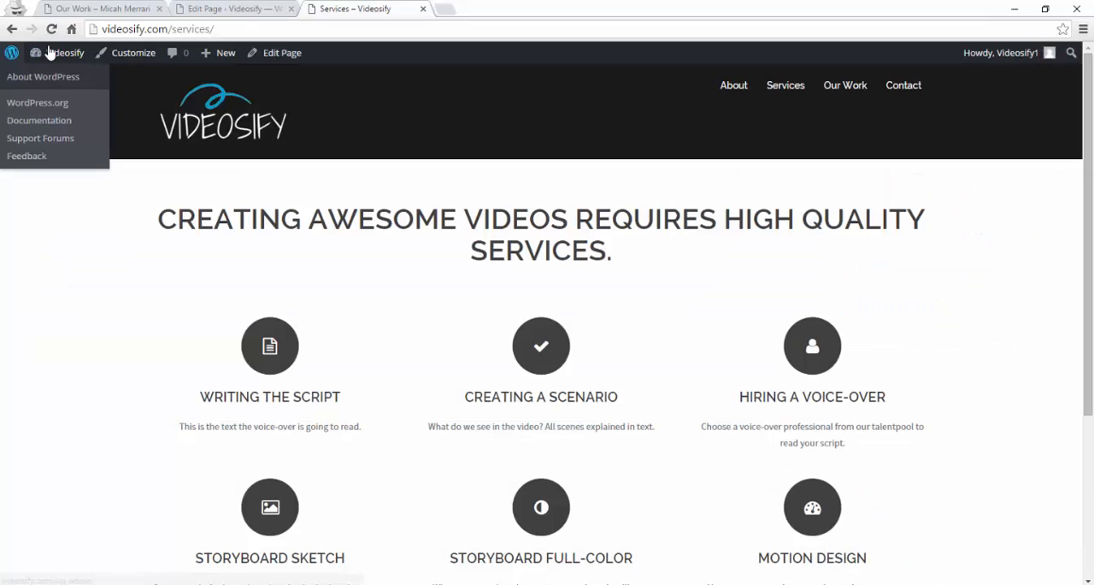
left_click(848, 89)
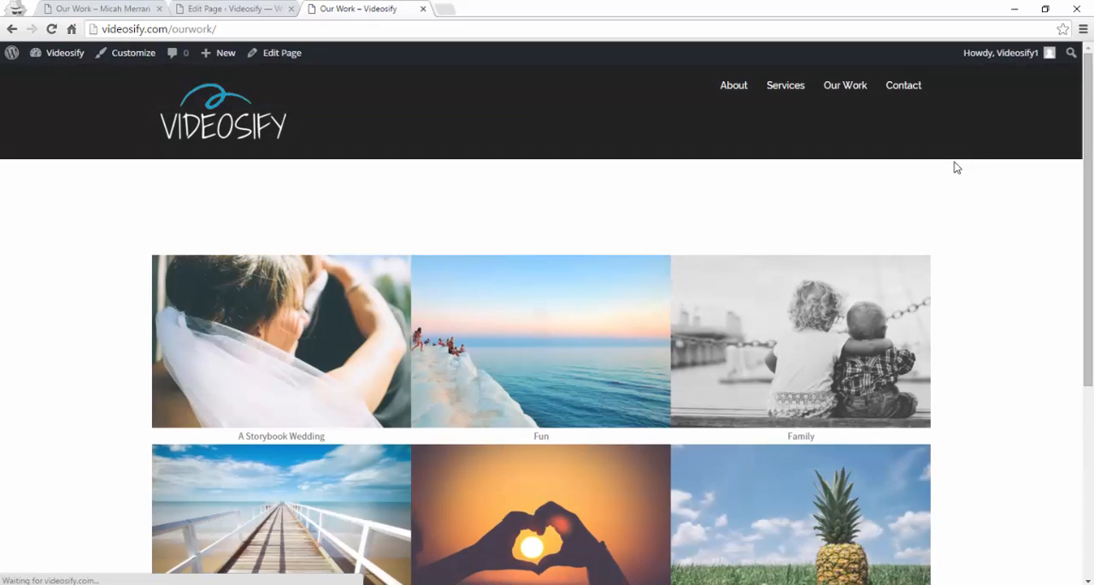
scroll(997, 225, "down", 2)
scroll(999, 227, "up", 1)
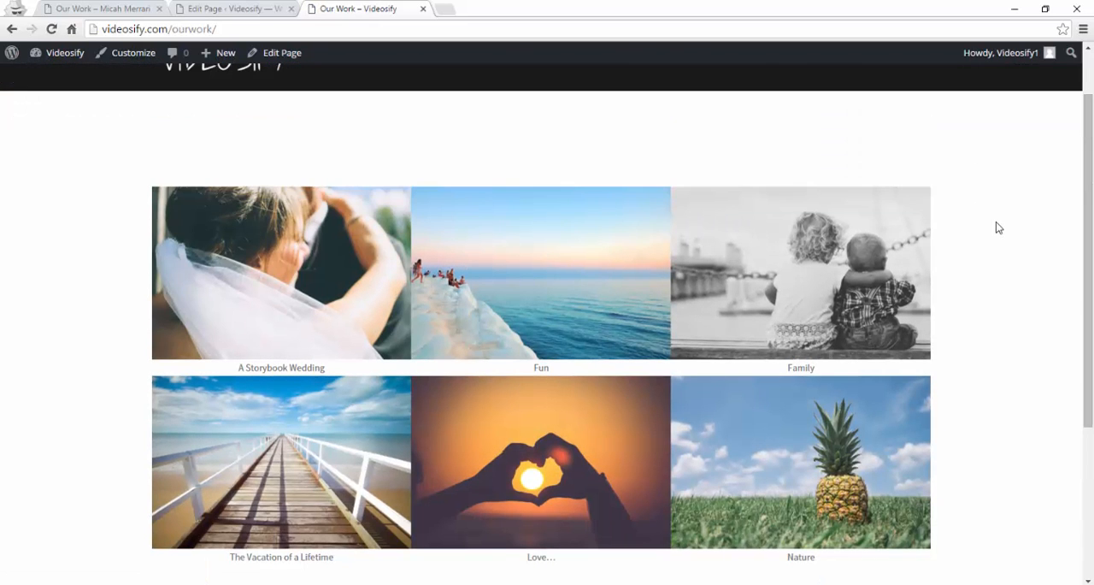
scroll(997, 227, "up", 1)
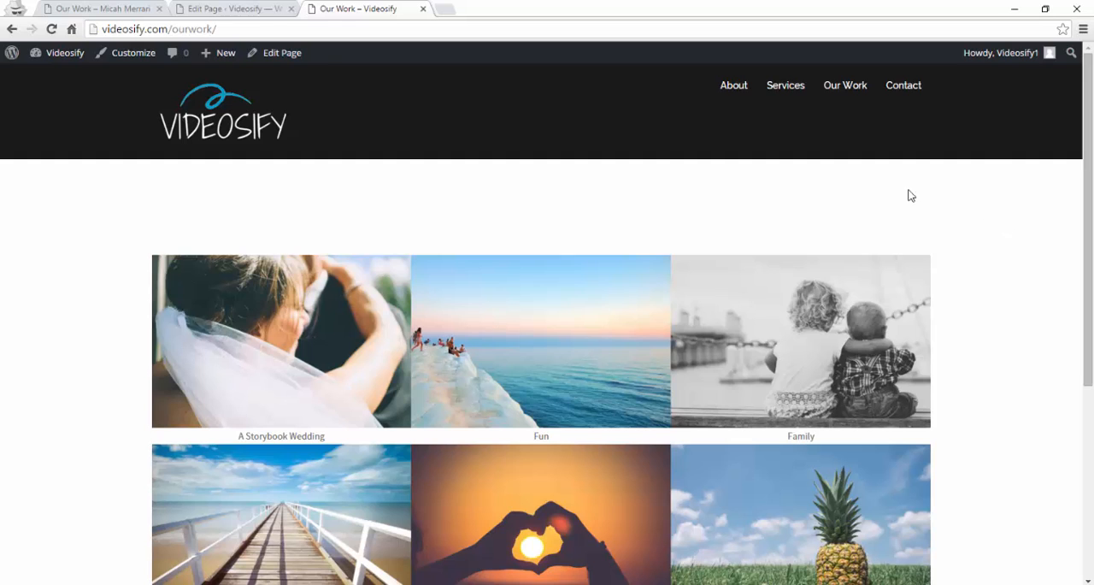
- Set the top/bottom padding of the Our Work gallery row to 0 px and update the page
left_click(206, 9)
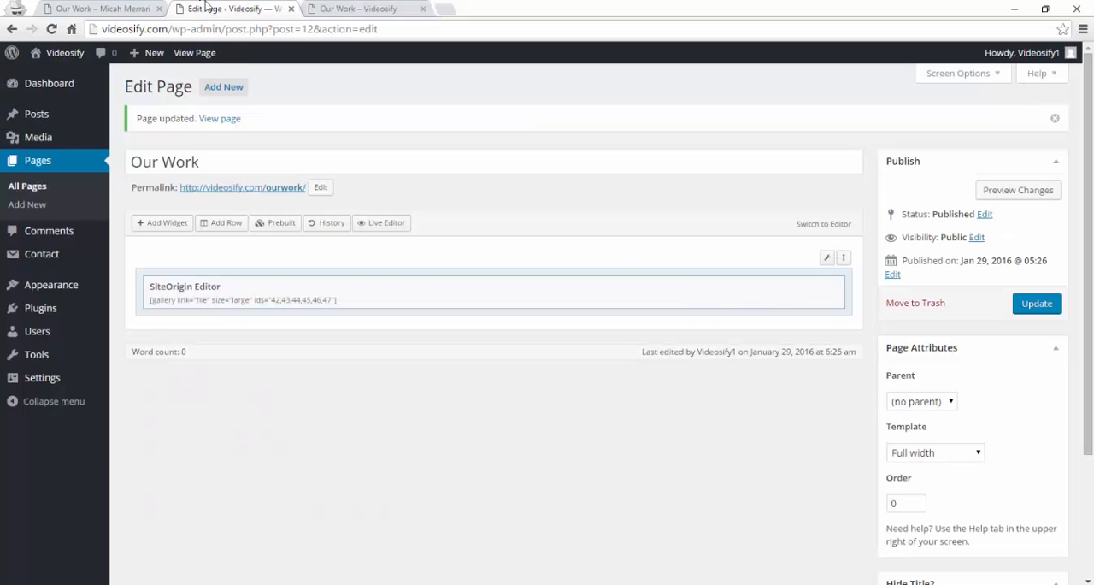
left_click(827, 257)
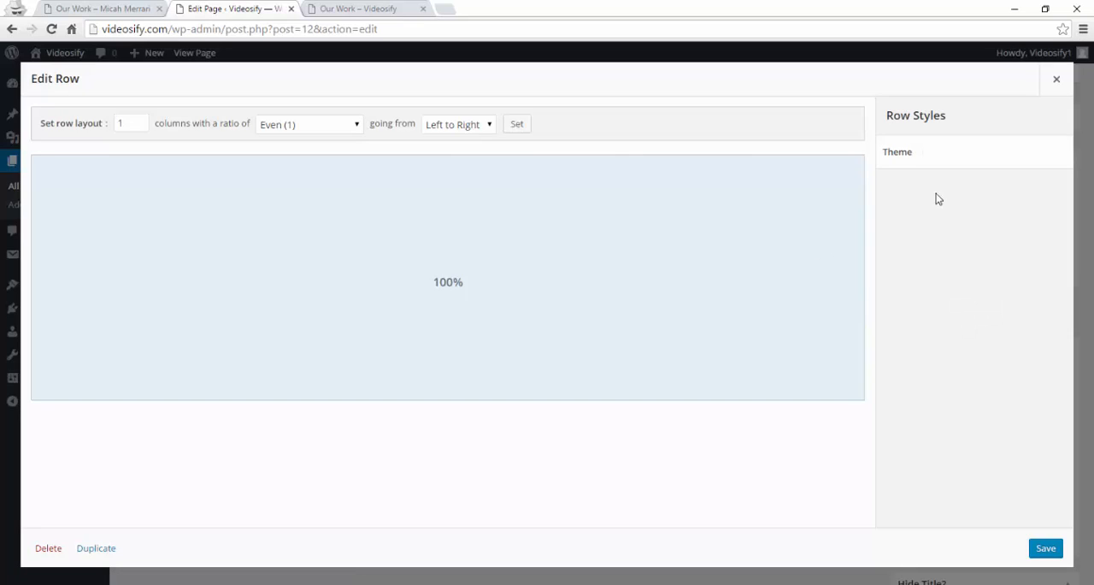
left_click(917, 256)
type("0")
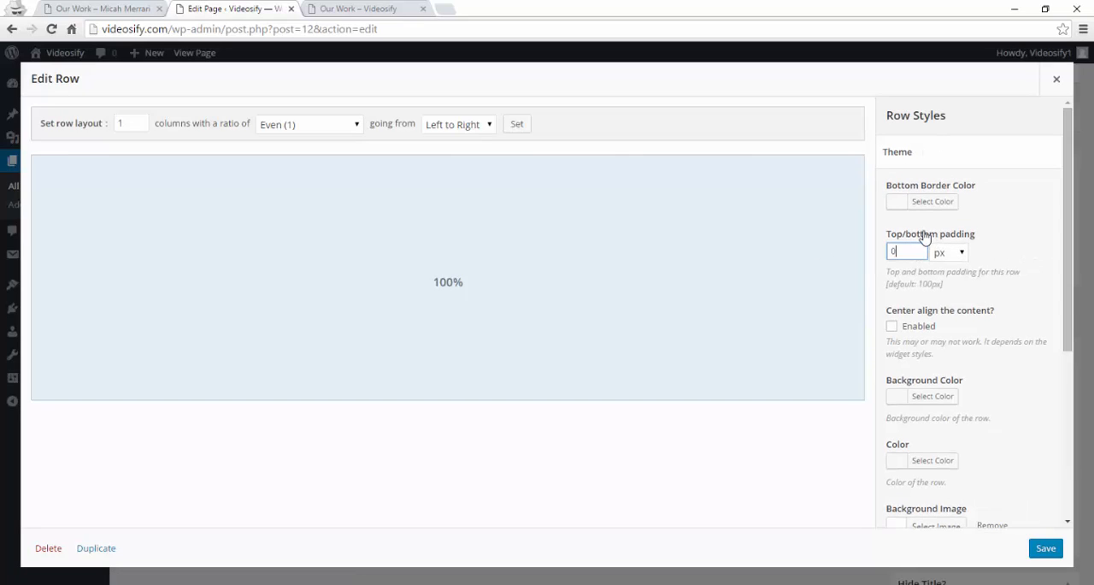
left_click(1047, 549)
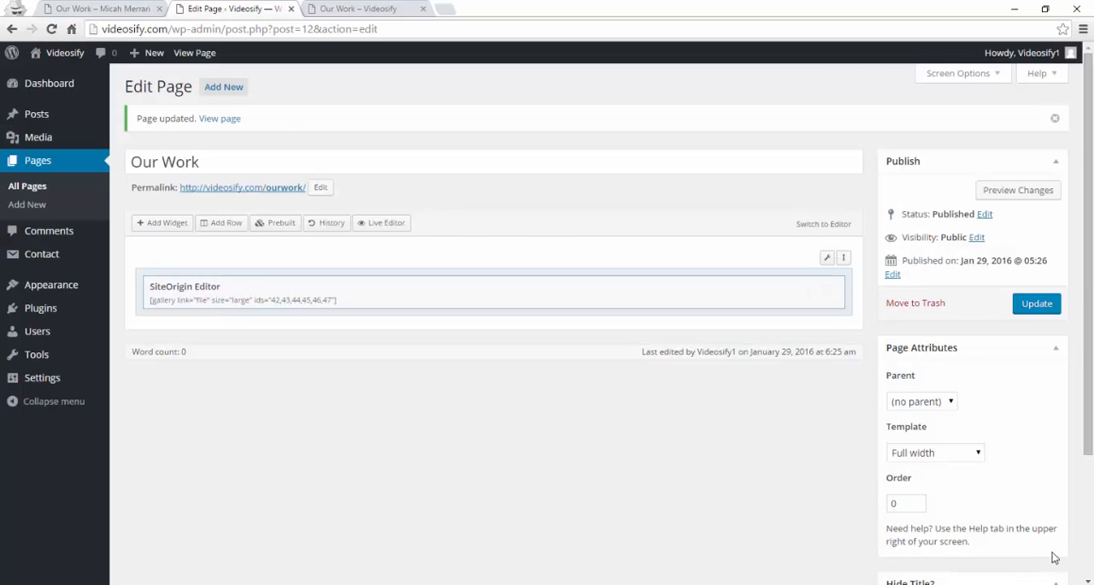
left_click(1037, 305)
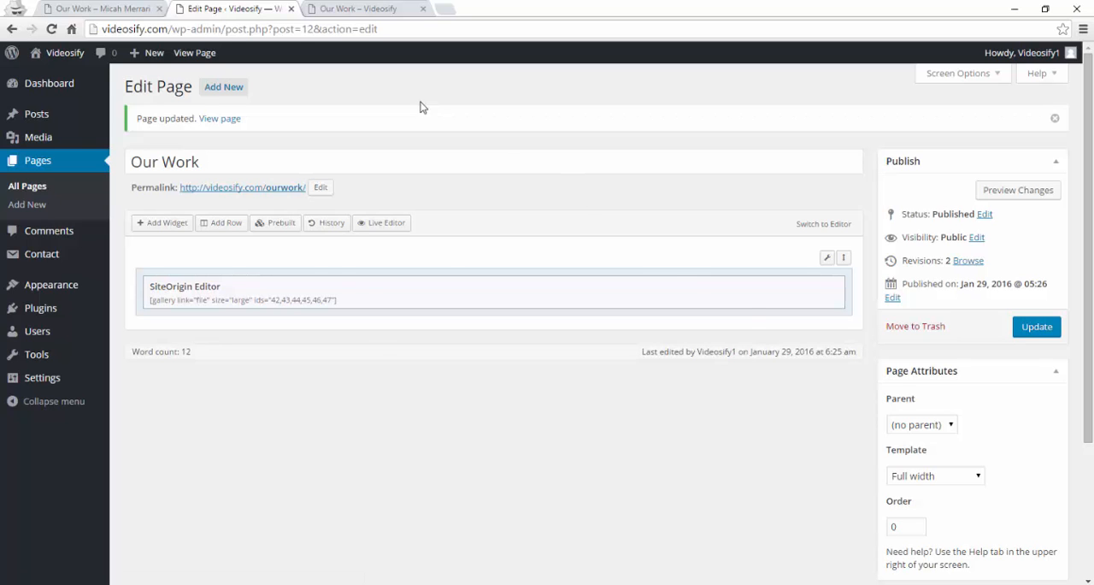
- Reload the live Our Work page and check the spacing above the gallery
left_click(383, 8)
left_click(51, 29)
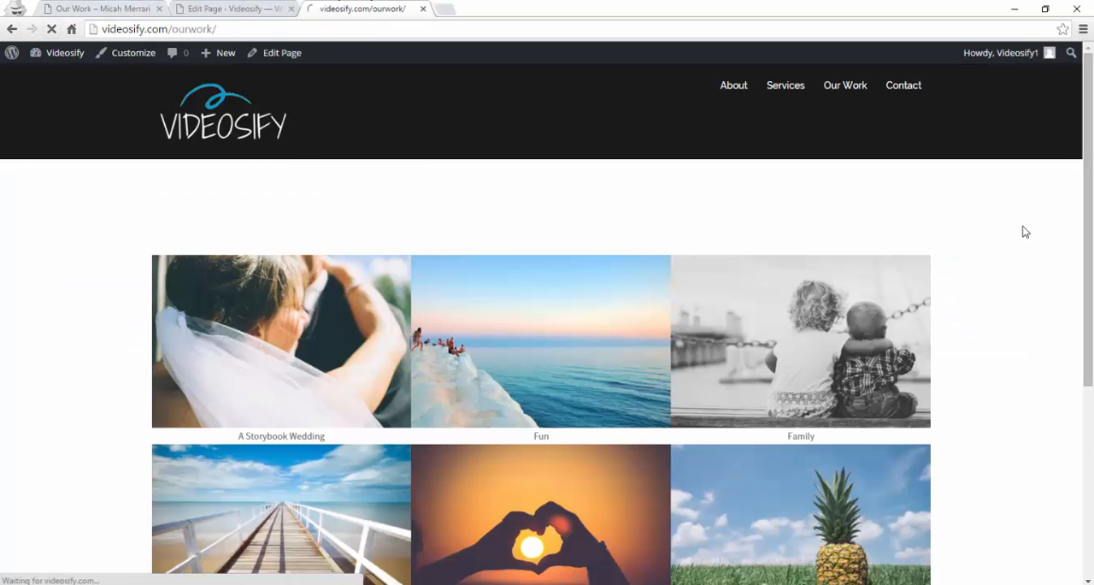
scroll(1055, 359, "down", 2)
scroll(363, 291, "up", 2)
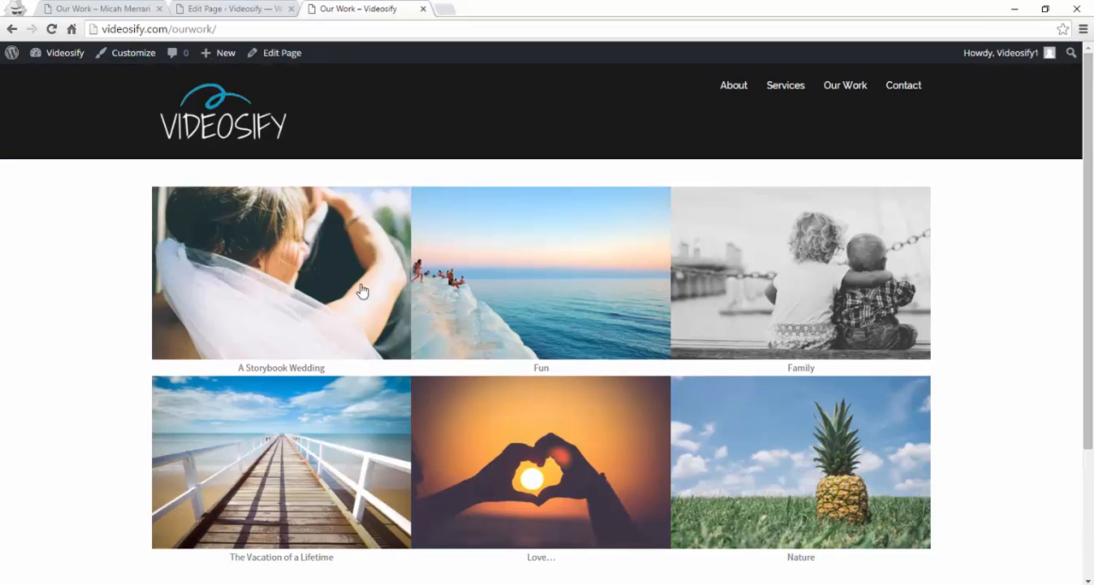
- Enlarge the wedding image on the live page, advance through the following gallery images and close the viewer
left_click(362, 291)
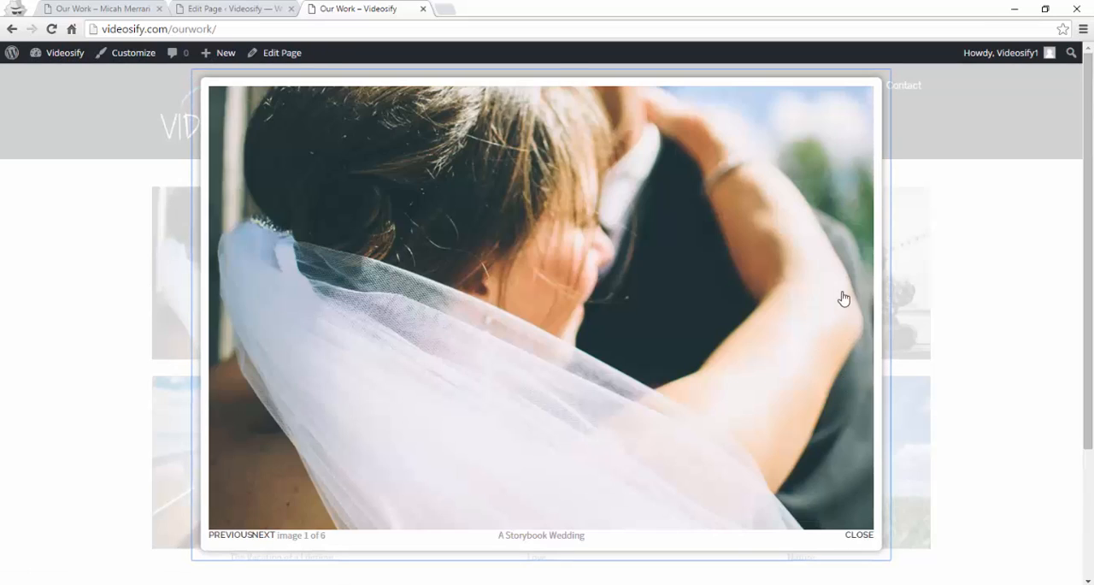
left_click(844, 298)
left_click(844, 298)
left_click(845, 299)
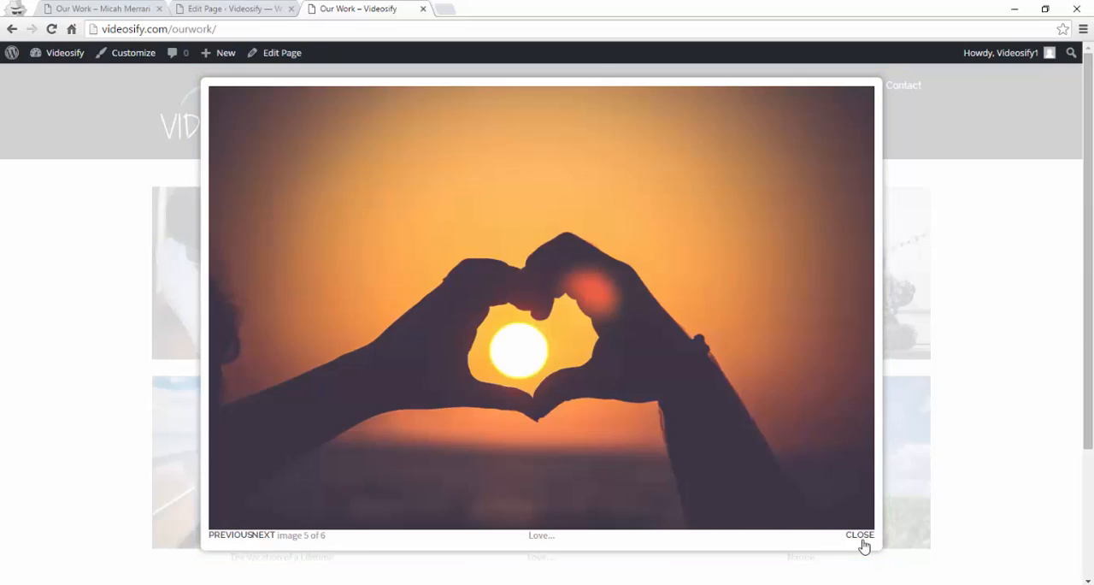
left_click(861, 537)
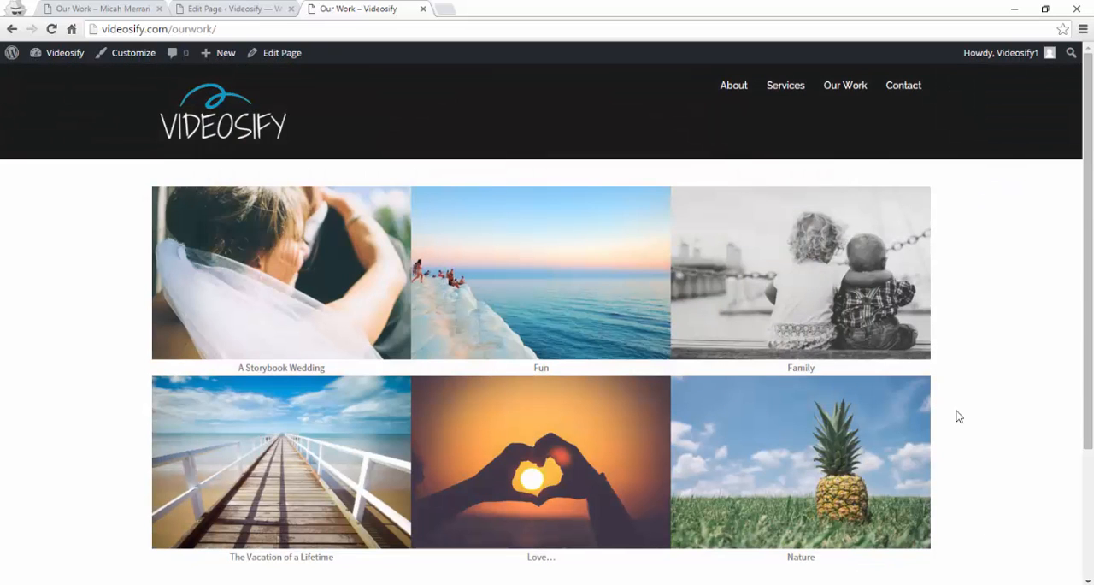
- Check the example site's Contact page for reference and open the Videosify Contact page for editing in Page Builder
left_click(97, 11)
left_click(906, 64)
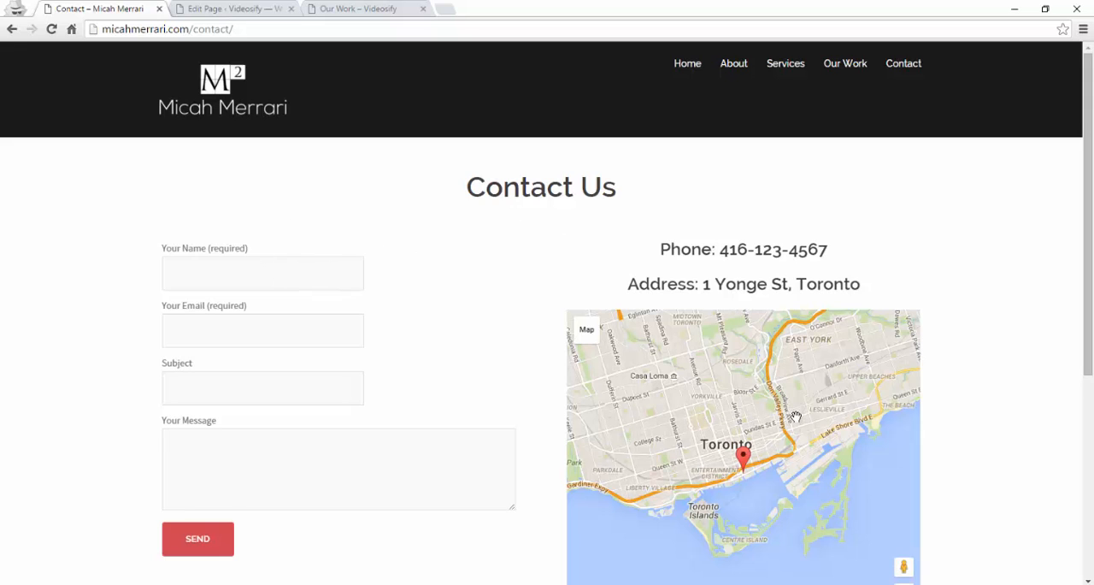
left_click(229, 9)
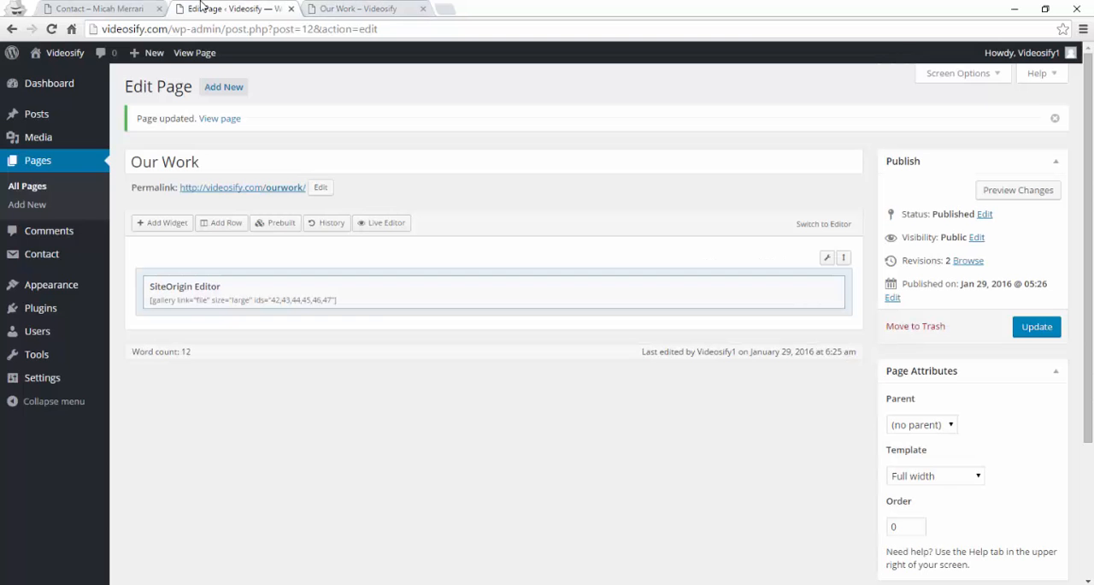
left_click(52, 166)
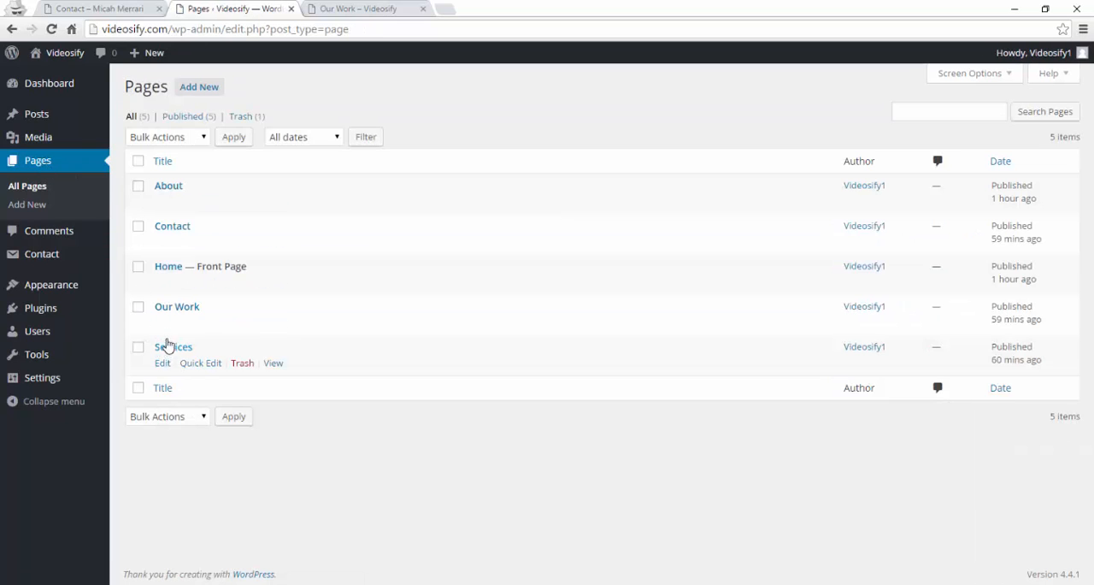
left_click(164, 243)
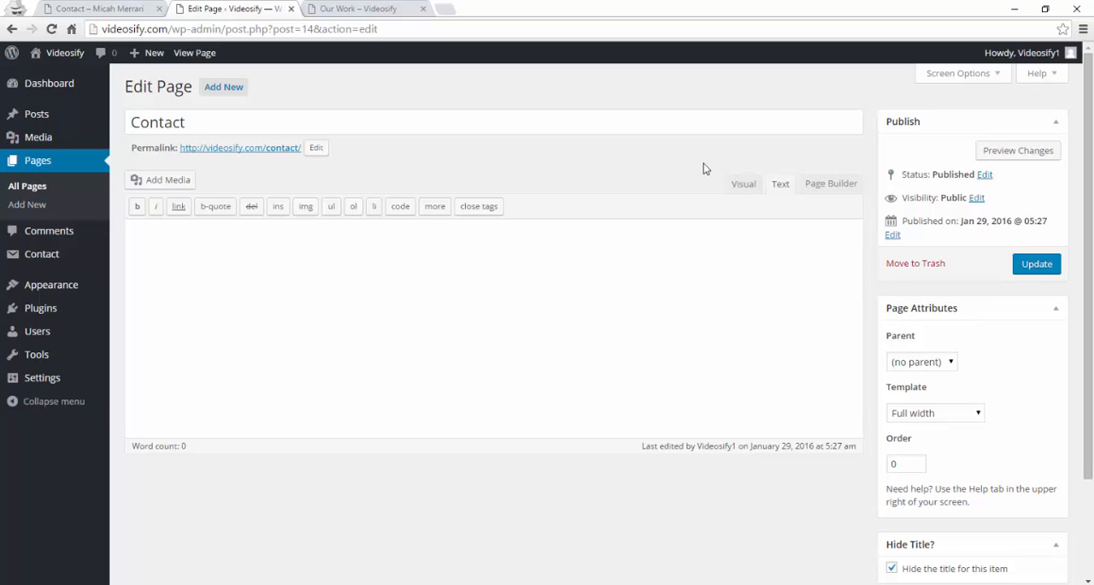
left_click(853, 188)
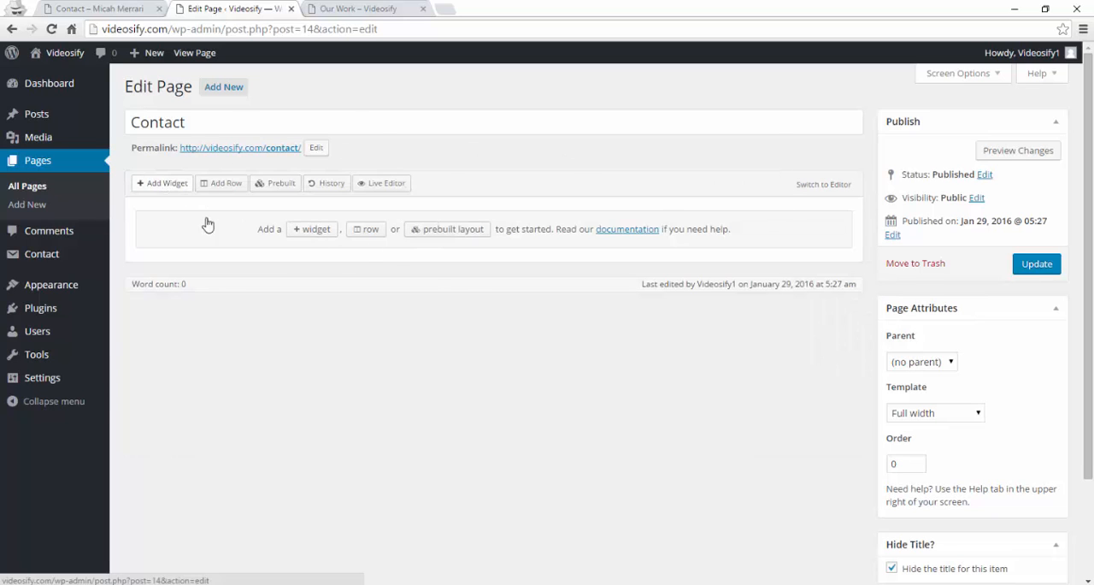
- Add a SiteOrigin Editor widget to the Contact page and enter the text "Contact Us" in it
left_click(162, 184)
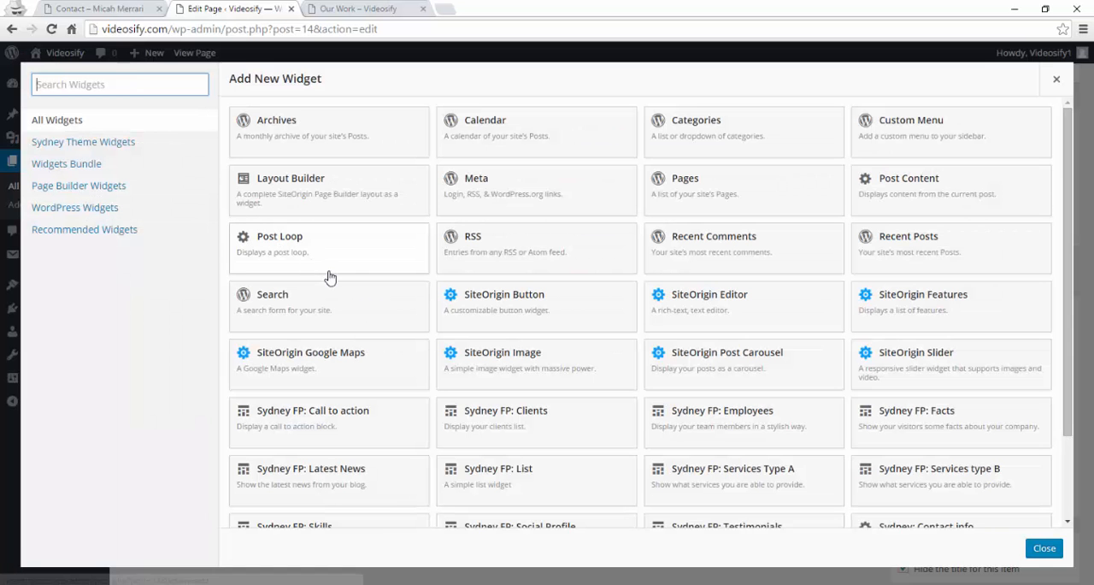
left_click(716, 313)
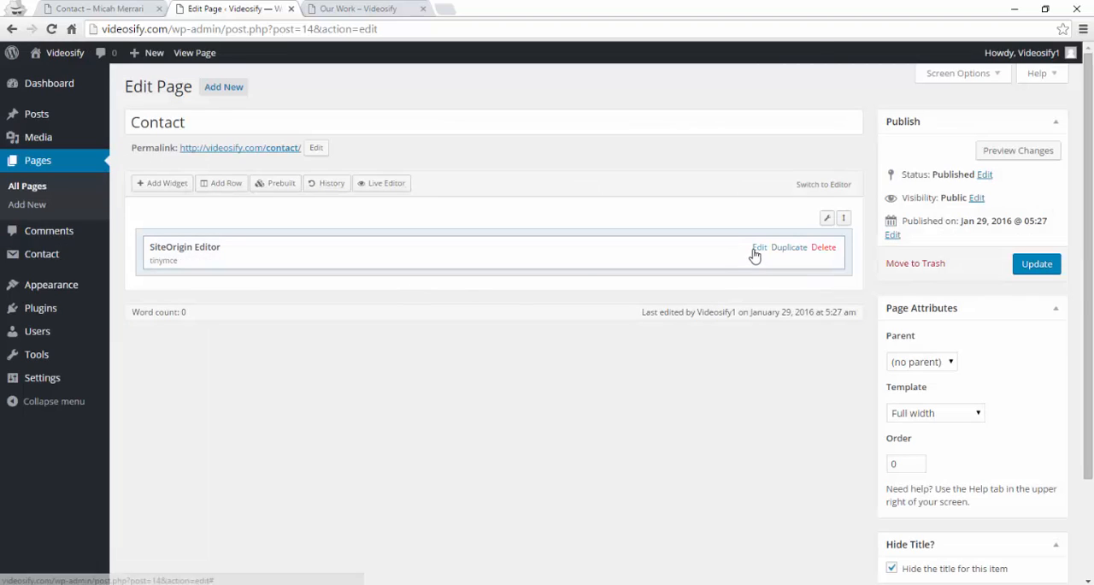
left_click(761, 248)
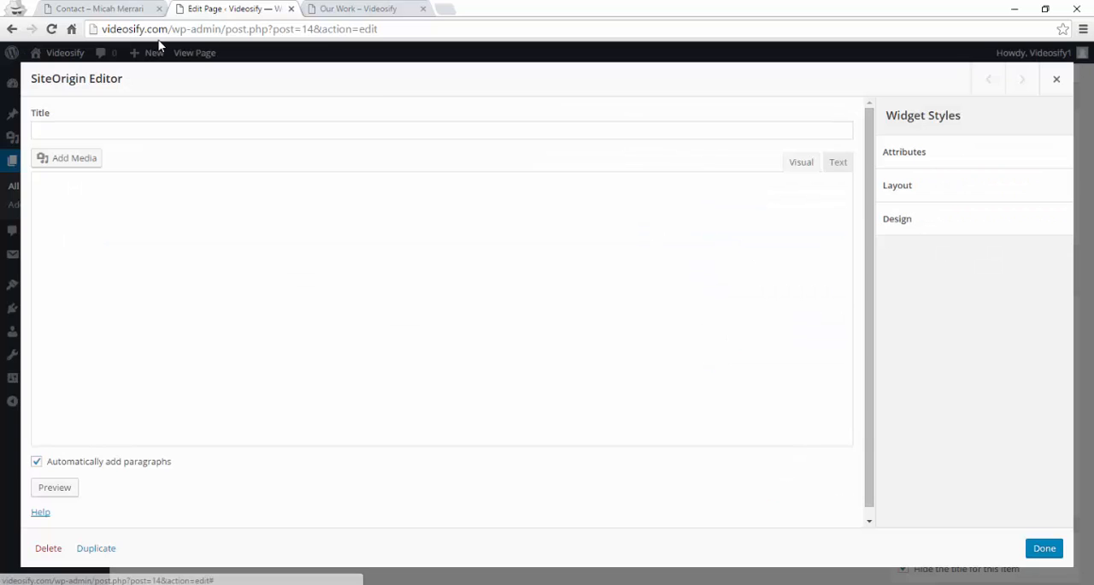
left_click(103, 6)
left_click(287, 14)
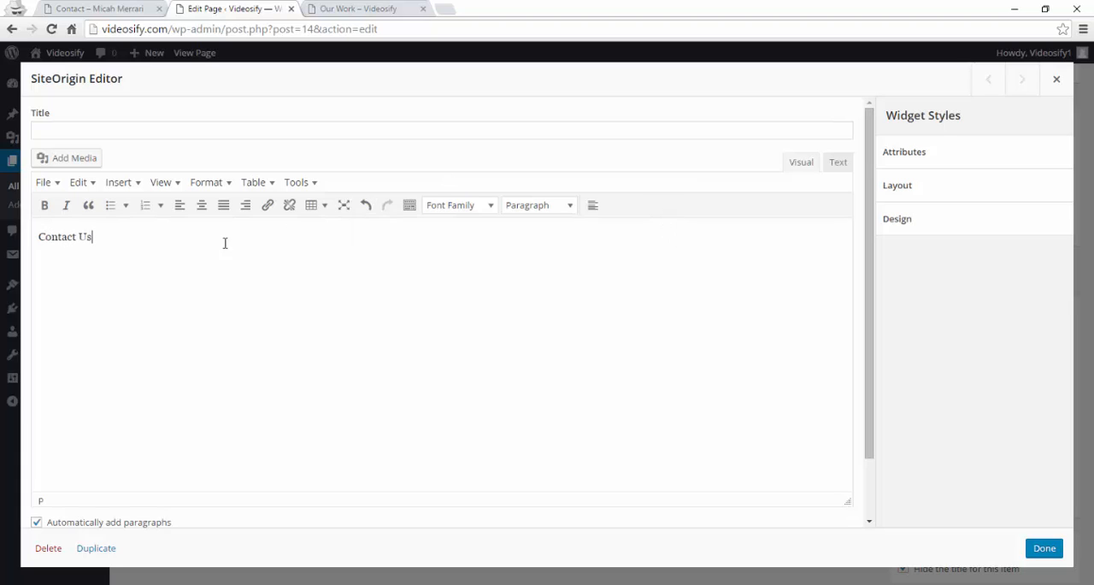
- Center the "Contact Us" text and format it as Heading 2
left_click(203, 206)
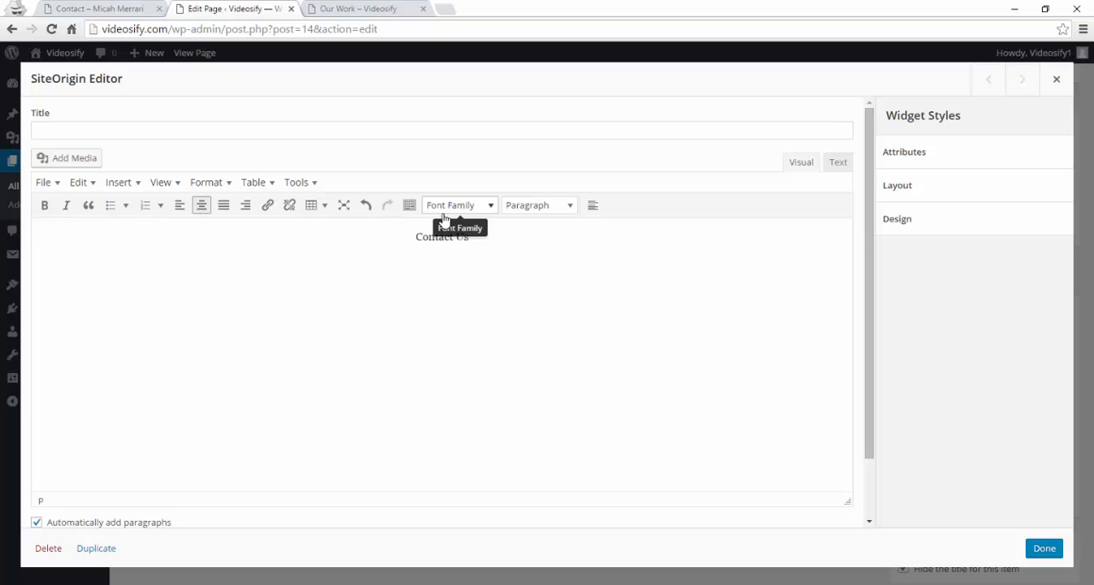
left_click(548, 210)
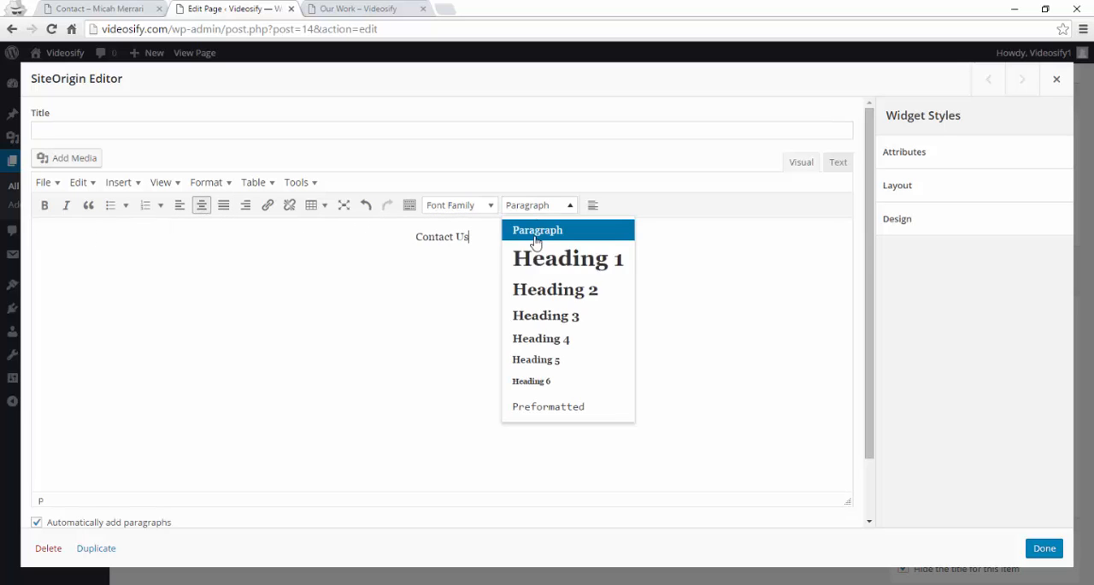
left_click(544, 291)
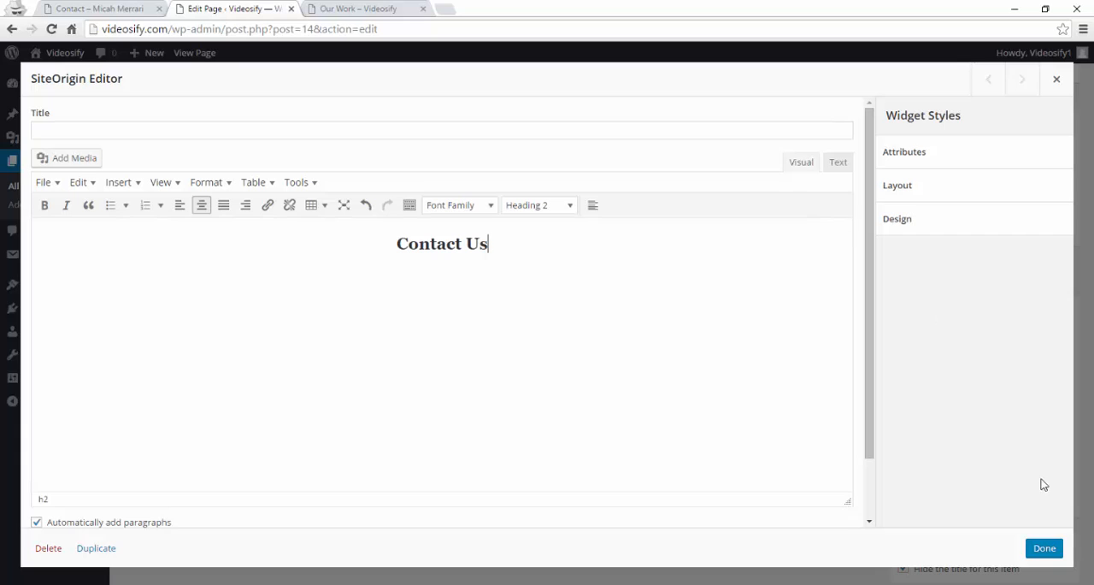
- Save the heading widget and insert a three-column row below it, entering 48 for the first column's width and 4 for the second
left_click(1045, 548)
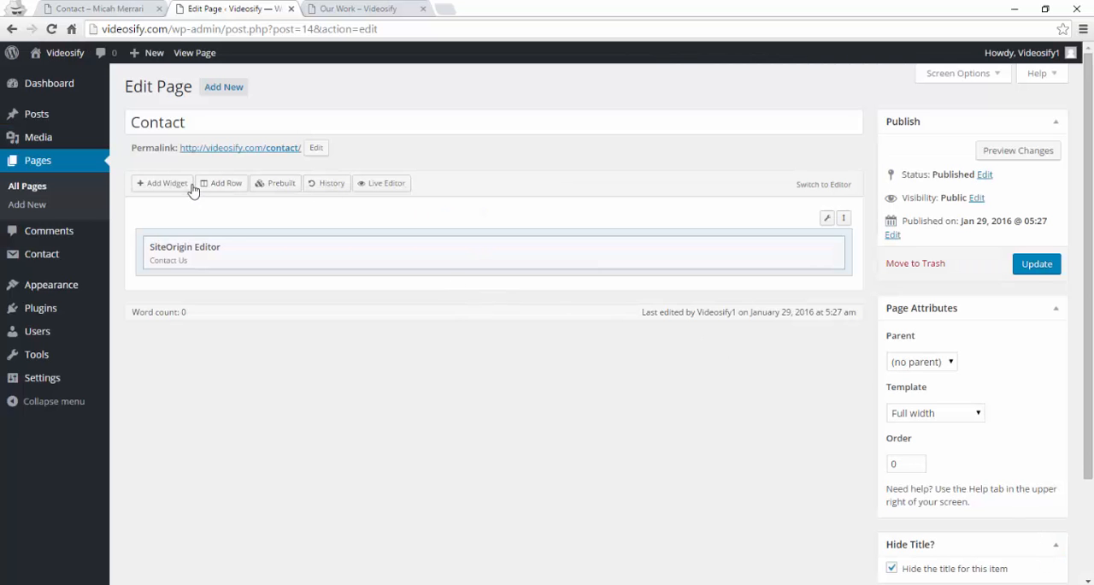
left_click(223, 188)
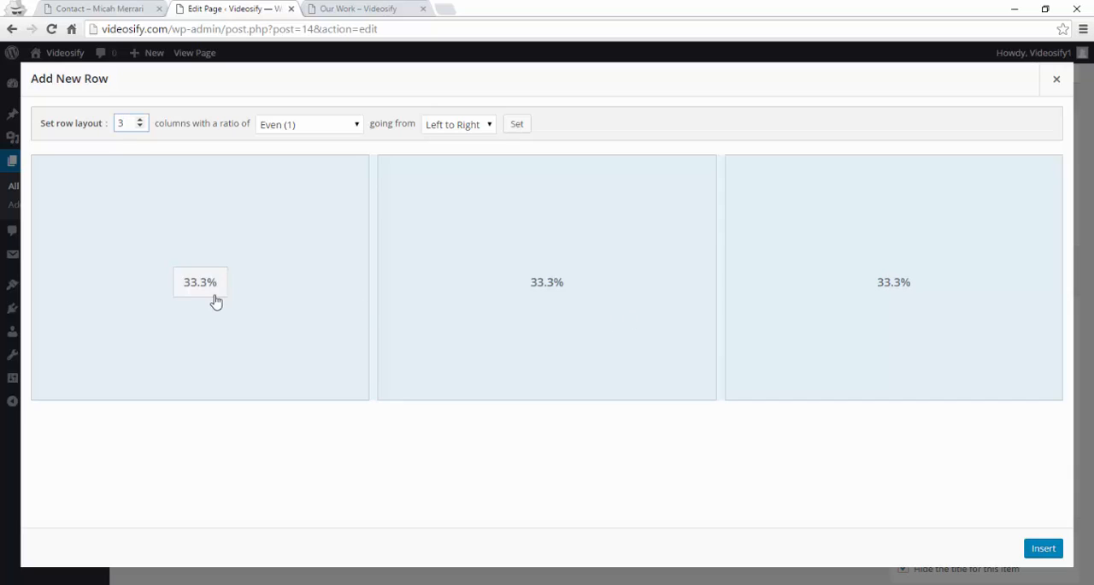
left_click(214, 289)
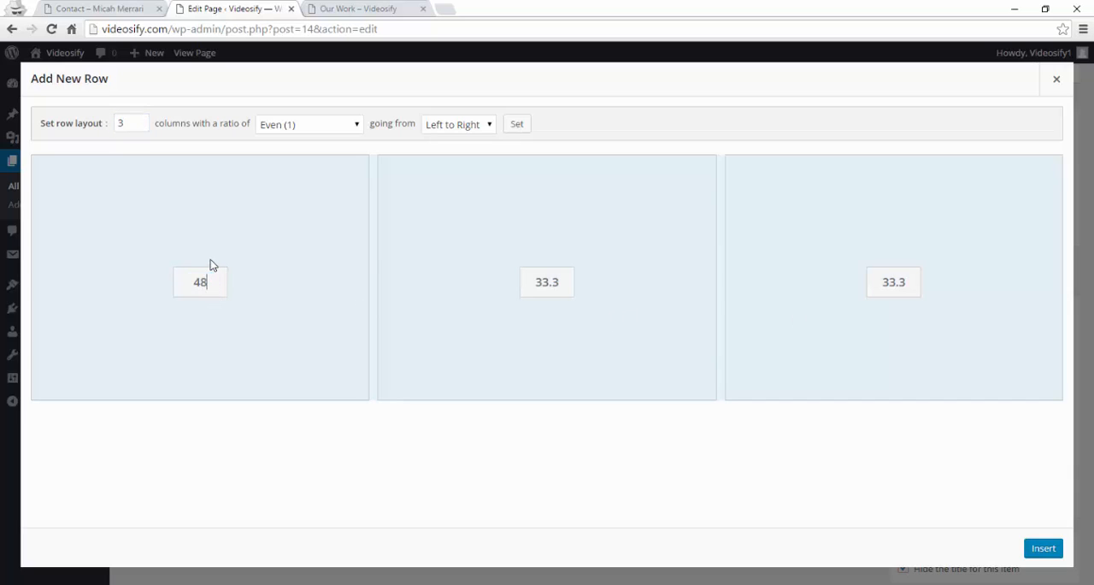
left_click(542, 283)
key("BackSpace")
type("4")
left_click(892, 293)
type("4")
left_click(1039, 550)
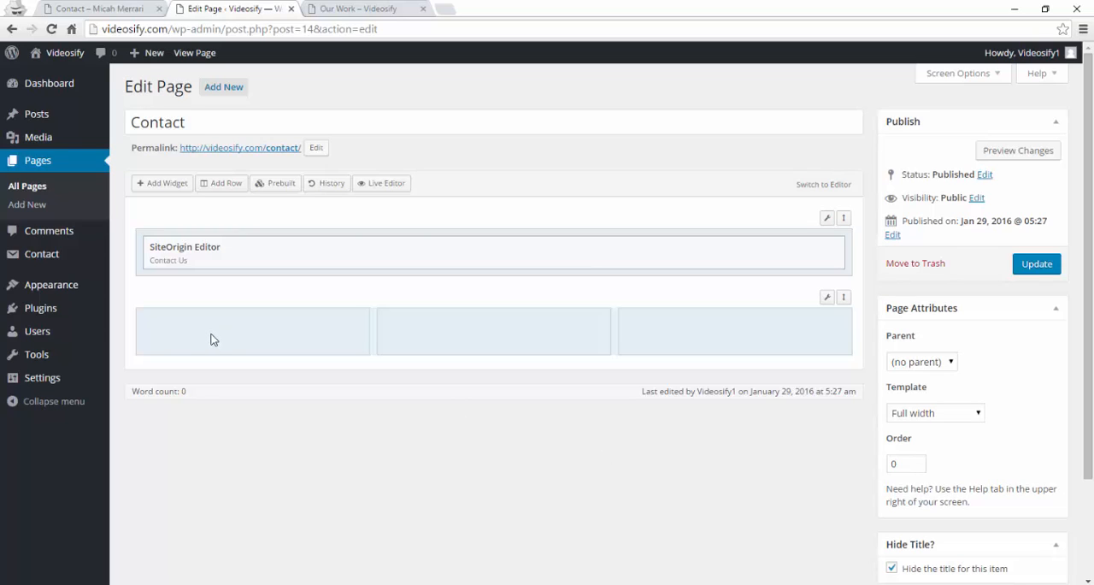
- Add a SiteOrigin Editor widget to the first column of the new row and update the Contact page
left_click(213, 340)
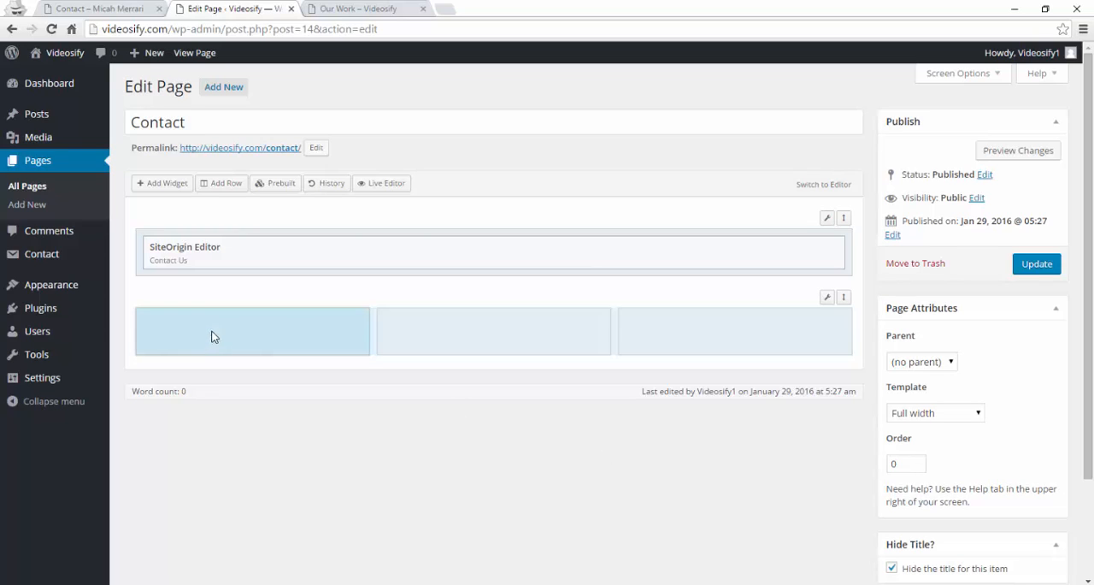
left_click(163, 183)
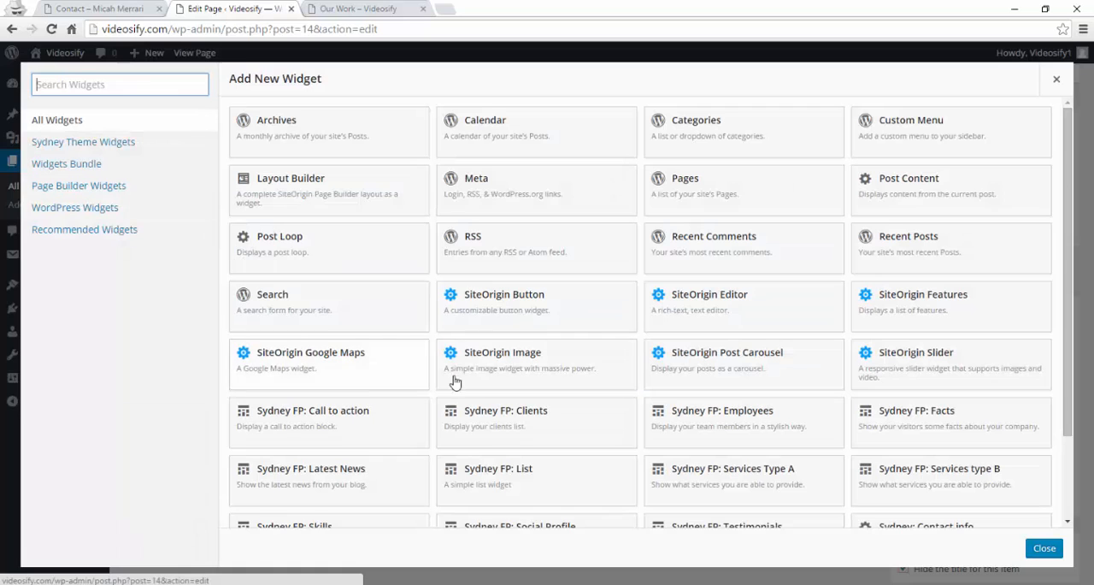
left_click(694, 317)
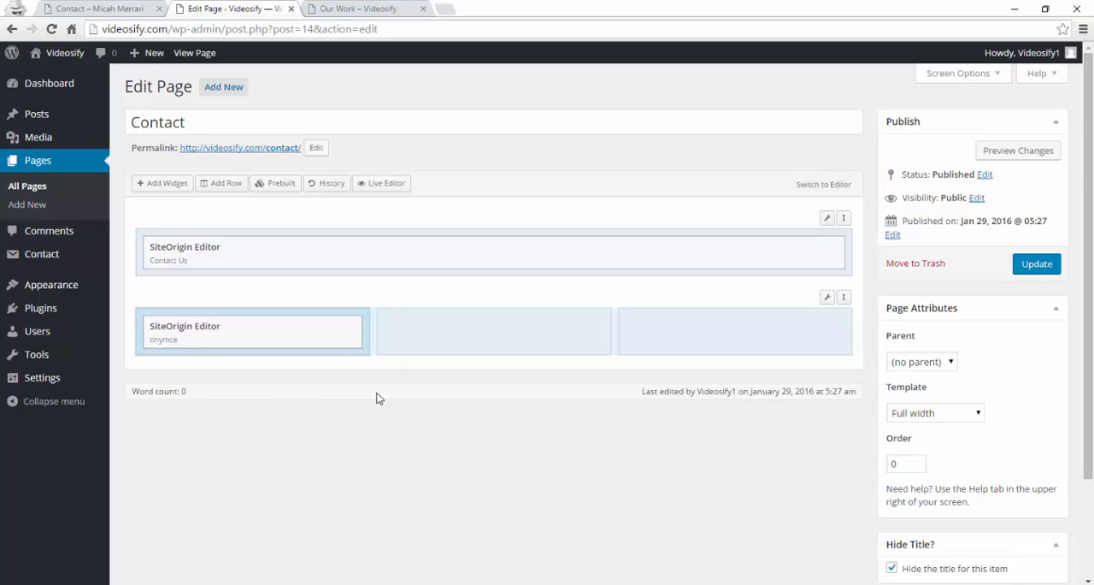
left_click(1036, 263)
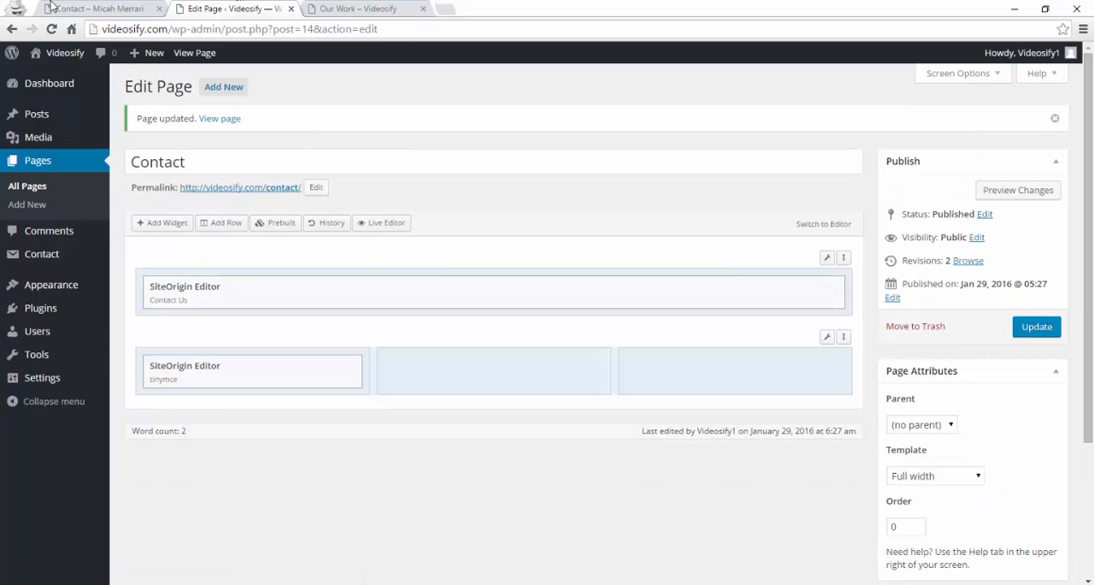
- Check the contact form on the example site and copy the full shortcode of Contact form 1, including its brackets
left_click(99, 10)
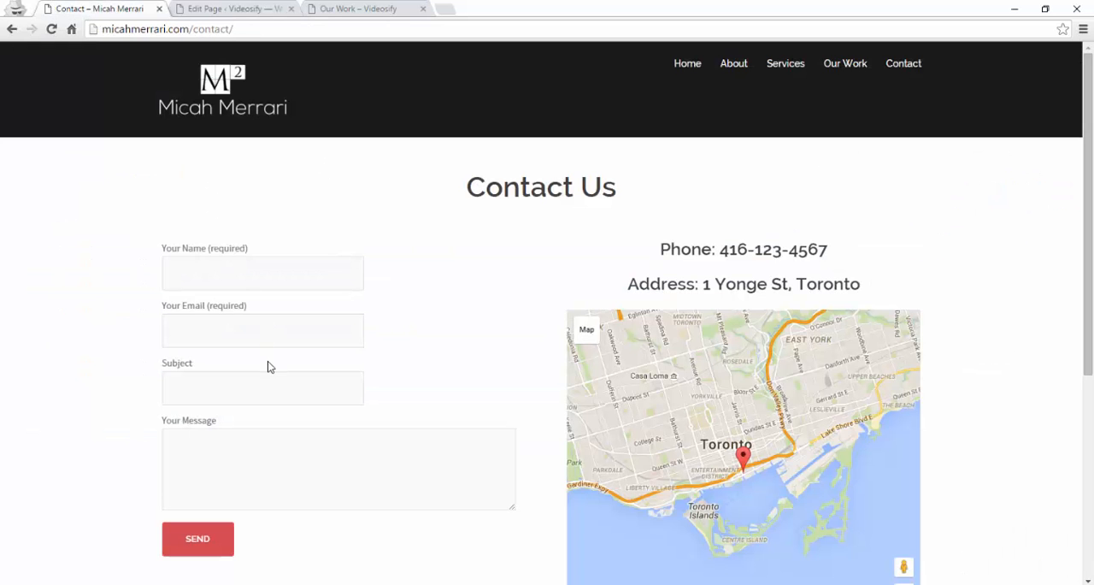
left_click(233, 9)
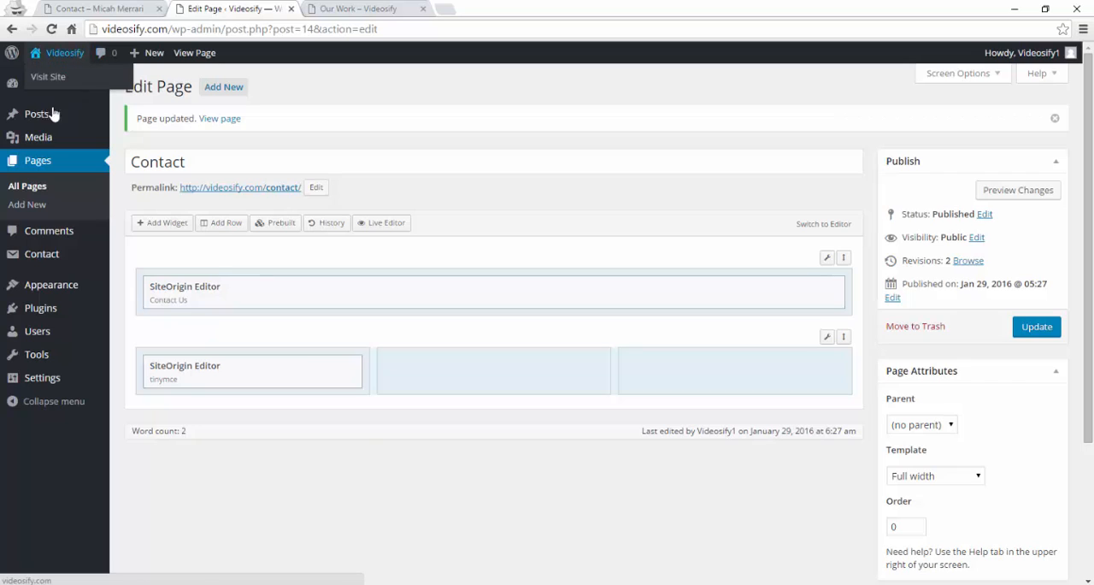
mouse_move(42, 255)
left_click(147, 259)
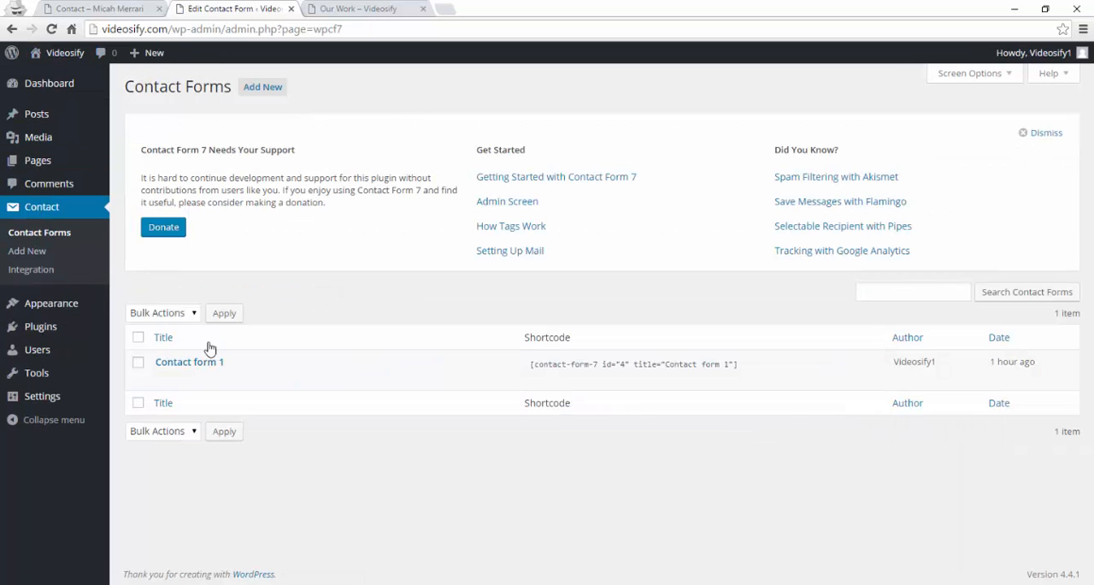
left_click(642, 367)
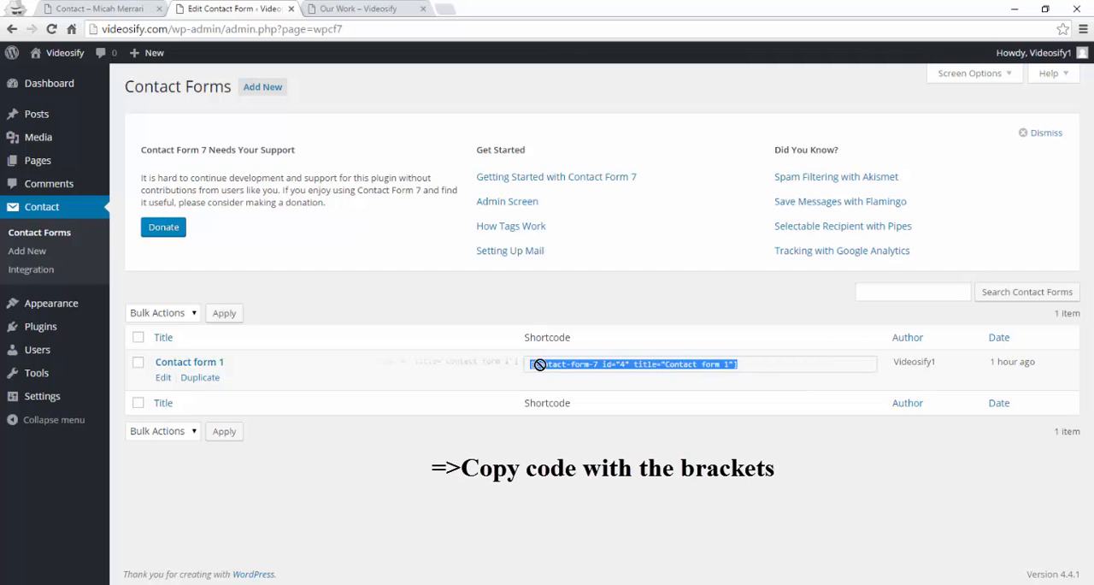
right_click(565, 371)
left_click(575, 376)
mouse_move(162, 380)
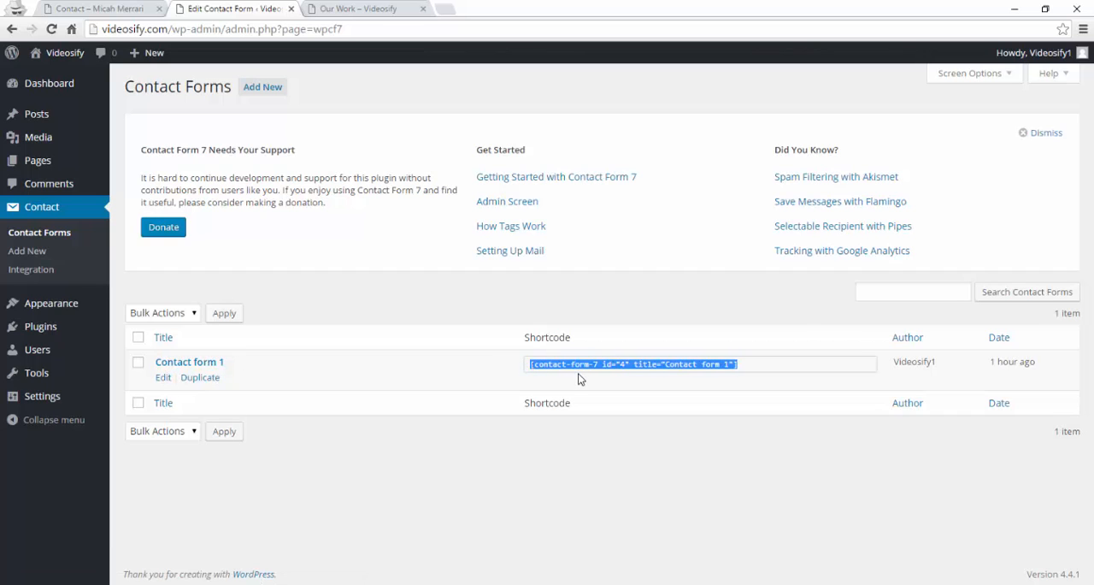
- Paste the shortcode [contact-form-7 id="4" title="Contact form 1"] as text into the Contact page's empty editor widget and update the page
left_click(36, 163)
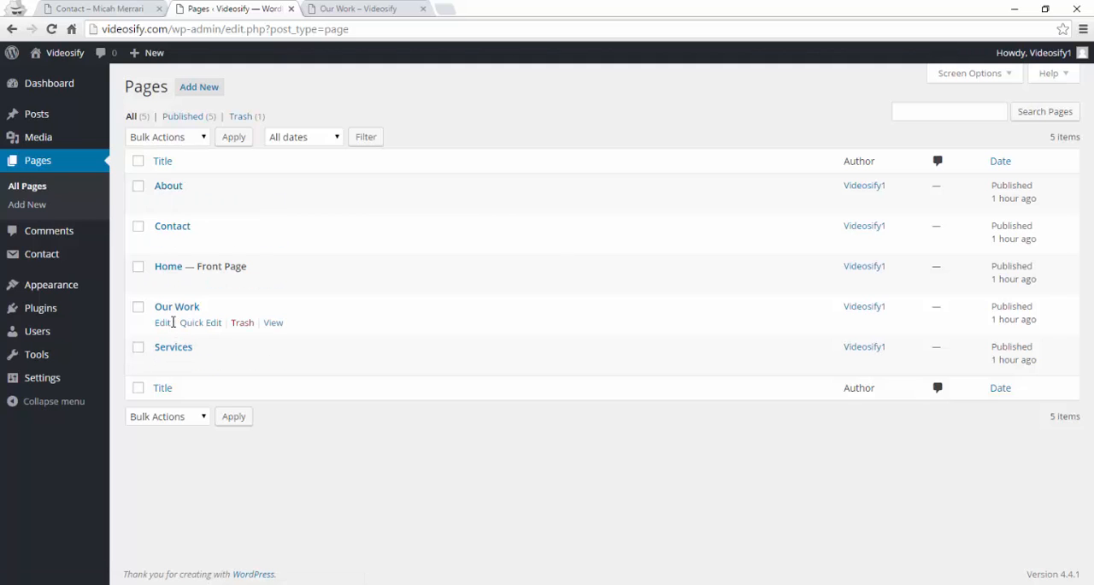
left_click(162, 242)
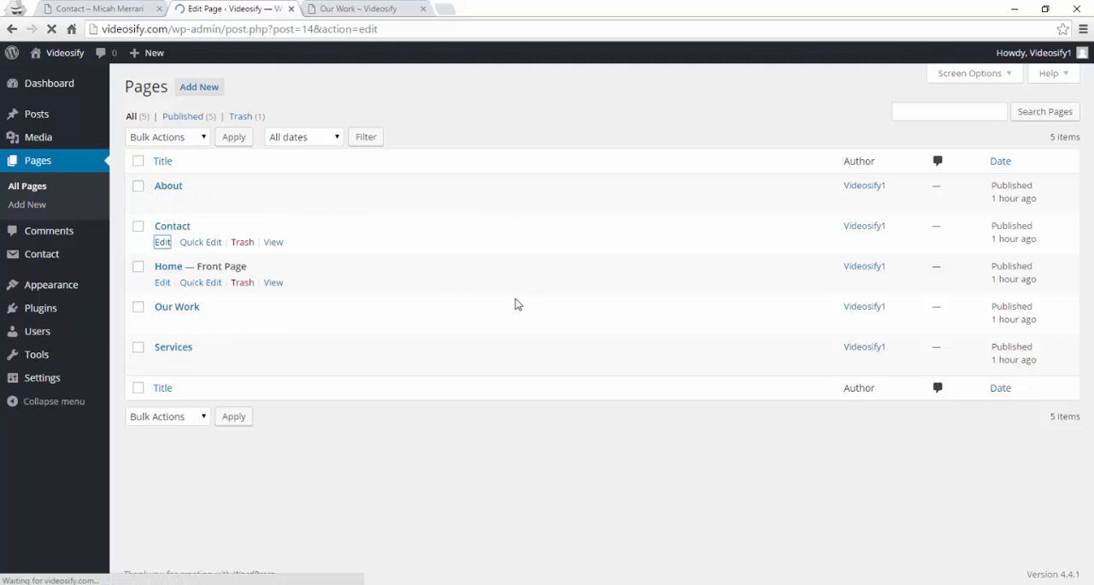
mouse_move(303, 337)
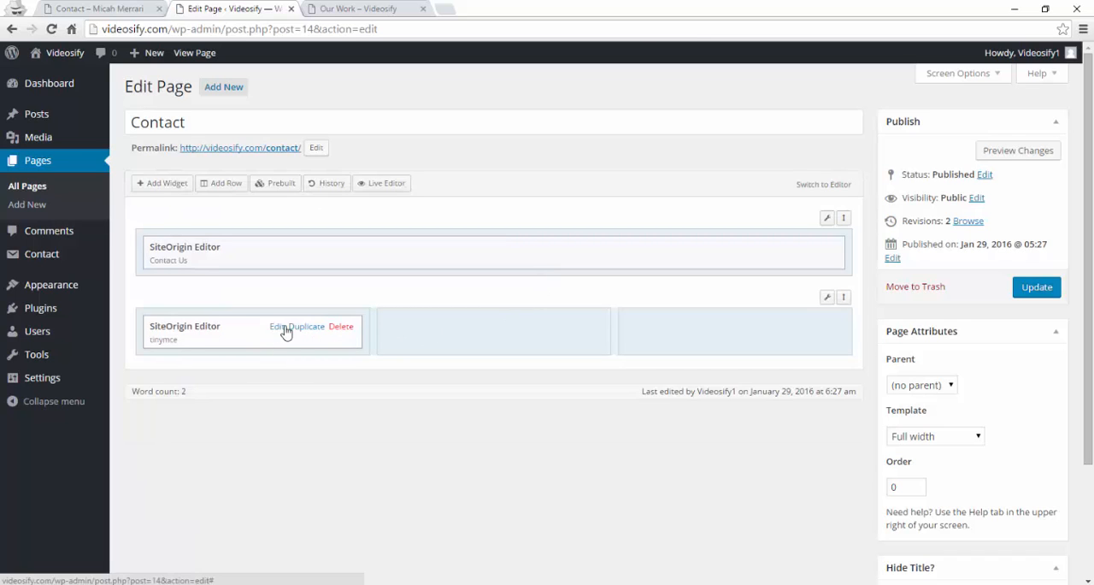
left_click(277, 329)
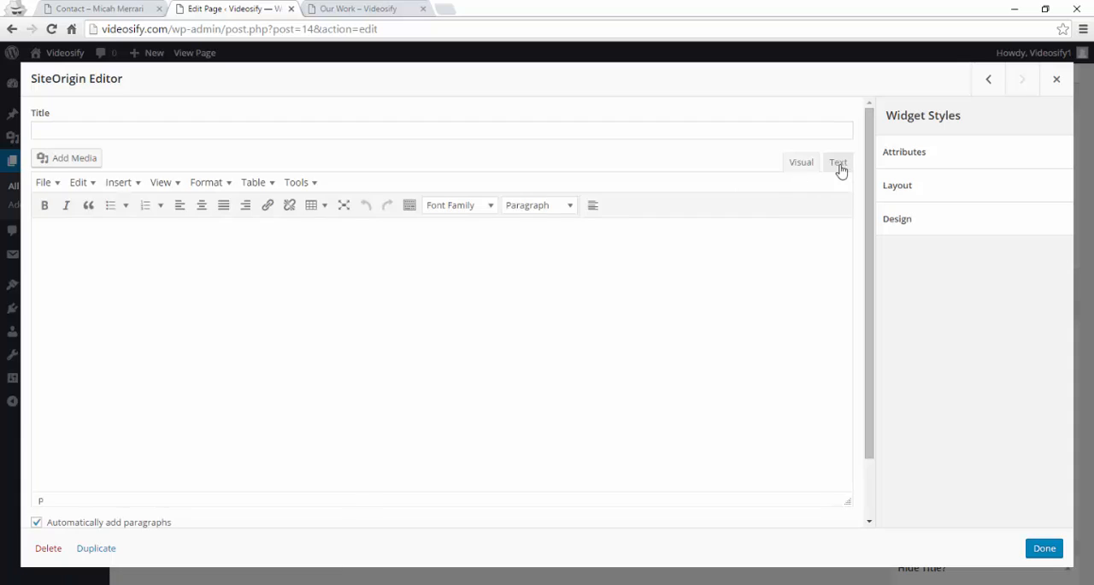
left_click(838, 164)
key("ctrl+v")
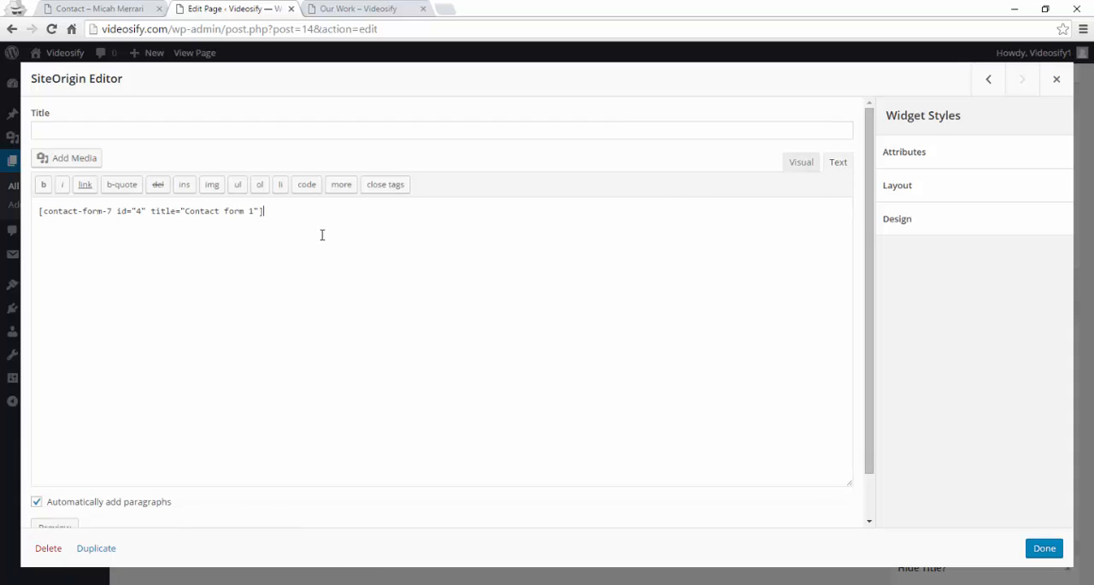
left_click(801, 171)
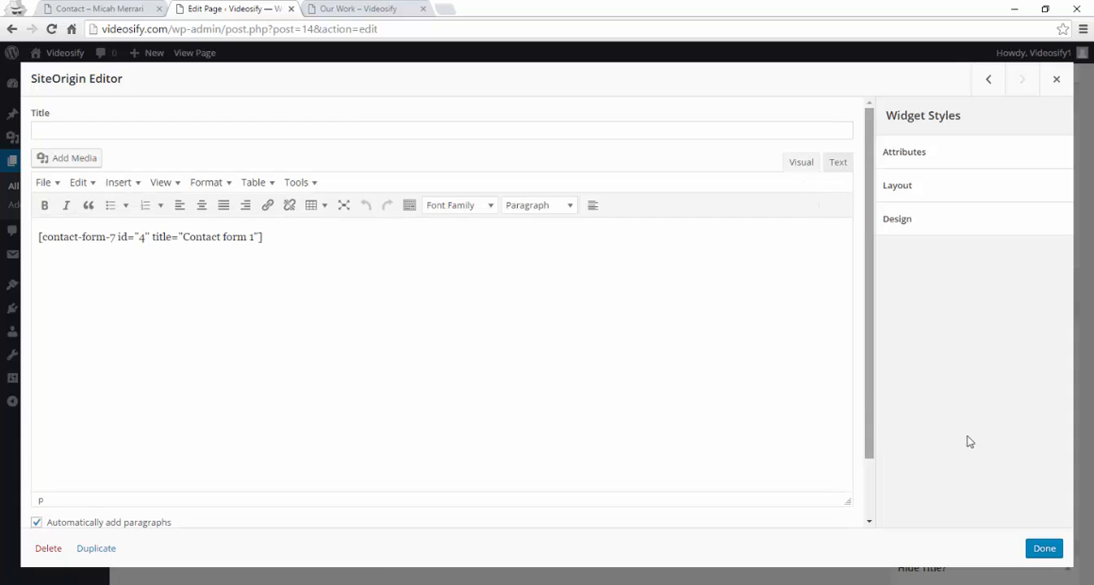
left_click(1035, 548)
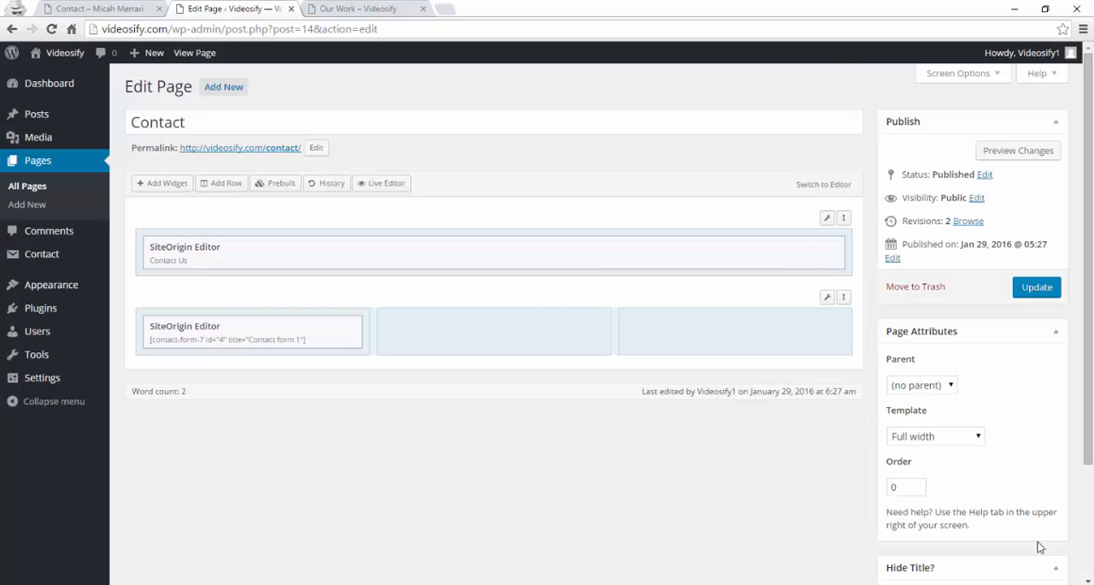
left_click(1057, 293)
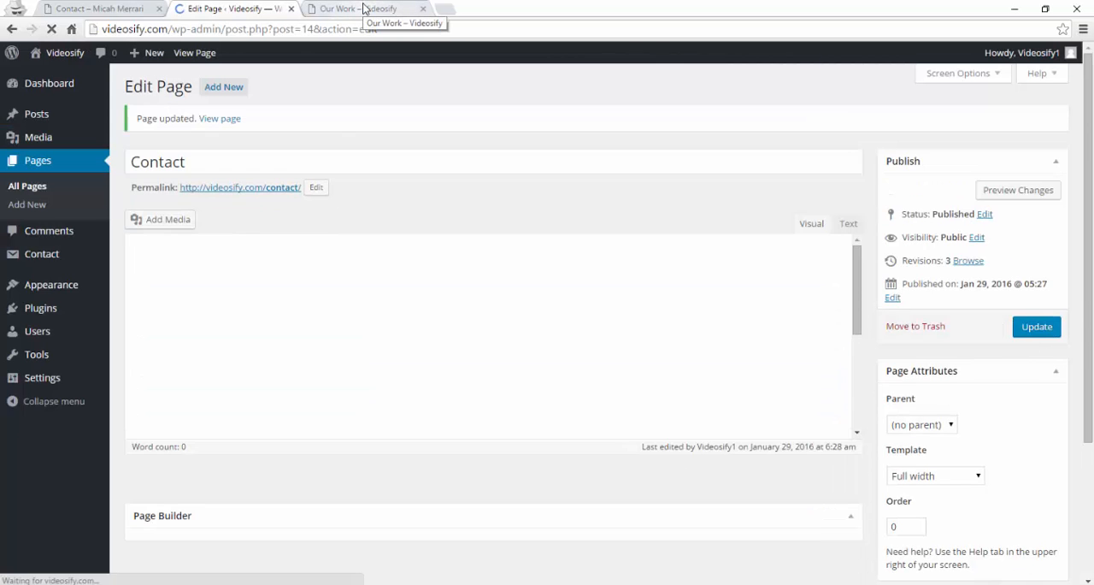
- Open the live Videosify Contact page and examine the heading, the contact form and the spacing between them
left_click(364, 8)
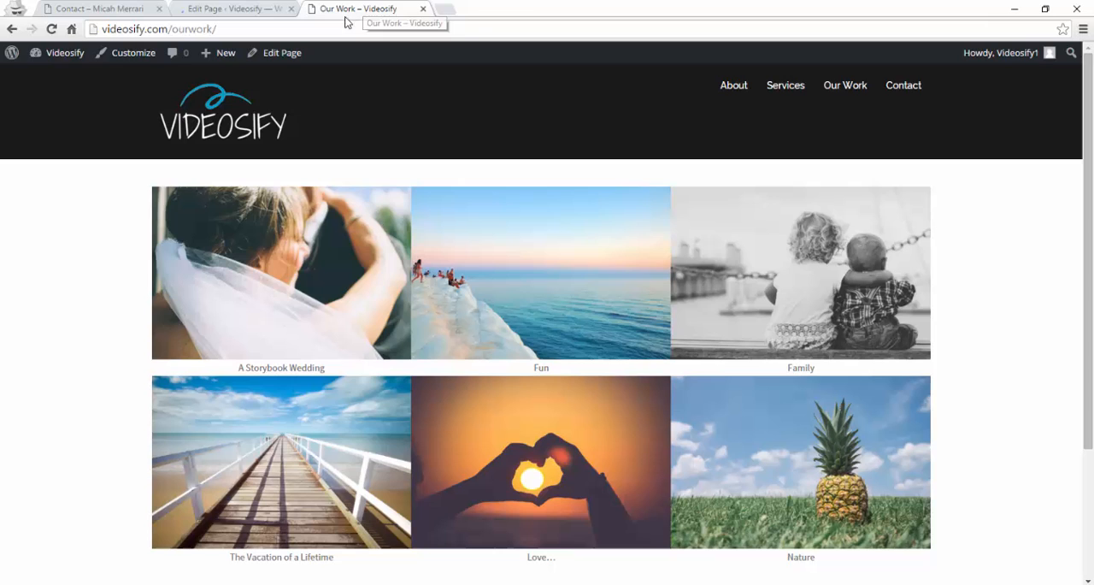
left_click(51, 29)
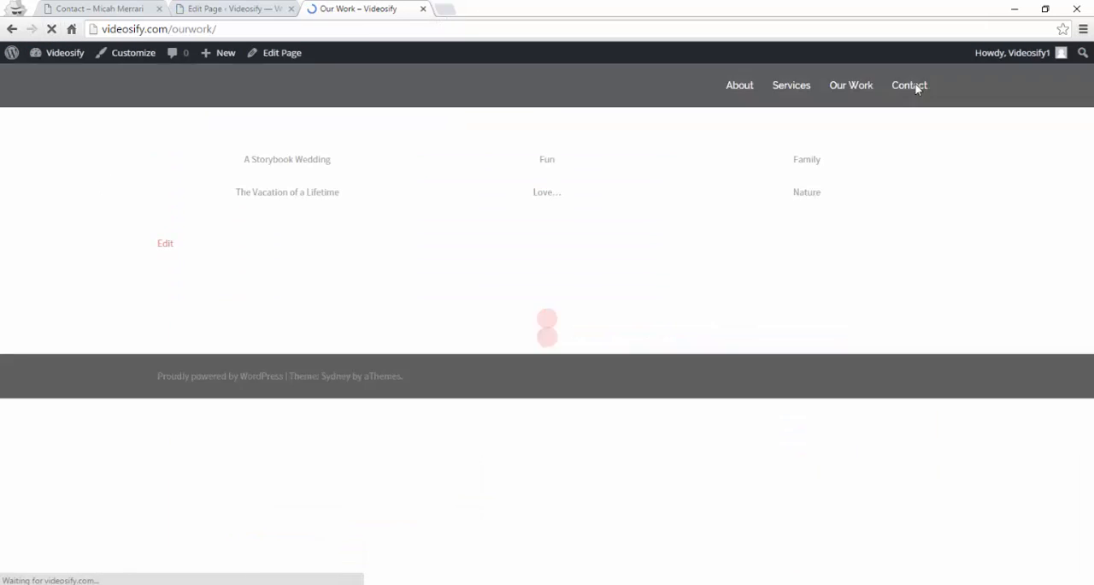
left_click(914, 88)
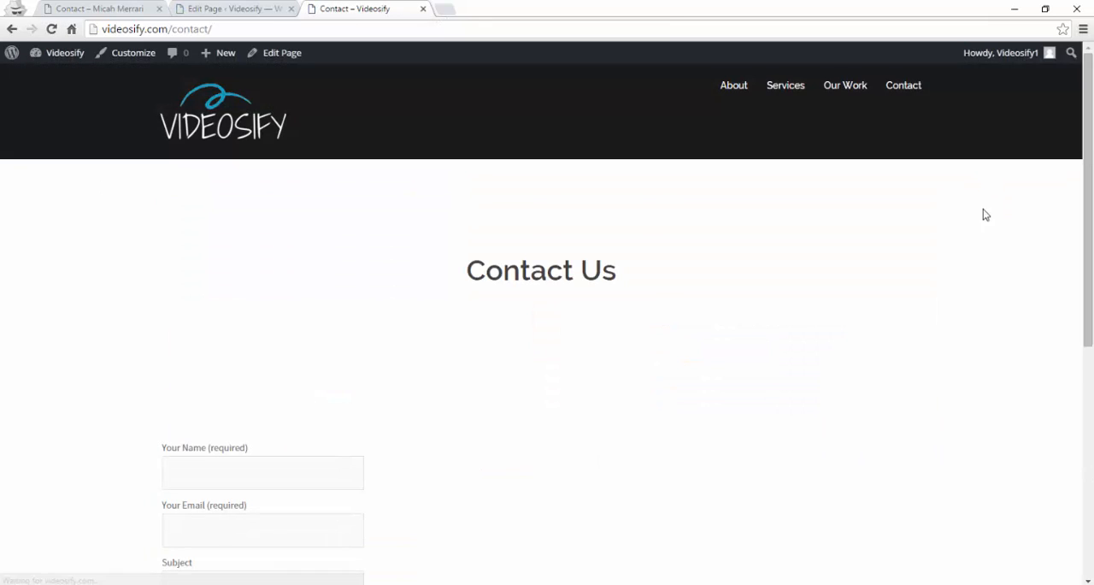
scroll(987, 226, "down", 2)
scroll(988, 227, "down", 2)
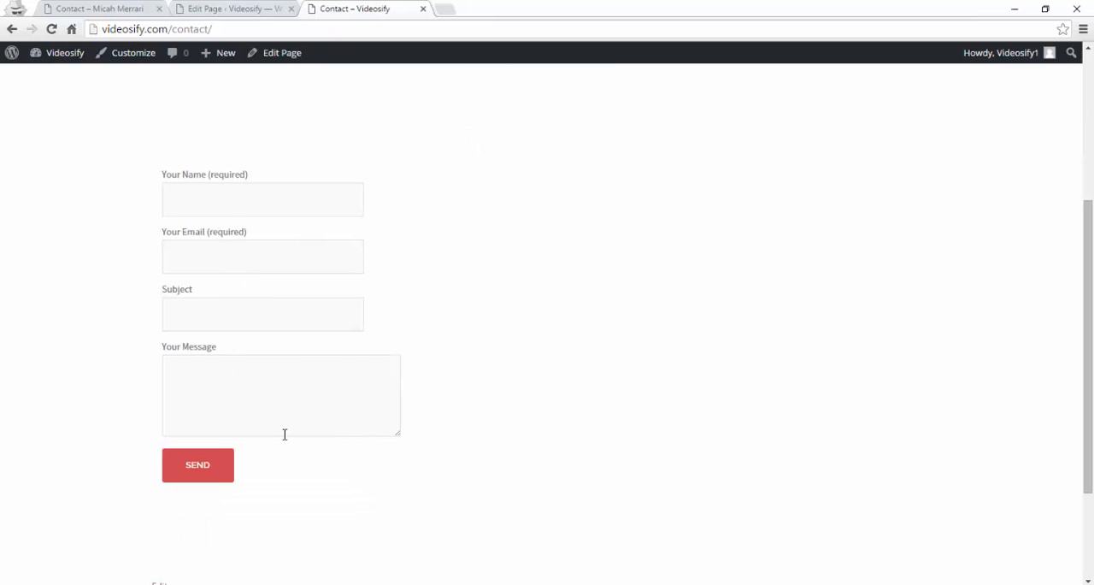
scroll(598, 267, "up", 4)
scroll(583, 266, "down", 2)
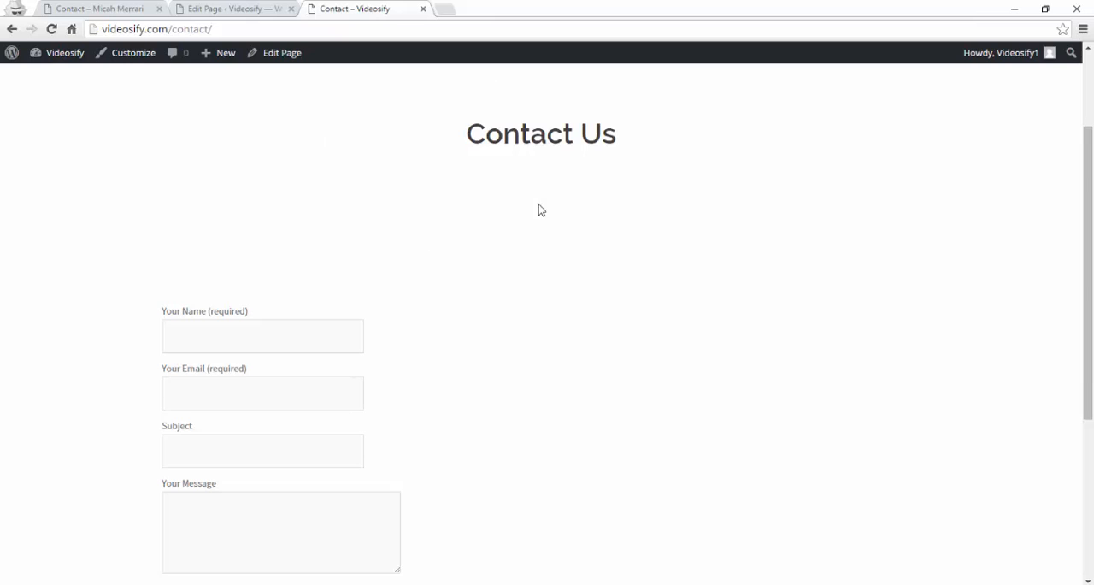
scroll(501, 256, "down", 1)
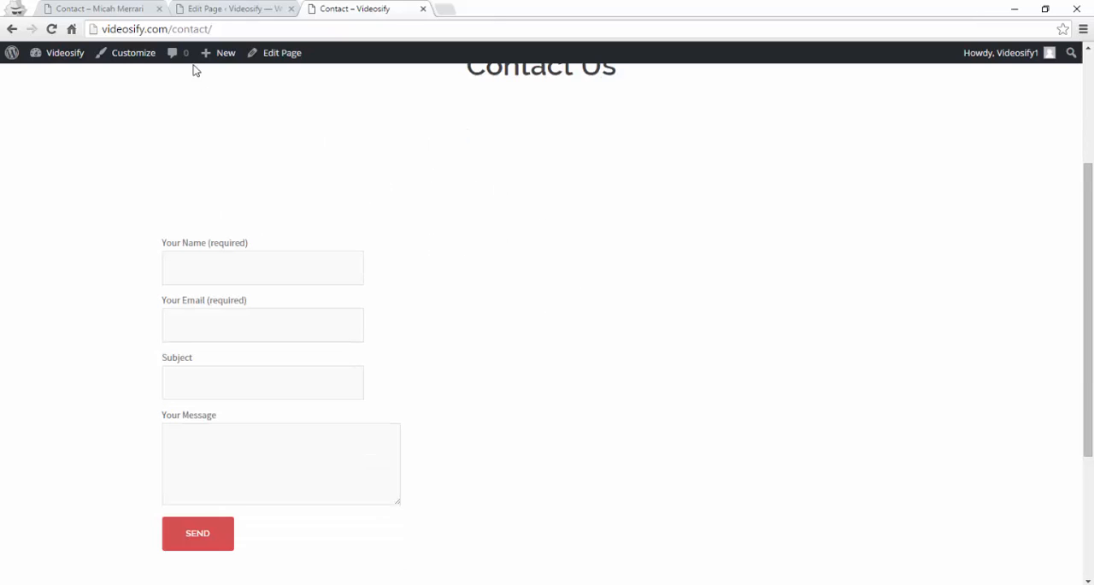
- Edit the contact form row so its three columns are 48, 4 and 48 percent wide, and save the row
left_click(209, 10)
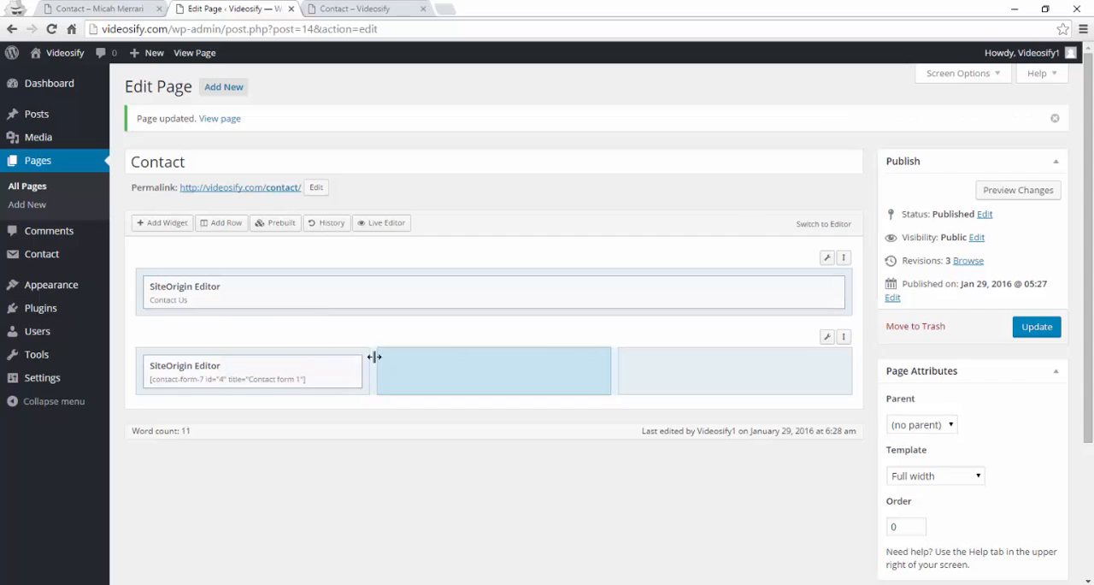
mouse_move(369, 362)
left_mouse_down()
mouse_move(378, 360)
mouse_move(364, 362)
left_mouse_up()
mouse_move(827, 337)
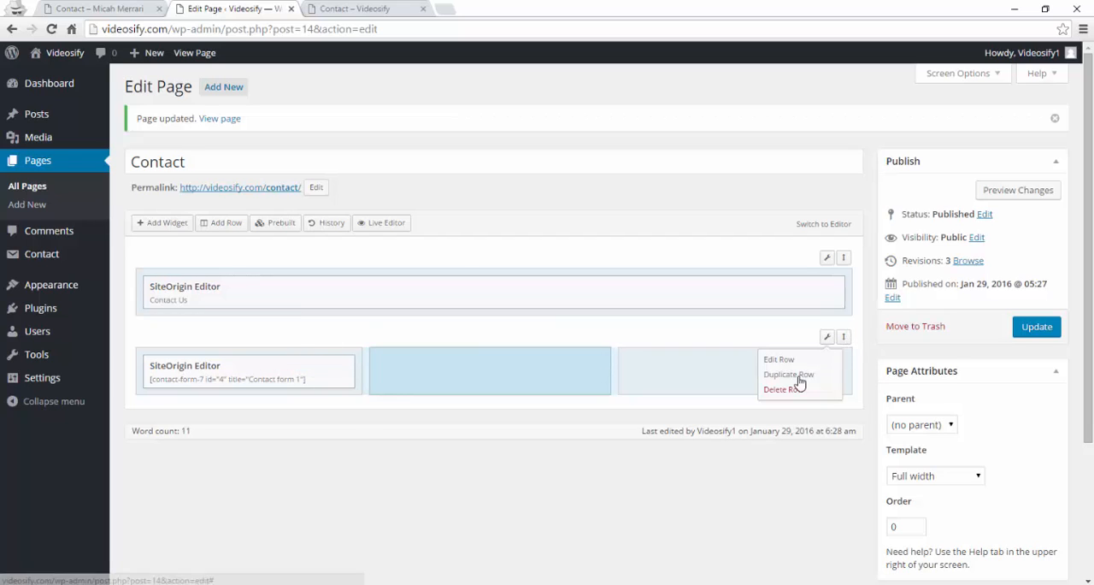
left_click(790, 360)
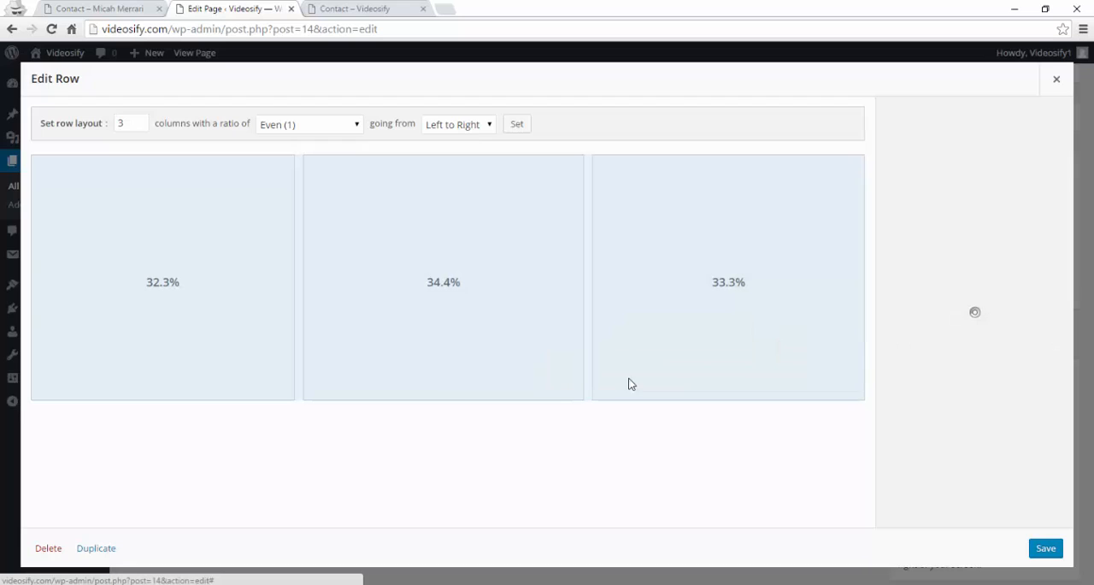
double_click(171, 284)
type("48")
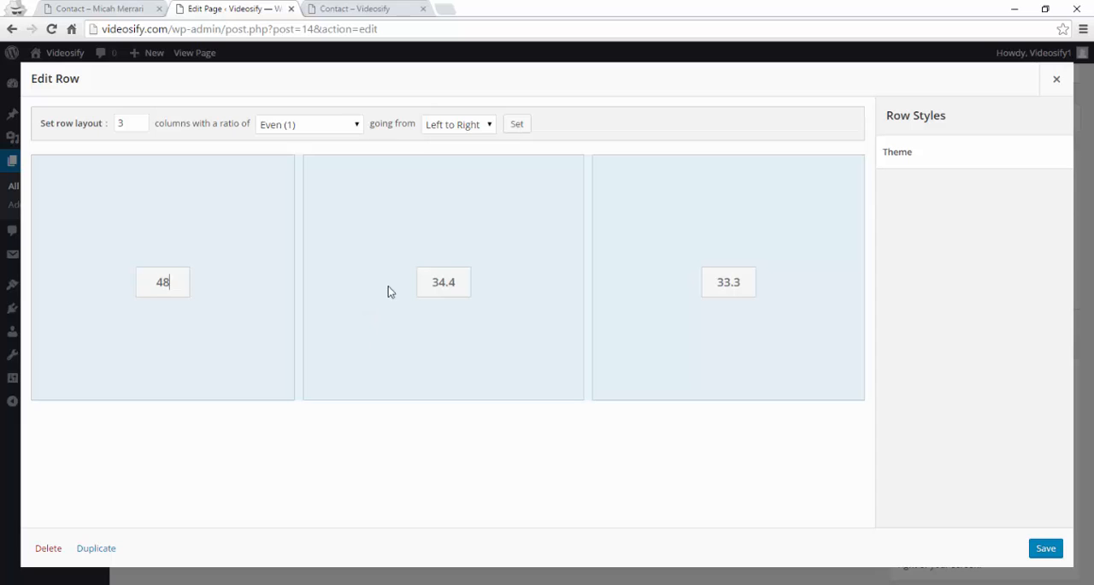
double_click(442, 287)
type("4")
double_click(718, 284)
type("48")
left_click(1043, 548)
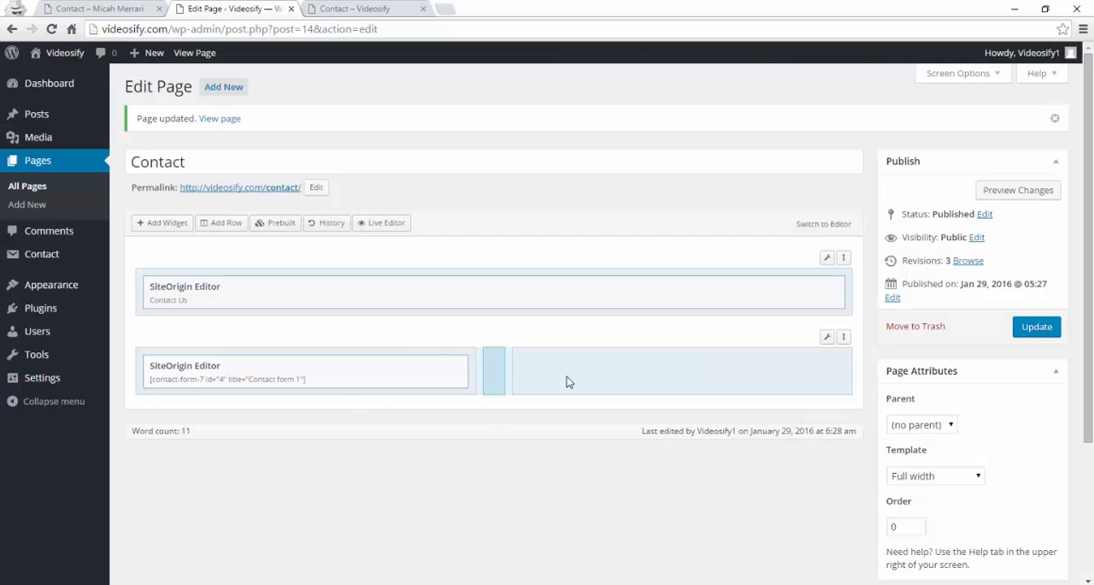
- Select the form row's third column and copy the phone and address lines from the example site's Contact page
left_click(566, 384)
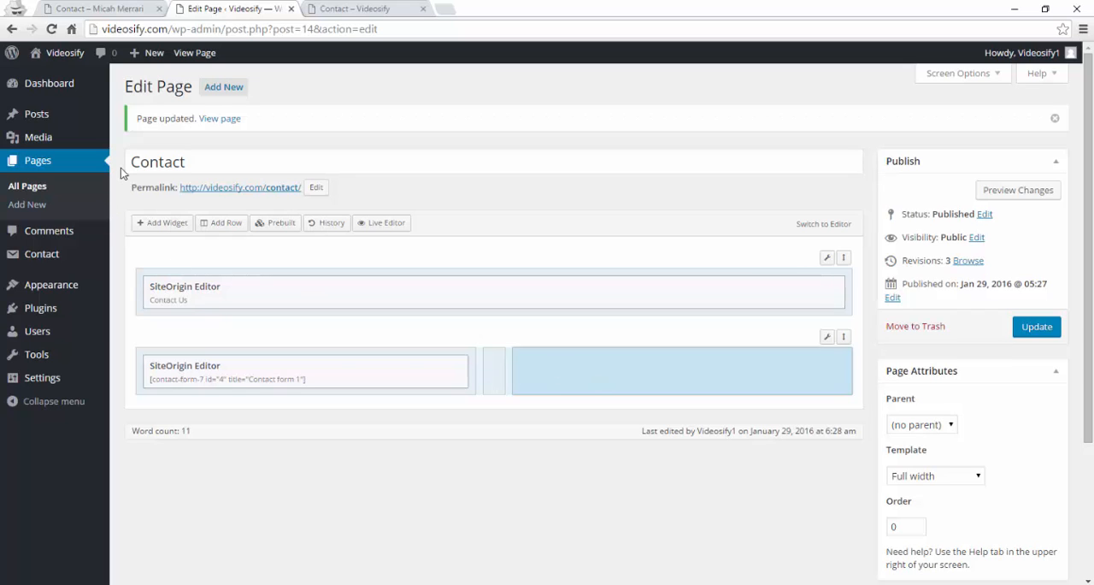
left_click(79, 7)
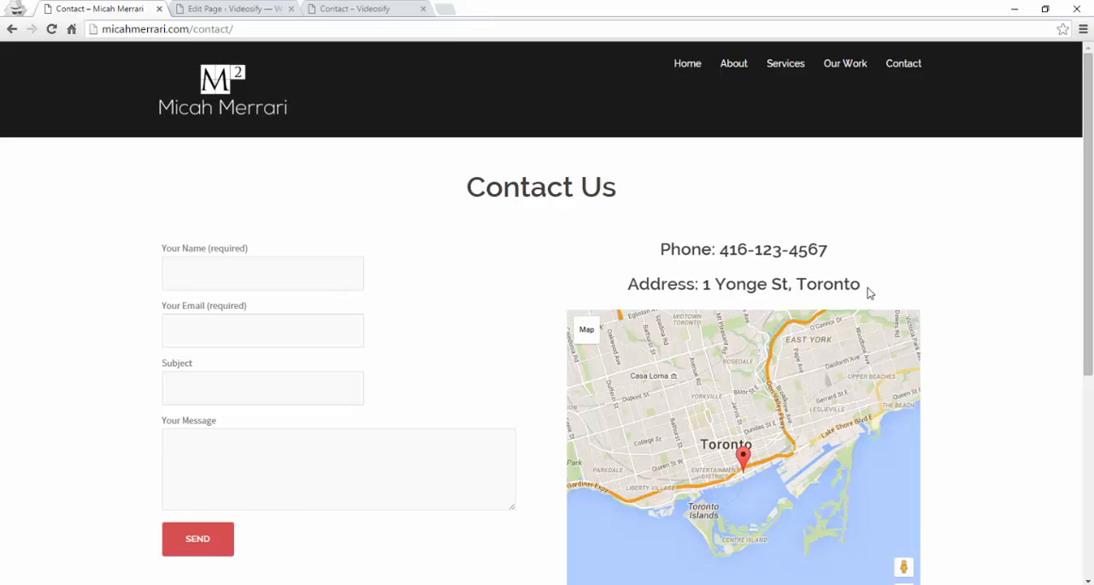
left_click_drag(869, 293, 660, 248)
right_click(689, 246)
left_click(709, 254)
left_click(634, 241)
- Add a SiteOrigin Editor widget to the form row's third column and paste the copied phone and address lines as text
left_click(247, 11)
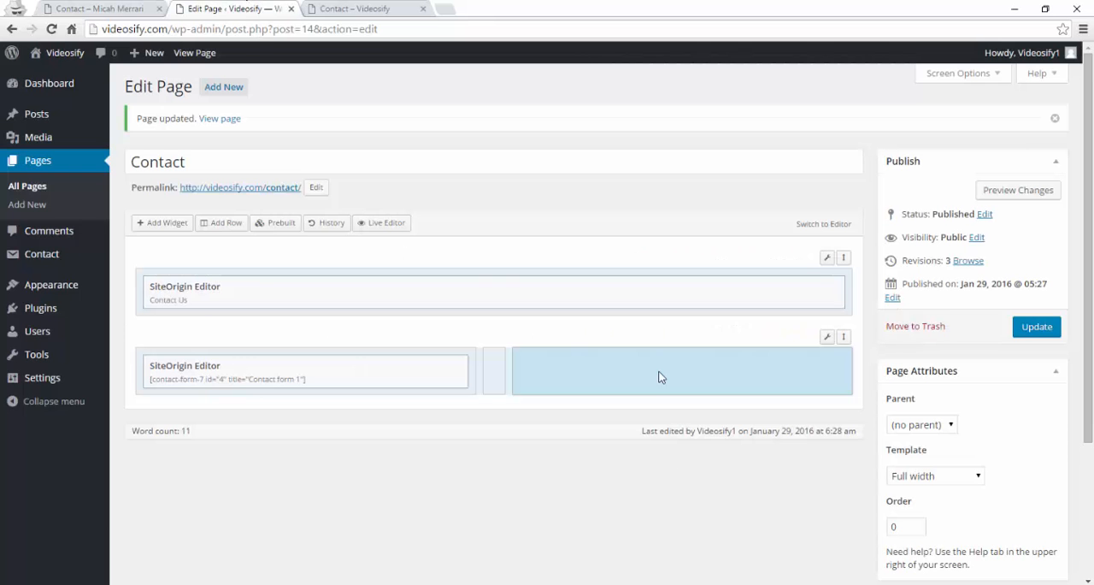
left_click(160, 223)
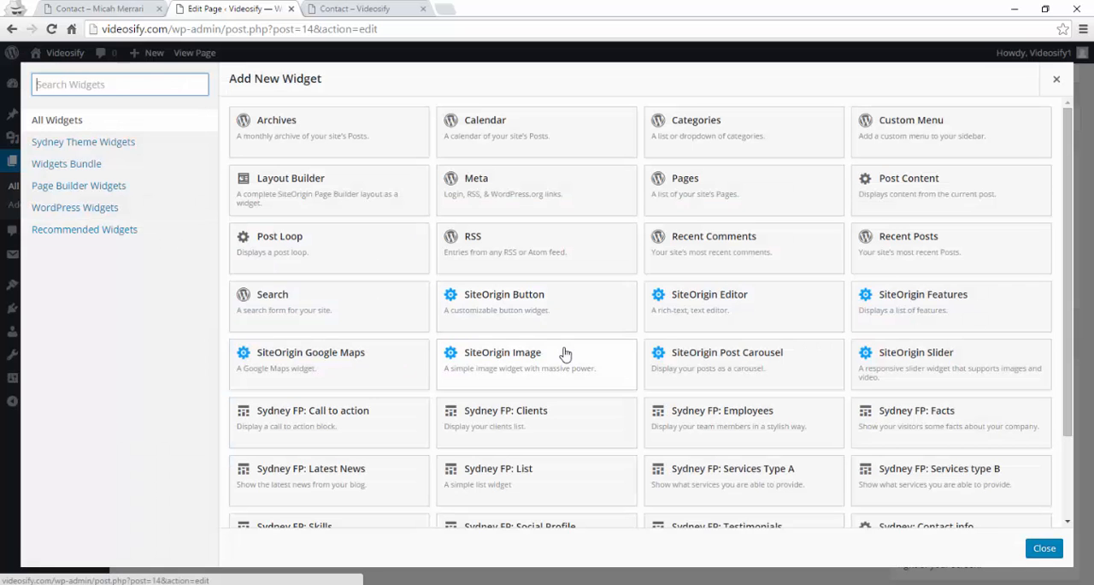
left_click(740, 318)
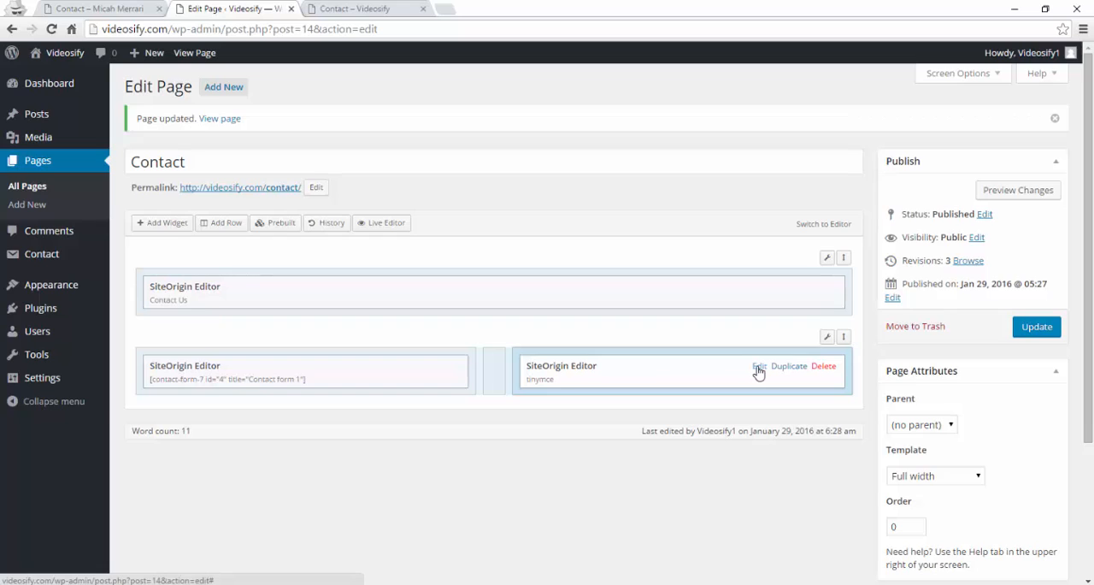
left_click(759, 369)
left_click(836, 162)
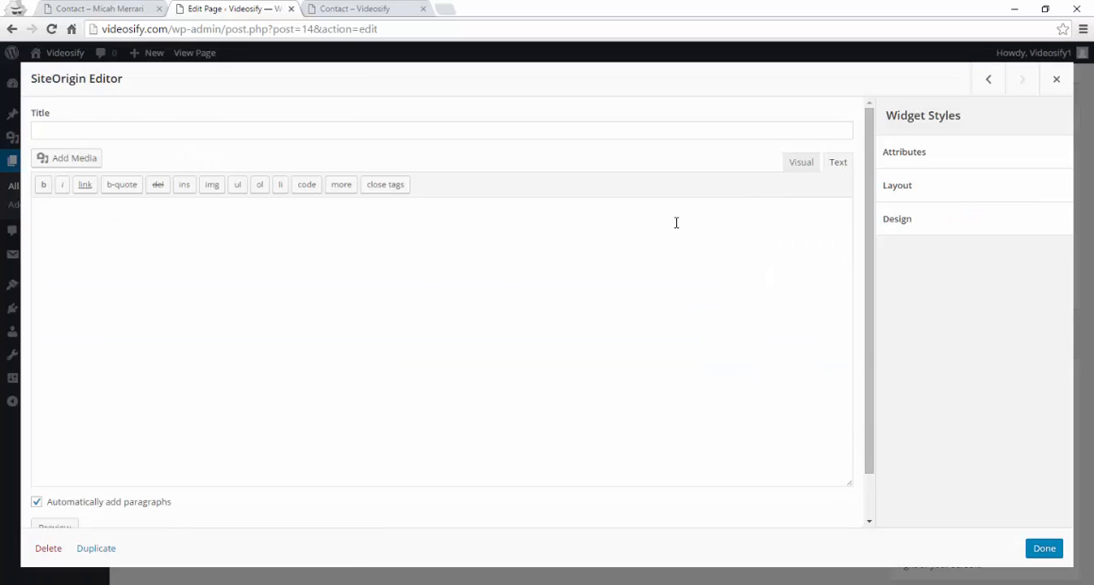
key("ctrl+v")
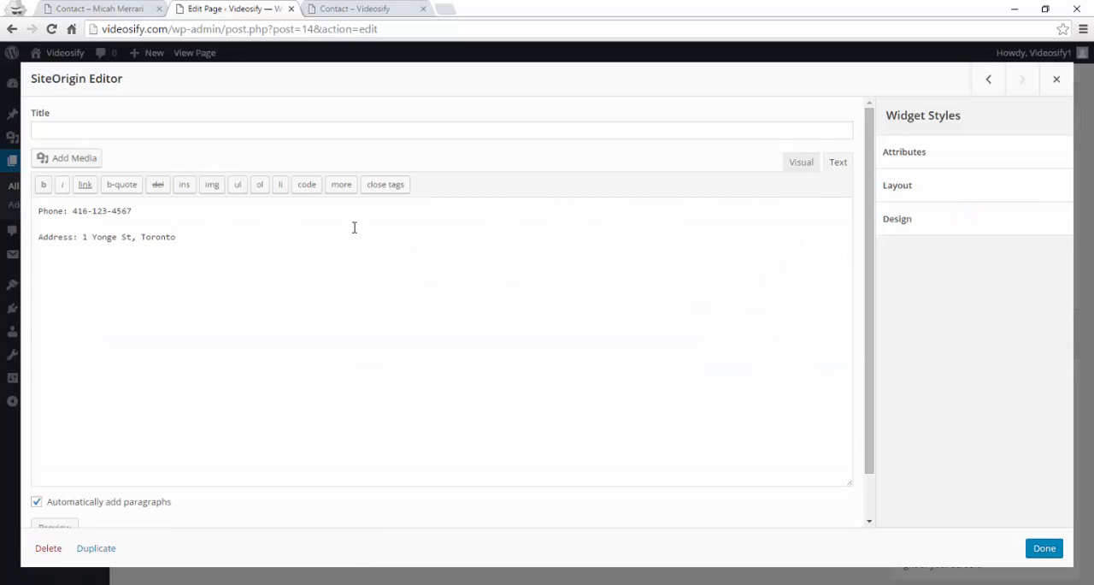
- Center-align the phone line and the address line in the visual editor
left_click(802, 167)
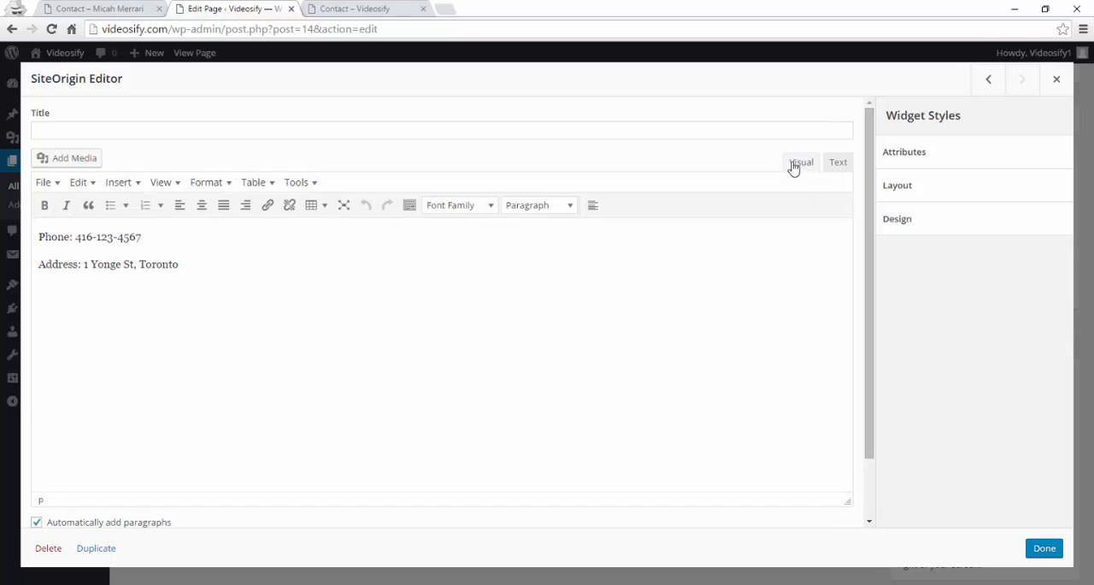
left_click(202, 206)
triple_click(209, 274)
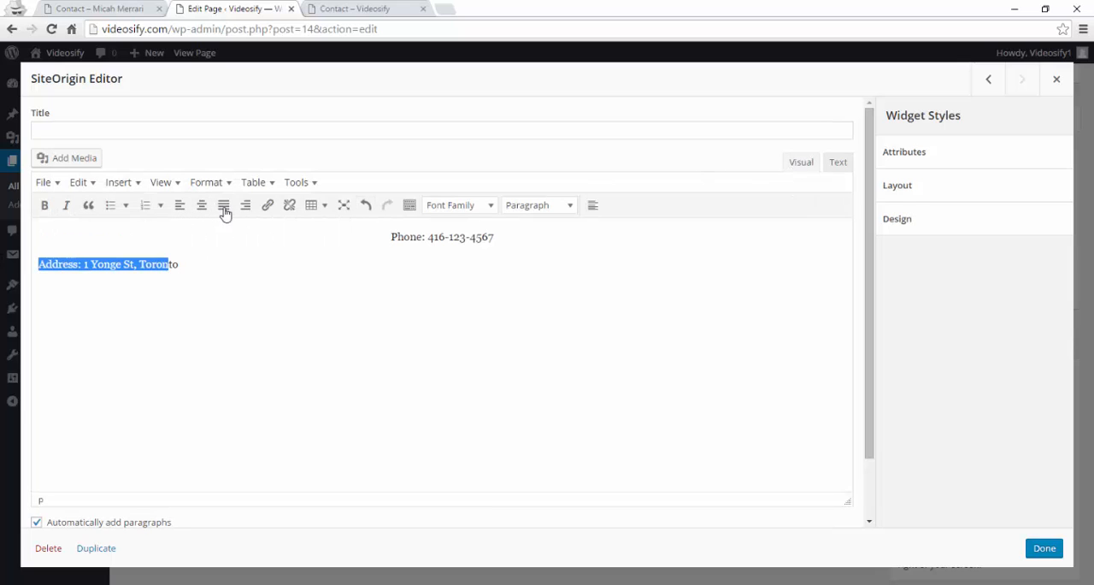
left_click(204, 207)
- Format both the phone and address lines as Heading 4 and finish editing the widget
left_click(560, 266)
left_click_drag(560, 267, 365, 230)
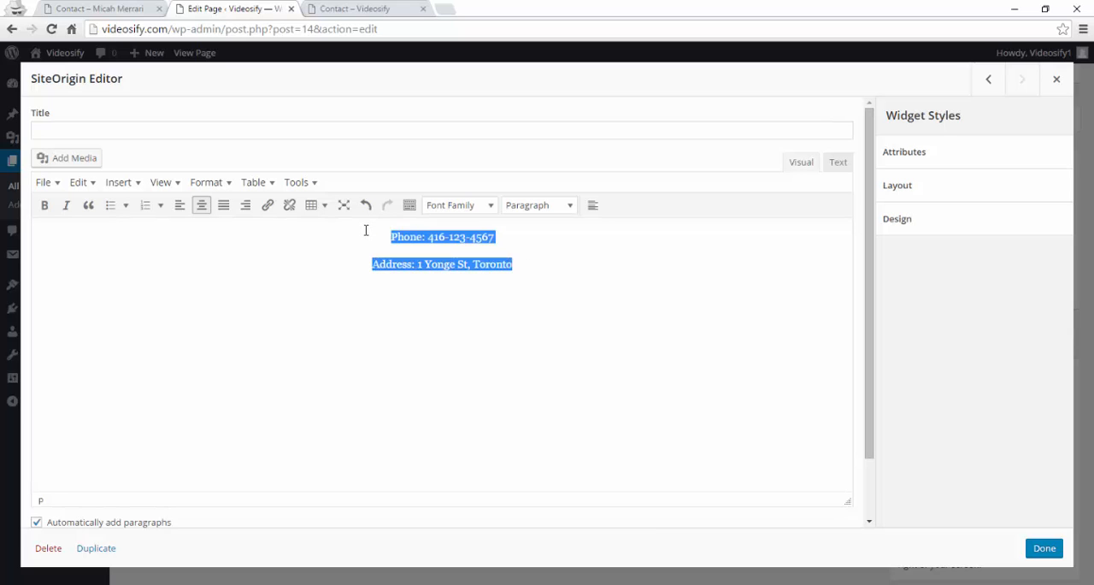
left_click(538, 210)
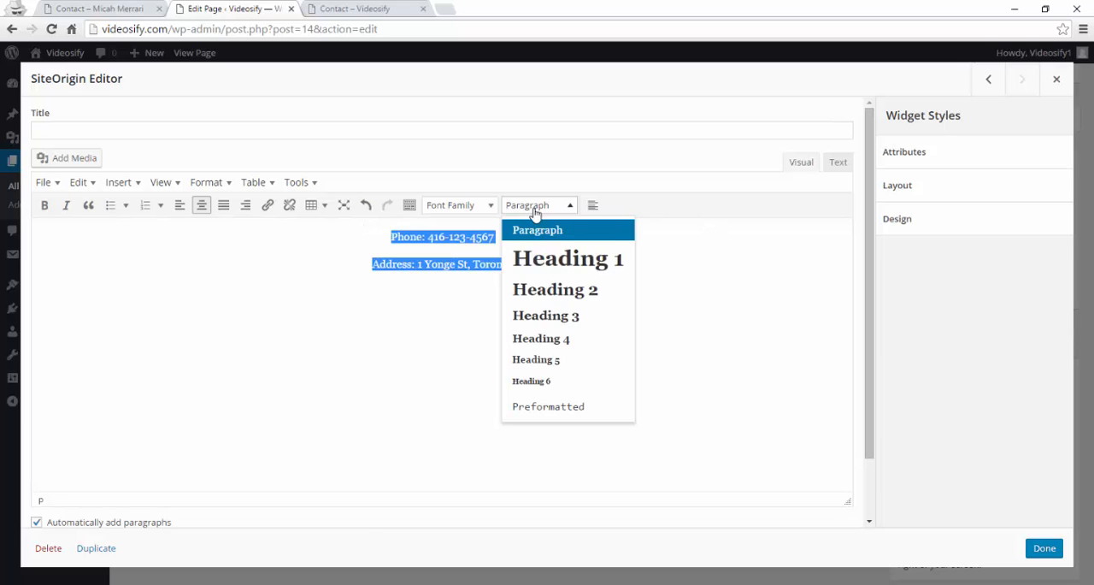
left_click(558, 341)
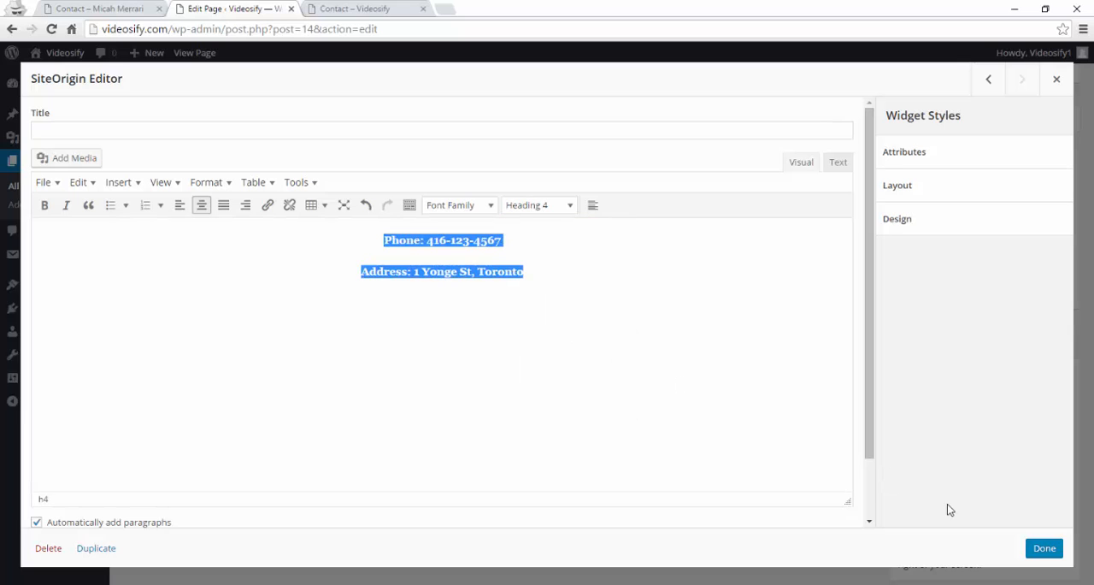
left_click(1049, 552)
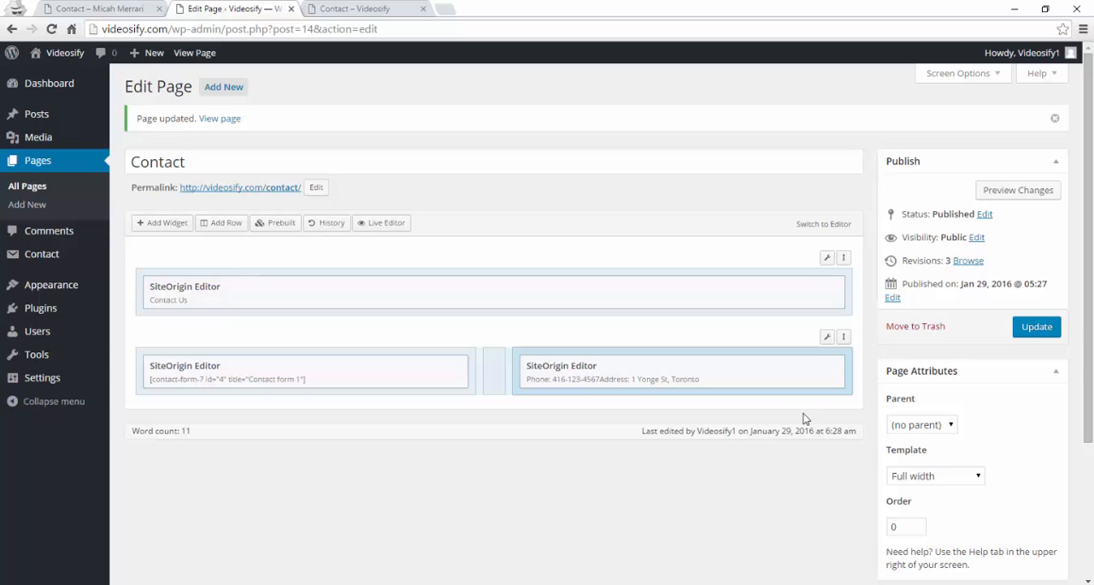
- Add a SiteOrigin Google Maps widget beneath the phone and address widget and open its settings
left_click(176, 224)
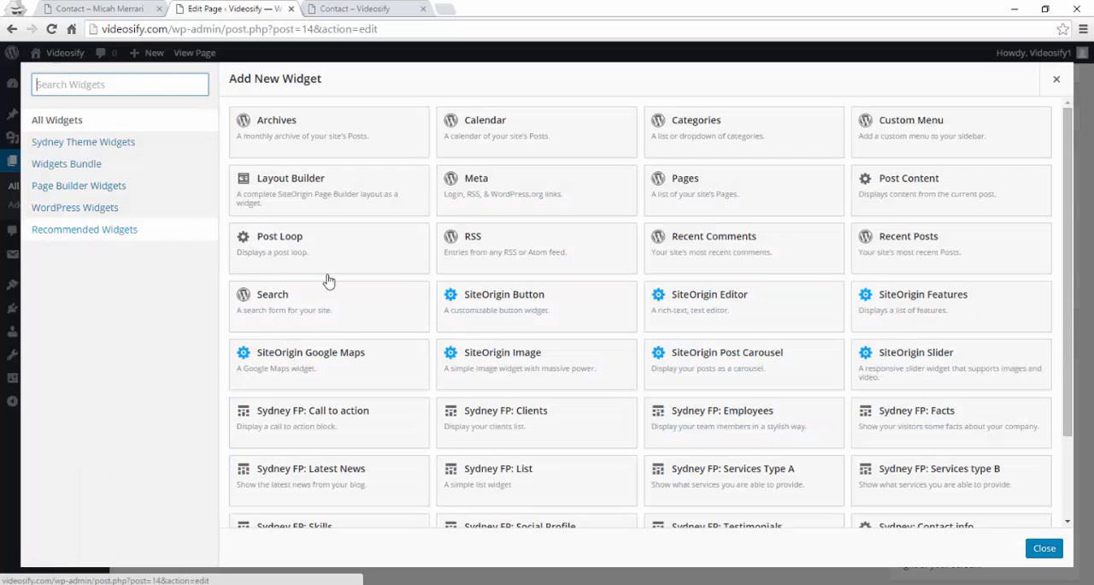
left_click(371, 363)
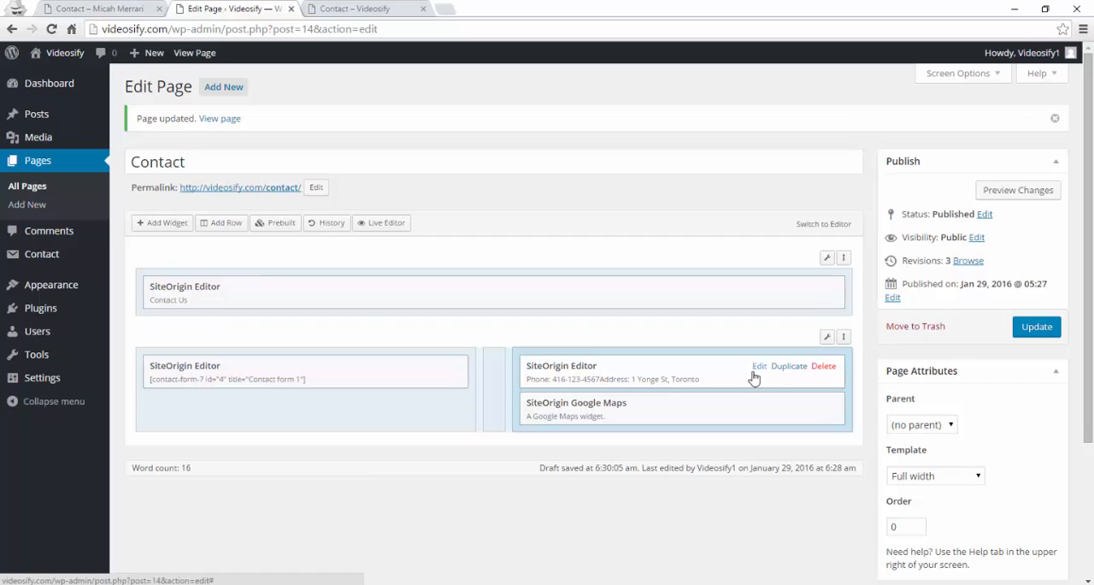
left_click(759, 406)
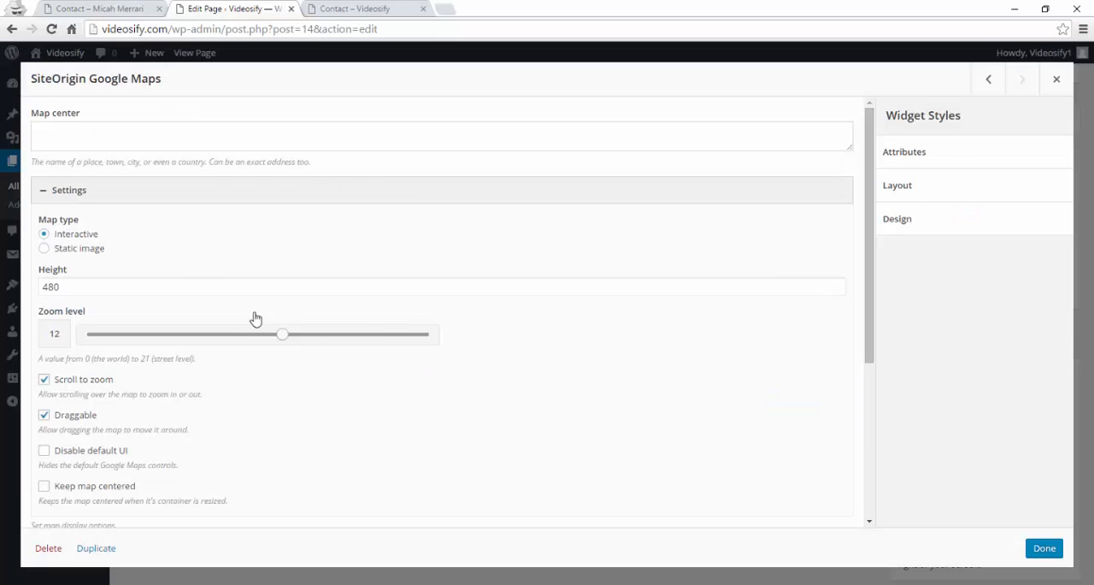
- Set the map center to the same street address as in the contact details, keep the default map settings and finish editing the widget
left_click(94, 139)
type("1")
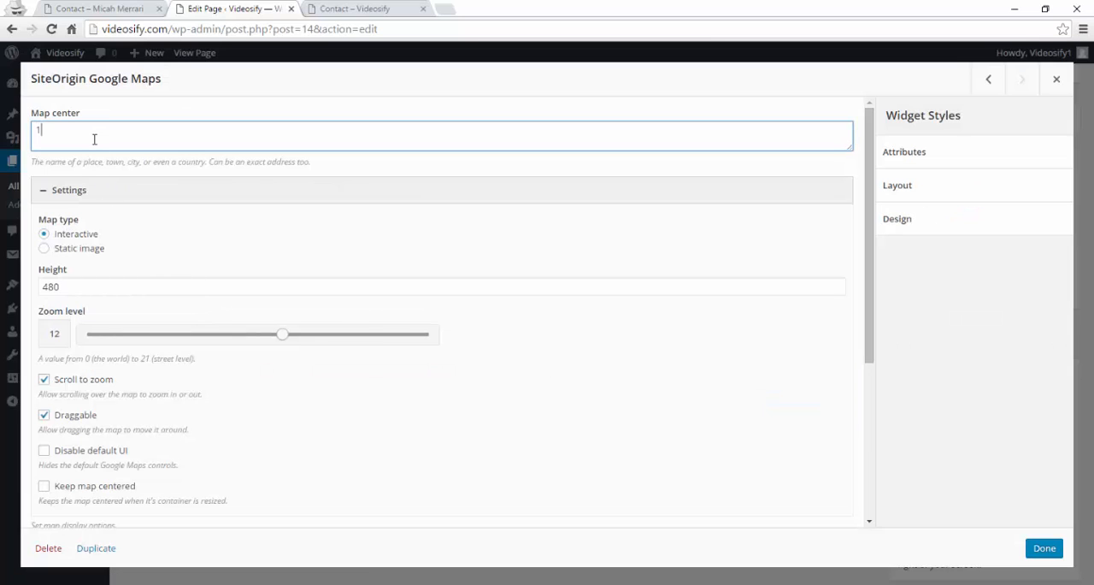
type(" yo")
key("BackSpace")
key("BackSpace")
key("BackSpace")
type("onge St, Toronto")
scroll(496, 409, "down", 3)
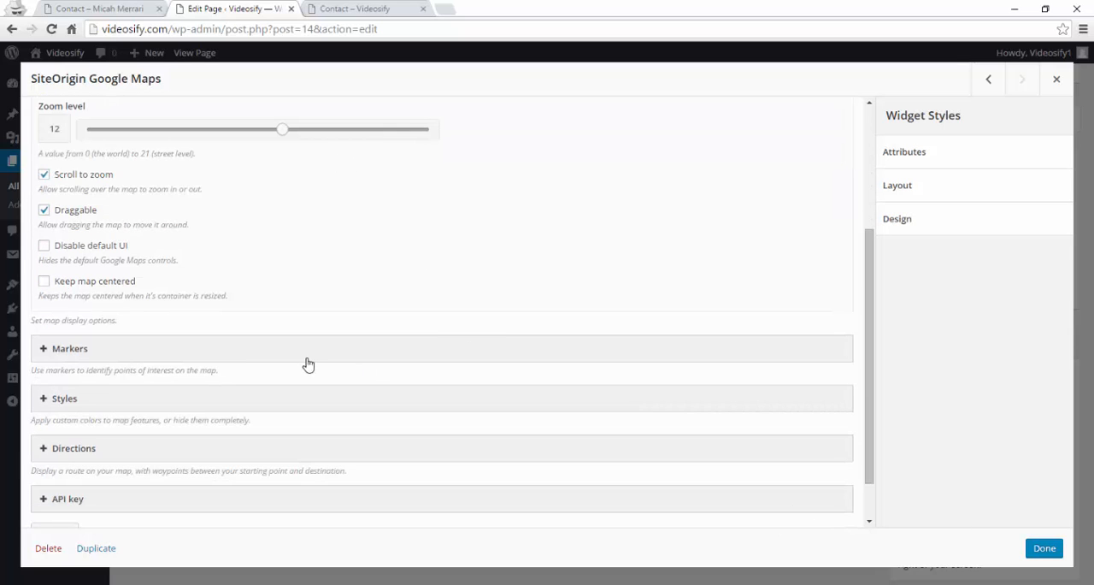
scroll(308, 364, "up", 3)
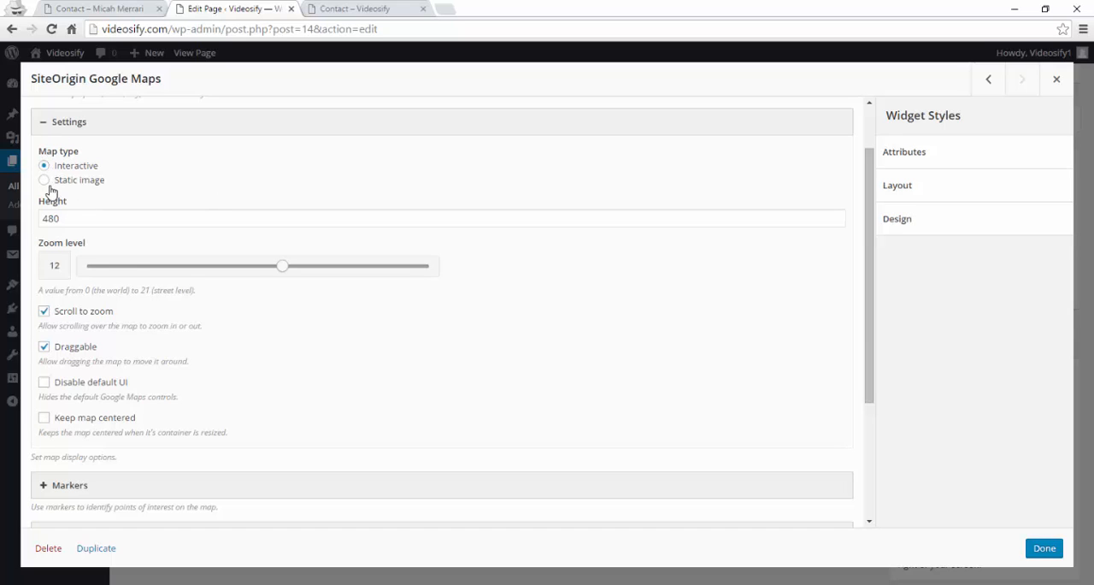
left_click(1043, 548)
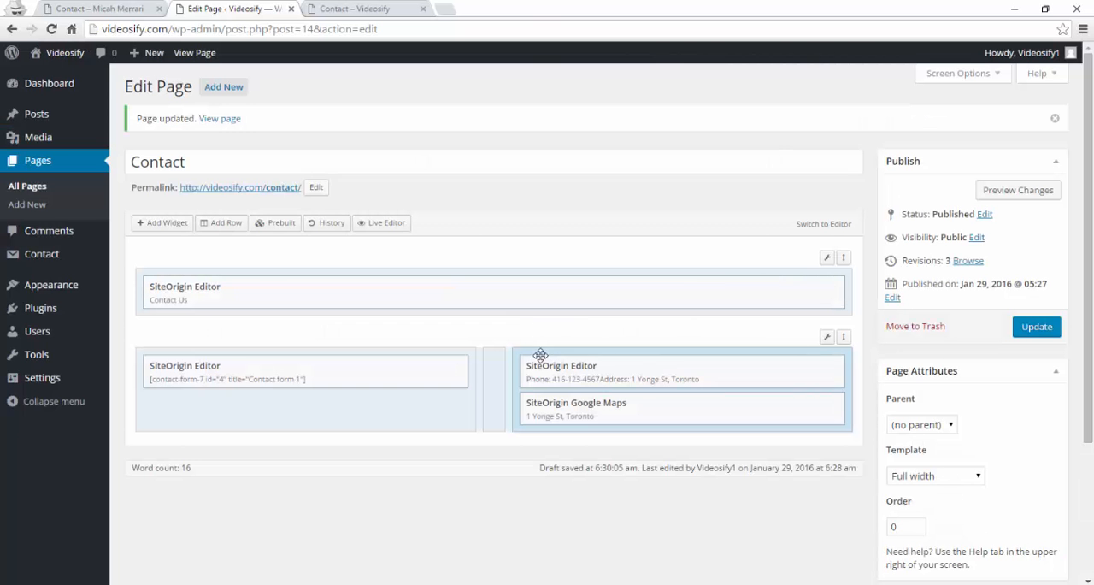
- Update the Contact page and reload the live Videosify page to check the contact details and map
left_click(1034, 330)
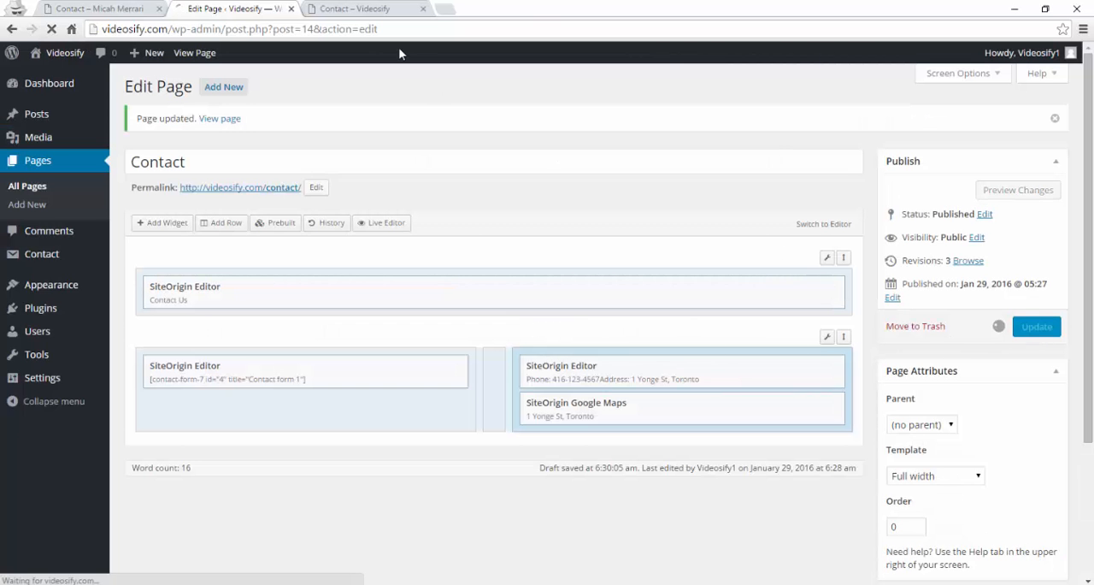
left_click(340, 8)
left_click(47, 31)
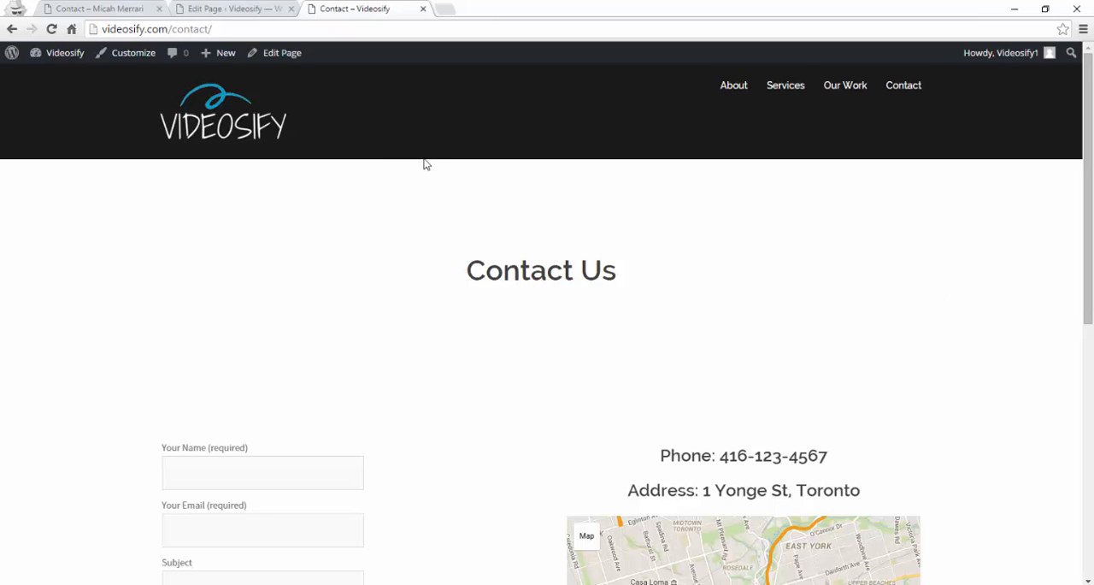
- Set the top/bottom padding of the Contact Us heading row to 10 px in its theme styles and save the row
key("ctrl+shift+Tab")
mouse_move(826, 258)
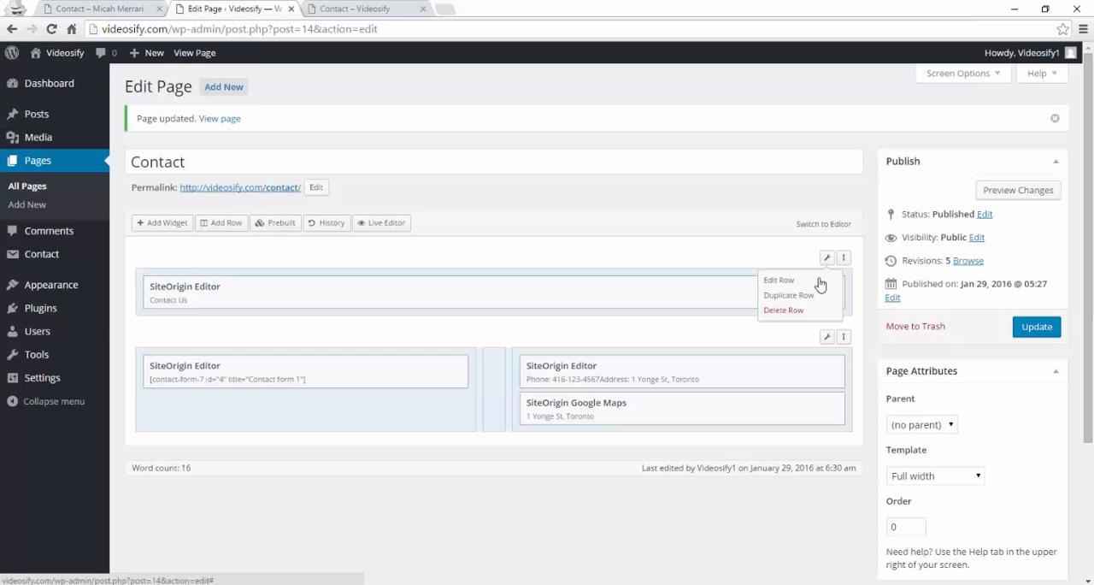
left_click(780, 281)
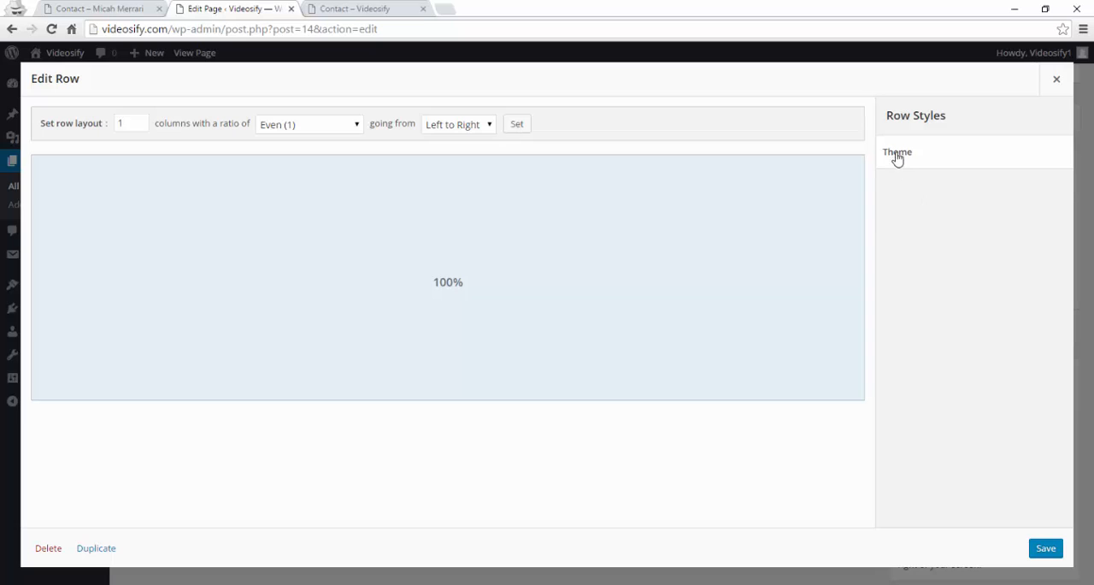
left_click(897, 154)
left_click(920, 250)
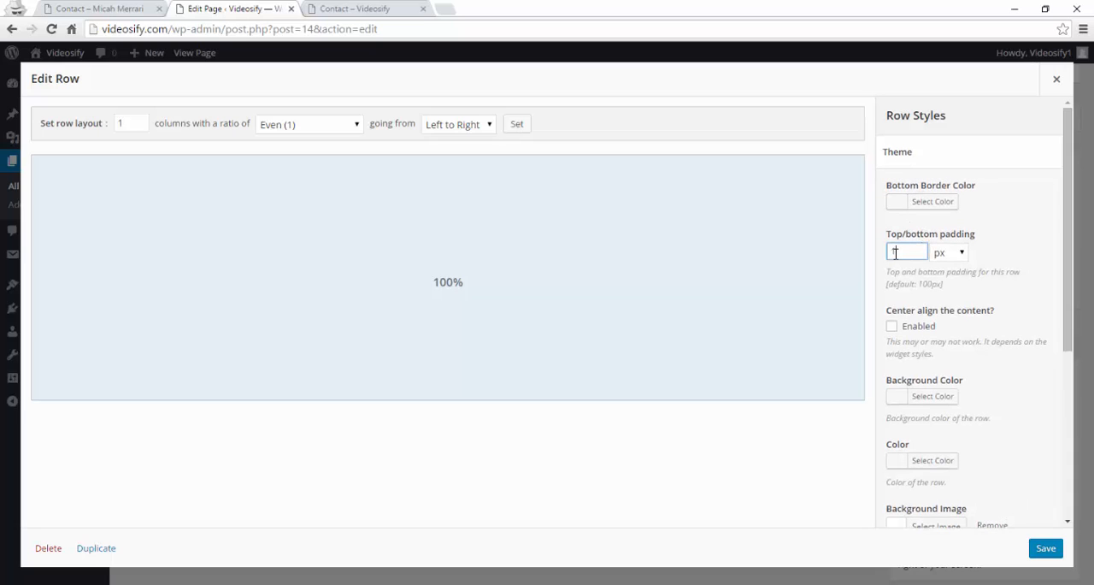
type("10")
left_click(1046, 548)
- Set the contact form row's top/bottom padding to 10 px, save the row and update the page
mouse_move(827, 337)
left_click(819, 360)
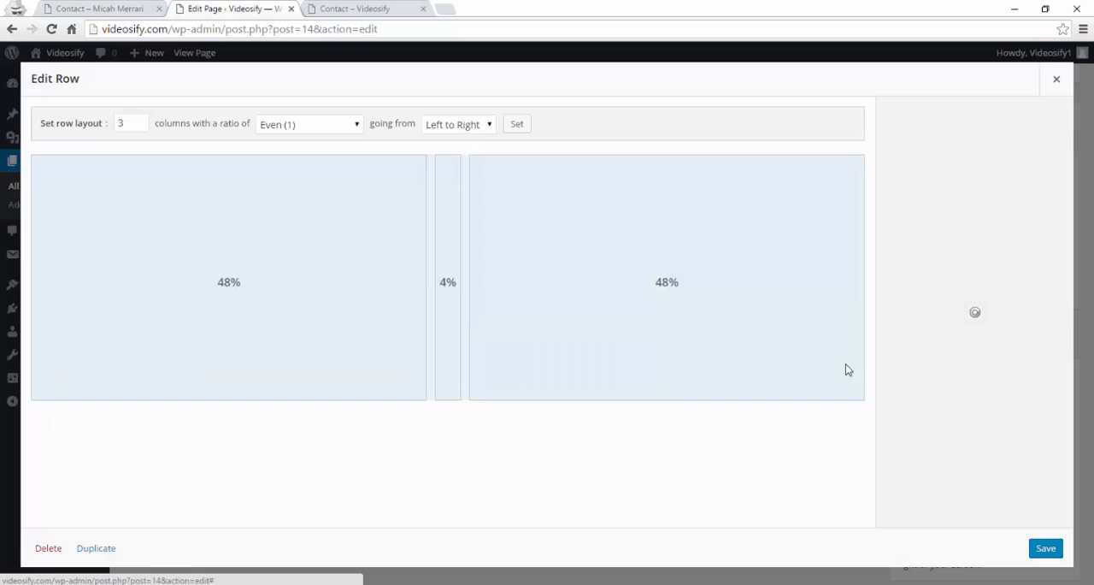
left_click(881, 154)
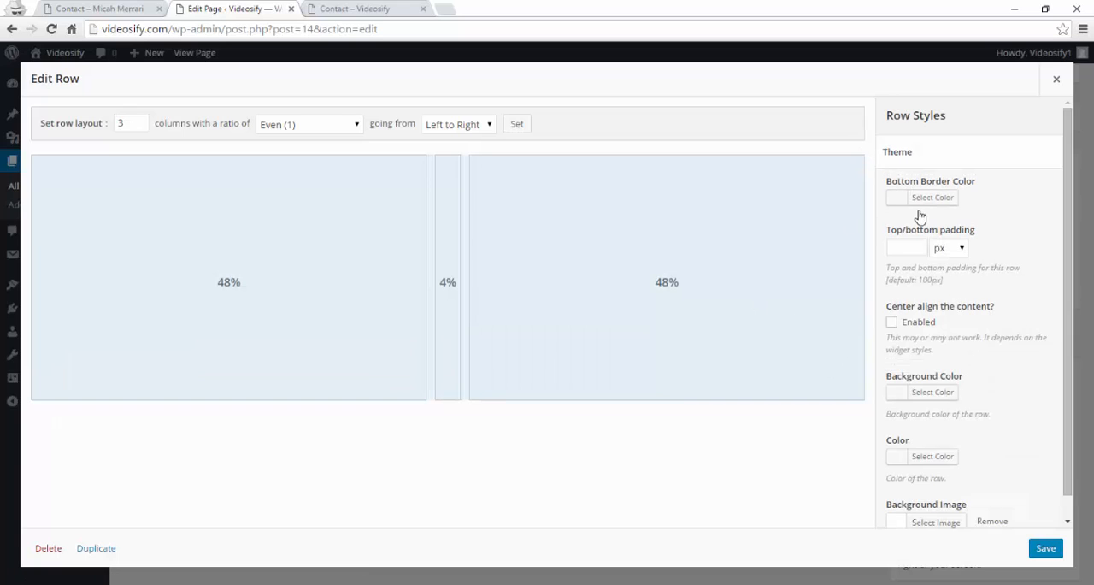
left_click(914, 250)
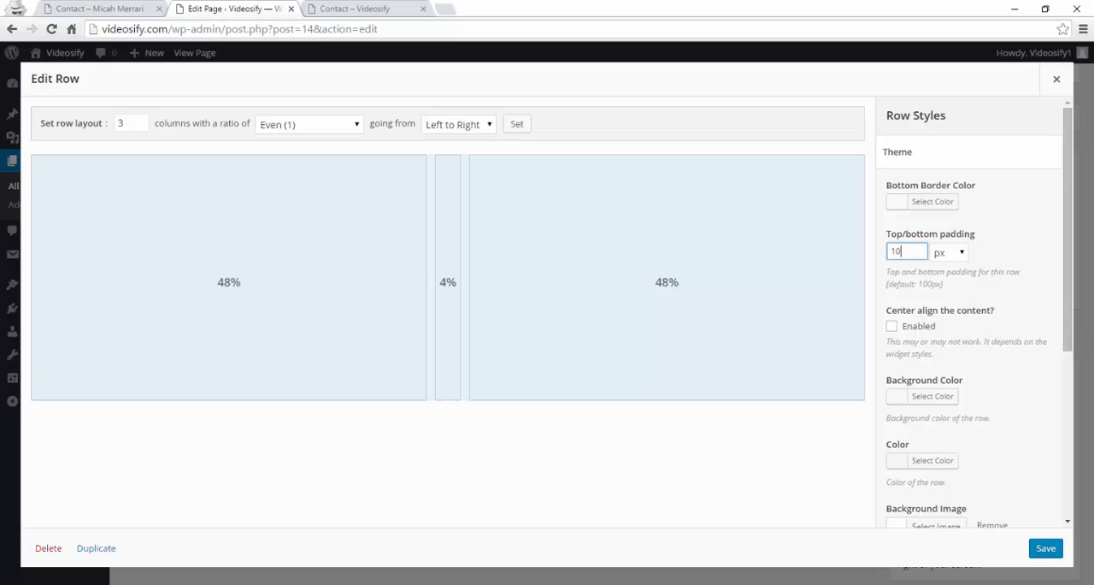
left_click(1046, 548)
left_click(1036, 327)
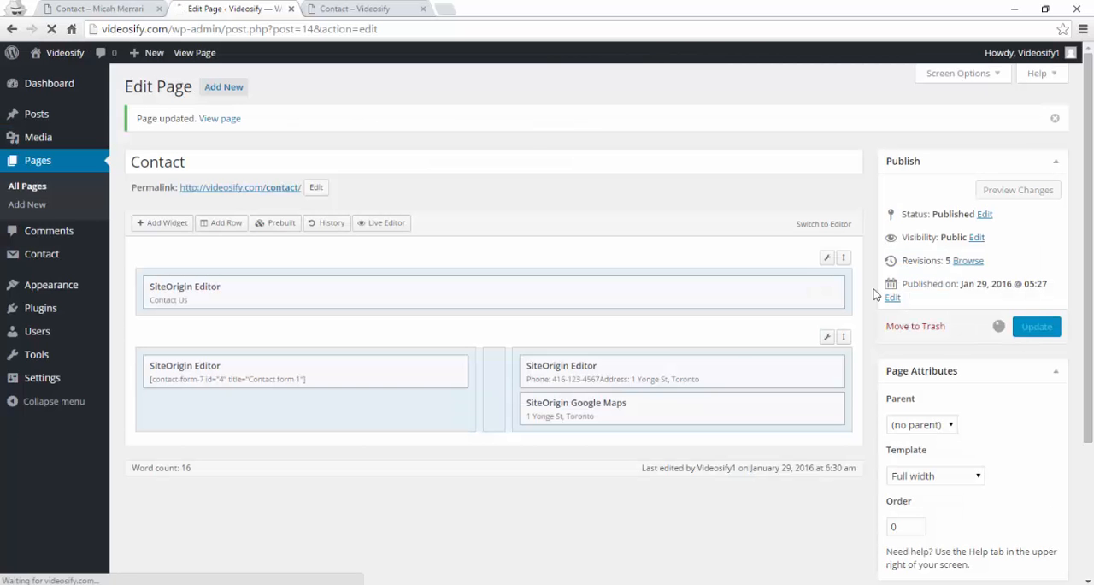
- Reload the live Videosify Contact page and examine the row spacing, the form and the map
left_click(370, 9)
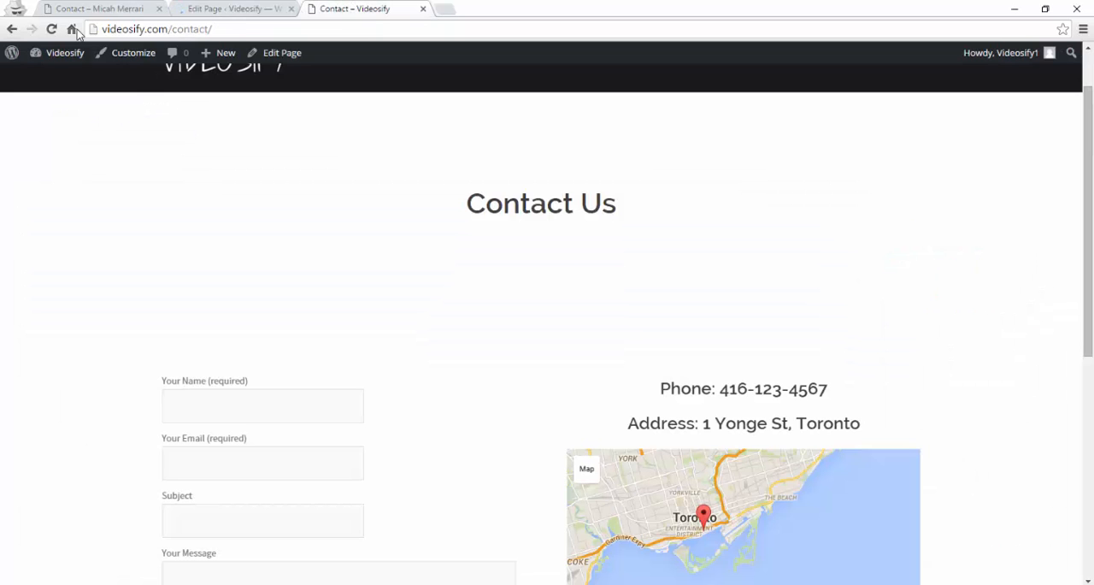
left_click(51, 29)
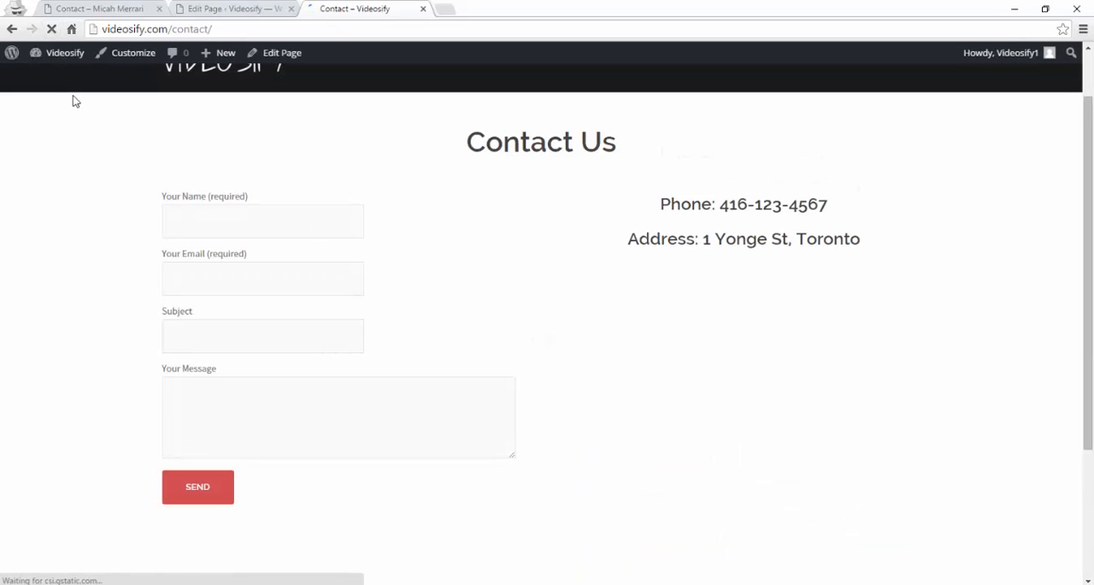
scroll(554, 241, "up", 1)
scroll(550, 239, "down", 4)
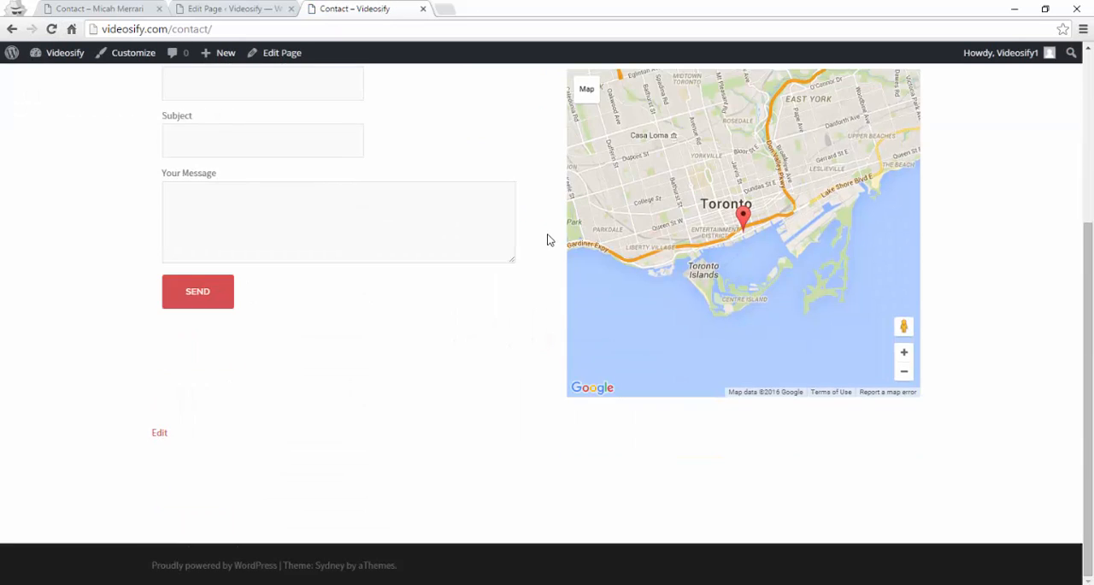
scroll(548, 240, "up", 1)
scroll(548, 240, "up", 2)
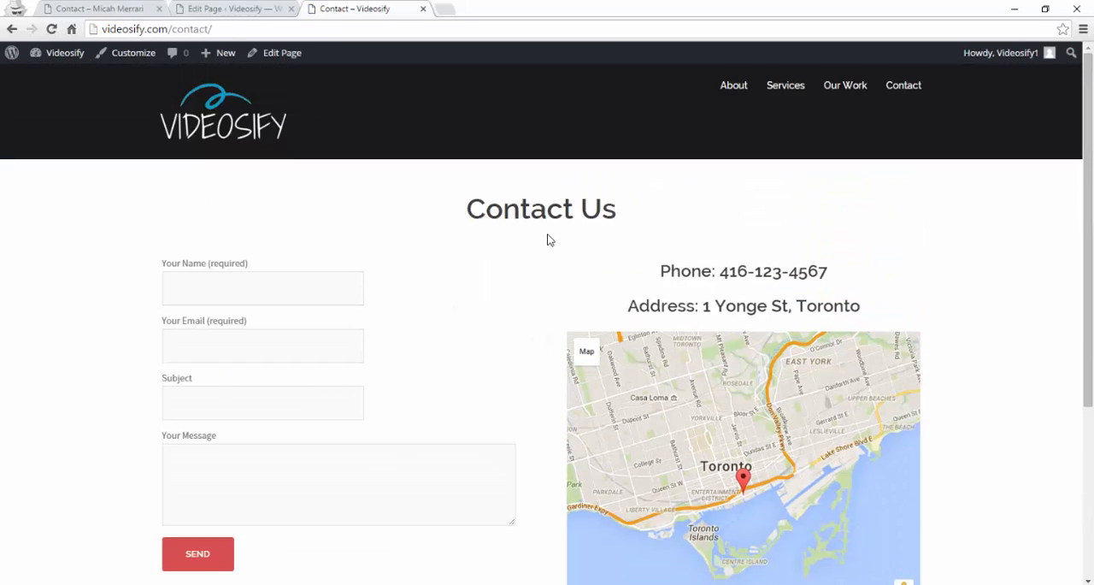
- Compare the example site's Contact page and its interactive map with the live Videosify Contact page
left_click(81, 9)
scroll(590, 329, "down", 2)
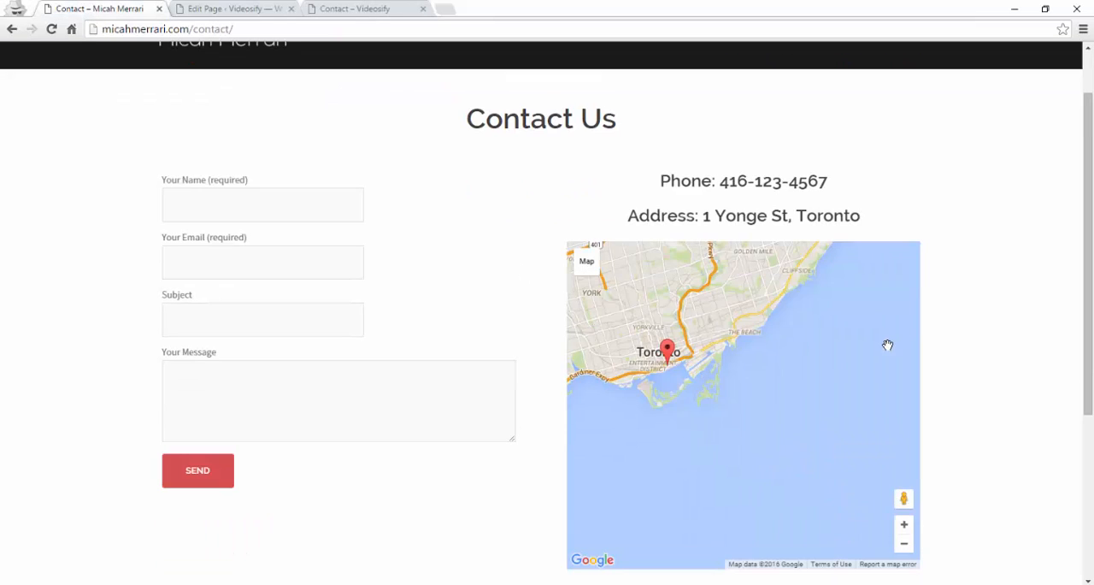
scroll(775, 334, "up", 1)
left_click_drag(667, 332, 763, 398)
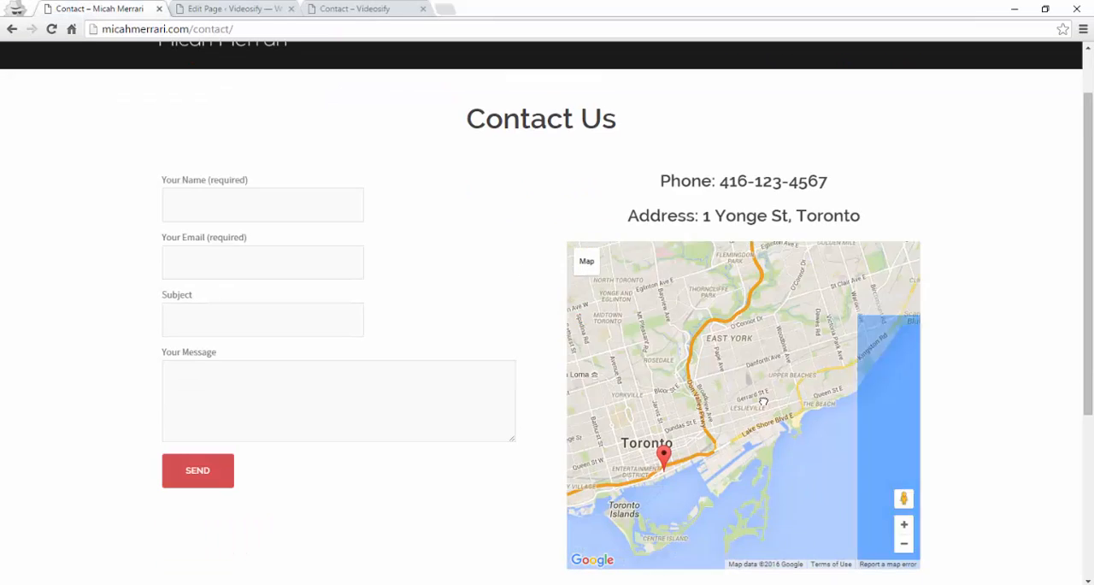
left_click(366, 9)
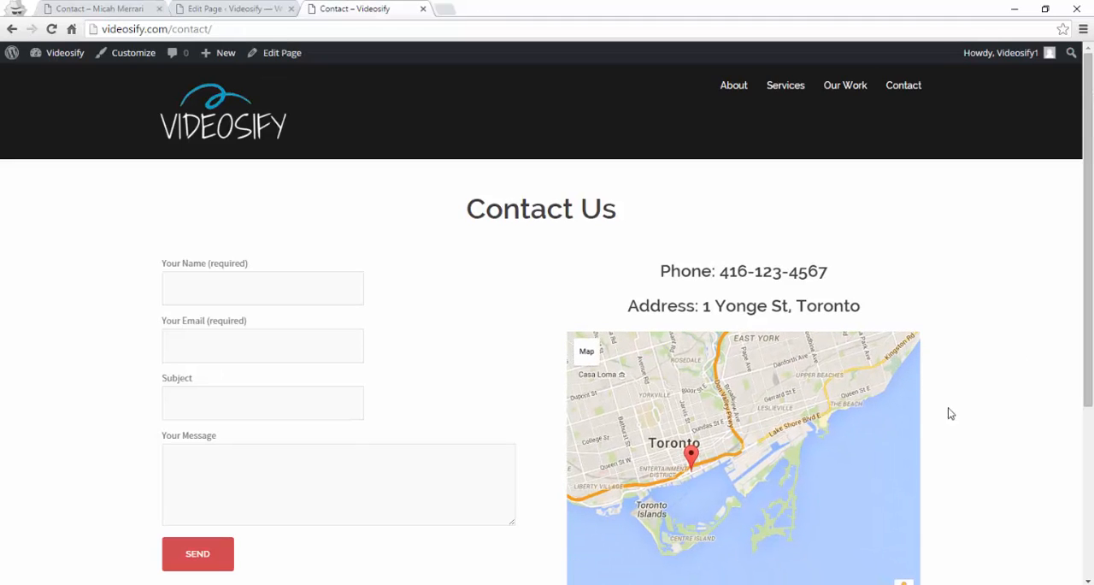
left_click_drag(1088, 266, 1036, 425)
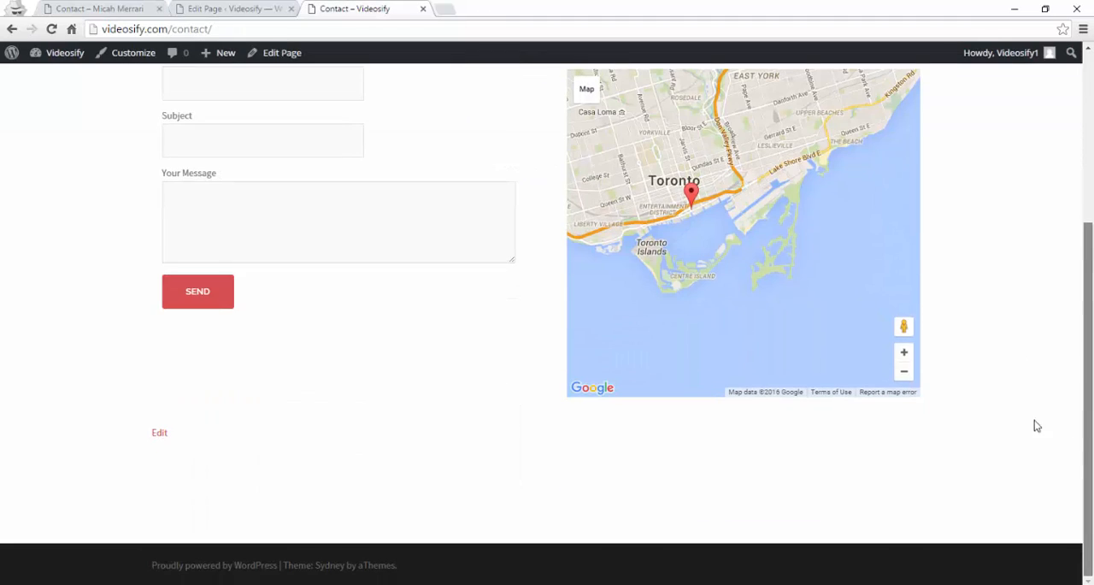
- Test zooming the map on the live Contact page and look over the page down to its footer
left_click(906, 356)
left_click(904, 371)
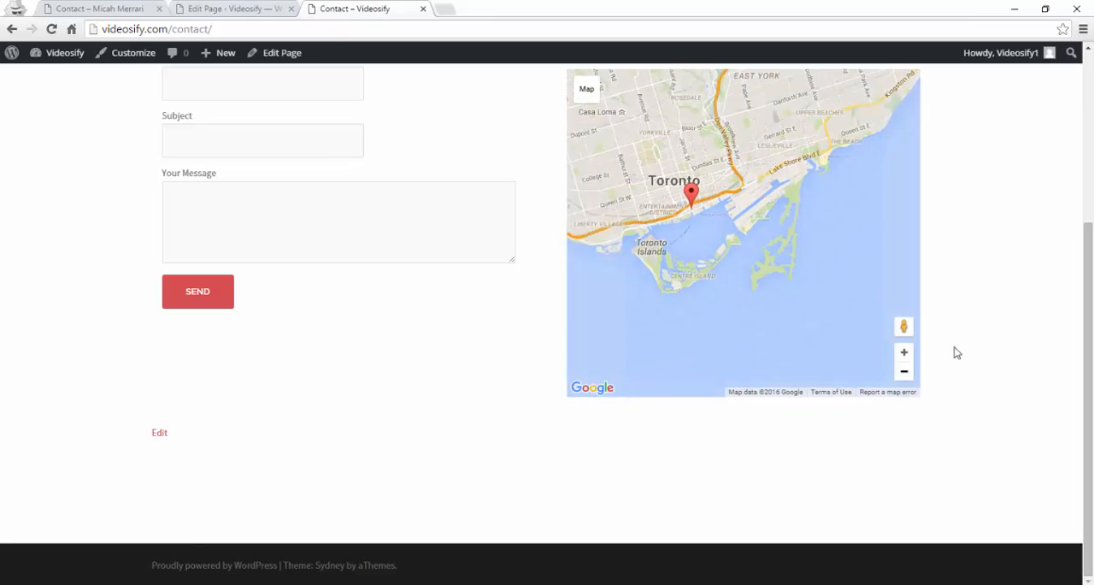
scroll(1091, 318, "up", 3)
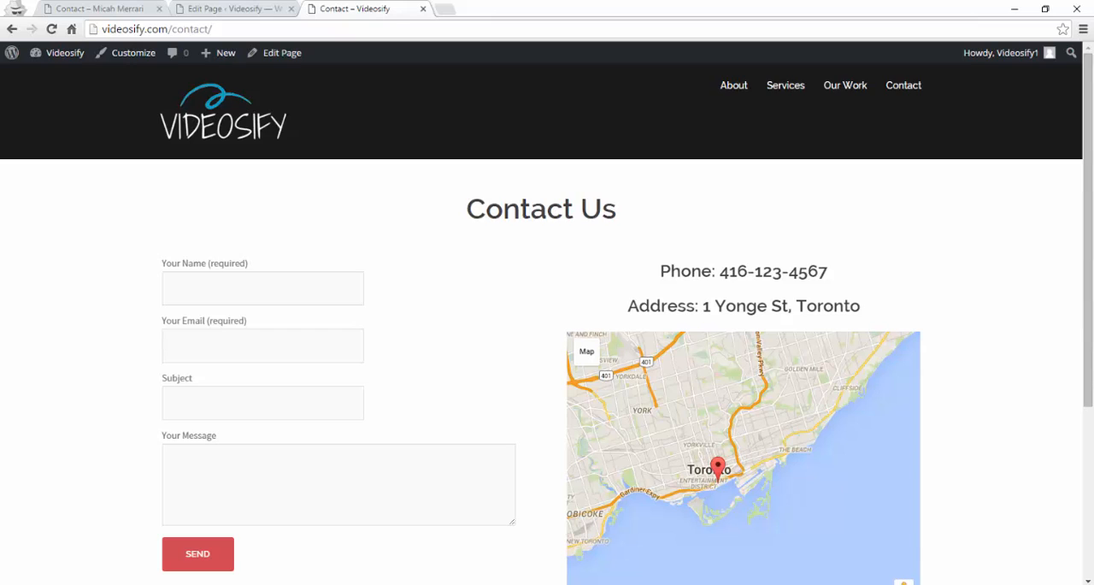
scroll(1091, 342, "down", 3)
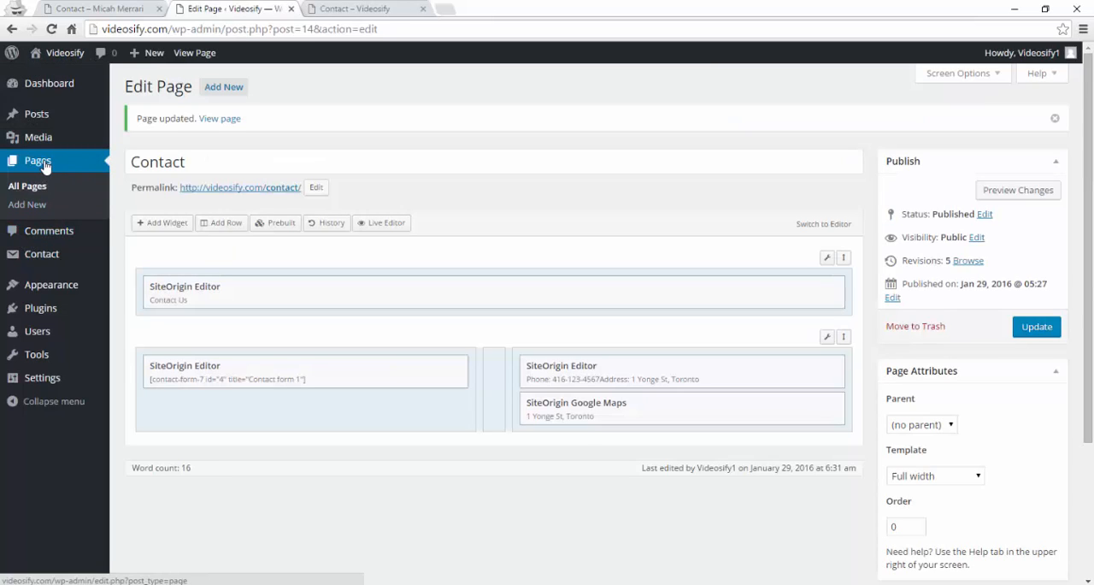
- Open the Sydney theme's footer.php in the theme editor and delete all of its code
mouse_move(47, 283)
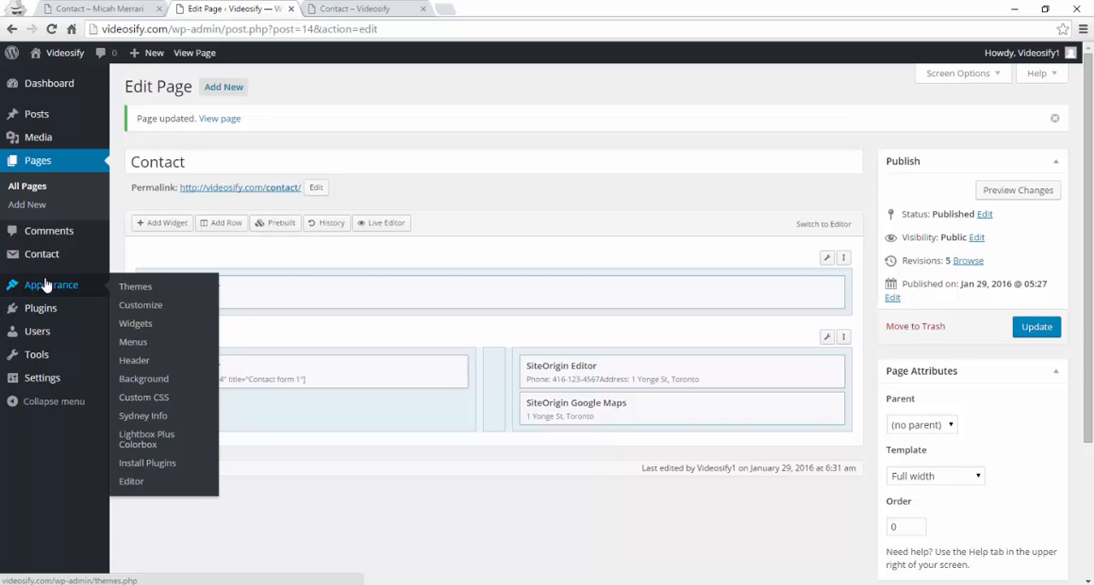
left_click(154, 483)
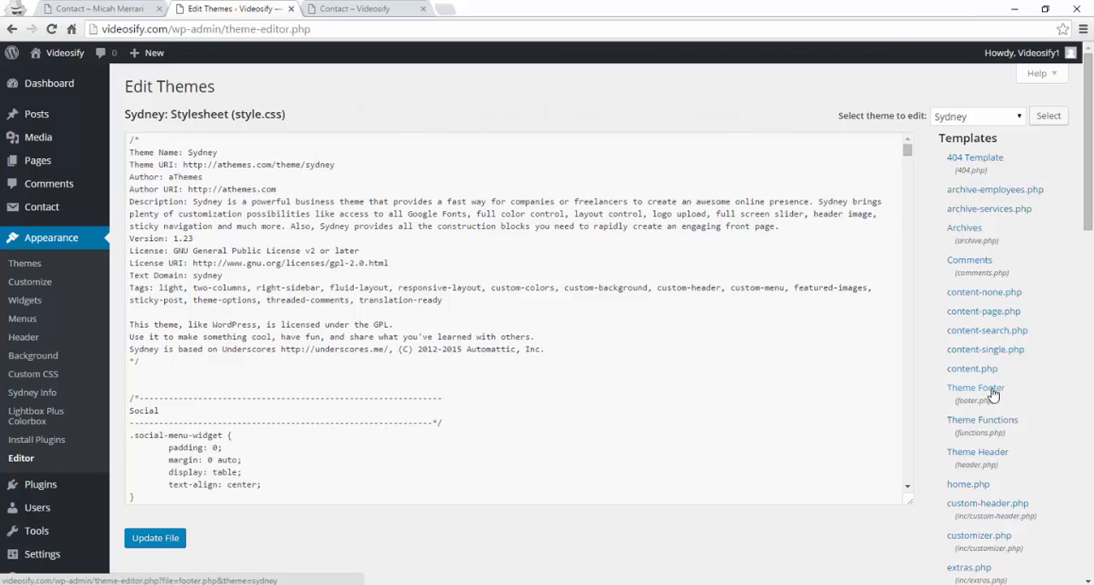
left_click(992, 394)
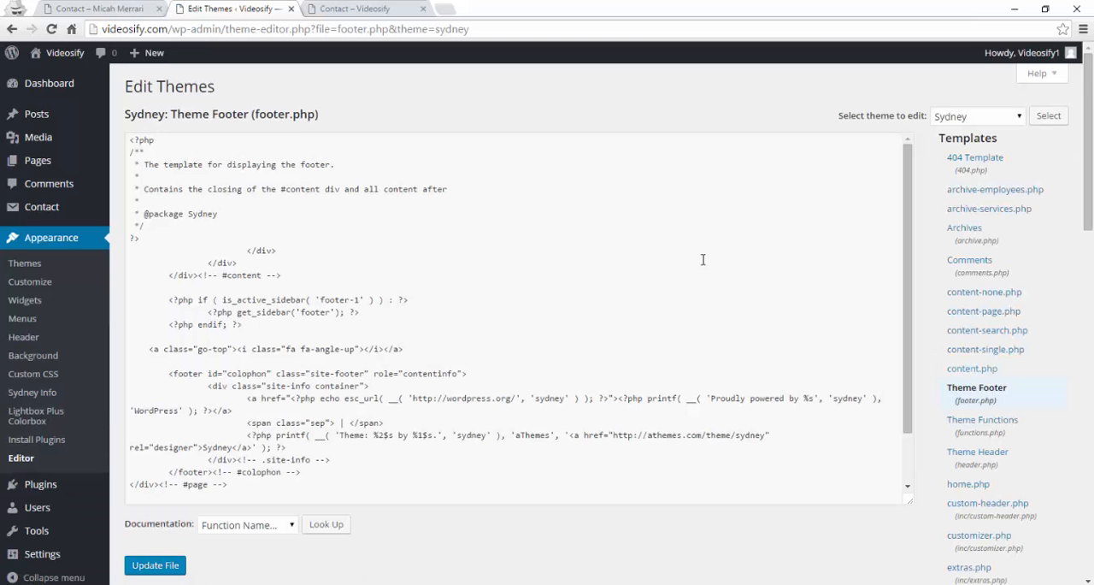
left_click_drag(177, 115, 333, 120)
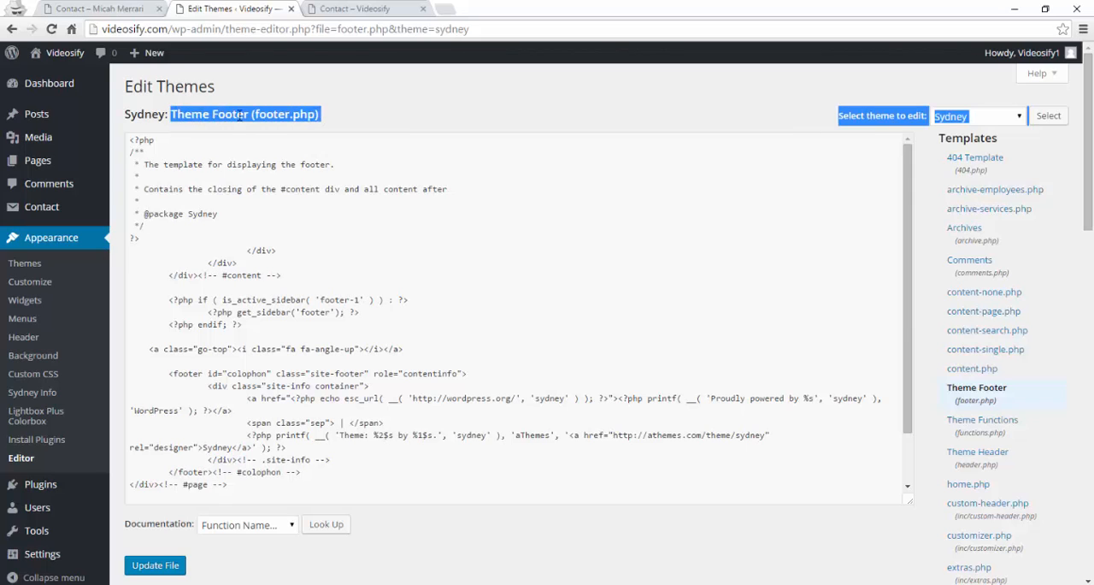
left_click(422, 175)
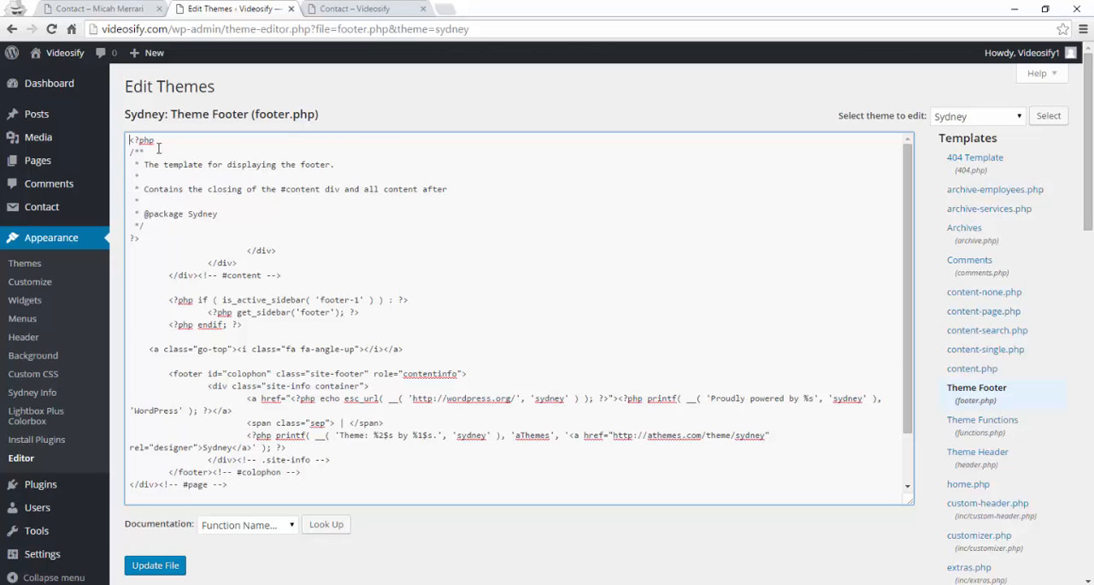
left_click_drag(158, 148, 354, 441)
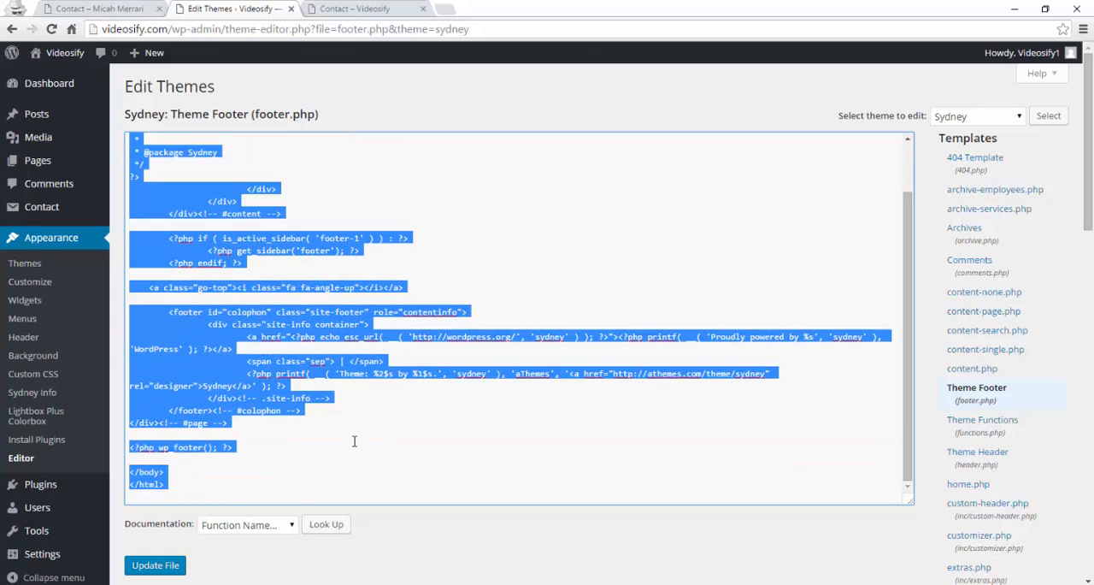
key("Delete")
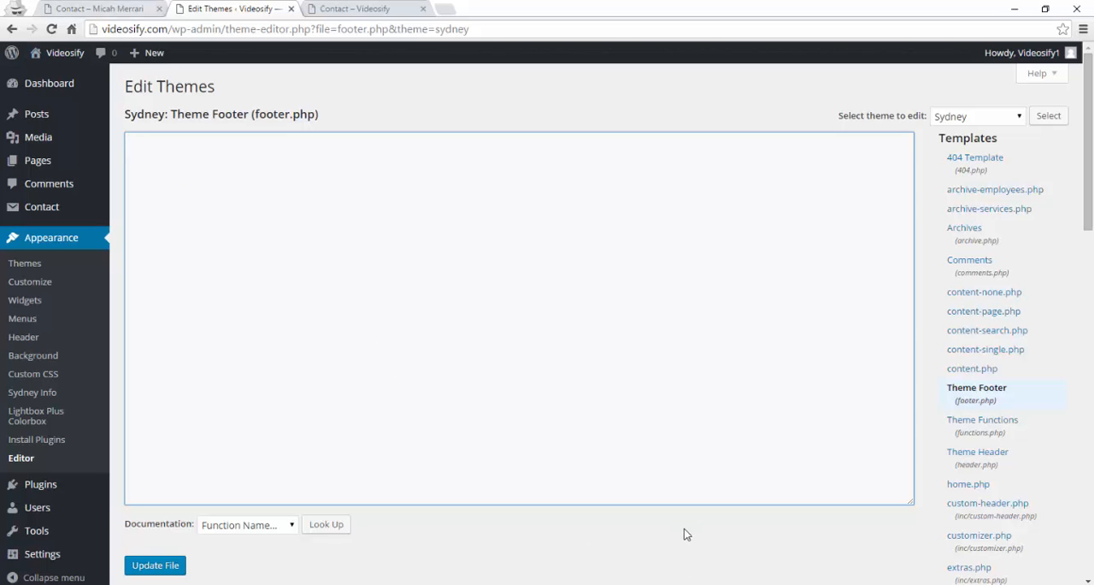
- Switch to the Word document and copy the complete replacement footer code, from its opening <?php to </html>
left_click(629, 583)
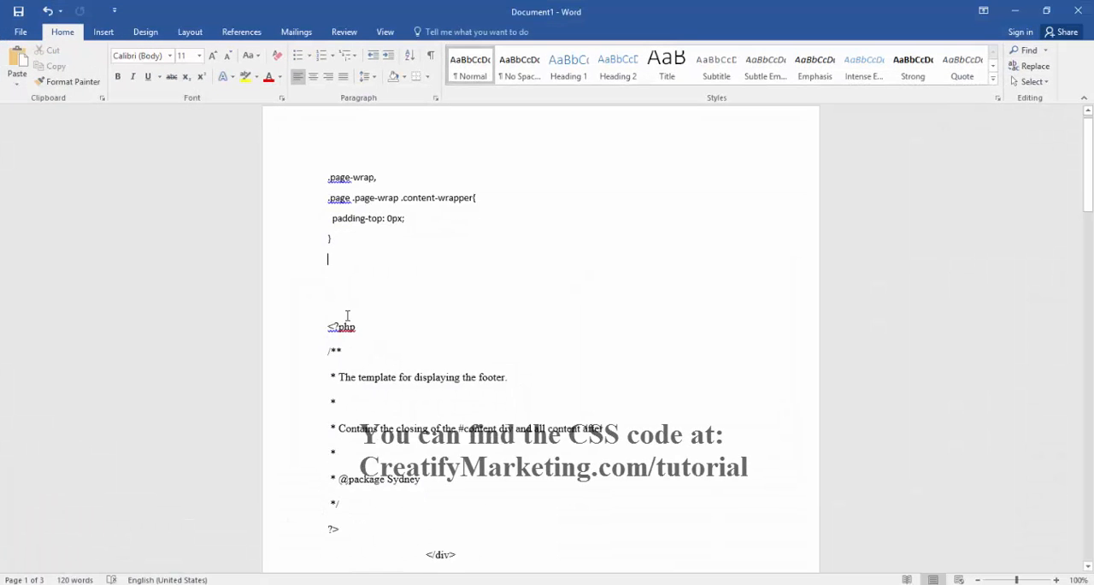
scroll(342, 316, "down", 2)
left_click_drag(329, 272, 370, 466)
scroll(430, 368, "down", 10)
scroll(430, 401, "down", 5)
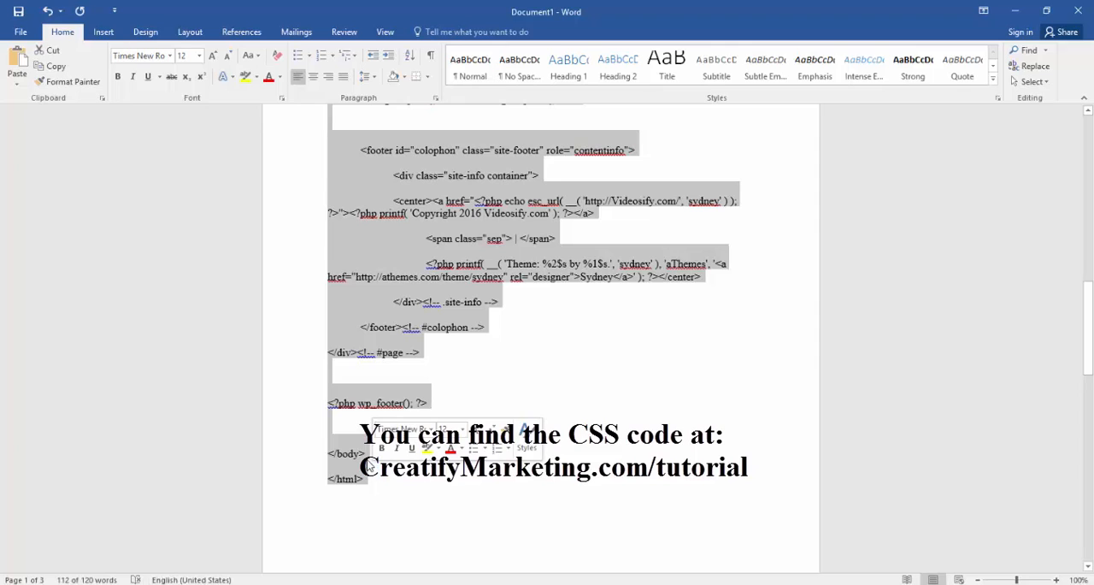
- Return to the browser, paste the copied code into the empty footer.php and update the file
key("alt+Tab")
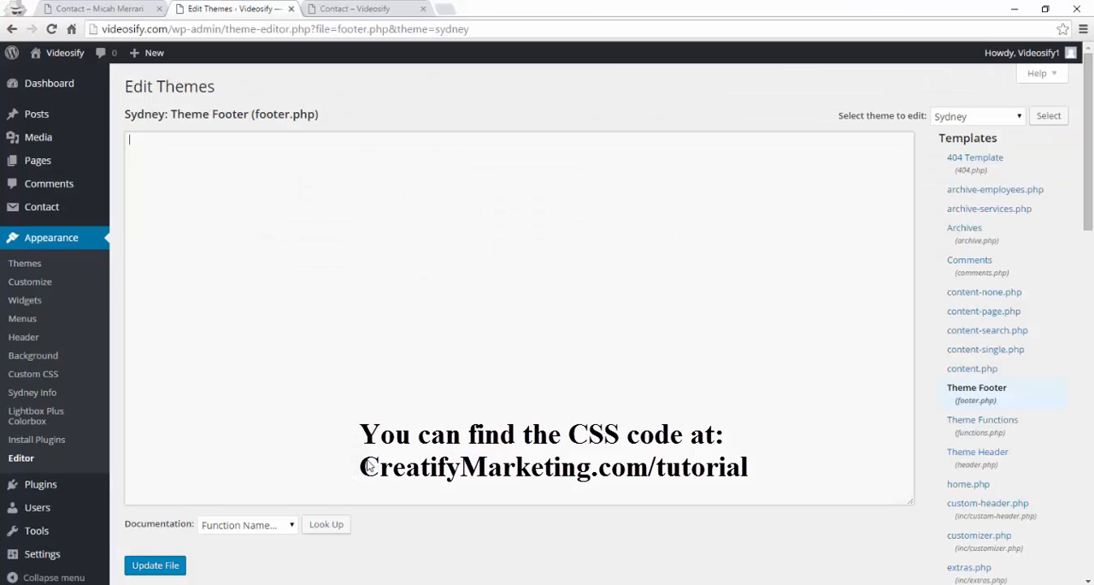
key("ctrl+v")
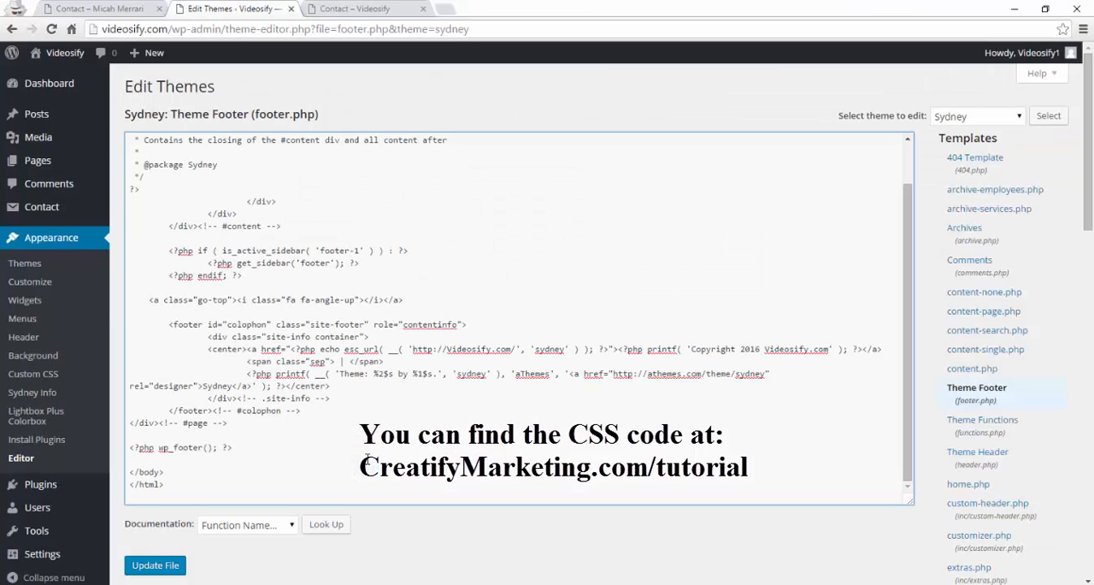
scroll(386, 462, "up", 2)
scroll(386, 462, "down", 3)
left_click(166, 501)
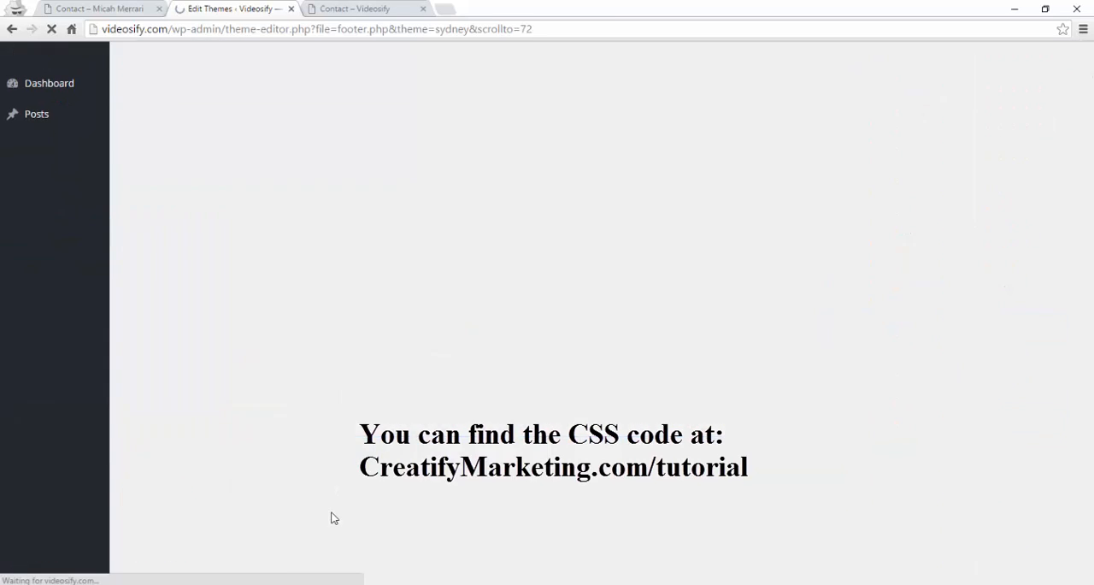
- Reload the live Videosify Contact page and check the text in its footer
left_click(376, 9)
scroll(498, 342, "down", 3)
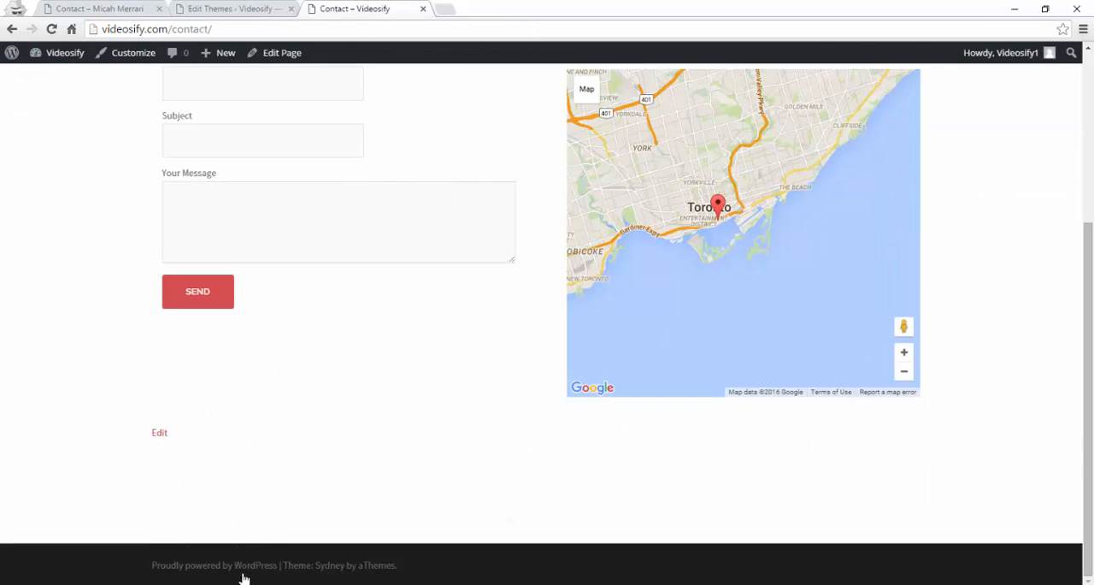
left_click(51, 29)
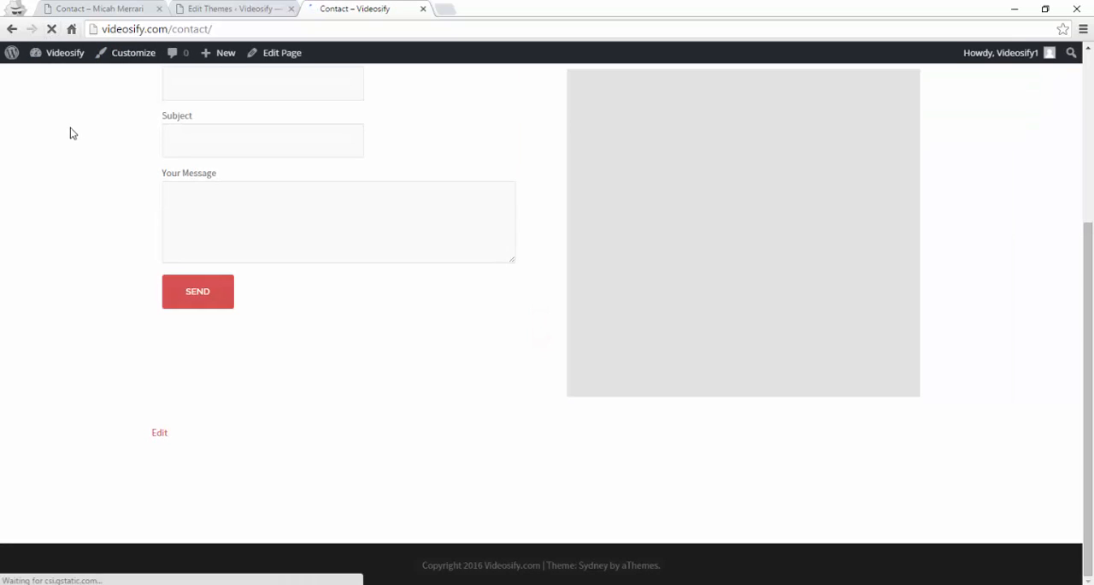
- Examine the Videosify.com link address and the "Copyright 2016 Videosify.com" text in the footer.php code
left_click(199, 10)
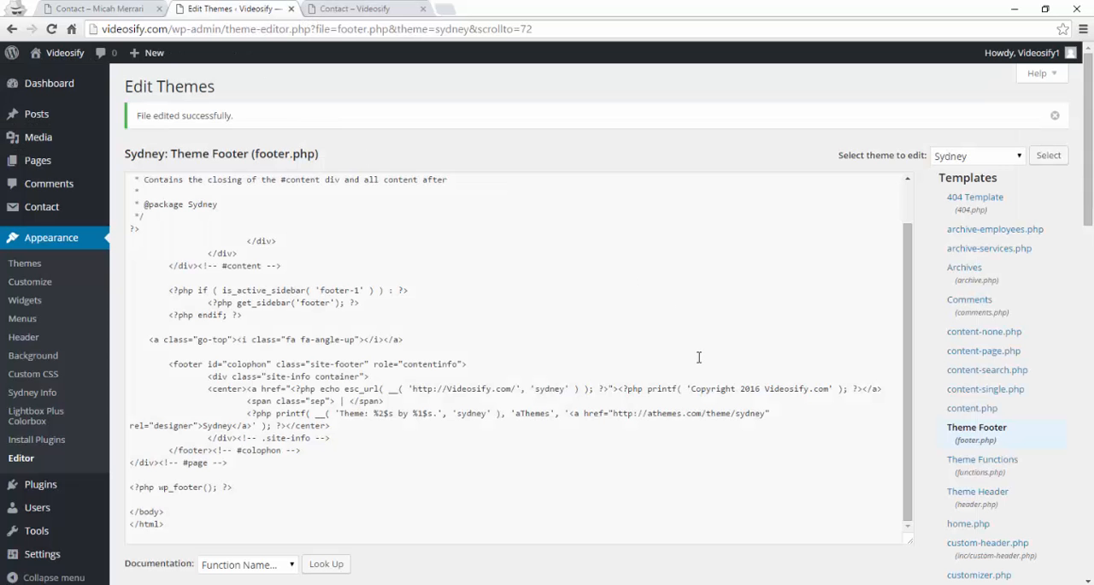
left_click(512, 389)
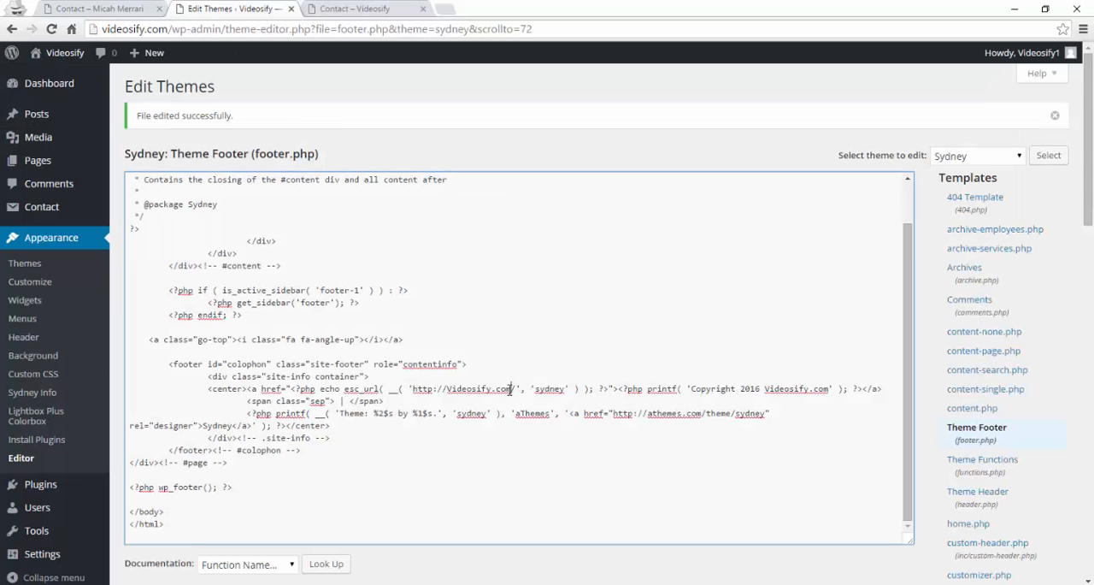
left_click_drag(508, 389, 446, 392)
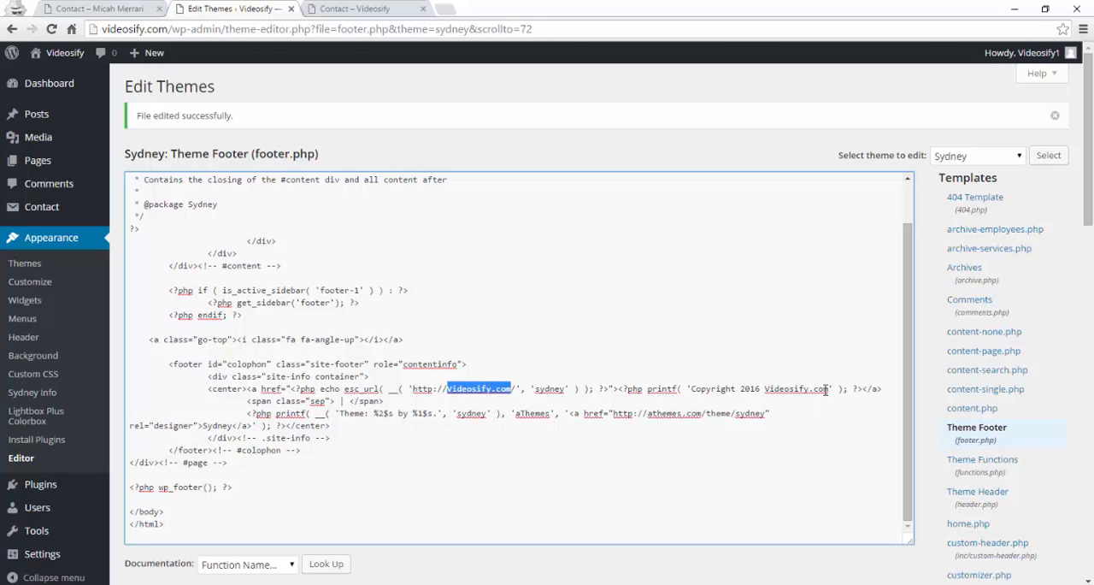
left_click_drag(828, 391, 765, 391)
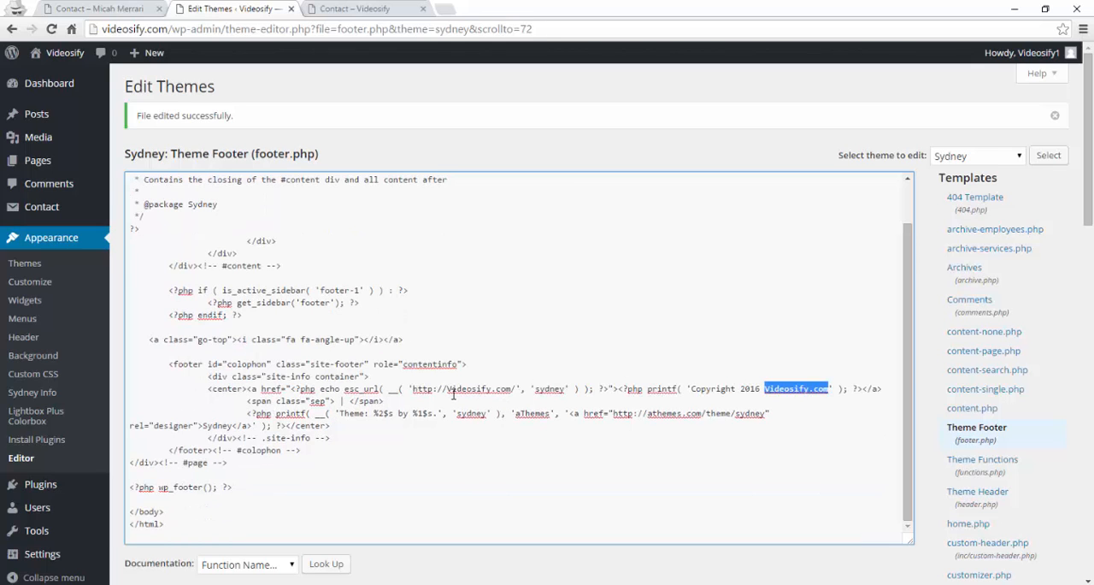
left_click_drag(448, 391, 748, 425)
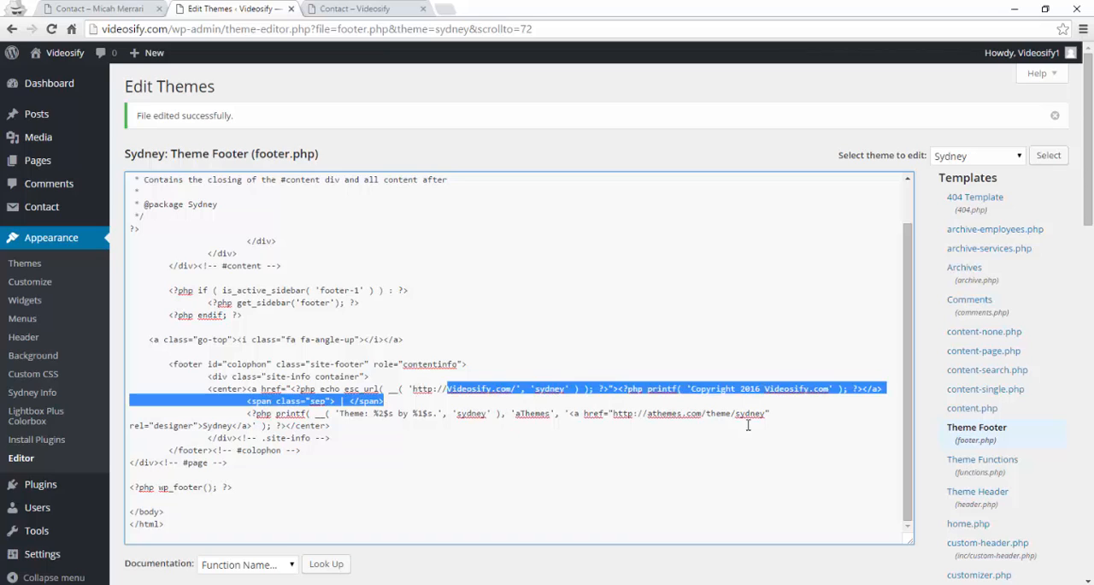
left_click(802, 418)
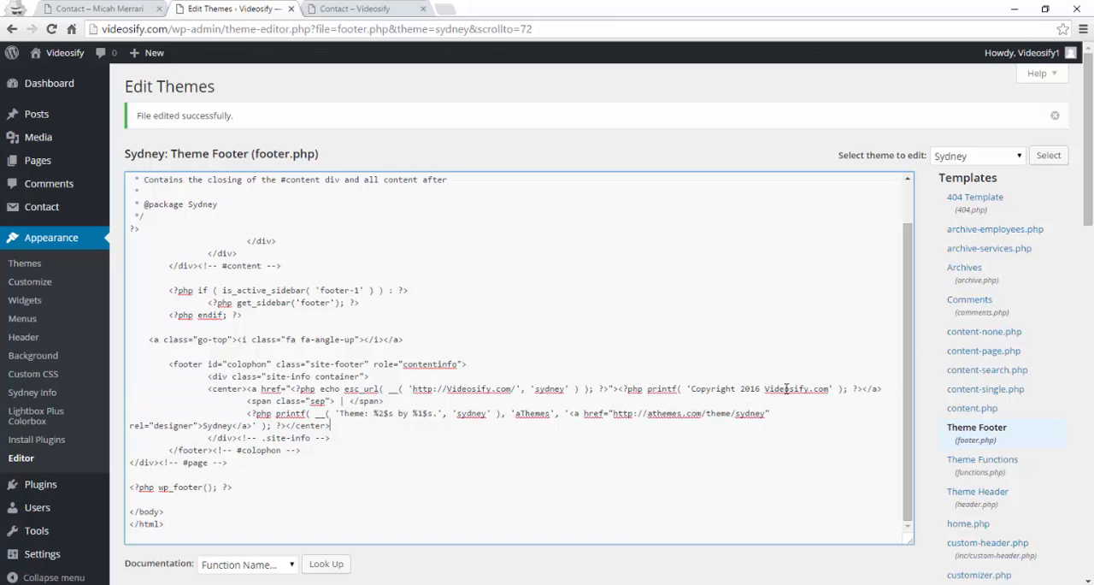
left_click_drag(765, 391, 827, 393)
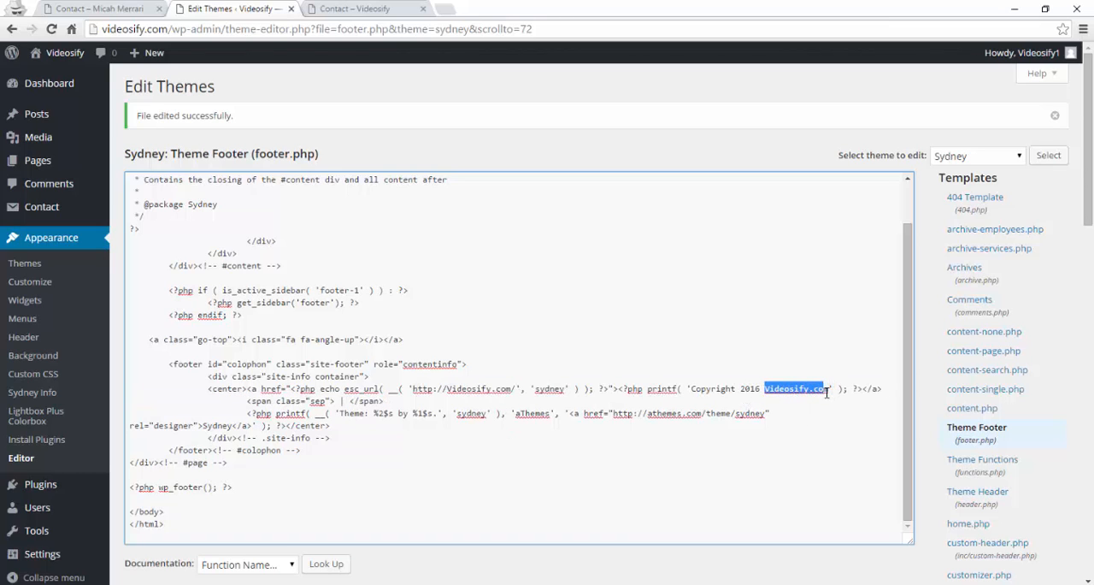
- Go from the live Contact page to the Videosify home page and review its banner, three icon sections and footer
left_click(334, 17)
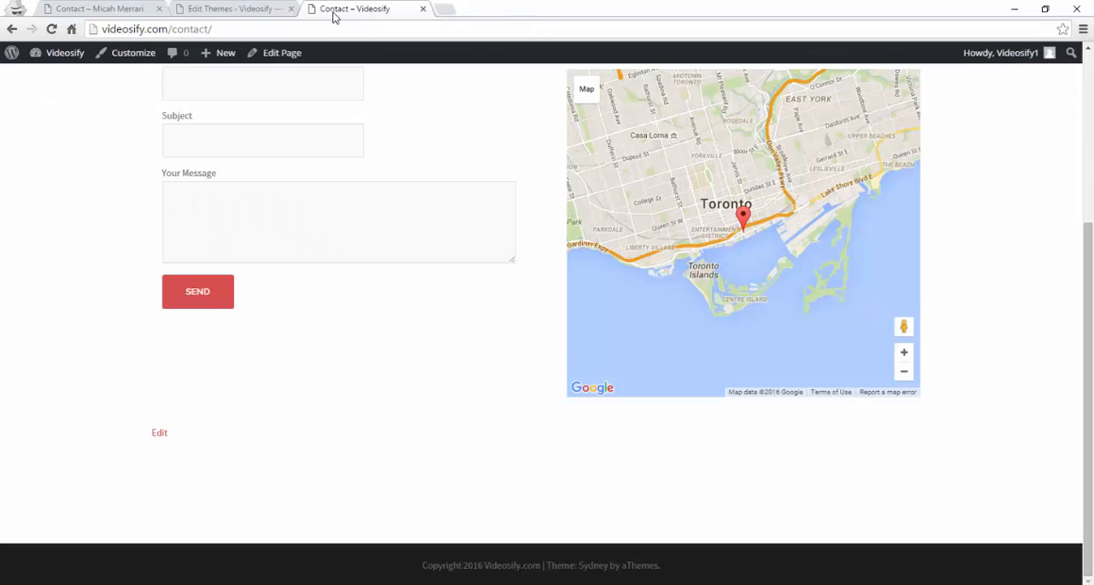
scroll(555, 508, "up", 3)
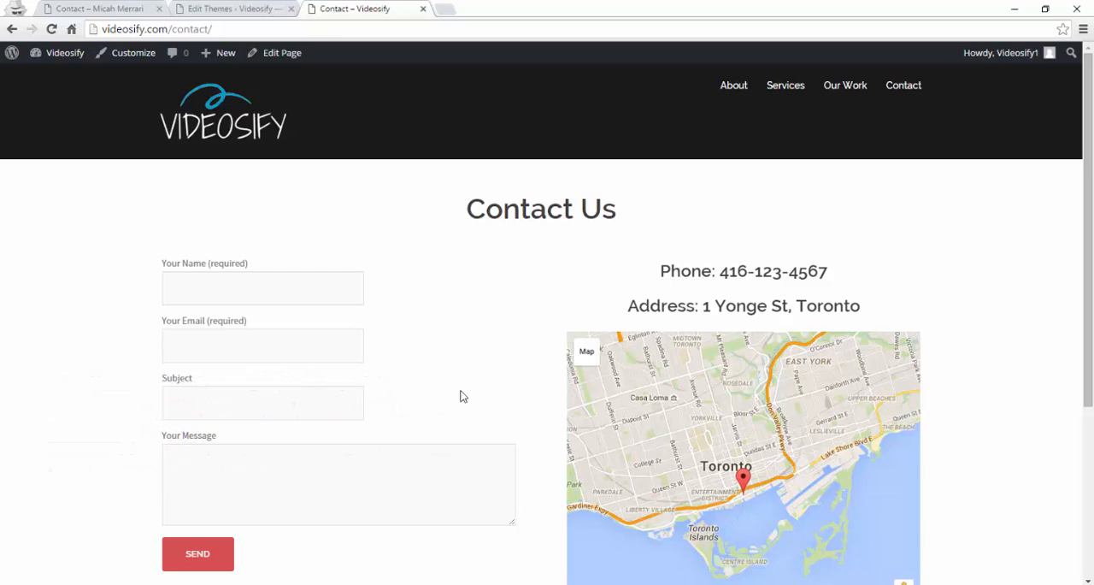
left_click(224, 124)
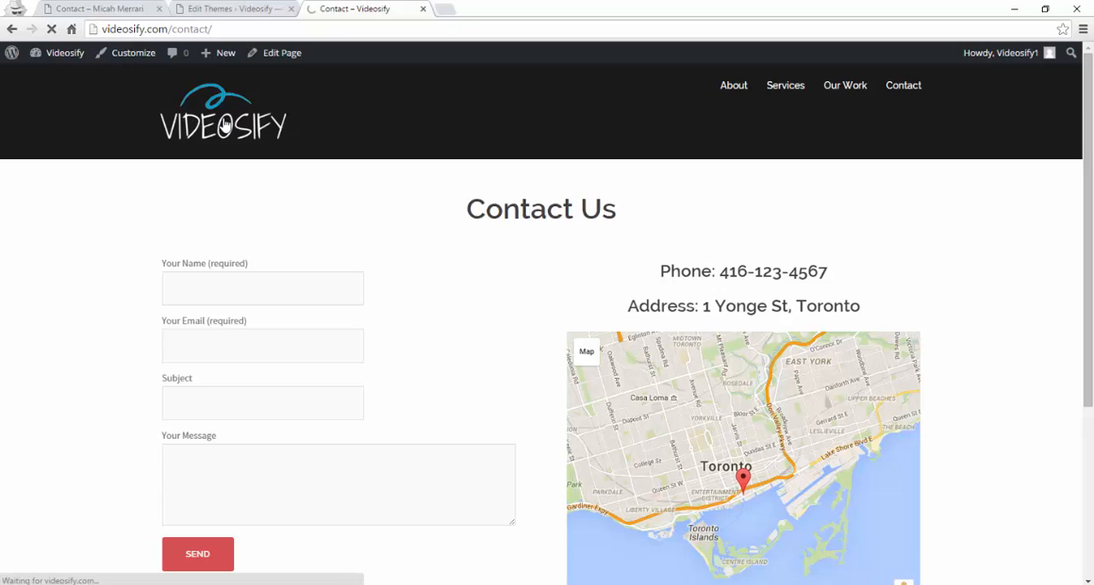
scroll(196, 289, "down", 6)
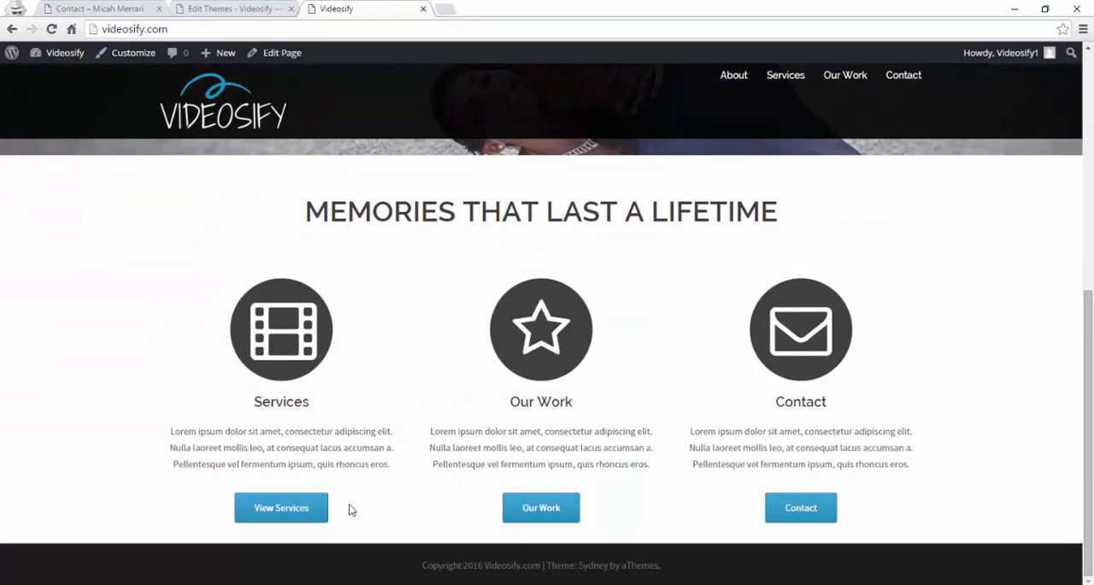
left_click(321, 508)
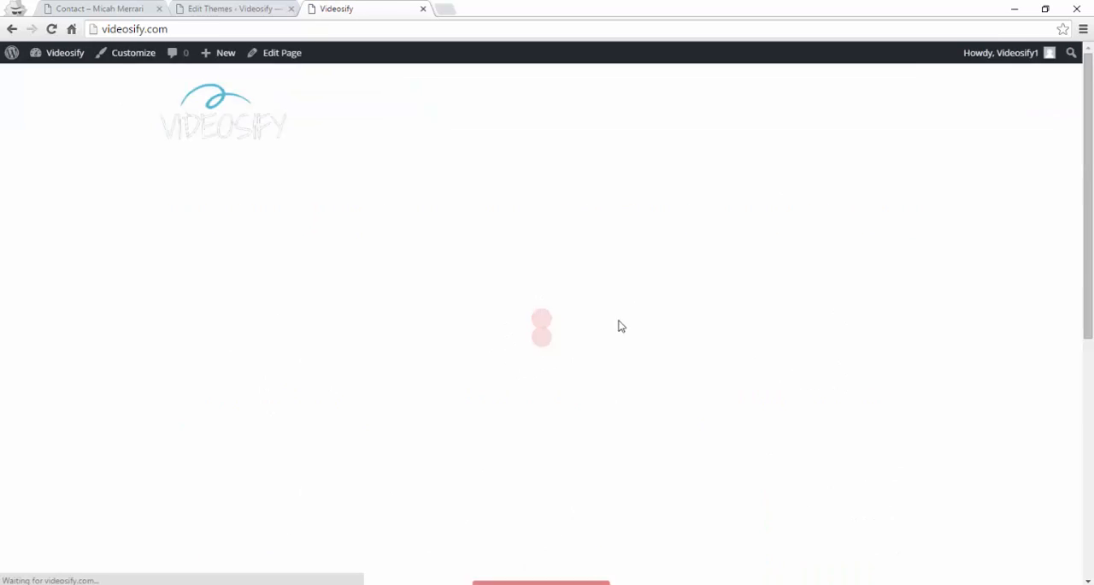
scroll(583, 490, "down", 6)
scroll(555, 523, "down", 1)
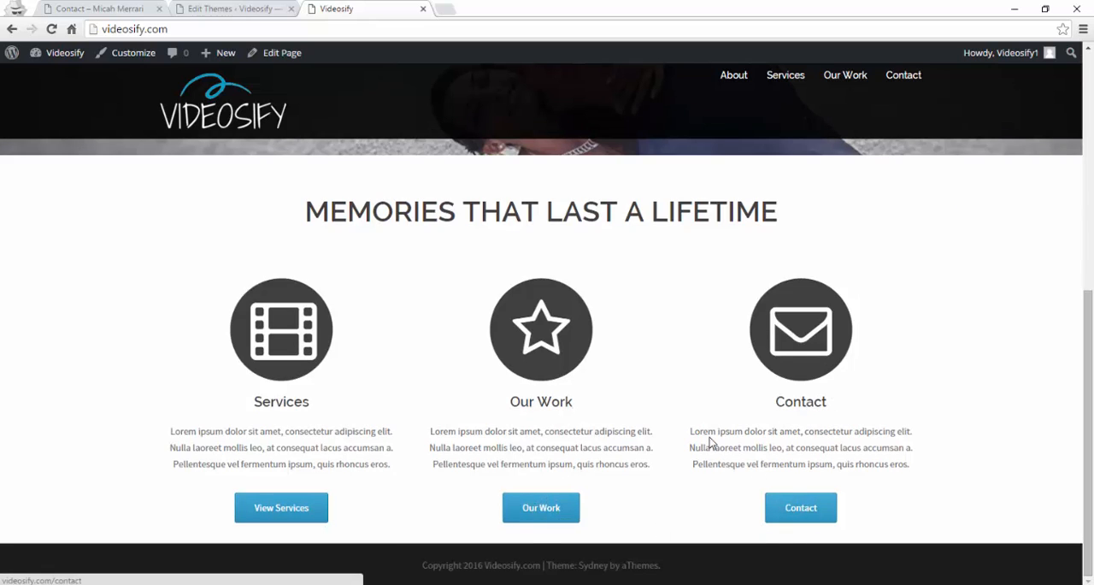
scroll(779, 402, "up", 3)
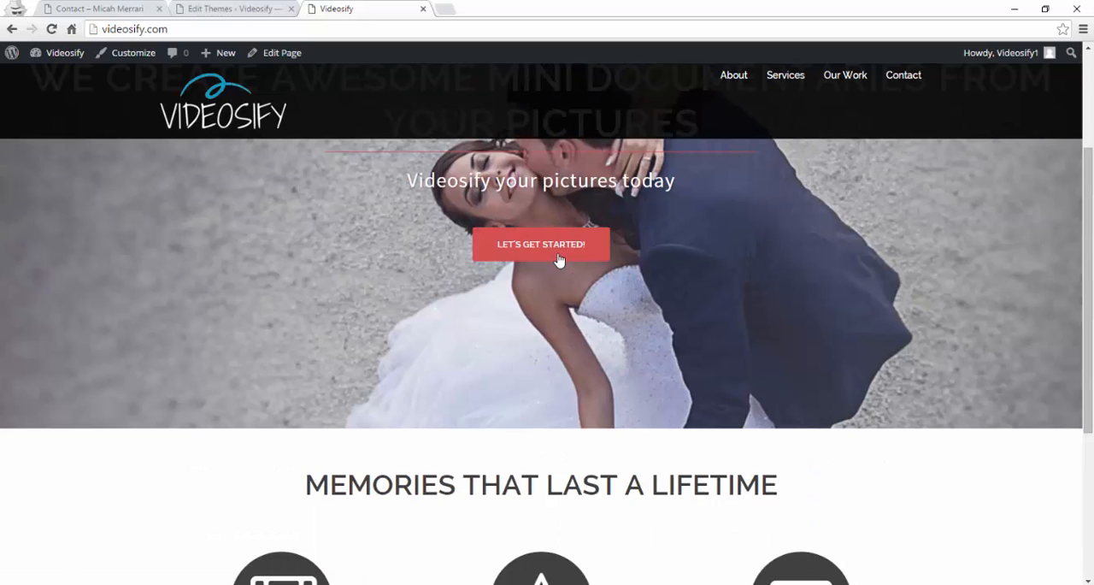
scroll(787, 391, "up", 2)
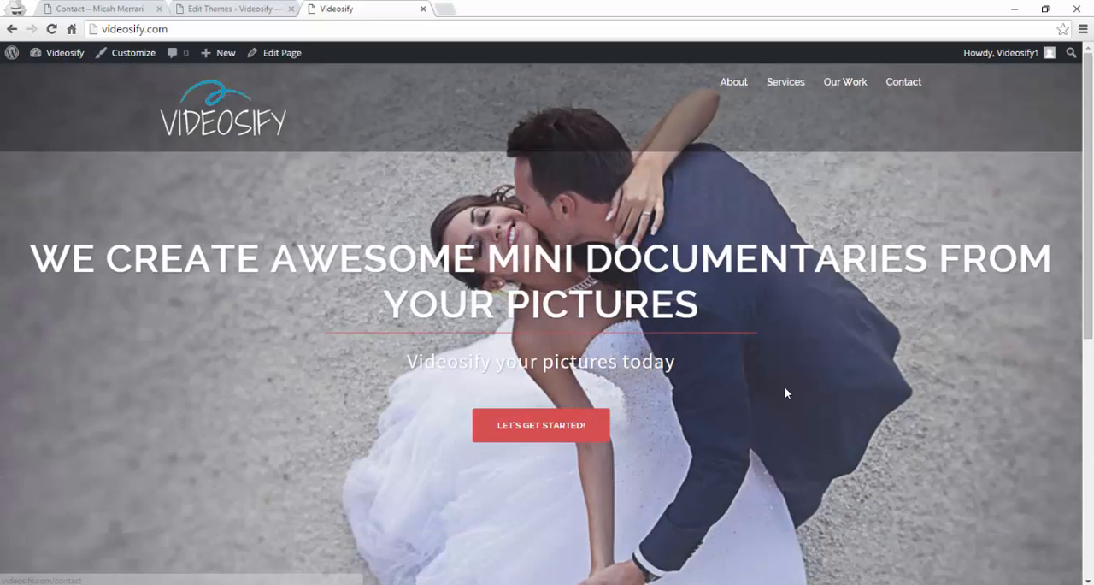
scroll(818, 282, "down", 5)
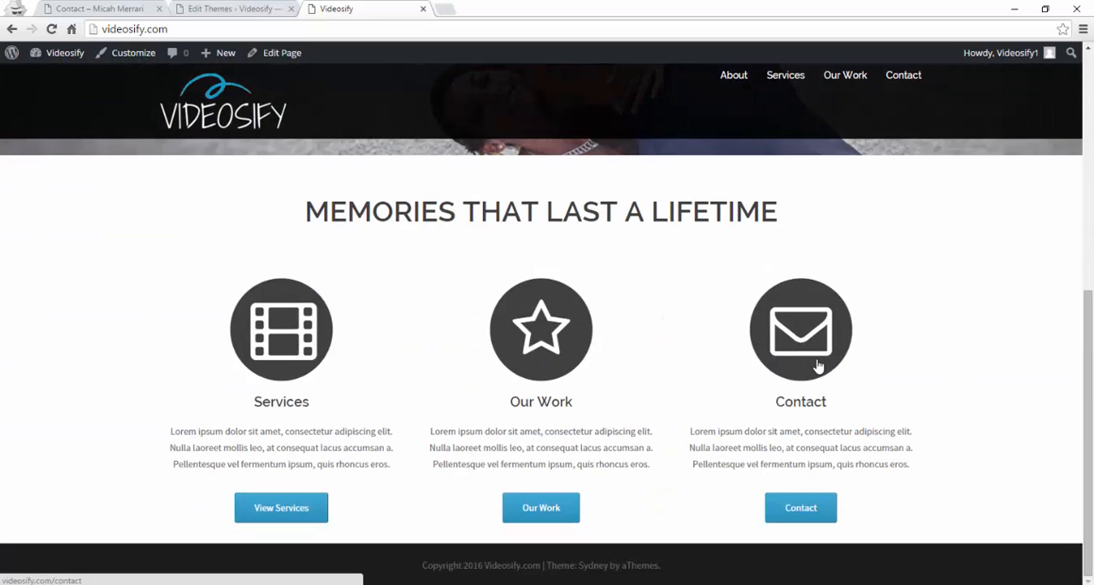
scroll(703, 376, "up", 5)
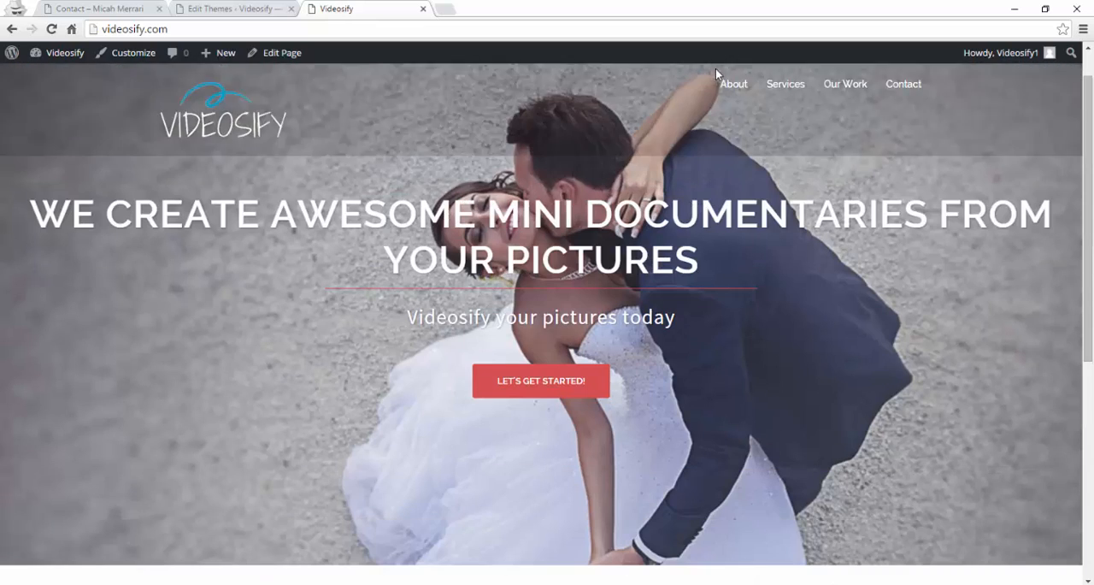
- Review the live About page's mission text and three captioned images, and the Services page's icon sections
left_click(735, 94)
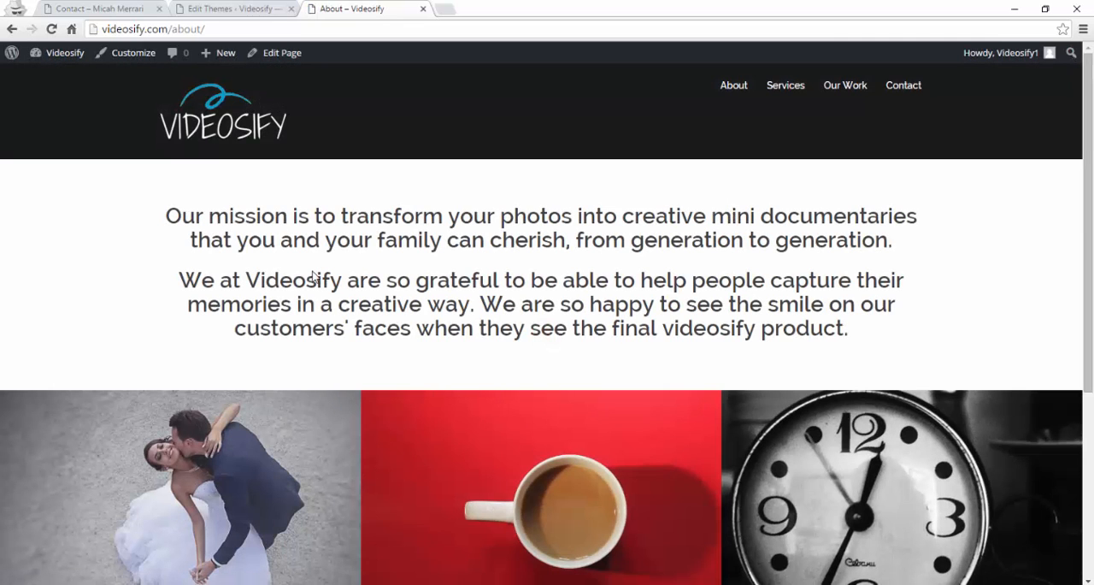
scroll(639, 296, "down", 3)
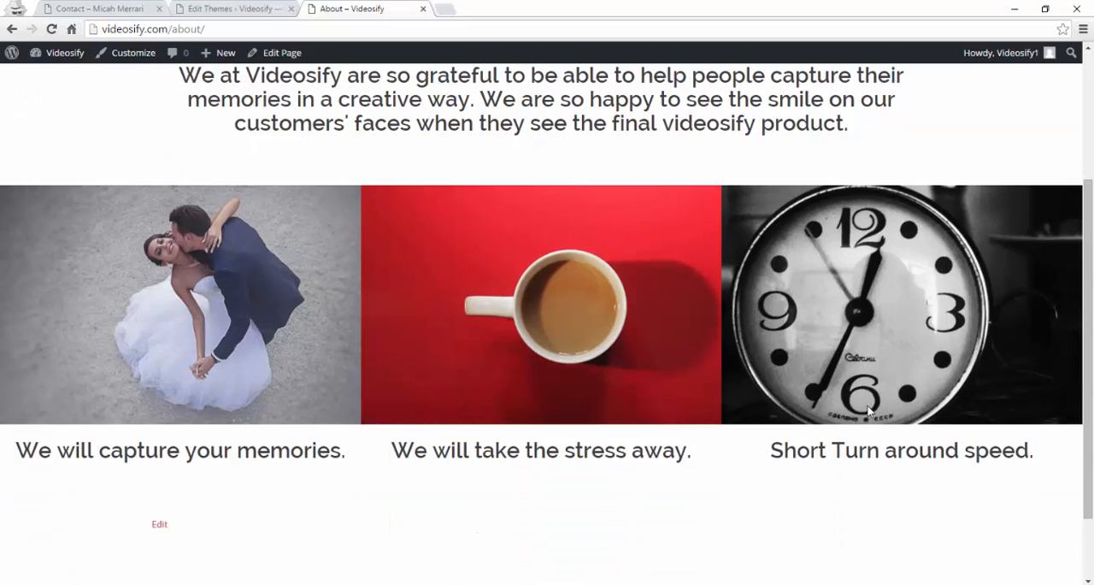
scroll(806, 453, "up", 3)
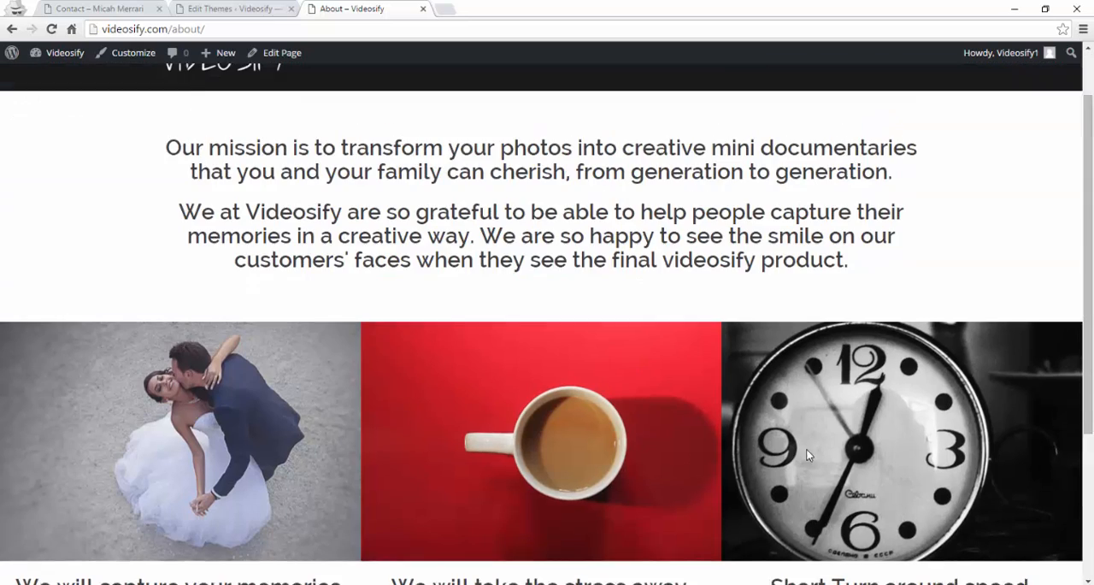
left_click(778, 87)
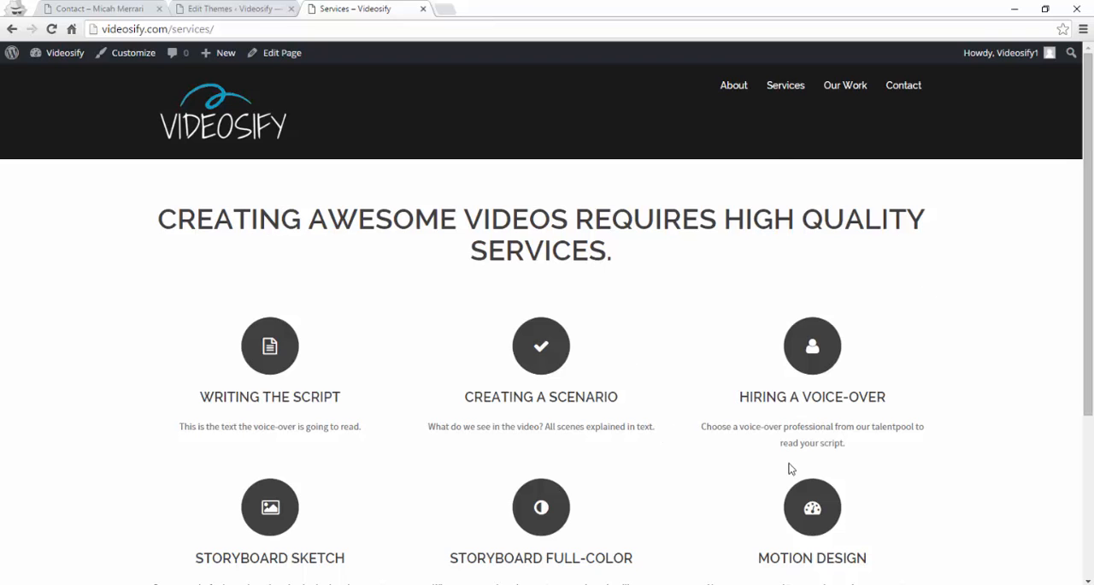
scroll(751, 217, "down", 3)
scroll(751, 217, "up", 3)
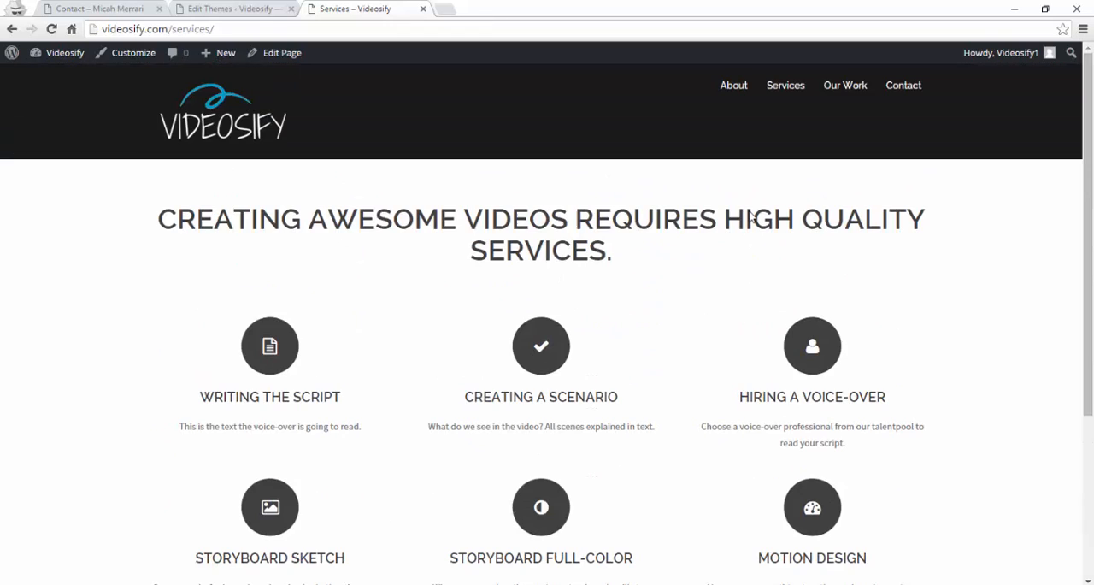
- View the Our Work gallery page and preview the A Storybook Wedding image enlarged, closing it again
left_click(846, 86)
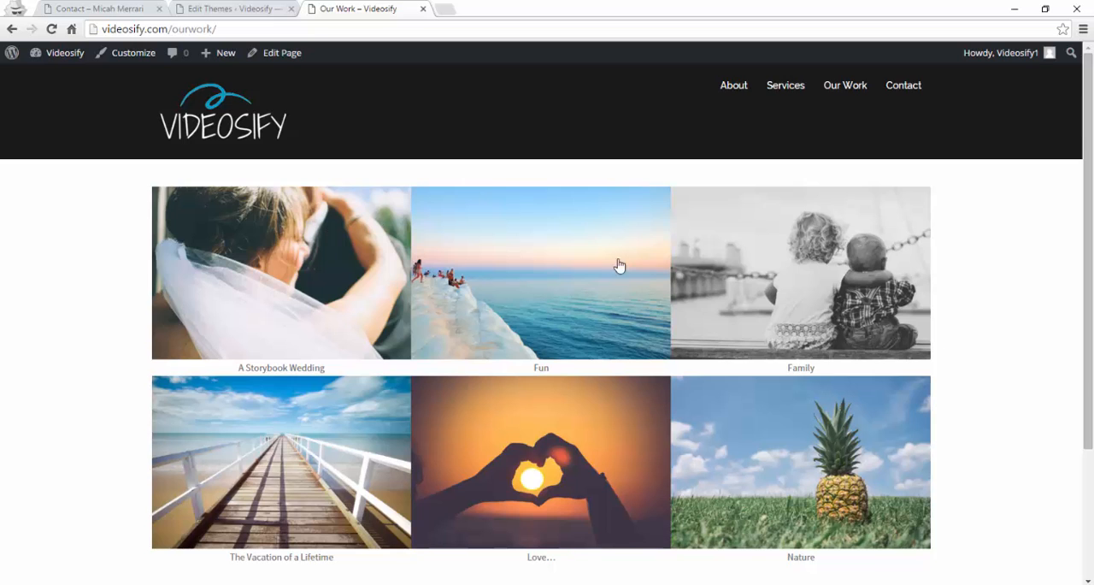
left_click(279, 285)
left_click(857, 536)
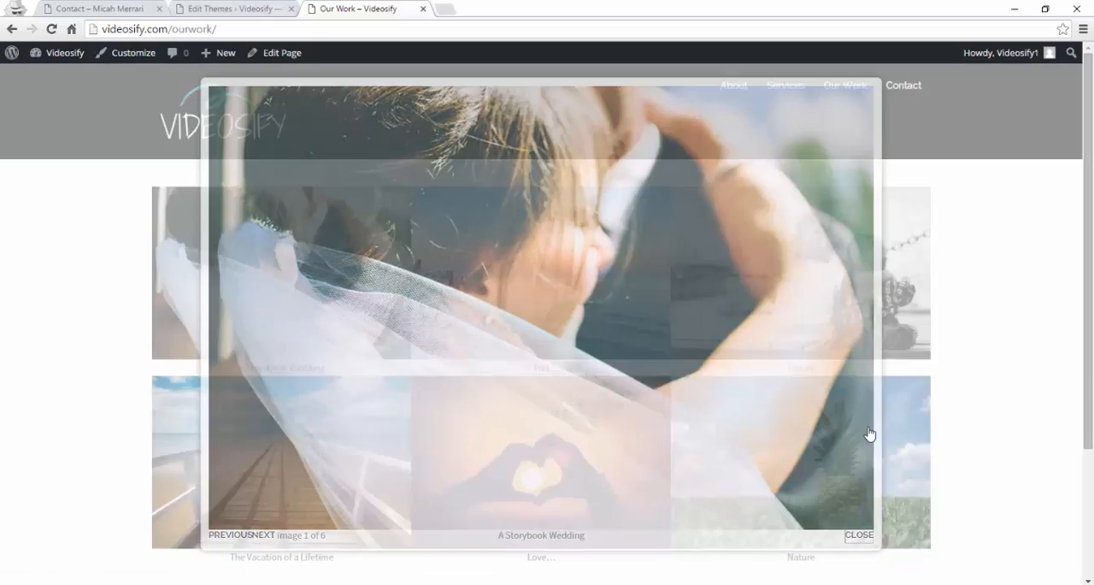
- Review the live Contact page from its heading and contact form to the Toronto map and footer
left_click(897, 89)
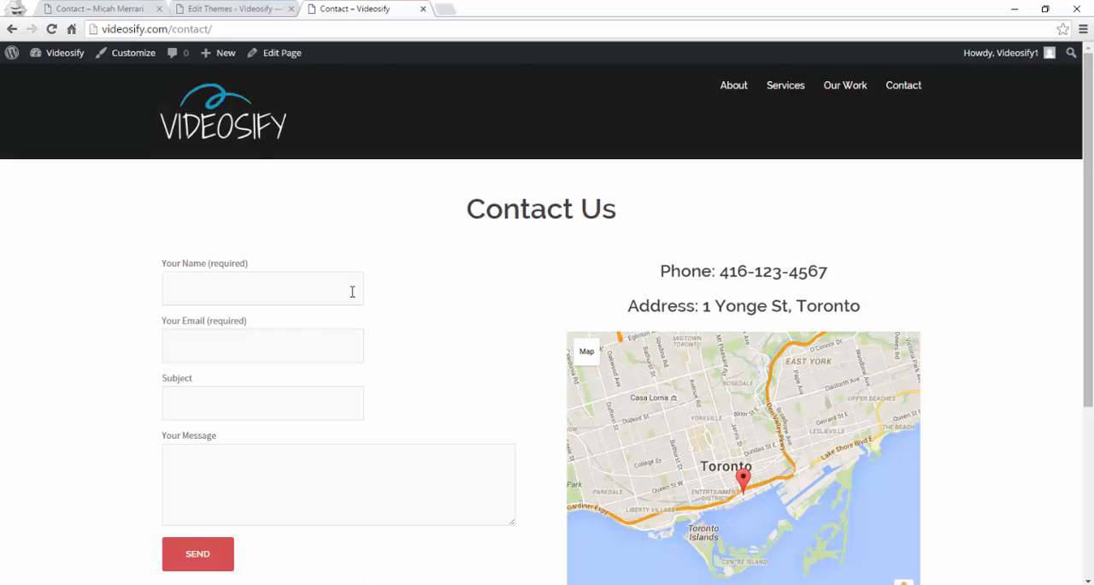
scroll(342, 286, "down", 1)
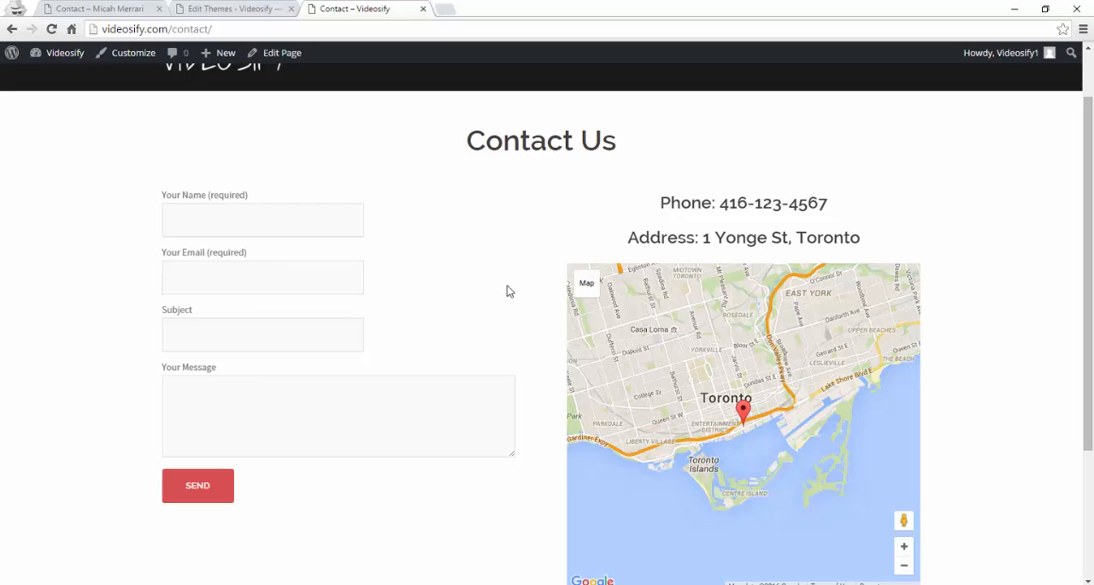
scroll(1031, 360, "down", 2)
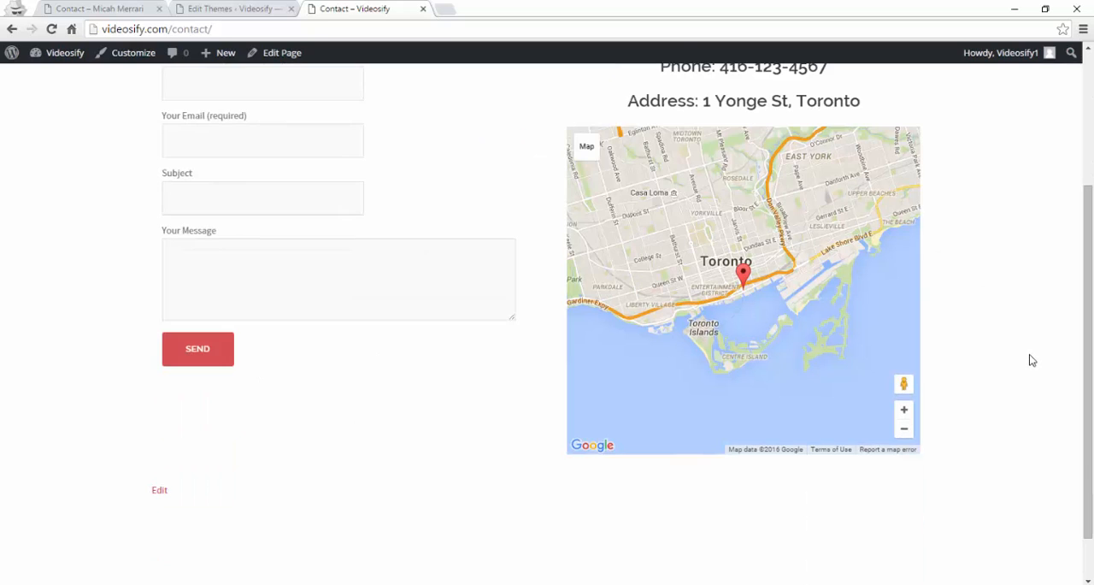
scroll(1026, 359, "down", 1)
scroll(1021, 359, "up", 4)
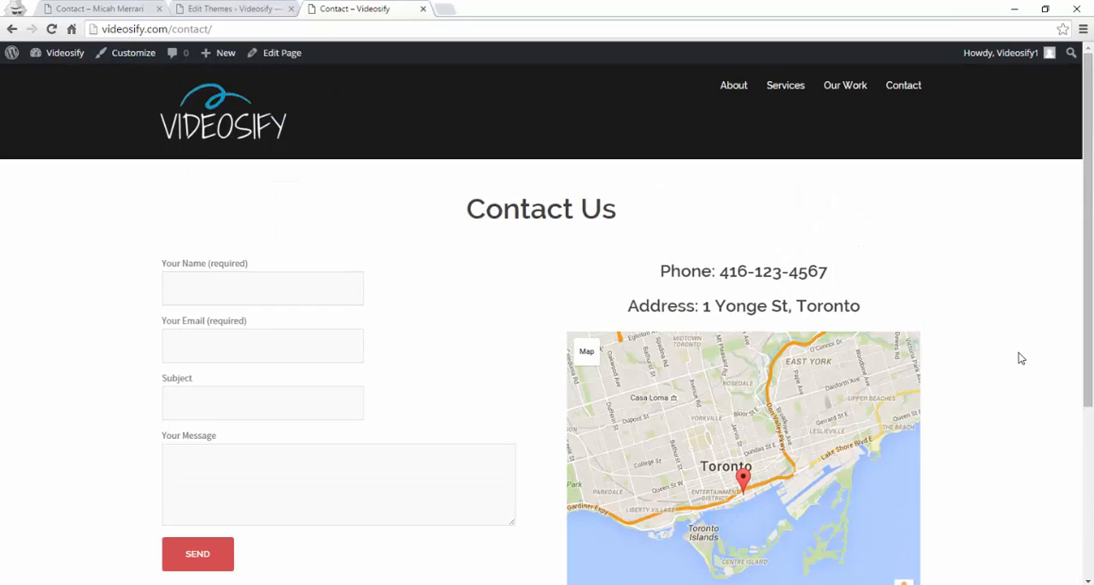